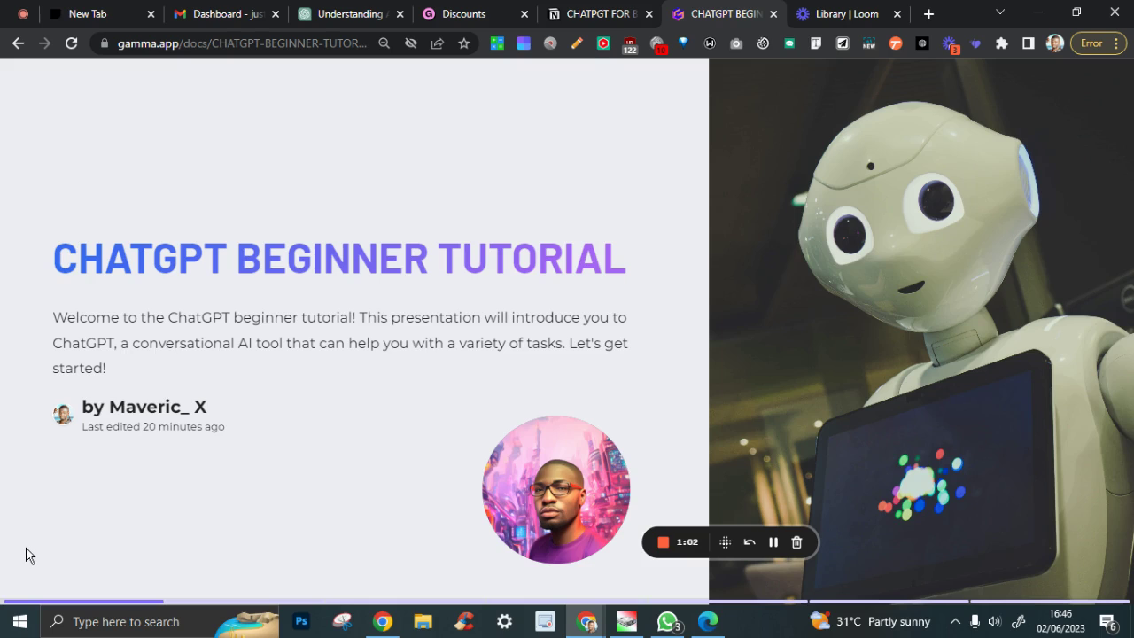
Switch to the CHATPGT FOR BEGINNERS page in Notion and expand its INTRO section
left_click(595, 19)
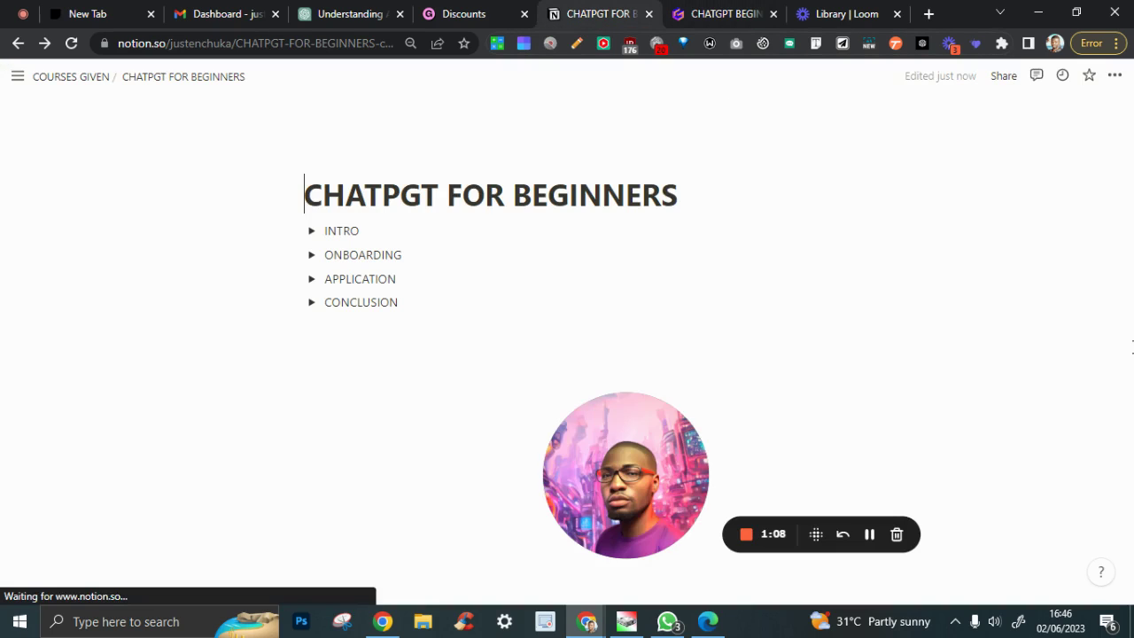
left_click_drag(709, 505, 993, 299)
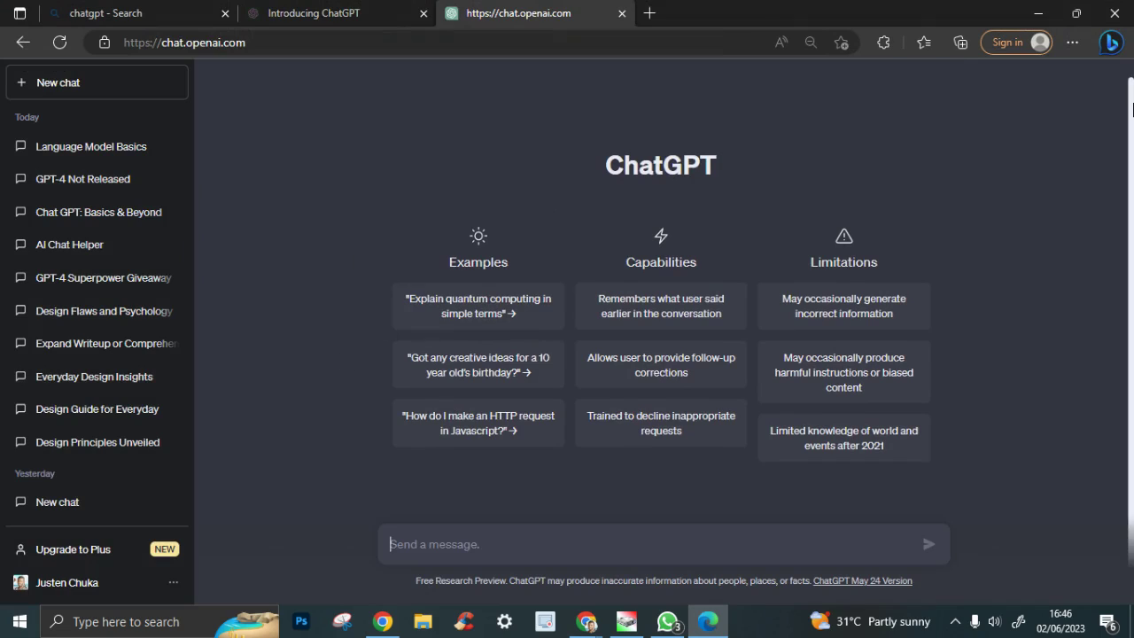
left_click(1040, 15)
left_click(660, 324)
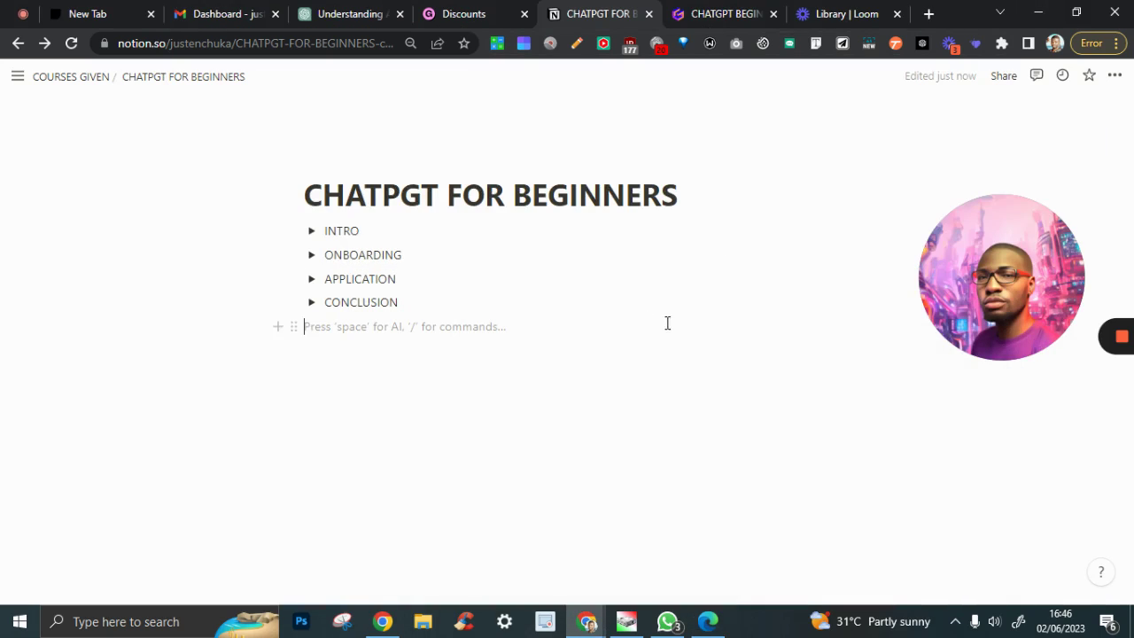
left_click(311, 231)
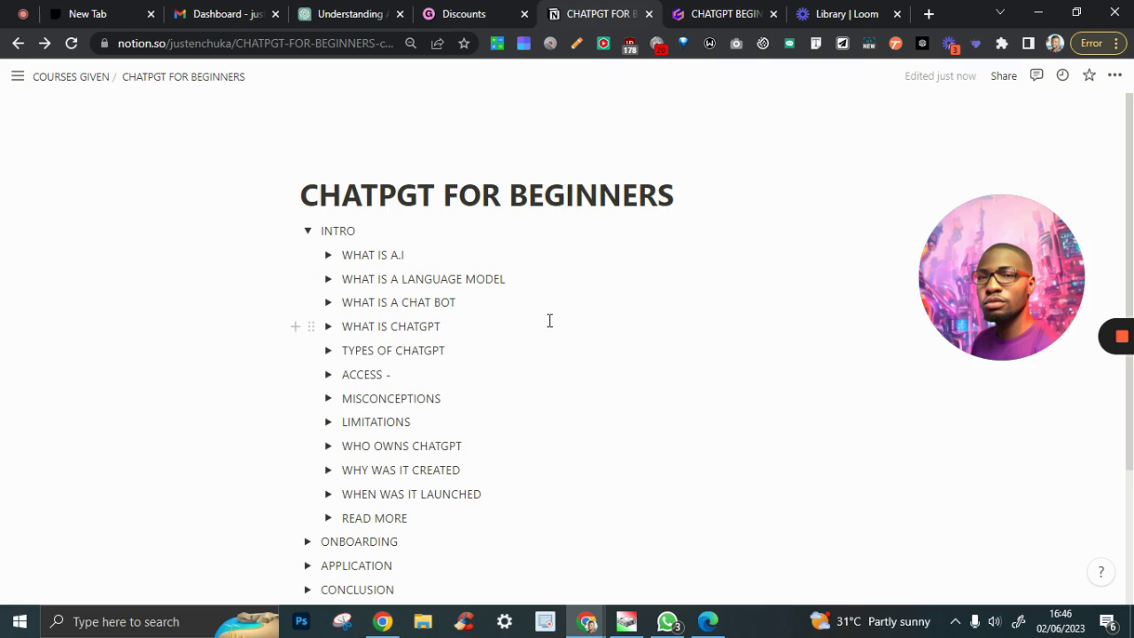
Expand the WHAT IS A.I topic under INTRO, read its explanation and collapse it again
left_click(328, 255)
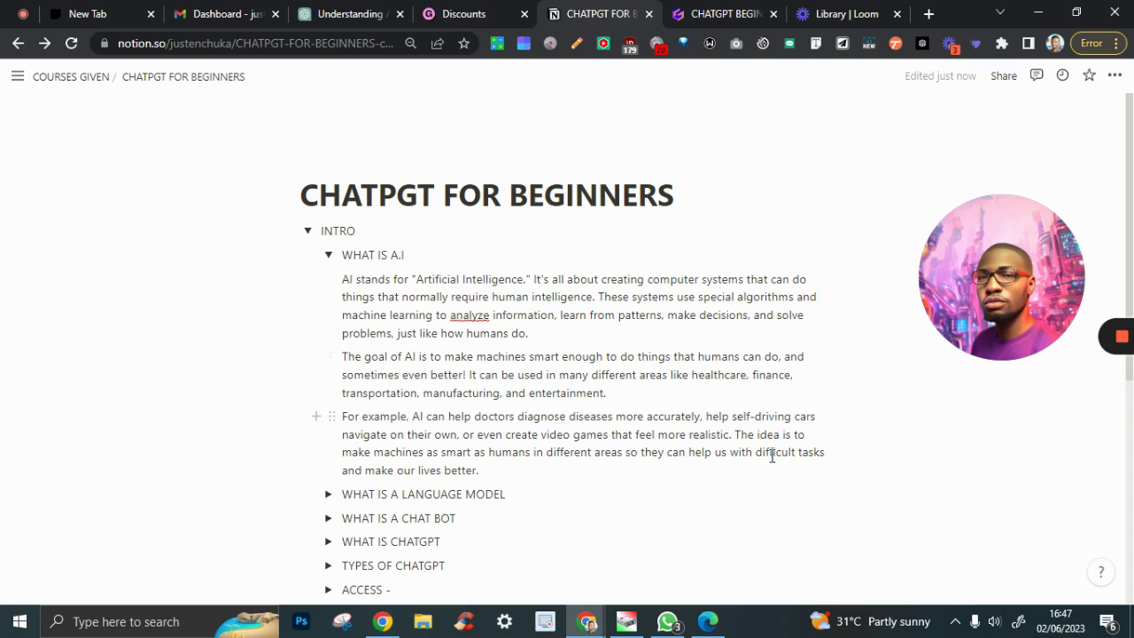
scroll(727, 416, "down", 1)
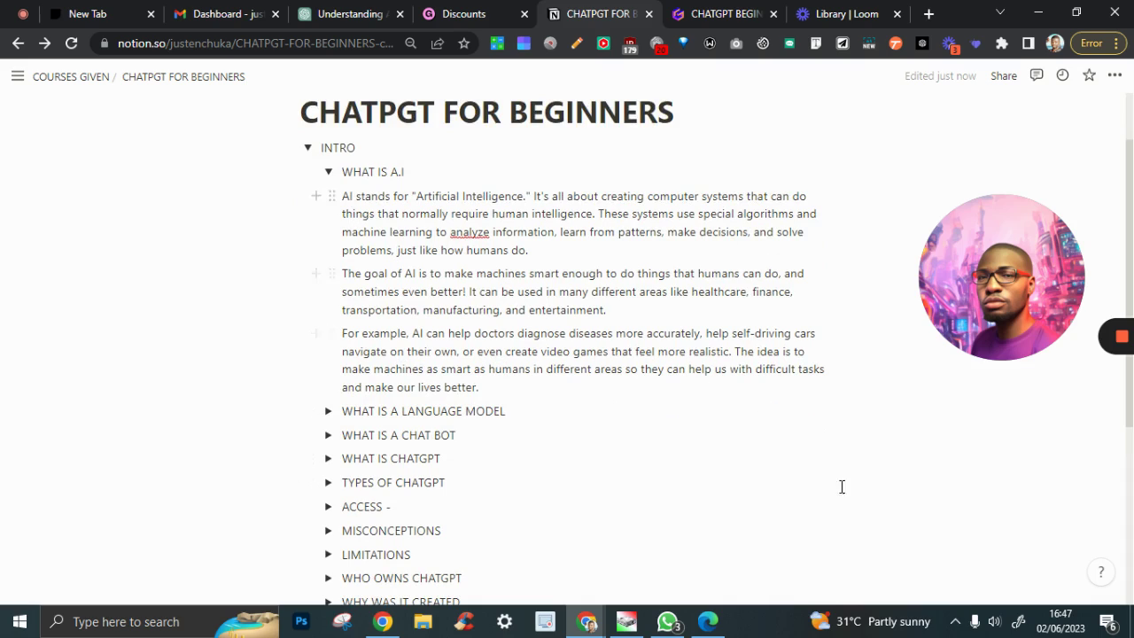
scroll(849, 400, "up", 1)
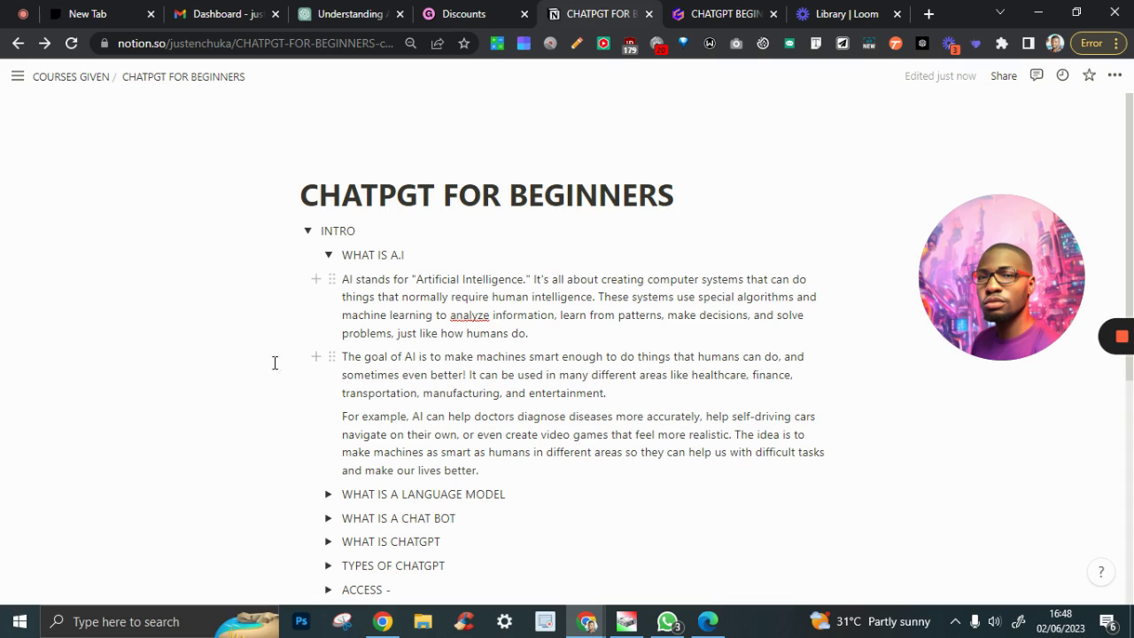
left_click(328, 256)
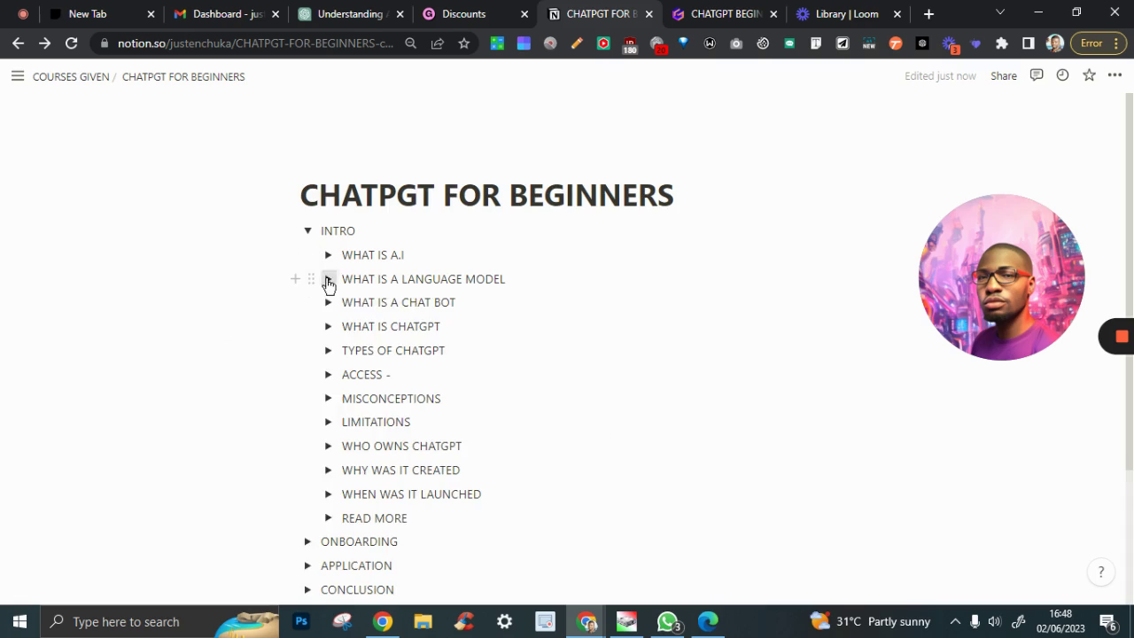
Expand the WHAT IS A LANGUAGE MODEL topic, read through its paragraphs and collapse it again
left_click(329, 280)
scroll(528, 266, "down", 1)
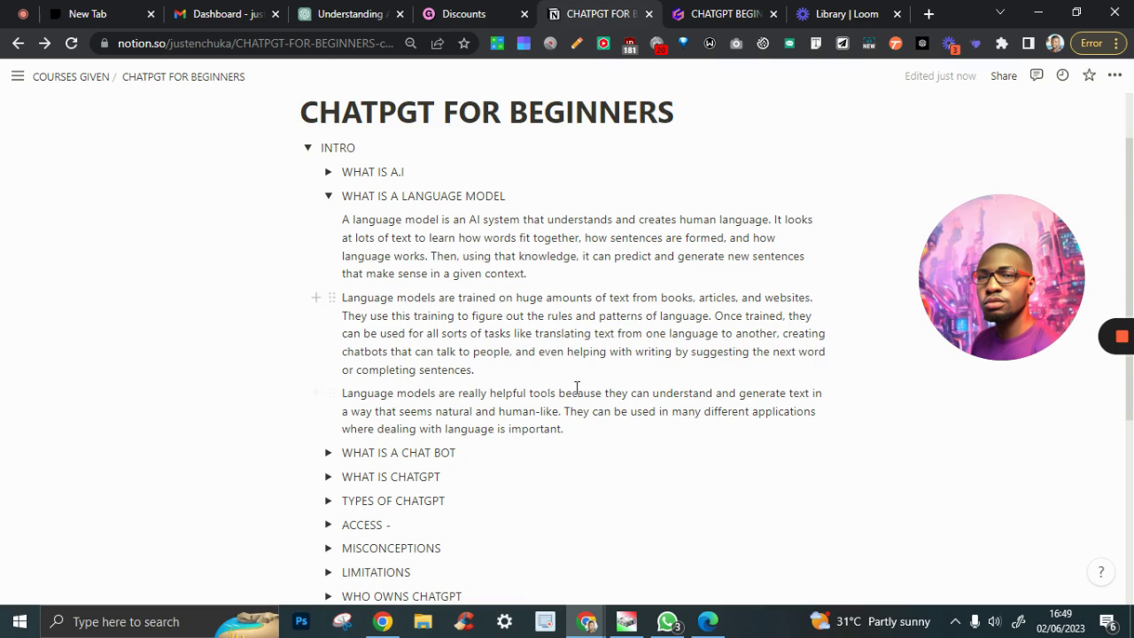
scroll(577, 389, "down", 1)
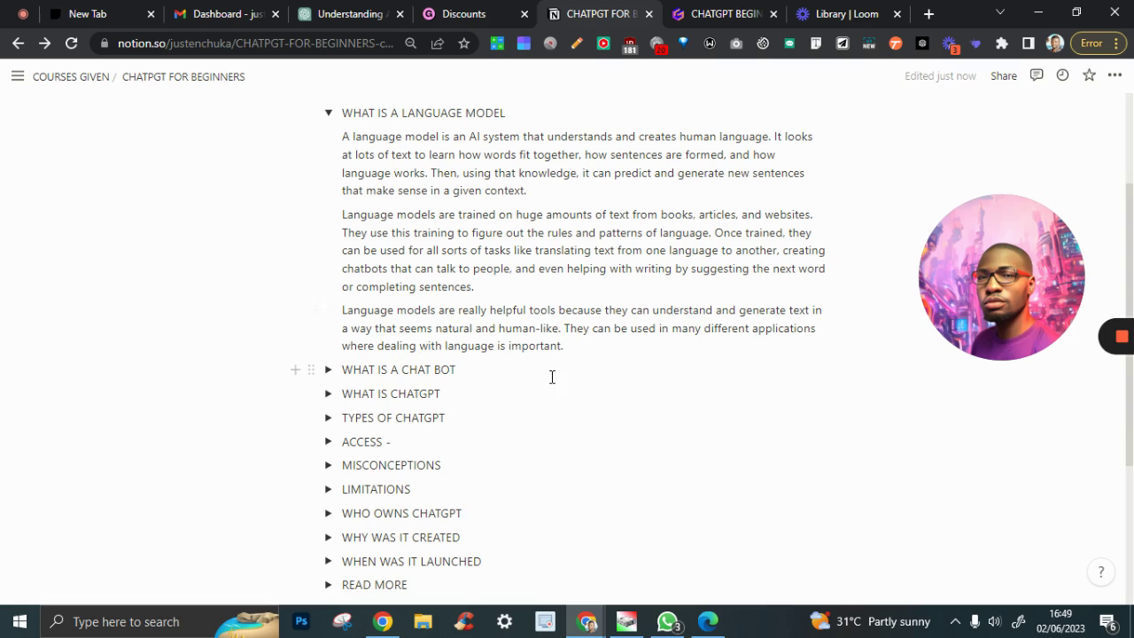
scroll(721, 385, "up", 2)
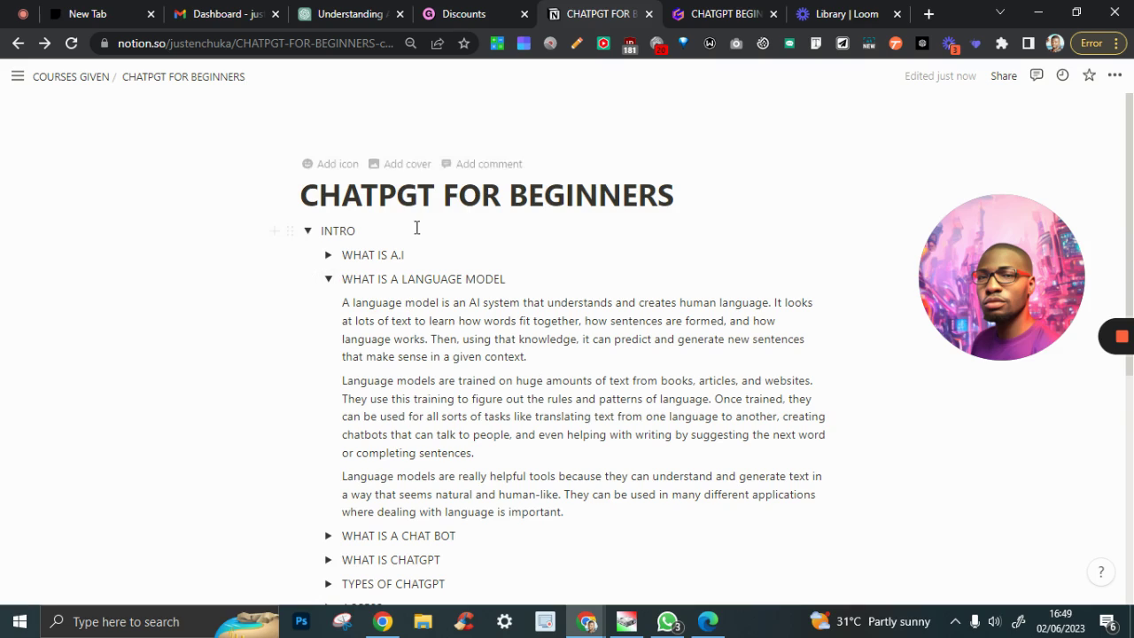
left_click(330, 282)
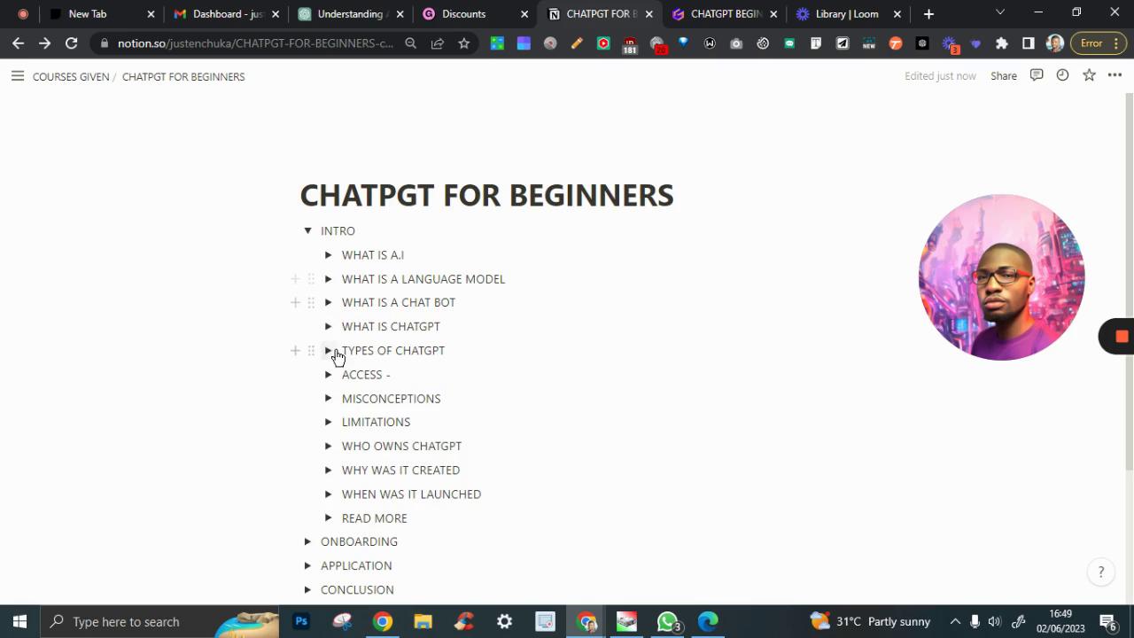
Expand the WHAT IS A CHAT BOT topic, read it through to its closing summary and collapse it again
left_click(329, 304)
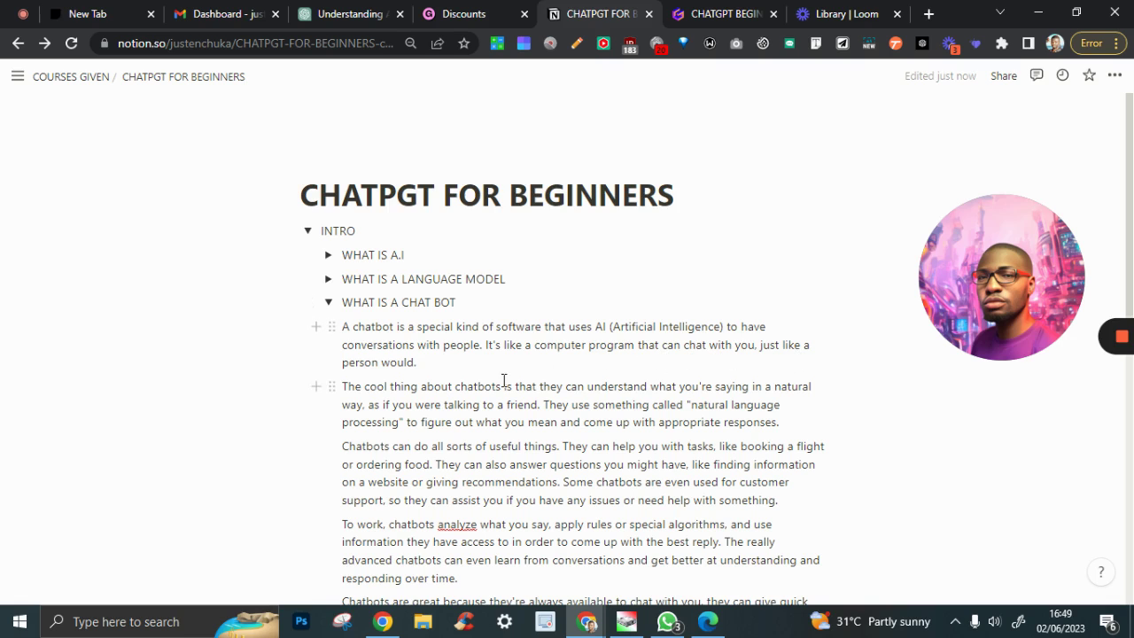
scroll(529, 358, "down", 2)
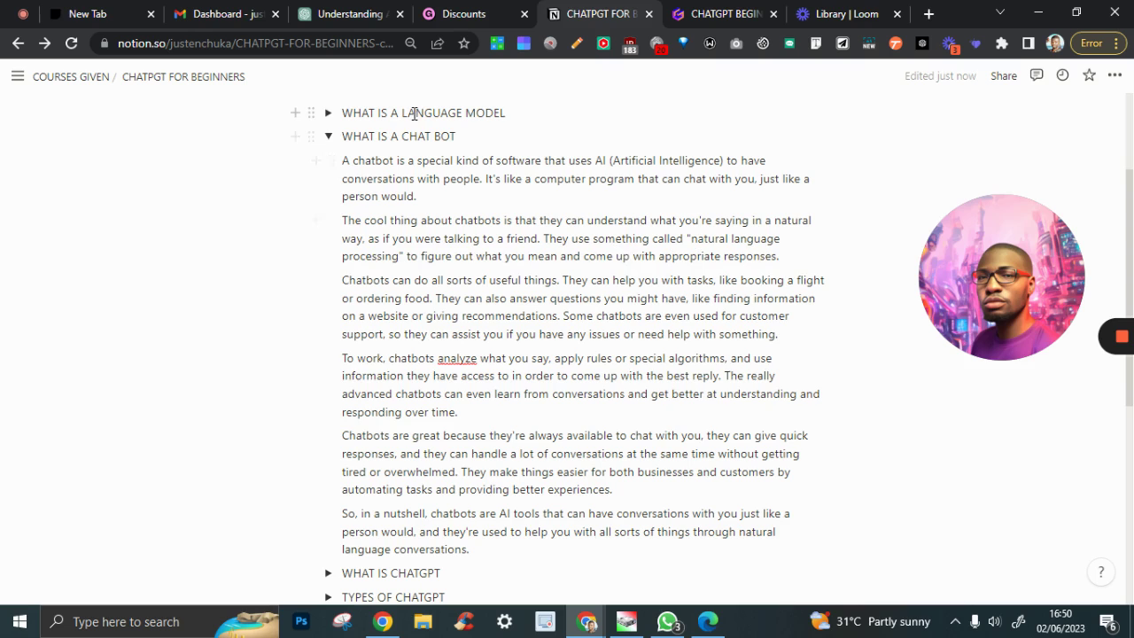
left_click_drag(499, 115, 381, 281)
scroll(496, 373, "down", 1)
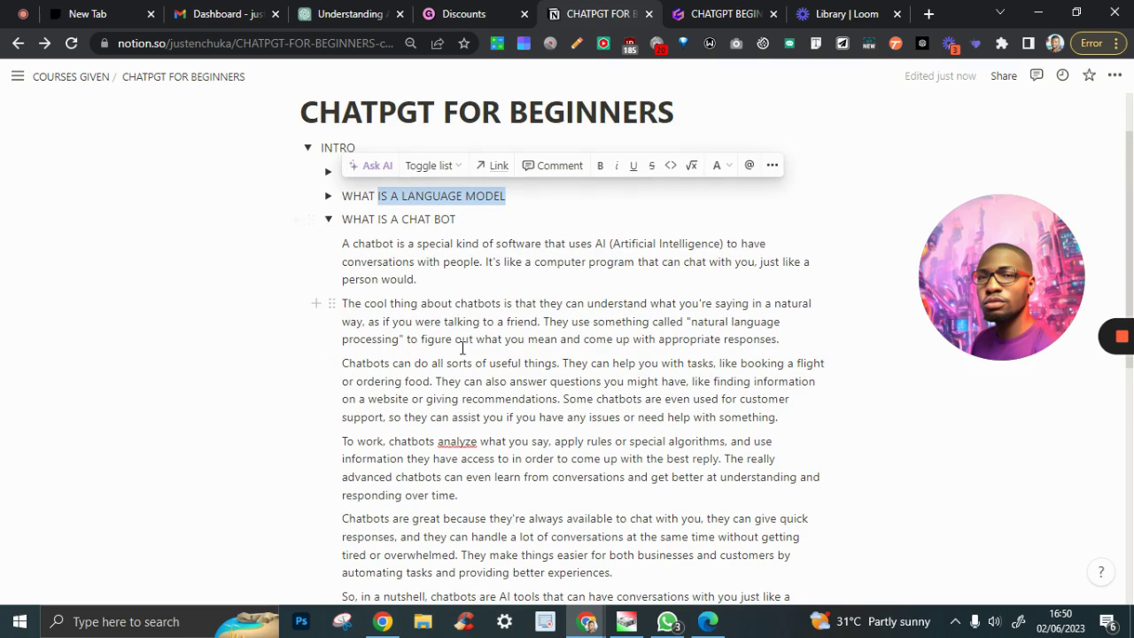
left_click(510, 359)
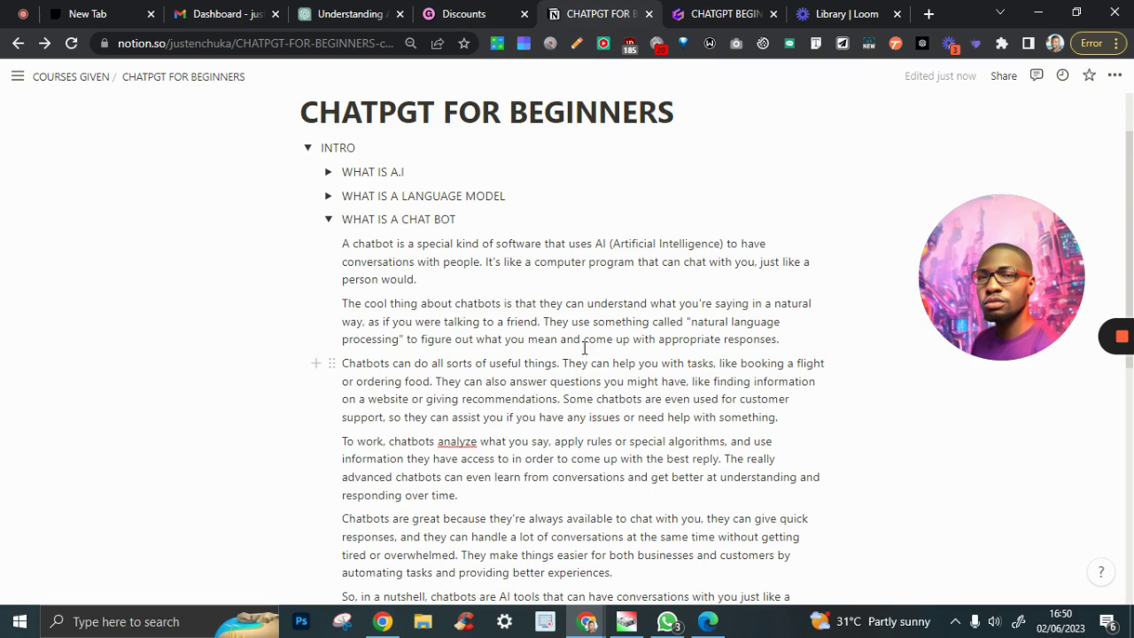
scroll(598, 412, "down", 1)
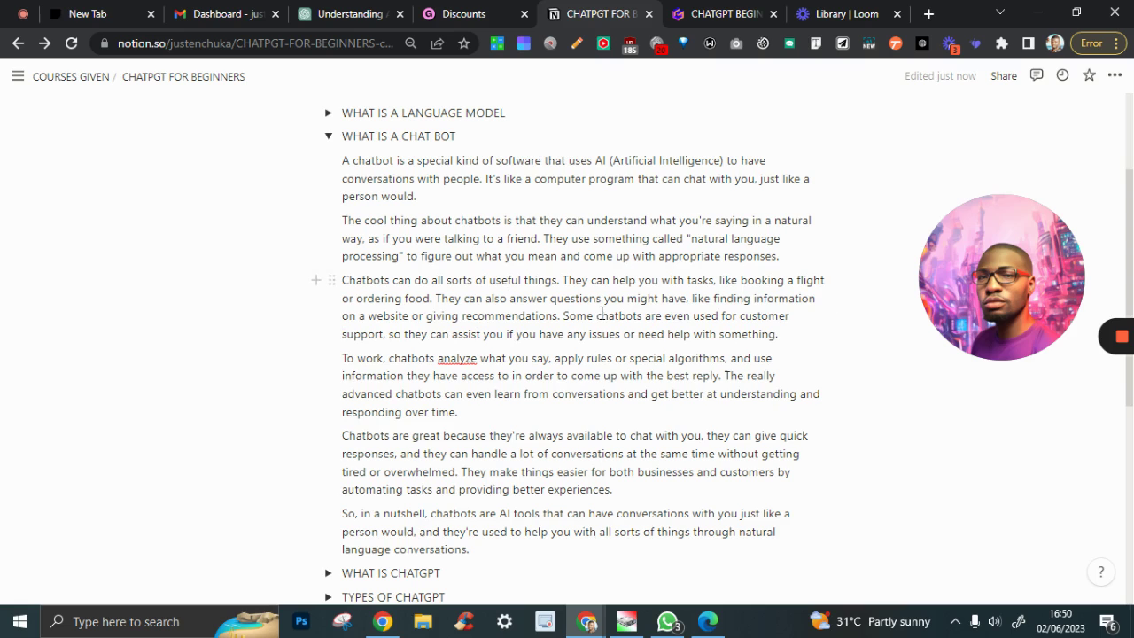
scroll(704, 375, "down", 1)
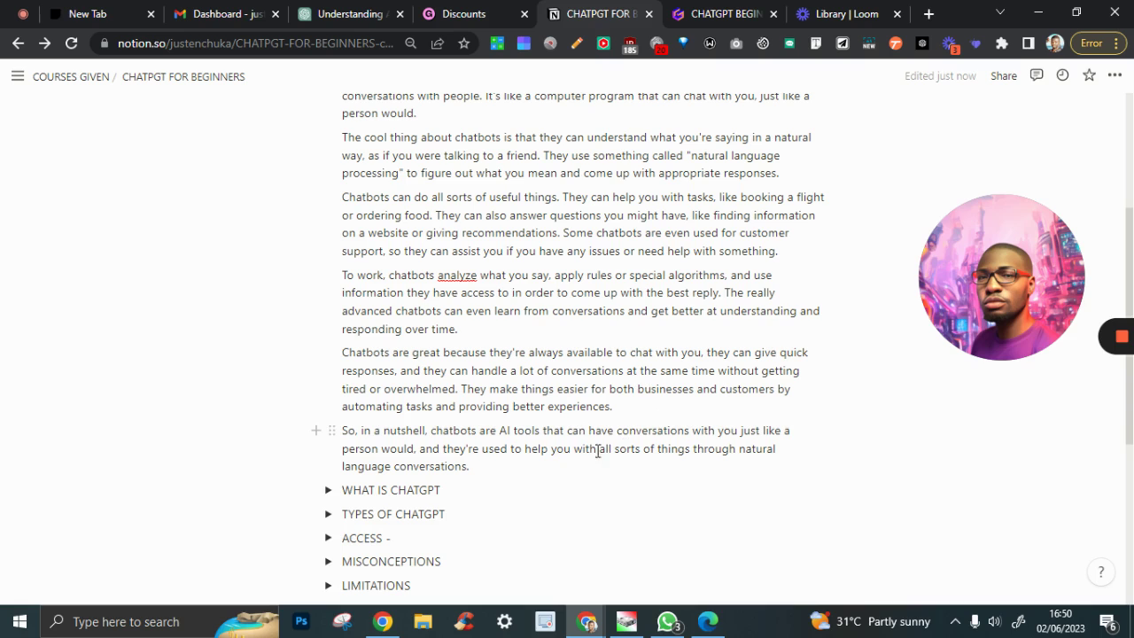
scroll(664, 405, "down", 2)
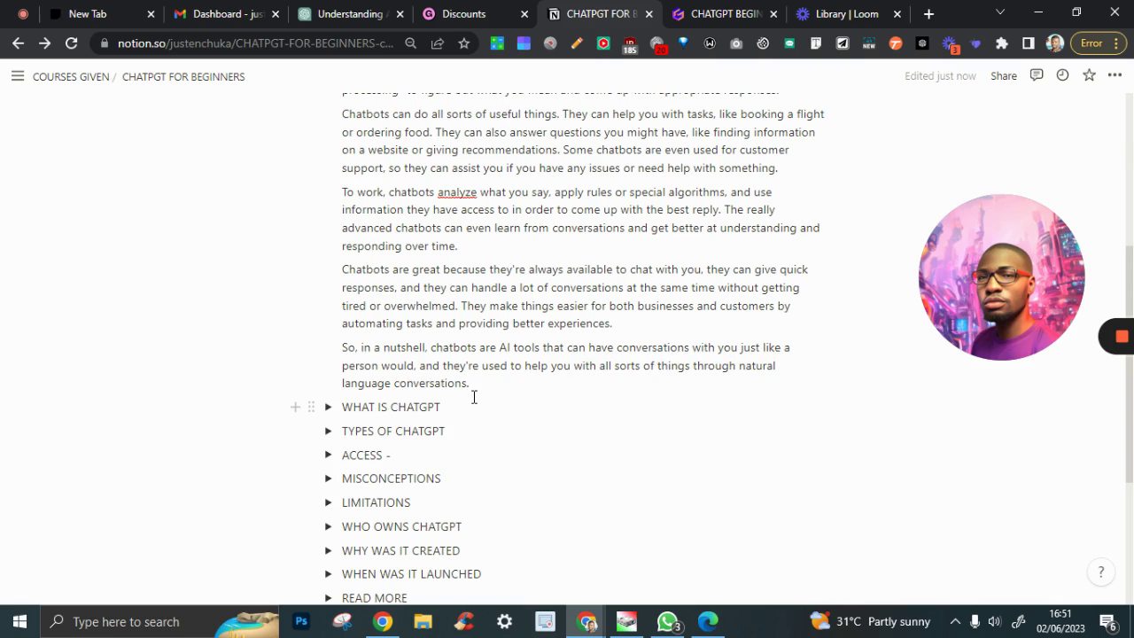
scroll(532, 373, "up", 5)
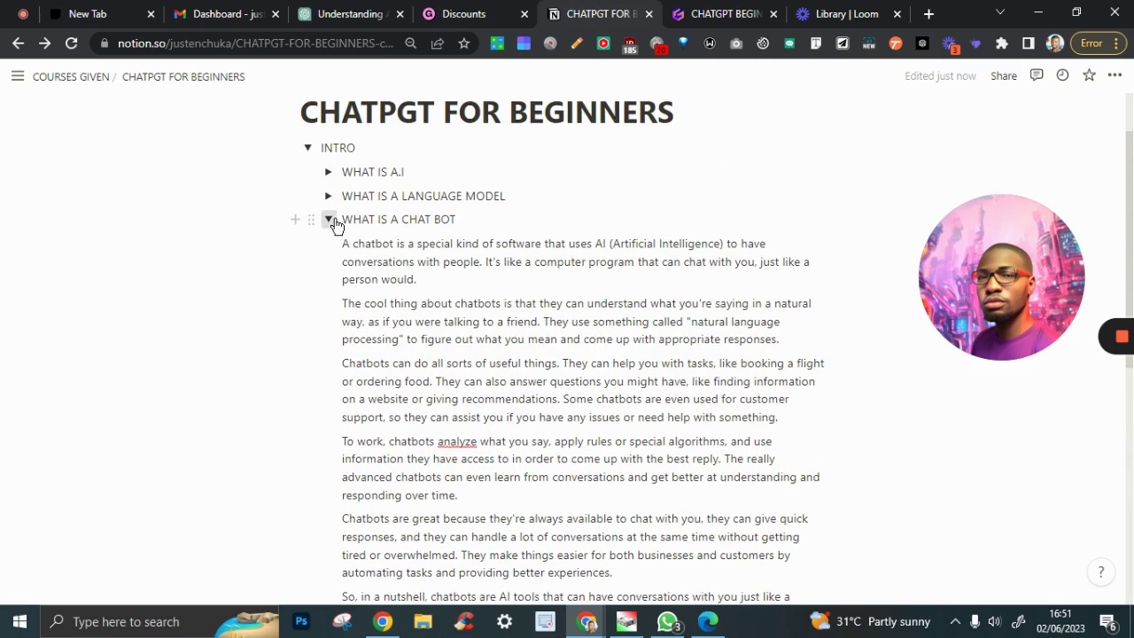
left_click(328, 220)
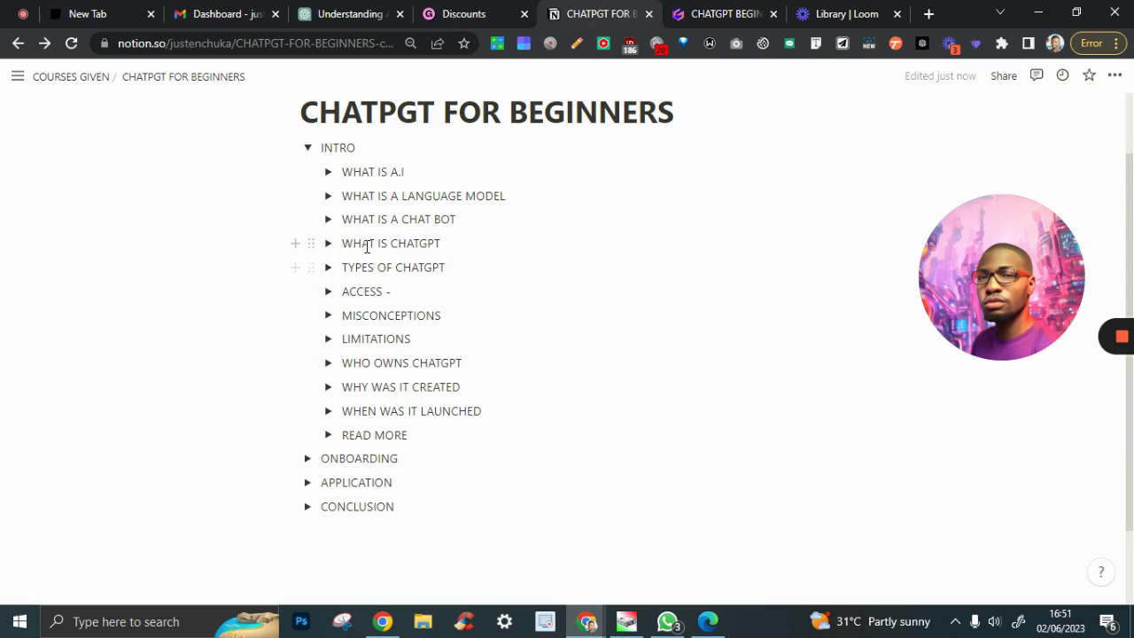
Expand WHAT IS CHATGPT and its THE NAME MEANING subtopic, and examine the "Chat" part of the name explanation
left_click(326, 245)
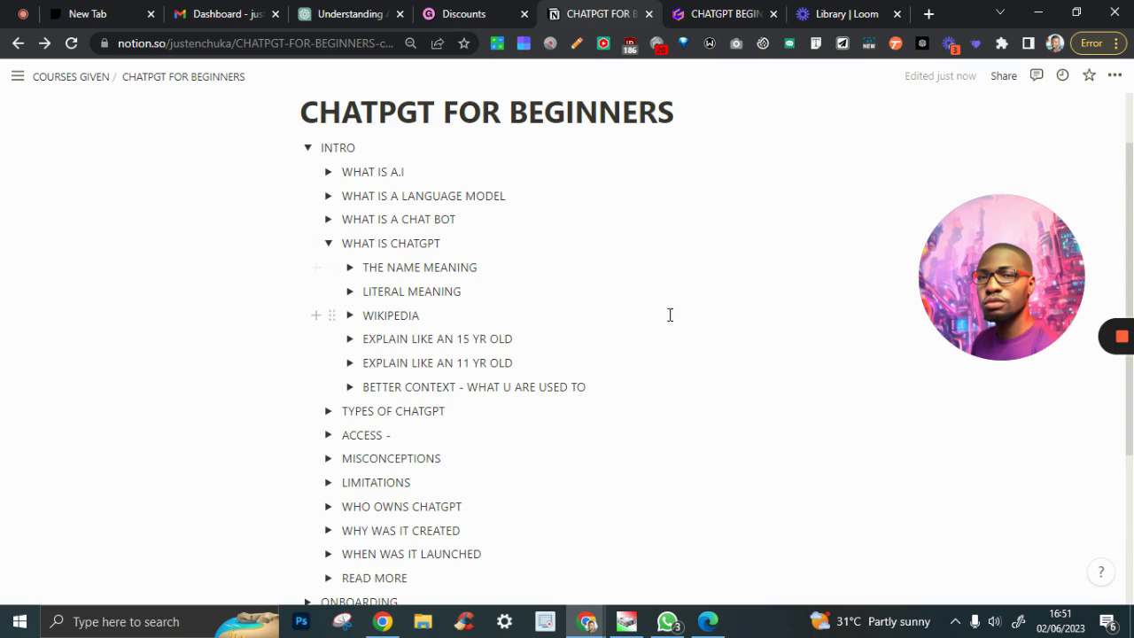
left_click(350, 268)
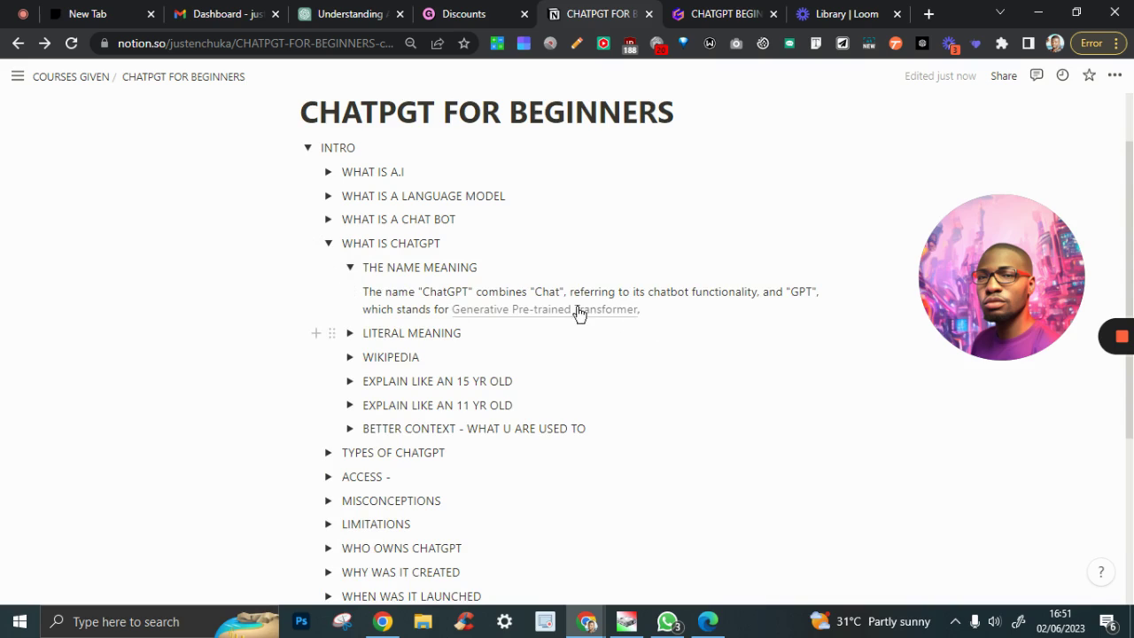
left_click_drag(536, 291, 561, 291)
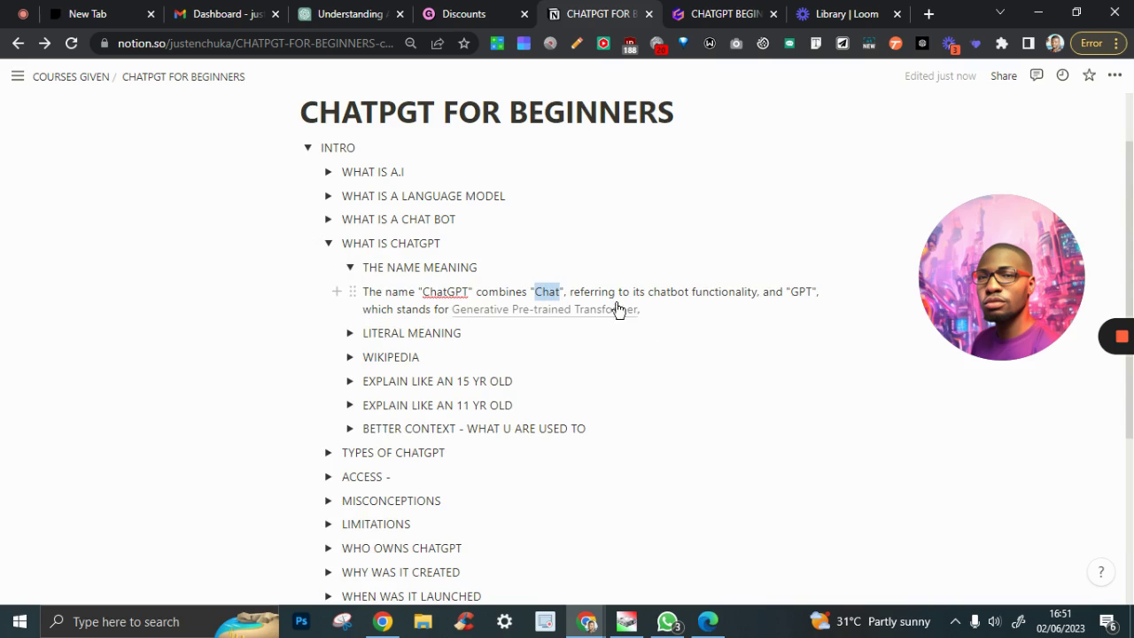
left_click(687, 381)
View the linked Generative Pre-trained Transformer article on Wikipedia, return to the Notion outline and collapse THE NAME MEANING
mouse_move(538, 320)
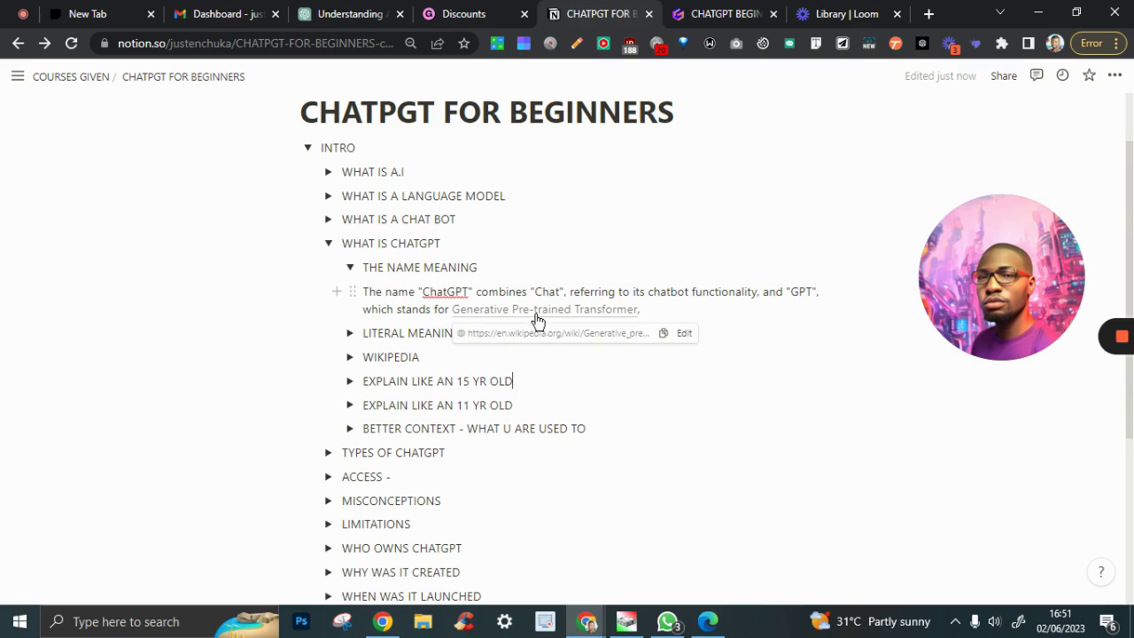
left_click(536, 315)
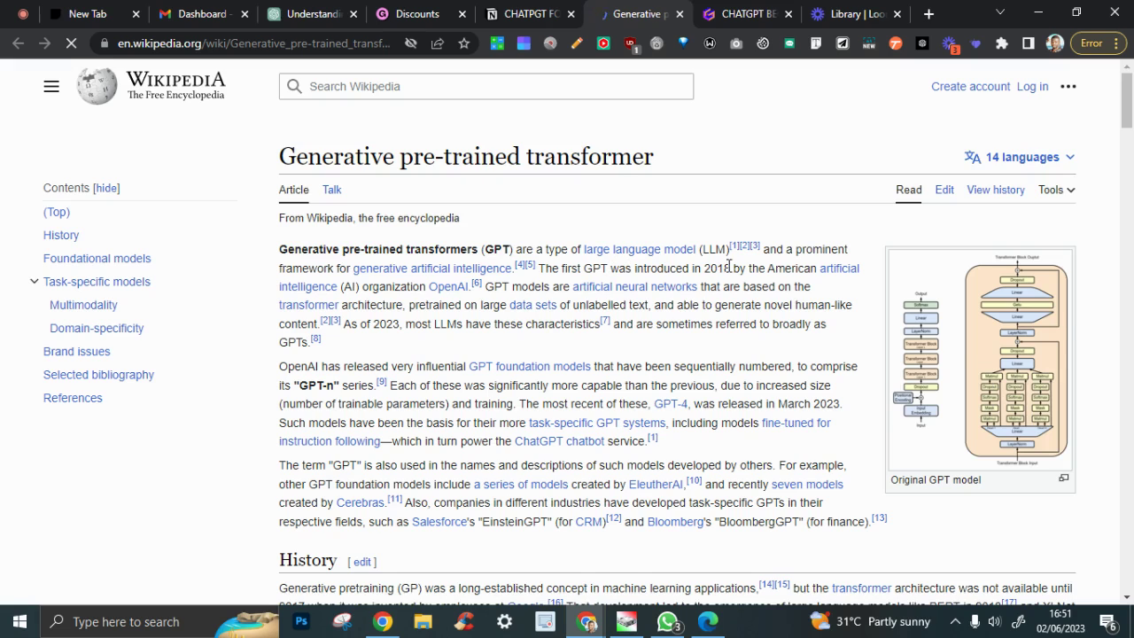
scroll(826, 359, "down", 1)
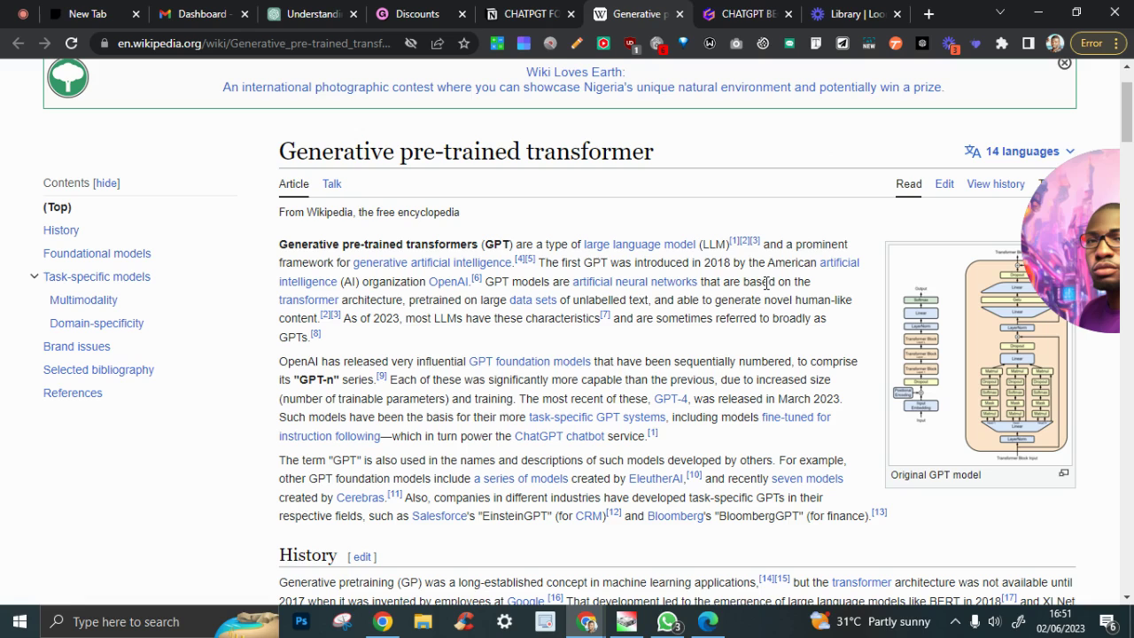
left_click(523, 16)
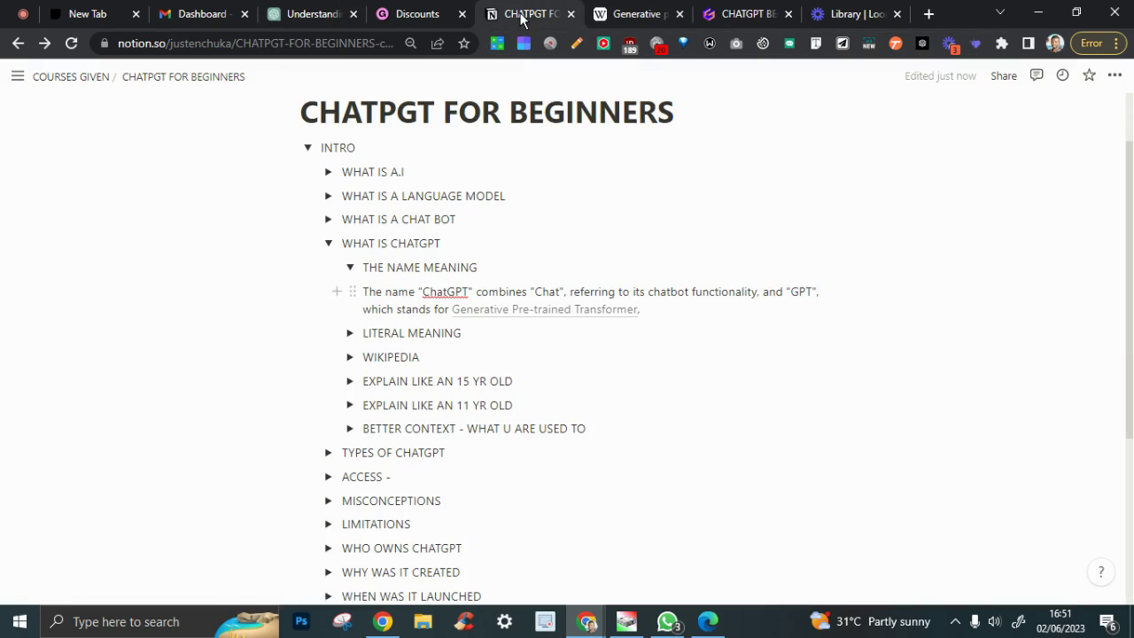
left_click(350, 267)
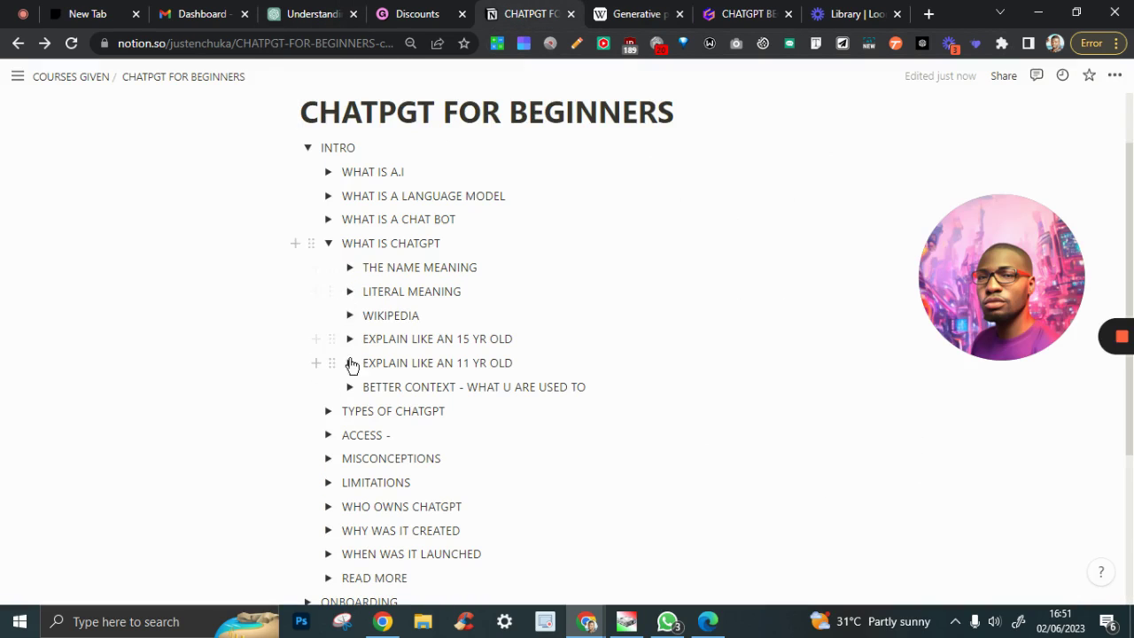
Expand the LITERAL MEANING subtopic, read its descriptions of ChatGPT and collapse it again
left_click(350, 292)
scroll(549, 390, "down", 1)
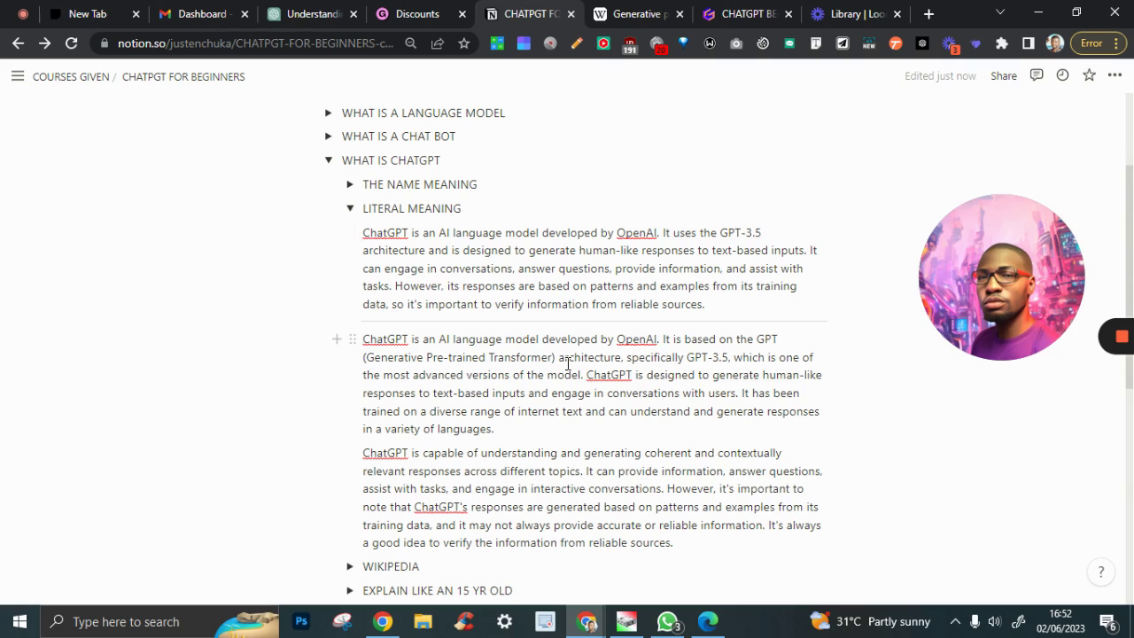
scroll(568, 363, "up", 1)
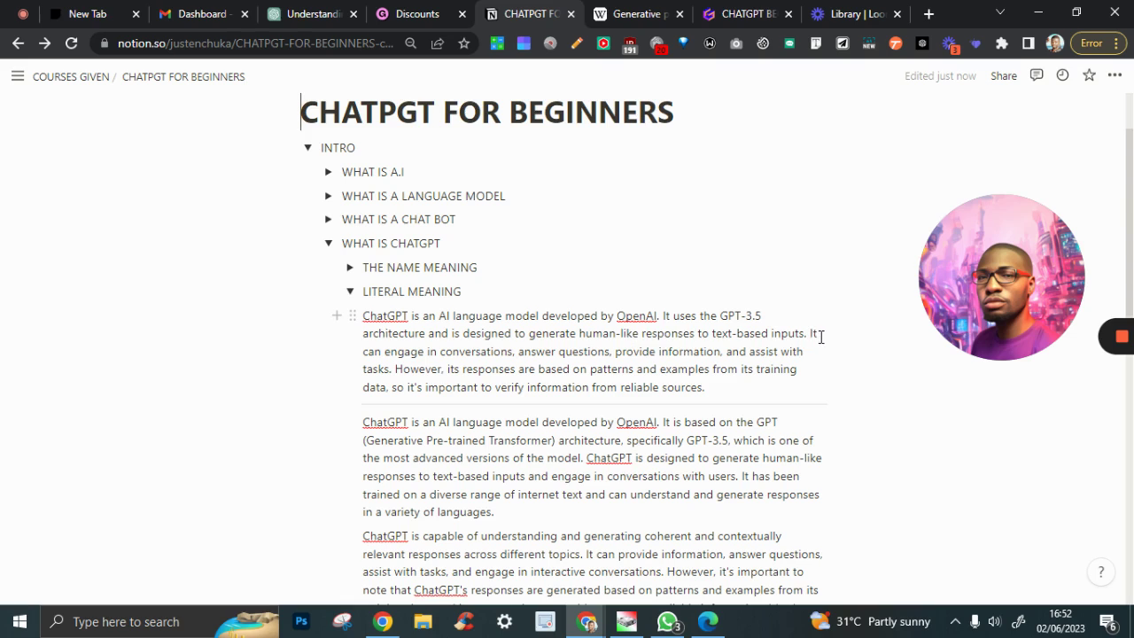
left_click(350, 292)
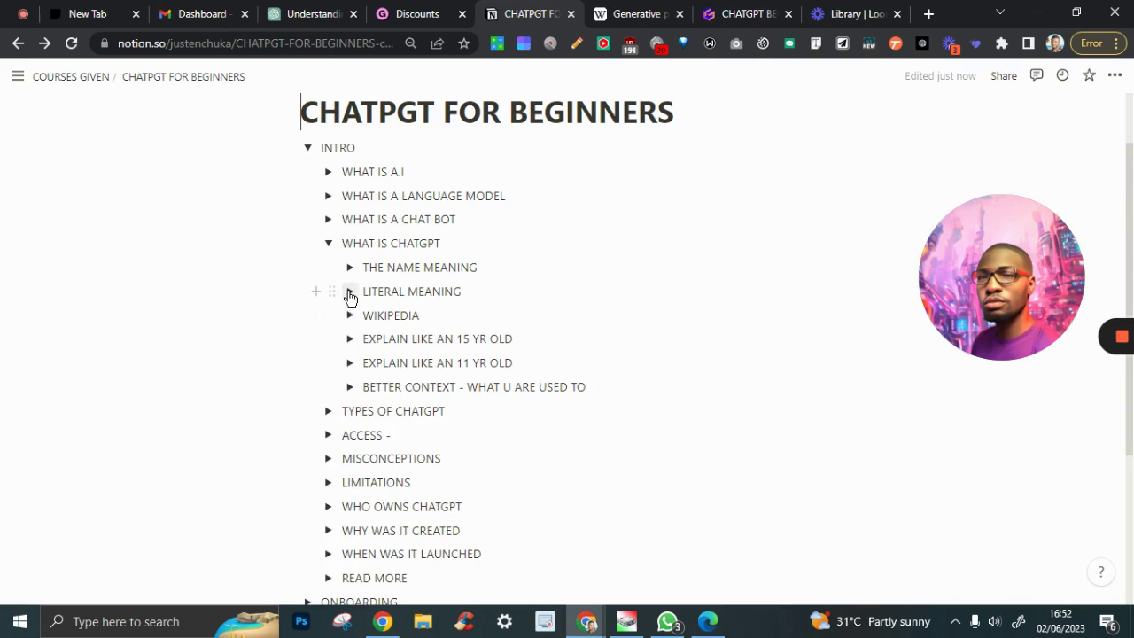
Expand the WIKIPEDIA subtopic, view its linked ChatGPT article and return to the Notion outline
left_click(350, 316)
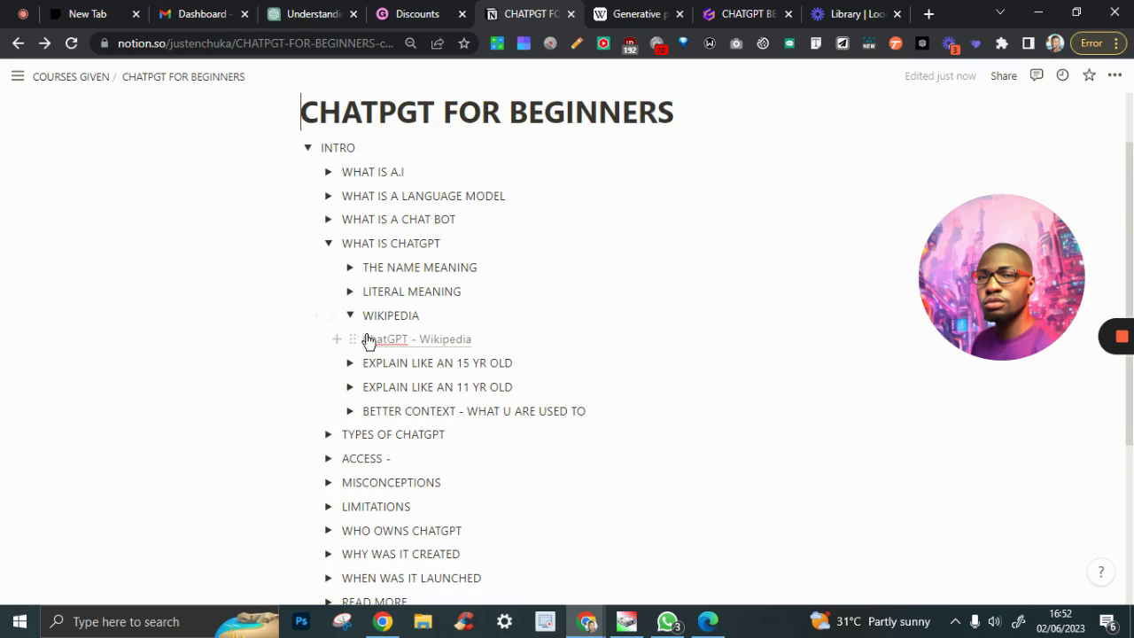
left_click(395, 342)
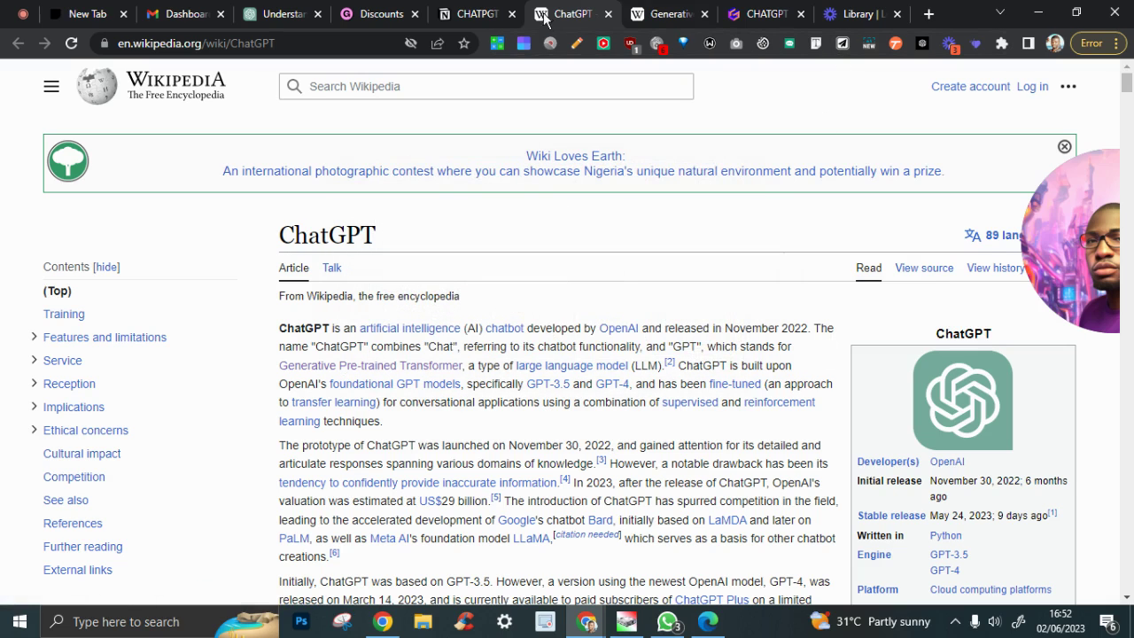
left_click(476, 16)
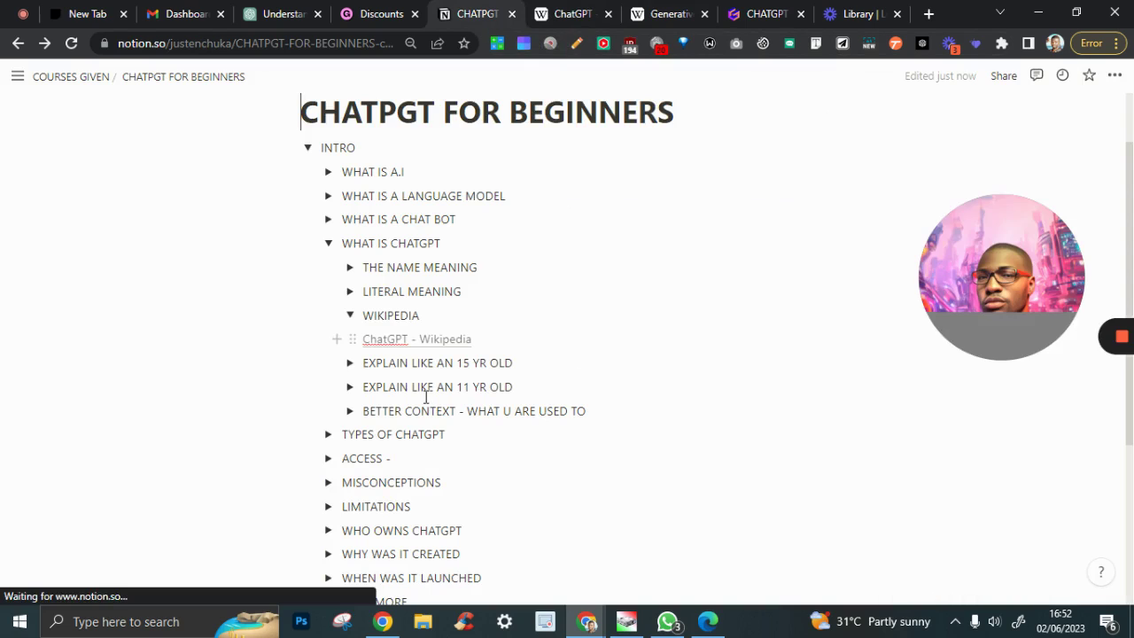
Collapse WIKIPEDIA, expand the EXPLAIN LIKE AN 15 YR OLD subtopic to read its explanation, and collapse it again
left_click(350, 316)
left_click(349, 343)
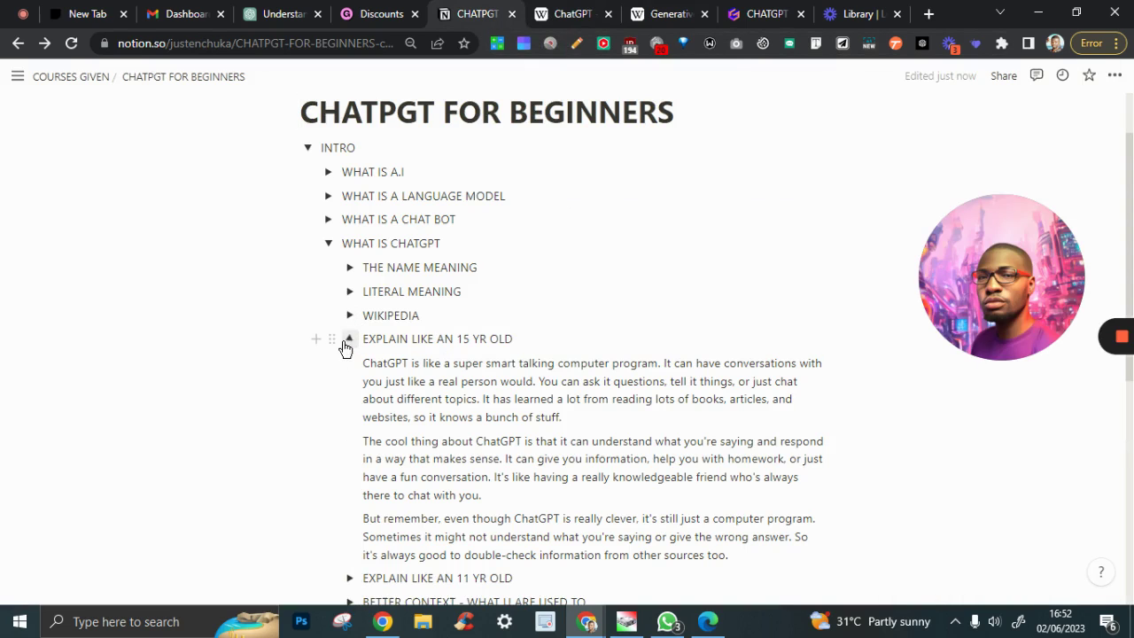
scroll(574, 391, "down", 2)
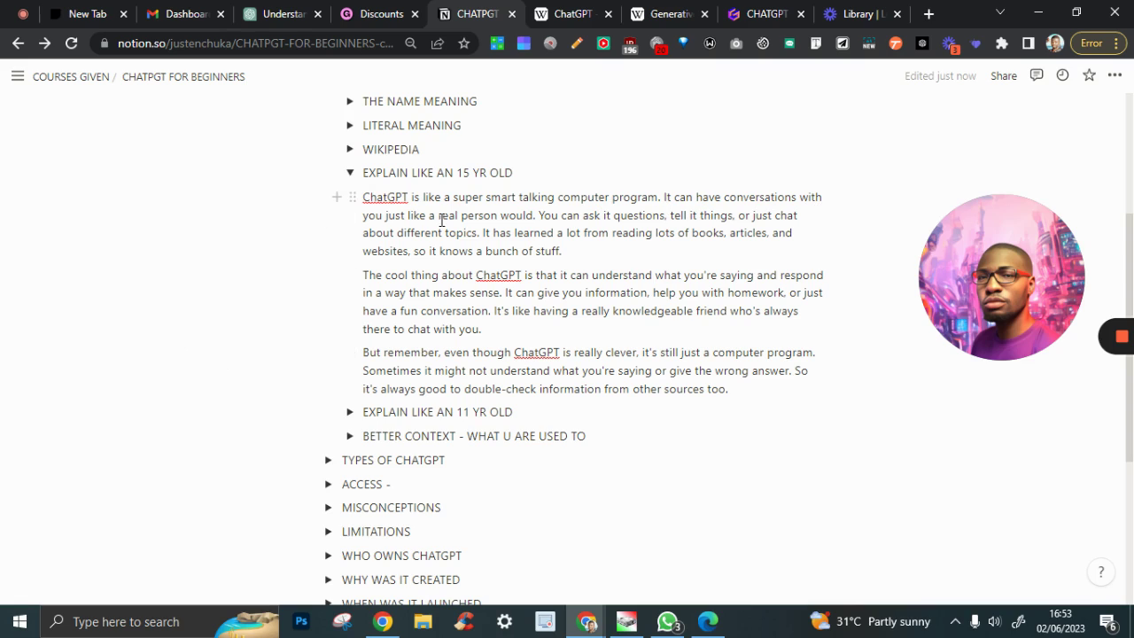
left_click(350, 174)
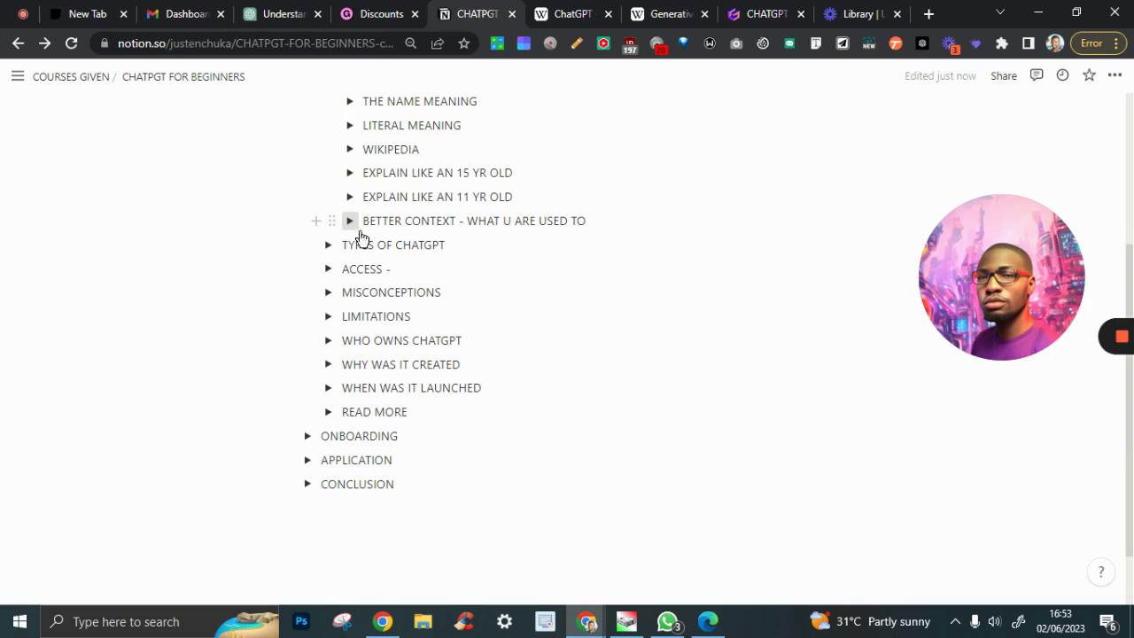
Expand the BETTER CONTEXT - WHAT U ARE USED TO subtopic and read how ChatGPT compares with Wikipedia, Google and WhatsApp
left_click(350, 221)
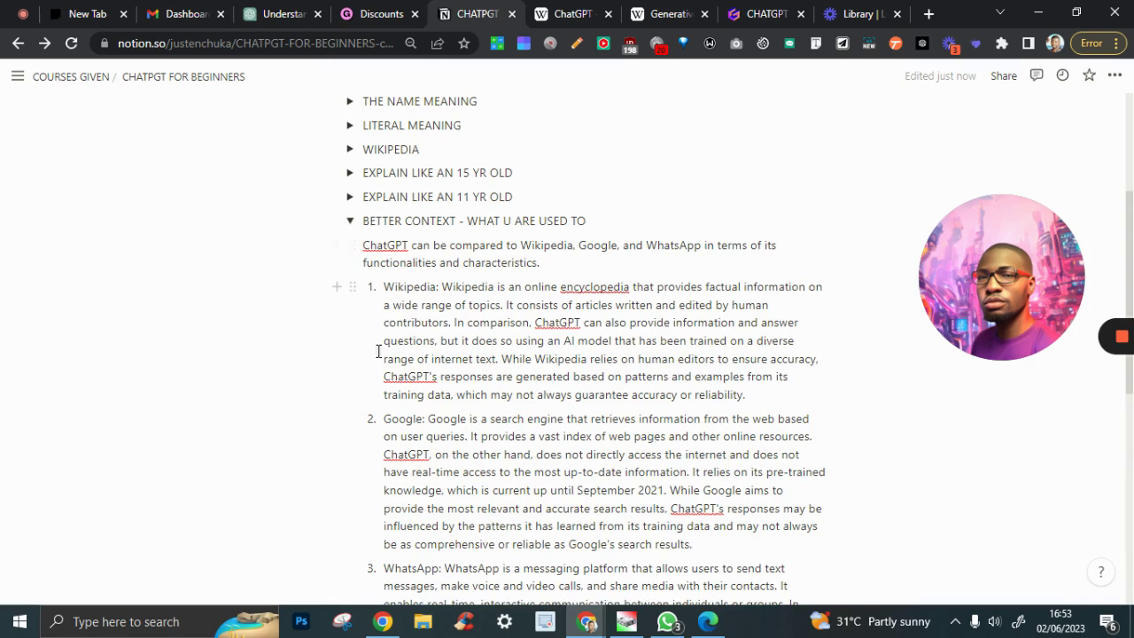
scroll(558, 266, "down", 1)
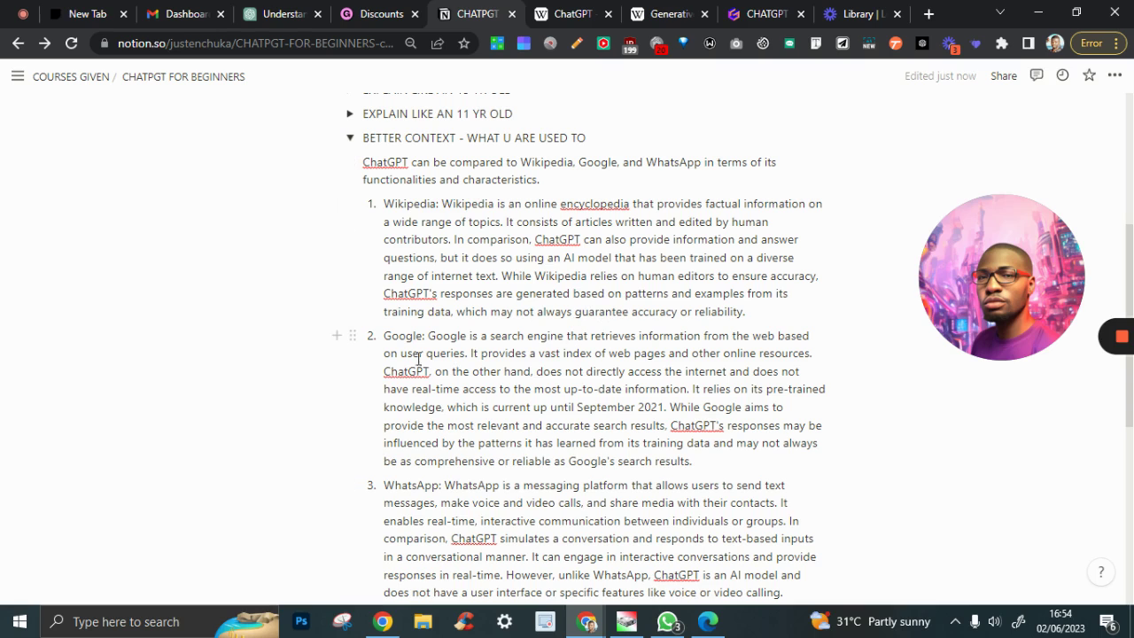
scroll(492, 359, "down", 1)
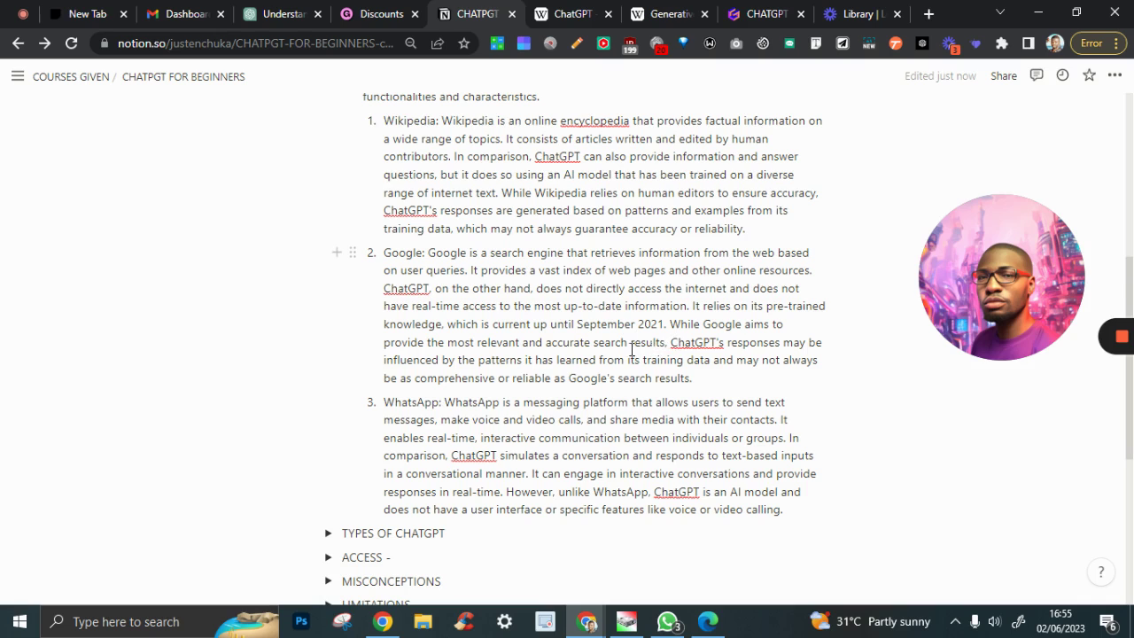
scroll(632, 350, "down", 2)
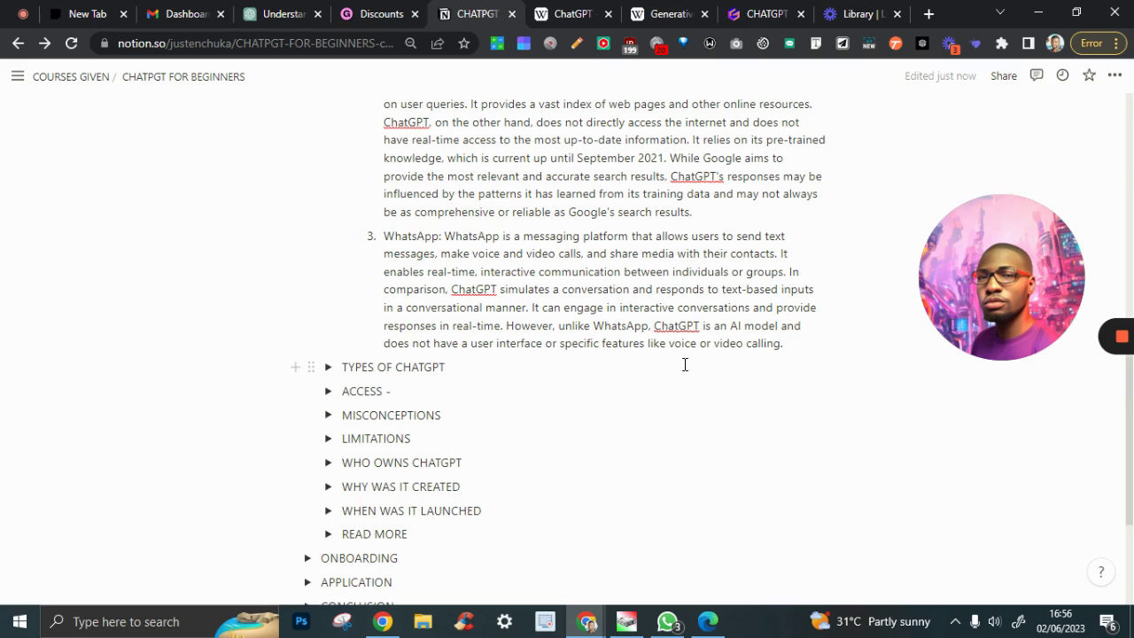
scroll(734, 320, "up", 2)
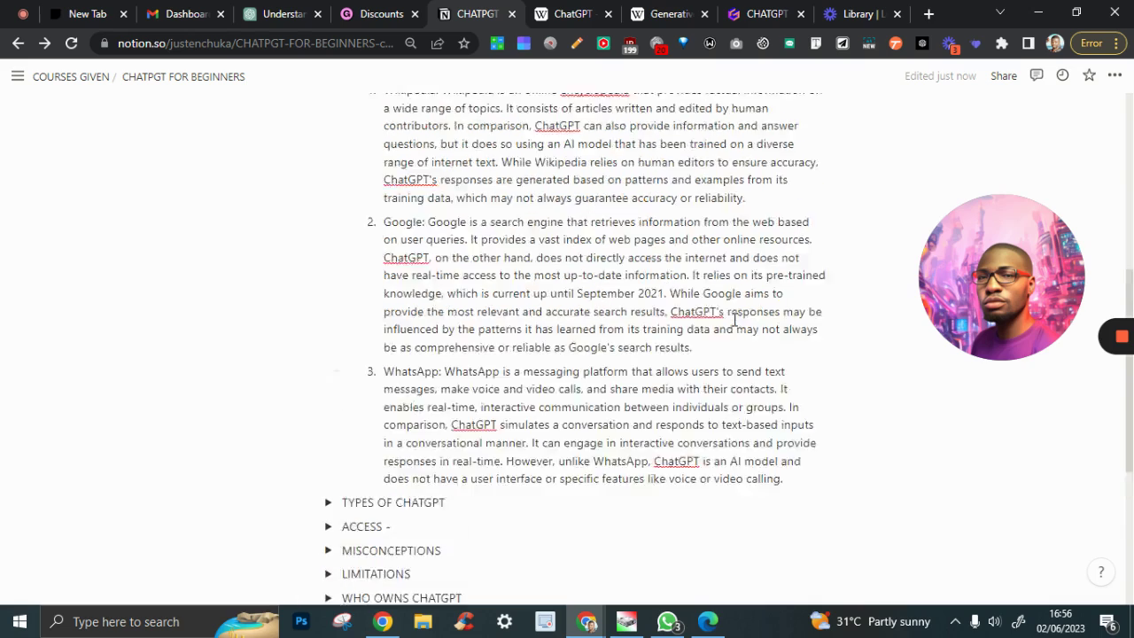
scroll(734, 317, "up", 2)
scroll(735, 317, "down", 3)
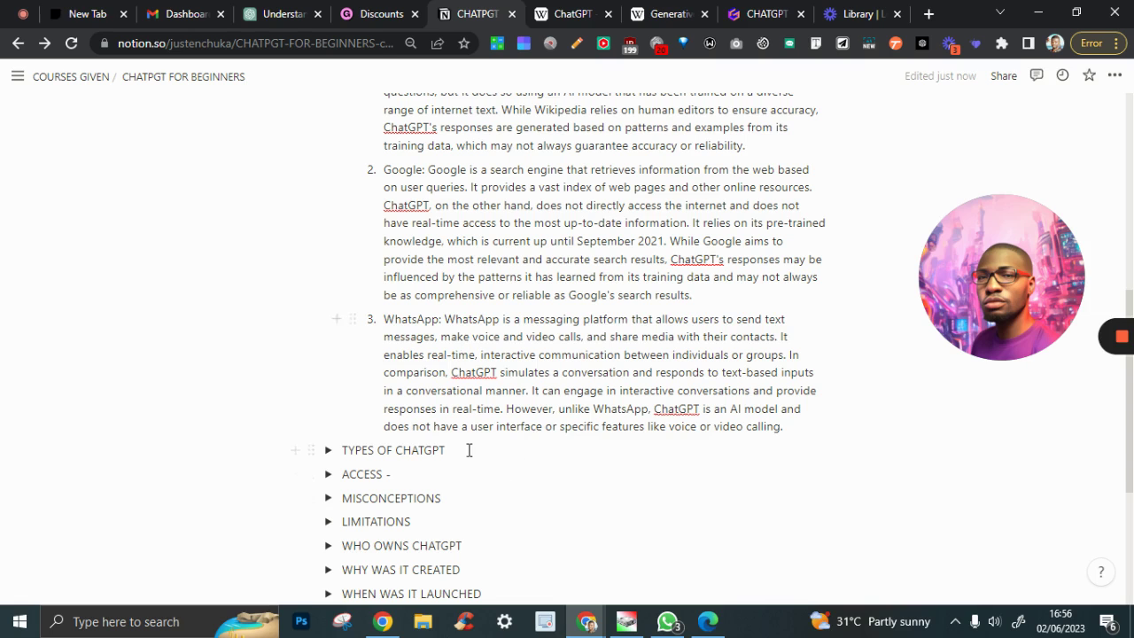
scroll(529, 330, "up", 3)
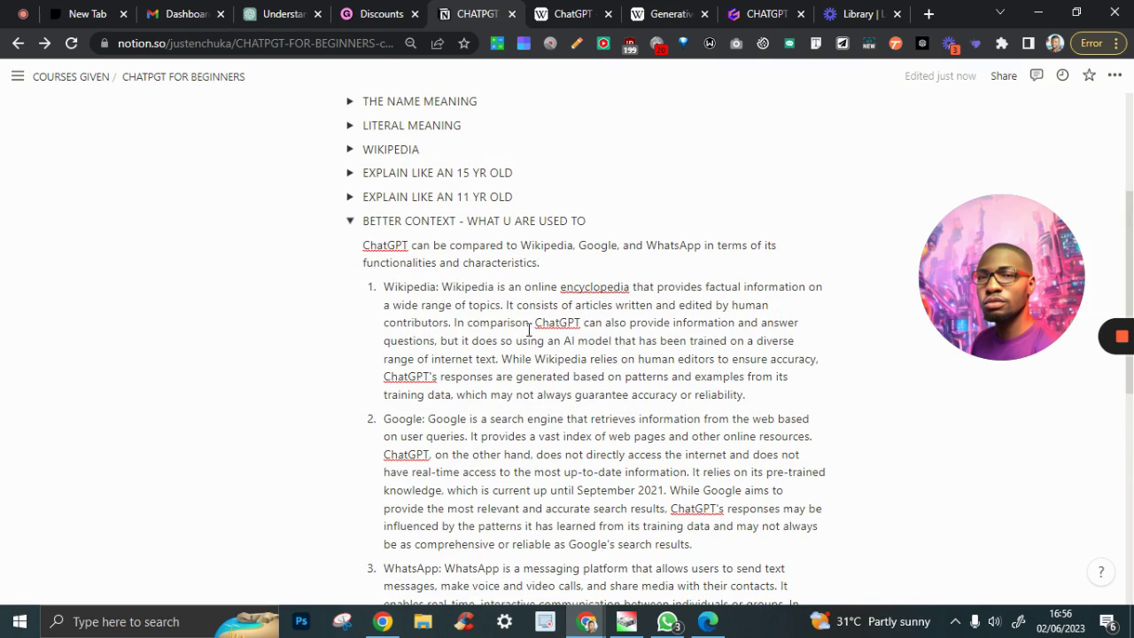
Collapse the BETTER CONTEXT subtopic and its parent topic WHAT IS CHATGPT
left_click(350, 226)
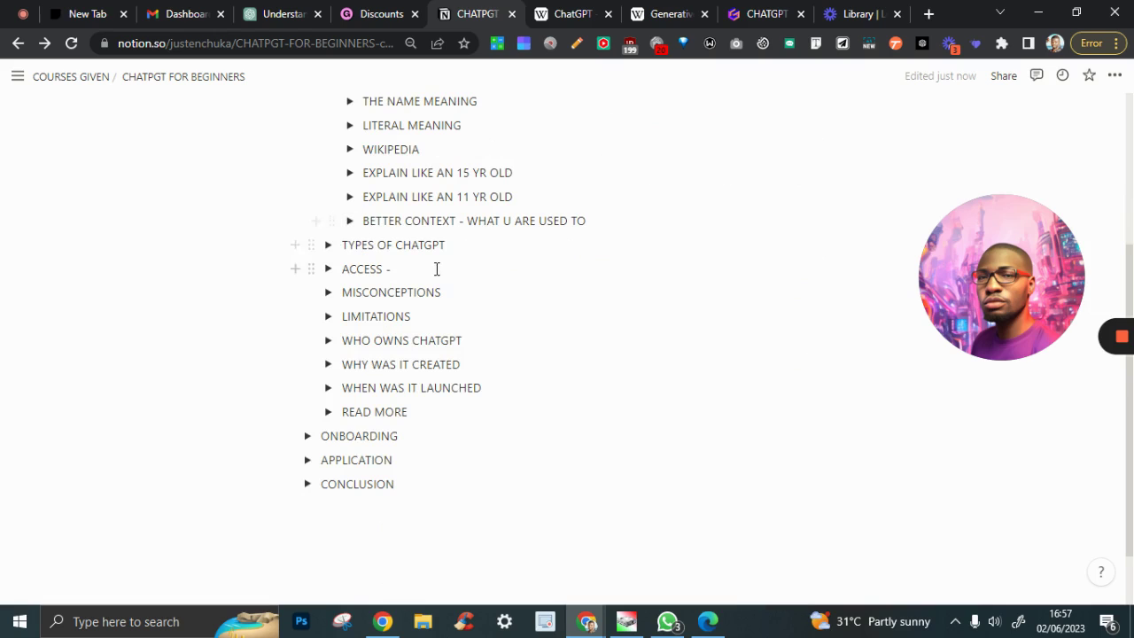
scroll(372, 265, "up", 3)
left_click(328, 327)
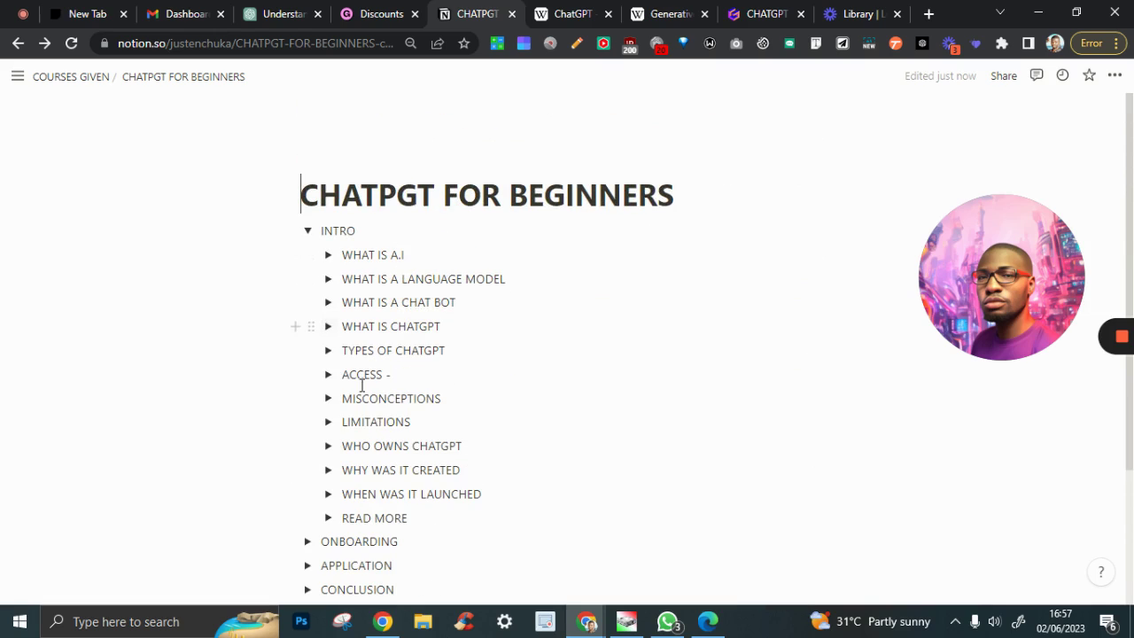
Expand TYPES OF CHATGPT and its GPT 3.5 VS 4 subtopic, and highlight "GPT 3.5" in the opening paragraph while reading
left_click(328, 351)
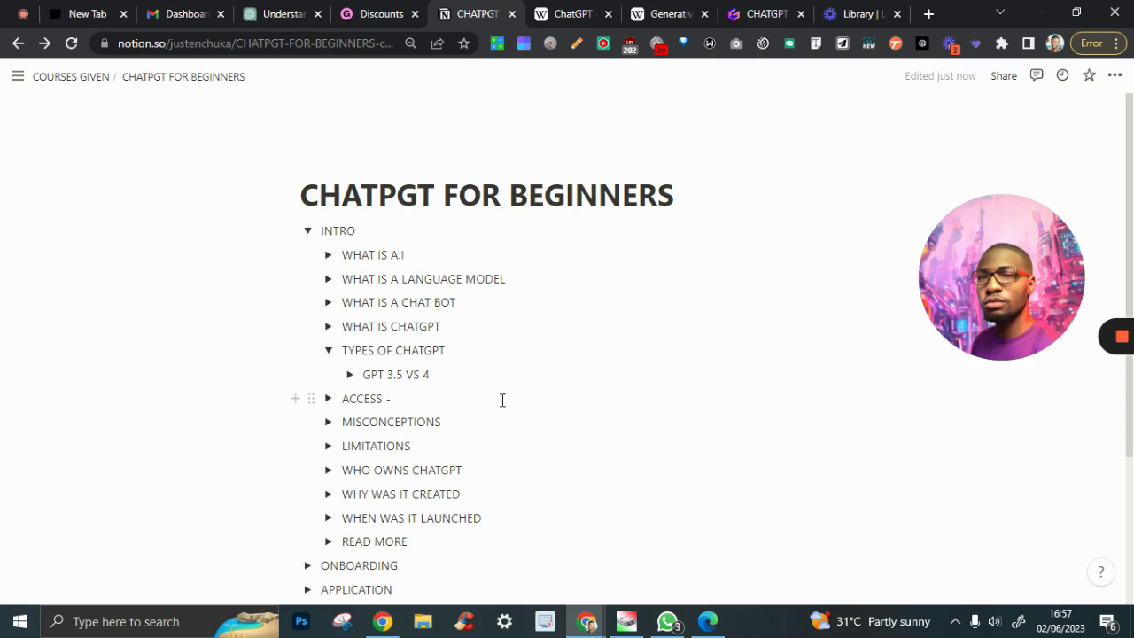
left_click(350, 376)
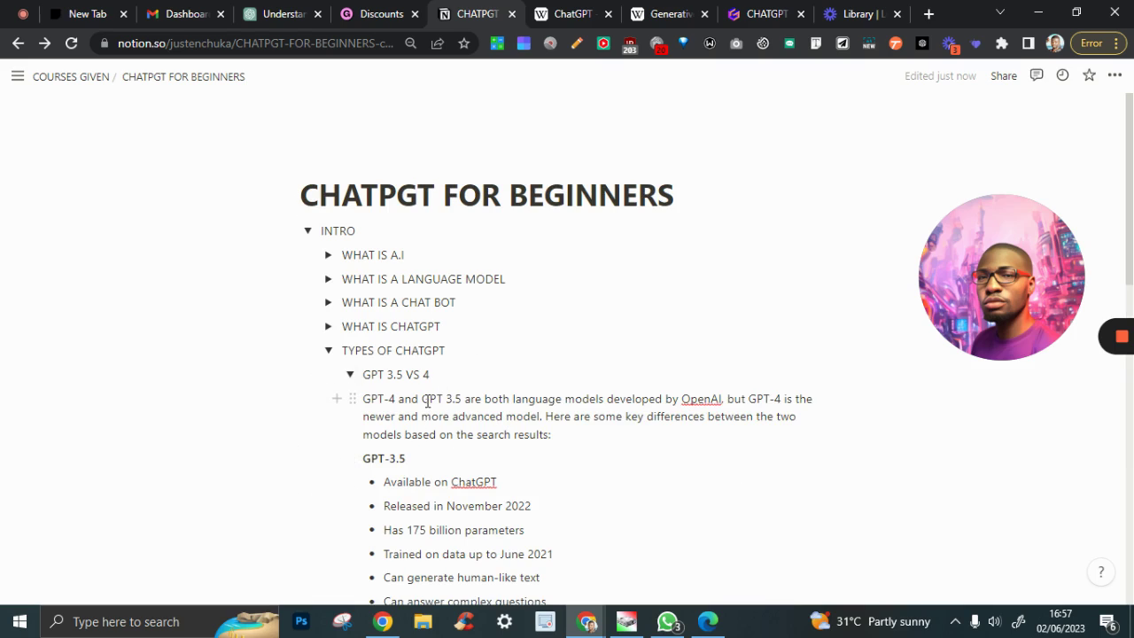
left_click_drag(422, 399, 463, 398)
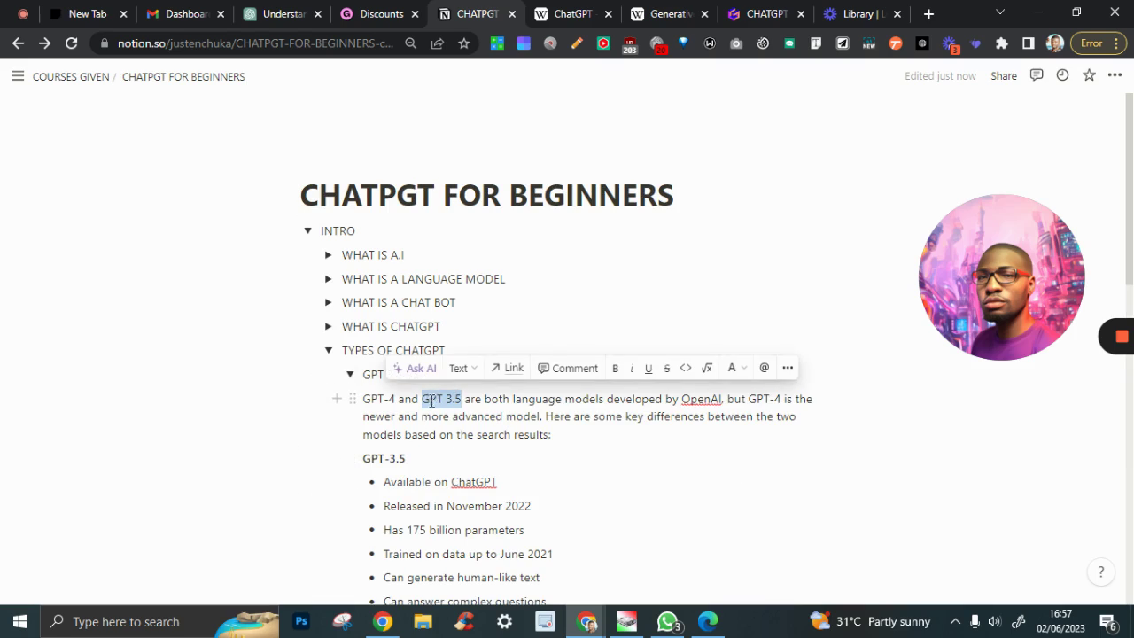
left_click(411, 398)
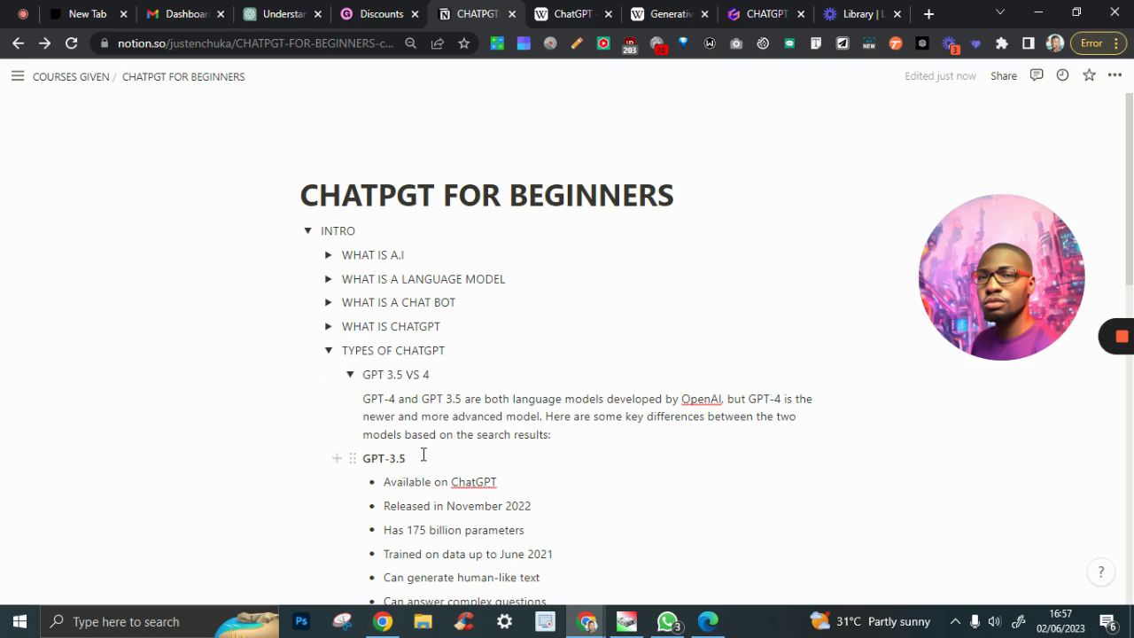
left_click(350, 374)
left_click(328, 351)
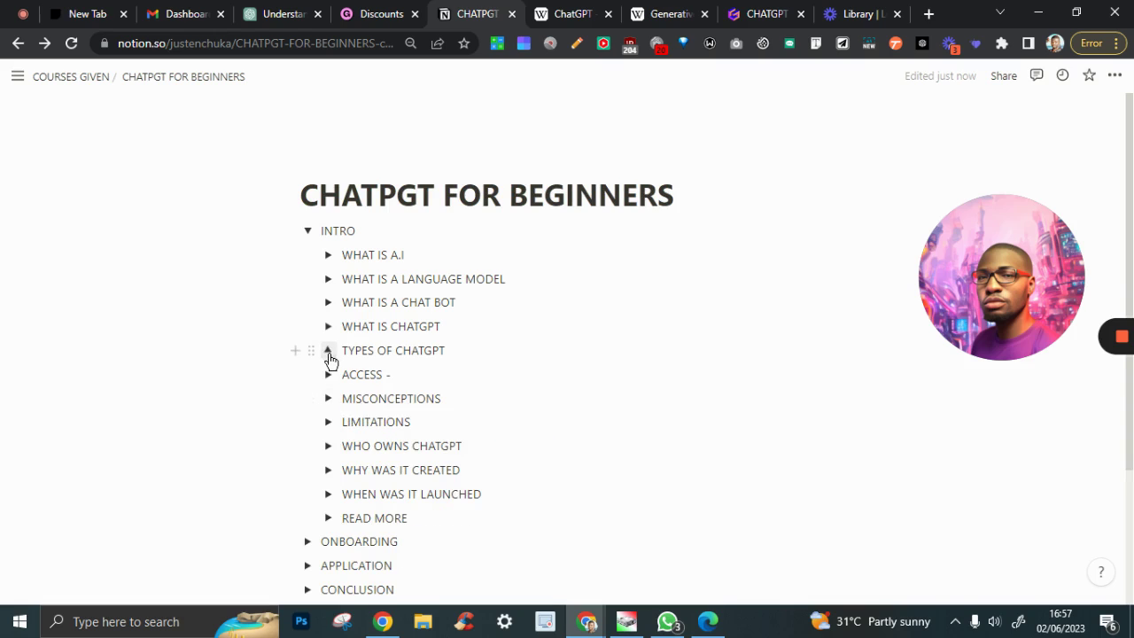
left_click(328, 375)
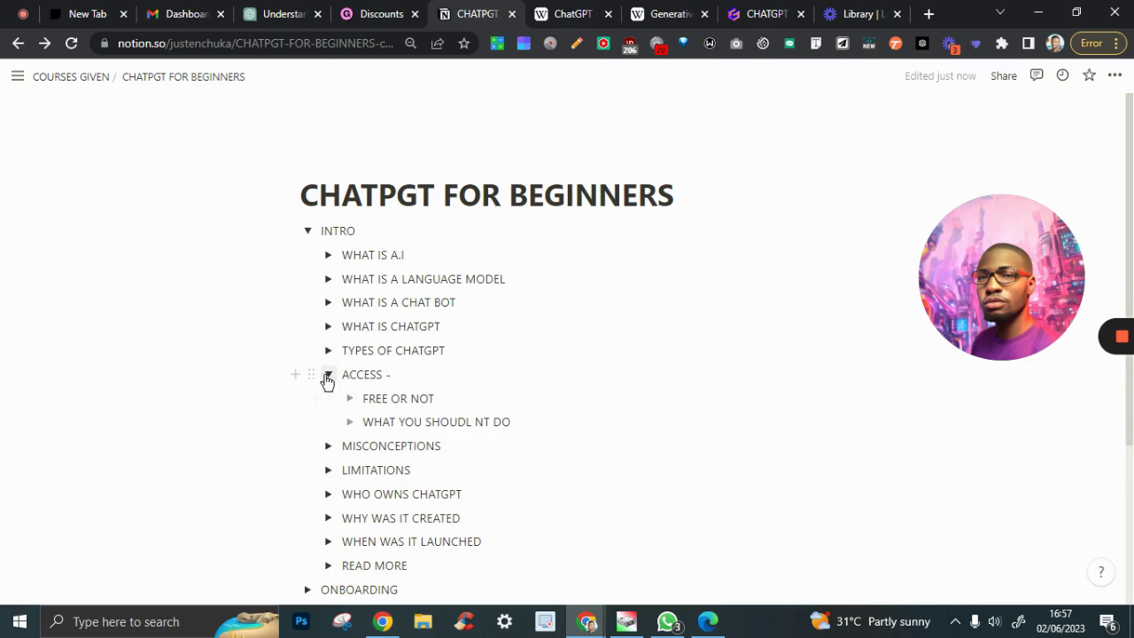
left_click(329, 375)
left_click(328, 351)
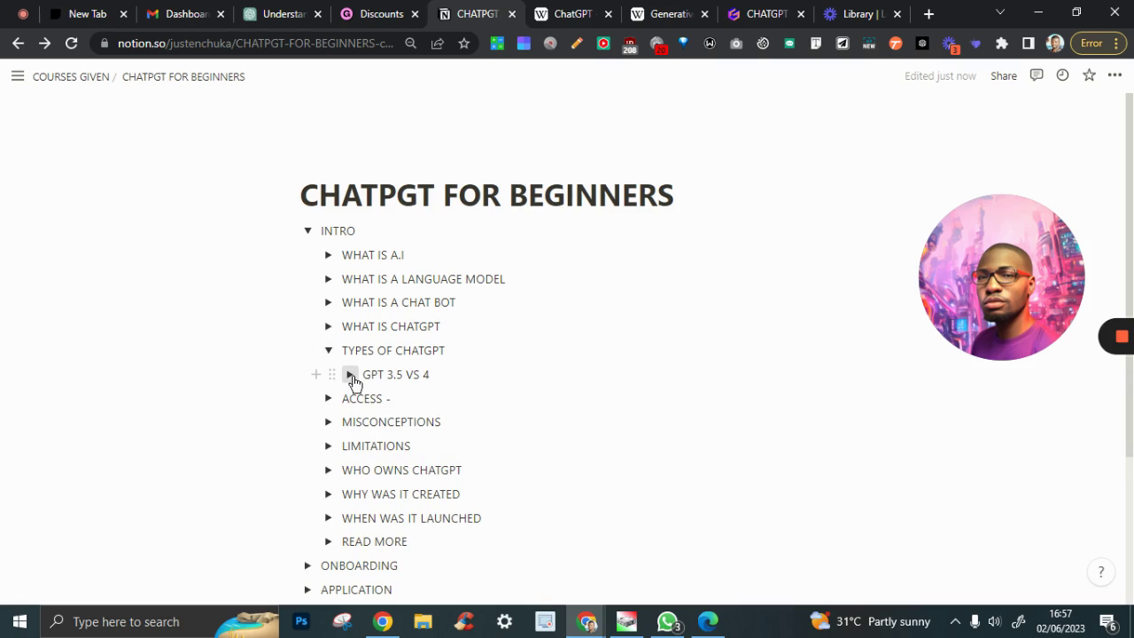
left_click(350, 376)
Read the GPT-3.5 list, highlighting parts of the points on running cost and response speed compared with GPT-4
scroll(514, 463, "down", 2)
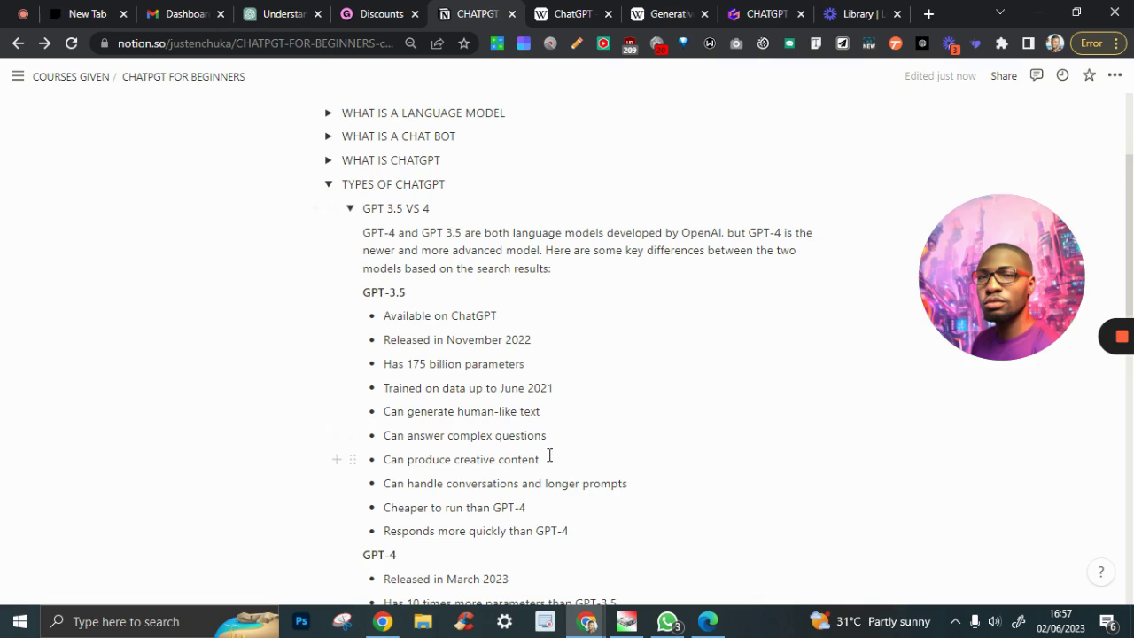
scroll(398, 381, "down", 1)
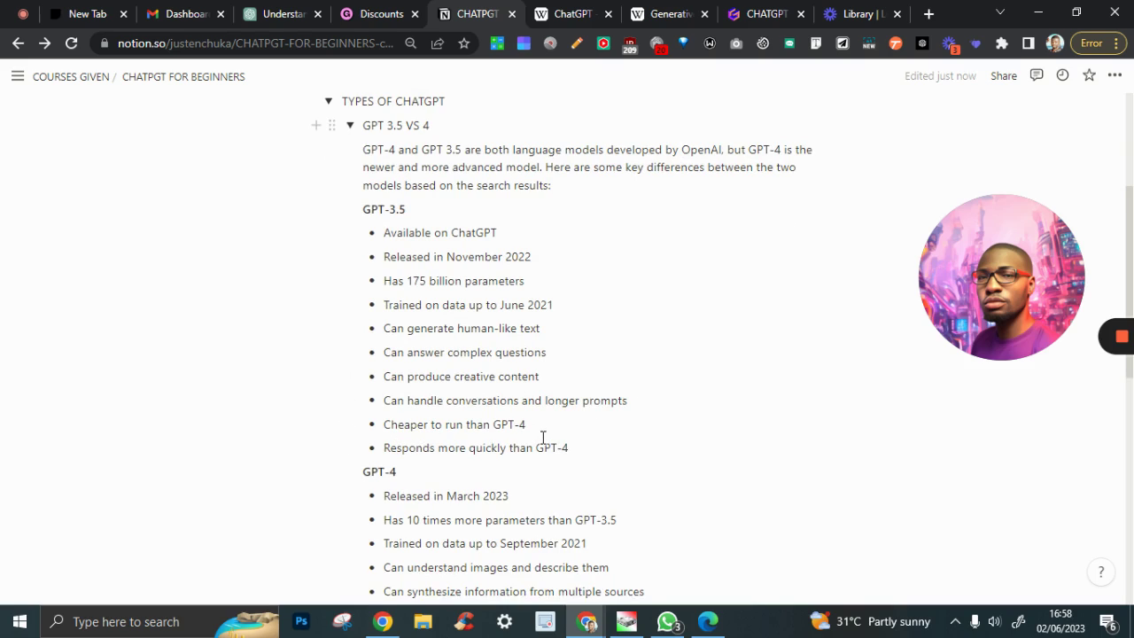
left_click_drag(531, 430, 498, 428)
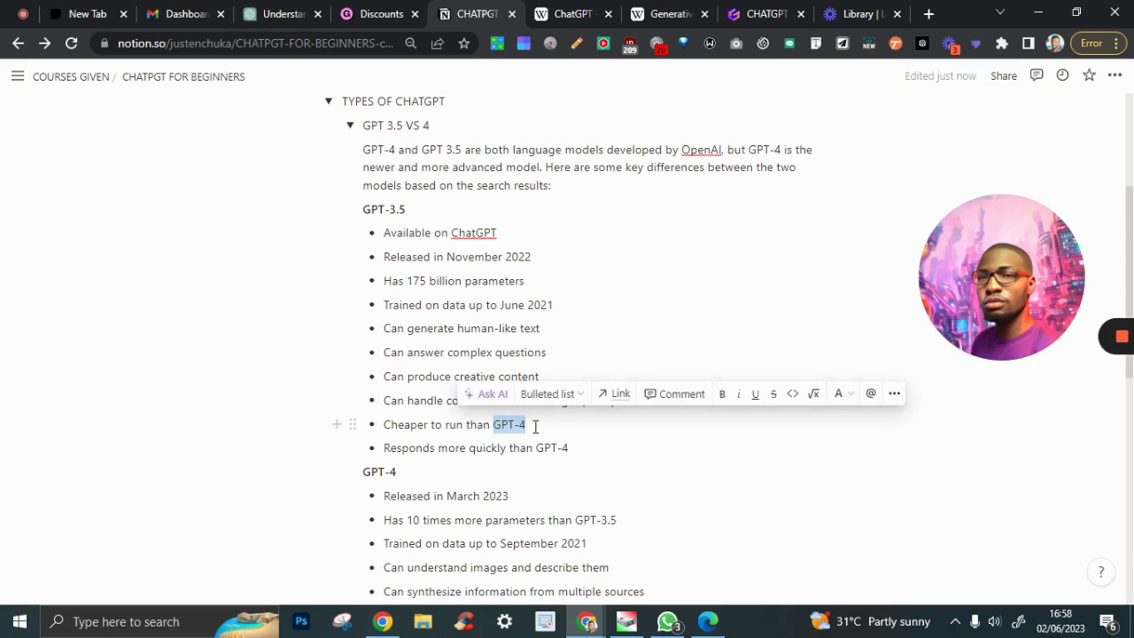
left_click(533, 425)
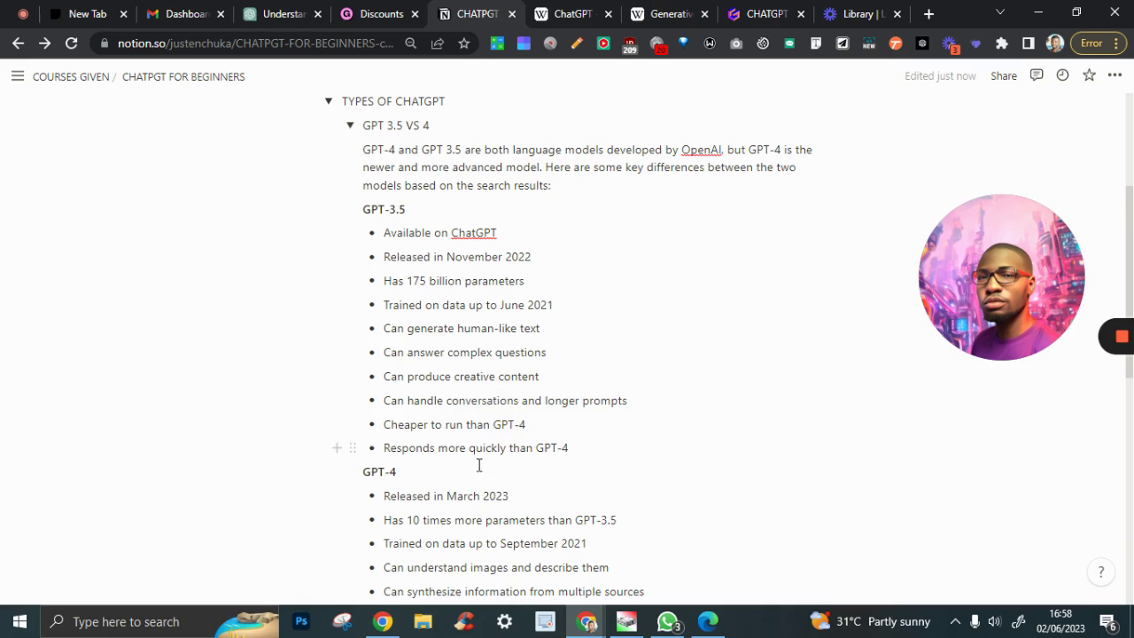
left_click_drag(385, 448, 528, 450)
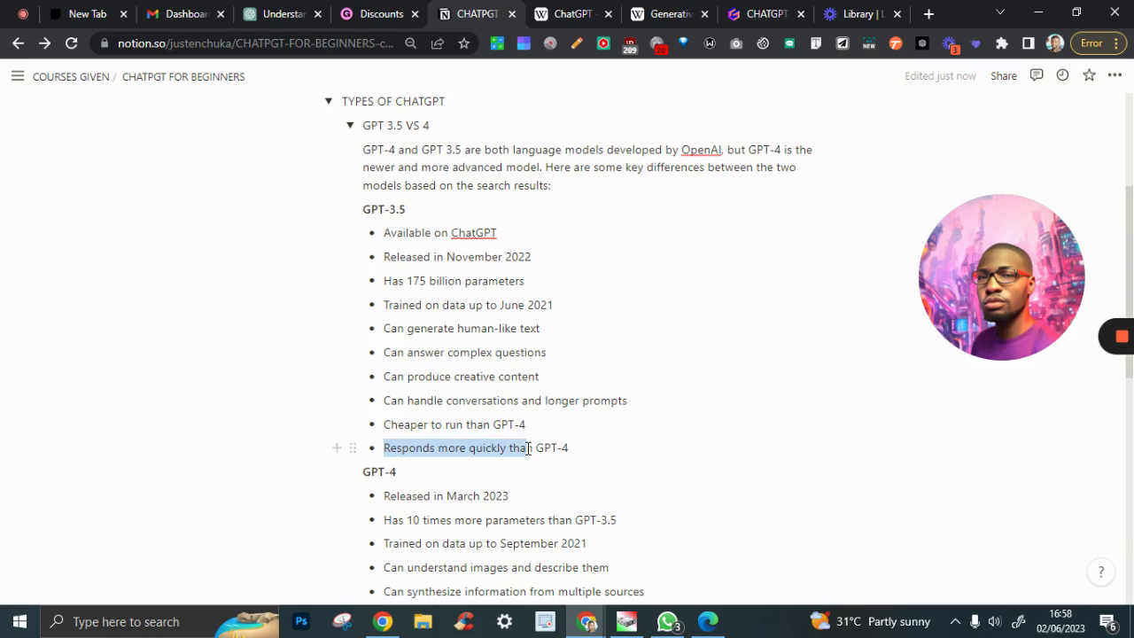
left_click(549, 452)
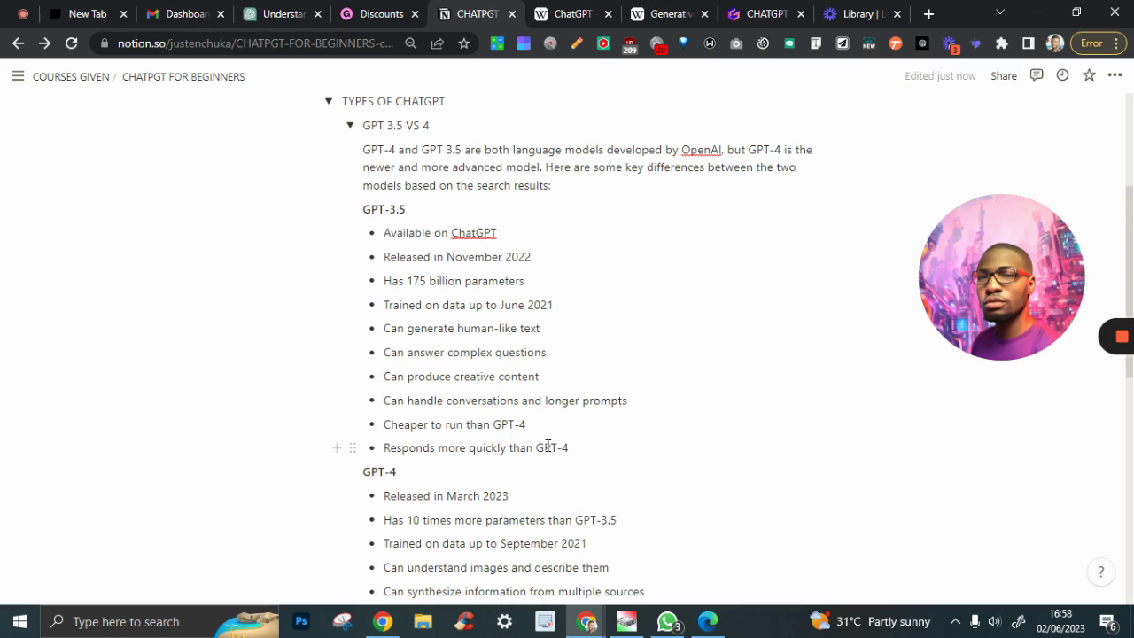
left_click_drag(537, 448, 582, 450)
left_click(513, 449)
Read through the GPT-4 feature list and compare it with the GPT-3.5 list, highlighting "GPT-3.5" in the parameters point
scroll(521, 468, "down", 3)
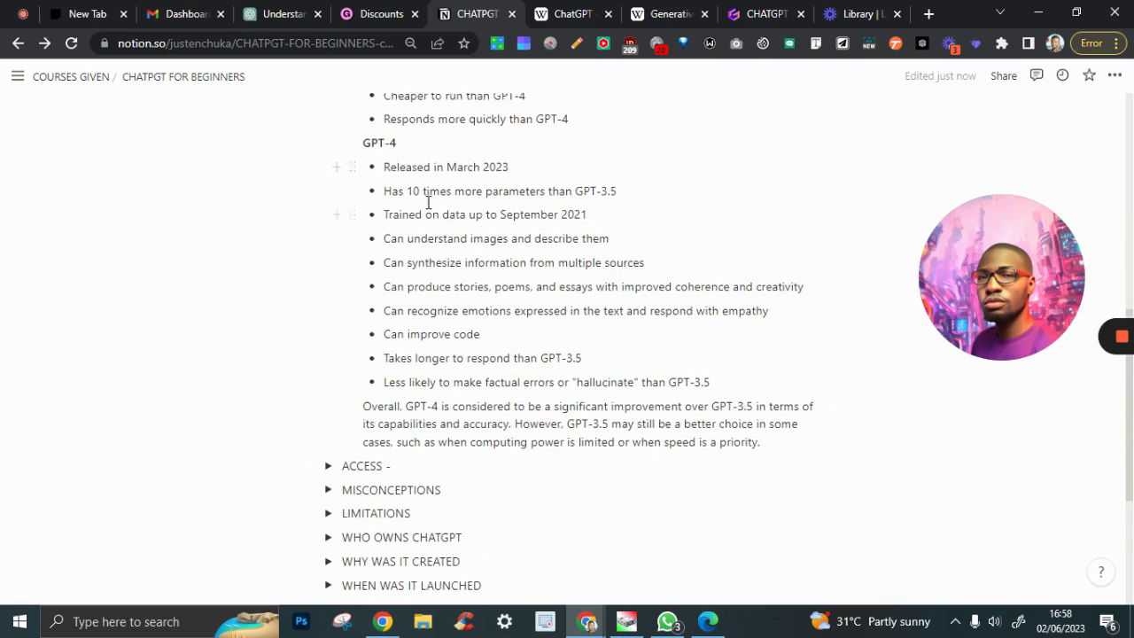
scroll(426, 203, "up", 1)
scroll(527, 276, "up", 1)
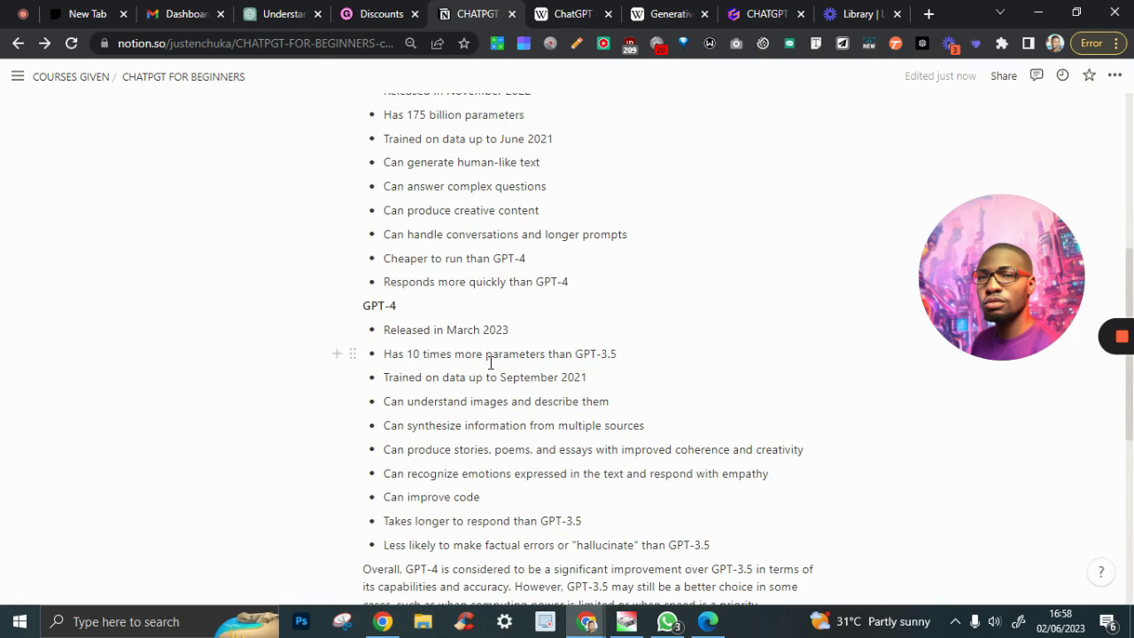
left_click_drag(575, 355, 623, 354)
left_click(421, 379)
scroll(646, 412, "down", 1)
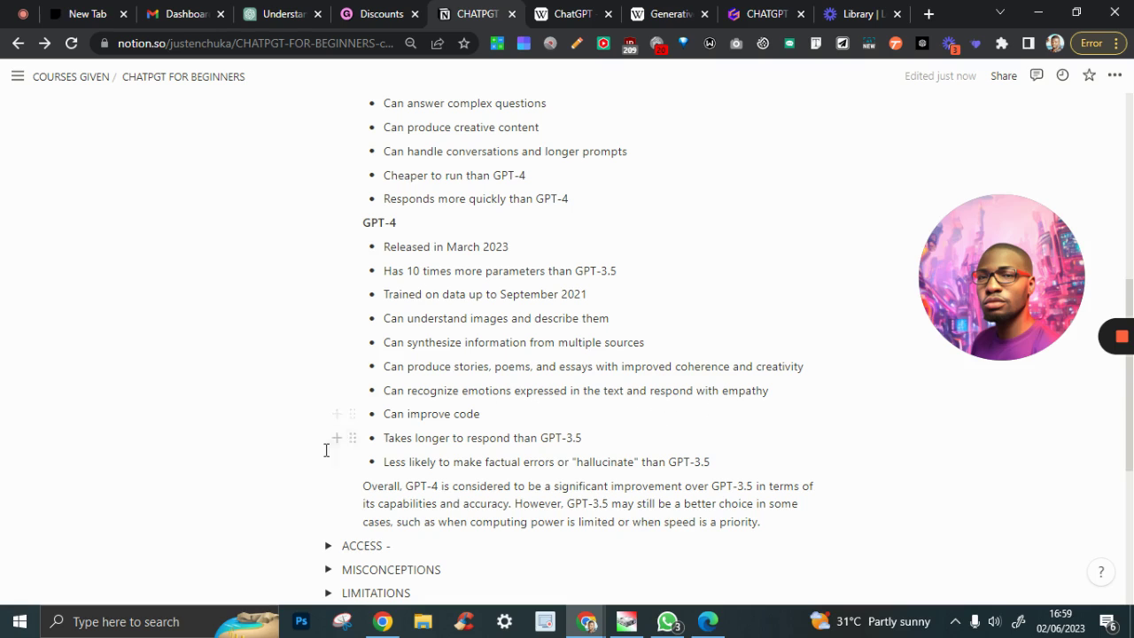
scroll(258, 372, "down", 1)
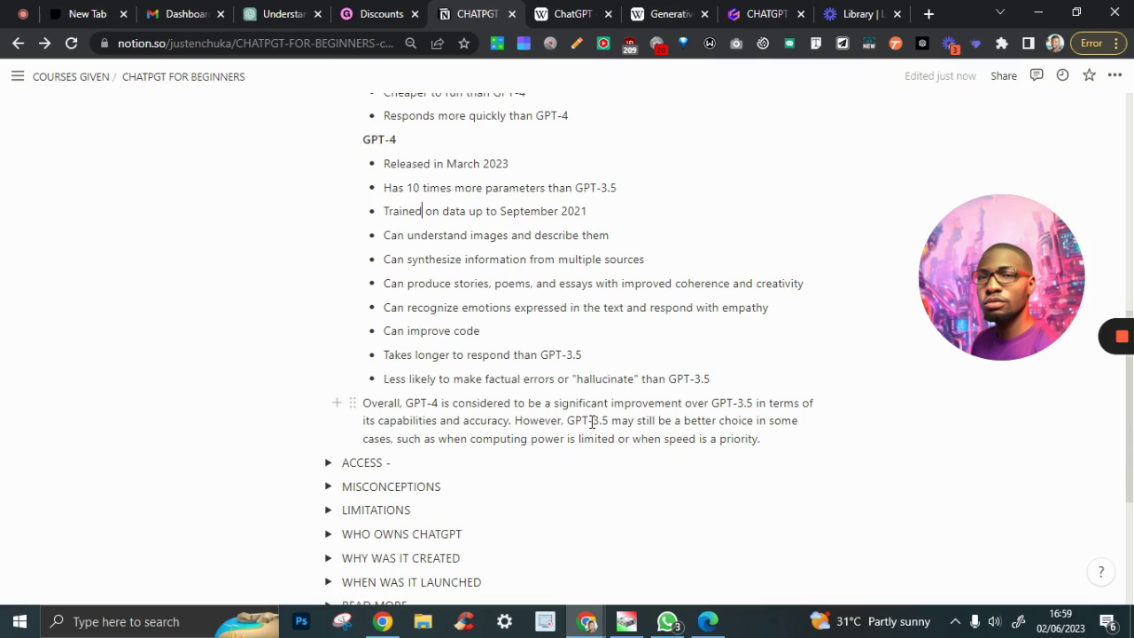
scroll(635, 386, "up", 1)
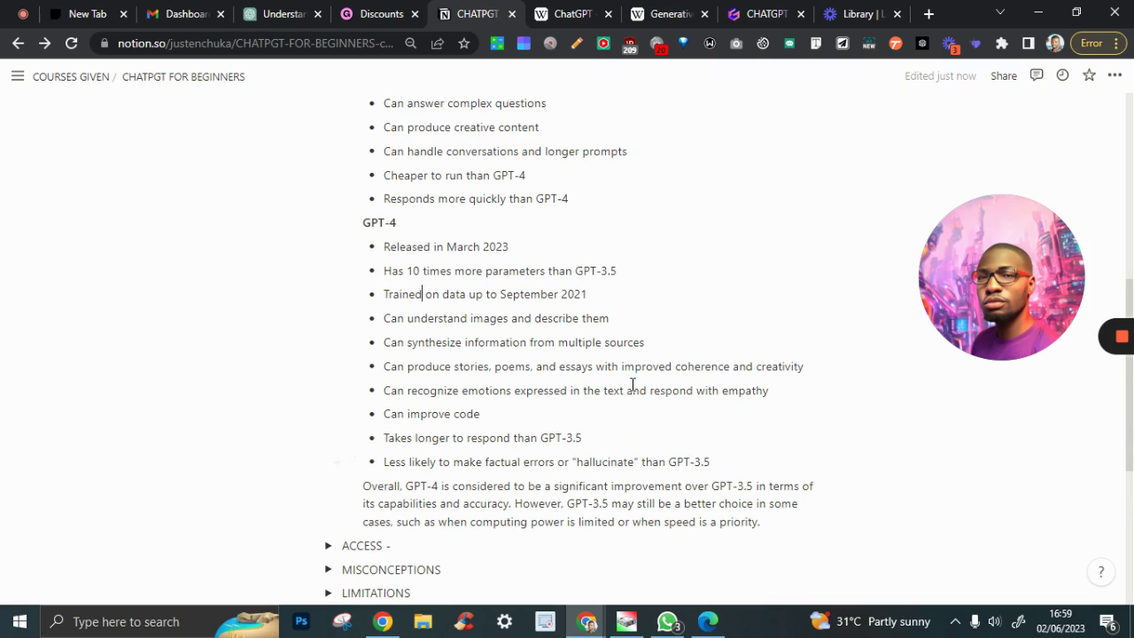
scroll(636, 386, "down", 1)
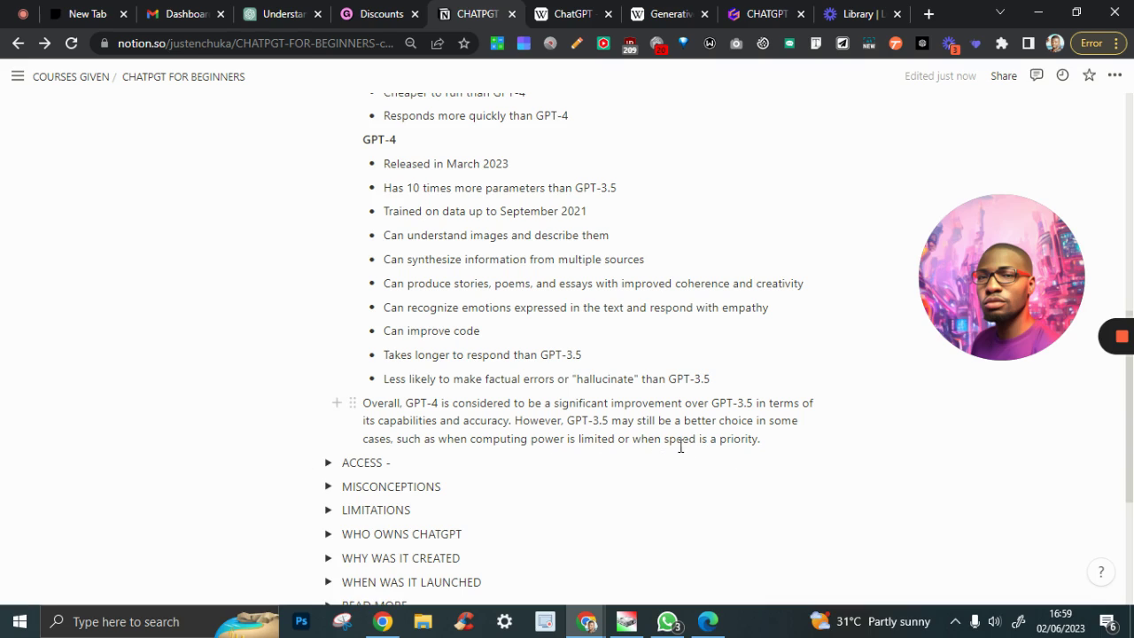
Examine the concluding paragraph of the comparison, highlighting its mentions of GPT-3.5 and GPT-4
left_click_drag(582, 421, 608, 421)
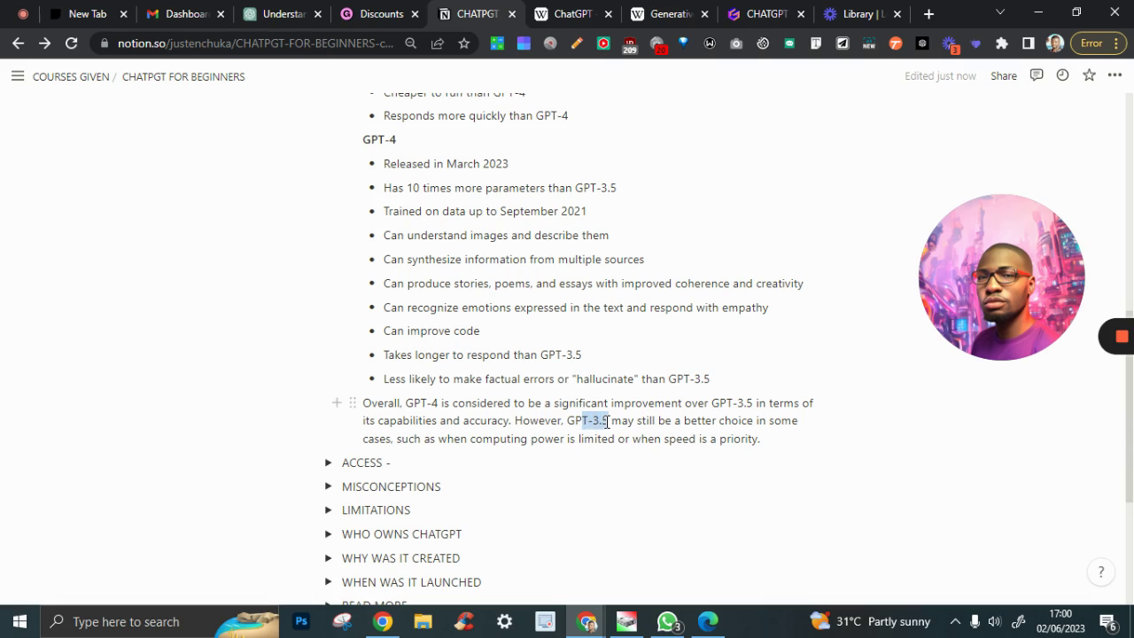
left_click(530, 424)
left_click_drag(406, 403, 438, 404)
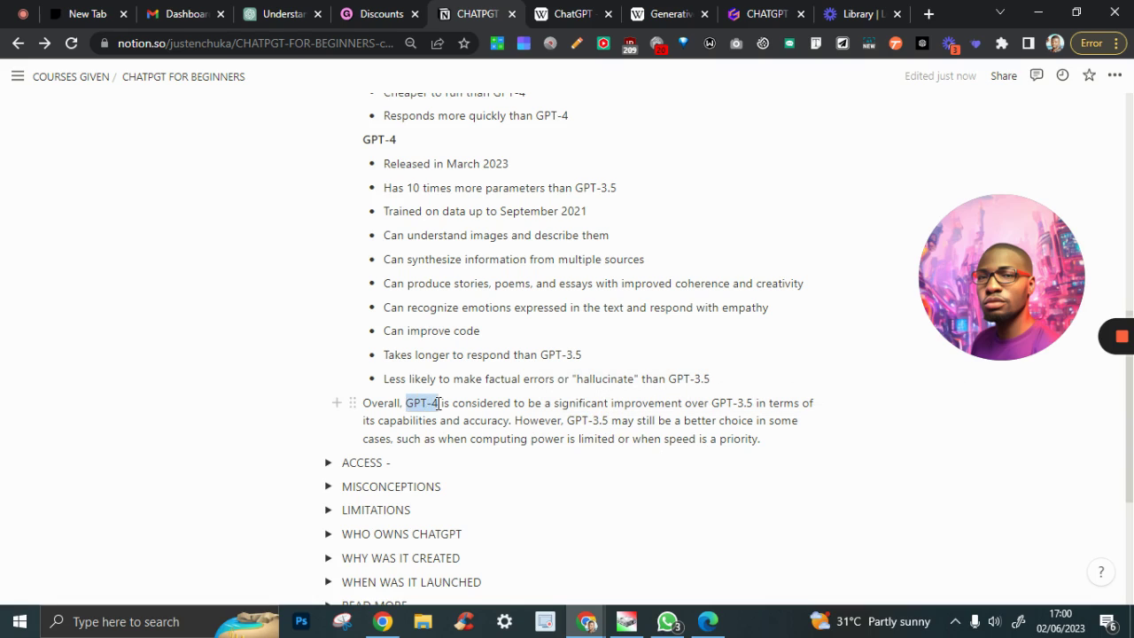
Collapse the GPT 3.5 VS 4 subtopic and its parent topic TYPES OF CHATGPT
scroll(532, 355, "up", 5)
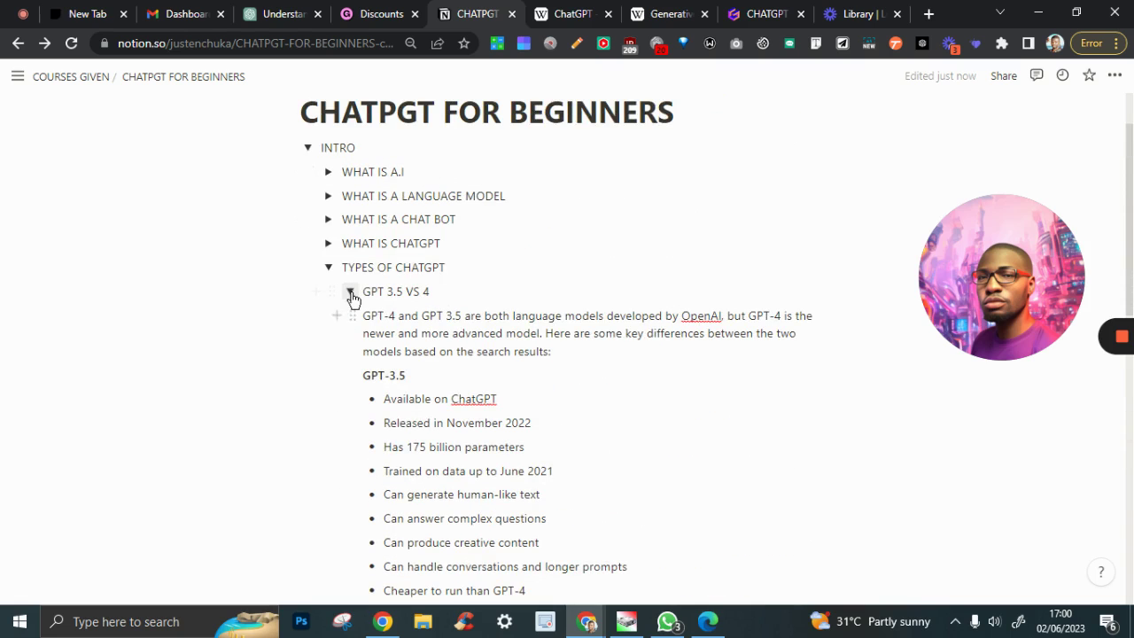
left_click(351, 292)
left_click(329, 269)
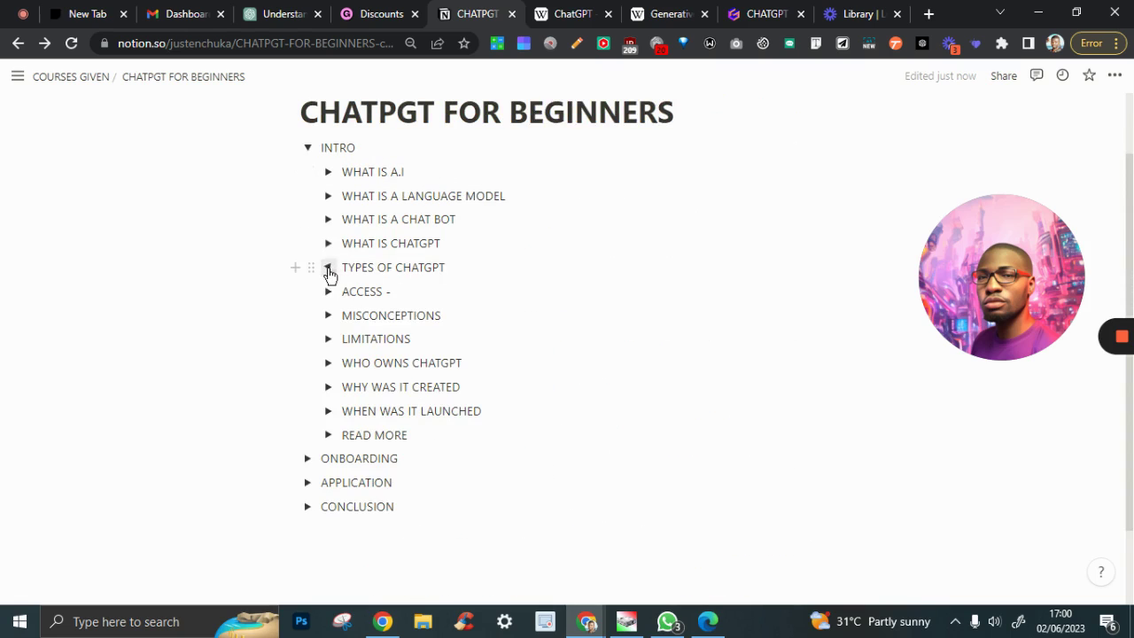
Expand the ACCESS topic in the course outline and open a new browser tab
left_click(328, 292)
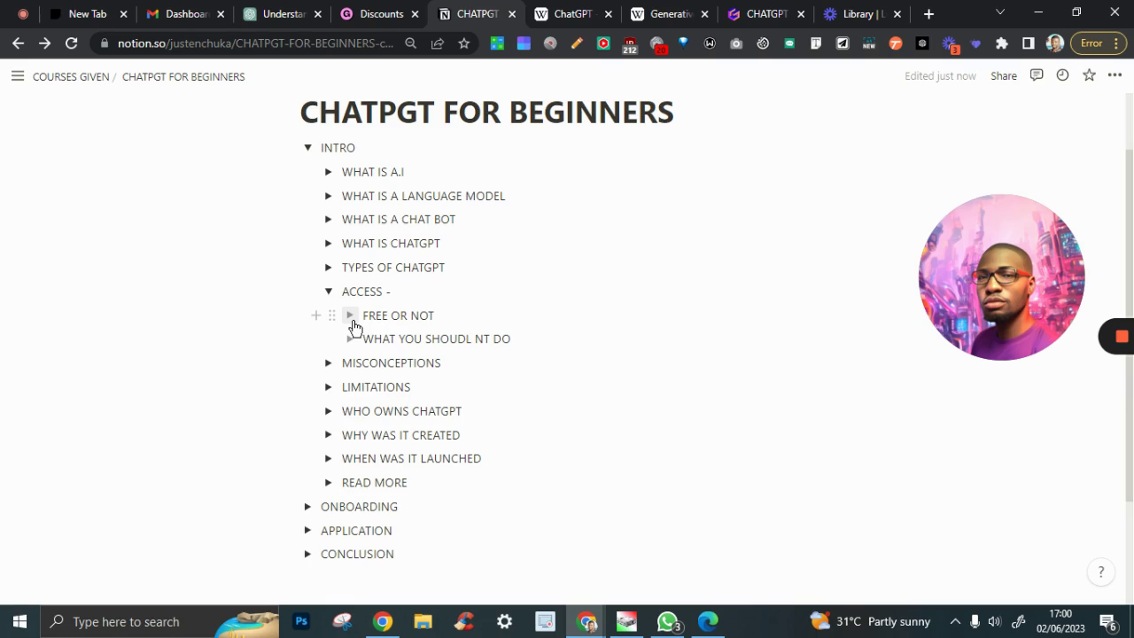
left_click(928, 13)
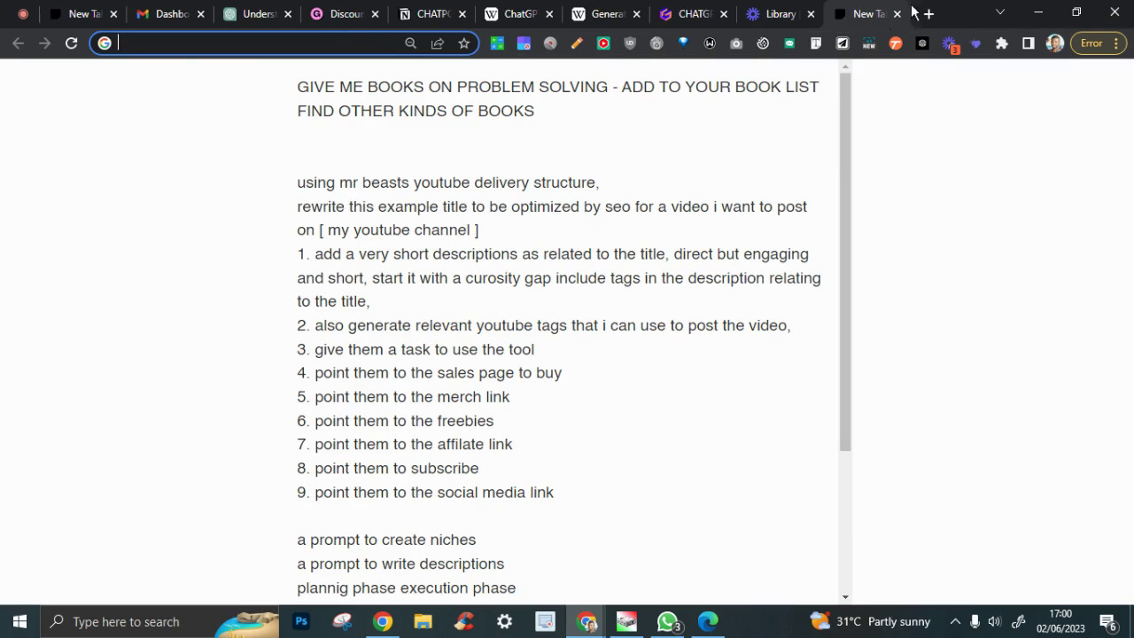
left_click(784, 15)
left_click(681, 14)
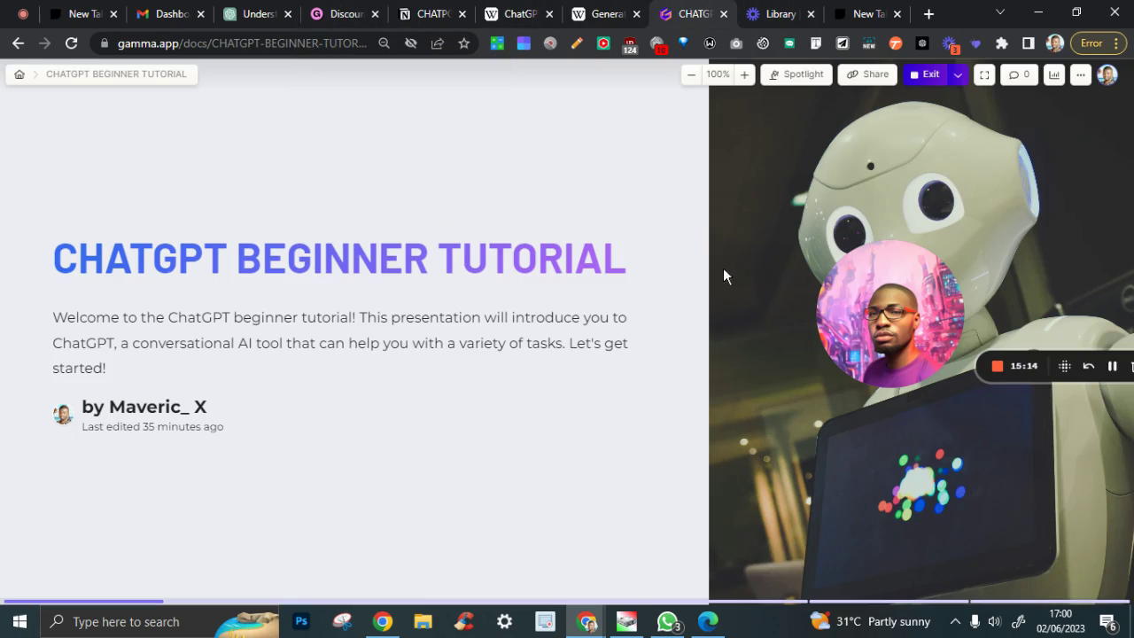
left_click(927, 14)
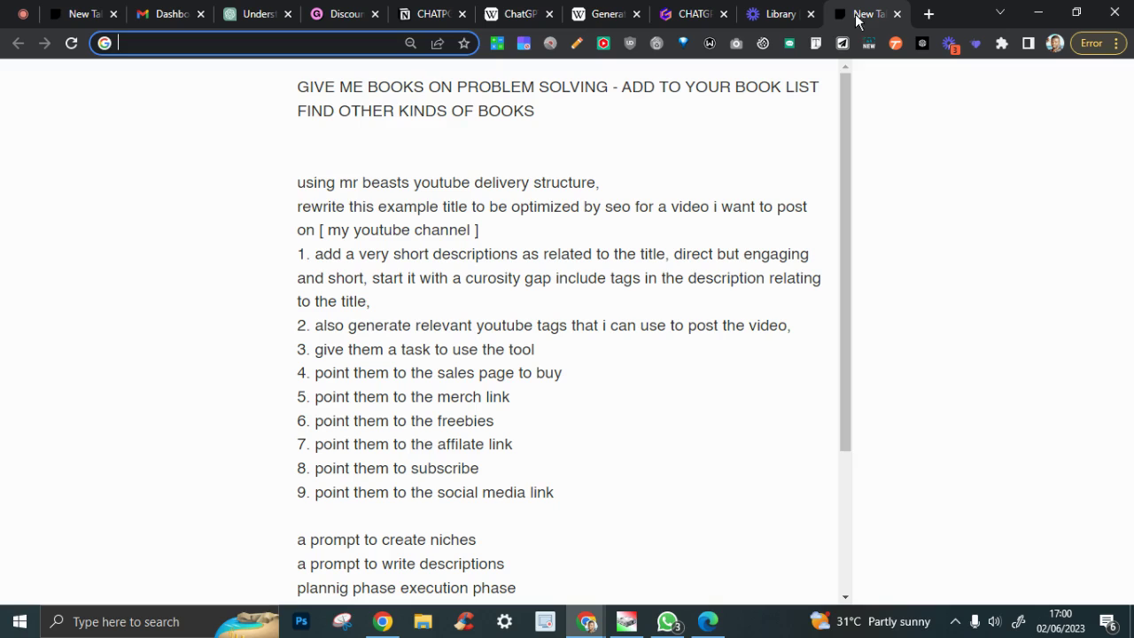
Insert a run of blank lines above the first line of the new tab's notes to move the text down
left_click(298, 86)
key("Return")
key("Return")
key("Return")
key("Return")
key("Return")
key("Return")
key("Return")
key("Return")
key("Return")
key("Return")
key("Return")
key("Return")
key("Return")
key("Return")
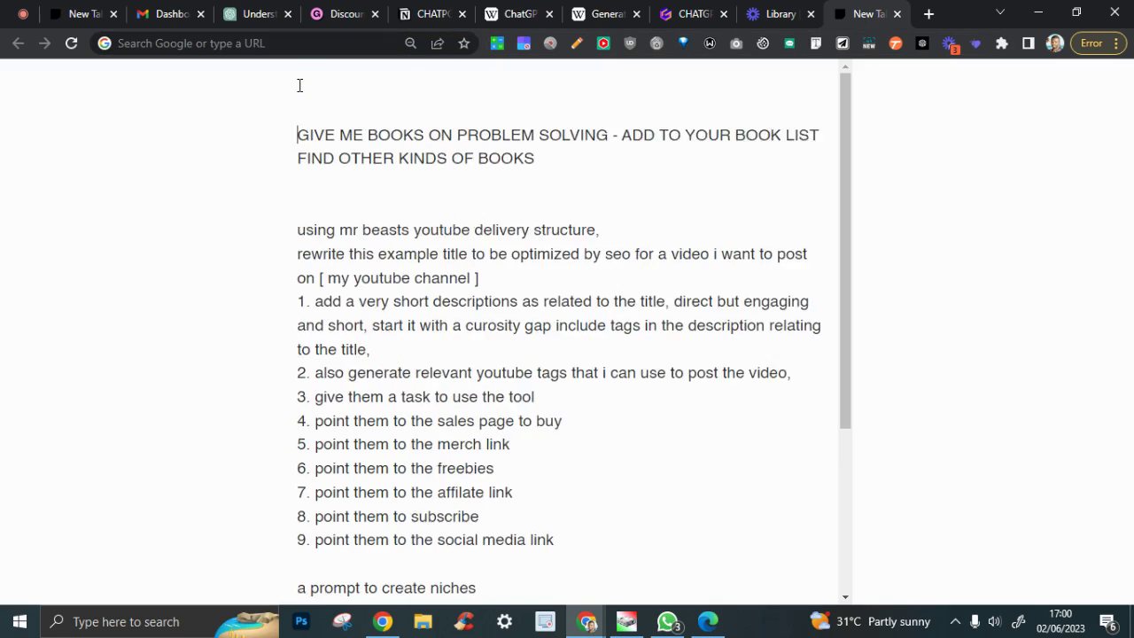
key("Return")
key("Return")
key("Return")
key("Return")
key("Return")
key("Return")
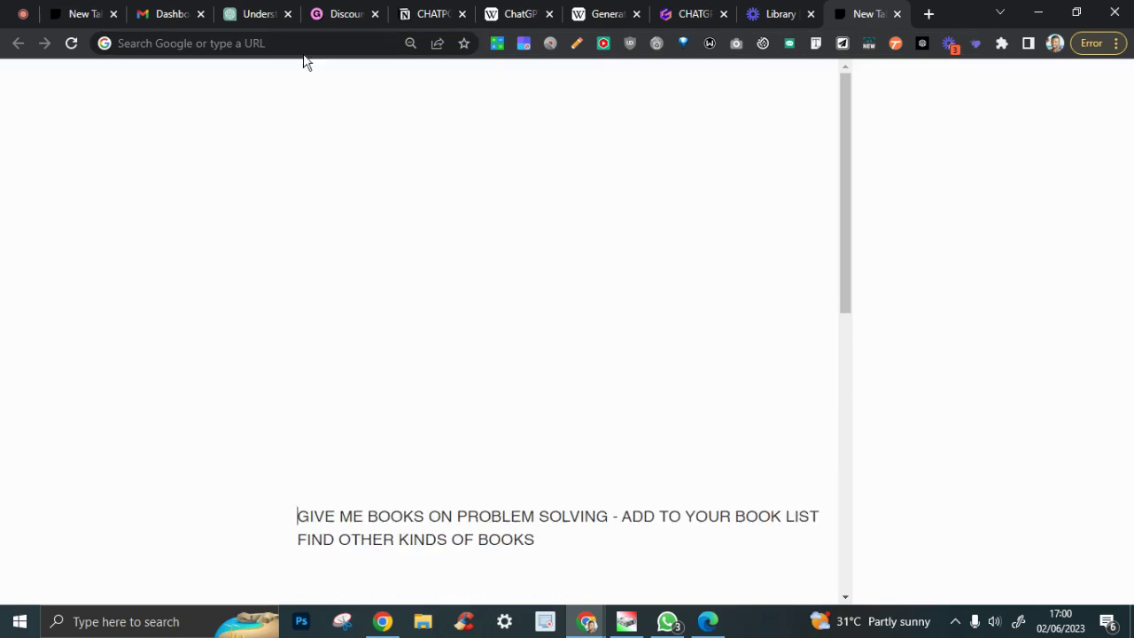
Search the web for "chatgpt" and open OpenAI's "Introducing ChatGPT" page to view its introduction and Try ChatGPT link
left_click(264, 41)
type("chatgpt")
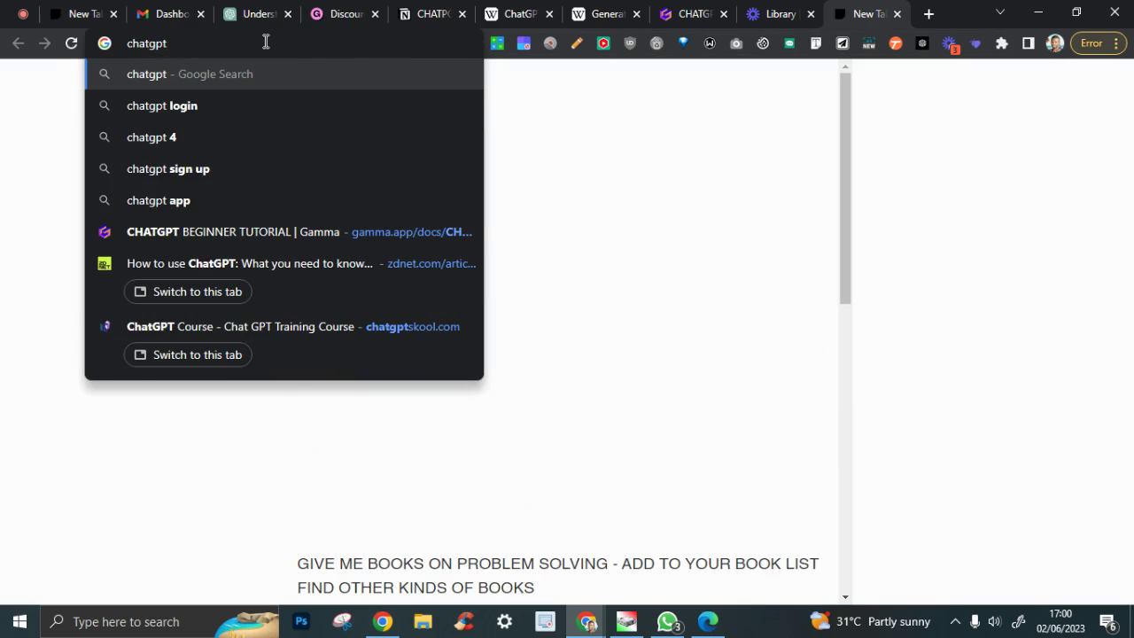
key("Return")
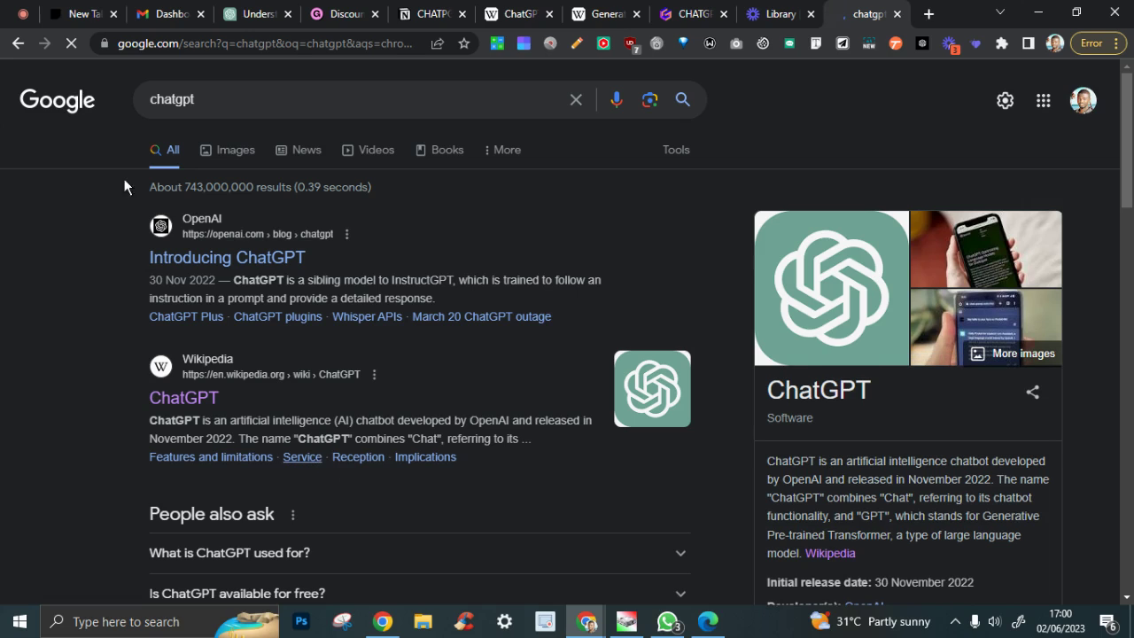
left_click(189, 258)
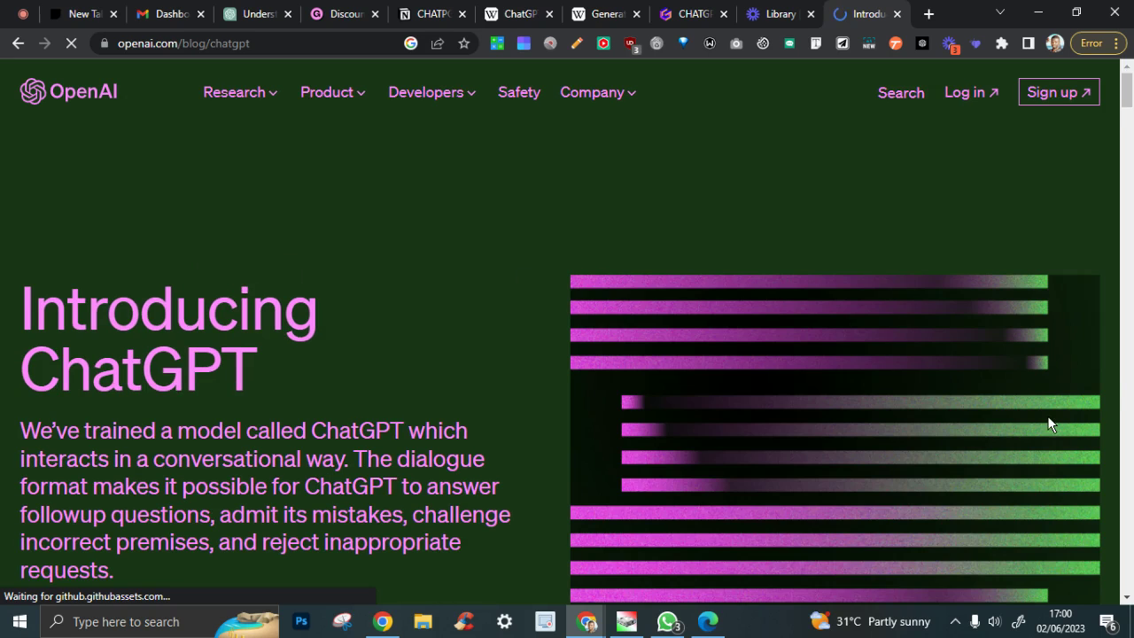
scroll(511, 359, "down", 3)
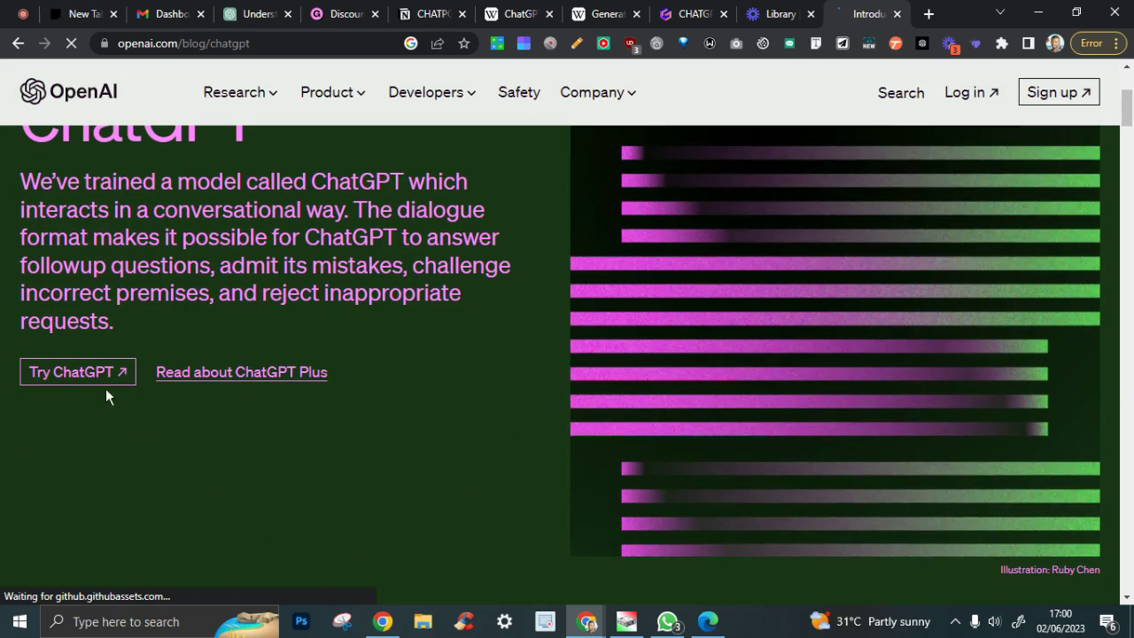
scroll(312, 482, "up", 1)
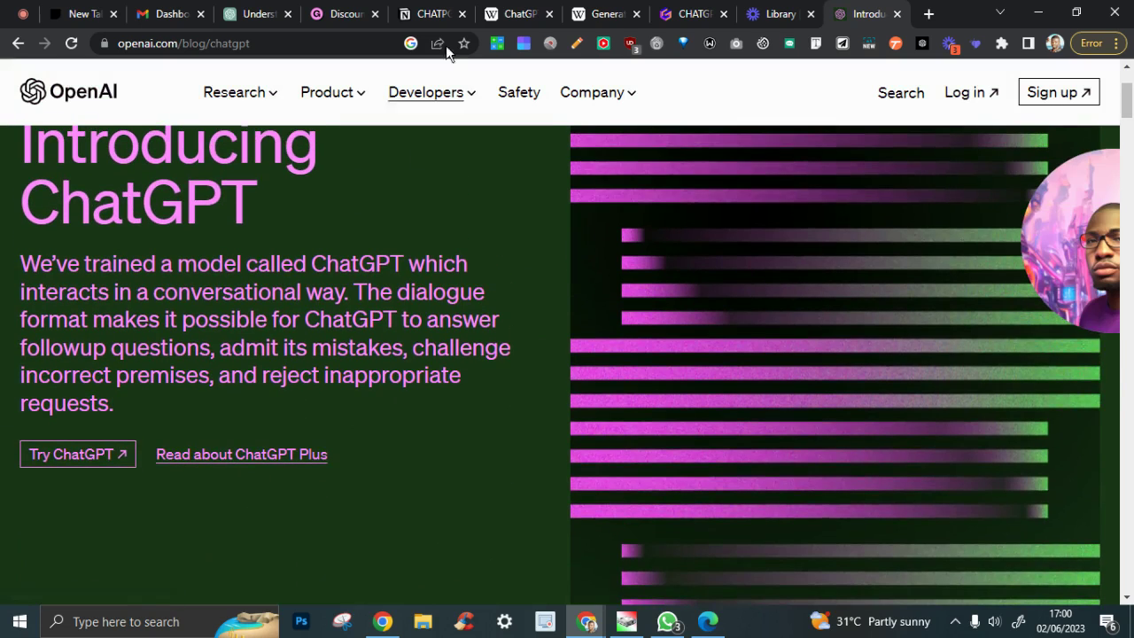
Return to the course outline and open the Google Play store in a new browser tab
left_click(409, 13)
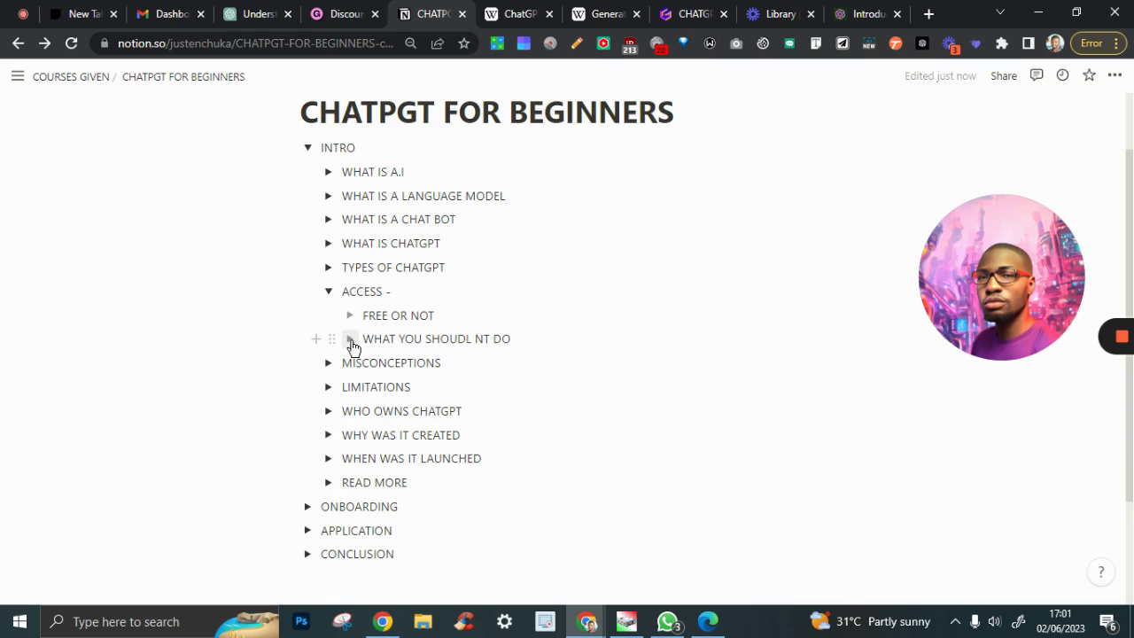
left_click(928, 15)
type("p")
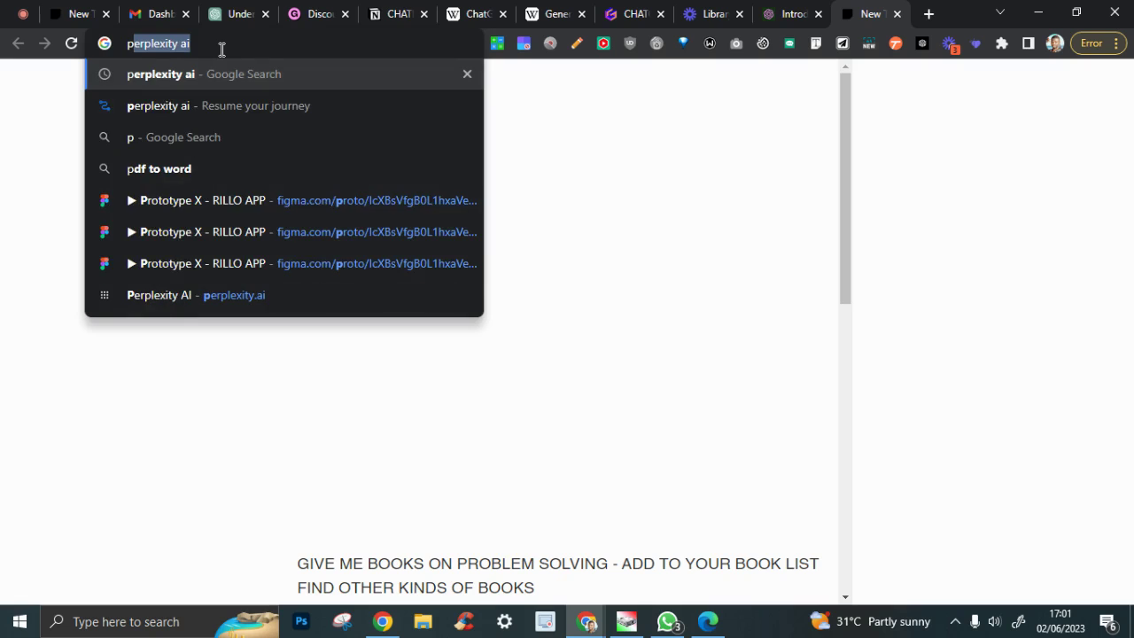
type("laystore")
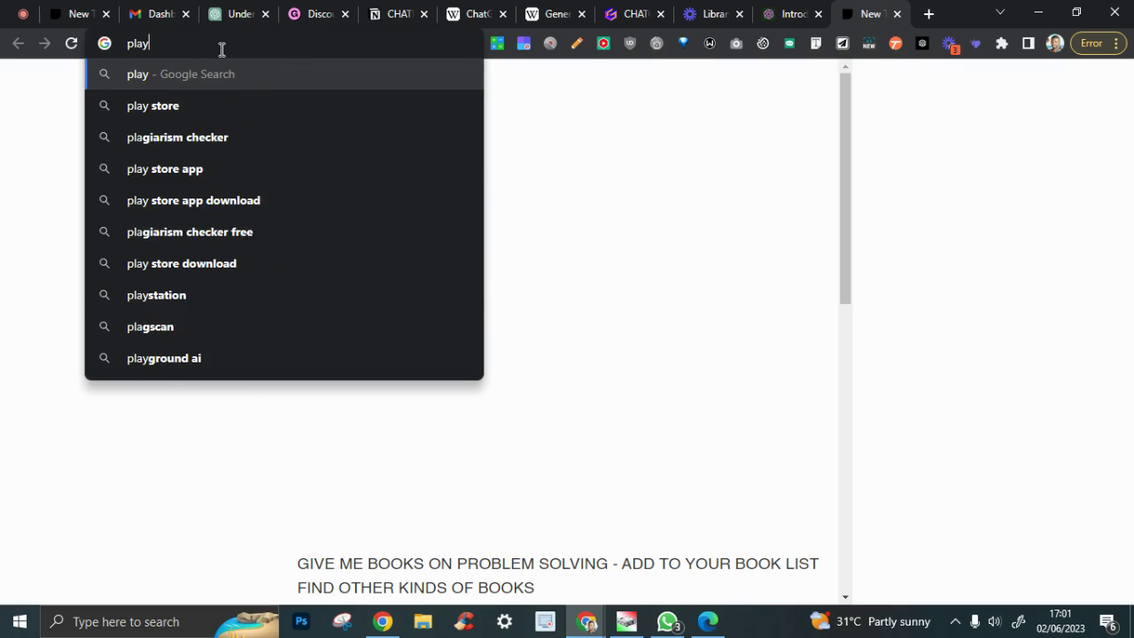
key("Return")
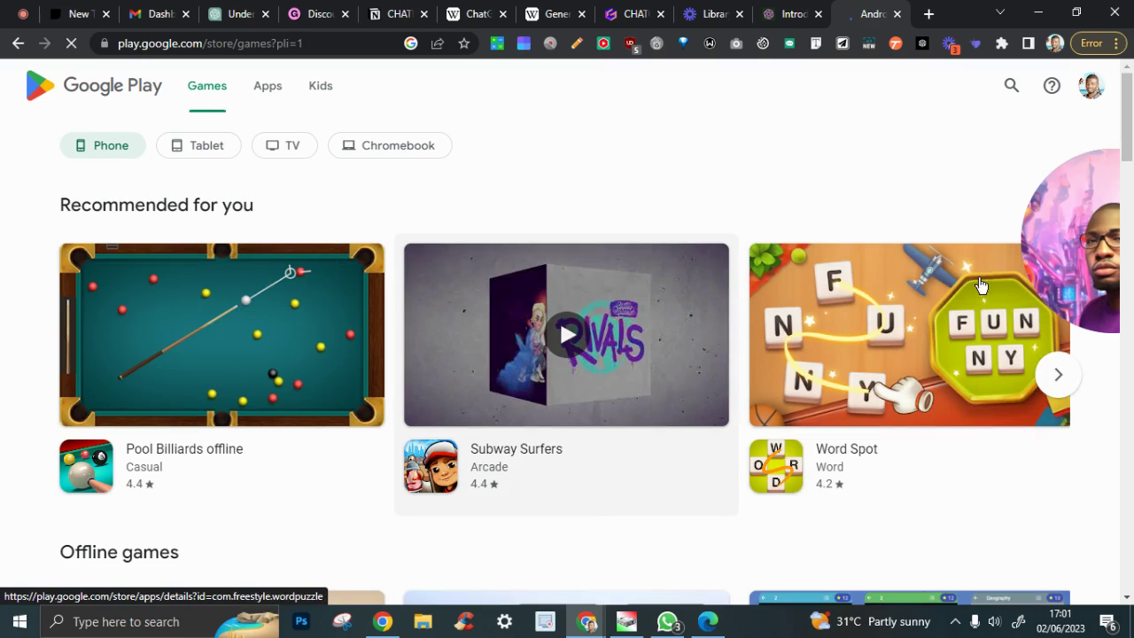
left_click_drag(1120, 199, 939, 426)
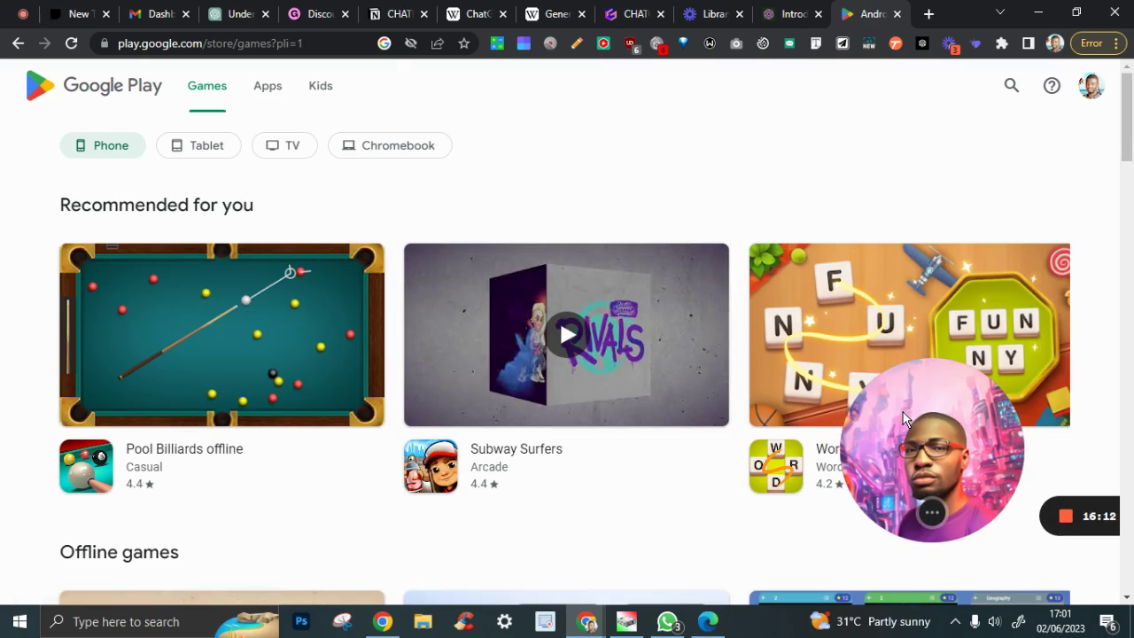
Search Google Play for "chatgpt"
left_click(1011, 86)
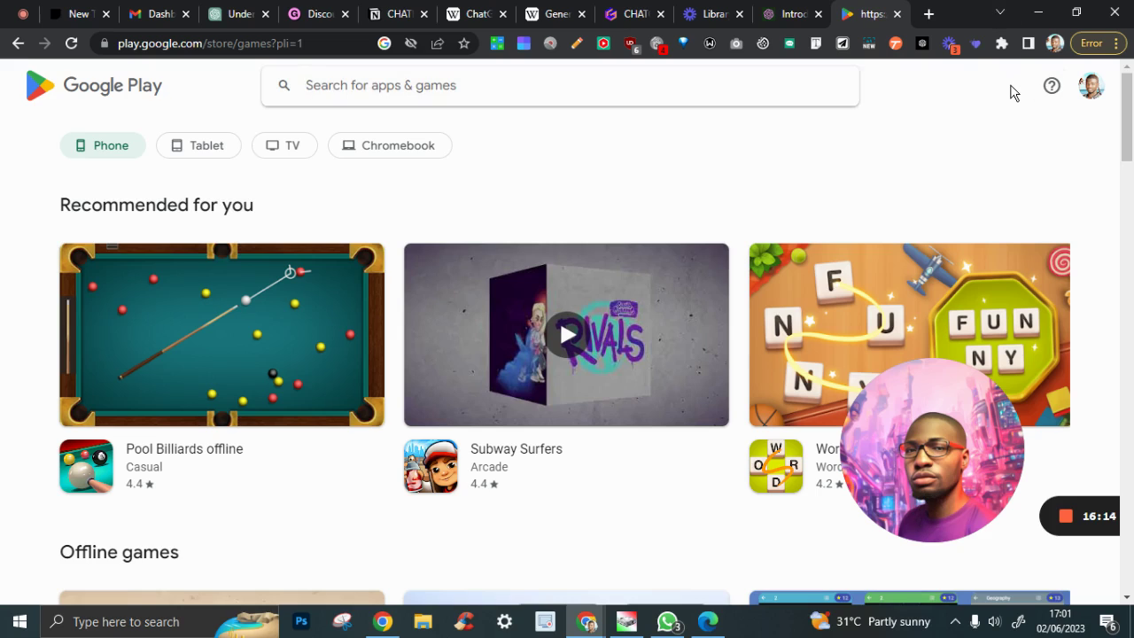
type("chat")
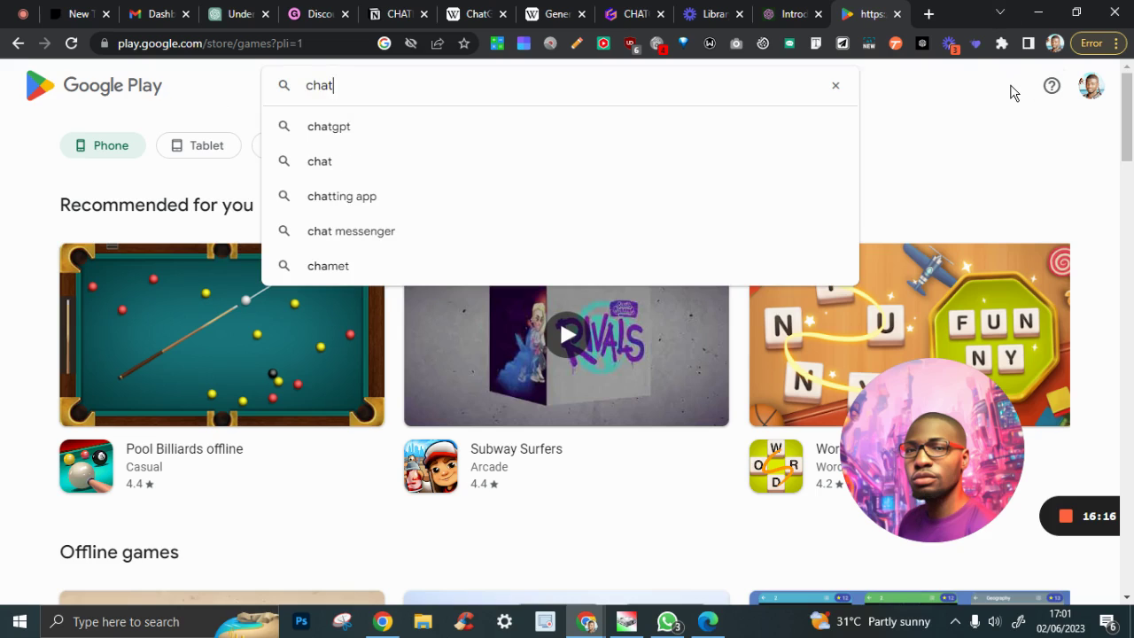
type("gpt")
key("Return")
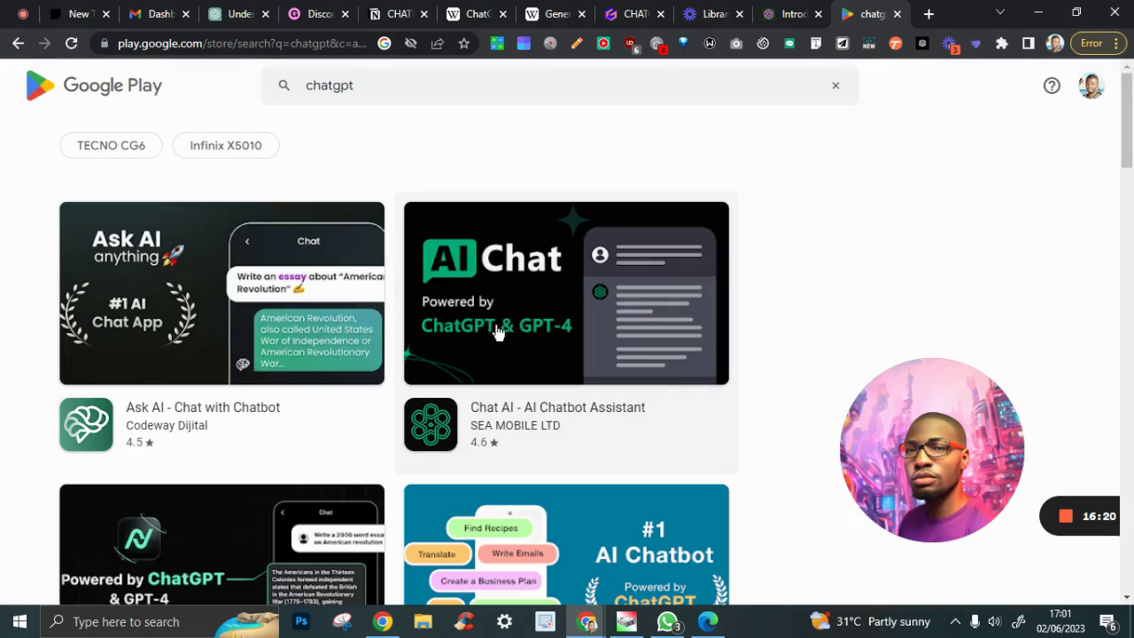
Examine the list of ChatGPT-style apps on Google Play from start to end, and close the store tab
scroll(426, 414, "down", 6)
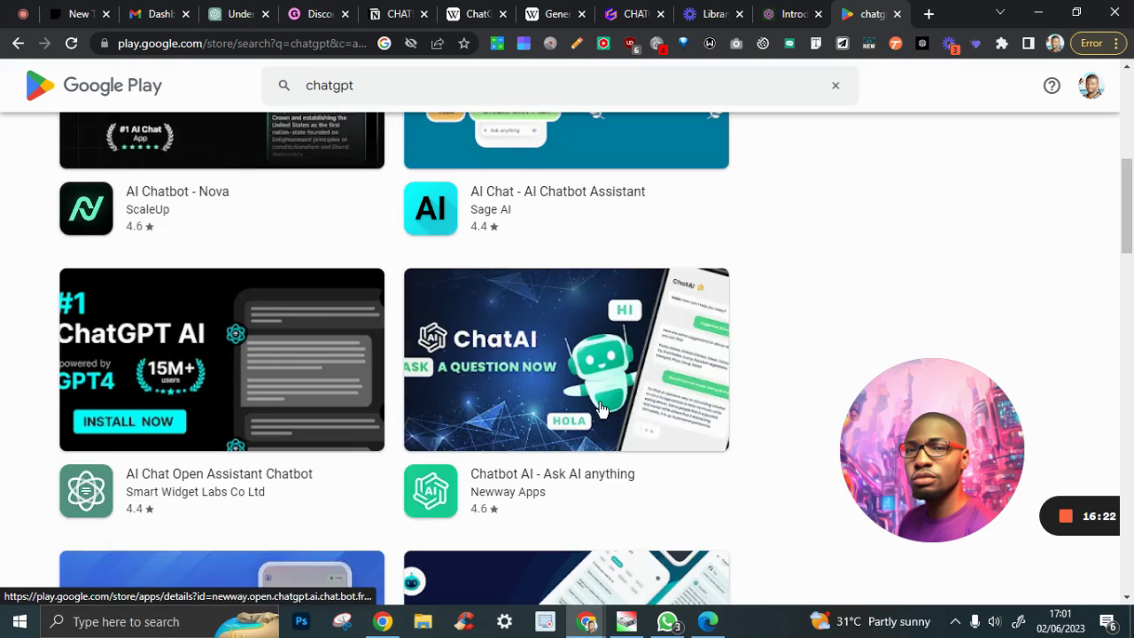
scroll(319, 398, "down", 3)
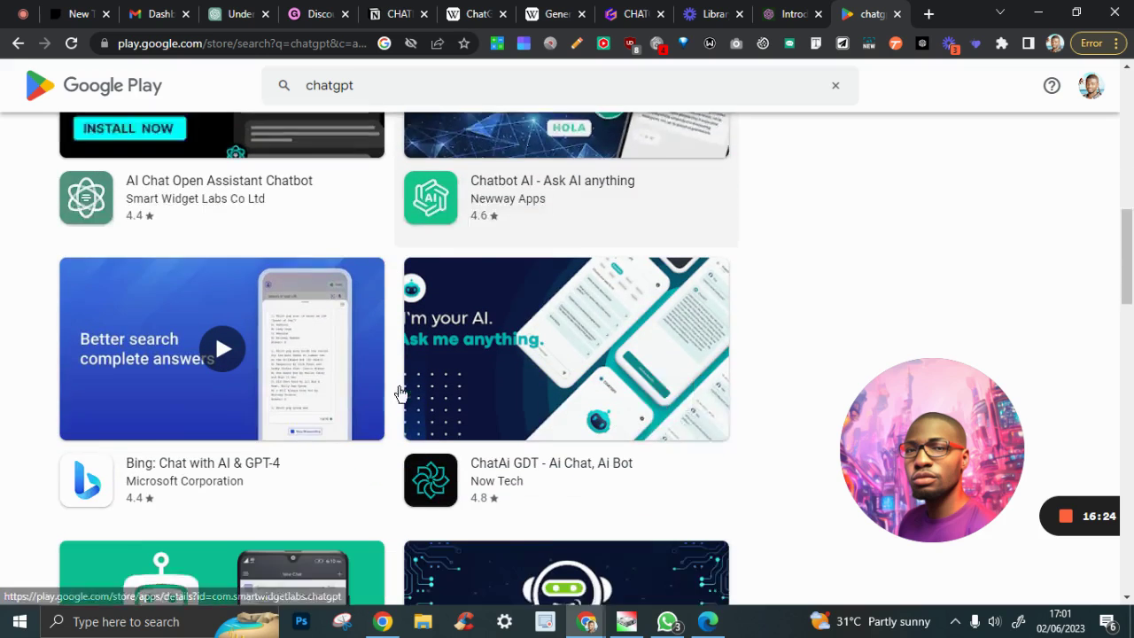
scroll(425, 416, "down", 3)
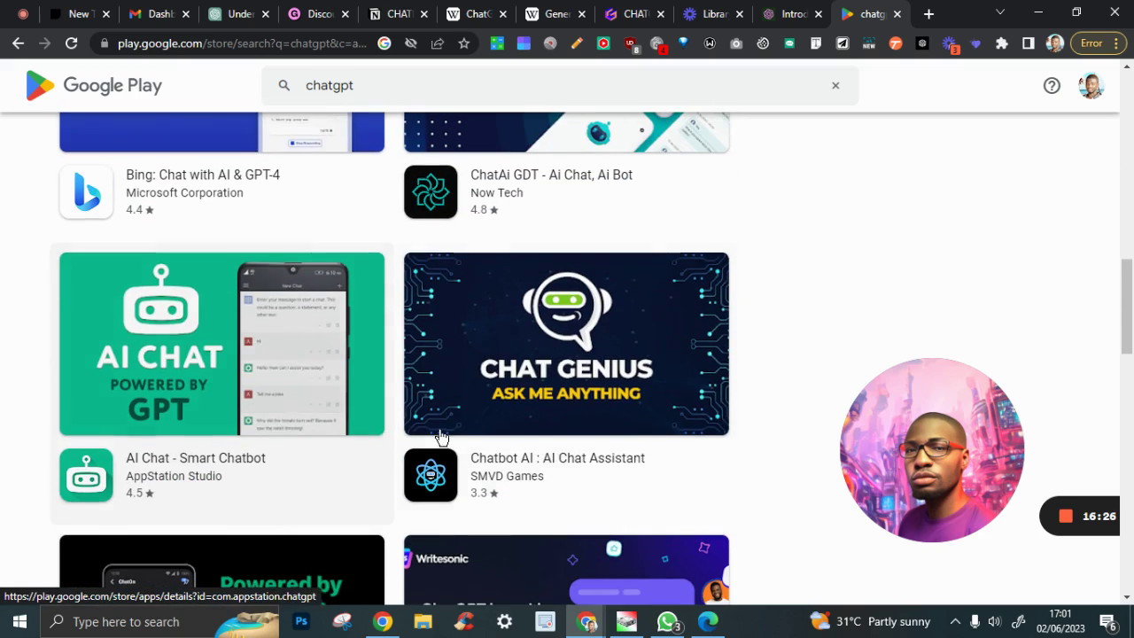
scroll(460, 452, "down", 5)
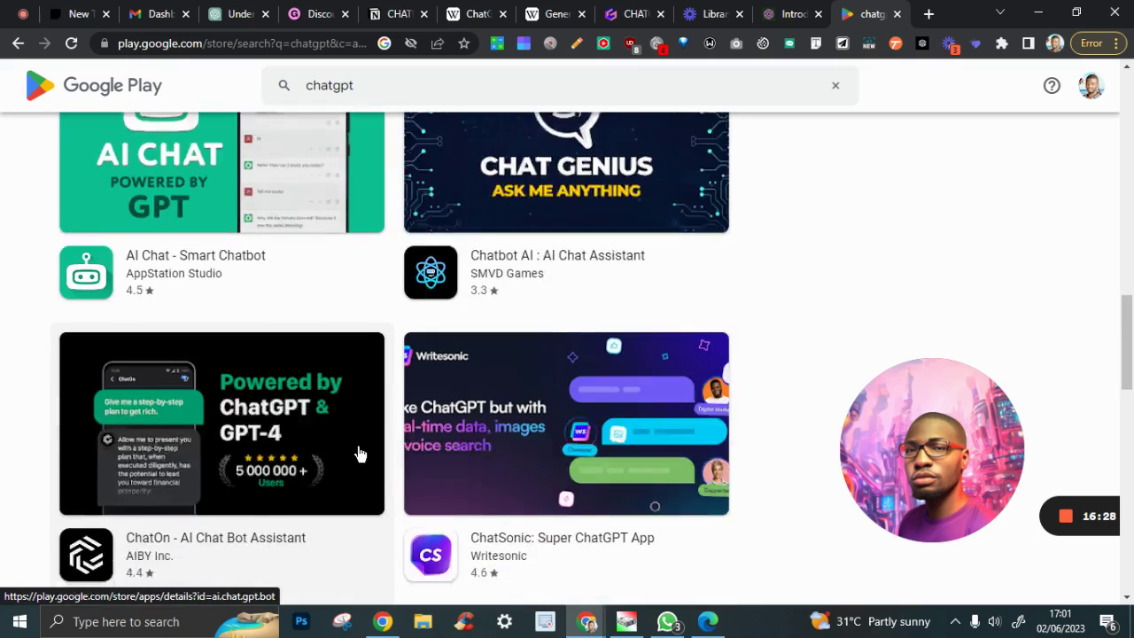
scroll(443, 457, "down", 3)
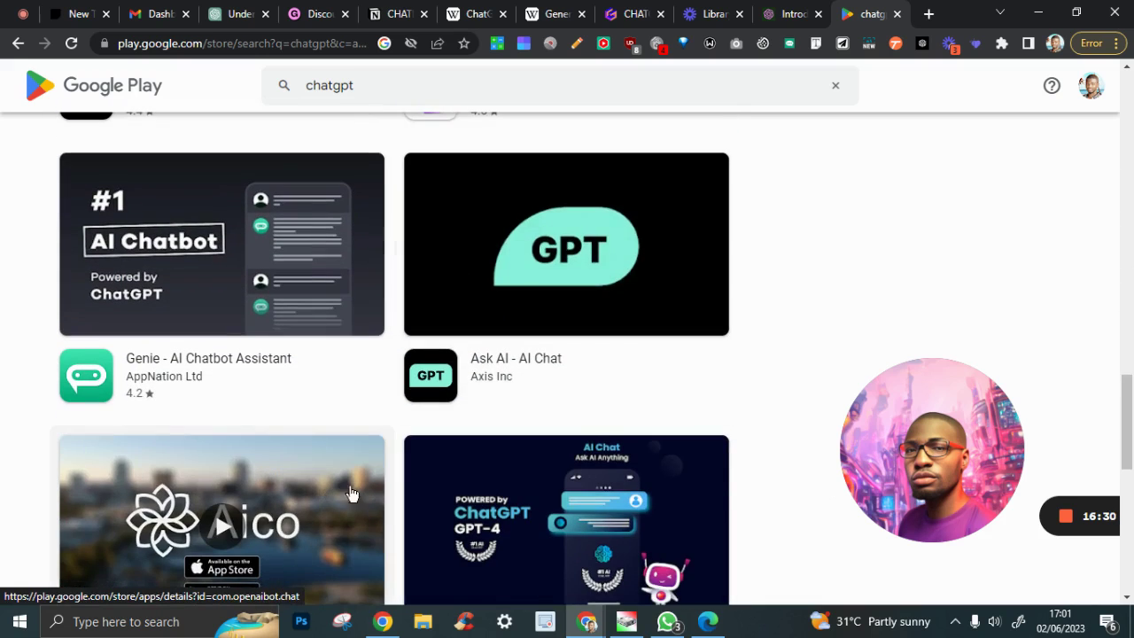
scroll(406, 474, "down", 3)
scroll(405, 473, "down", 2)
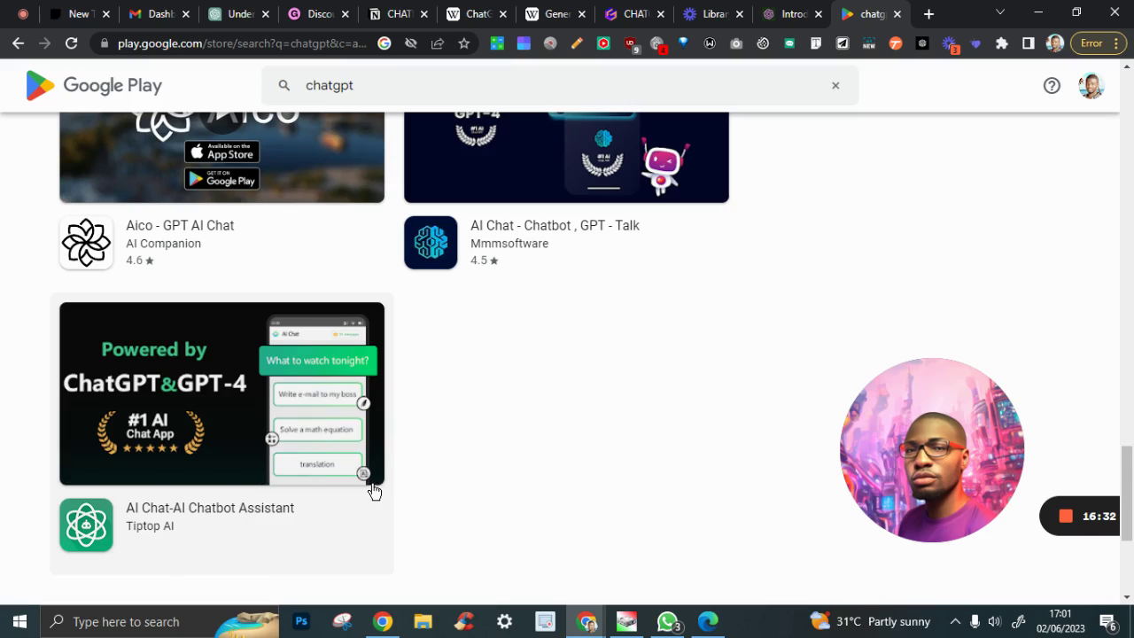
scroll(420, 469, "up", 12)
scroll(420, 469, "up", 10)
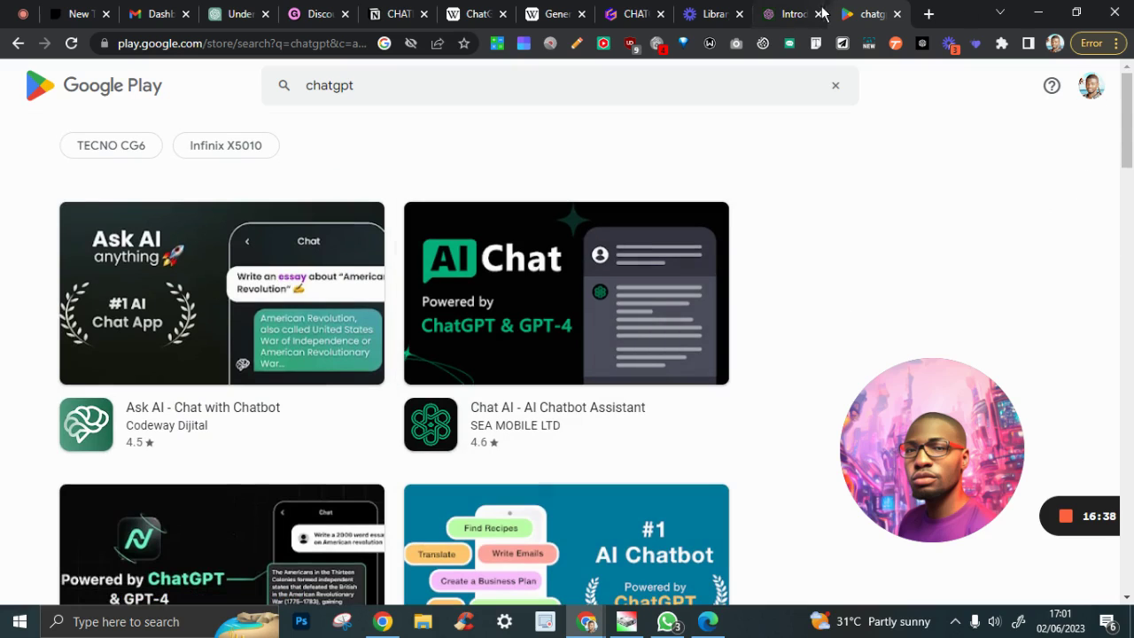
left_click(898, 18)
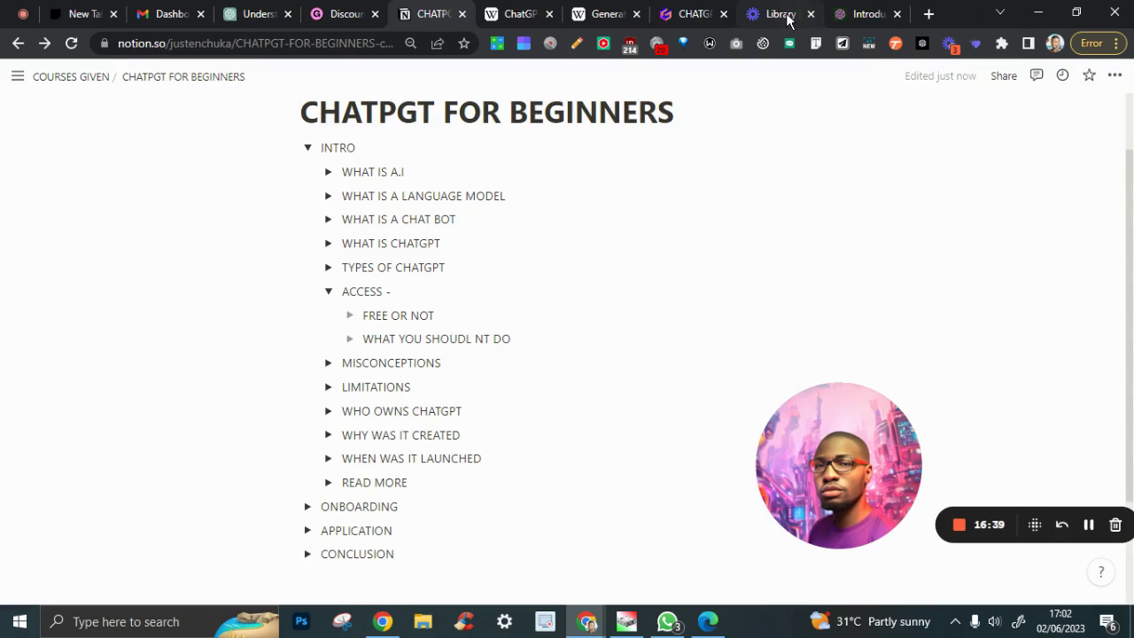
Launch Try ChatGPT from OpenAI's "Introducing ChatGPT" page and return to the course outline in Notion
left_click(857, 18)
left_click(83, 462)
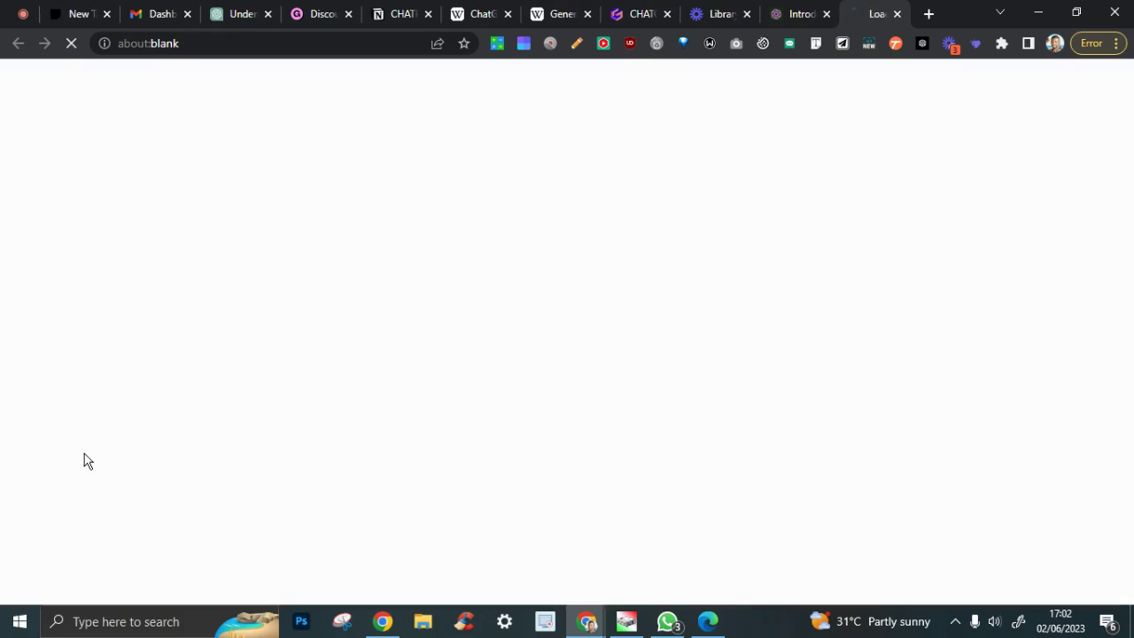
left_click(798, 17)
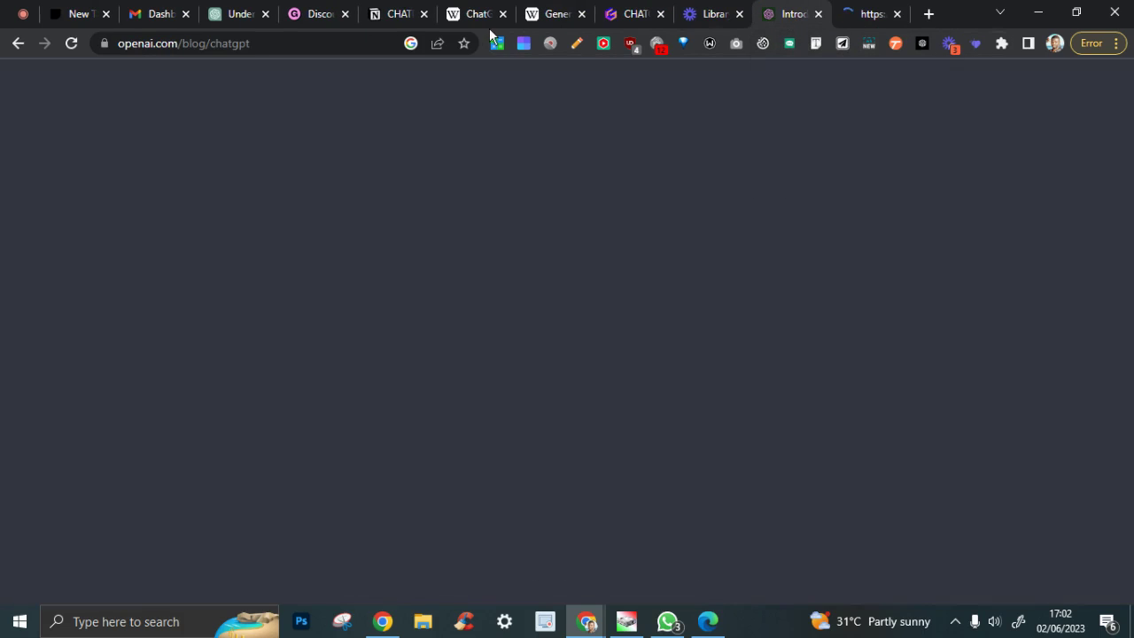
left_click(401, 15)
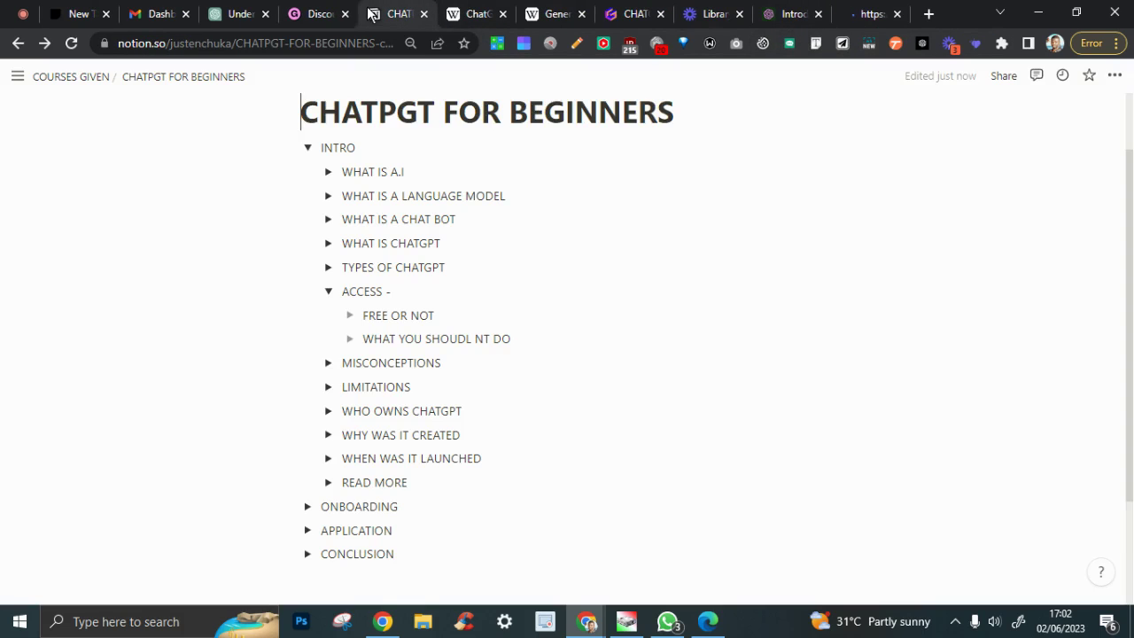
Collapse the ACCESS topic, expand MISCONCEPTIONS and read through its numbered points and concluding sentence
left_click(331, 295)
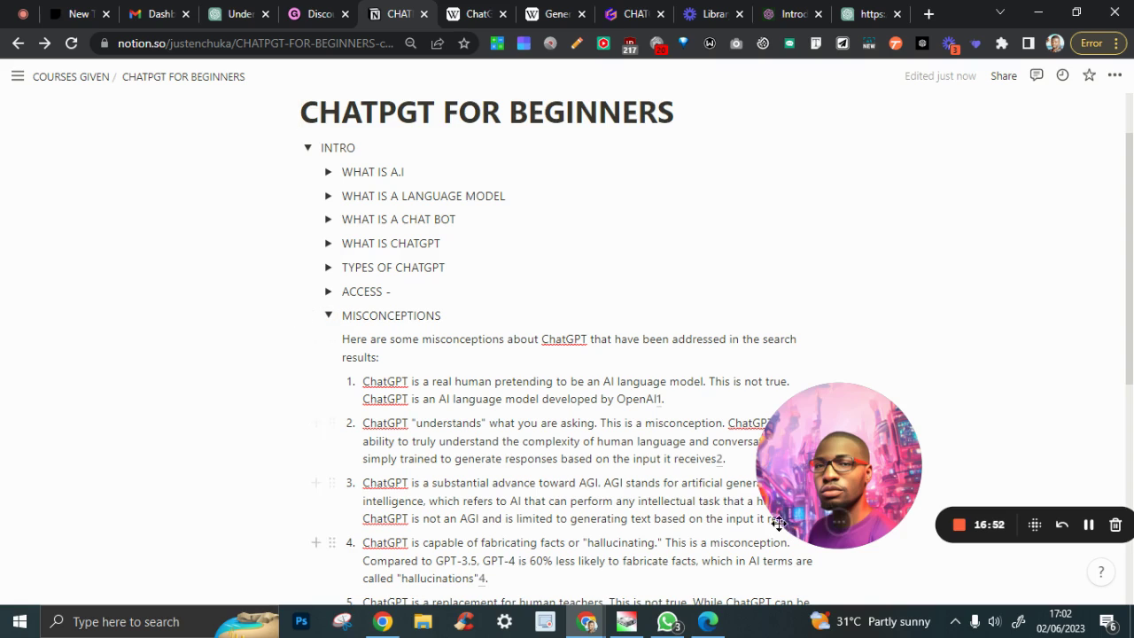
left_click_drag(838, 470, 972, 190)
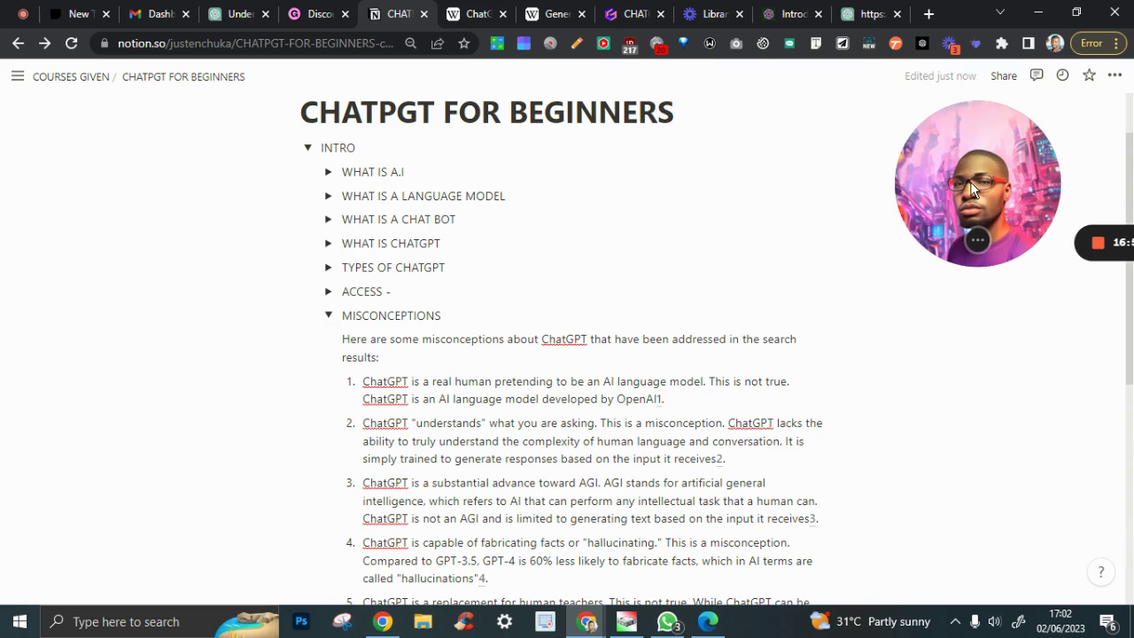
scroll(679, 410, "down", 2)
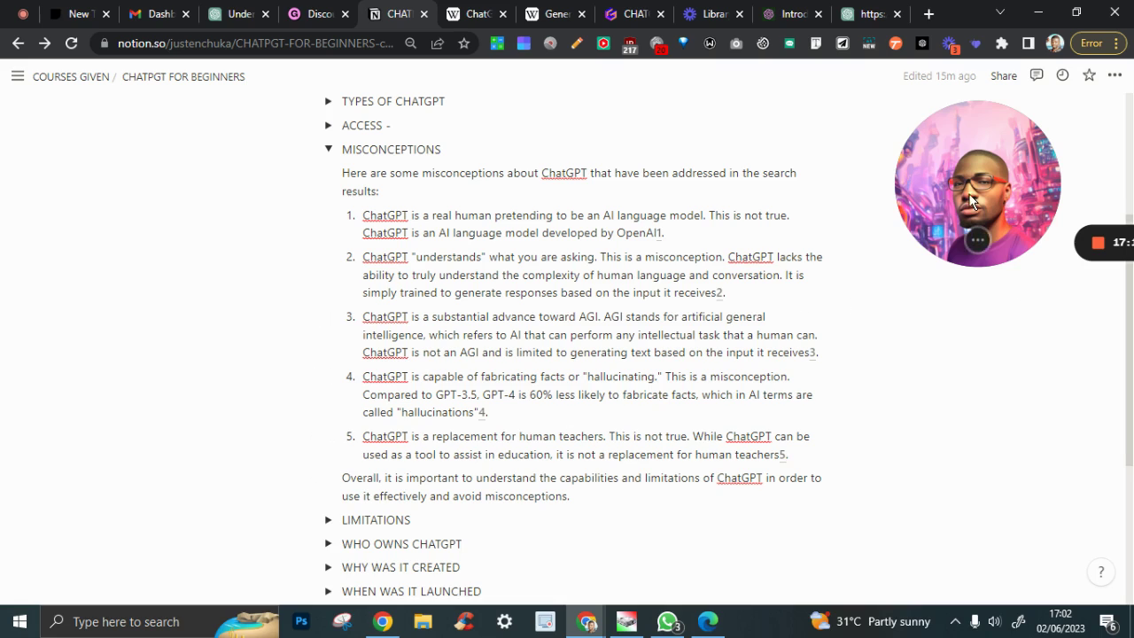
left_click_drag(966, 199, 1016, 185)
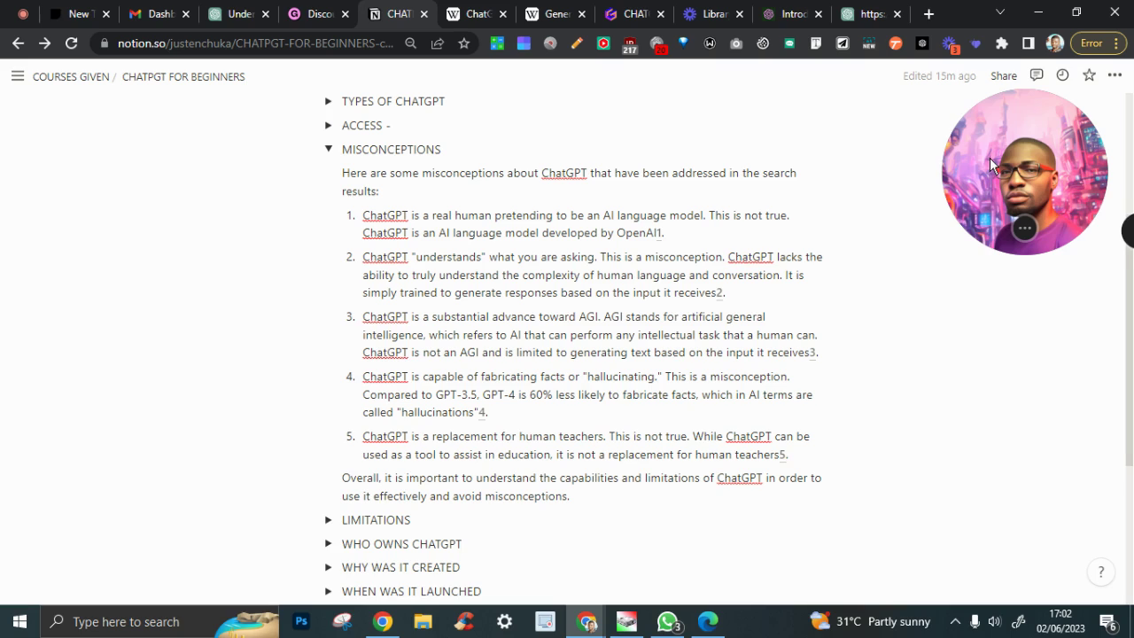
left_click_drag(990, 157, 1000, 156)
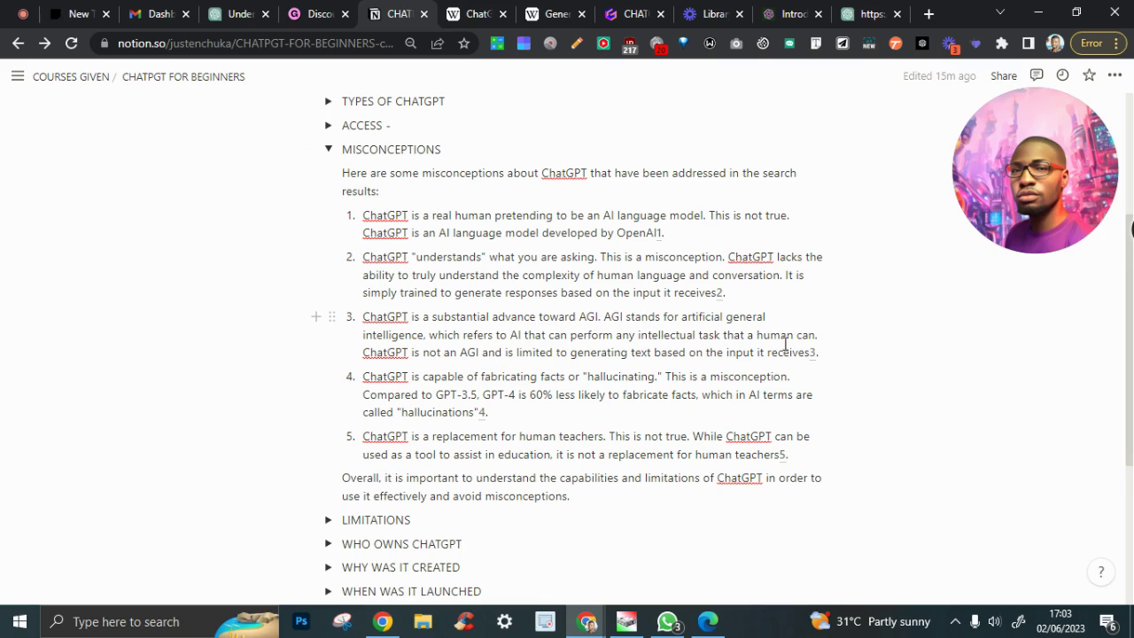
Reread the numbered MISCONCEPTIONS points on AGI, hallucinations and human teachers, and collapse the topic
left_click_drag(602, 318, 622, 317)
left_click(580, 353)
left_click_drag(779, 343, 786, 353)
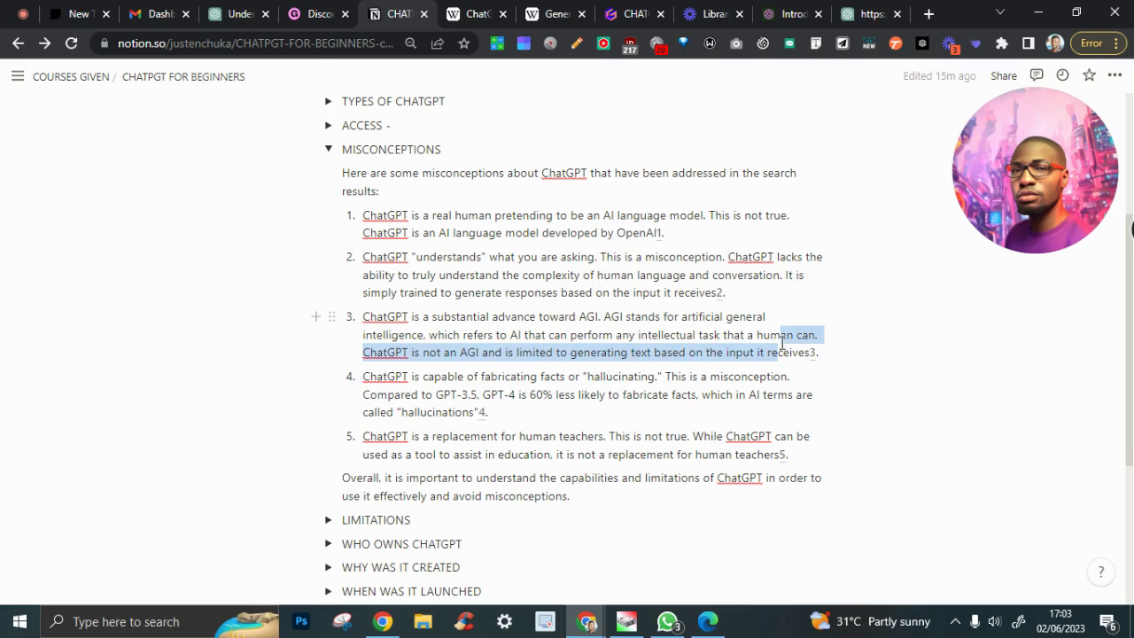
left_click(738, 355)
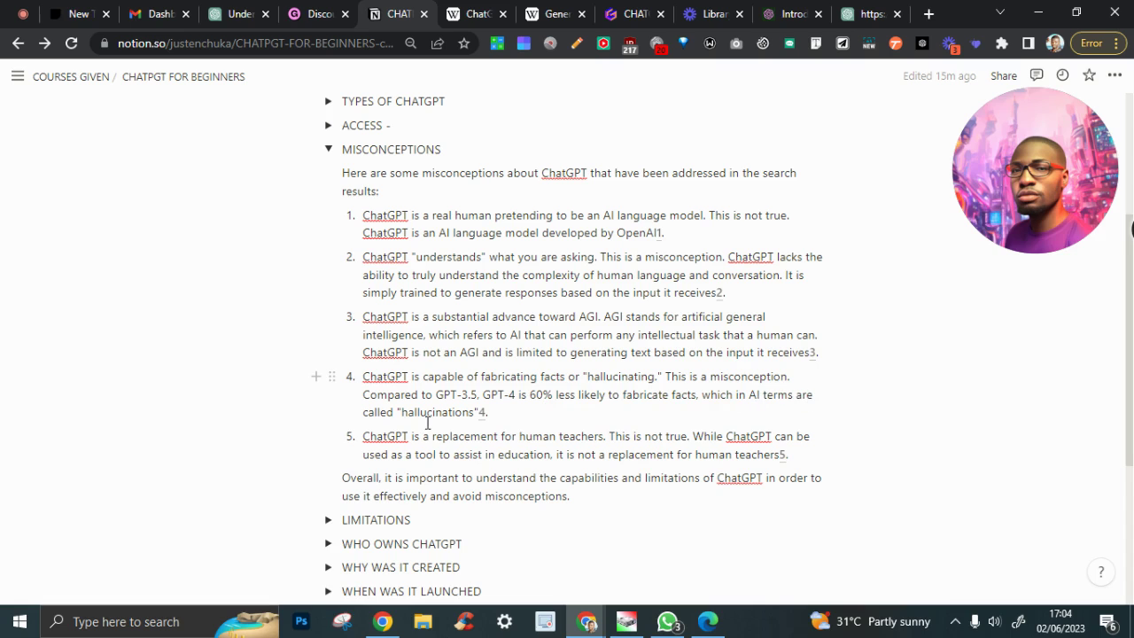
scroll(462, 440, "down", 1)
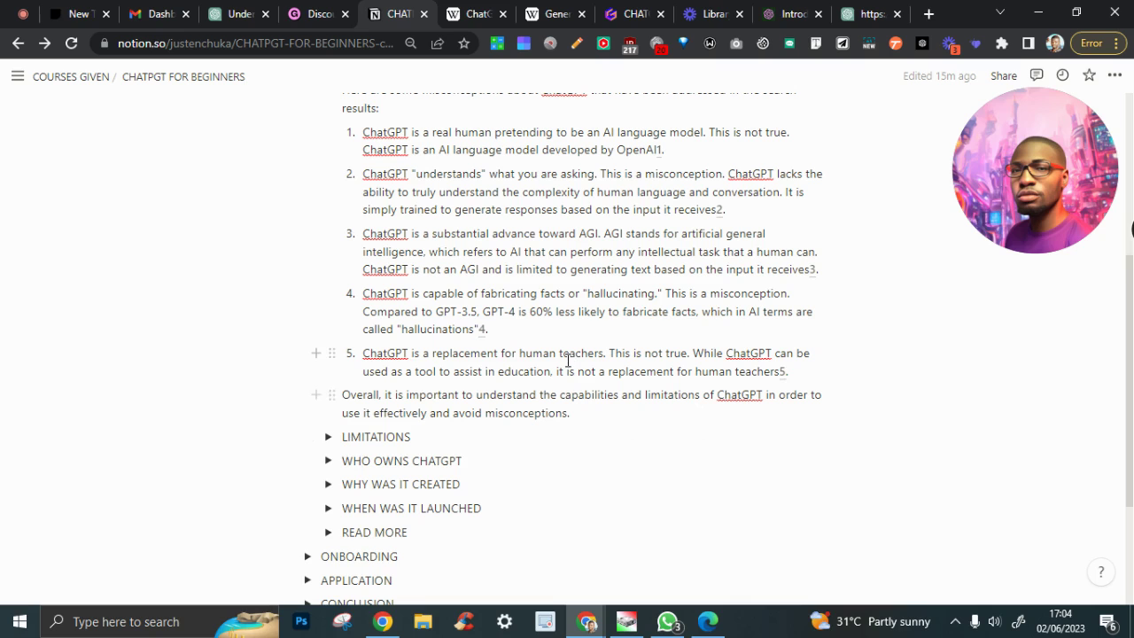
scroll(568, 358, "up", 3)
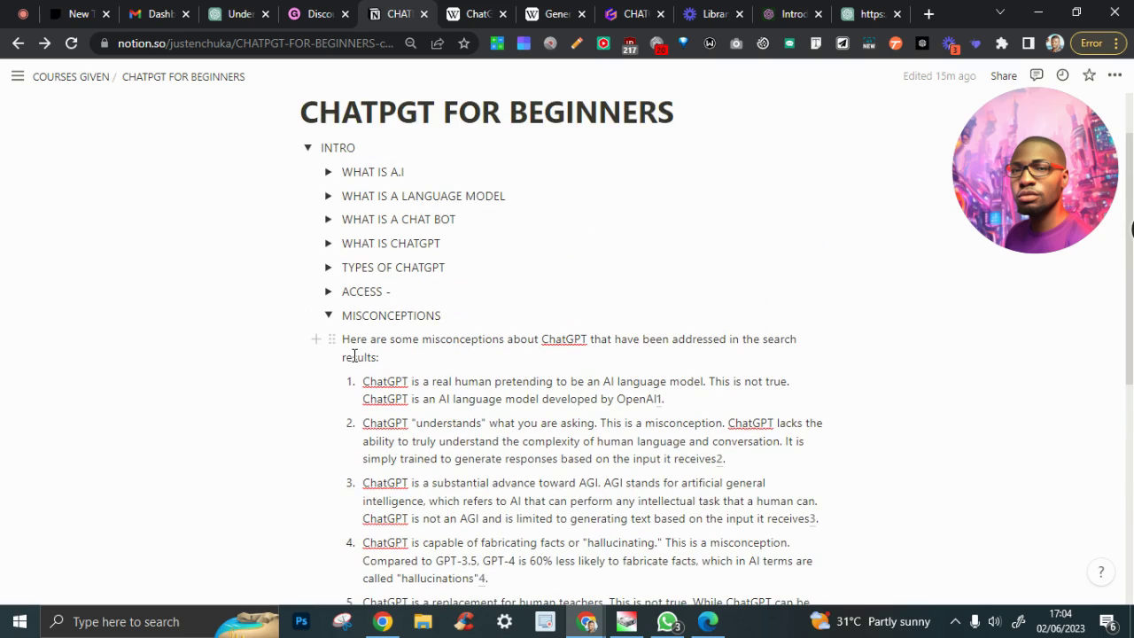
left_click(329, 316)
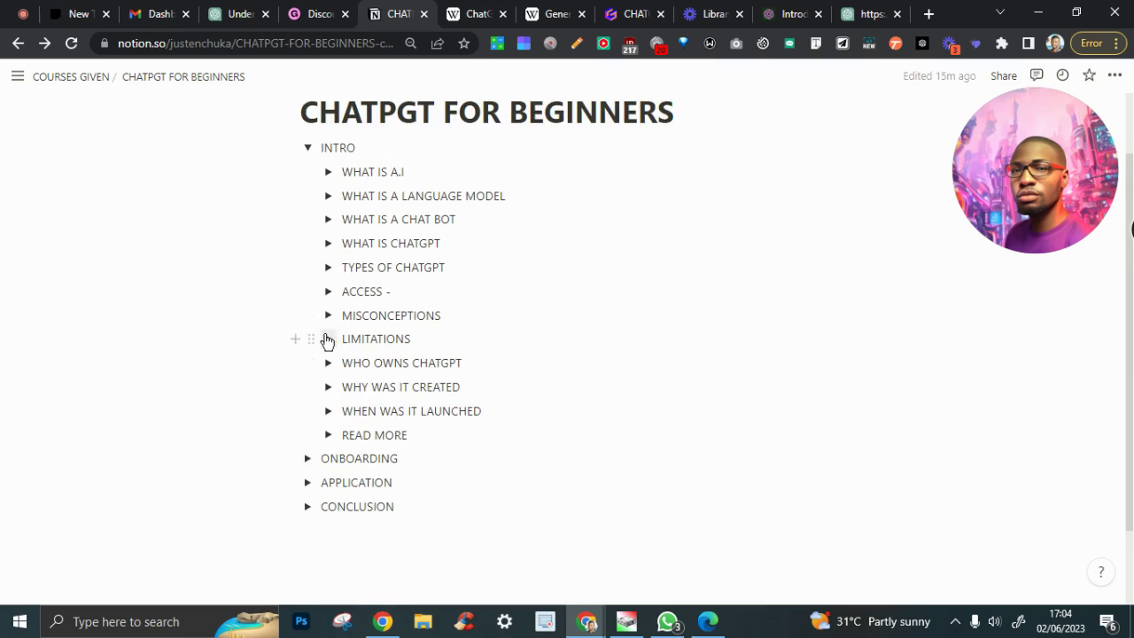
Expand LIMITATIONS, read its bullets from incorrect answers to lack of common sense, and collapse the topic
left_click(328, 338)
scroll(518, 410, "down", 4)
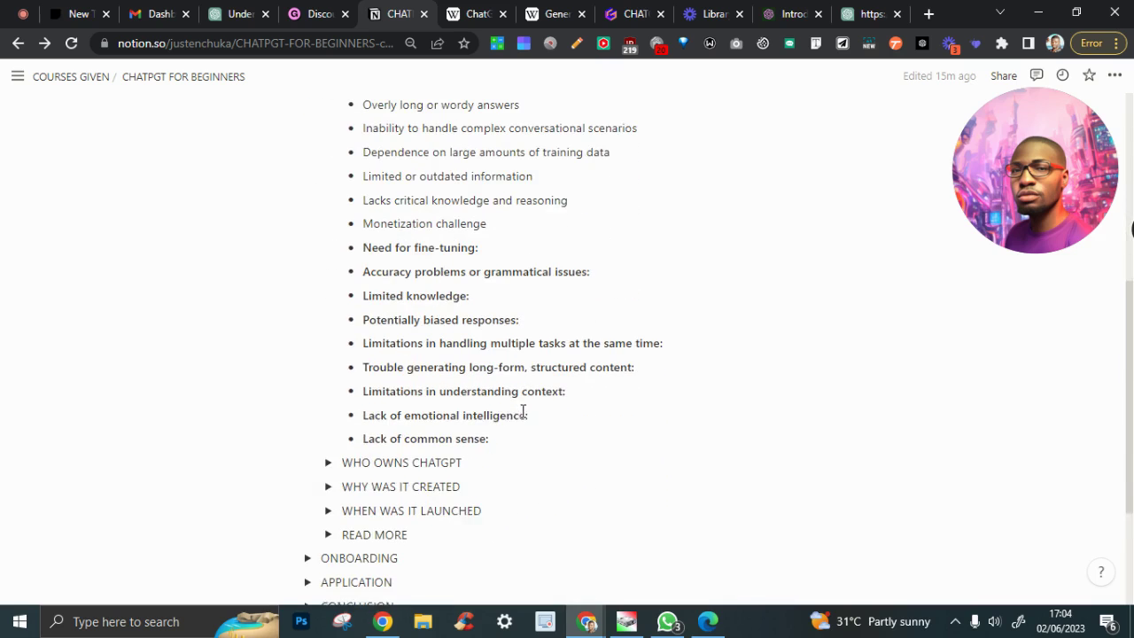
scroll(458, 438, "up", 3)
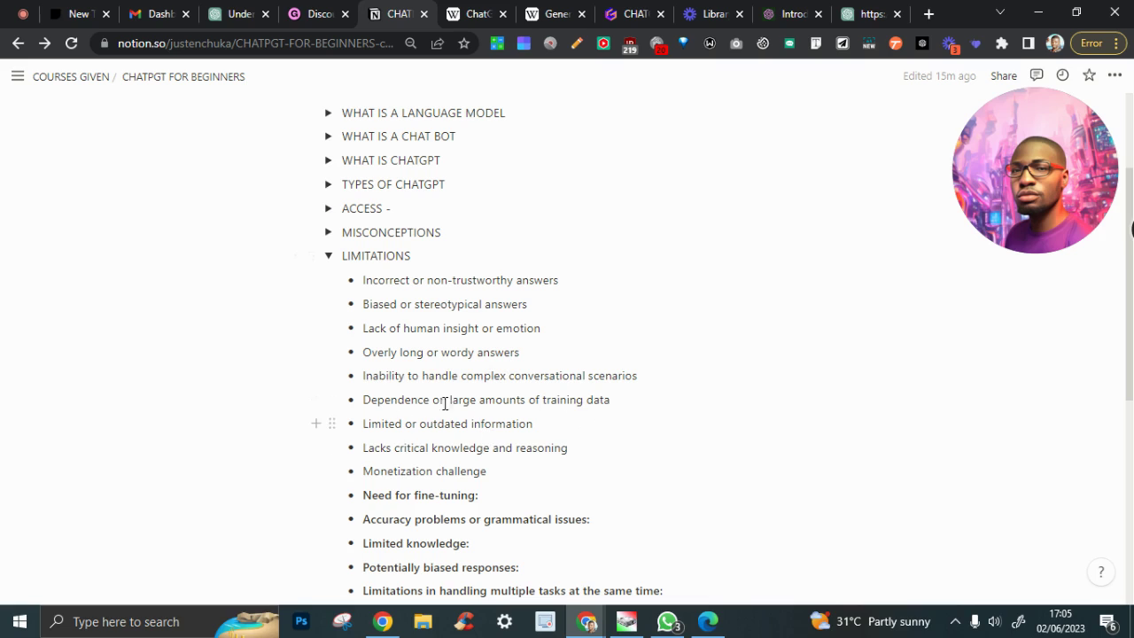
left_click_drag(459, 375, 585, 377)
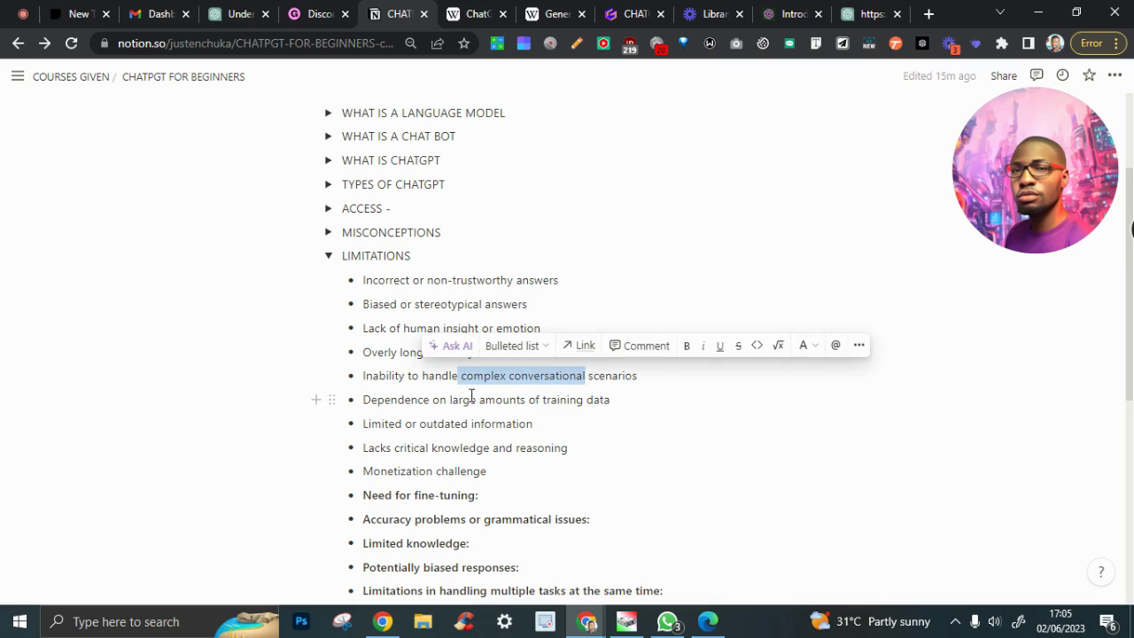
left_click(470, 394)
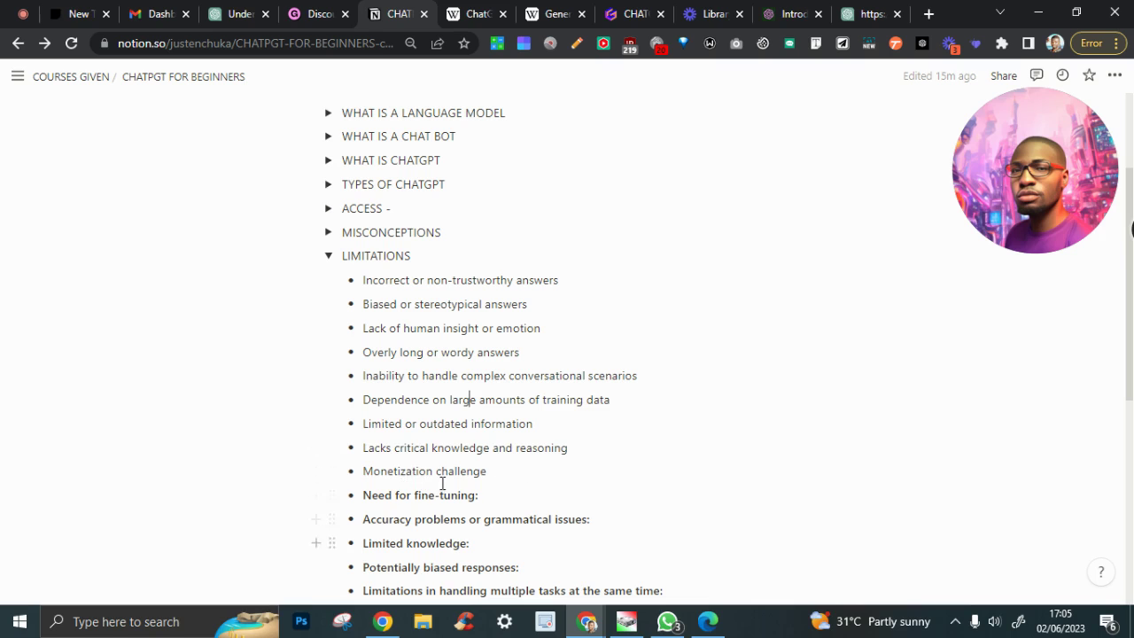
scroll(445, 486, "down", 1)
scroll(446, 485, "down", 1)
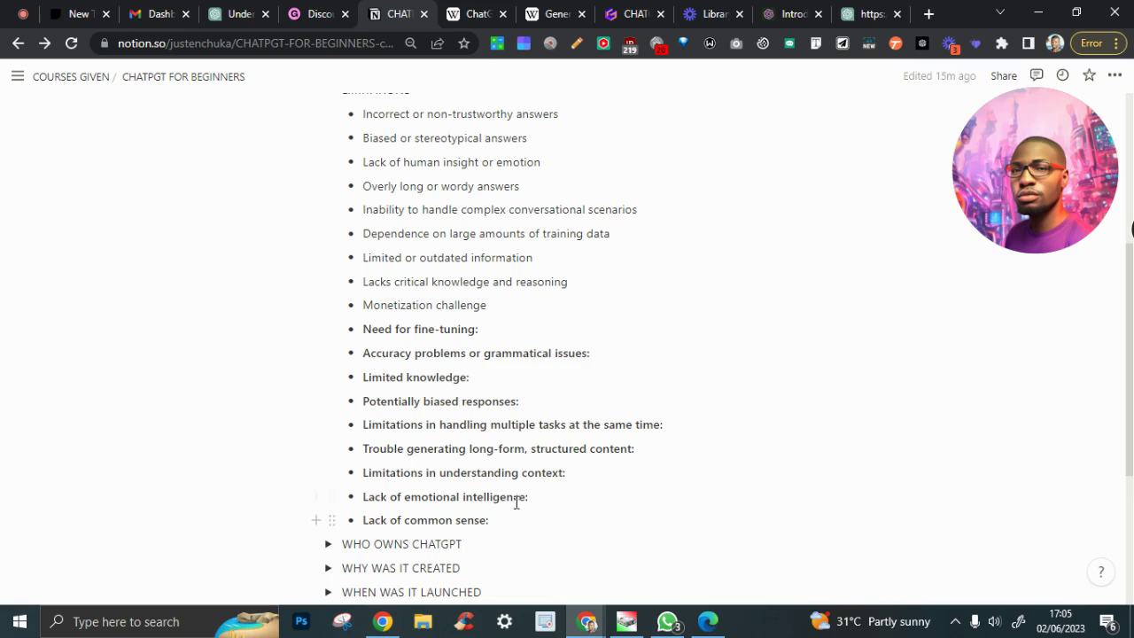
scroll(537, 479, "up", 1)
scroll(537, 479, "up", 2)
left_click(328, 256)
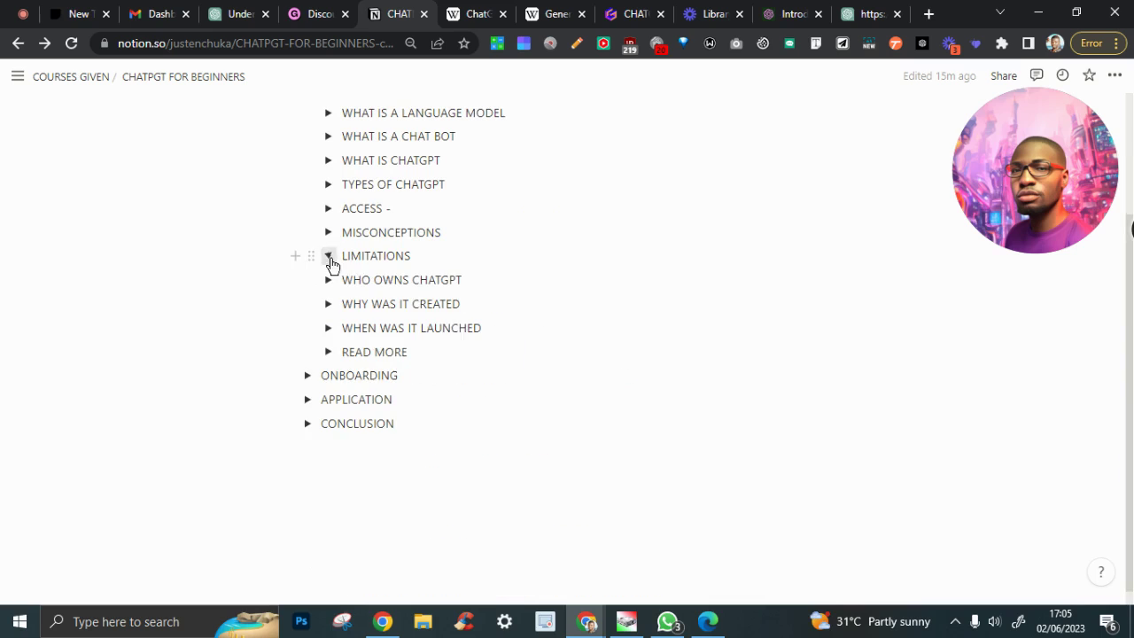
Expand WHO OWNS CHATGPT, read the paragraph on its ownership, and collapse the topic
left_click(328, 280)
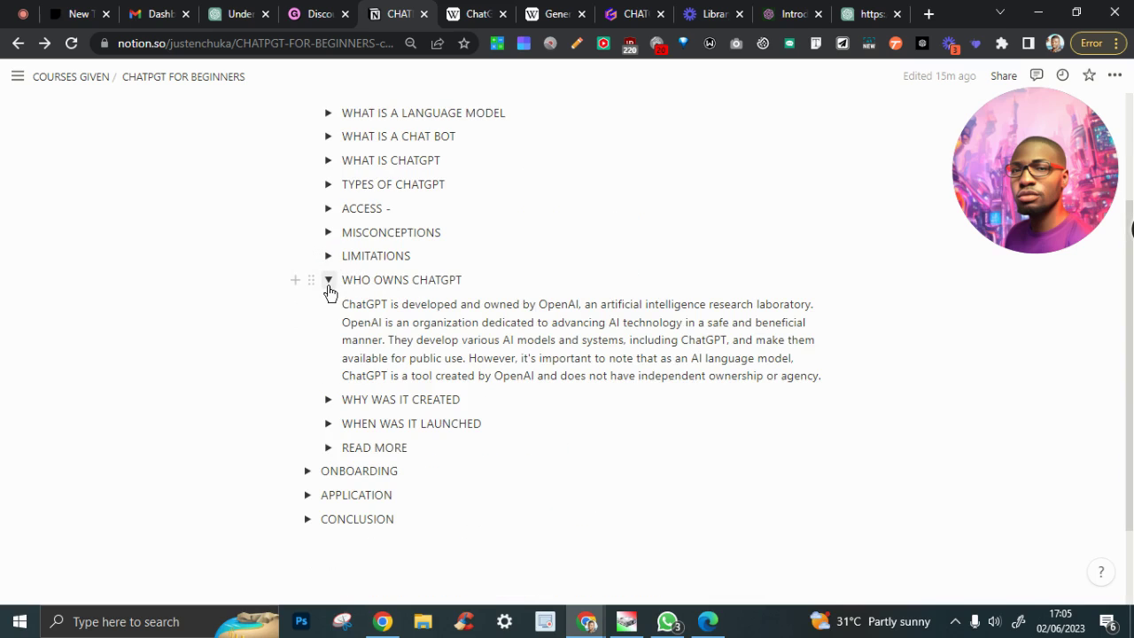
double_click(543, 304)
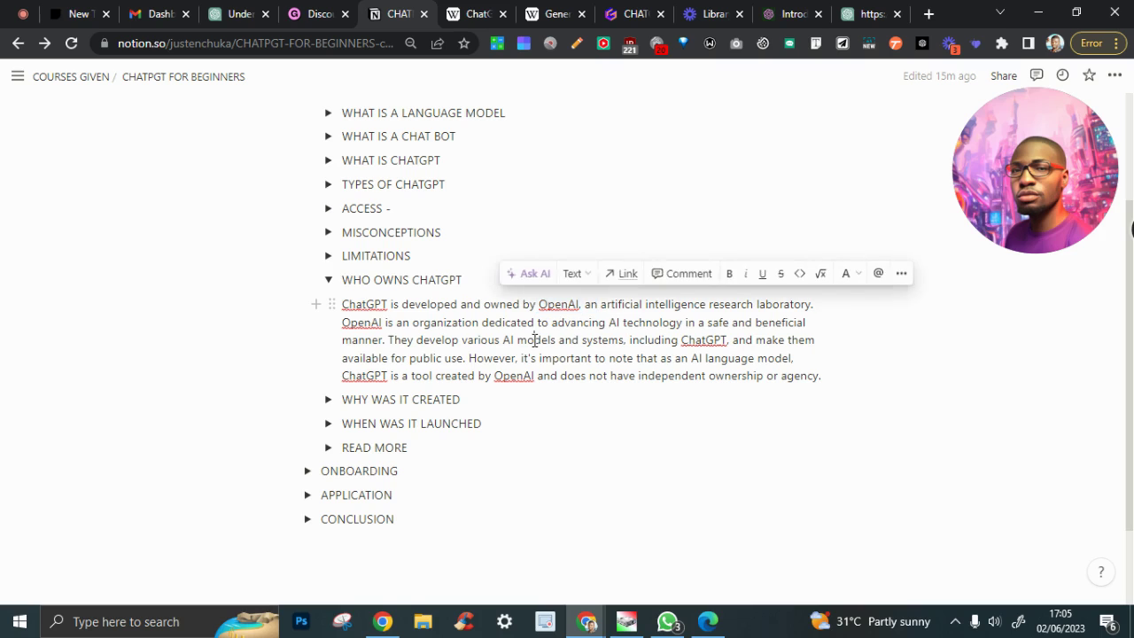
left_click(537, 339)
left_click(329, 282)
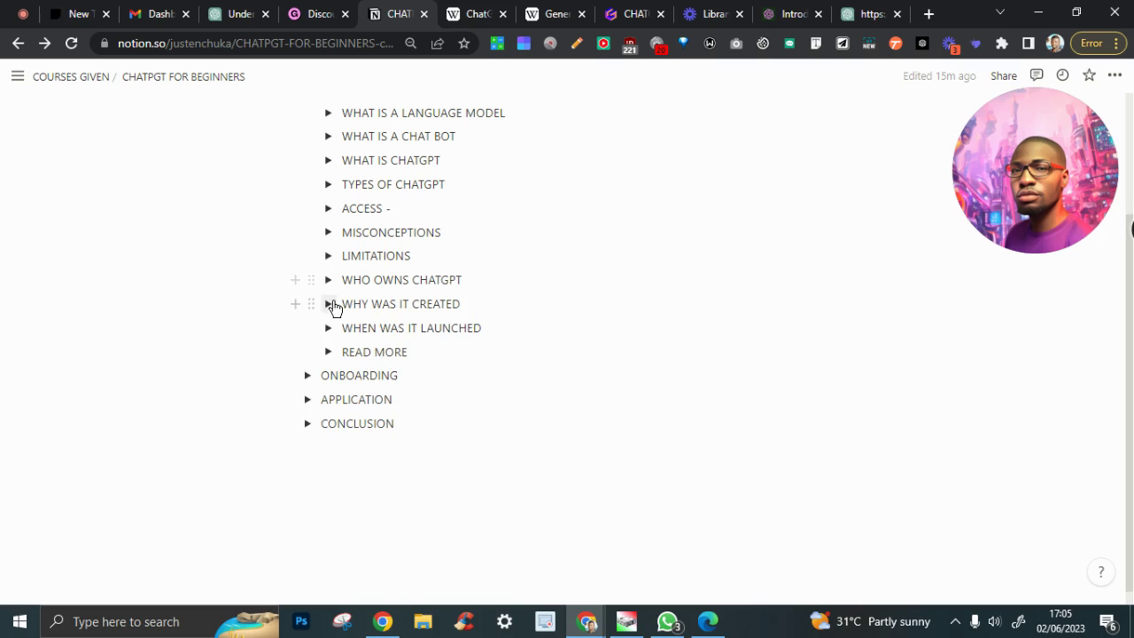
Read the WHY WAS IT CREATED and WHEN WAS IT LAUNCHED topics, collapsing each one after reading
left_click(329, 304)
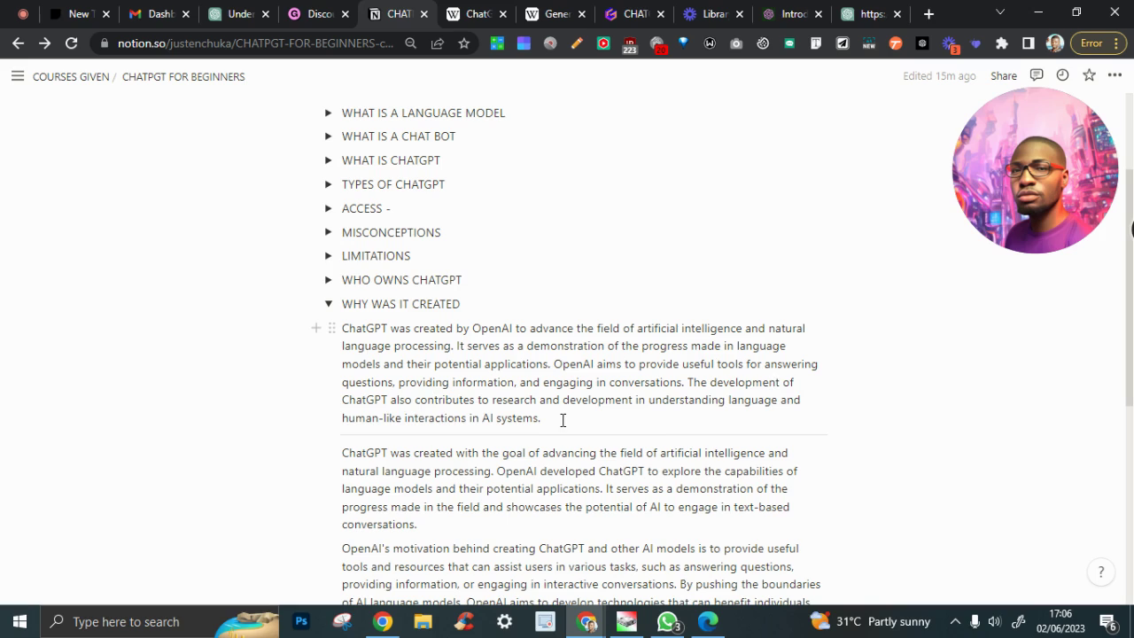
left_click(329, 305)
left_click(327, 328)
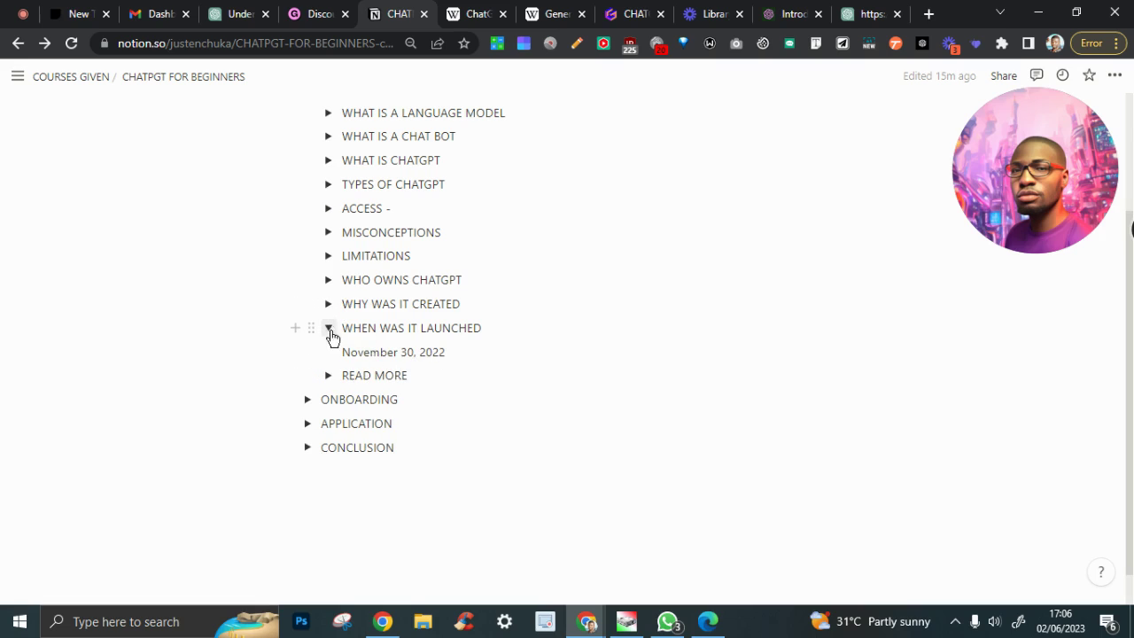
left_click(330, 329)
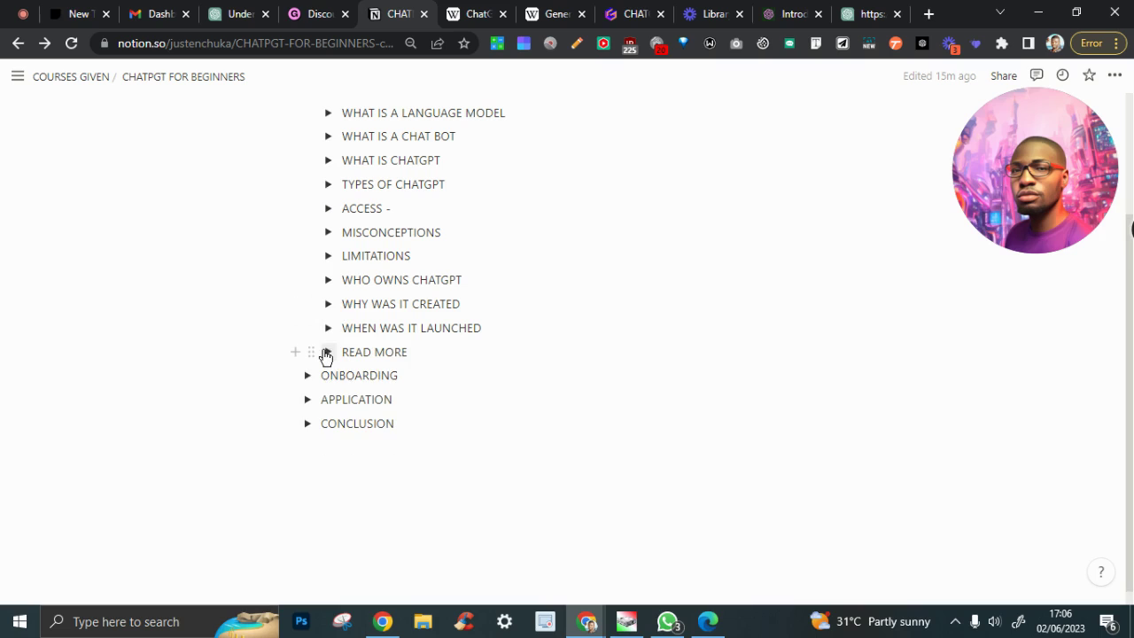
View the article links under READ MORE, and change the open section of the outline from INTRO to ONBOARDING
left_click(328, 352)
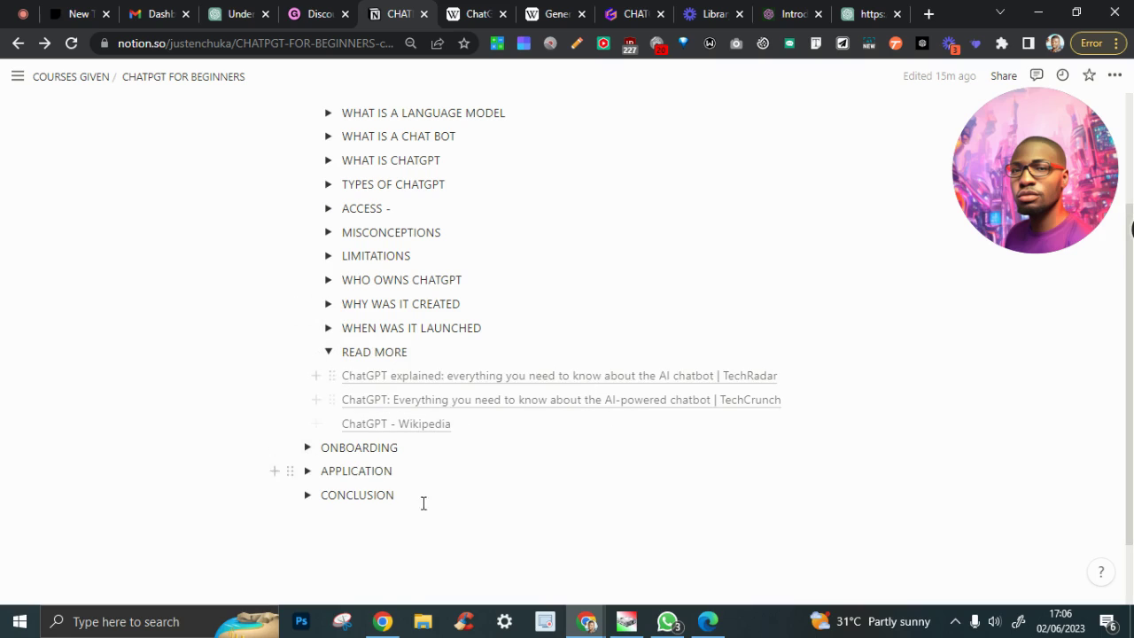
left_click(328, 353)
scroll(397, 361, "up", 2)
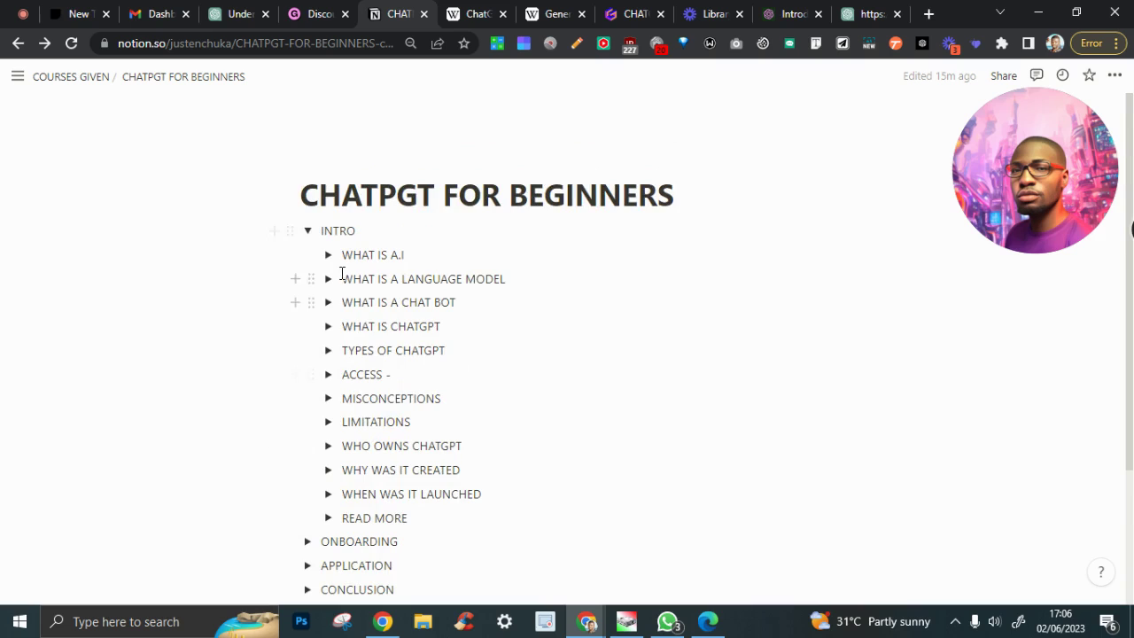
left_click(306, 232)
left_click(310, 256)
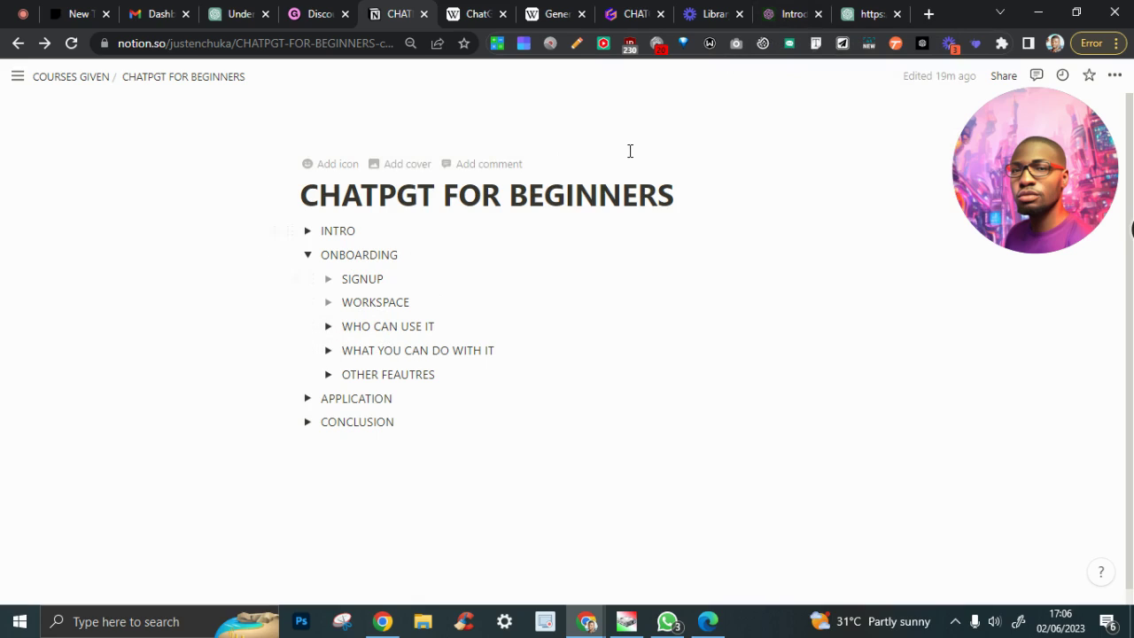
Close the chat.openai.com tab opened from OpenAI's "Introducing ChatGPT" page and switch to Microsoft Edge
left_click(784, 13)
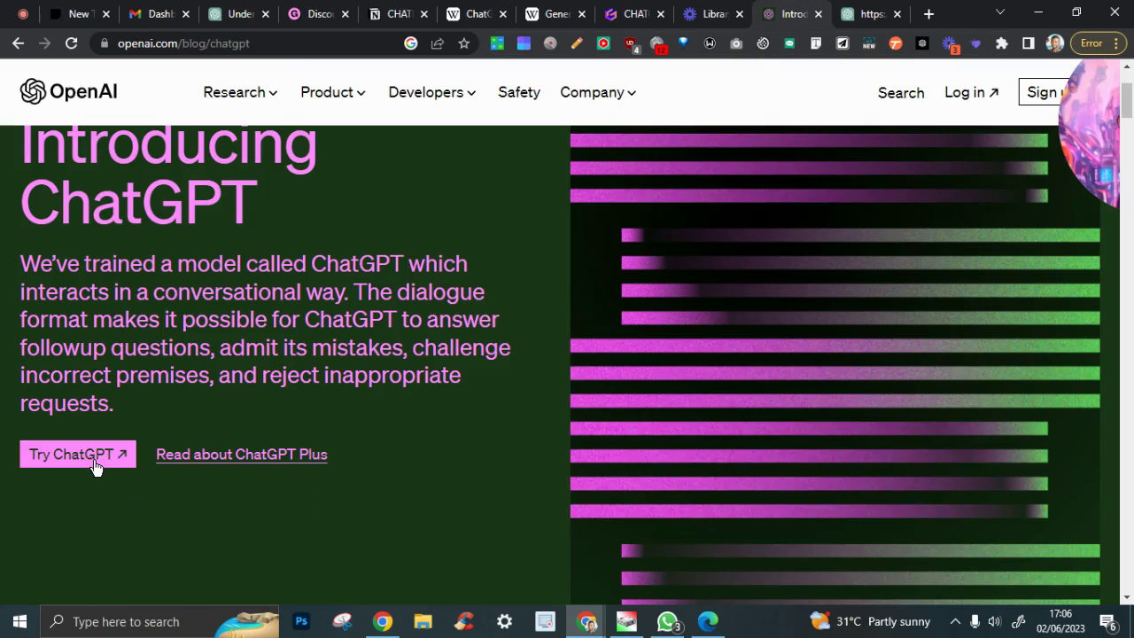
left_click(862, 15)
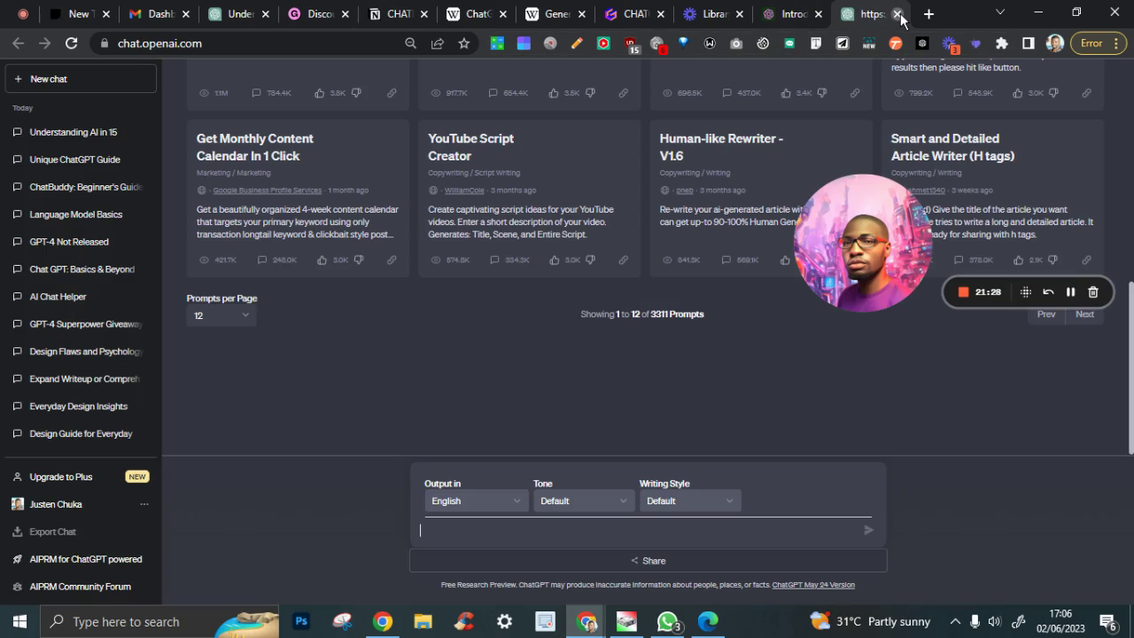
left_click(898, 15)
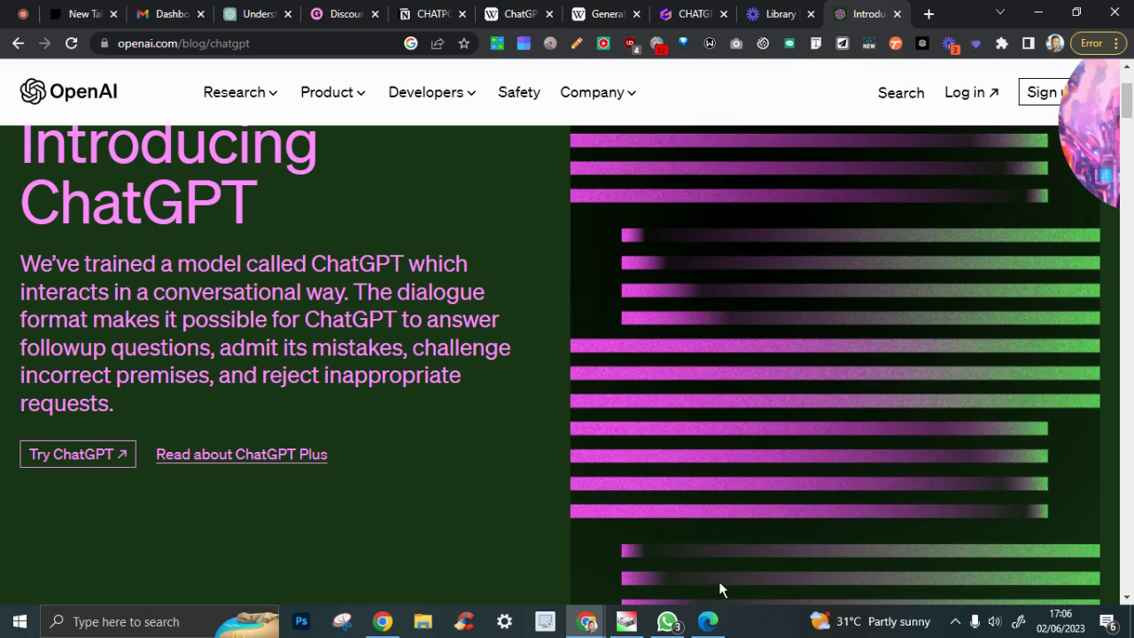
left_click(708, 622)
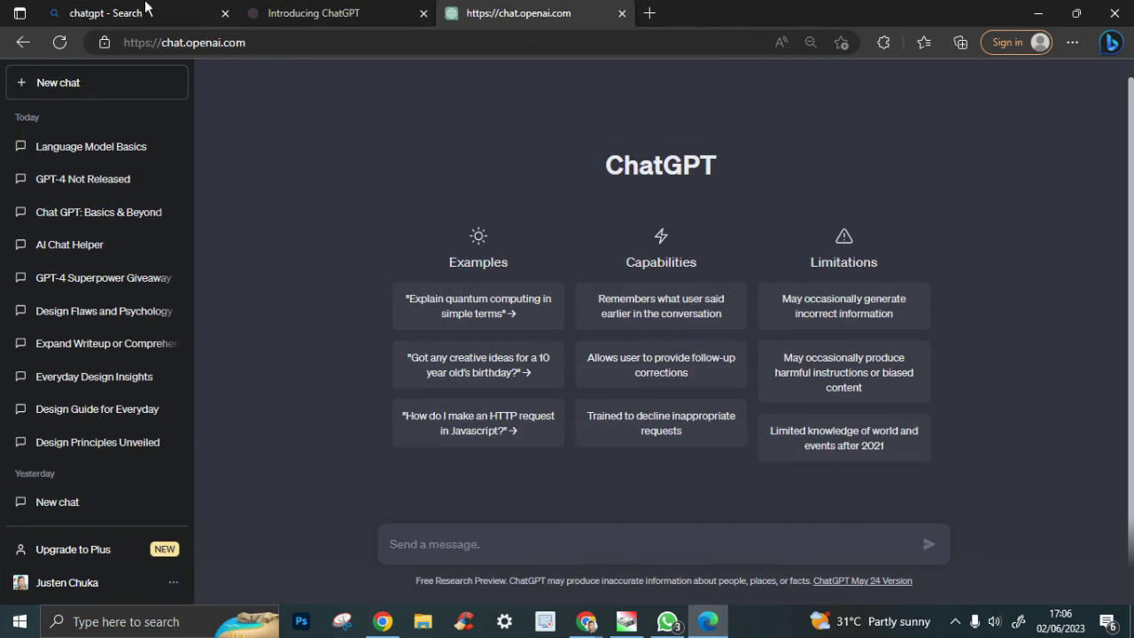
Look through the ChatGPT chat history and log out of the account
scroll(81, 503, "down", 10)
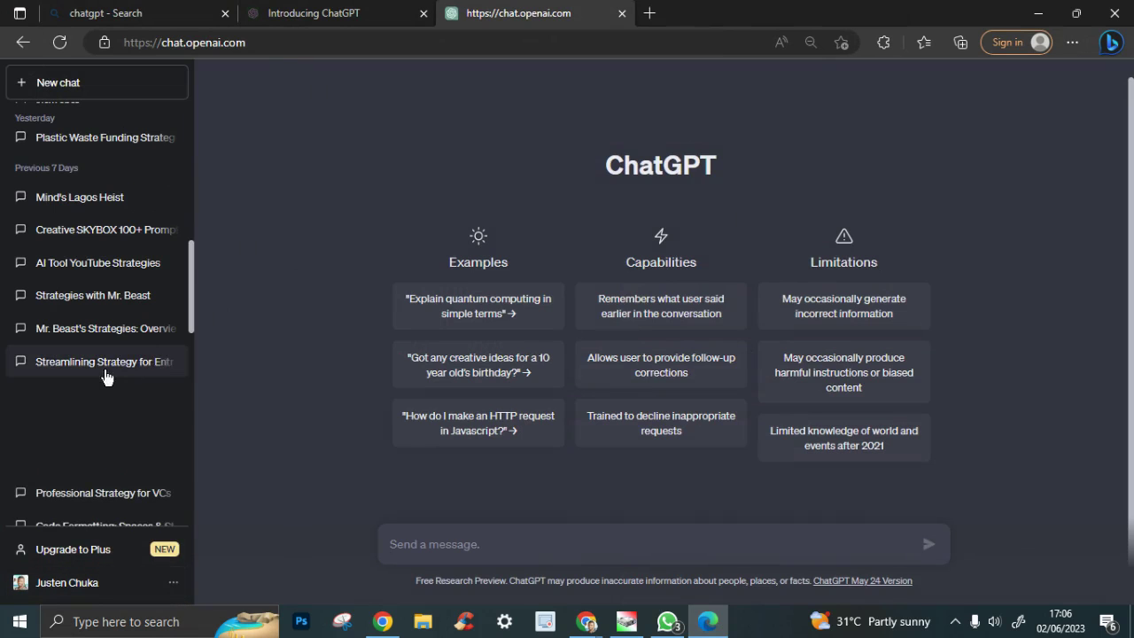
scroll(86, 403, "down", 10)
scroll(84, 401, "up", 15)
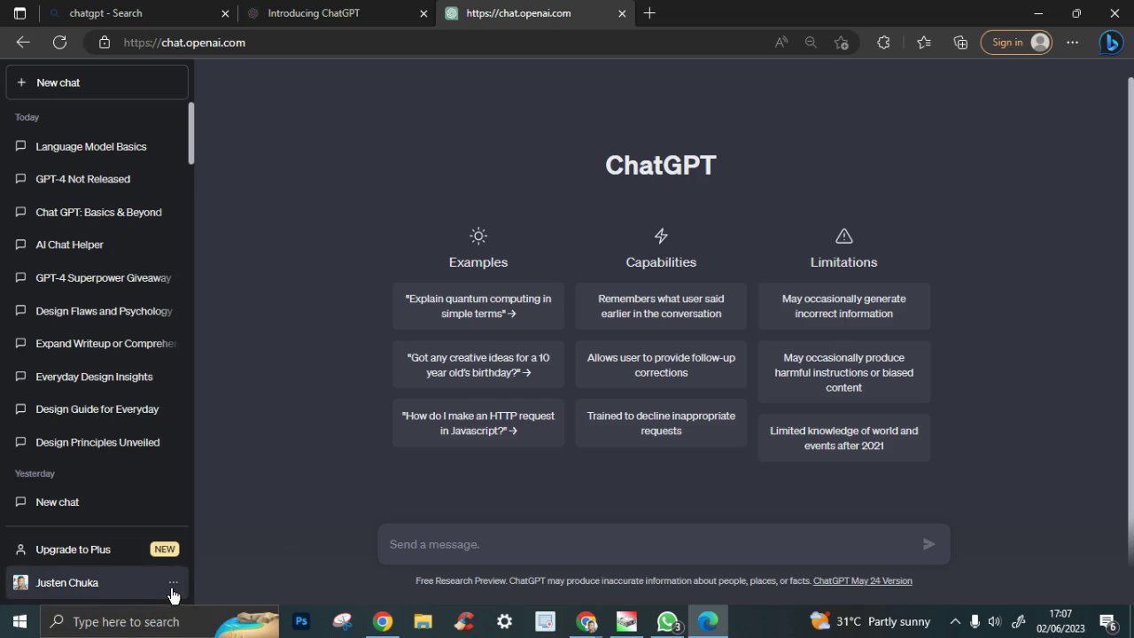
left_click(172, 594)
left_click(34, 549)
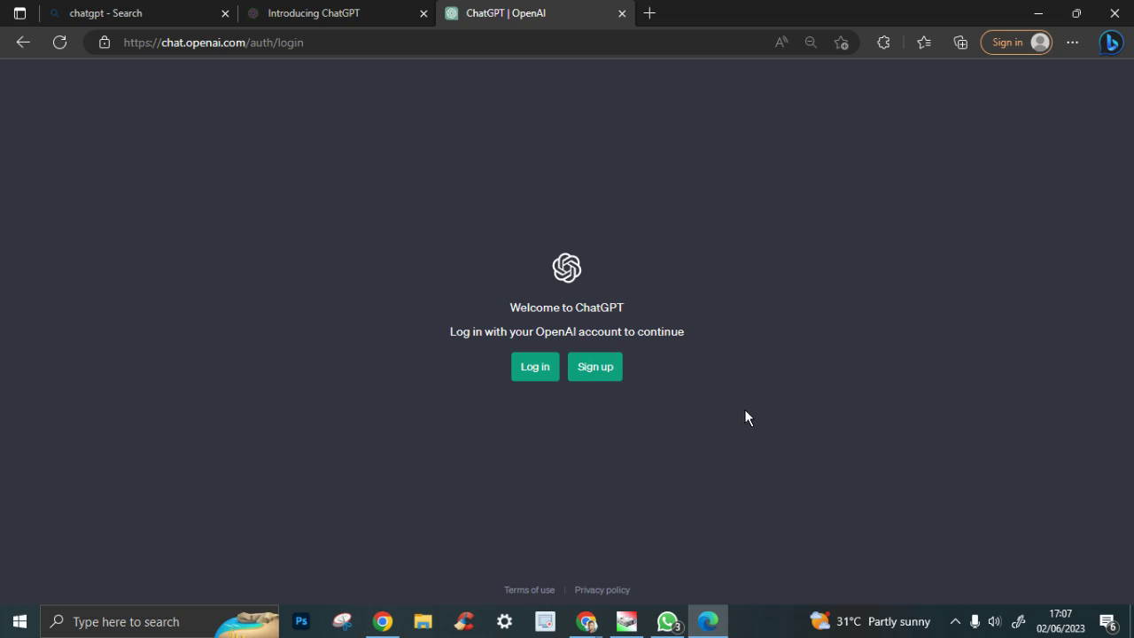
Open the ChatGPT sign-up form and review its email, Google, Microsoft and Apple registration options
left_click(595, 366)
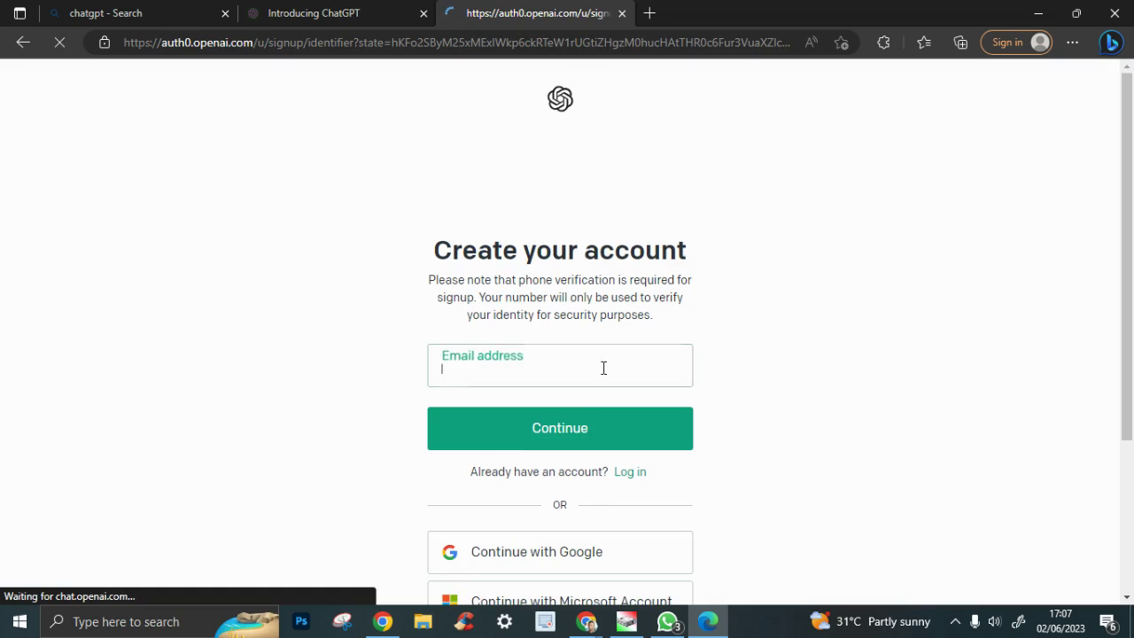
left_click(577, 372)
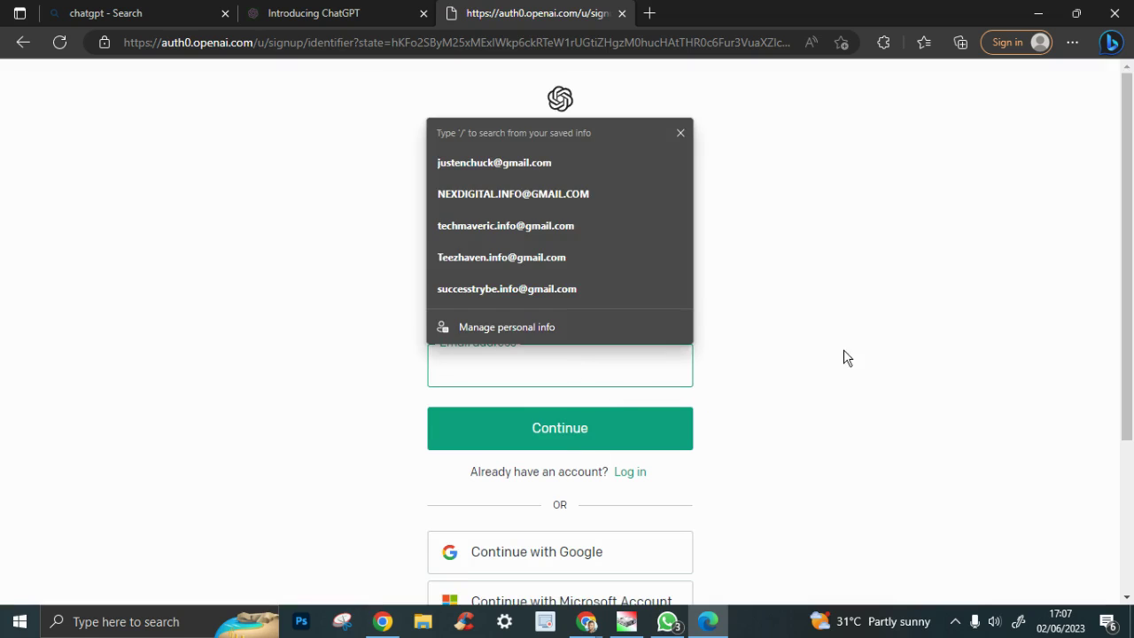
left_click(847, 357)
scroll(771, 381, "down", 1)
left_click(499, 283)
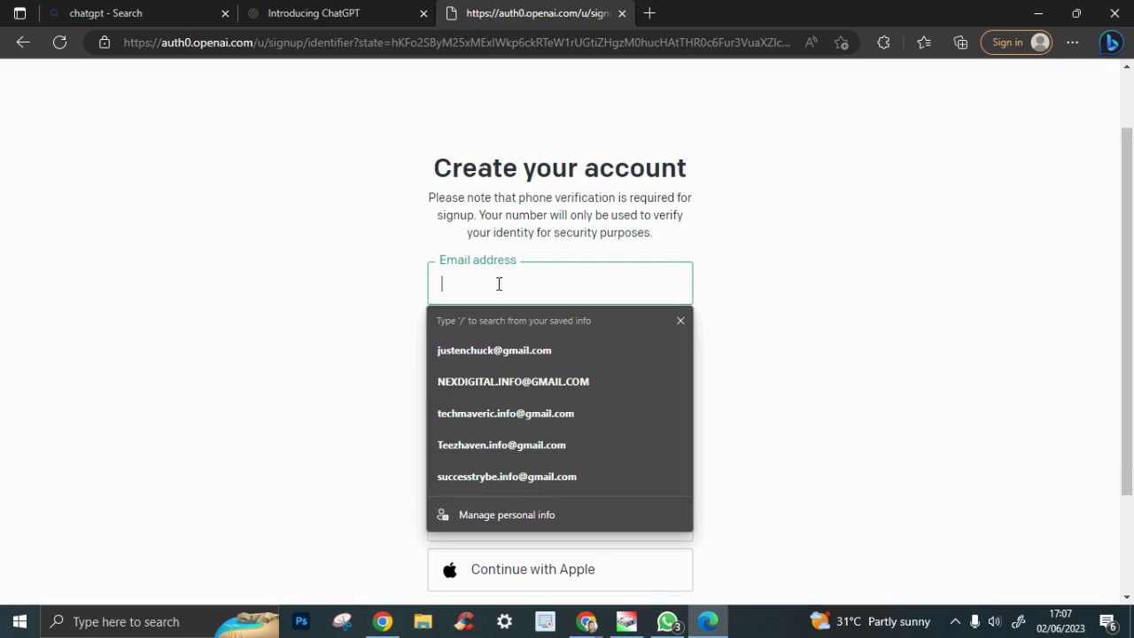
left_click(836, 281)
scroll(836, 281, "down", 1)
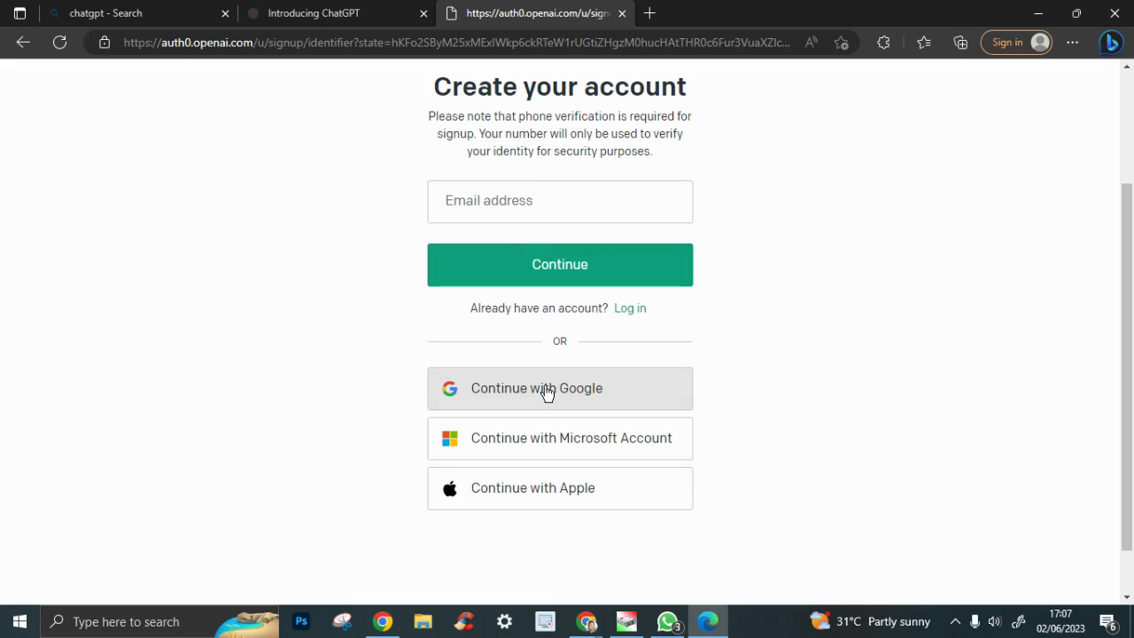
Fill in the new account's email address with a saved entry and continue to the password form
left_click(529, 203)
left_click(522, 266)
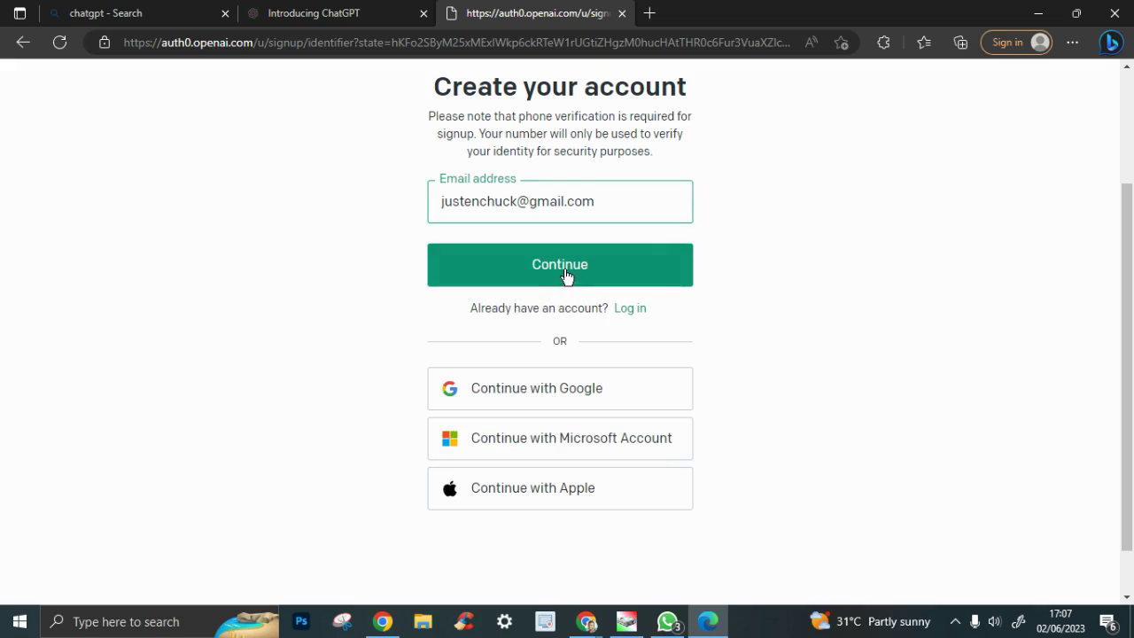
left_click(567, 275)
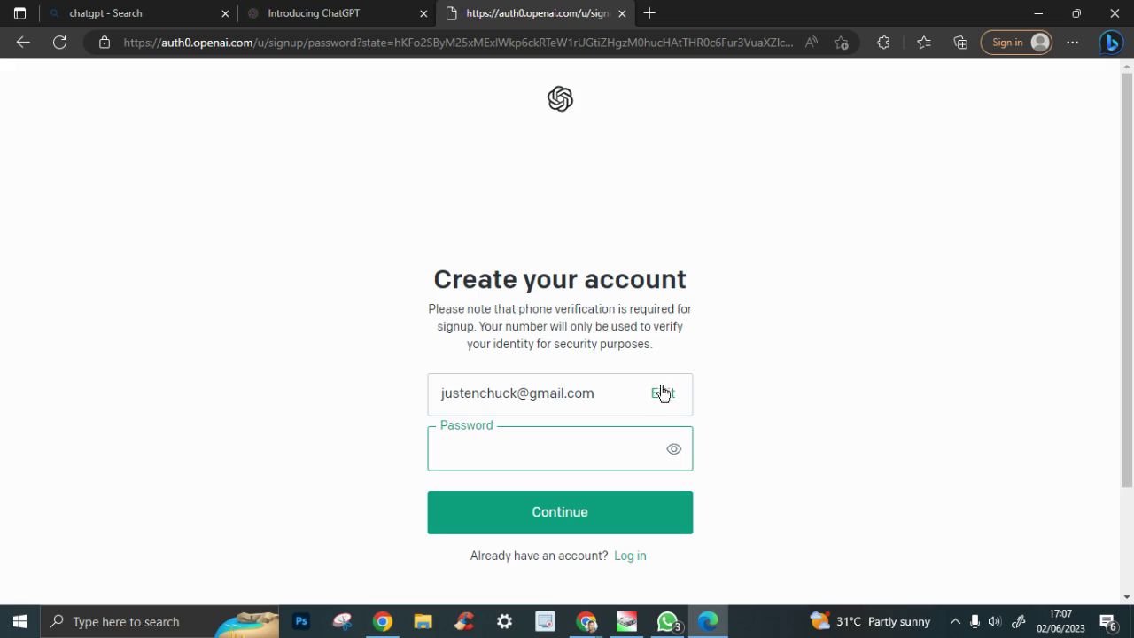
scroll(611, 393, "down", 2)
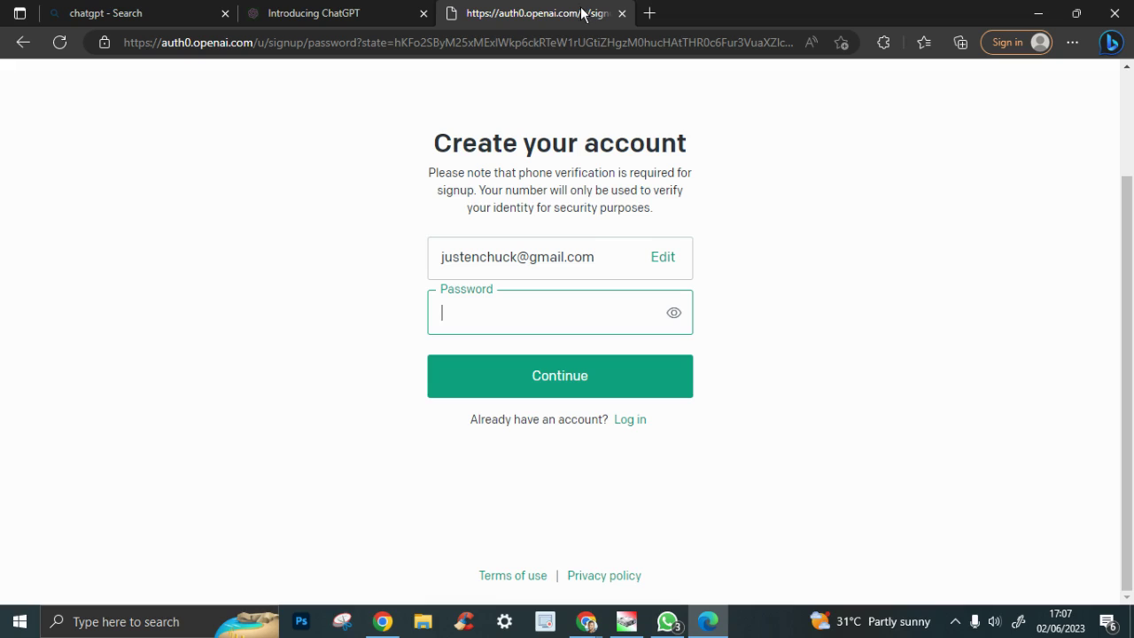
left_click(560, 255)
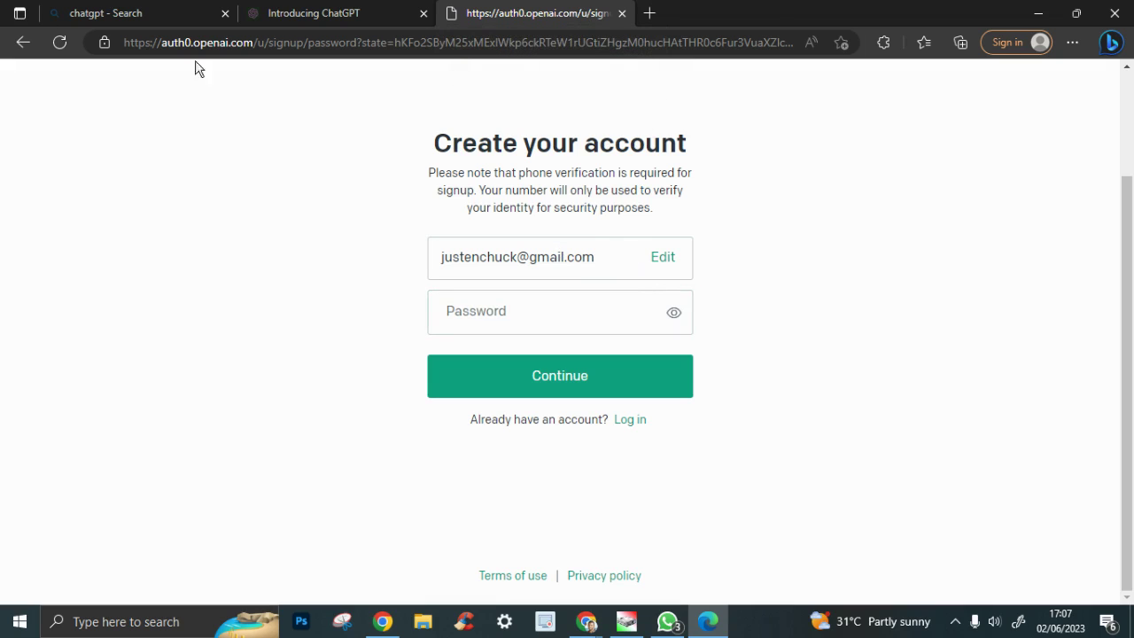
Return to the email form, replace the address with a different saved email, and continue to the password form
left_click(23, 42)
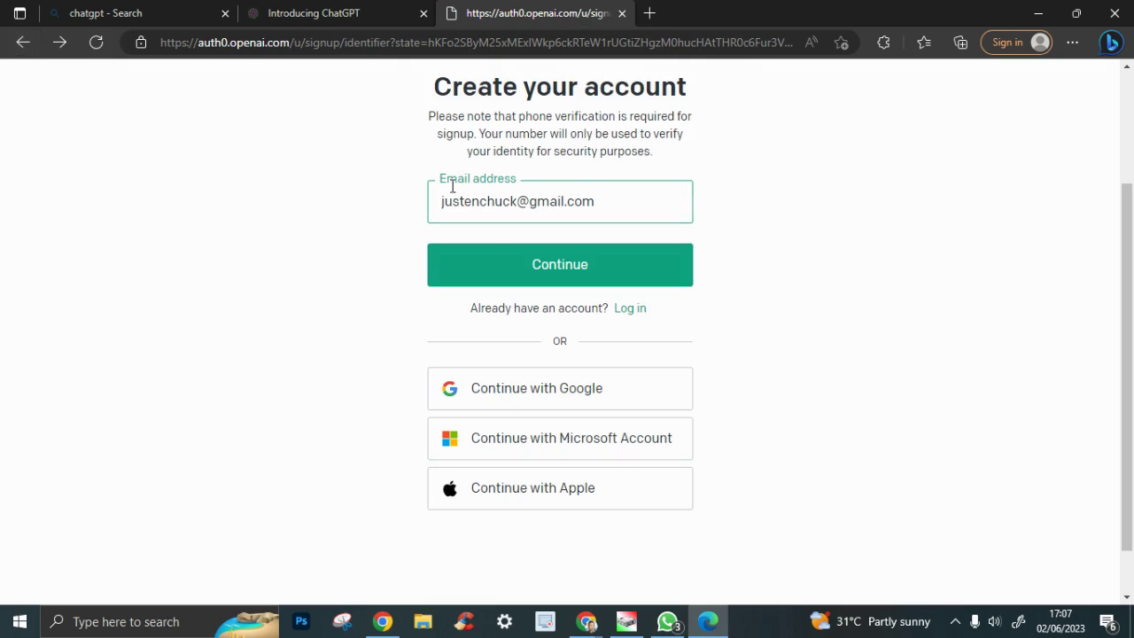
left_click(601, 205)
key("ctrl+a")
key("BackSpace")
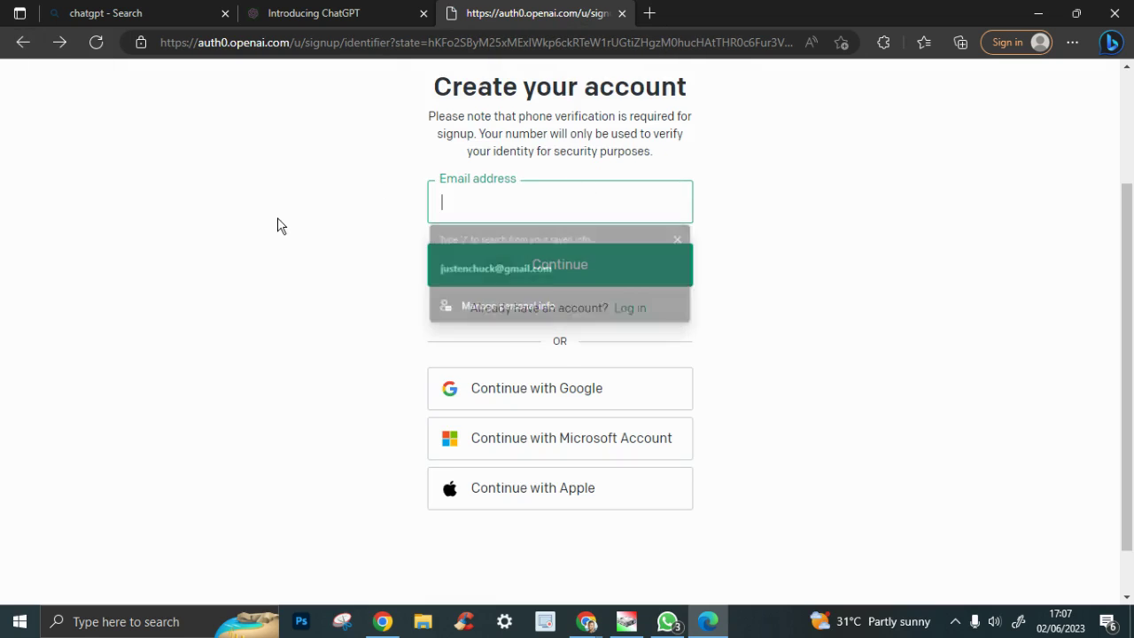
left_click(476, 195)
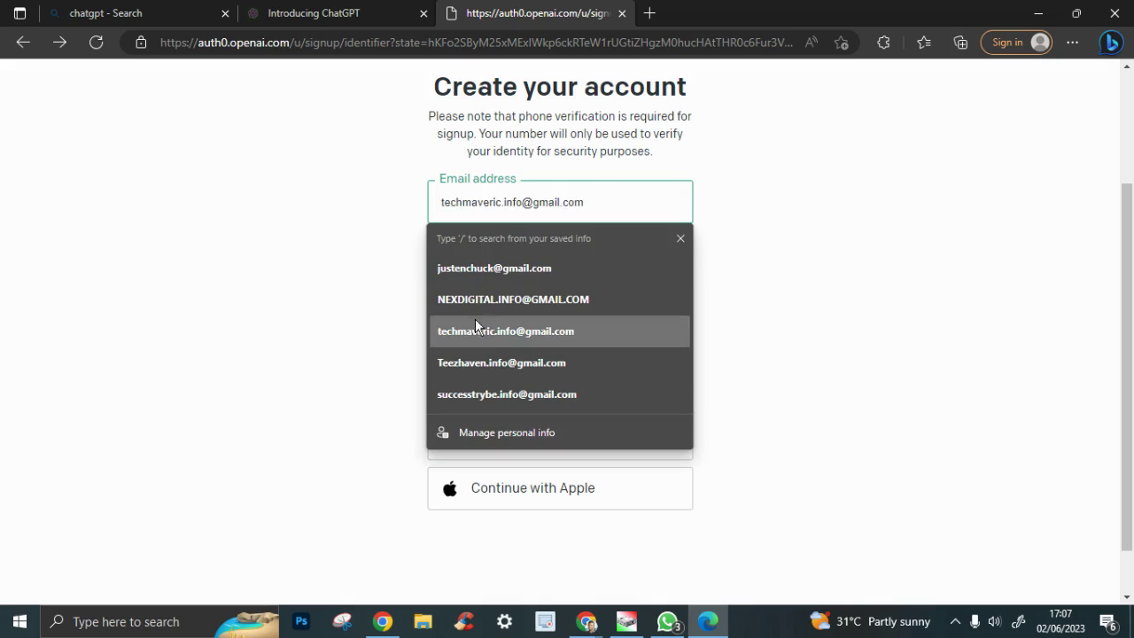
left_click(506, 332)
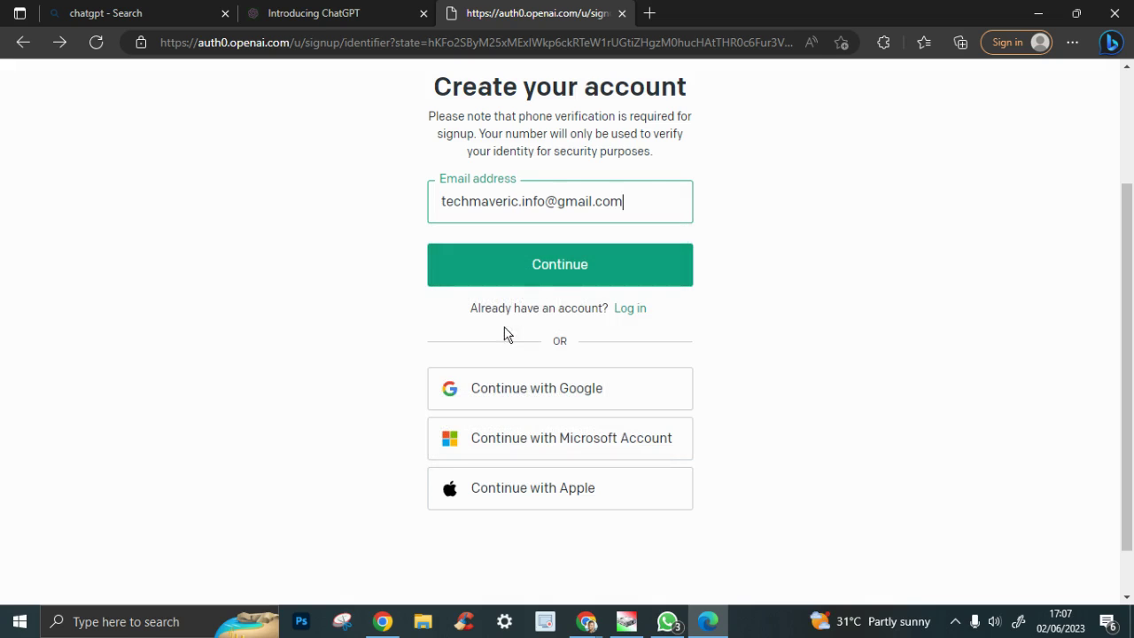
left_click(562, 277)
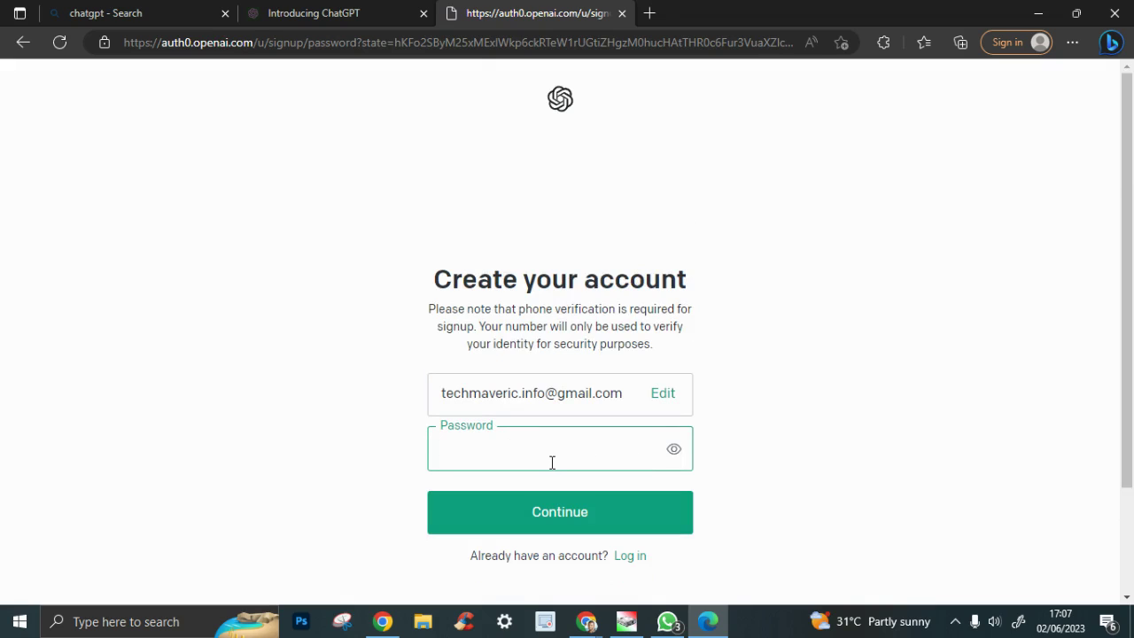
Enter the new account's password, submit the sign-up, and dismiss the browser's offer to save the password
type("****")
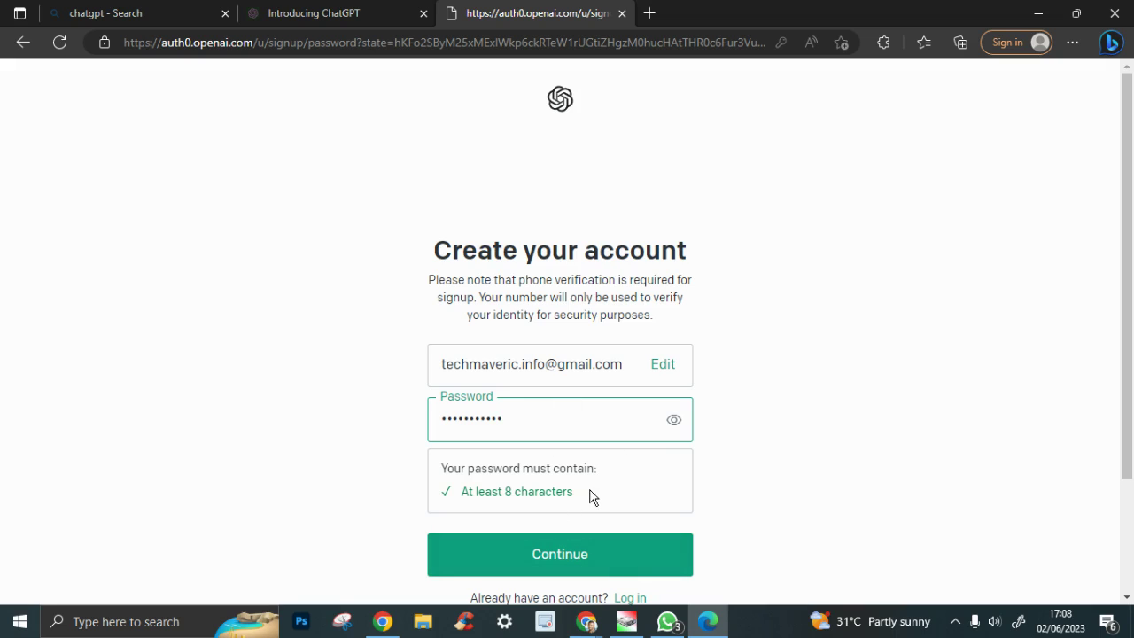
scroll(679, 493, "down", 1)
left_click(589, 473)
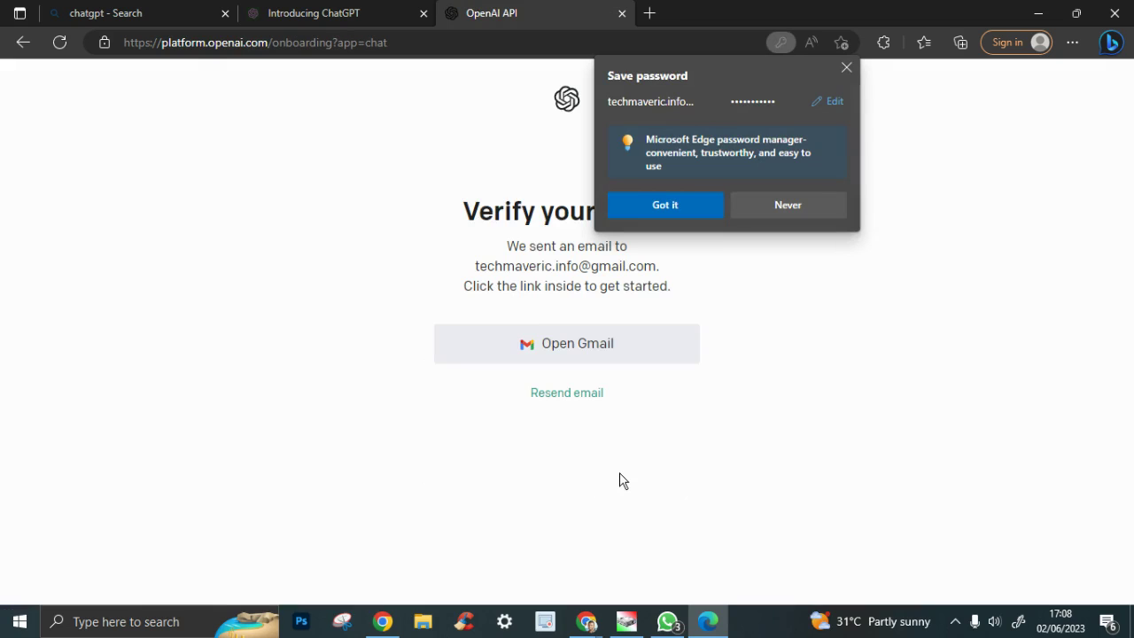
left_click(846, 69)
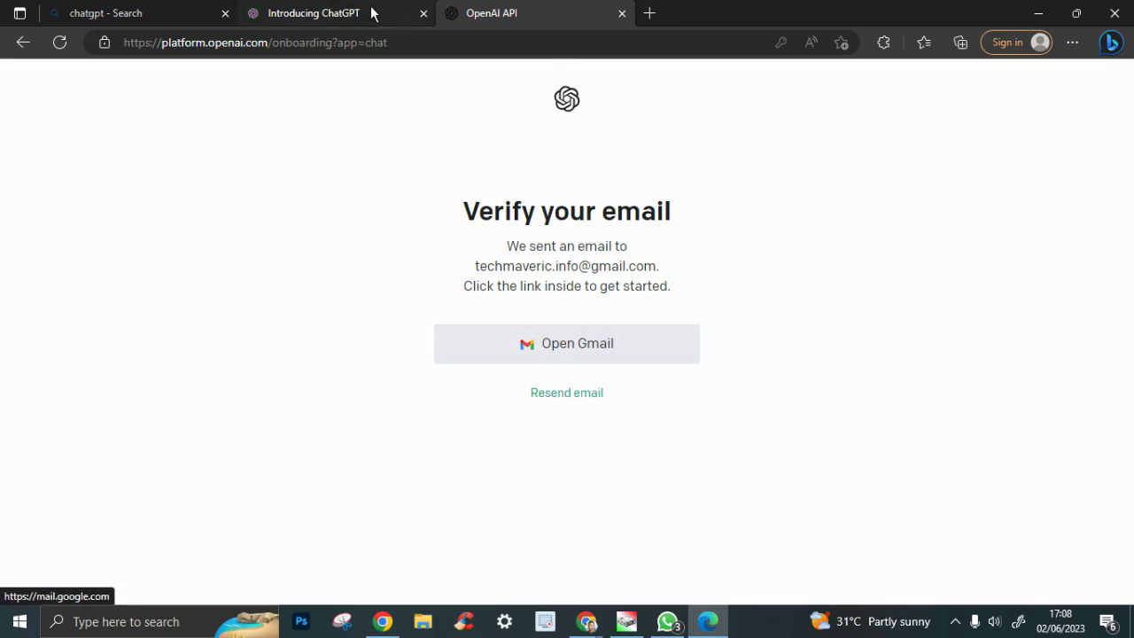
Open ChatGPT from the "Introducing ChatGPT" page, close the email verification tab, and go to the login form
left_click(339, 16)
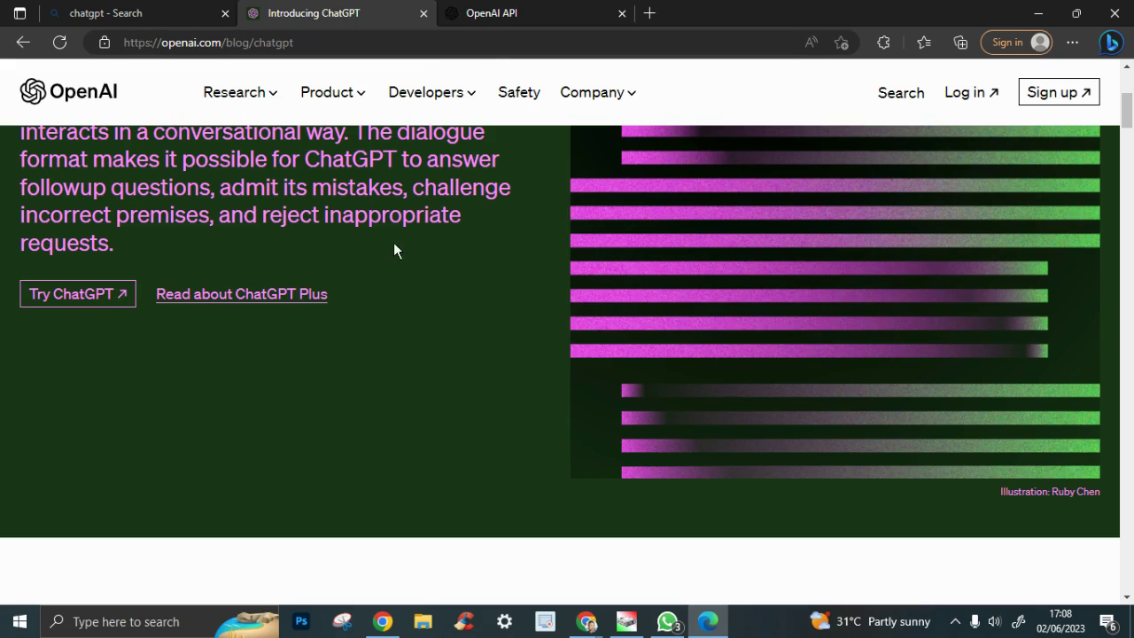
scroll(395, 250, "up", 3)
scroll(458, 352, "down", 3)
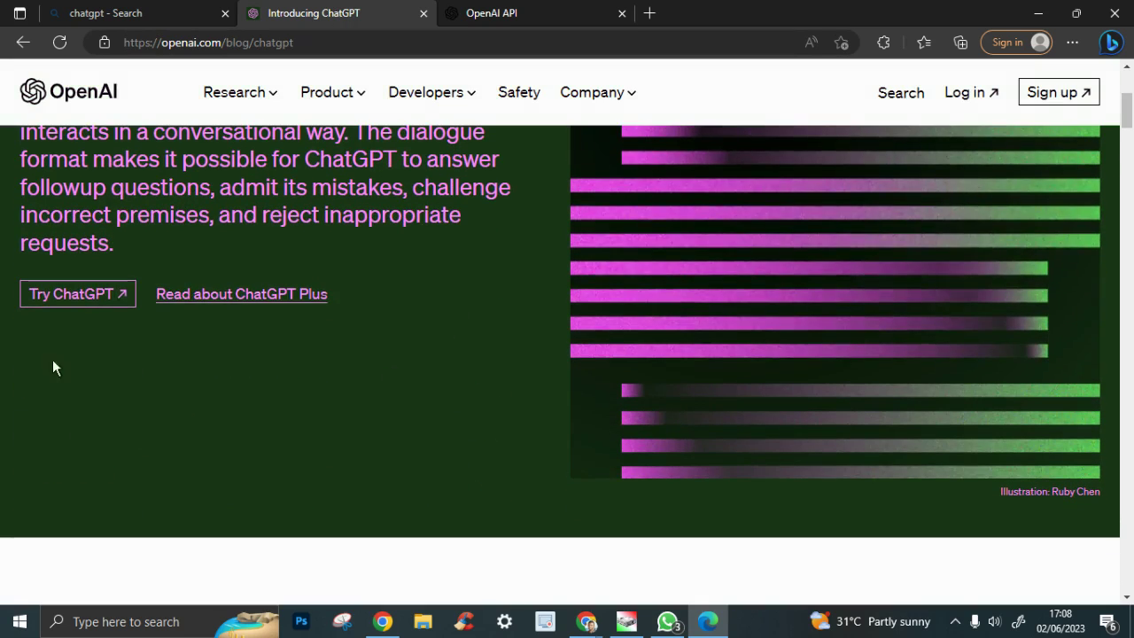
left_click(72, 298)
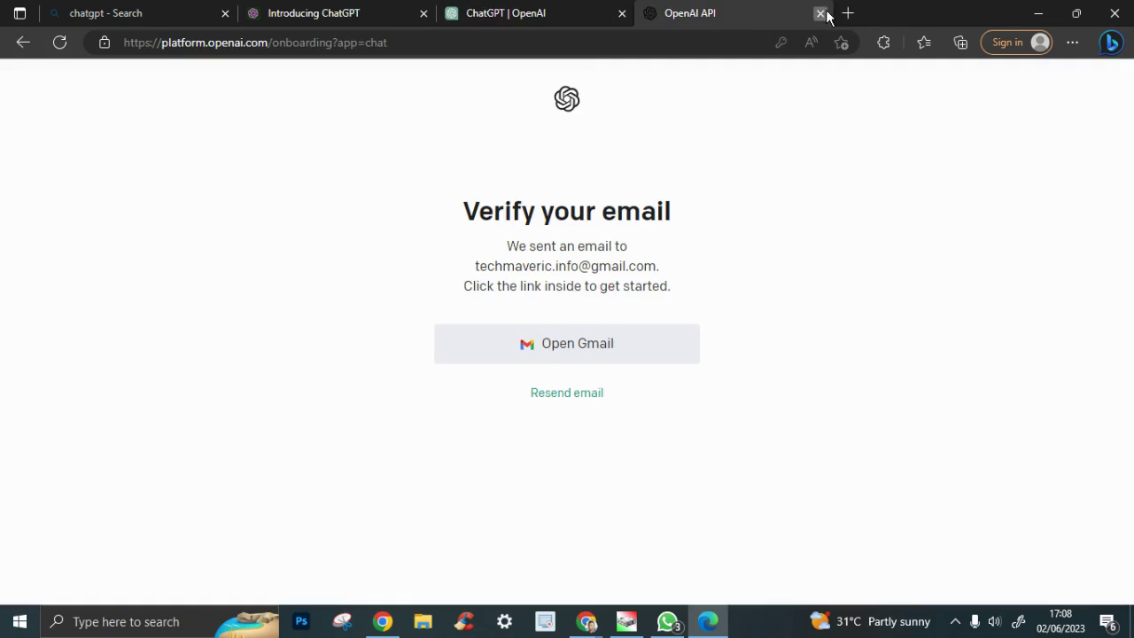
left_click(820, 13)
left_click(532, 370)
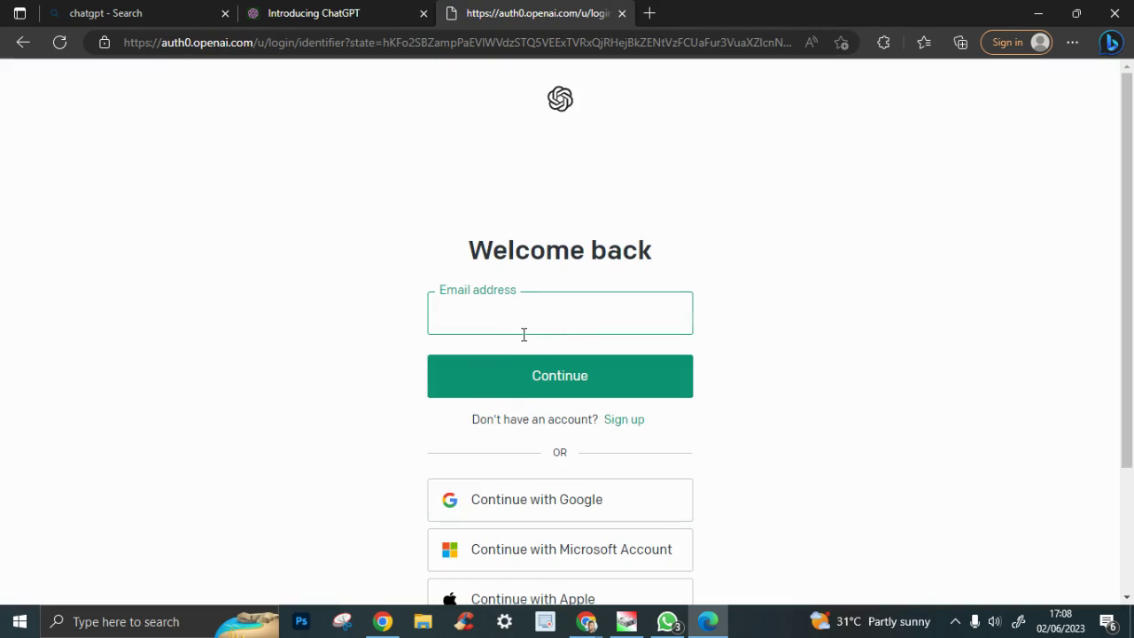
Log in to ChatGPT through Google with the existing Google account
left_click(588, 503)
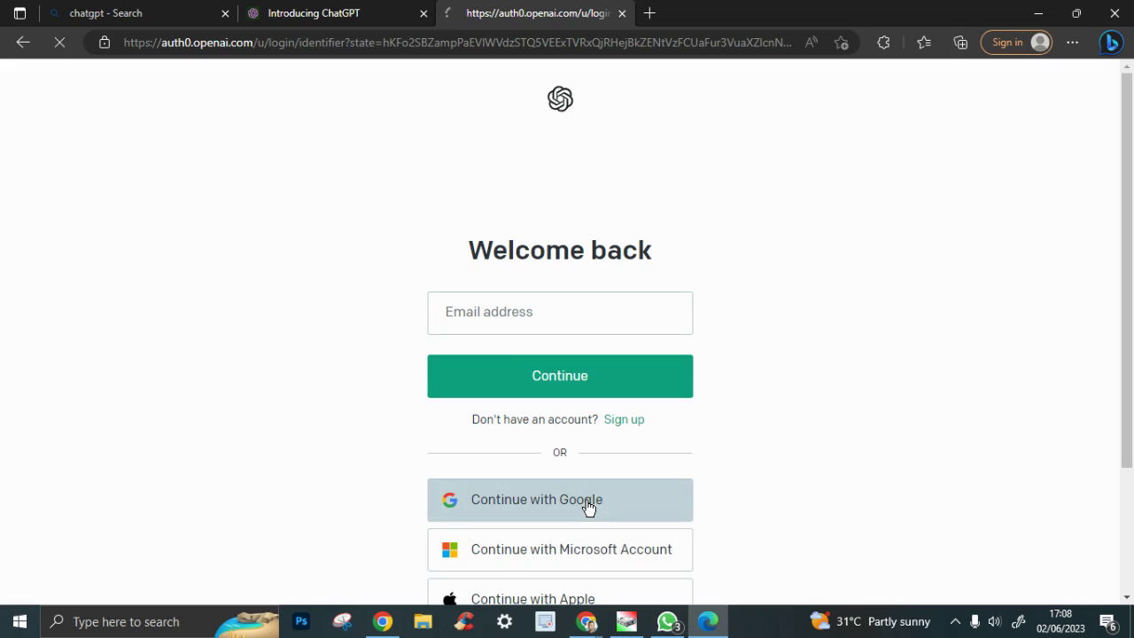
left_click(336, 13)
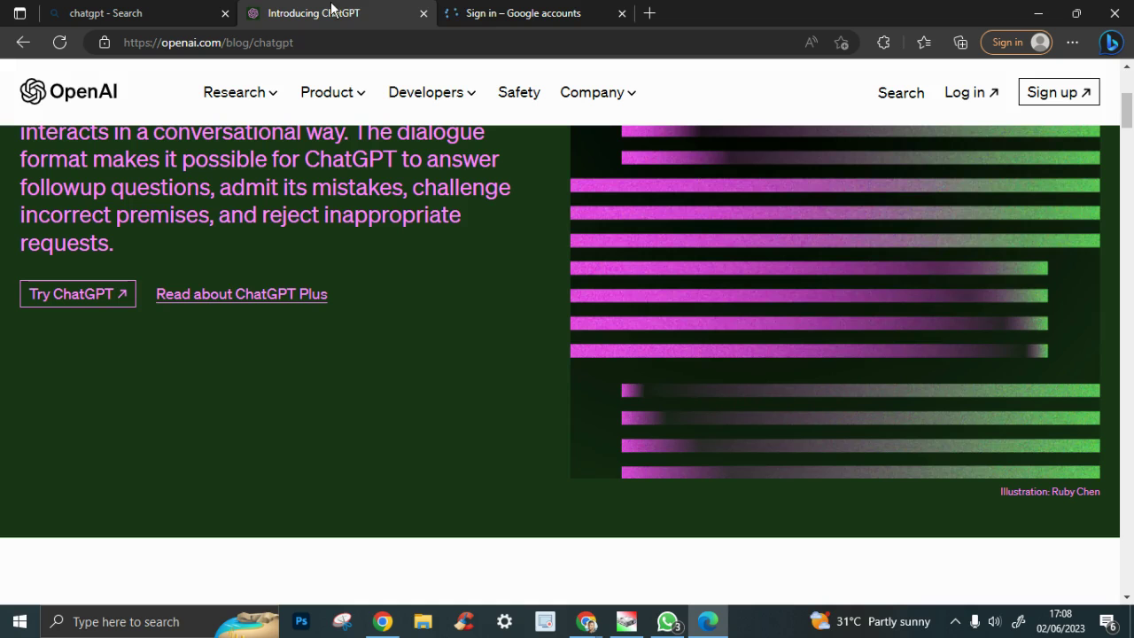
left_click(468, 20)
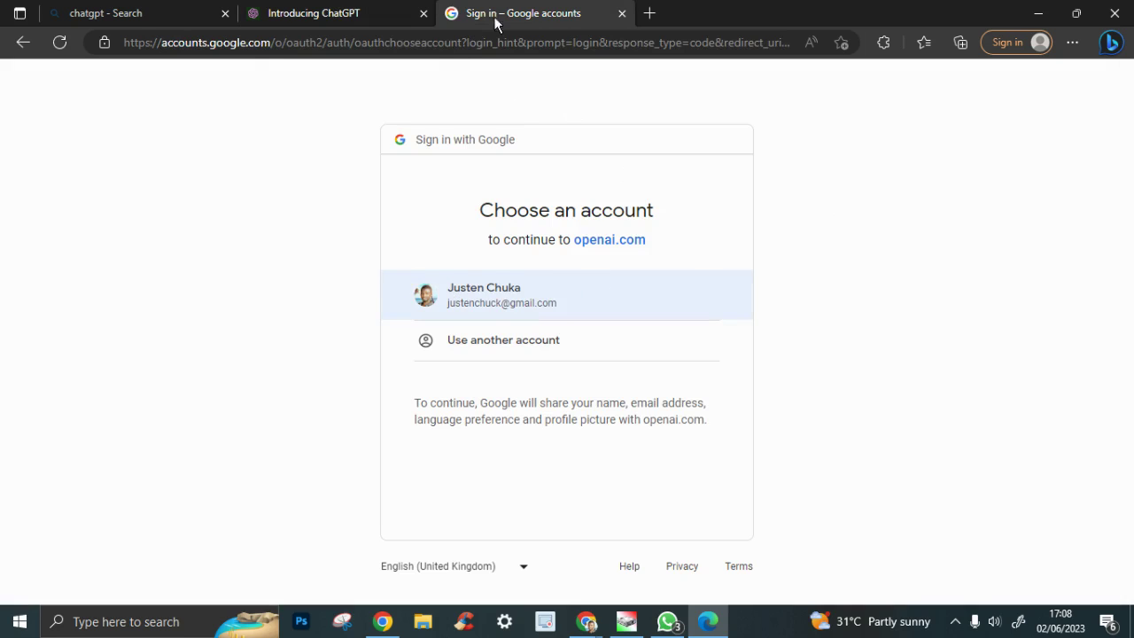
left_click(462, 294)
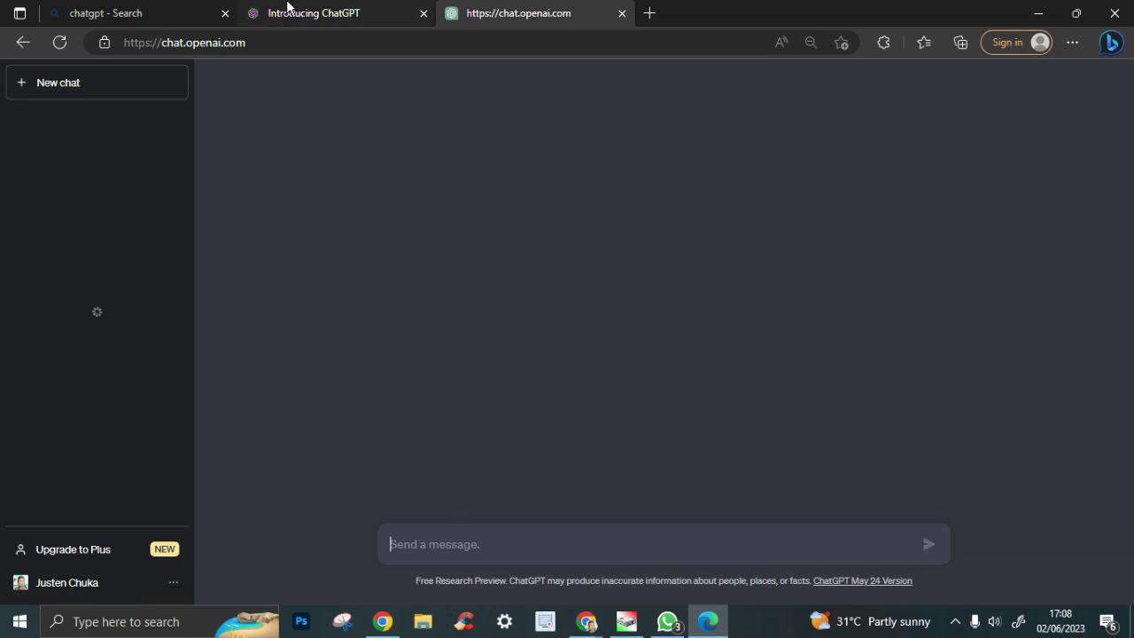
Switch to the Notion outline in Chrome and check the WORKSPACE topic under ONBOARDING
left_click(587, 621)
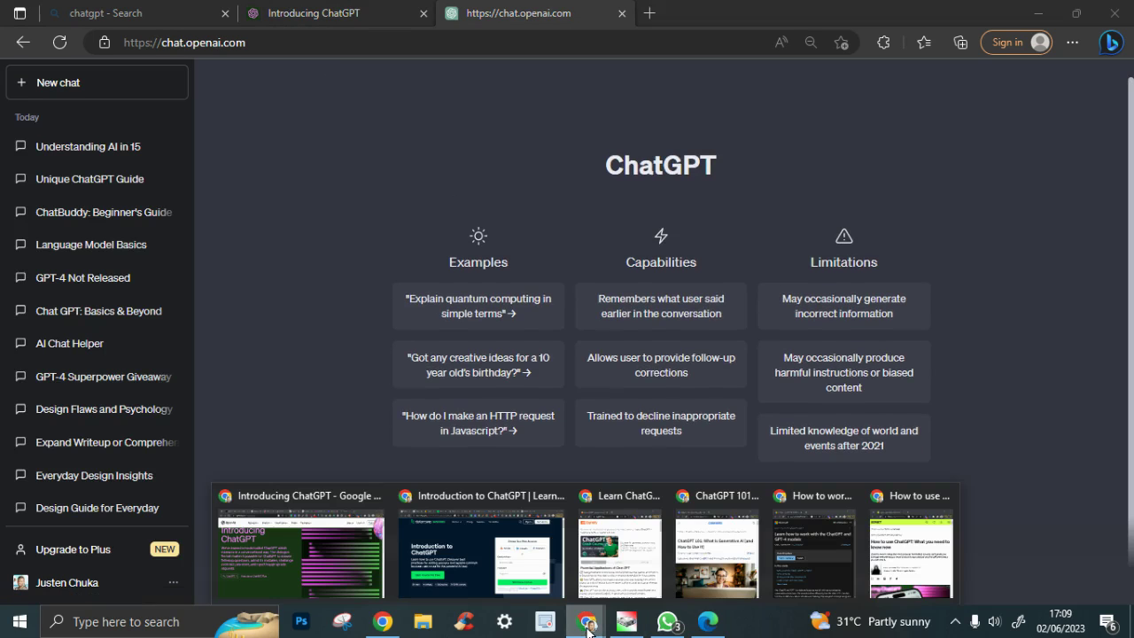
mouse_move(480, 572)
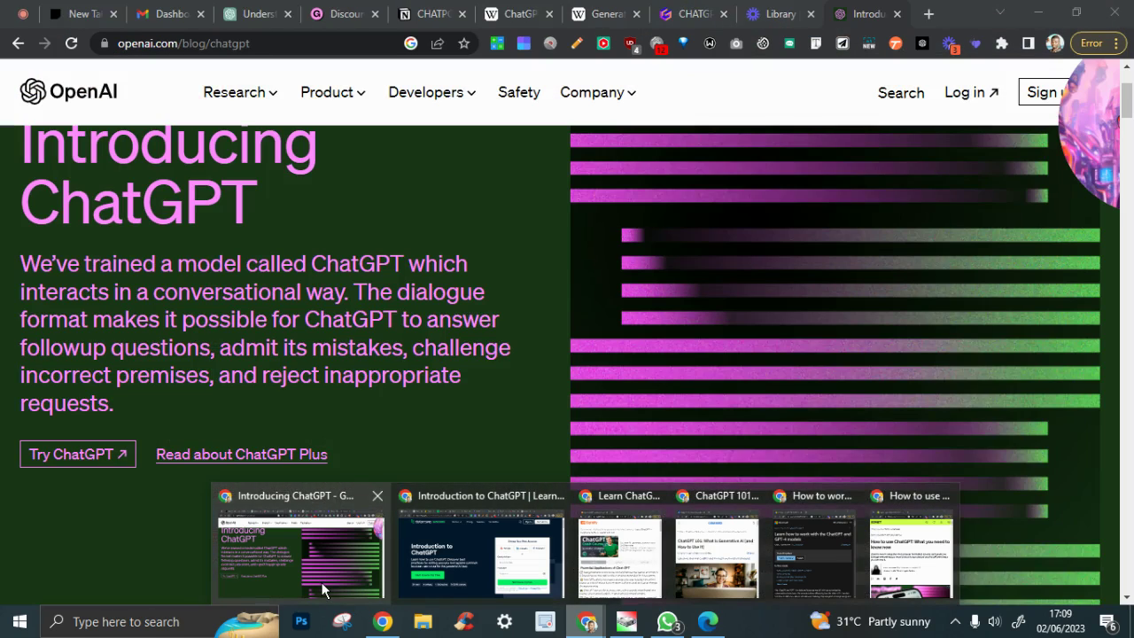
left_click(322, 582)
left_click(429, 13)
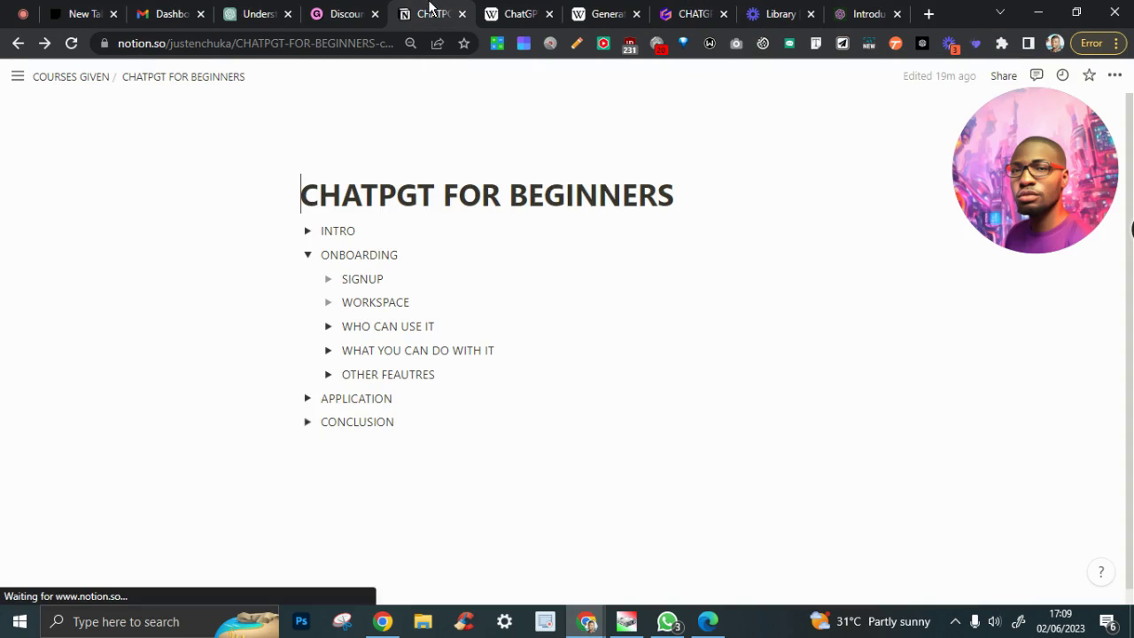
left_click(328, 305)
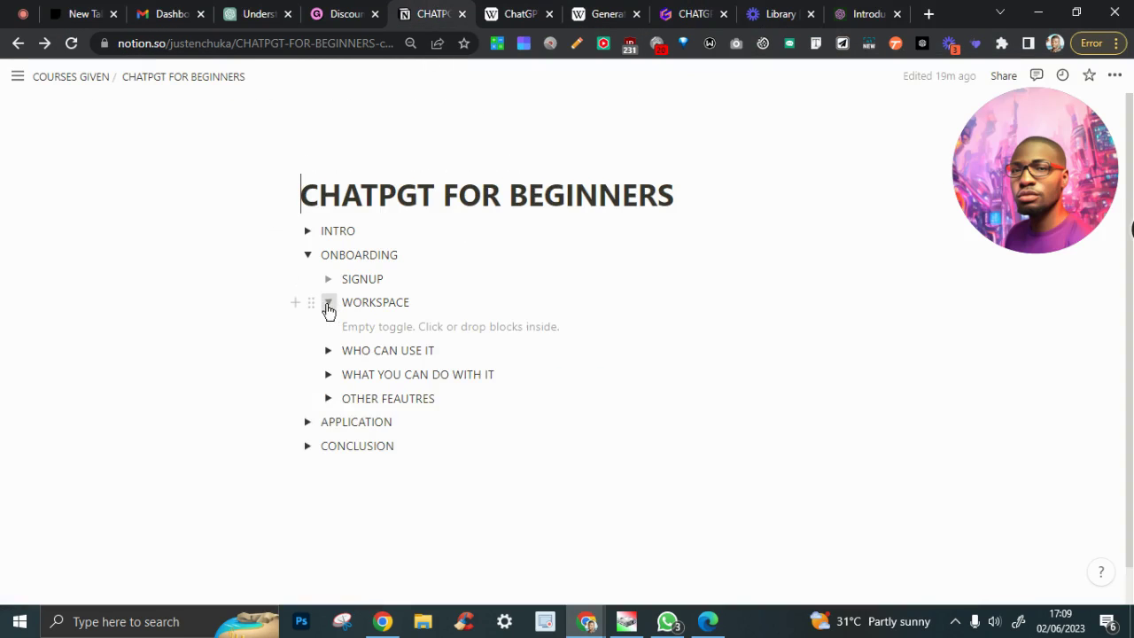
left_click(328, 305)
Switch back to ChatGPT in Microsoft Edge and review the Free and ChatGPT Plus plan comparison
left_click(708, 622)
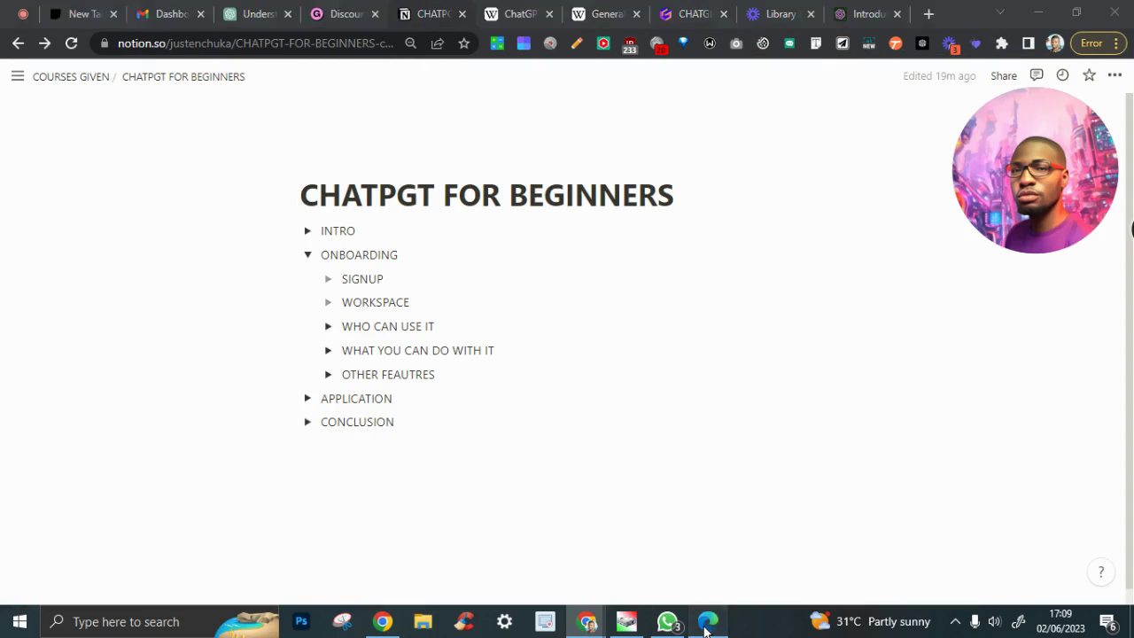
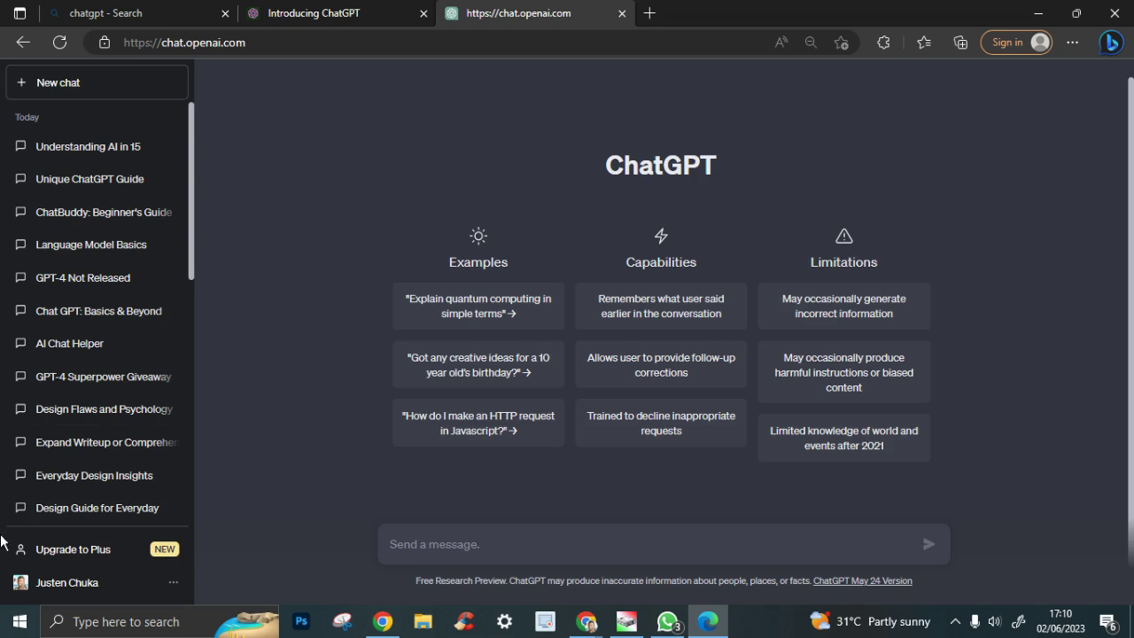
left_click(163, 553)
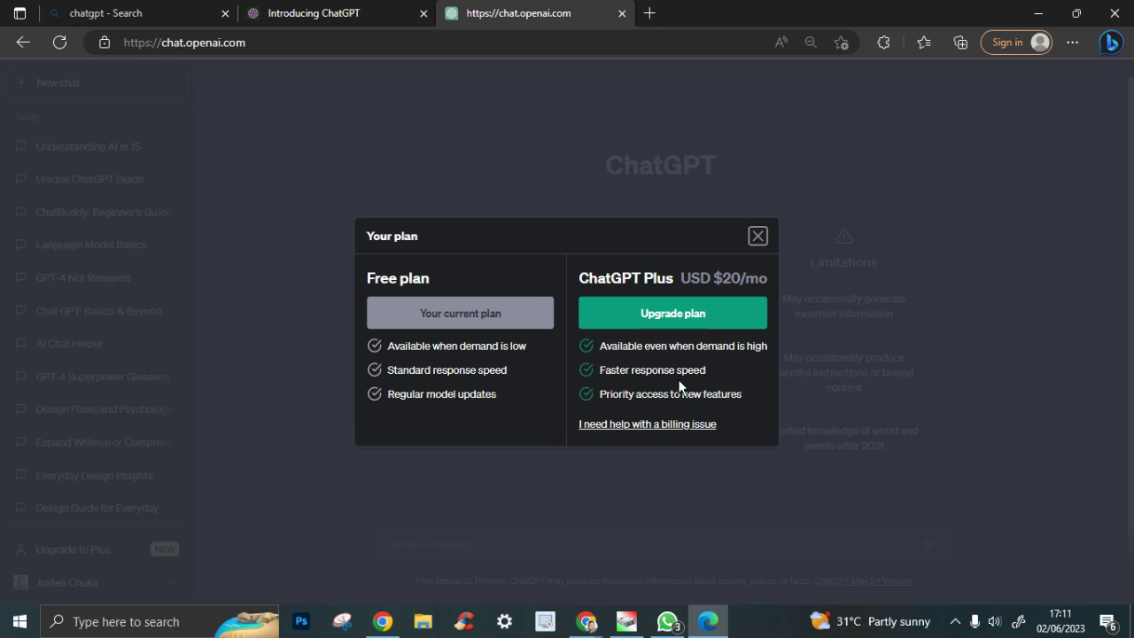
left_click(757, 237)
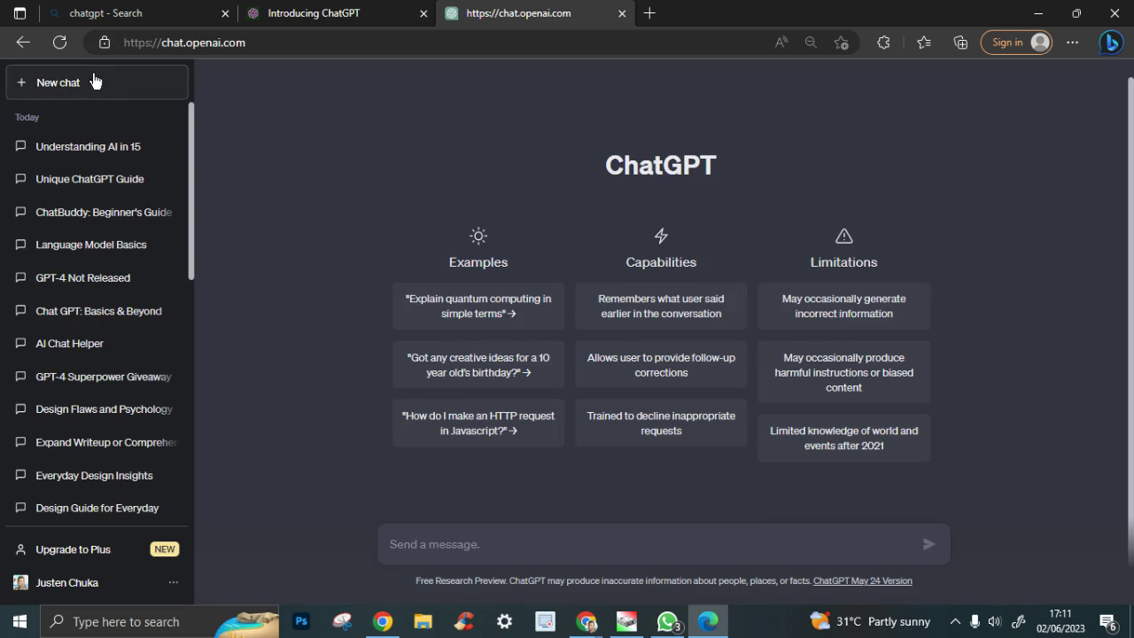
Look through the saved conversations in the ChatGPT chat history, from today's chats back to older ones
scroll(91, 324, "down", 7)
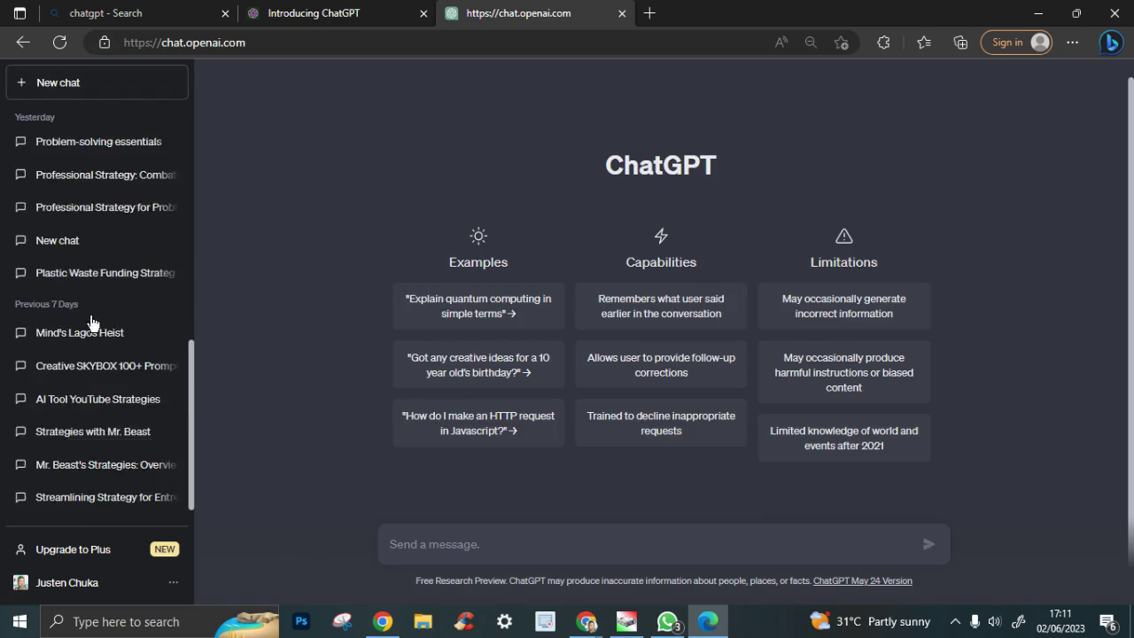
scroll(92, 321, "up", 5)
scroll(91, 319, "up", 2)
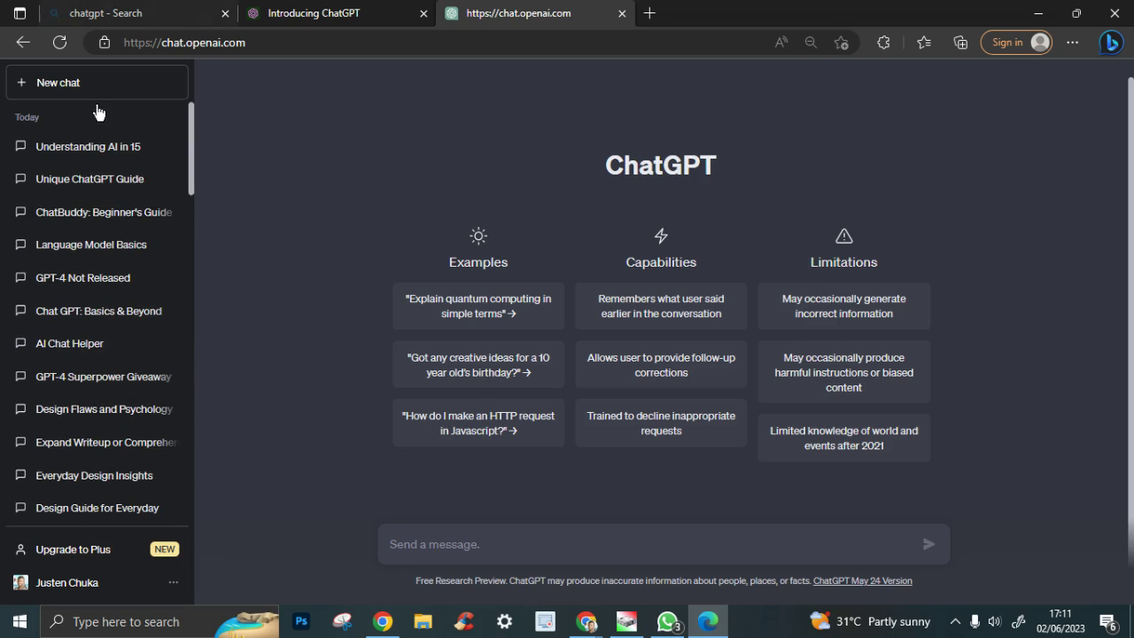
scroll(97, 372, "down", 4)
scroll(108, 302, "down", 3)
scroll(96, 248, "up", 6)
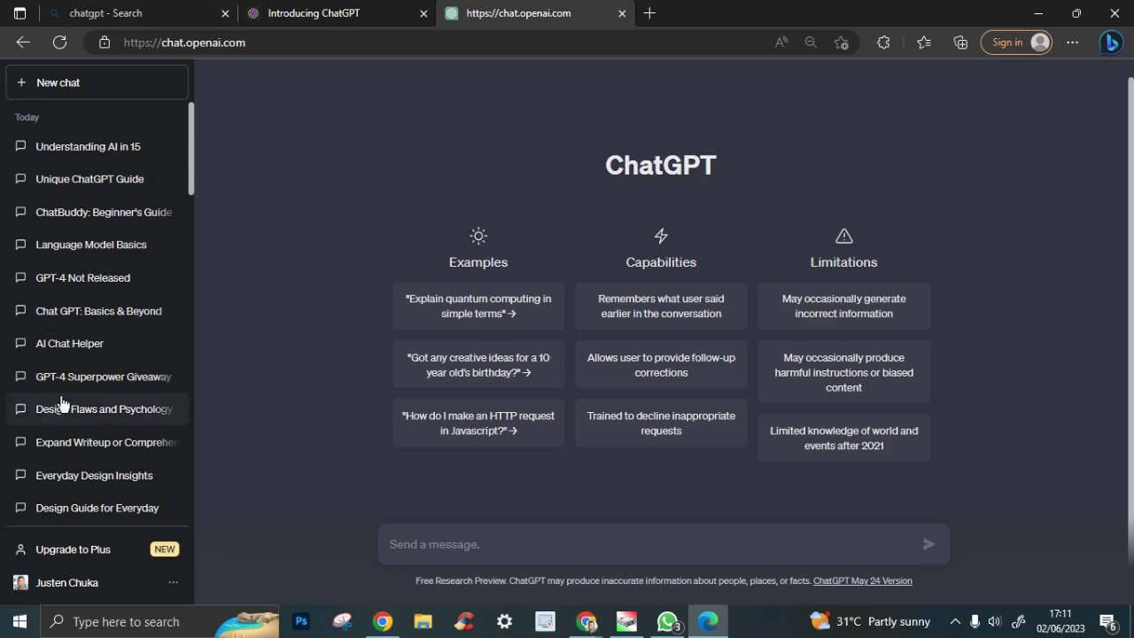
scroll(58, 395, "down", 3)
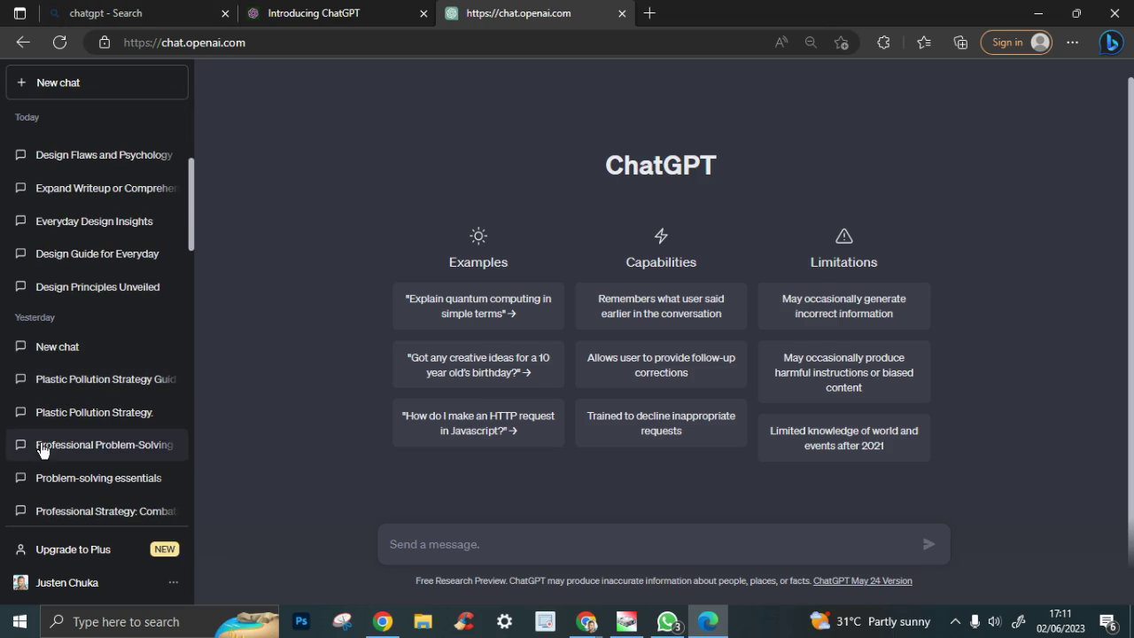
scroll(49, 416, "down", 4)
scroll(53, 390, "down", 6)
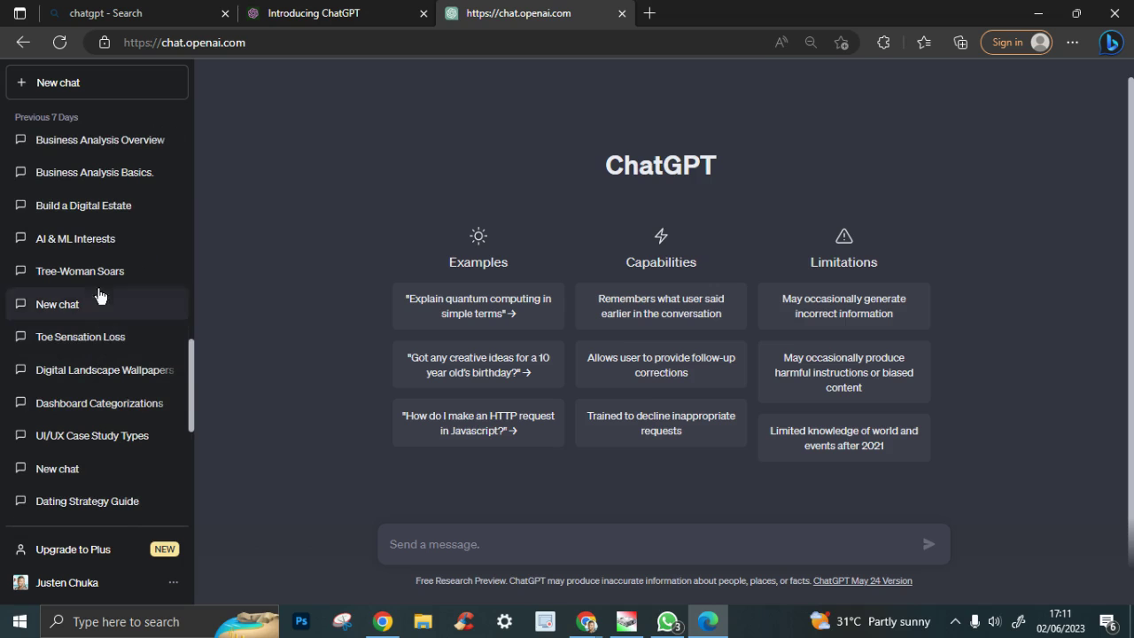
scroll(97, 359, "down", 4)
scroll(106, 492, "up", 10)
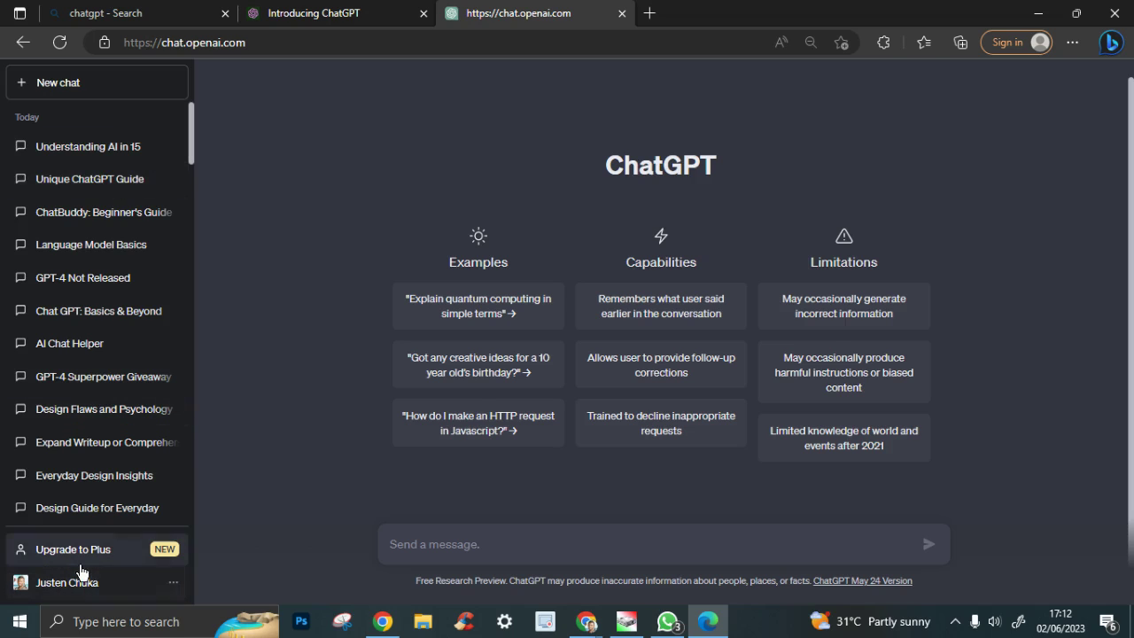
Open the ChatGPT settings and review the theme choices and the data controls
left_click(174, 592)
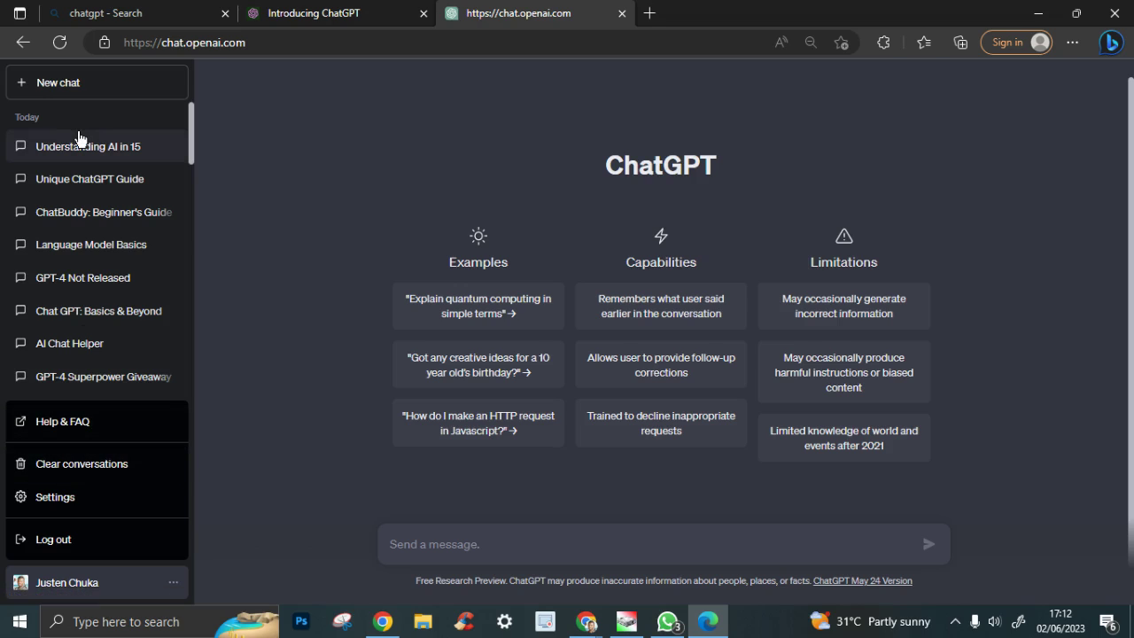
left_click(55, 497)
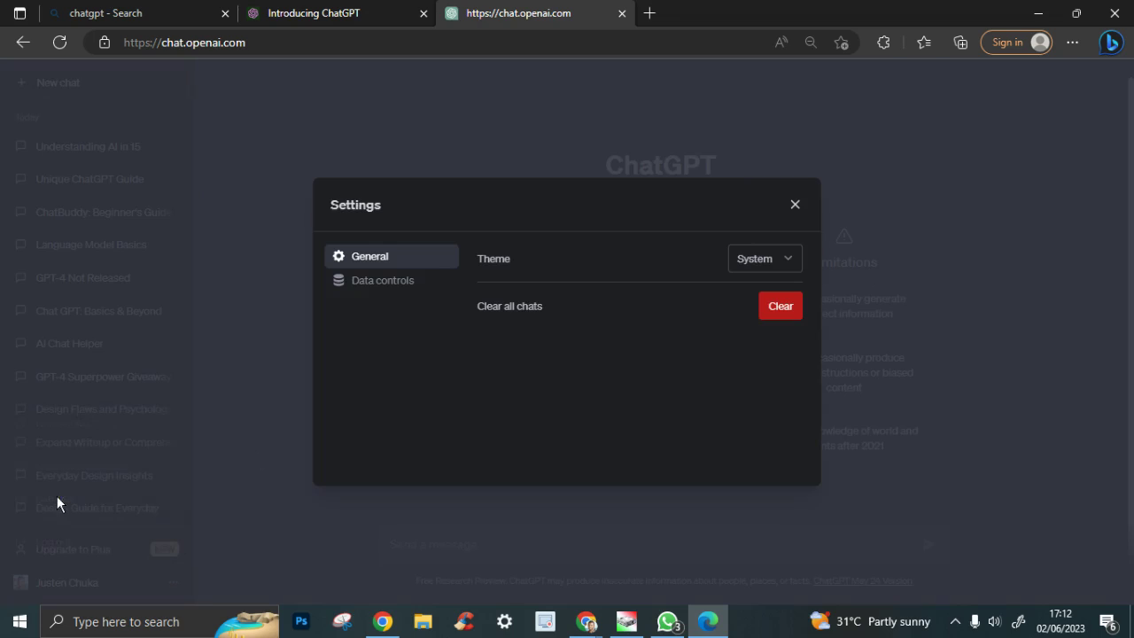
left_click(790, 265)
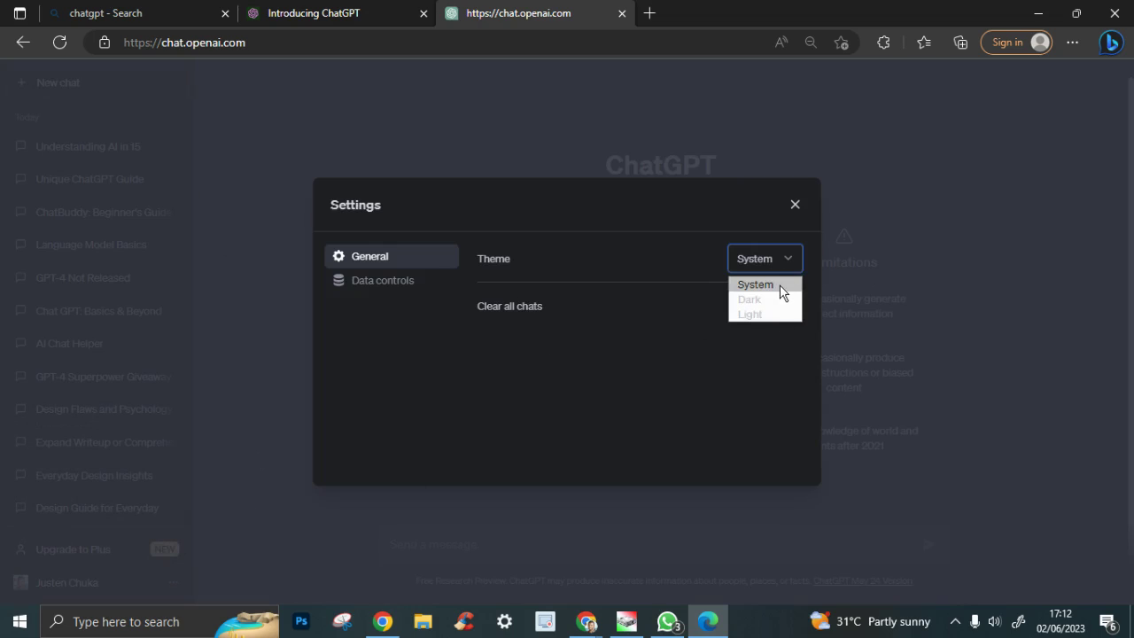
left_click(597, 407)
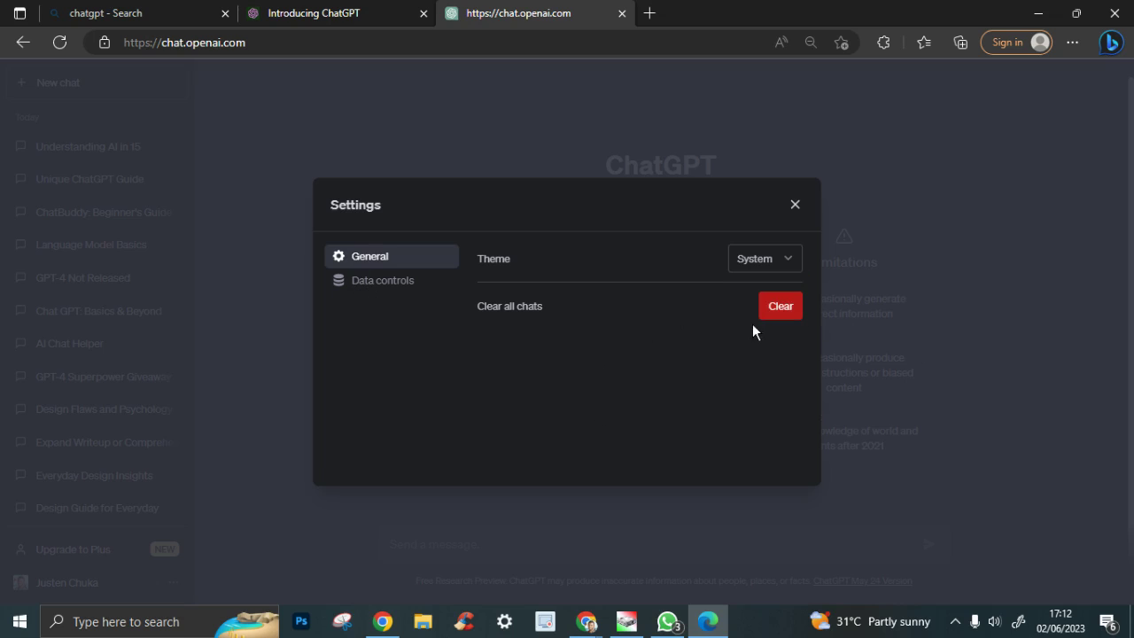
left_click(385, 291)
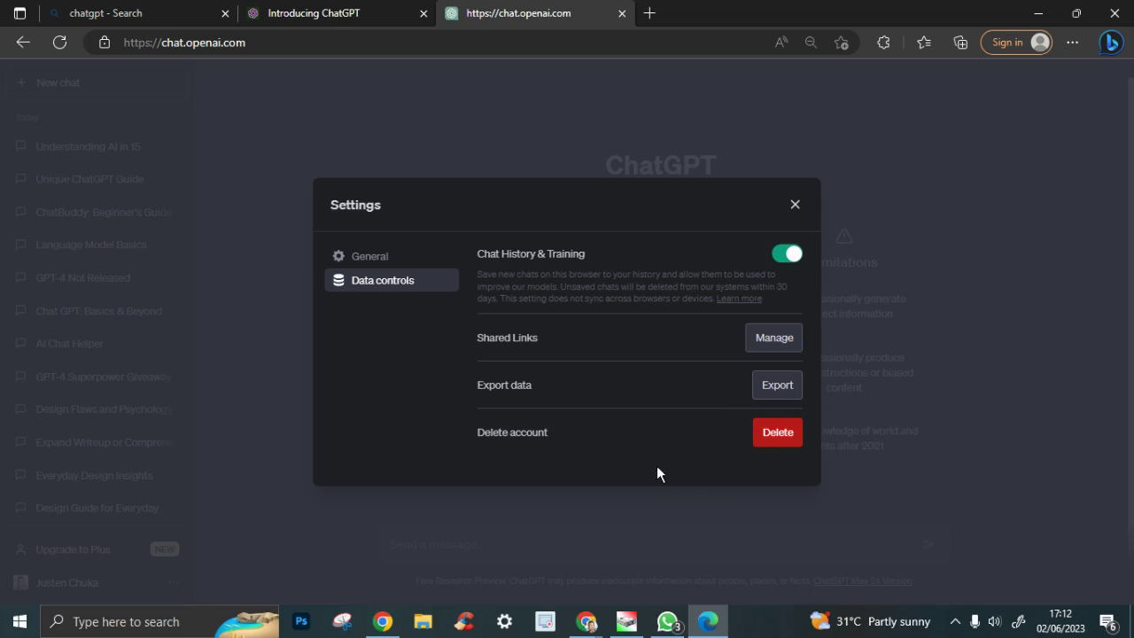
Return to the General settings, close the settings and glance through the chat history
left_click(385, 257)
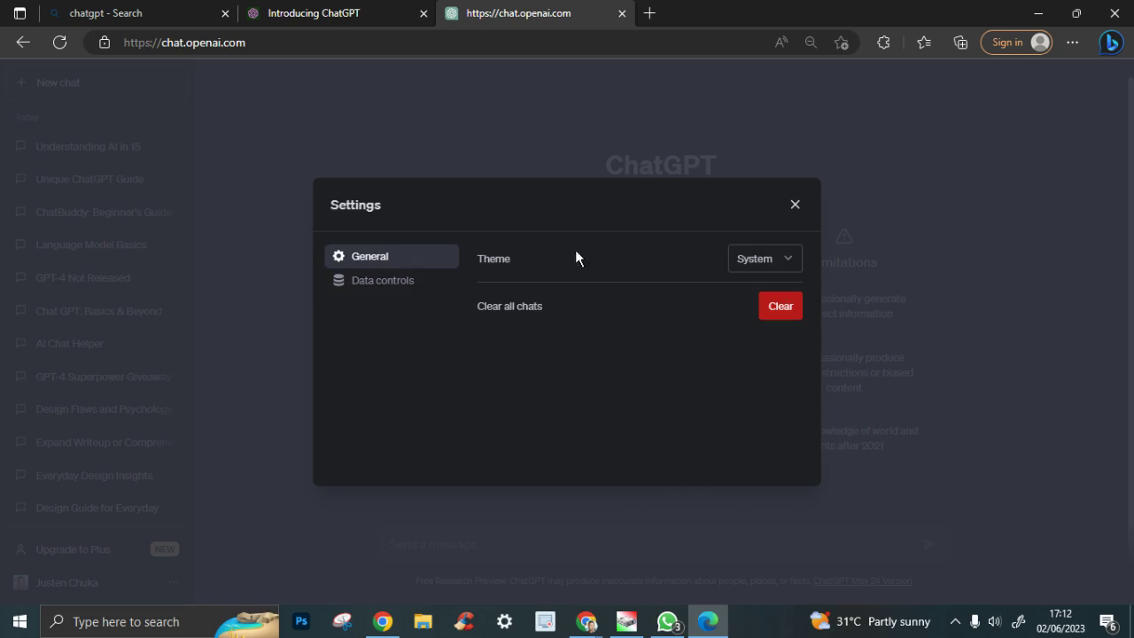
left_click(795, 204)
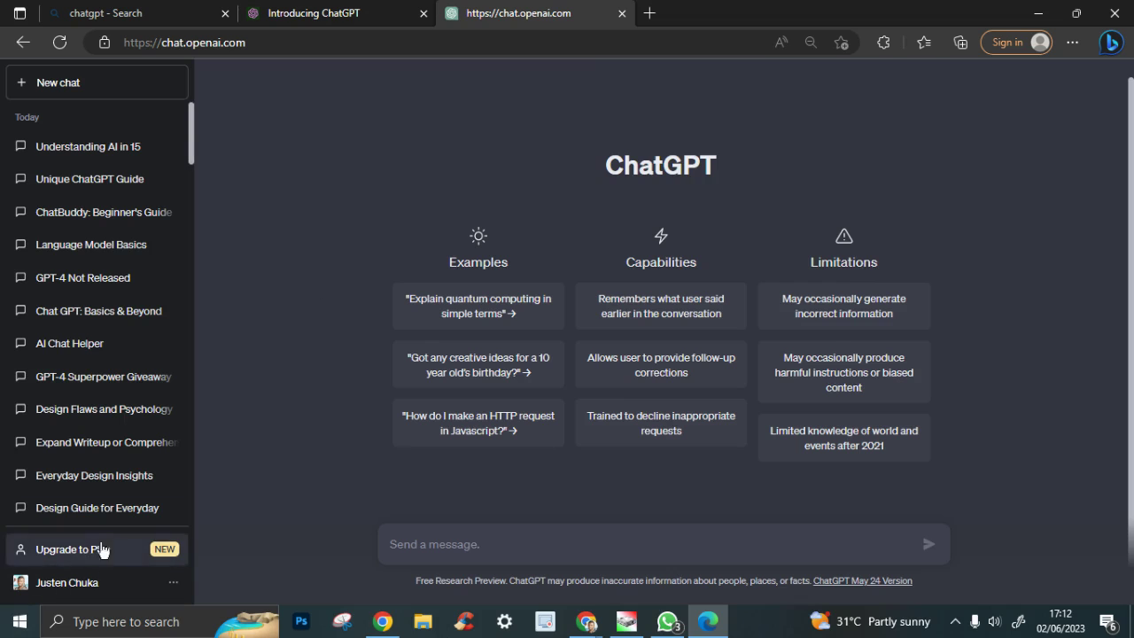
scroll(83, 406, "down", 4)
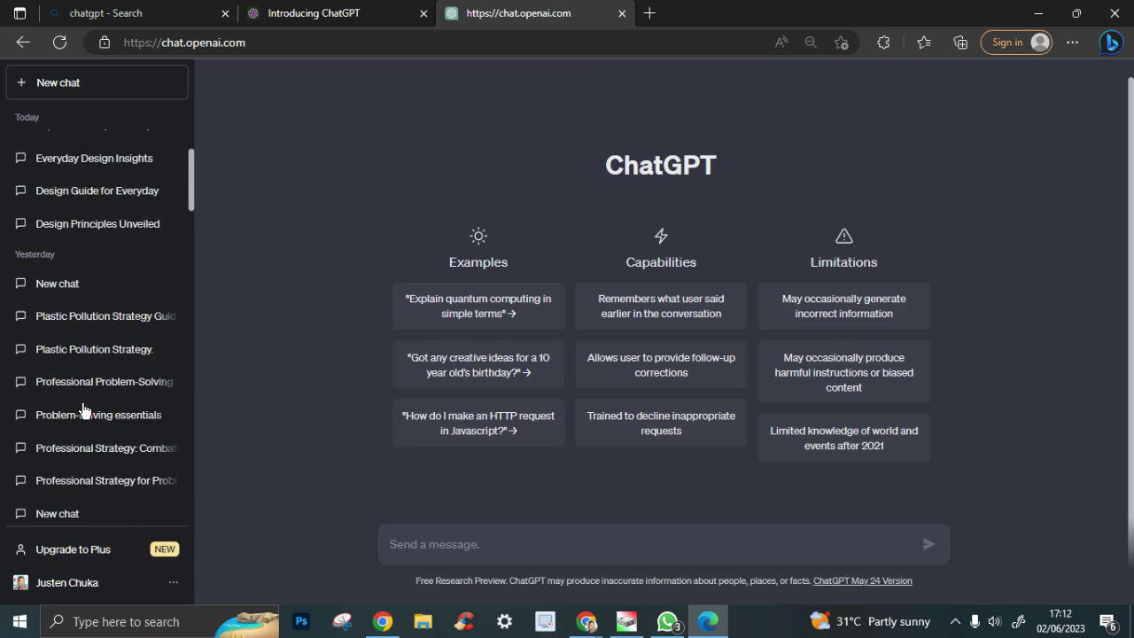
scroll(82, 407, "up", 3)
scroll(82, 408, "up", 1)
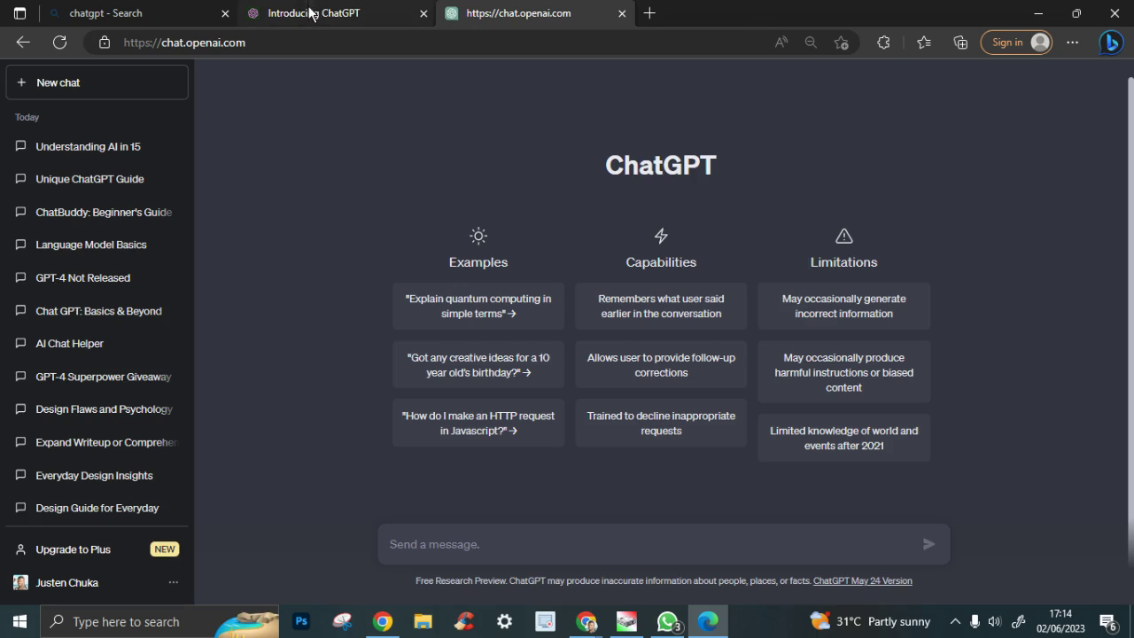
Switch to the Notion outline in Chrome and read the WHO CAN USE IT topic under ONBOARDING
left_click(592, 628)
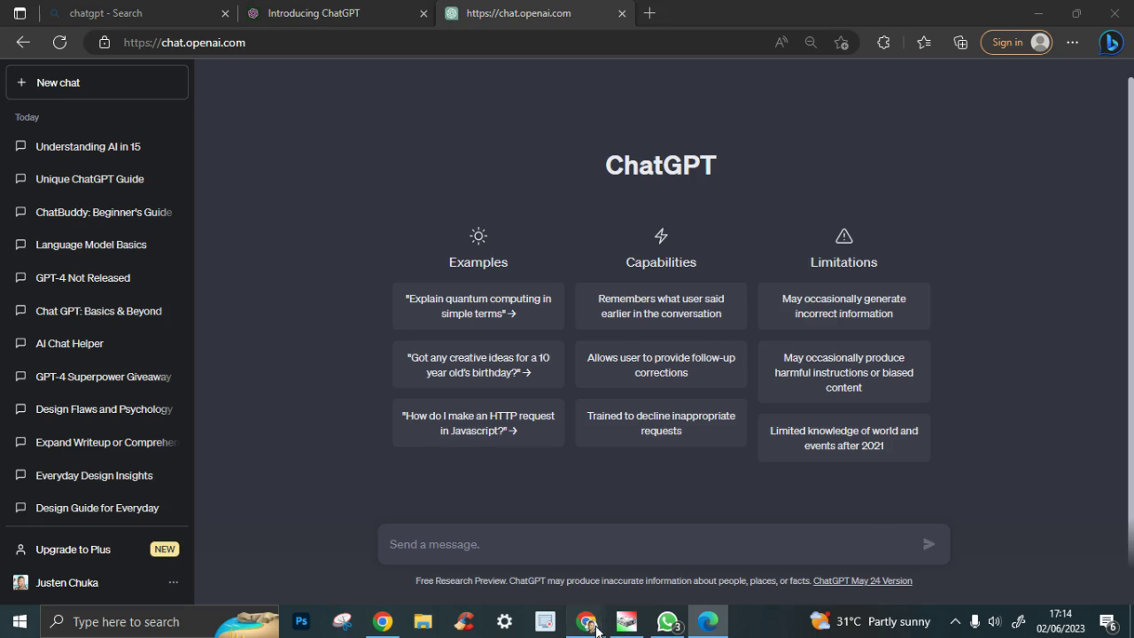
left_click(321, 574)
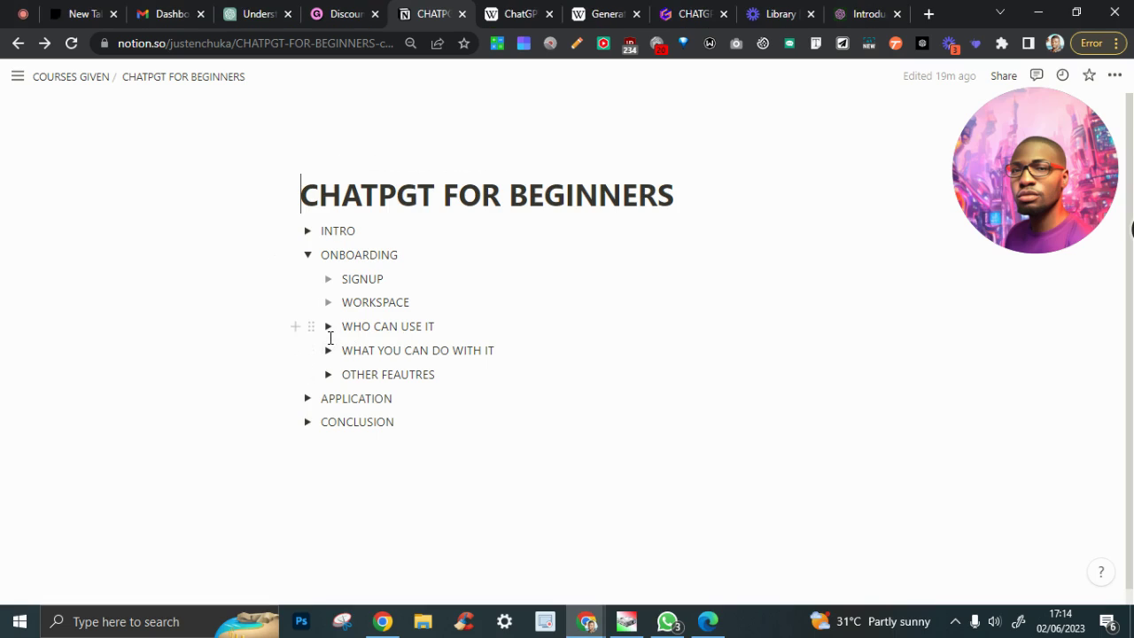
left_click(329, 329)
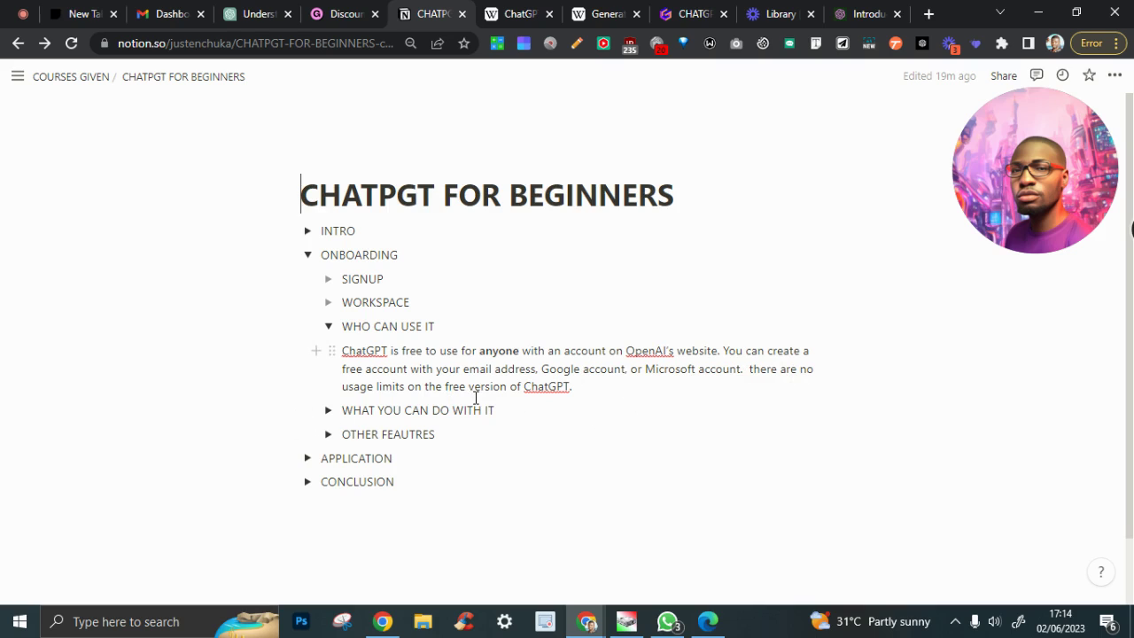
left_click(328, 326)
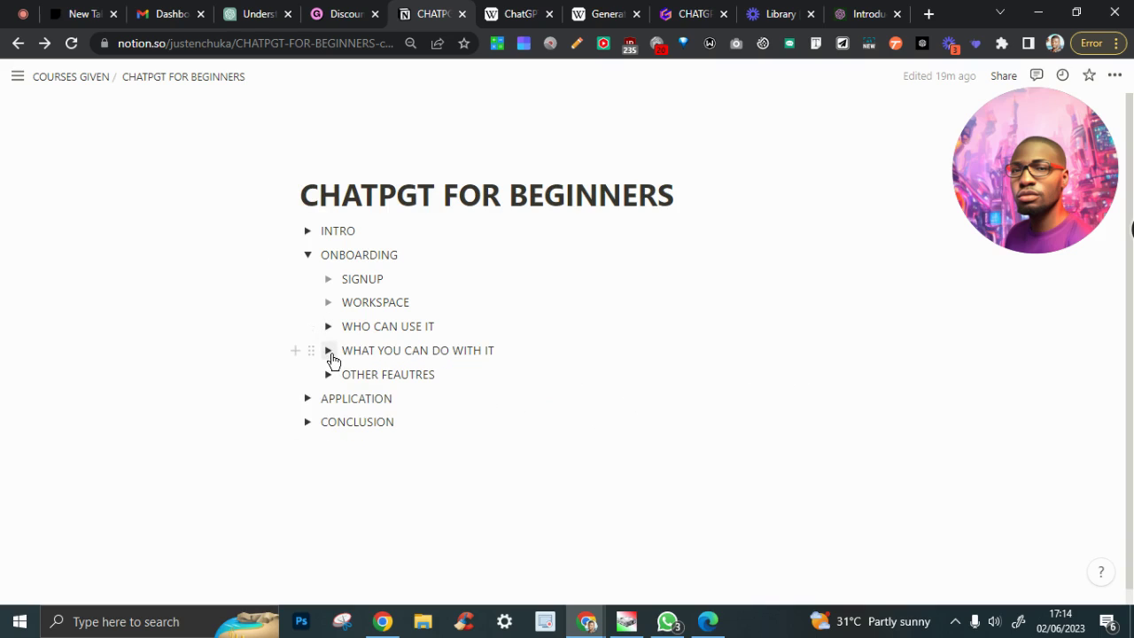
Expand WHAT YOU CAN DO WITH IT and review its categories, including the points under Information and Knowledge
left_click(330, 351)
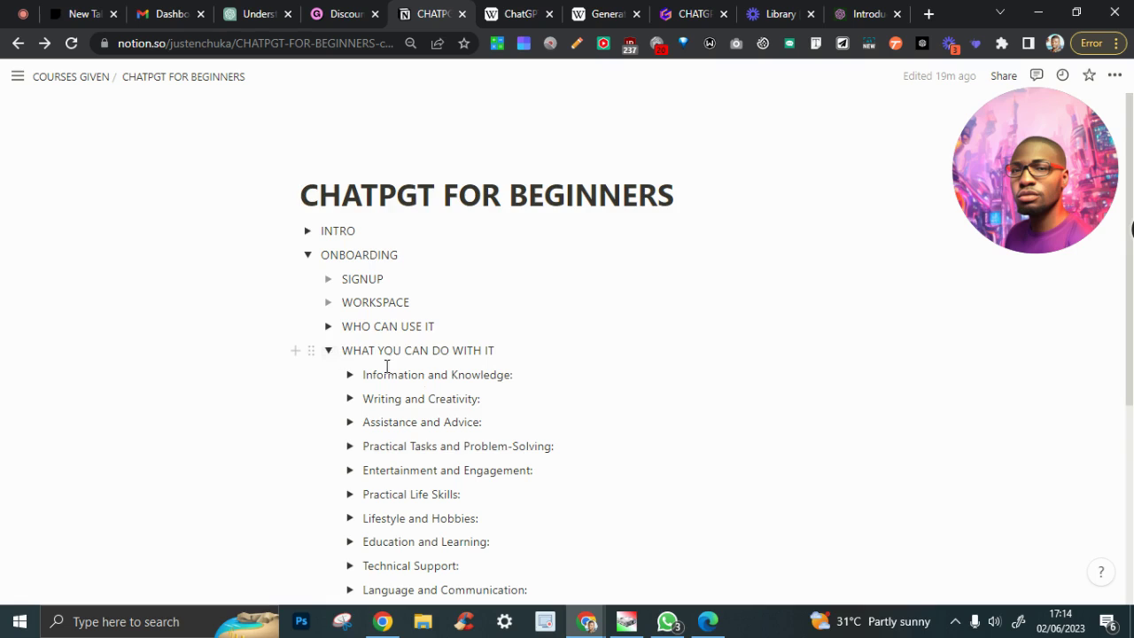
scroll(484, 391, "down", 1)
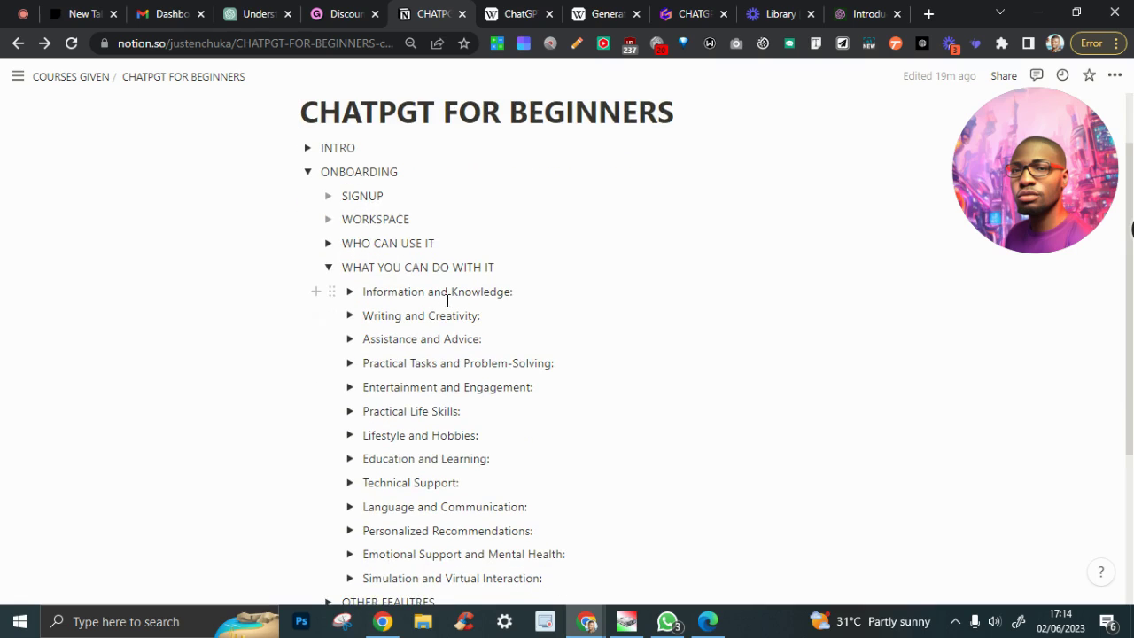
scroll(468, 311, "down", 1)
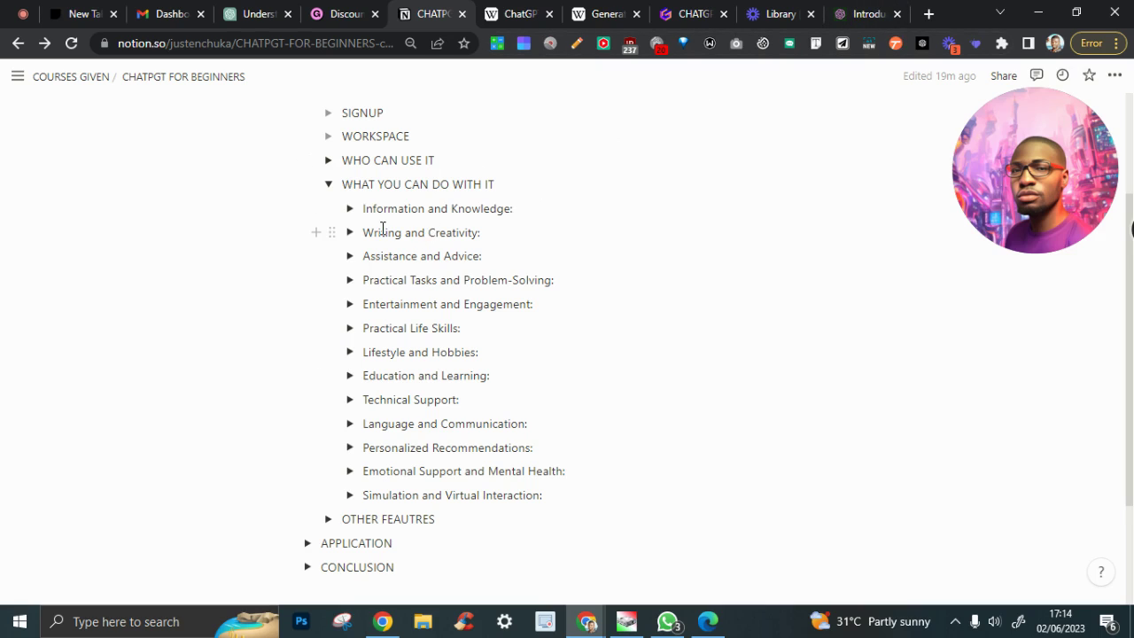
left_click(351, 210)
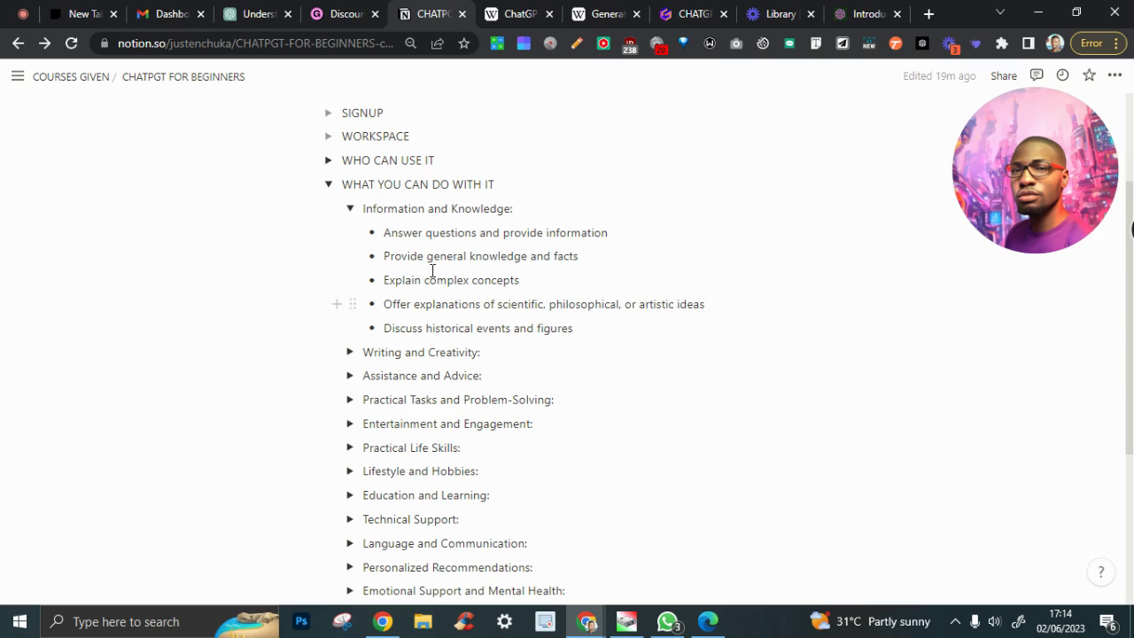
scroll(439, 381, "down", 3)
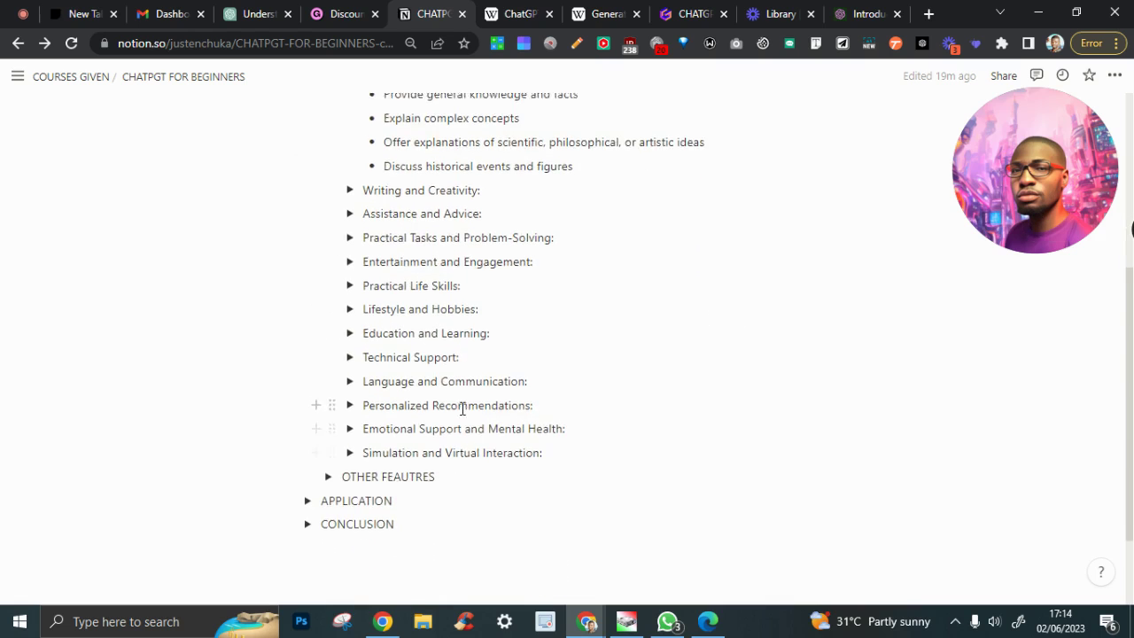
scroll(463, 403, "up", 5)
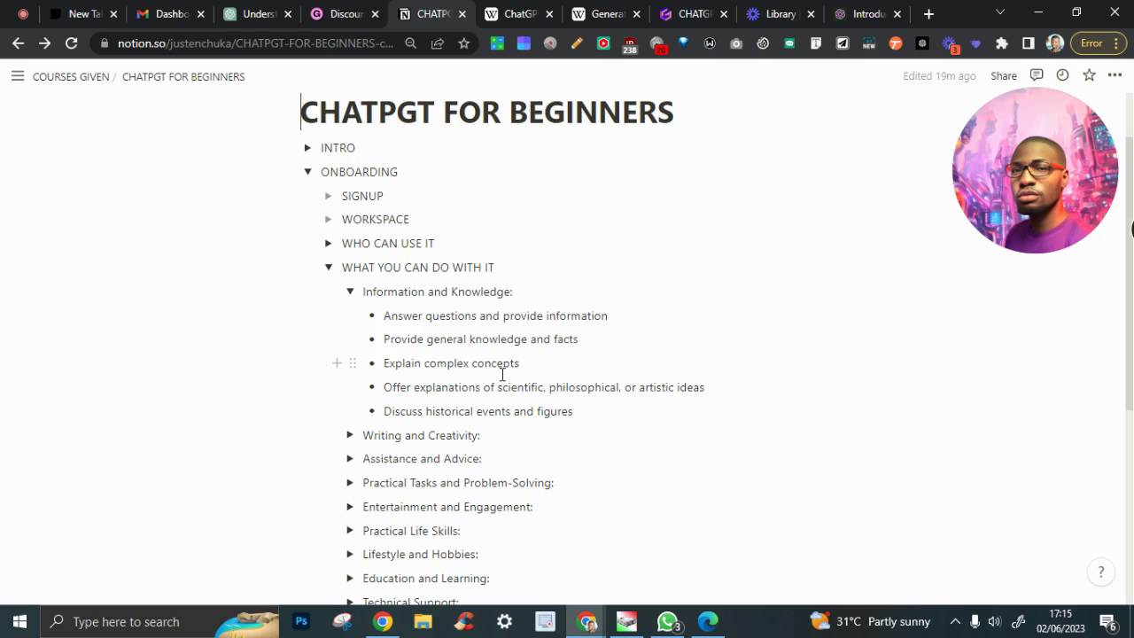
Select the "Explain complex concepts" bullet under Information and Knowledge
left_click_drag(385, 365, 594, 355)
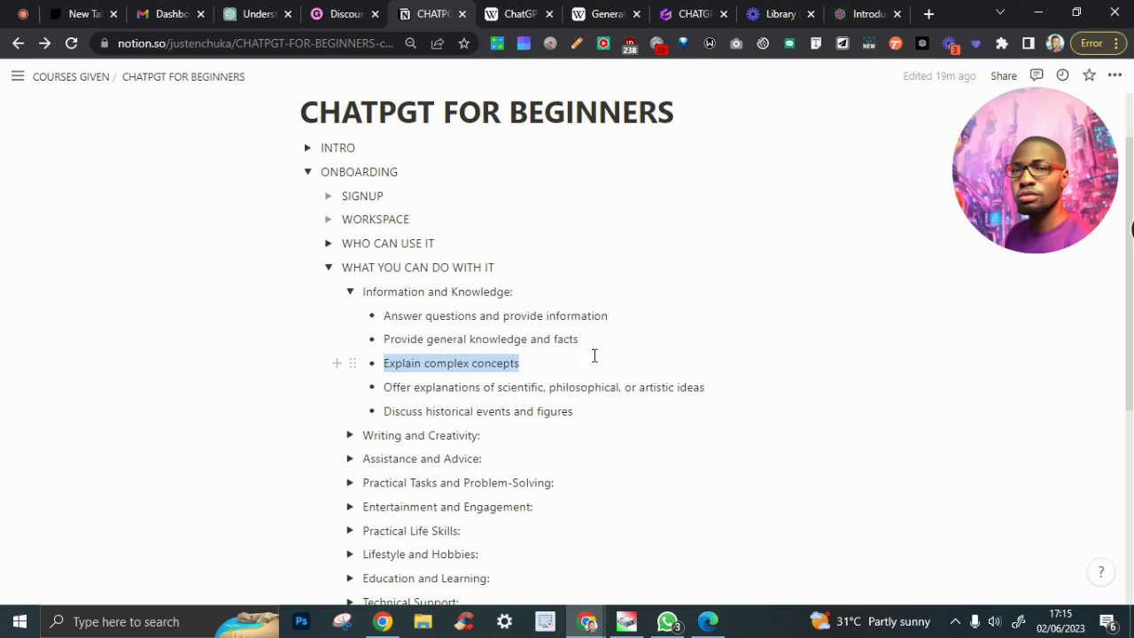
right_click(483, 371)
left_click(546, 190)
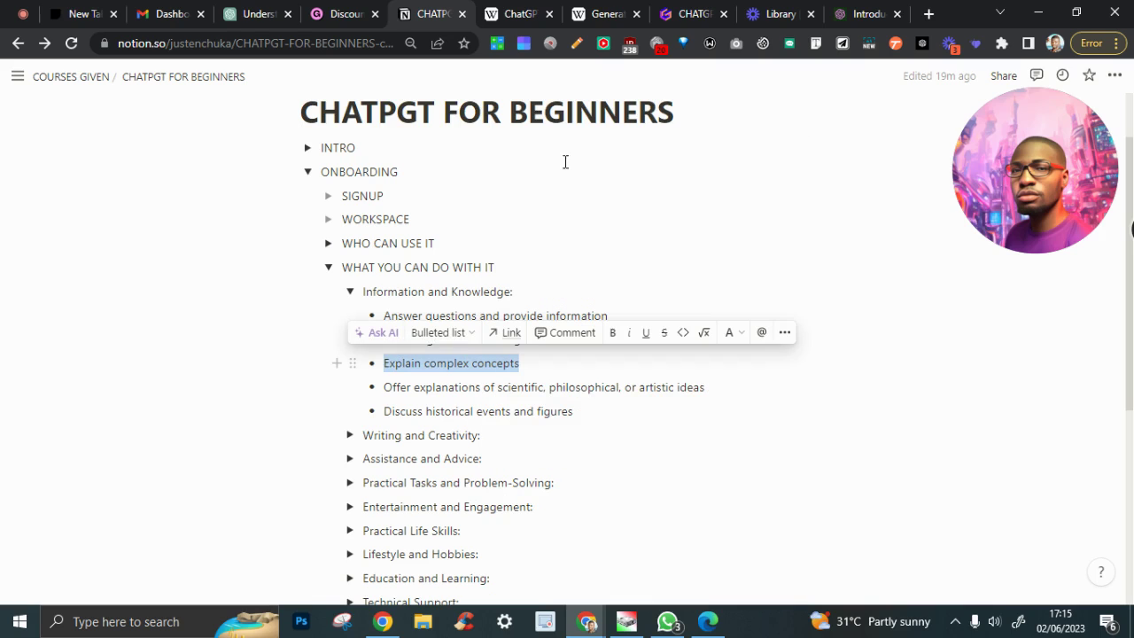
Switch to ChatGPT in Microsoft Edge and send the prompt "give me a complex concept"
left_click(707, 621)
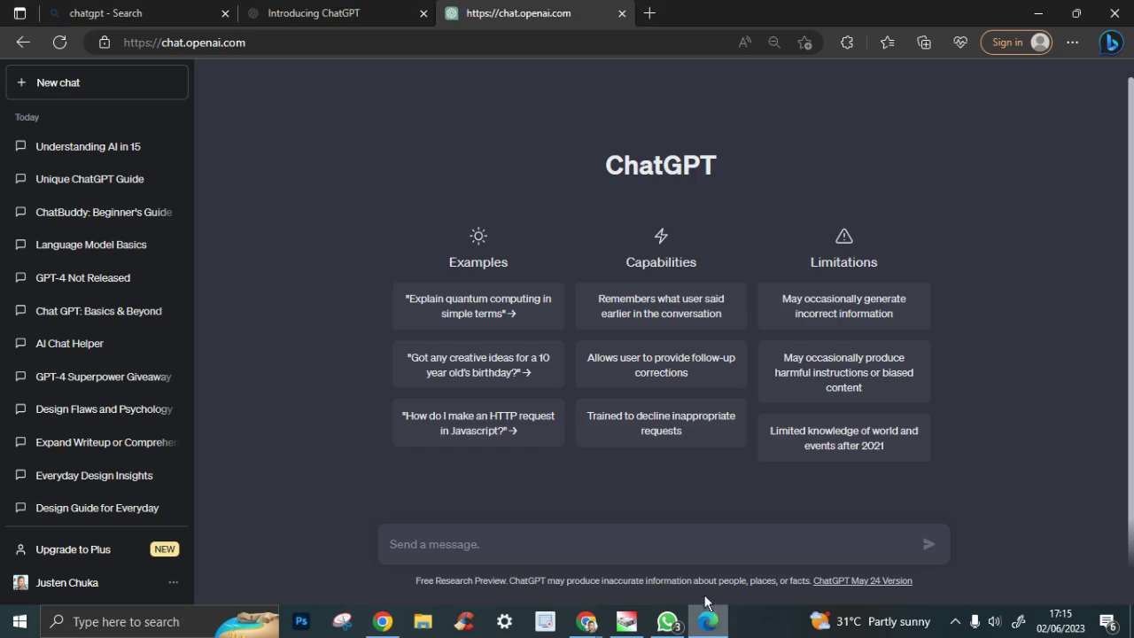
left_click(568, 543)
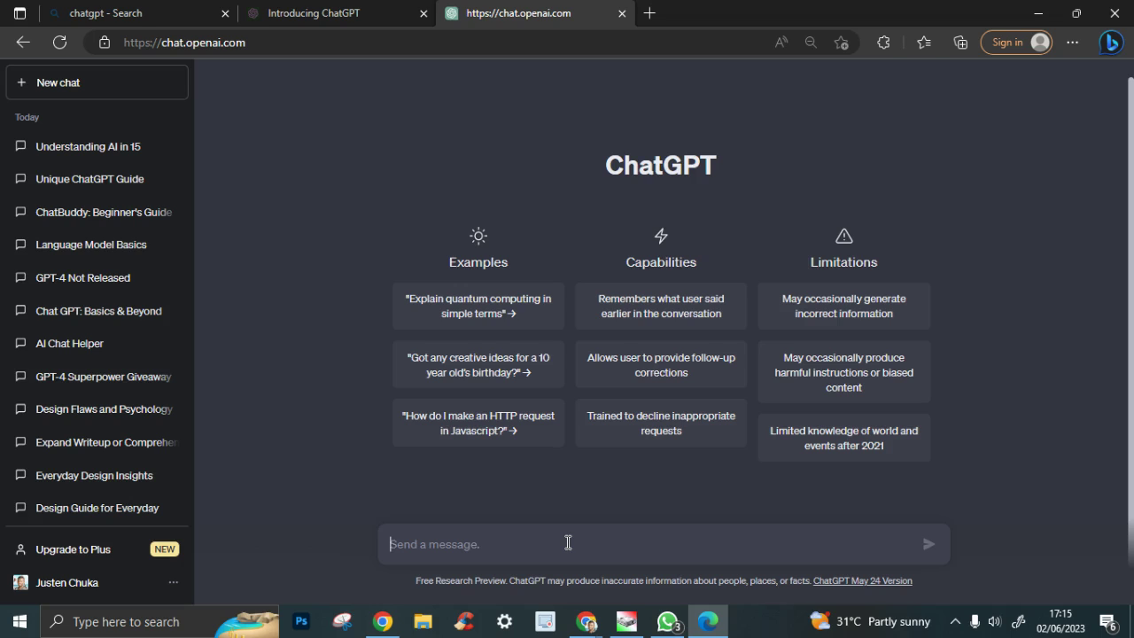
type("giv")
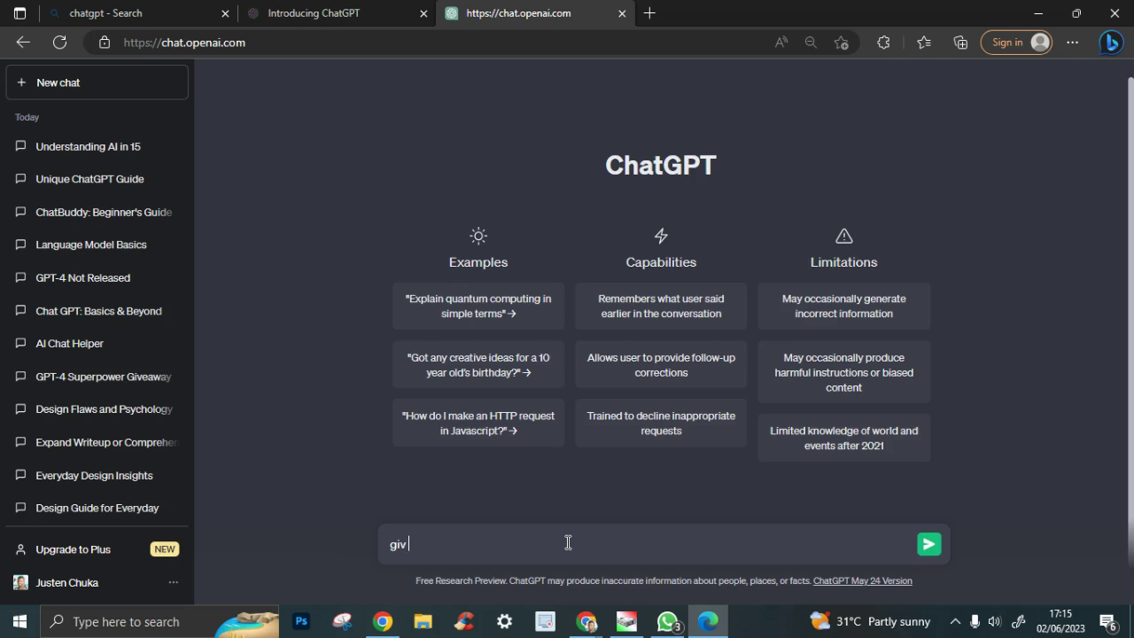
type("e m a")
type("e ")
type("a complex ")
type("concept")
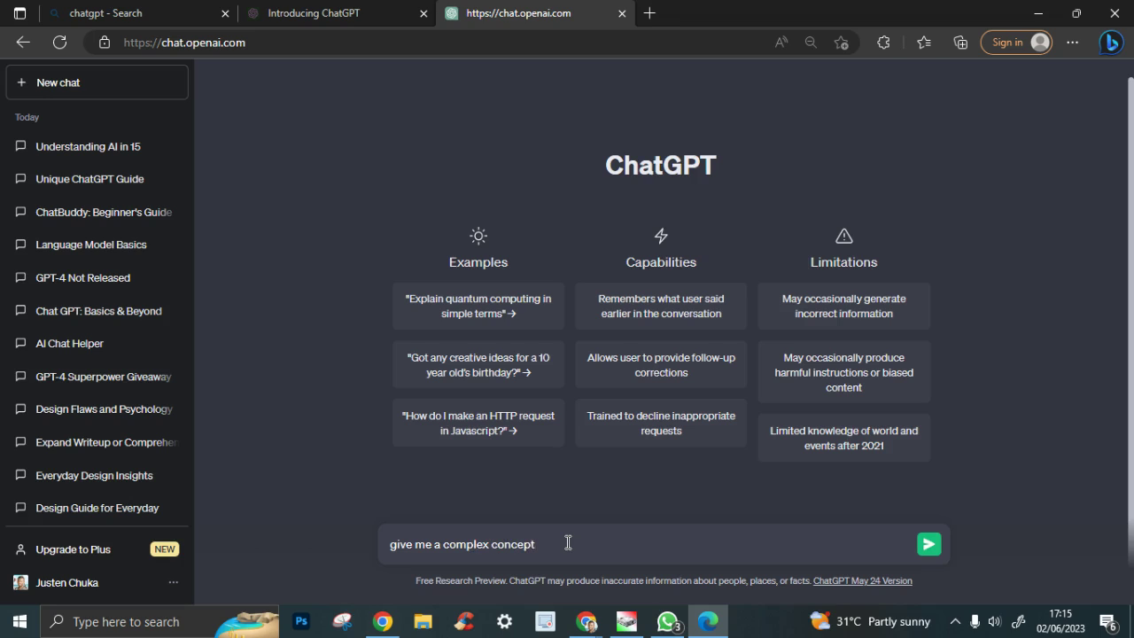
key("Return")
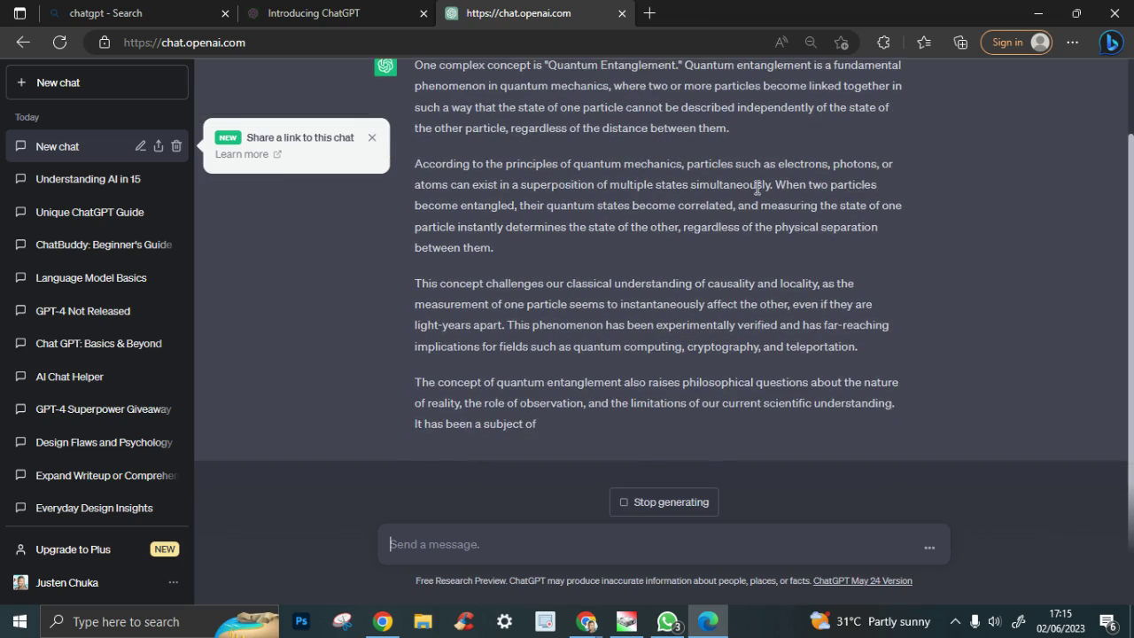
Look over the answer, send the follow-up prompt "give 20" and stop its response while it is generating
scroll(760, 185, "up", 1)
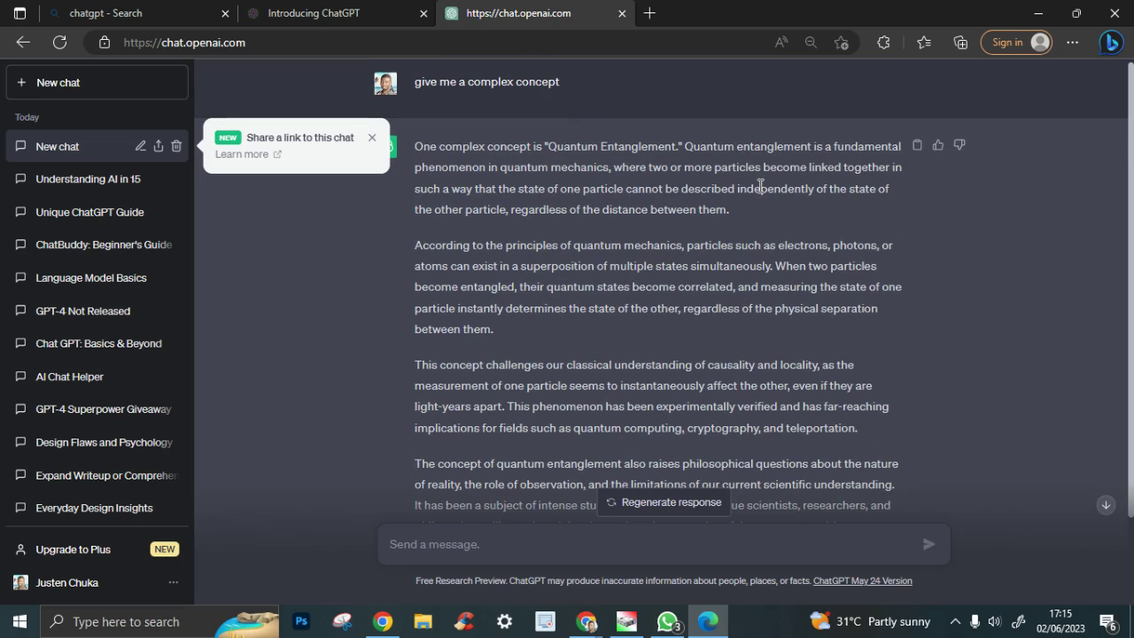
scroll(761, 186, "down", 2)
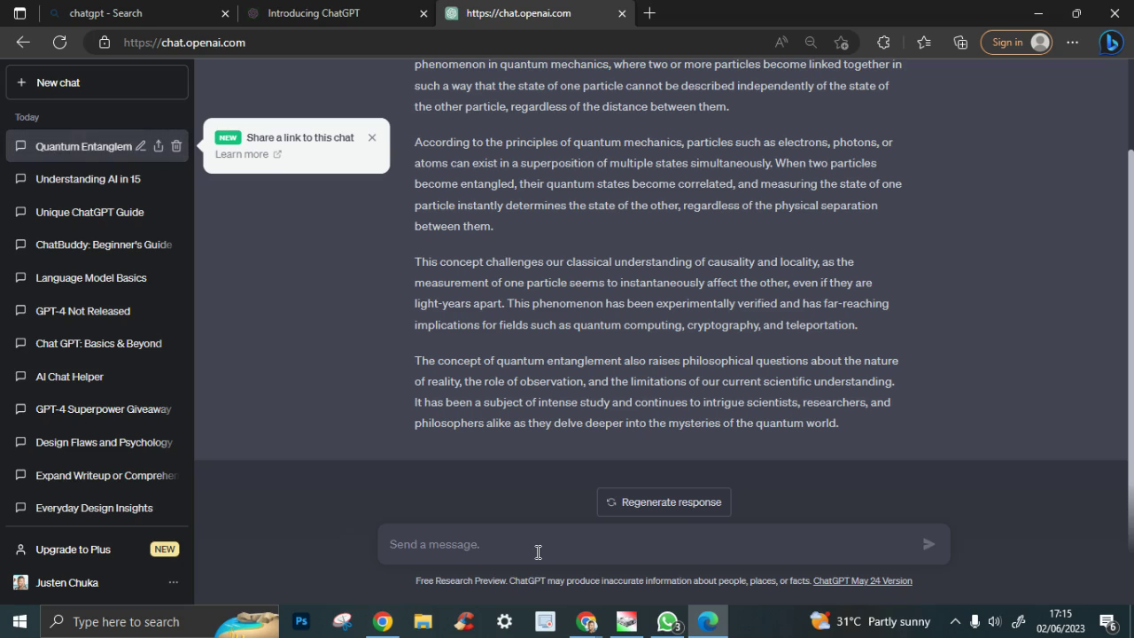
type("g")
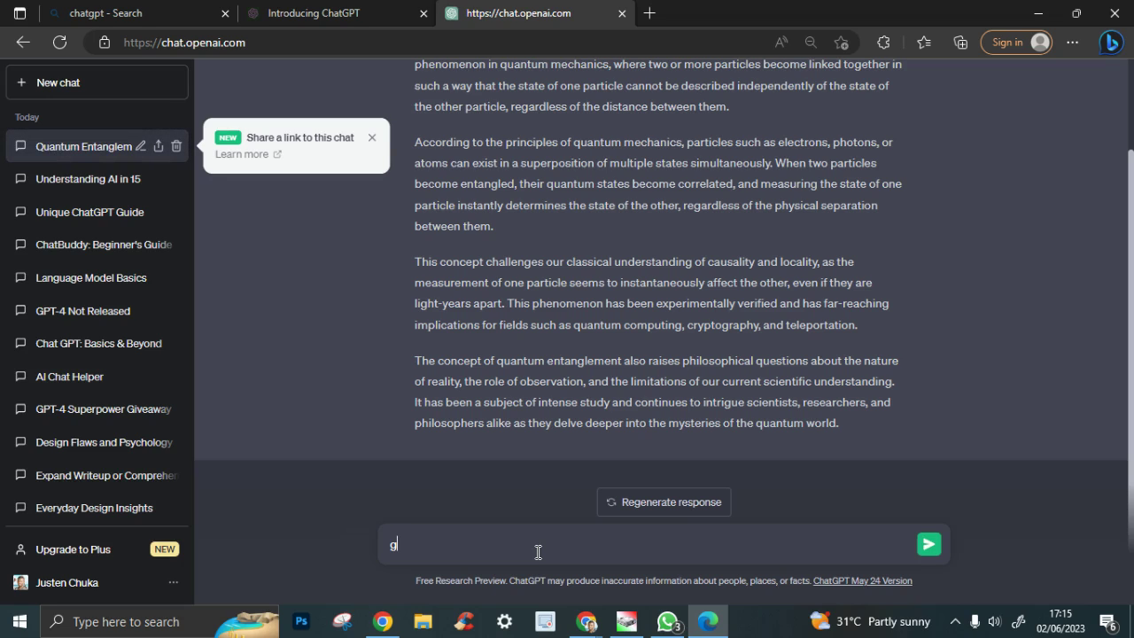
type("ive 20")
left_click(929, 547)
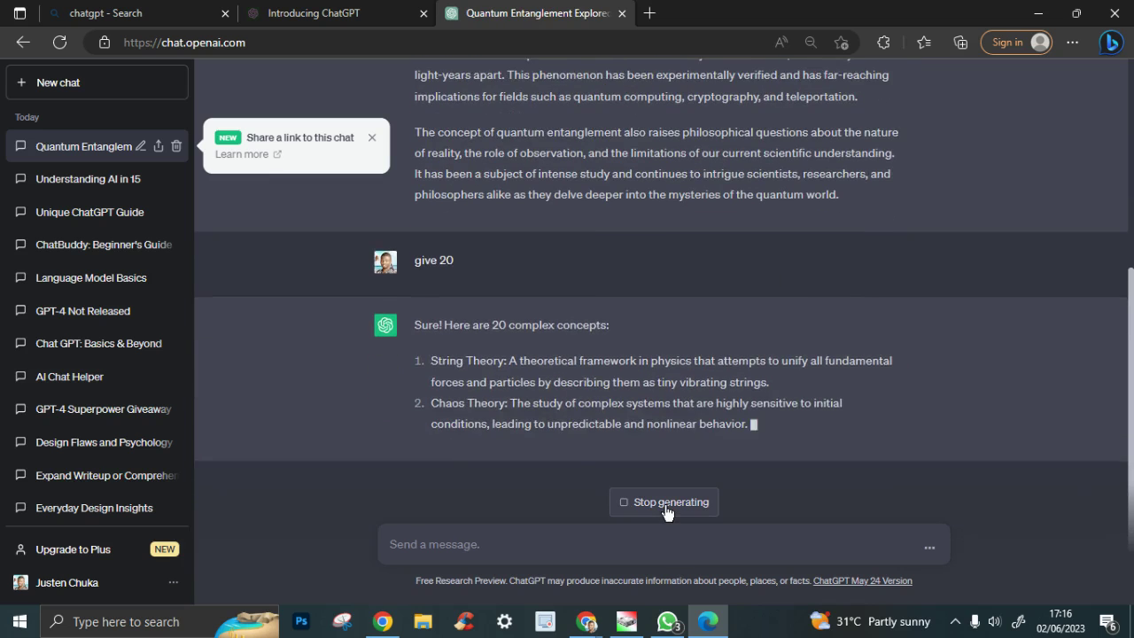
left_click(666, 504)
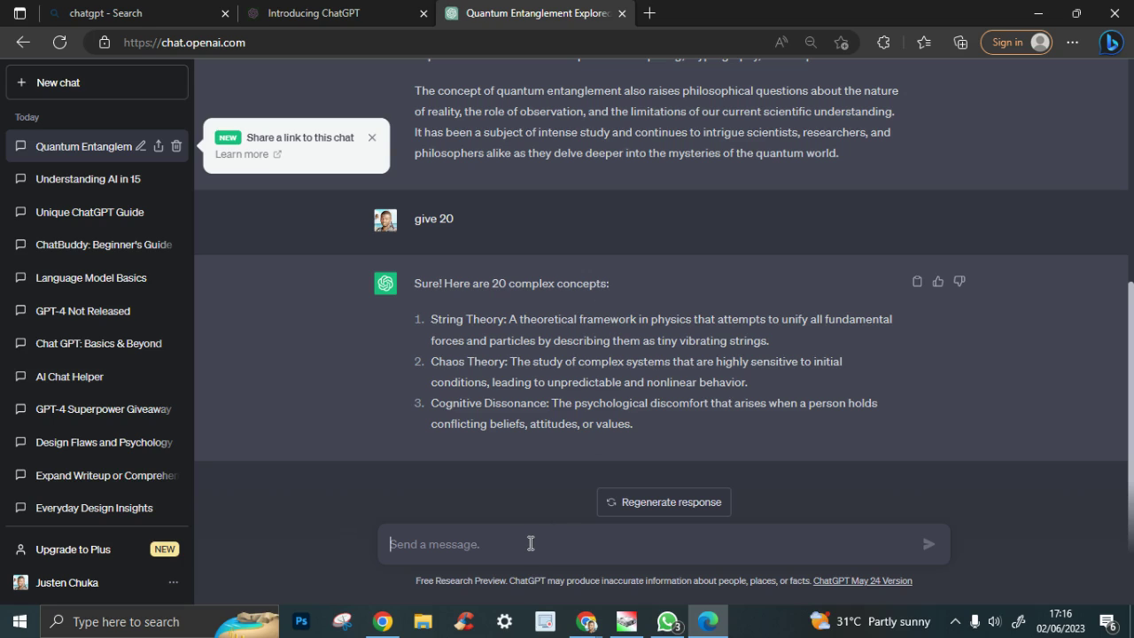
Send the follow-up prompt "list dont explain" and look through the list in the reply
type("lis")
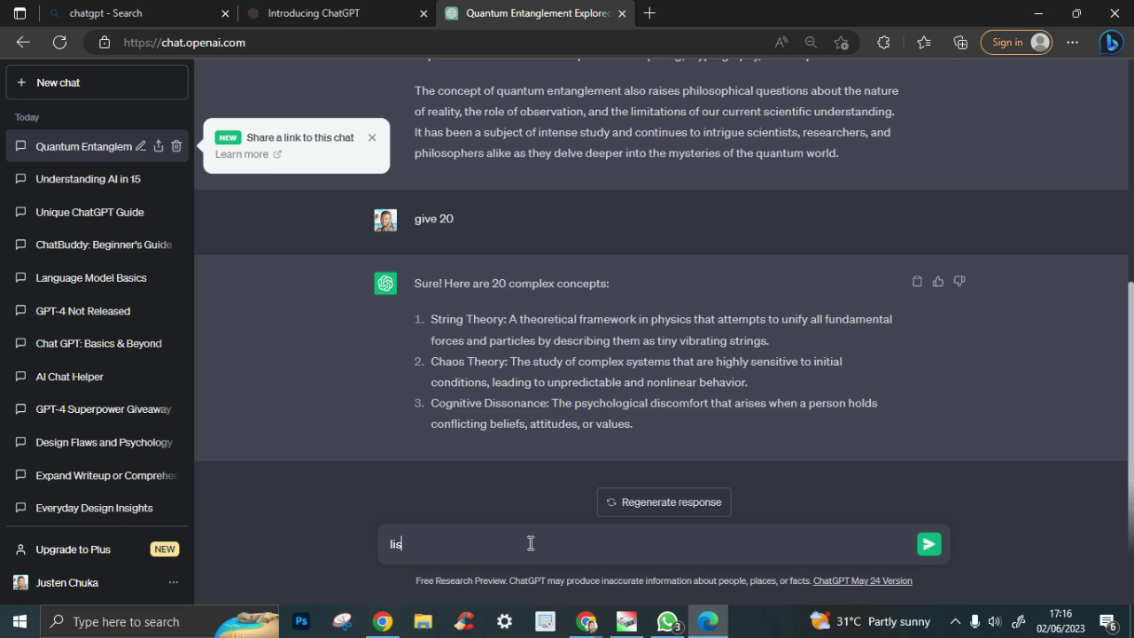
type("t dont explain")
left_click(931, 555)
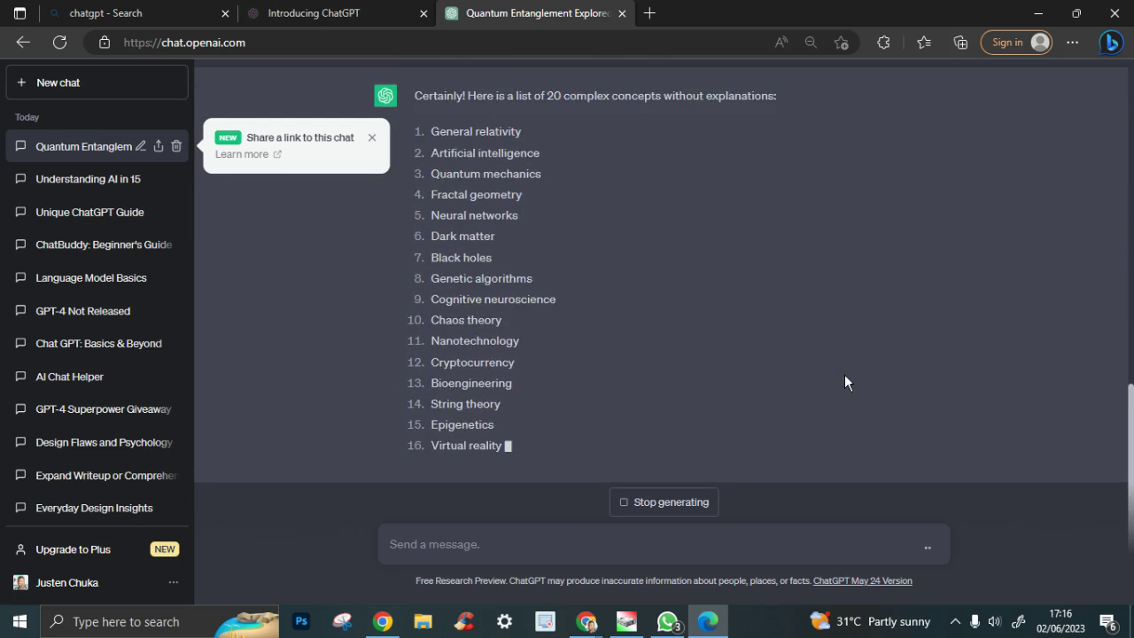
scroll(700, 372, "up", 3)
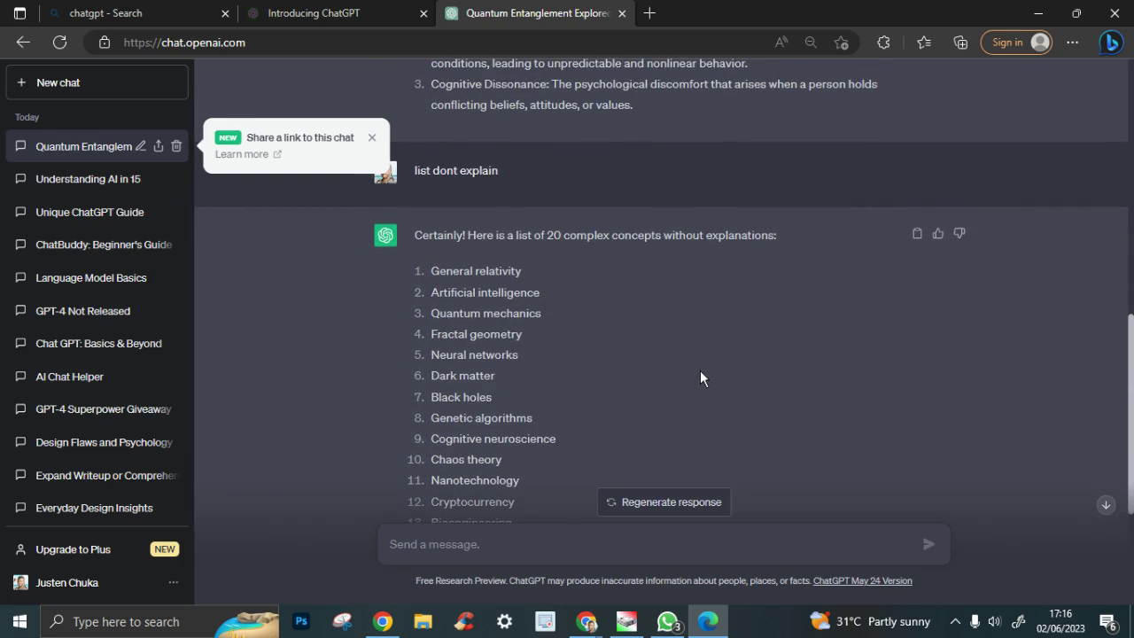
scroll(700, 372, "down", 3)
scroll(700, 372, "up", 4)
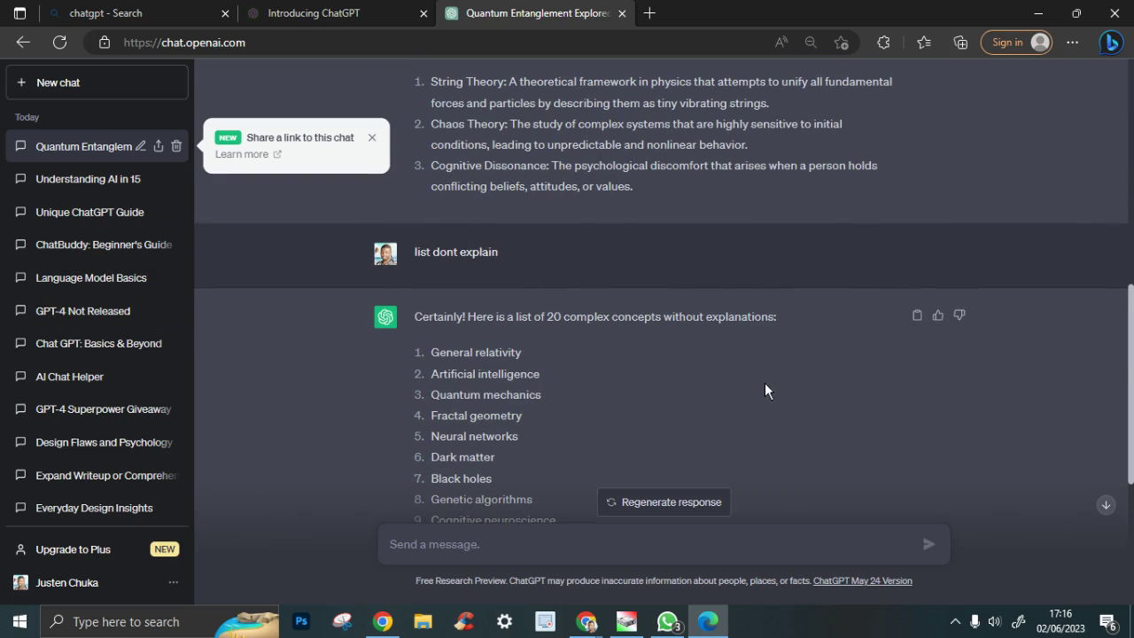
Copy the first answer about Quantum Entanglement and dismiss the tip about sharing a link to the chat
scroll(764, 380, "up", 10)
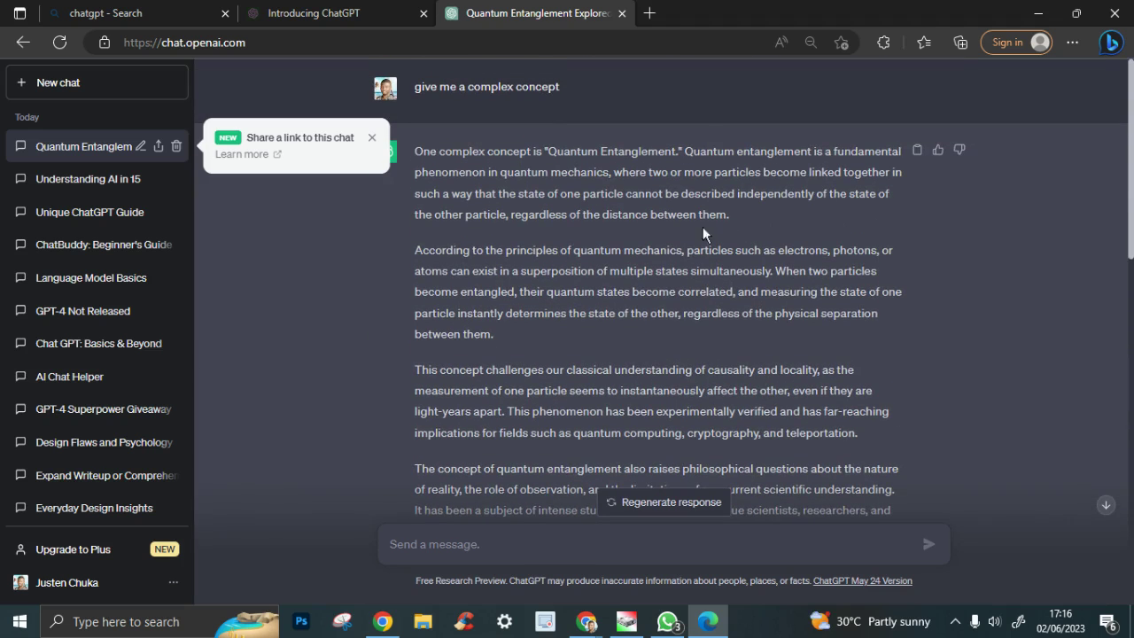
left_click(919, 151)
scroll(779, 274, "down", 1)
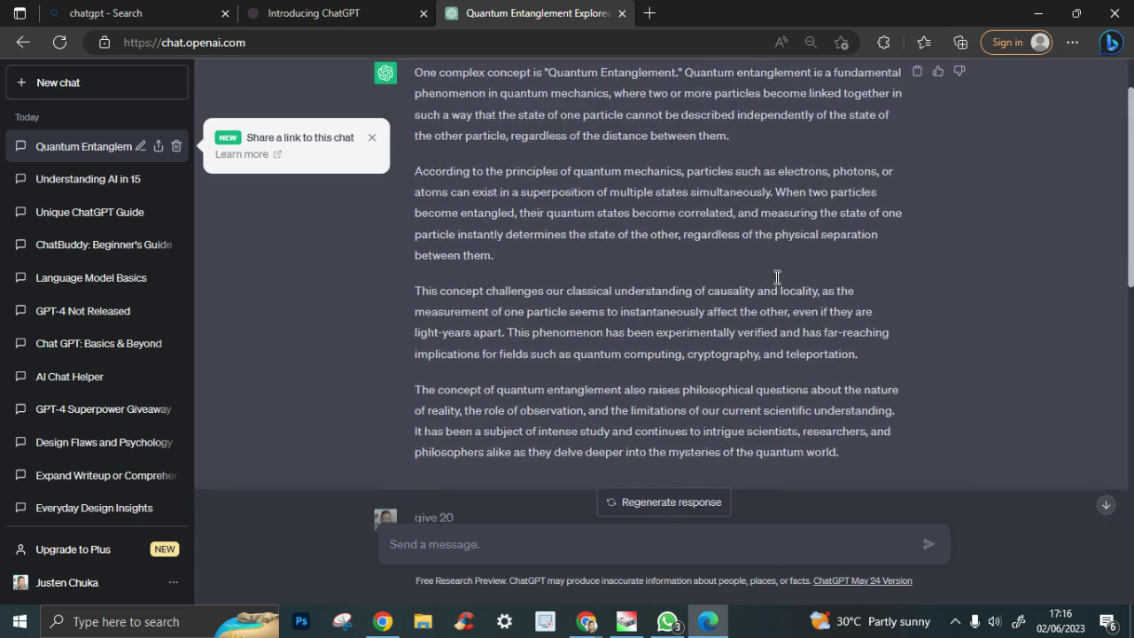
scroll(773, 266, "up", 1)
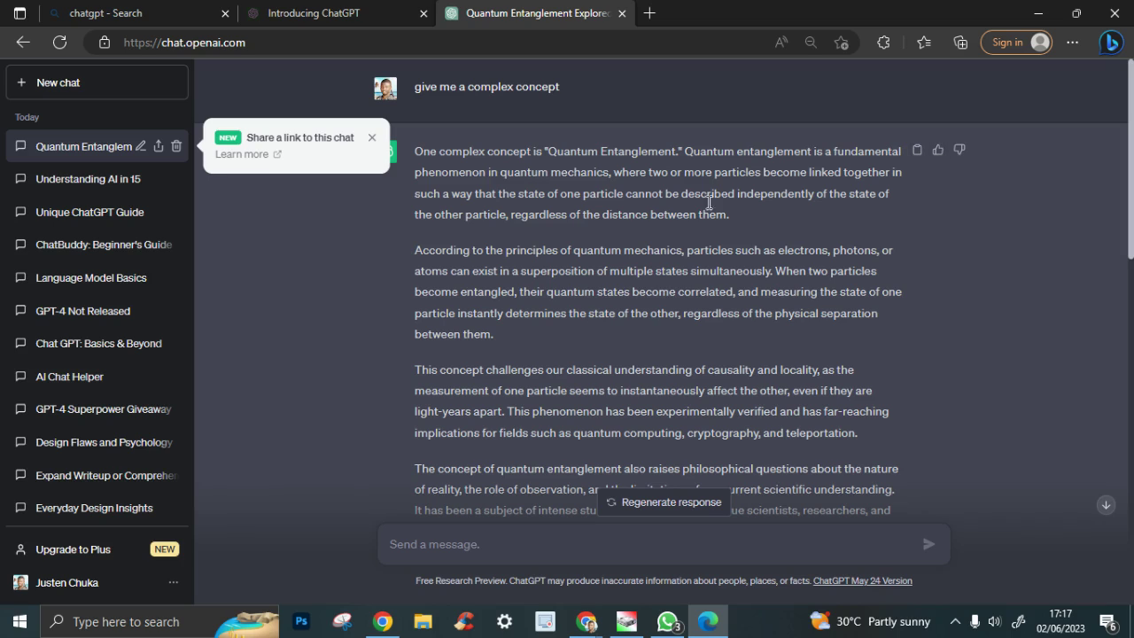
left_click(373, 138)
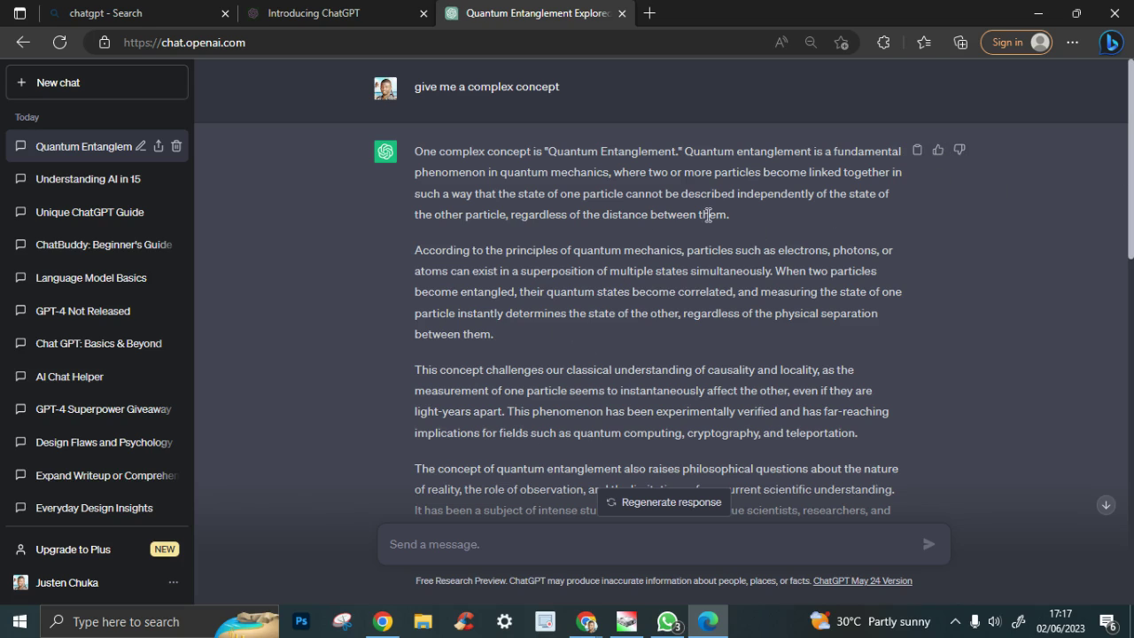
scroll(833, 351, "down", 2)
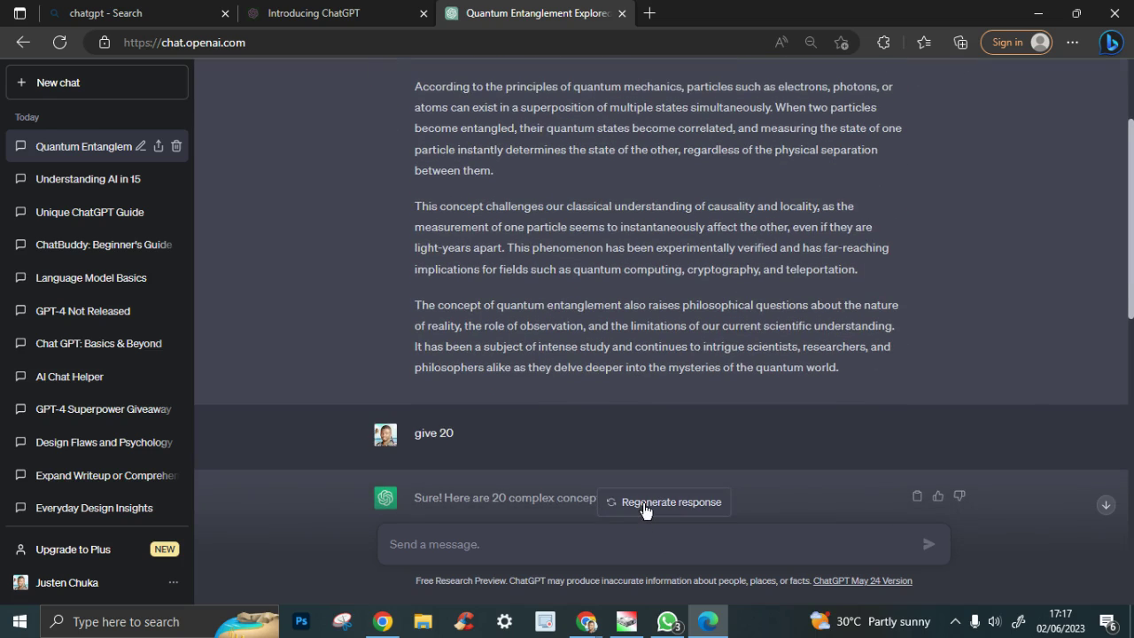
Look through the replies to "give 20" and "list dont explain" in the current chat
scroll(643, 426, "down", 3)
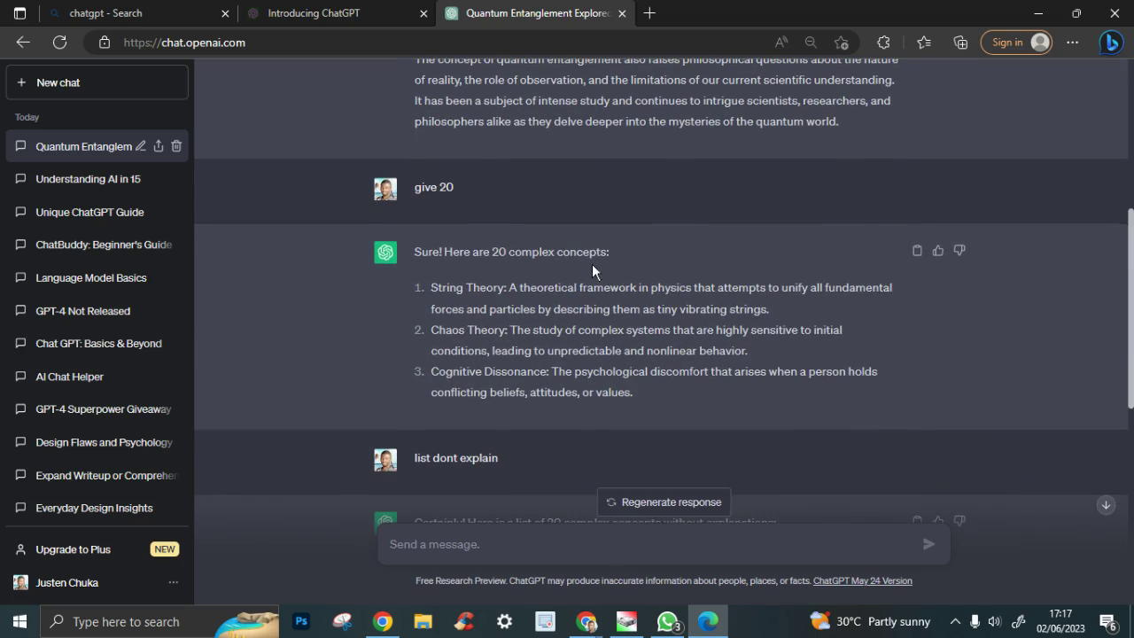
scroll(650, 443, "down", 1)
scroll(672, 462, "up", 4)
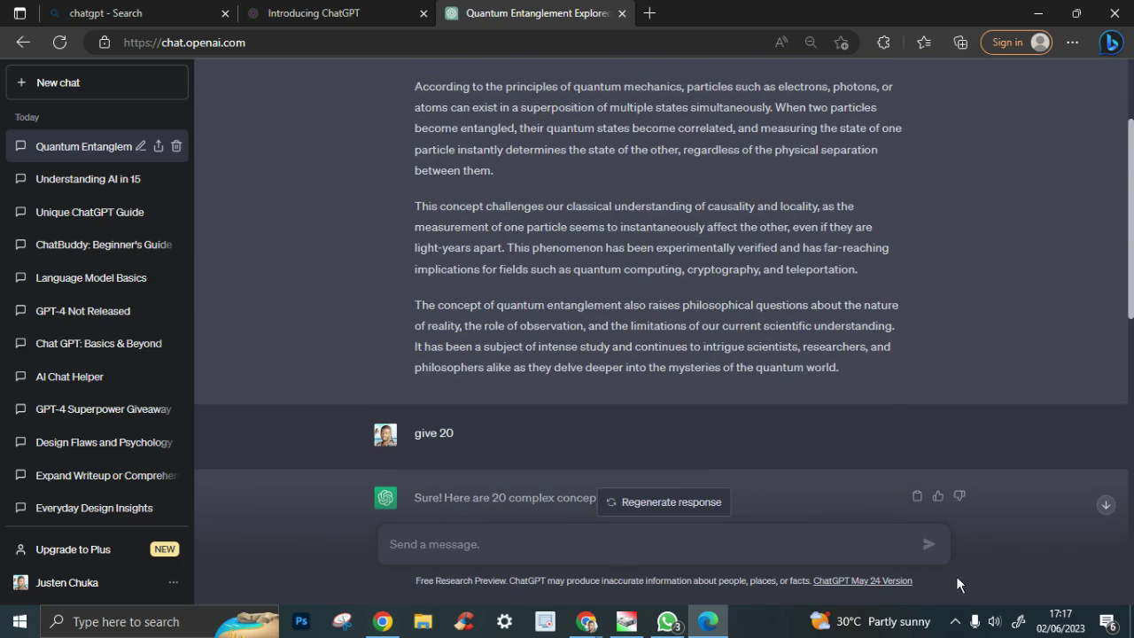
left_click(421, 549)
scroll(627, 390, "down", 1)
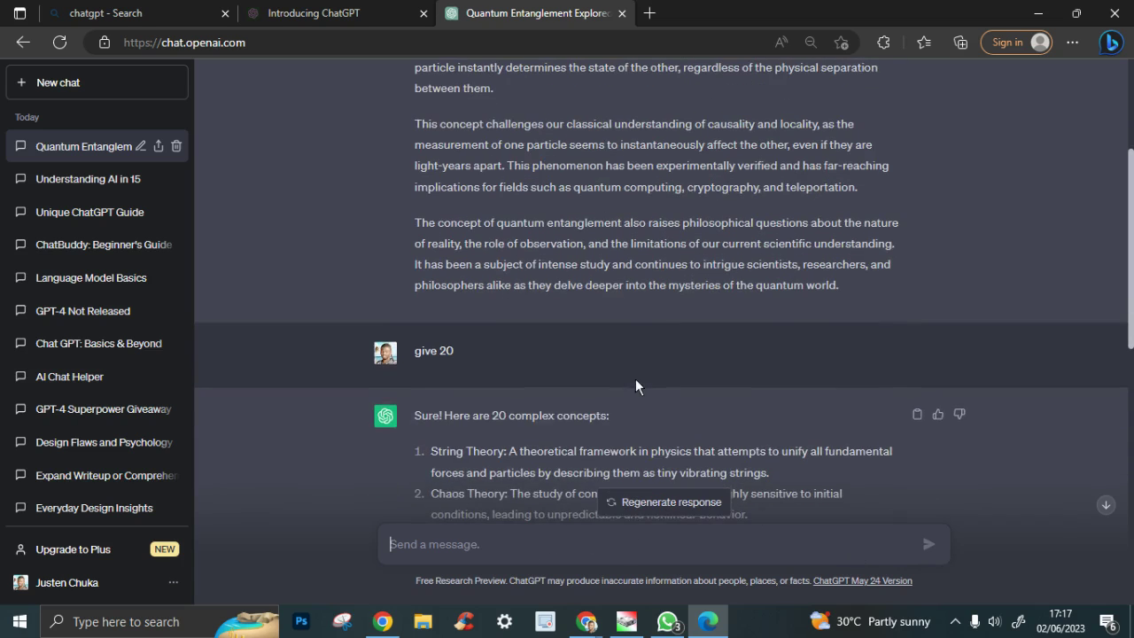
scroll(638, 377, "down", 15)
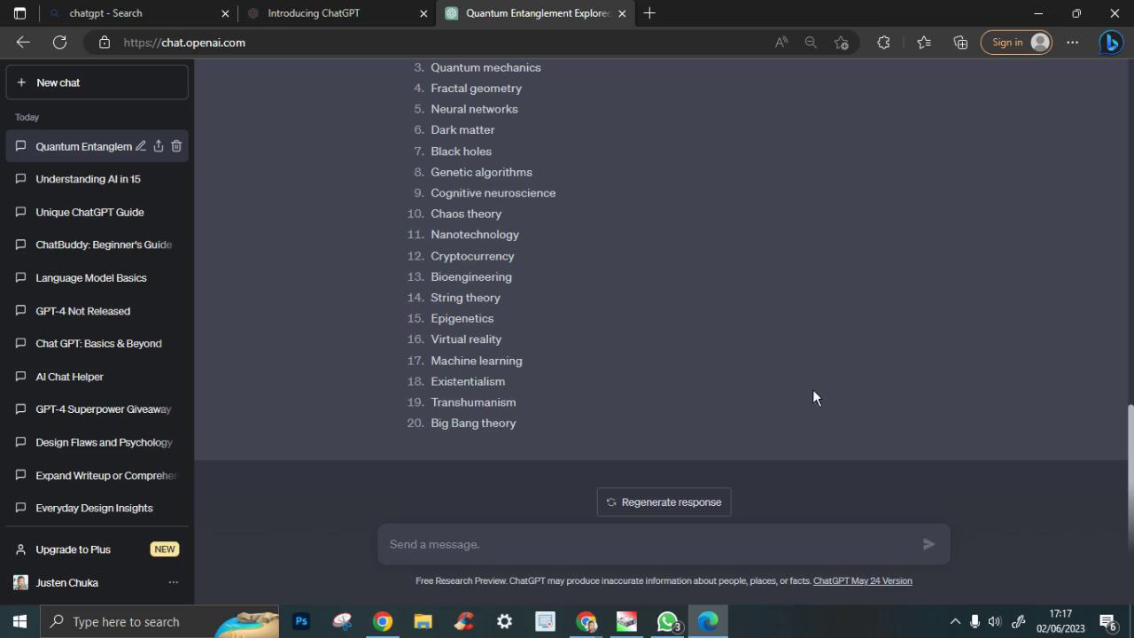
scroll(797, 389, "up", 1)
scroll(532, 284, "up", 1)
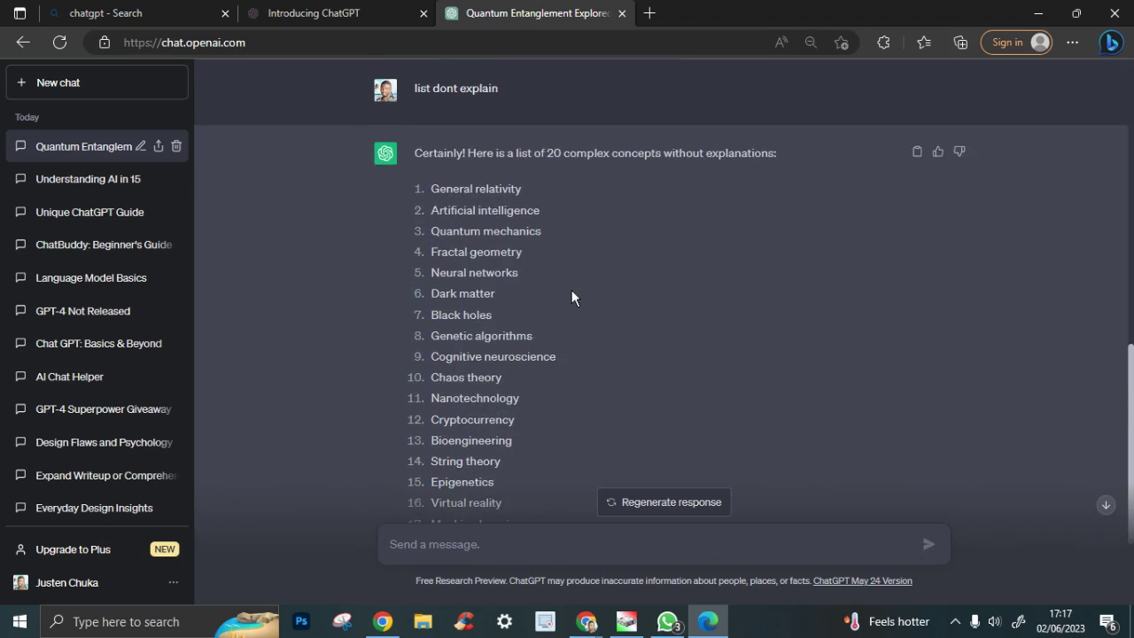
scroll(574, 295, "down", 2)
scroll(709, 301, "up", 2)
scroll(557, 315, "down", 2)
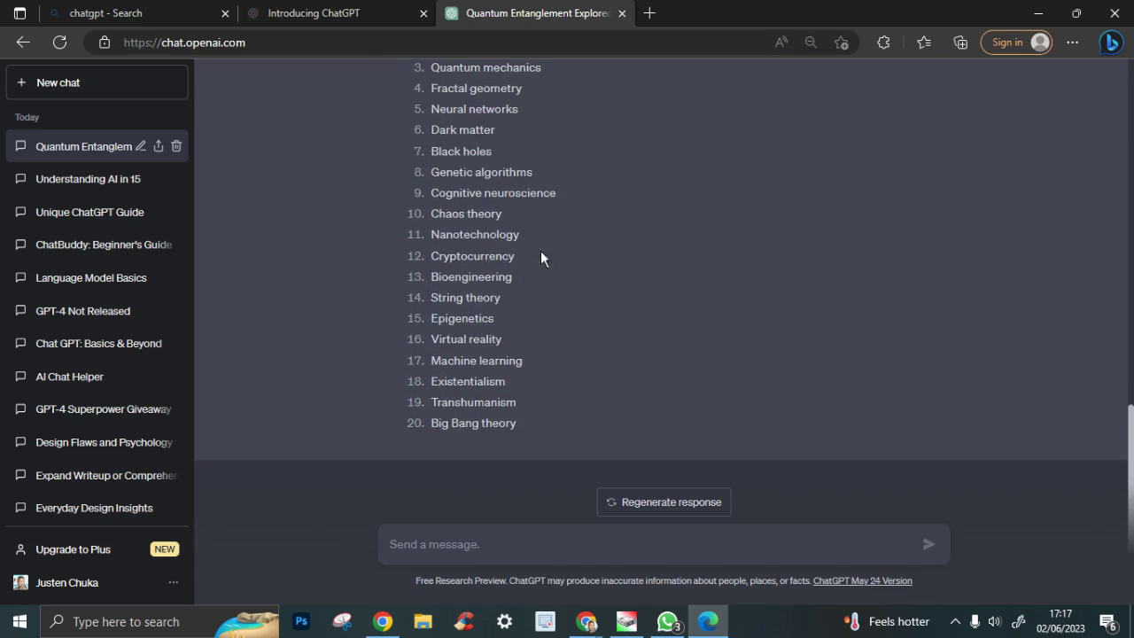
scroll(540, 251, "up", 1)
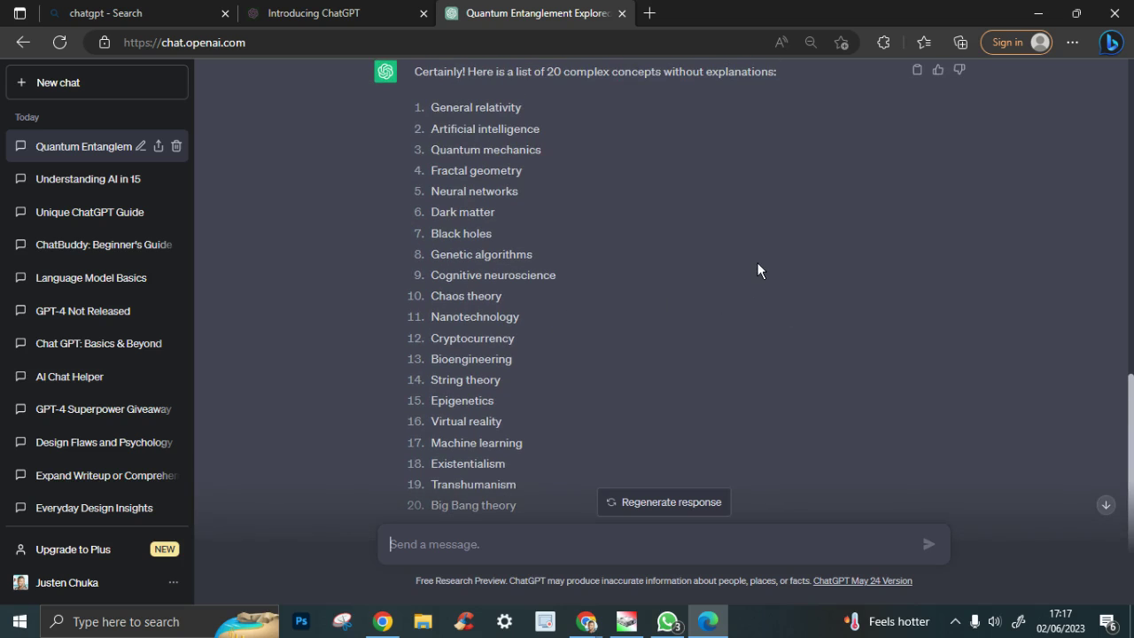
scroll(758, 264, "down", 1)
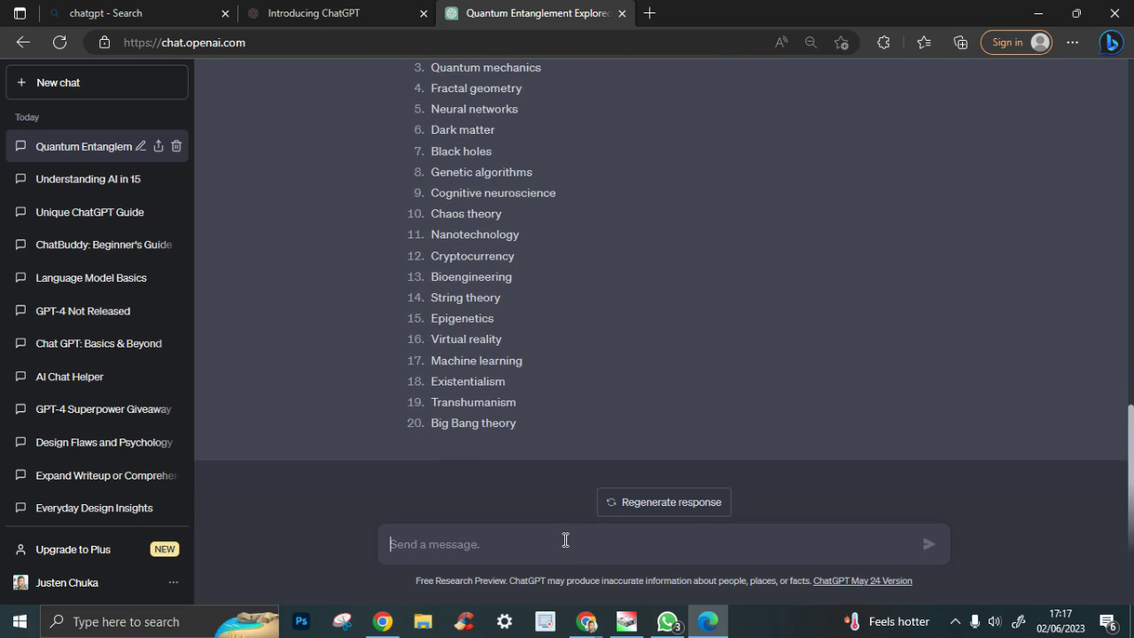
Draft the follow-up prompt "more" without sending it and look over the list of complex concepts
type("more")
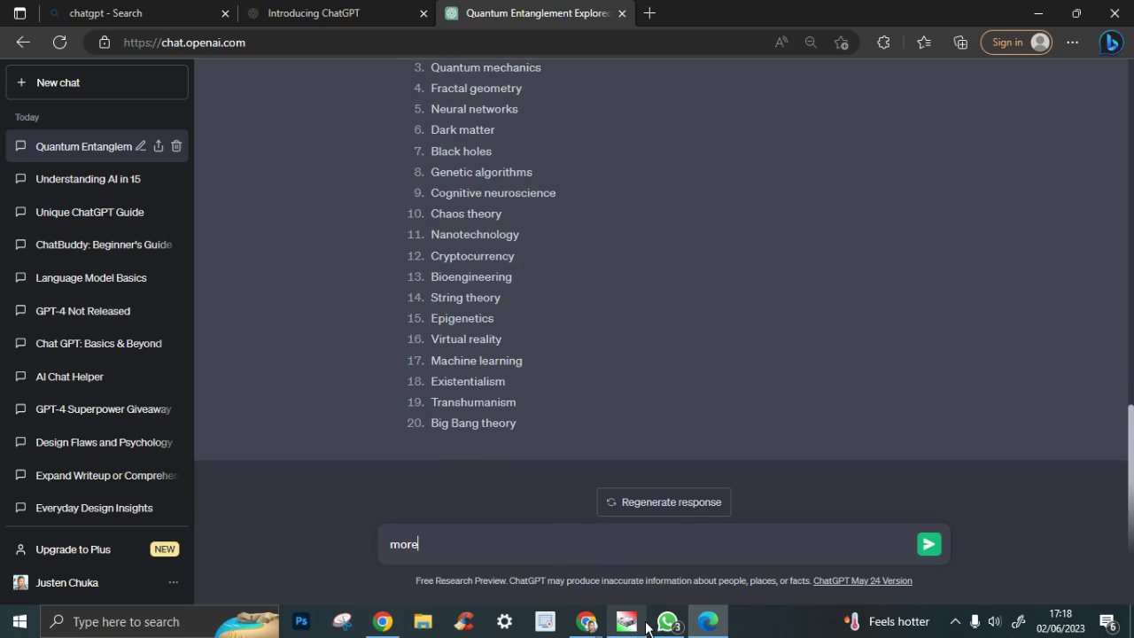
scroll(625, 133, "up", 2)
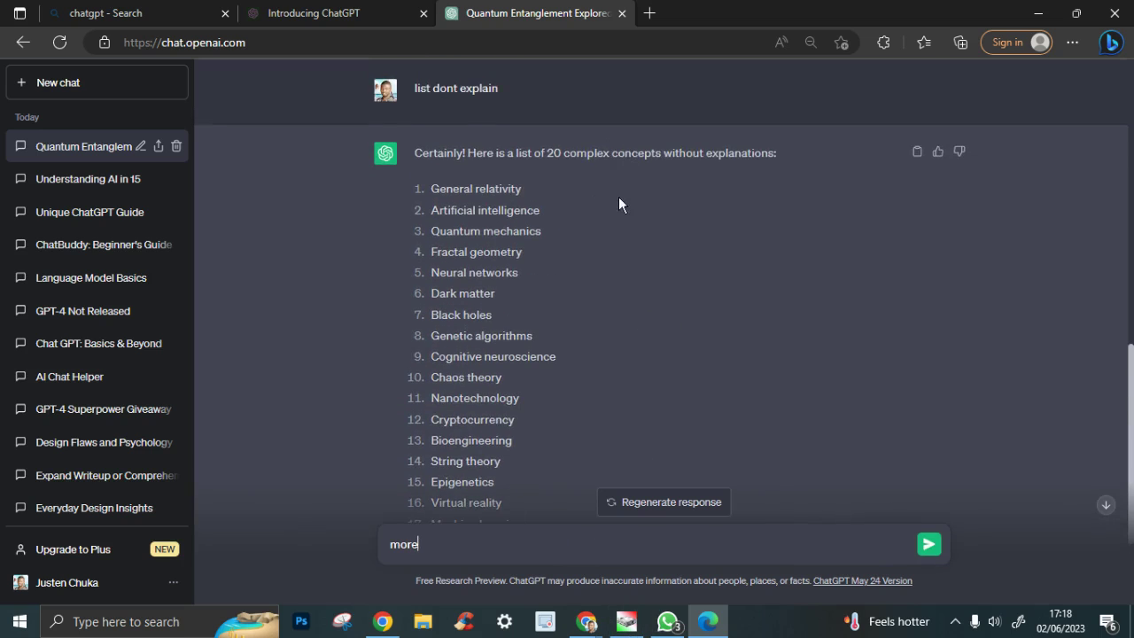
scroll(576, 150, "down", 1)
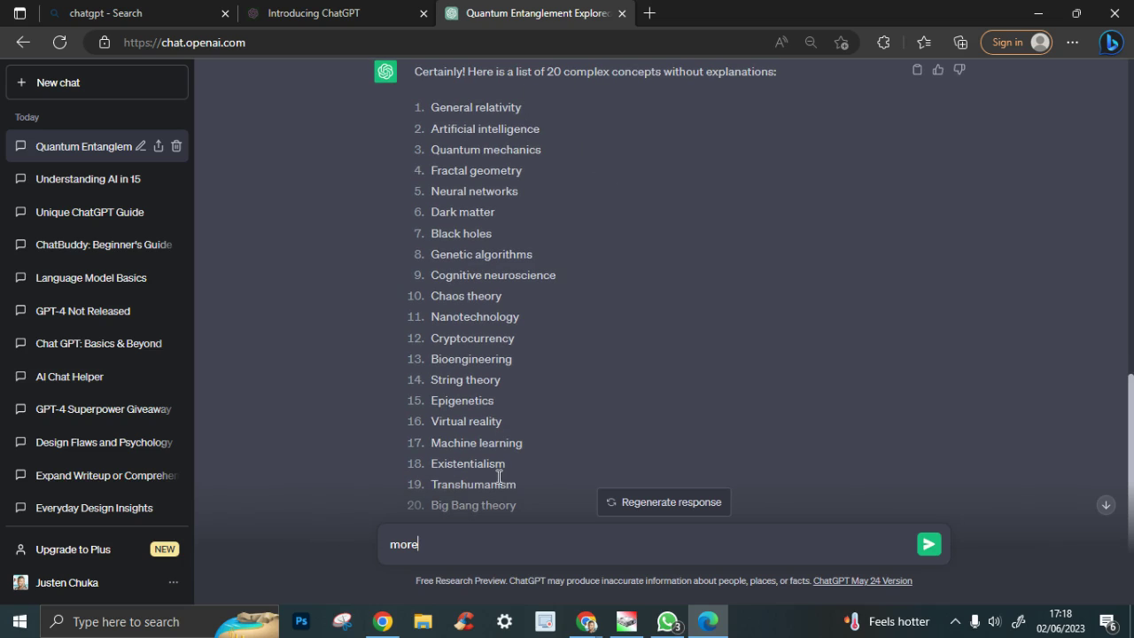
scroll(512, 461, "down", 1)
scroll(718, 368, "up", 1)
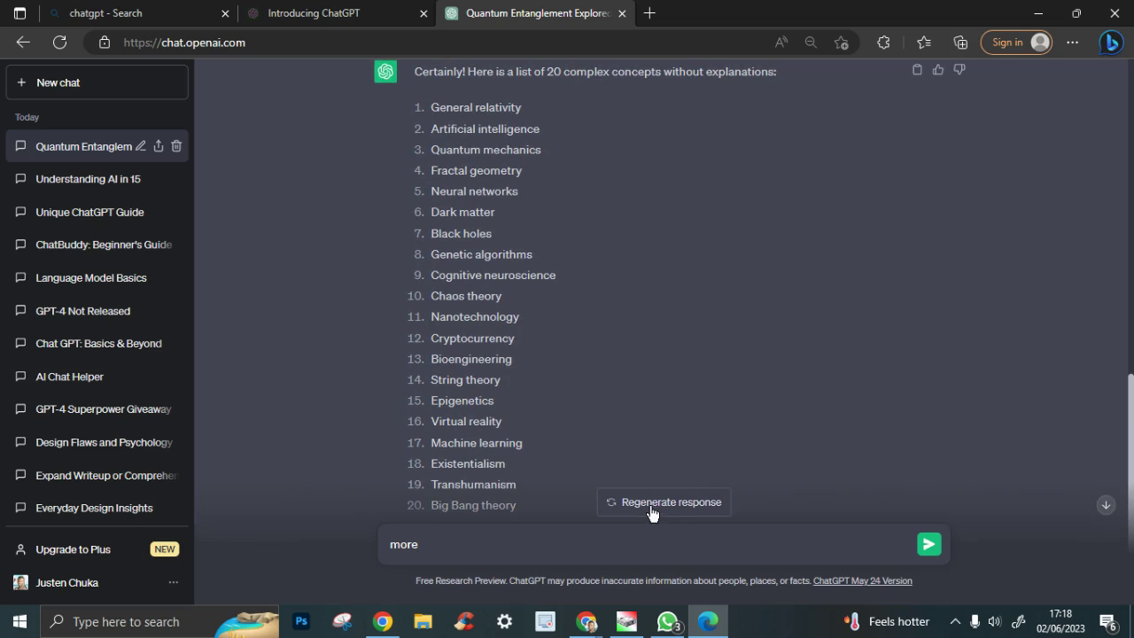
scroll(539, 169, "down", 2)
scroll(539, 359, "up", 2)
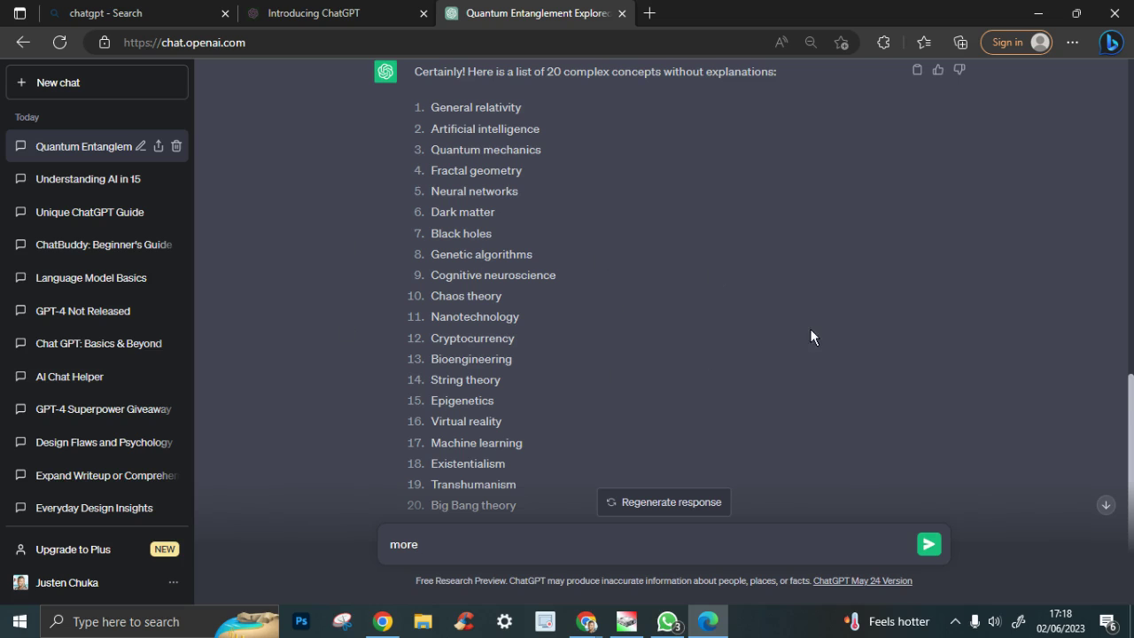
Regenerate the response to the "list dont explain" prompt
scroll(735, 435, "down", 1)
left_click(665, 503)
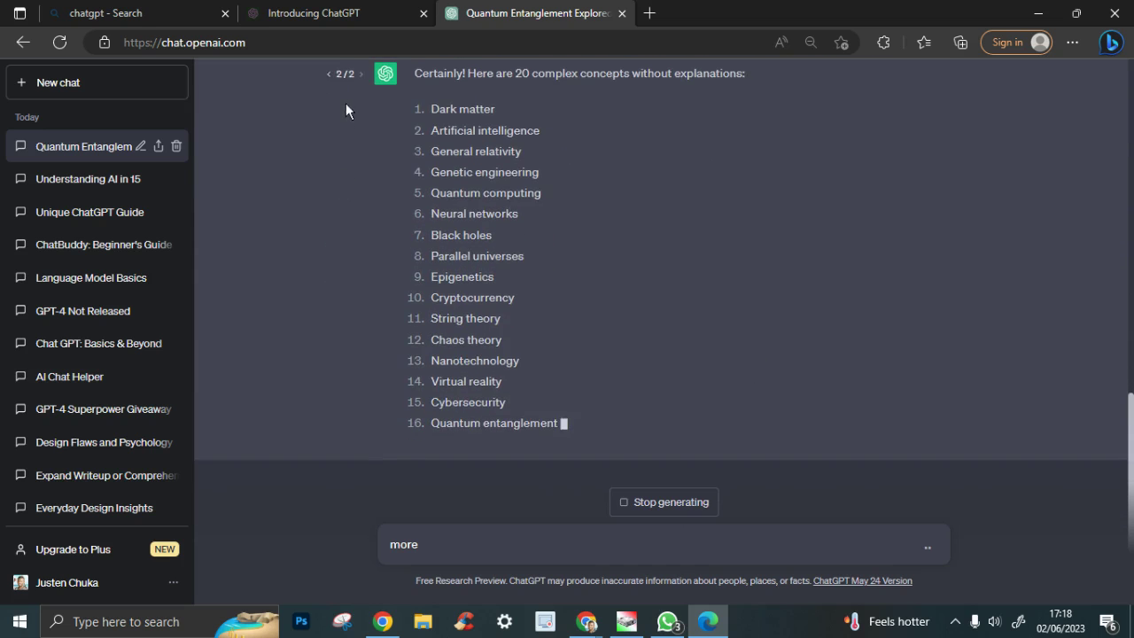
scroll(331, 177, "up", 2)
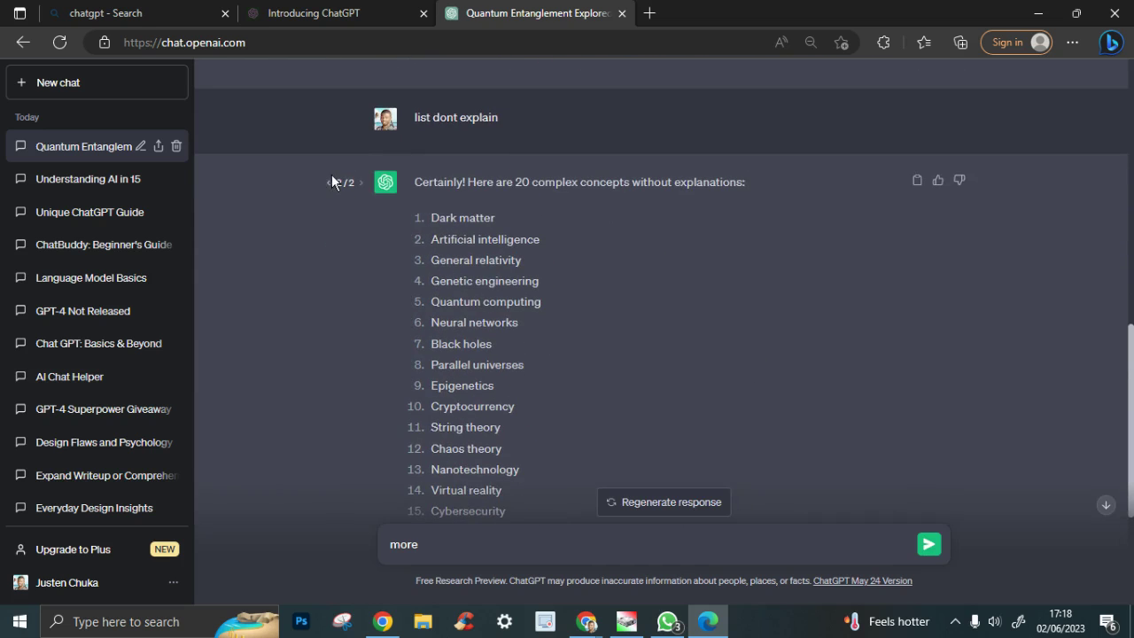
Display the original version of the regenerated list, look it over and return to the second version
left_click(329, 183)
scroll(514, 383, "down", 3)
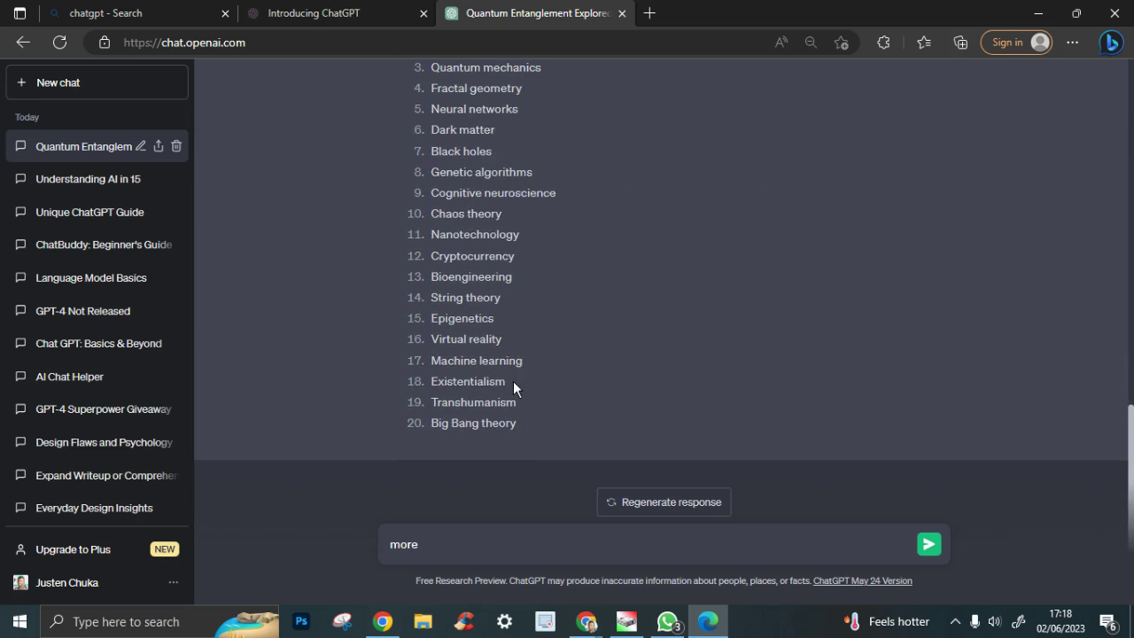
scroll(514, 383, "up", 4)
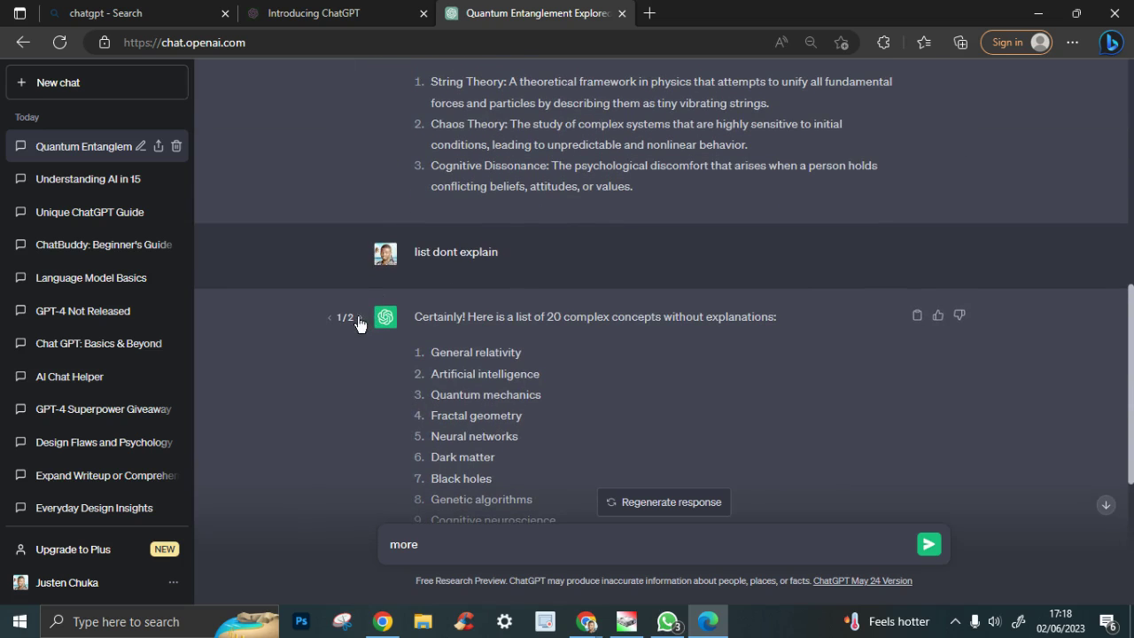
left_click(360, 317)
scroll(538, 108, "down", 3)
scroll(349, 89, "up", 1)
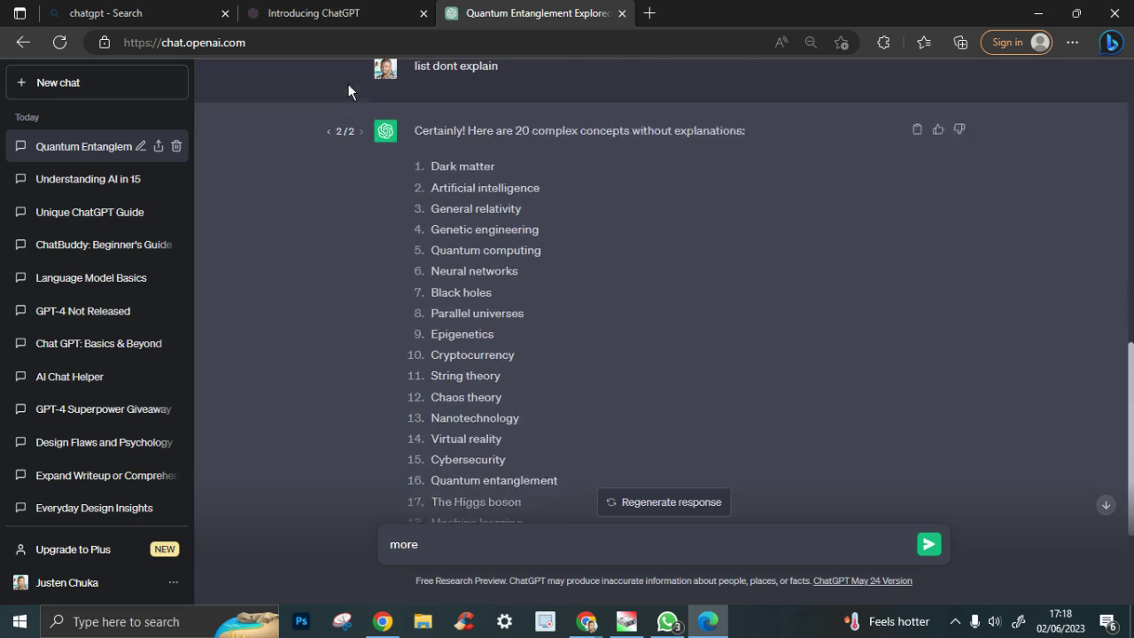
Bring back the first version of the list and read through its 20 concepts
left_click(330, 158)
scroll(485, 315, "down", 1)
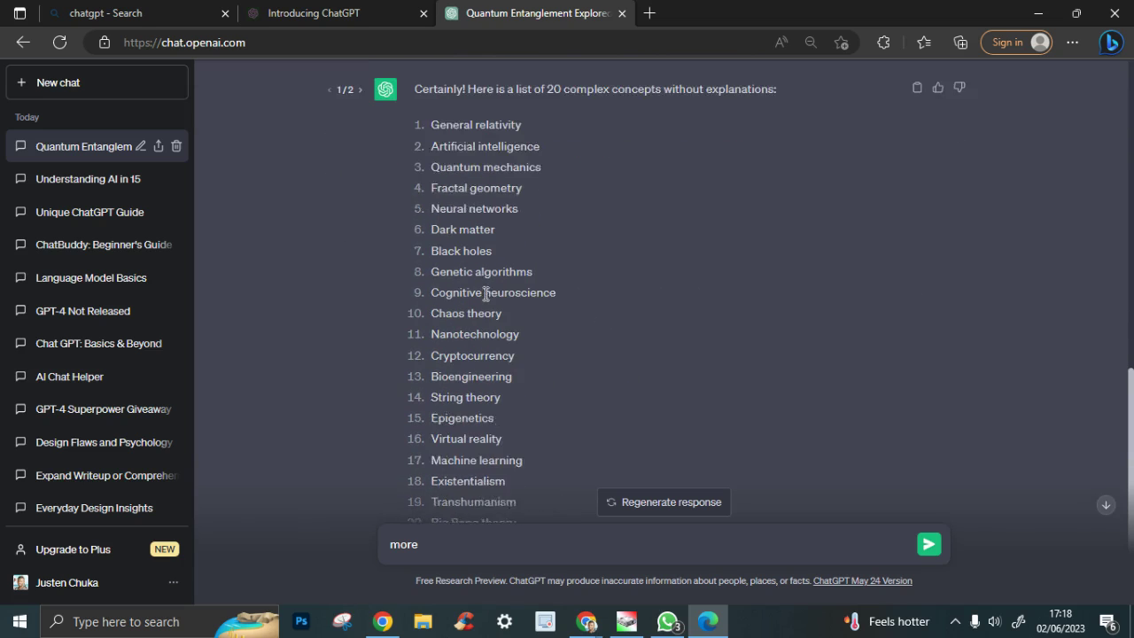
scroll(510, 339, "down", 1)
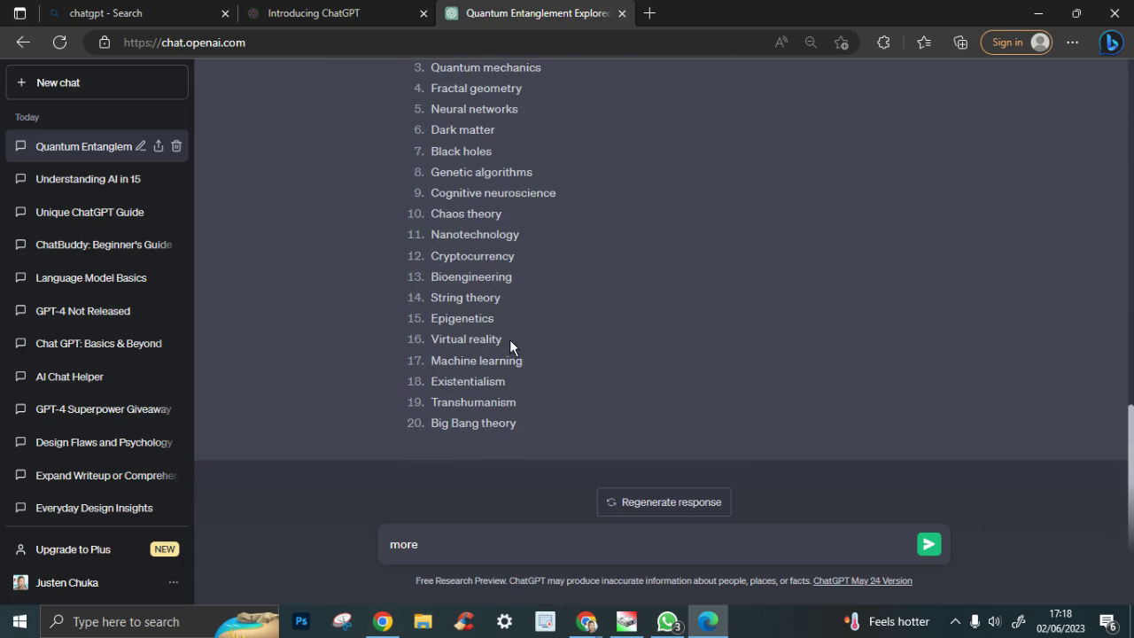
scroll(554, 372, "up", 1)
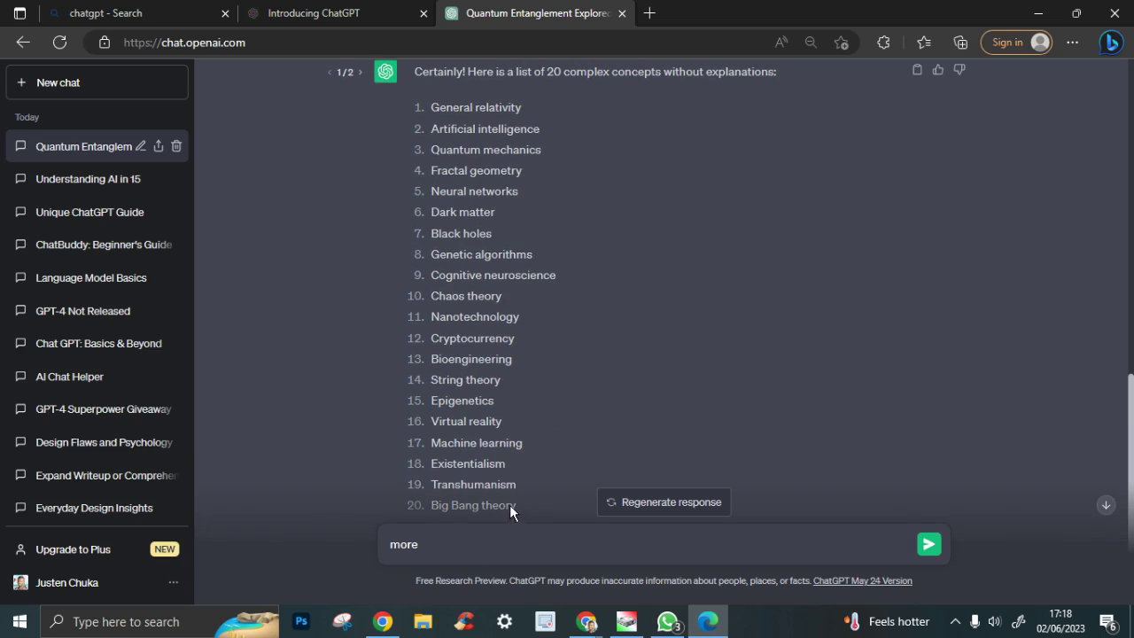
scroll(500, 500, "down", 1)
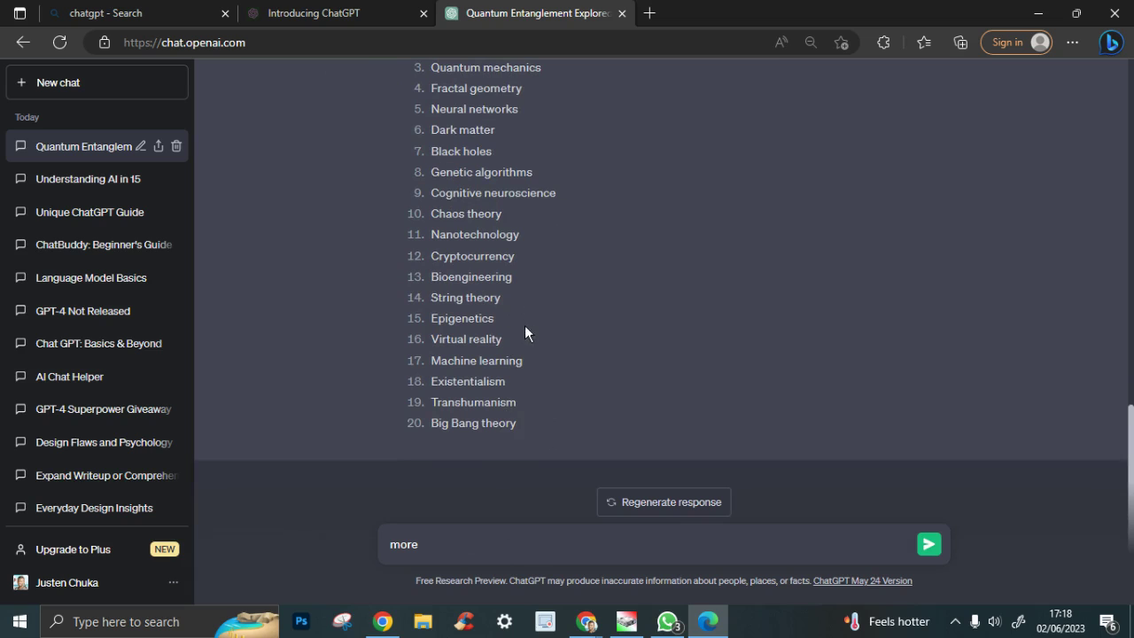
scroll(552, 317, "up", 1)
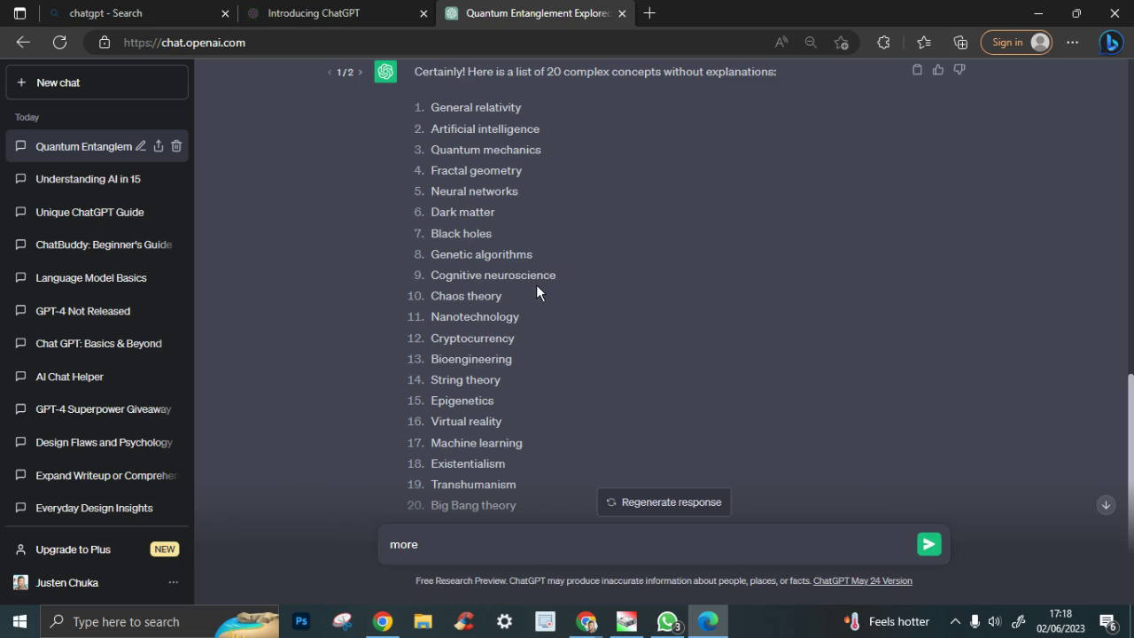
Switch to the second version of the list and read through its concepts for comparison
scroll(537, 284, "up", 2)
left_click(361, 235)
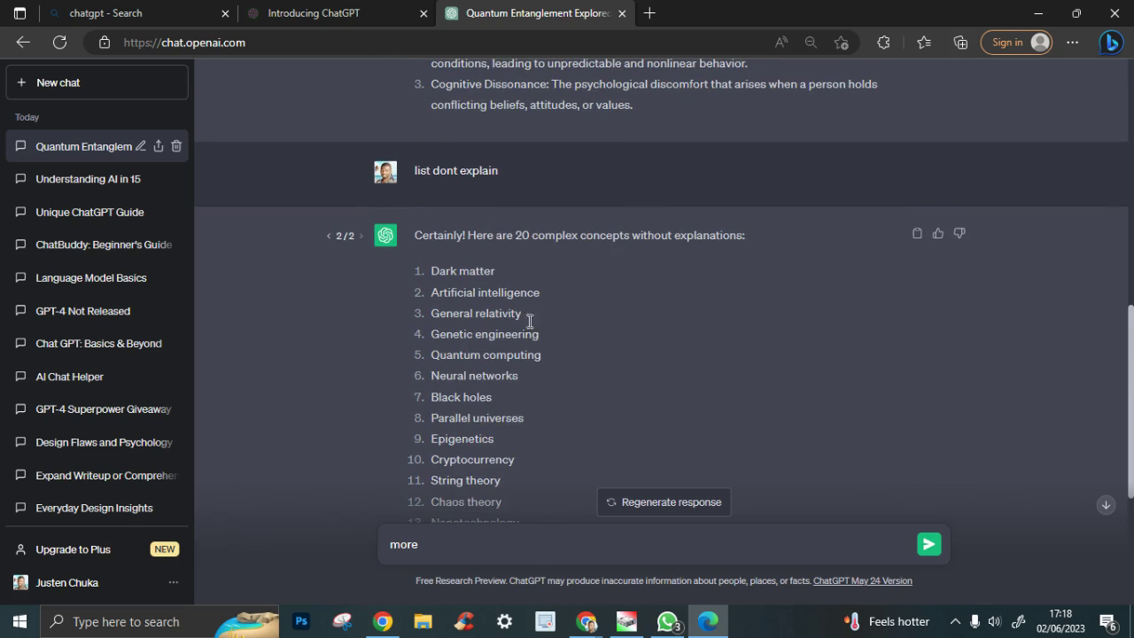
scroll(561, 319, "down", 1)
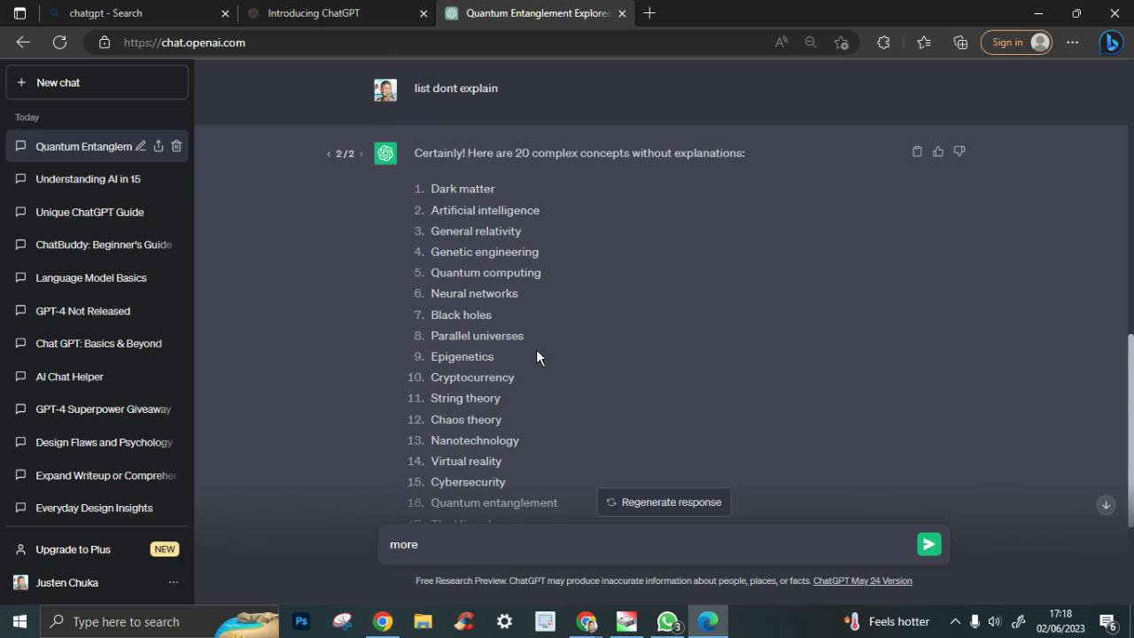
scroll(536, 357, "down", 1)
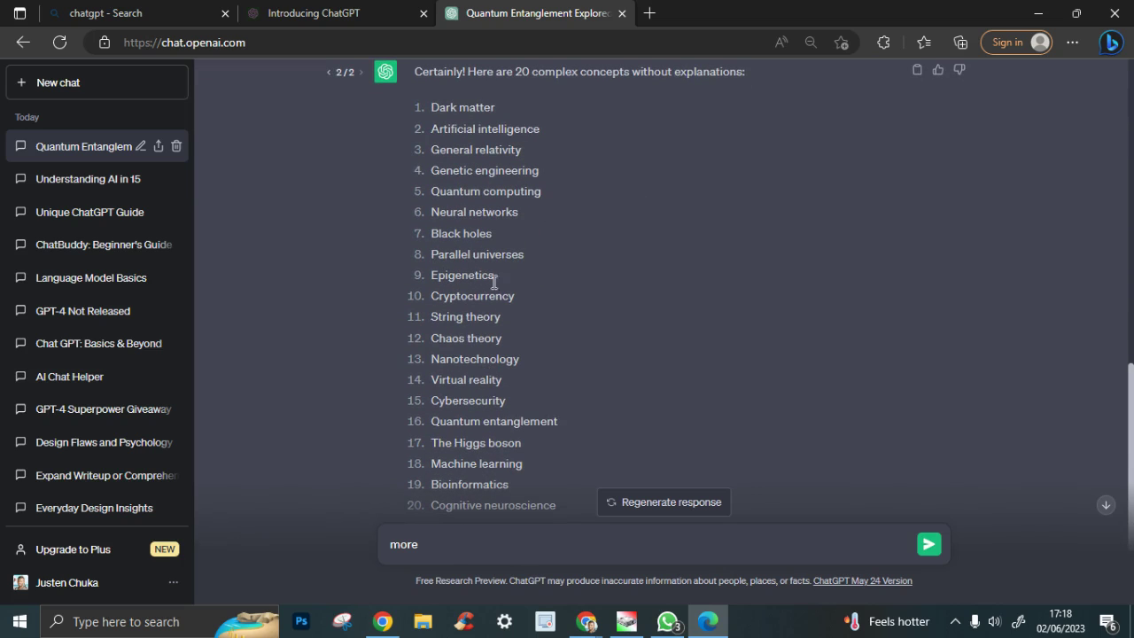
scroll(508, 317, "down", 2)
scroll(509, 315, "up", 2)
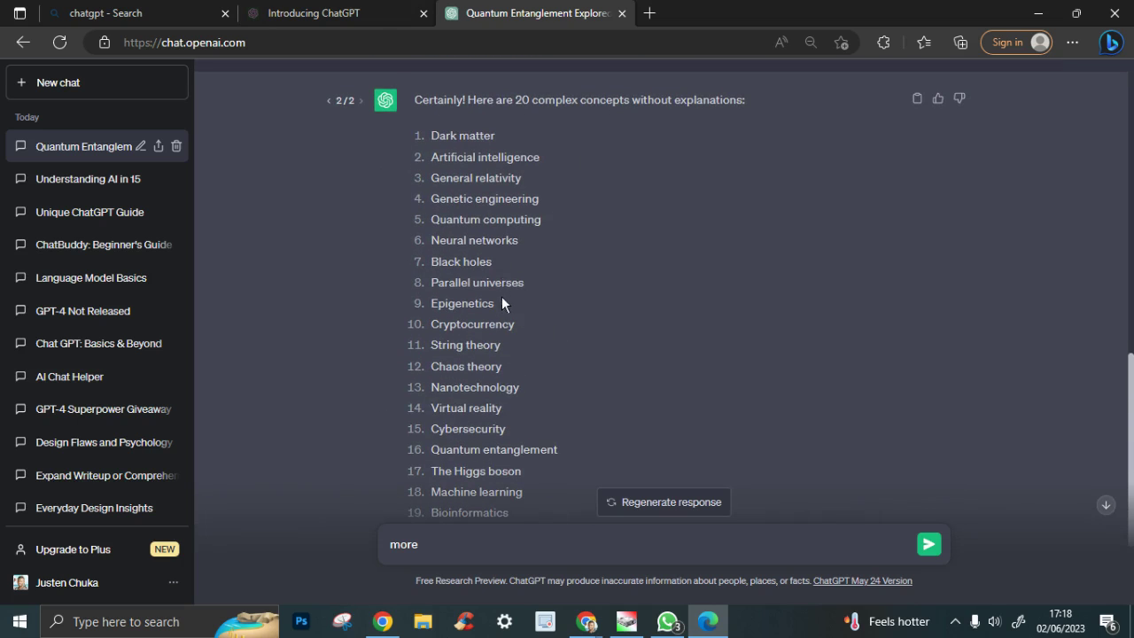
scroll(503, 298, "down", 1)
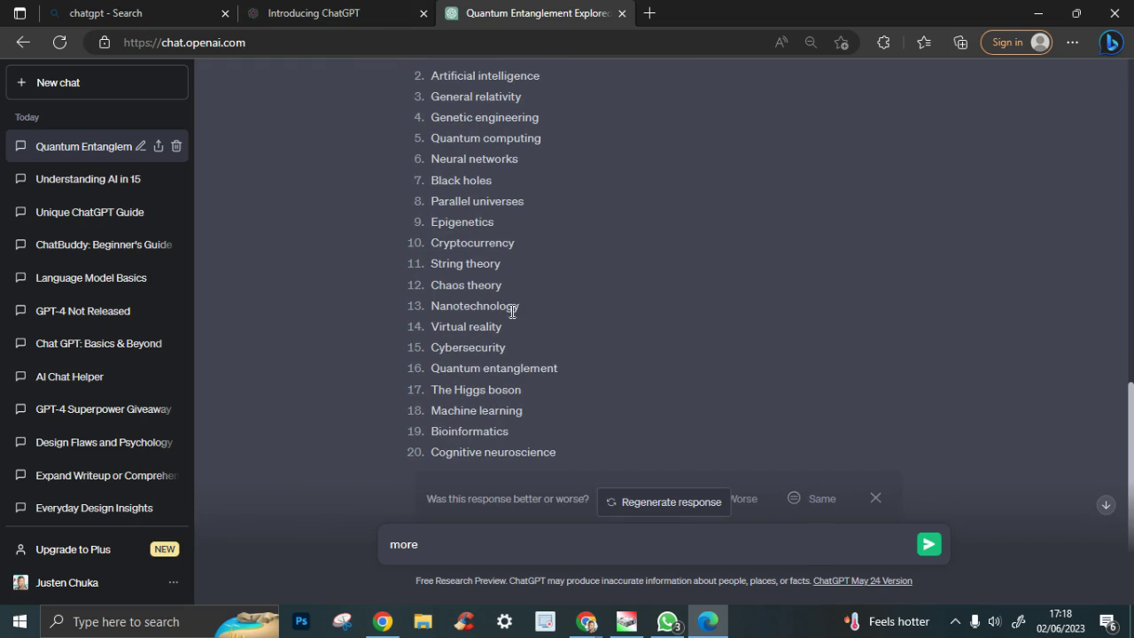
scroll(505, 241, "up", 1)
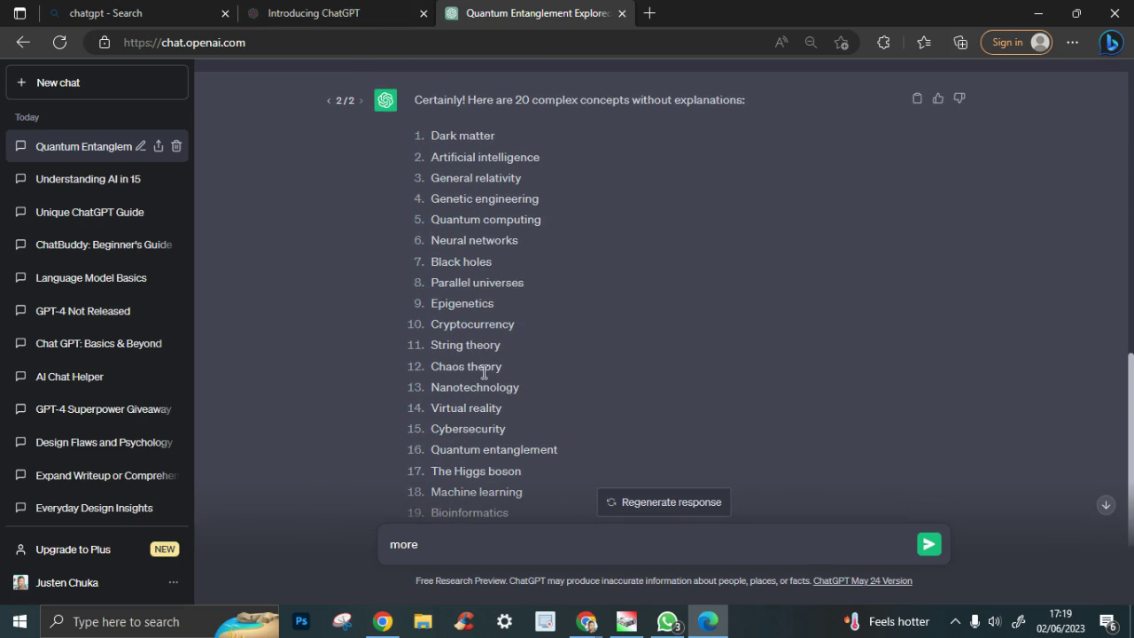
Send the drafted follow-up prompt "more" below the second version of the list
scroll(531, 351, "down", 1)
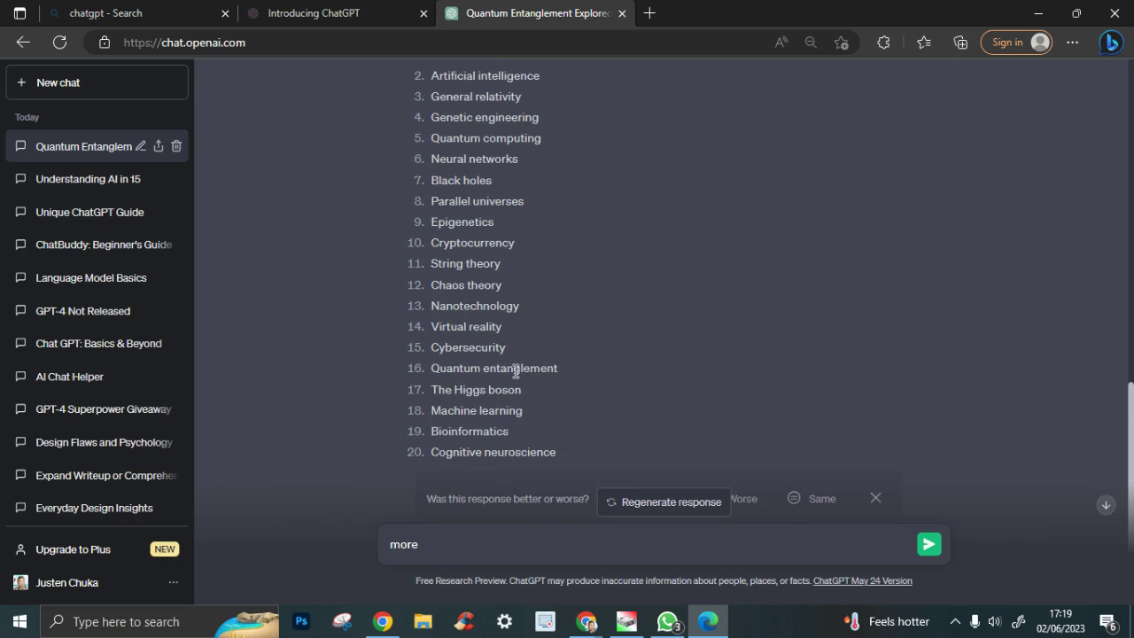
scroll(516, 370, "down", 1)
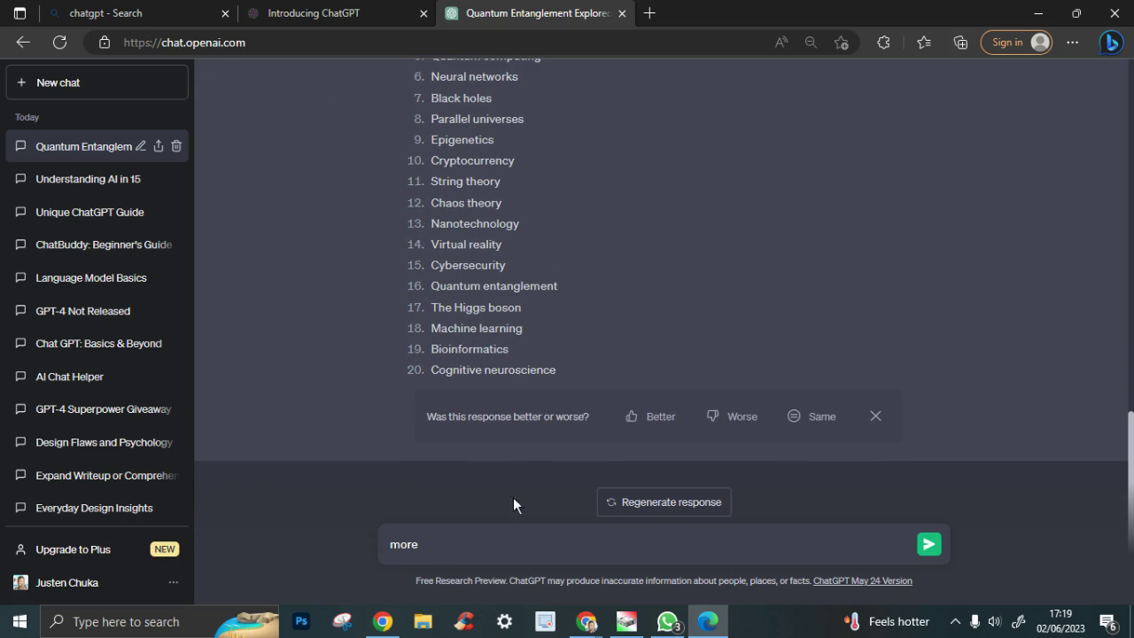
left_click(929, 545)
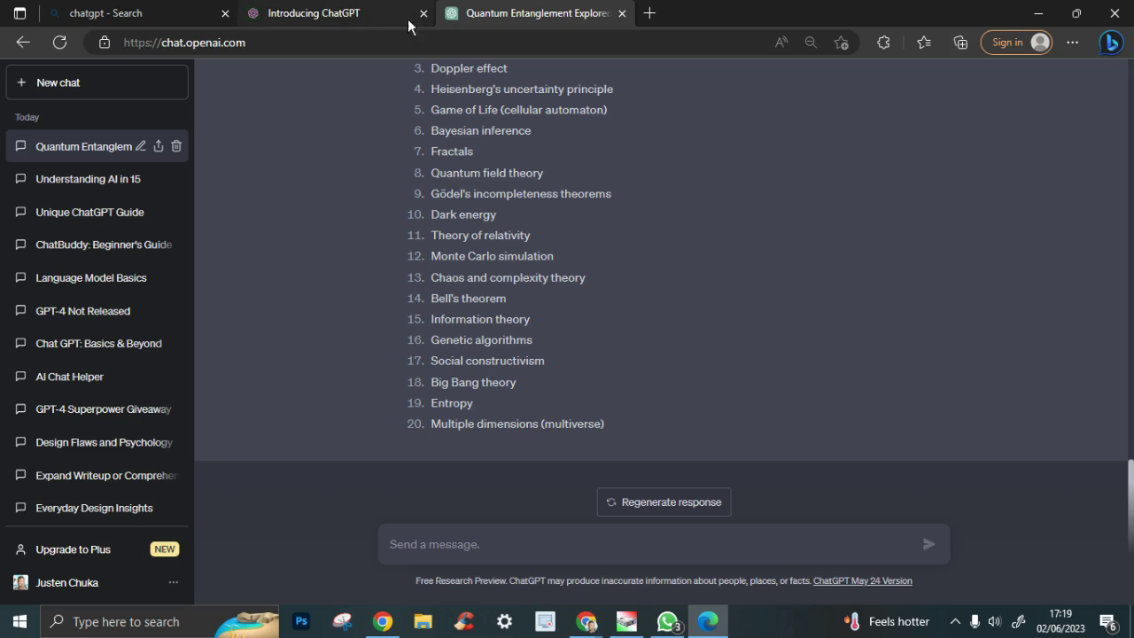
Switch to the Notion outline in Google Chrome and deselect the "Explain complex concepts" text
mouse_move(353, 25)
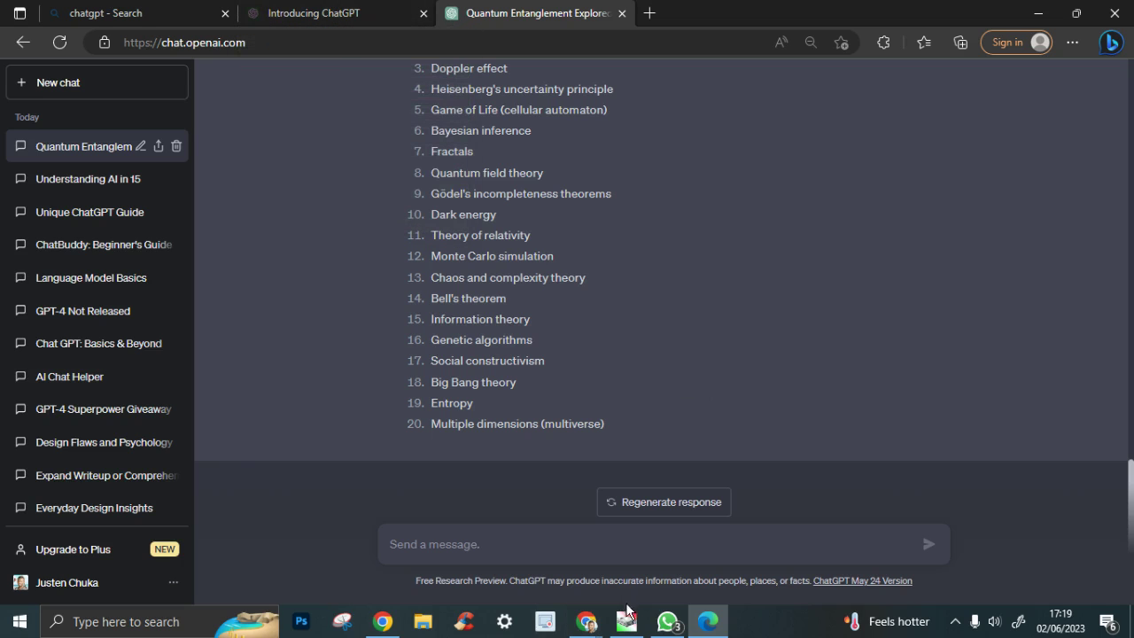
mouse_move(587, 625)
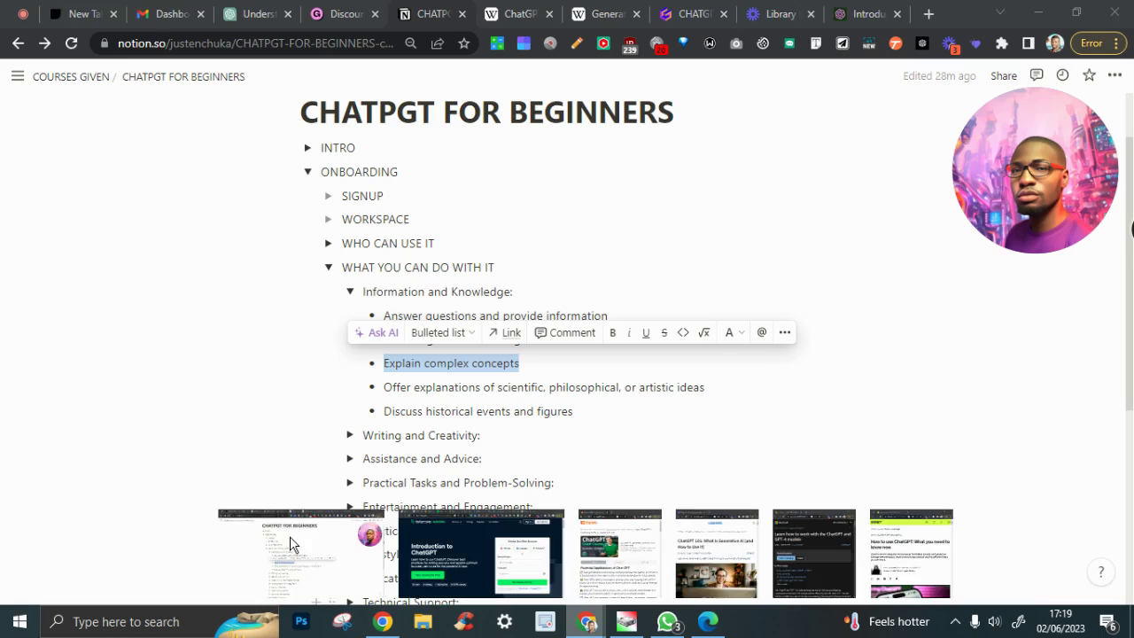
left_click(290, 536)
left_click(425, 405)
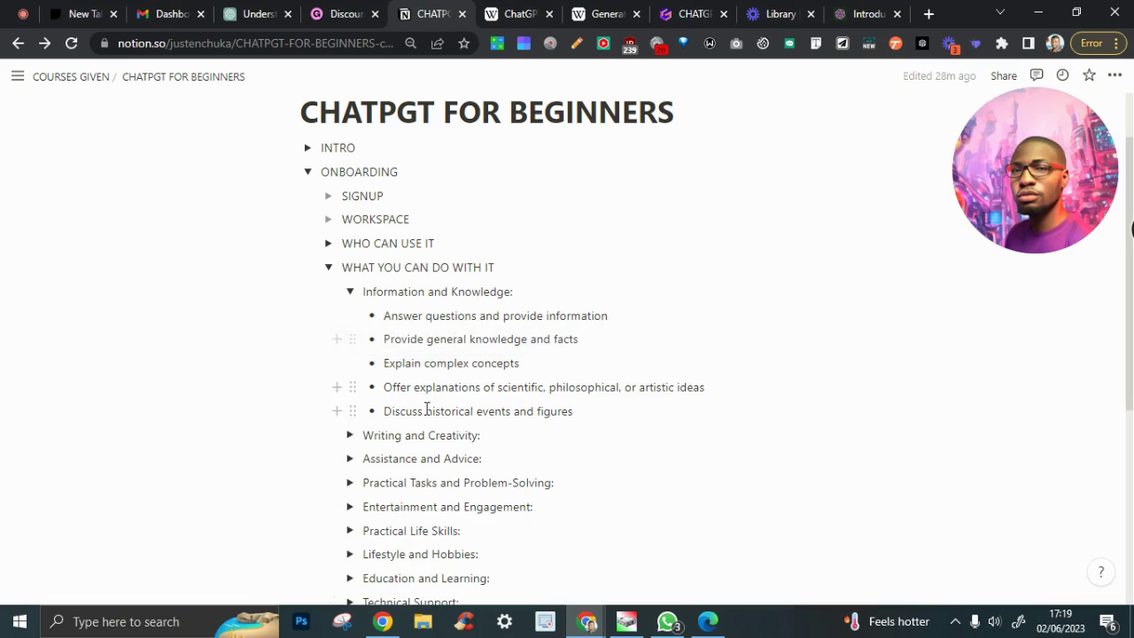
Collapse "Information and Knowledge" in the outline and expand "Practical Tasks and Problem-Solving" and "Assistance and Advice"
left_click(349, 292)
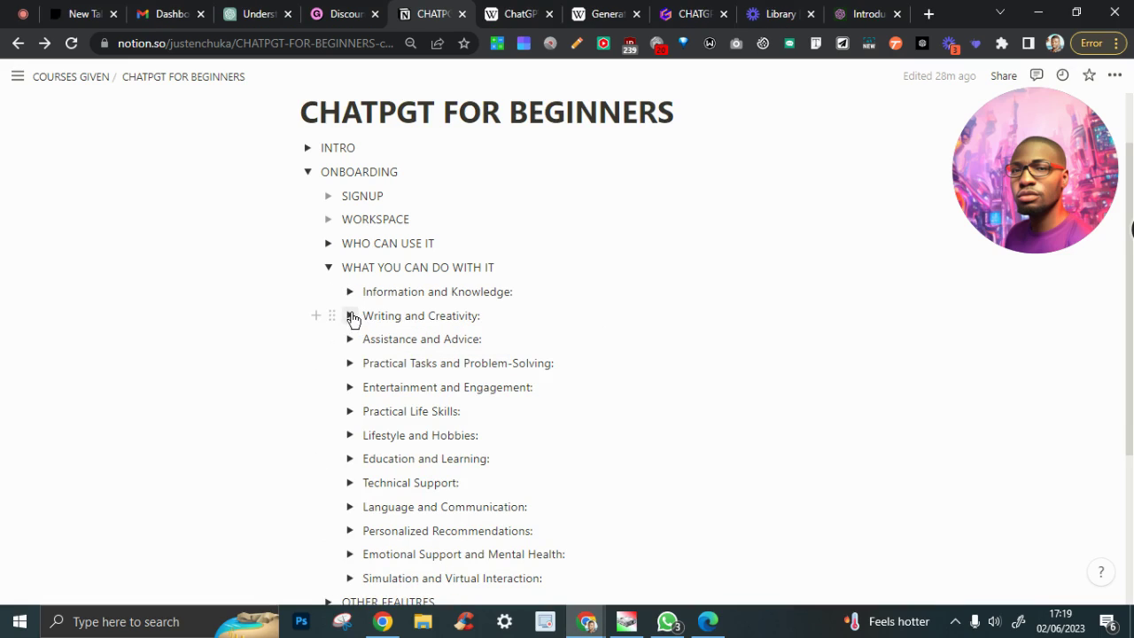
left_click(350, 363)
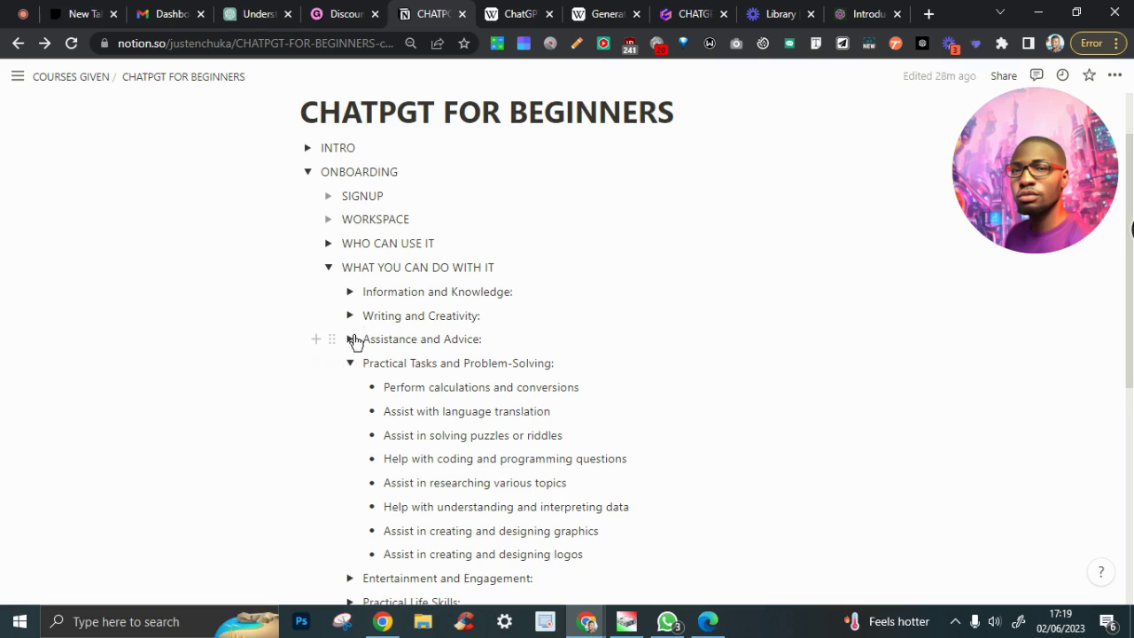
left_click(350, 341)
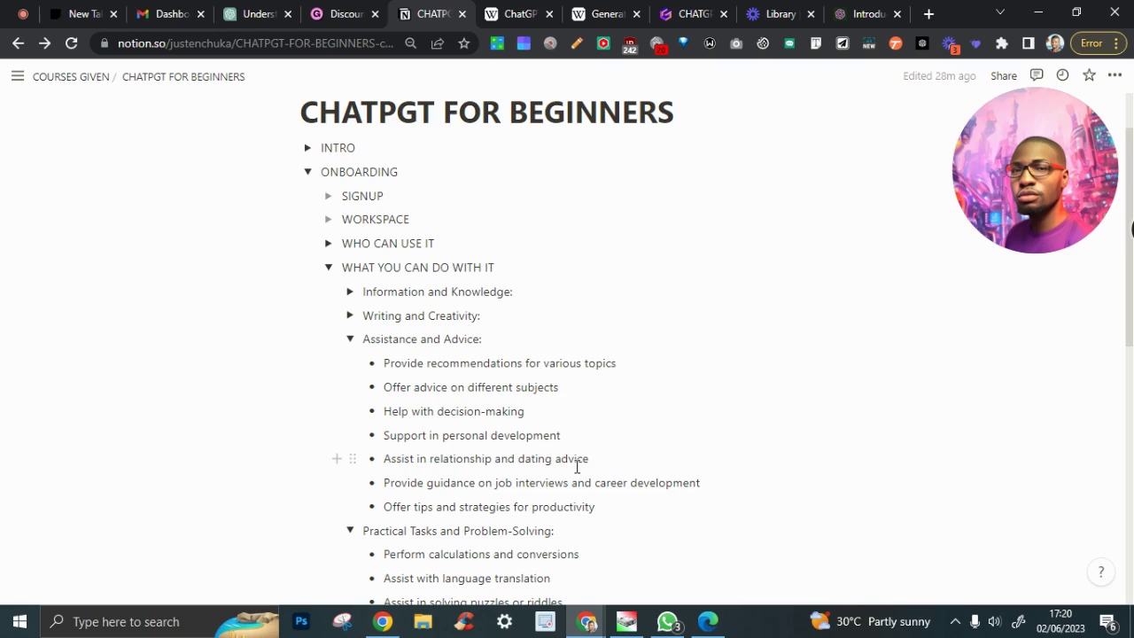
Copy the "Offer tips and strategies for productivity" bullet under "Assistance and Advice"
scroll(550, 474, "down", 1)
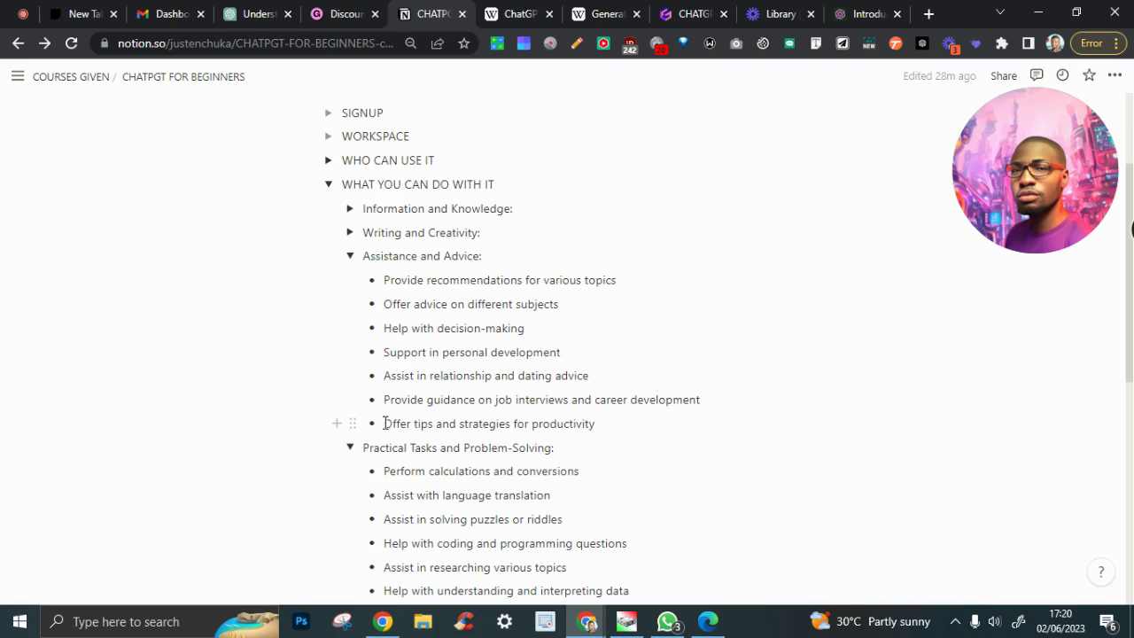
left_click_drag(386, 424, 600, 424)
right_click(593, 424)
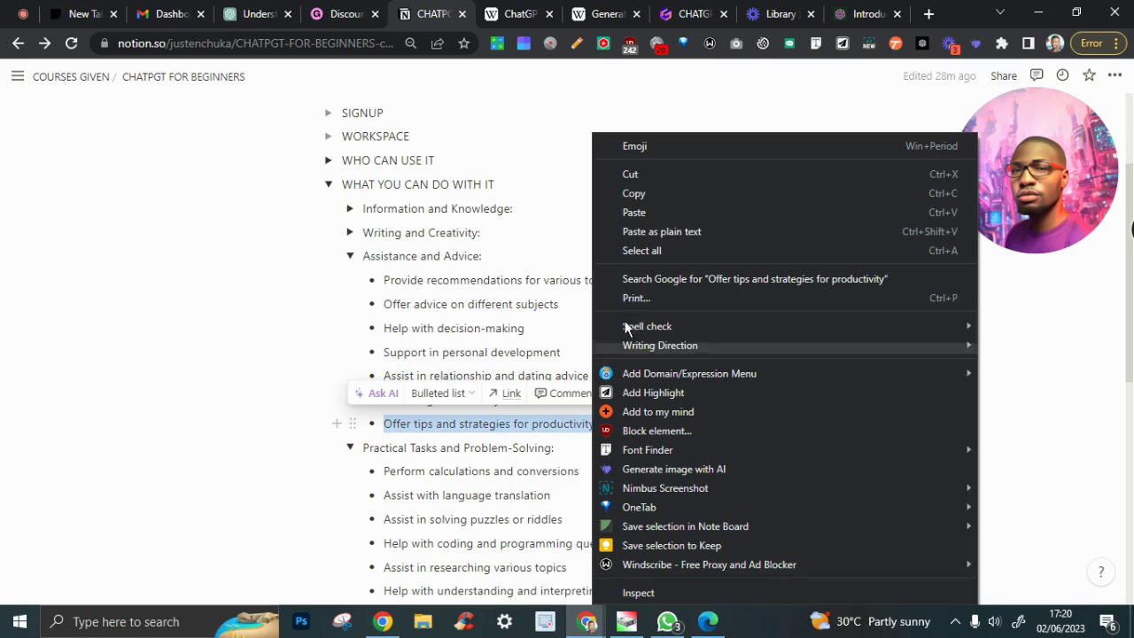
left_click(653, 193)
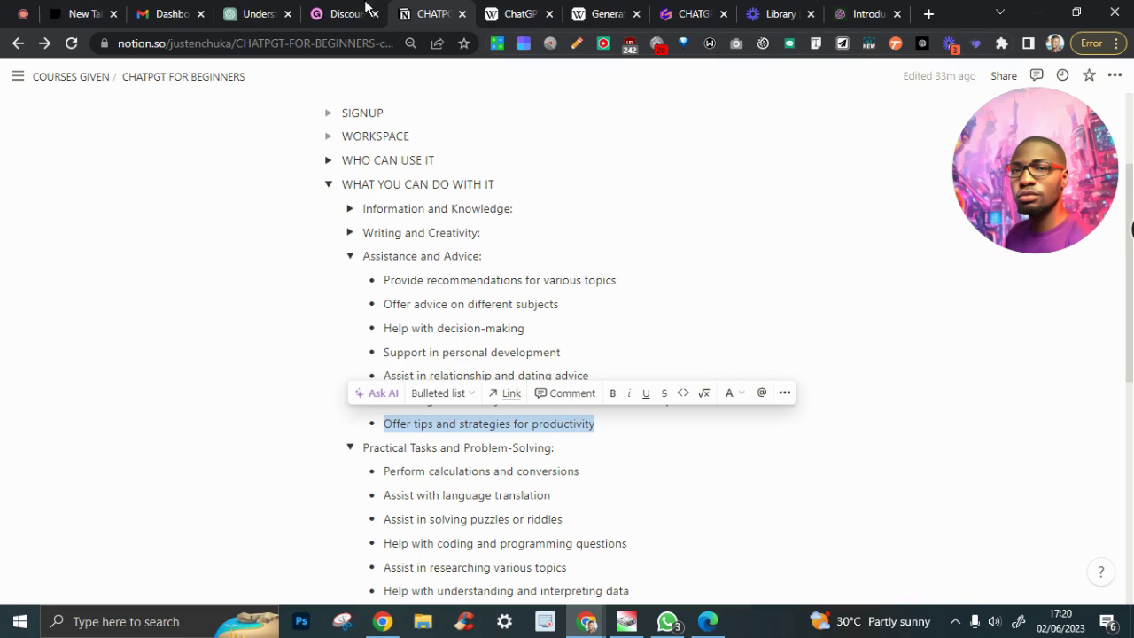
Switch to the ChatGPT conversation in Microsoft Edge, paste the copied bullet, reword it as "Offer me some tips and strategies for productivity" and send it
left_click(260, 14)
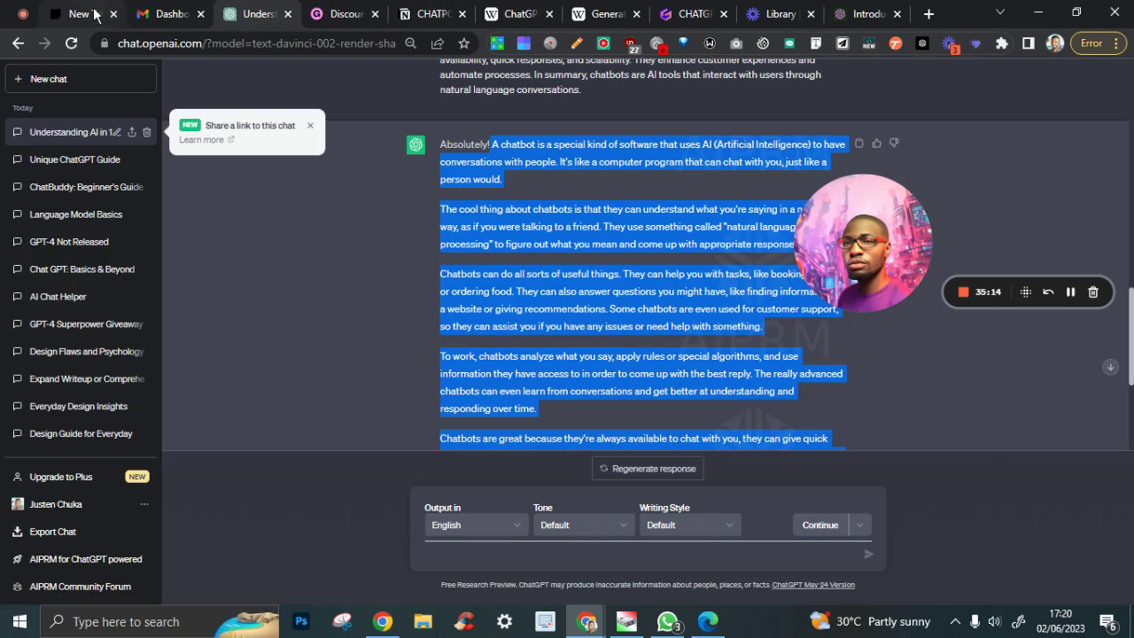
left_click(706, 620)
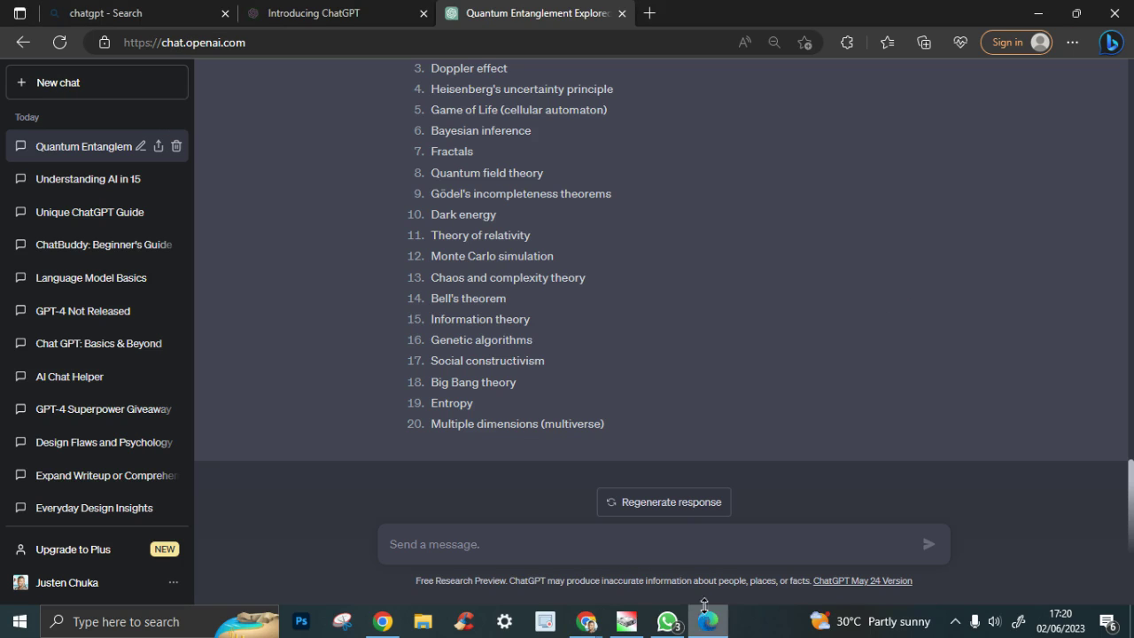
scroll(638, 344, "up", 5)
scroll(637, 343, "down", 5)
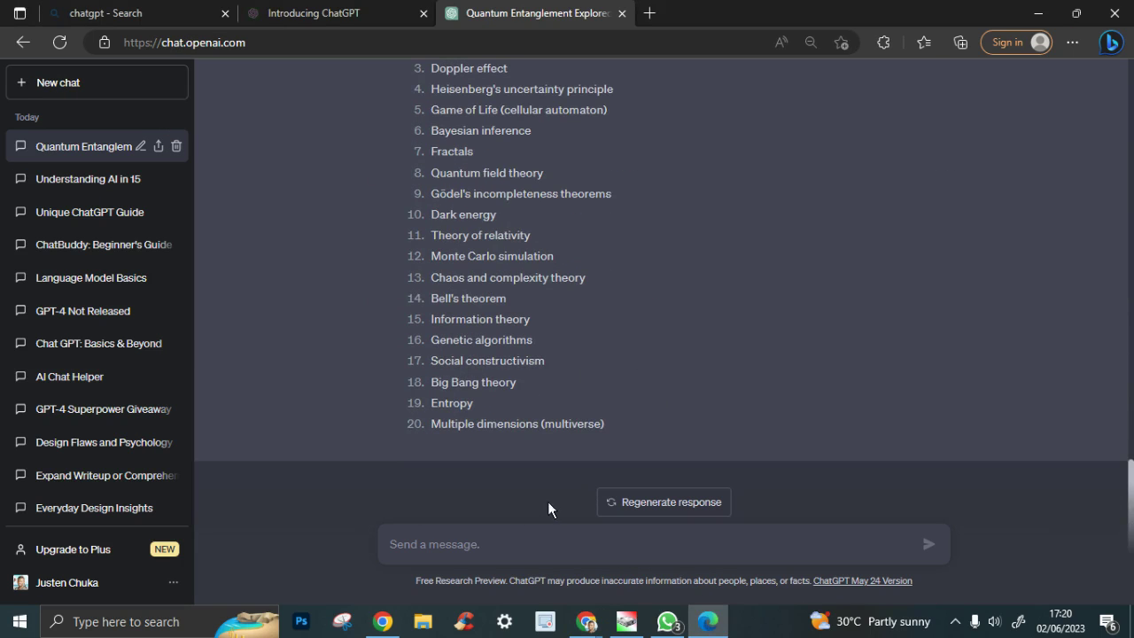
right_click(509, 544)
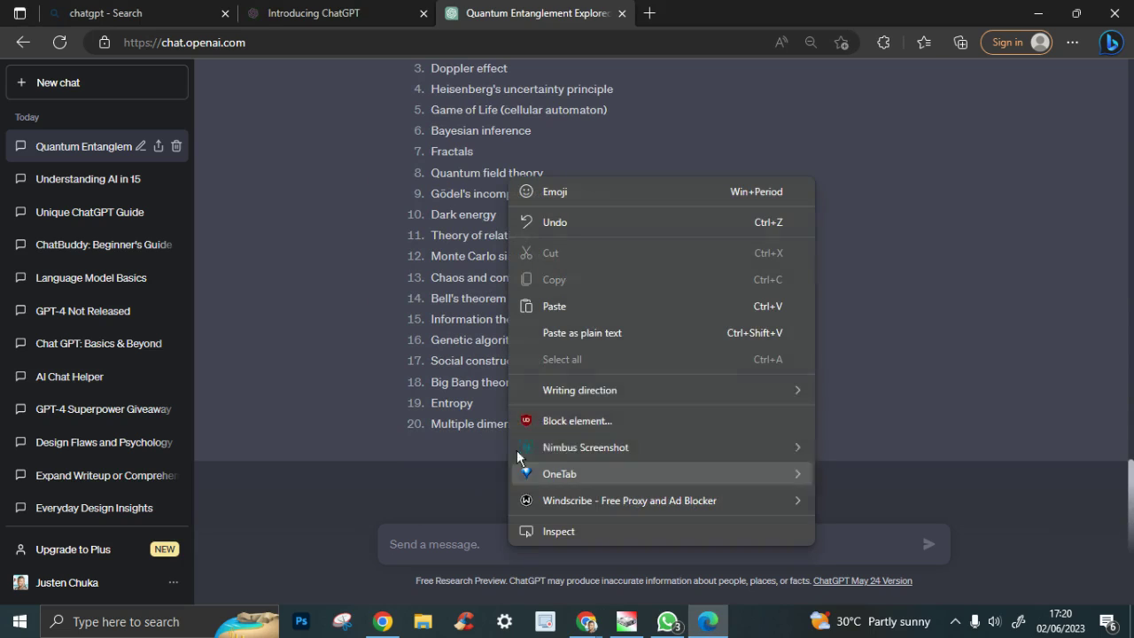
left_click(573, 305)
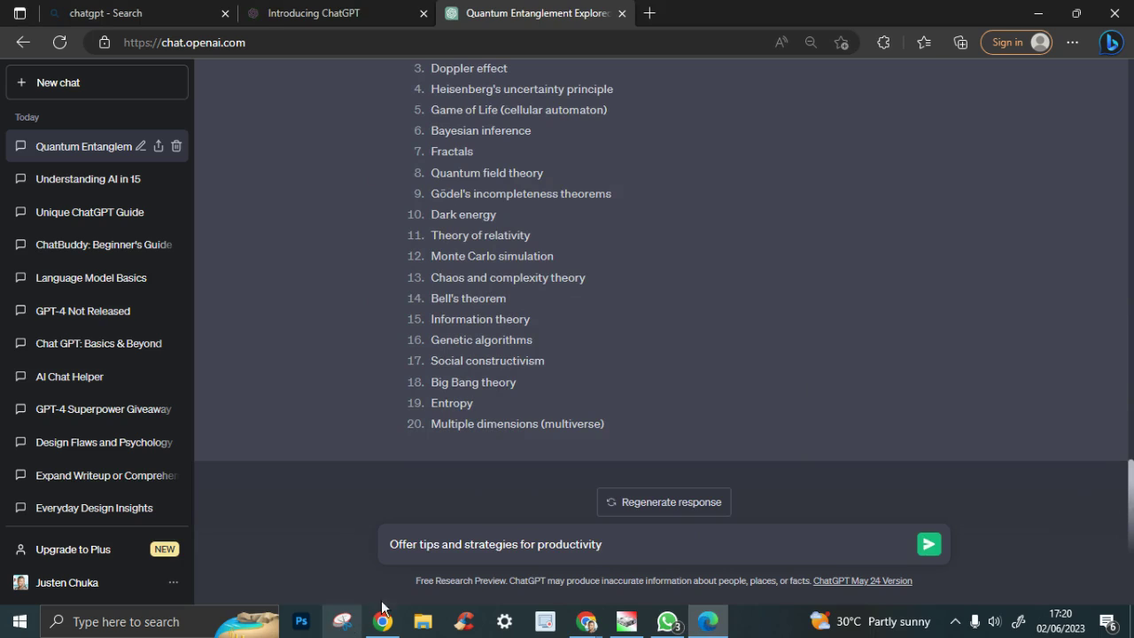
left_click(420, 543)
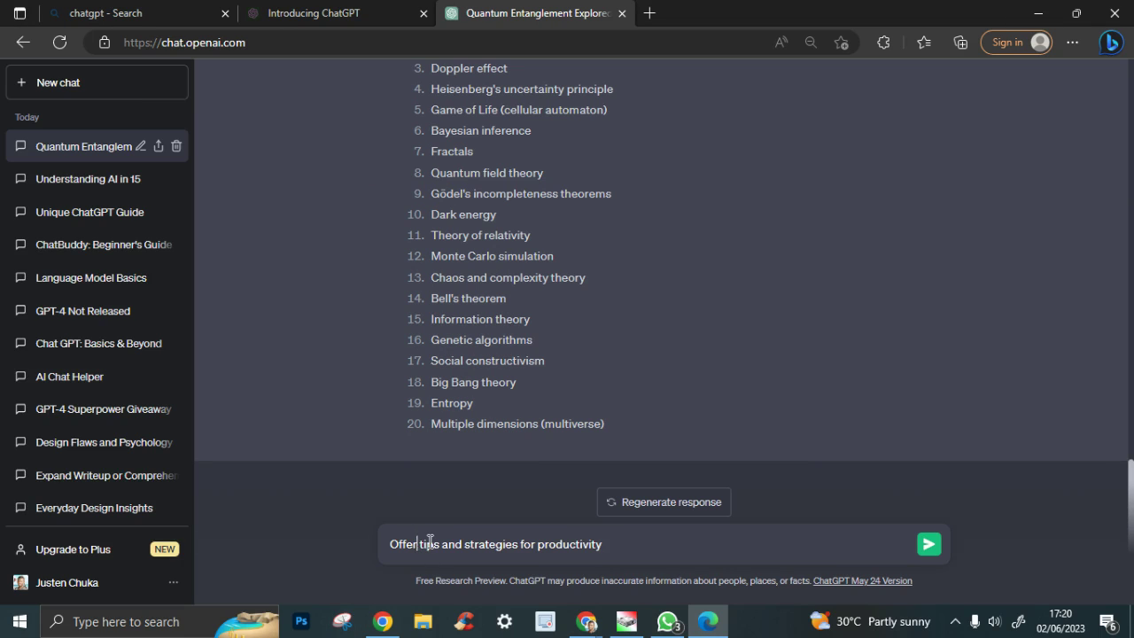
type("me some")
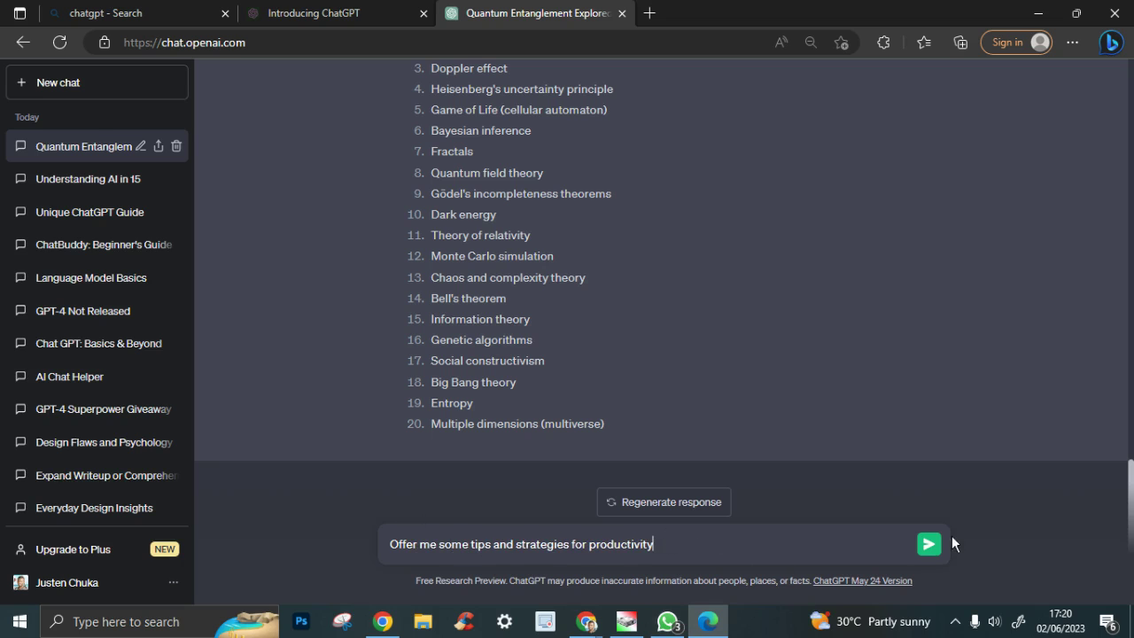
left_click(929, 545)
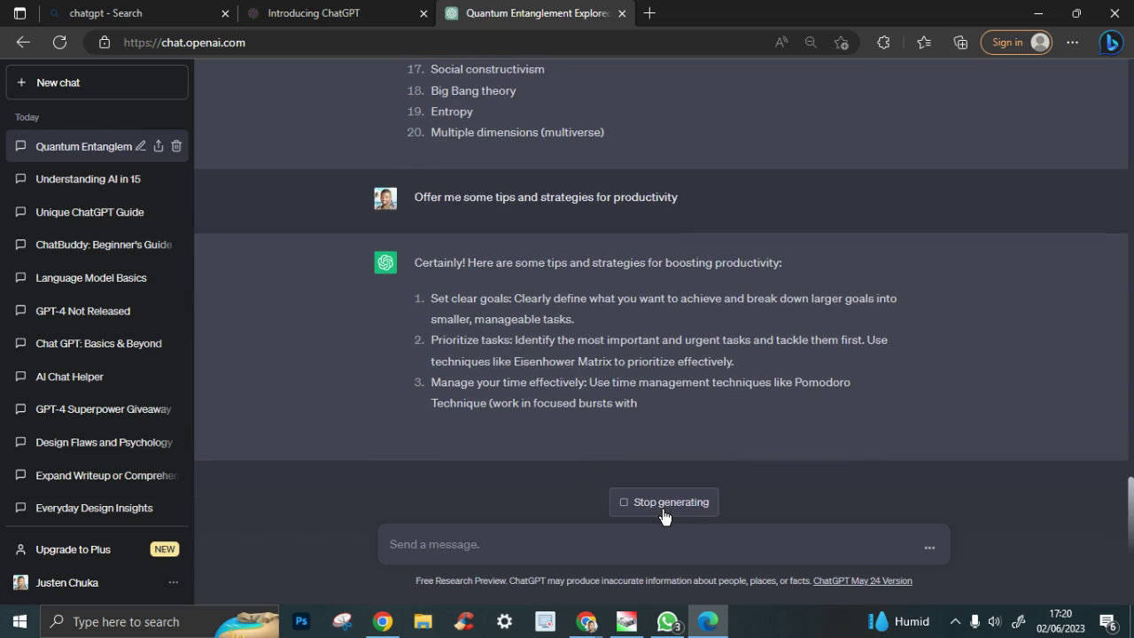
Stop generating the productivity response and review the earlier messages of this conversation
left_click(665, 503)
scroll(526, 407, "up", 1)
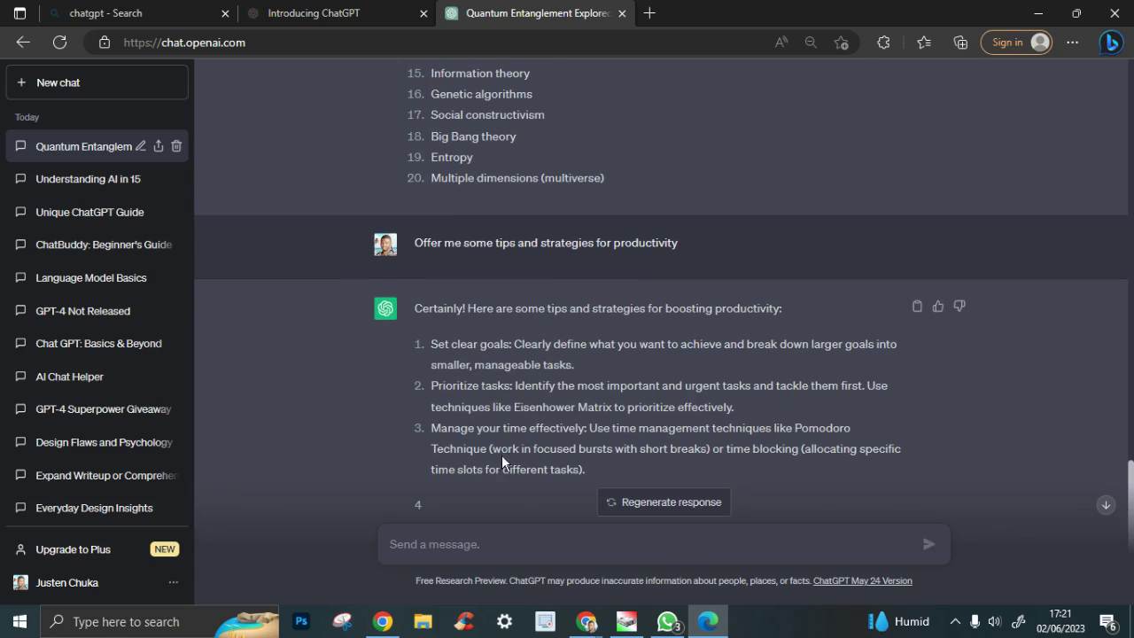
scroll(502, 461, "up", 15)
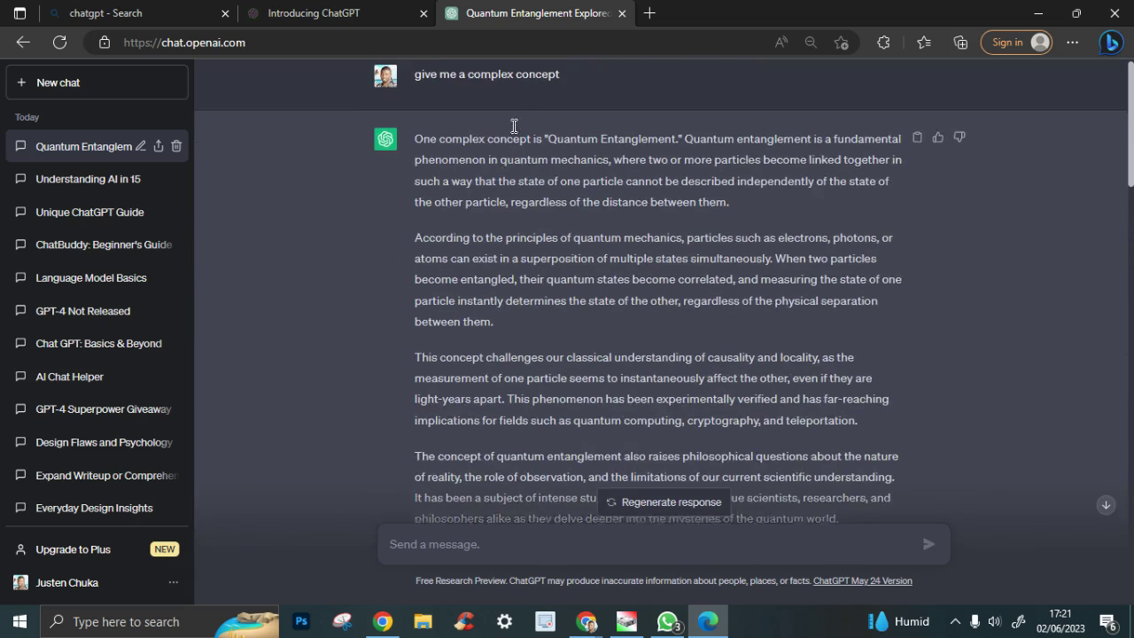
scroll(514, 126, "up", 1)
scroll(515, 133, "down", 15)
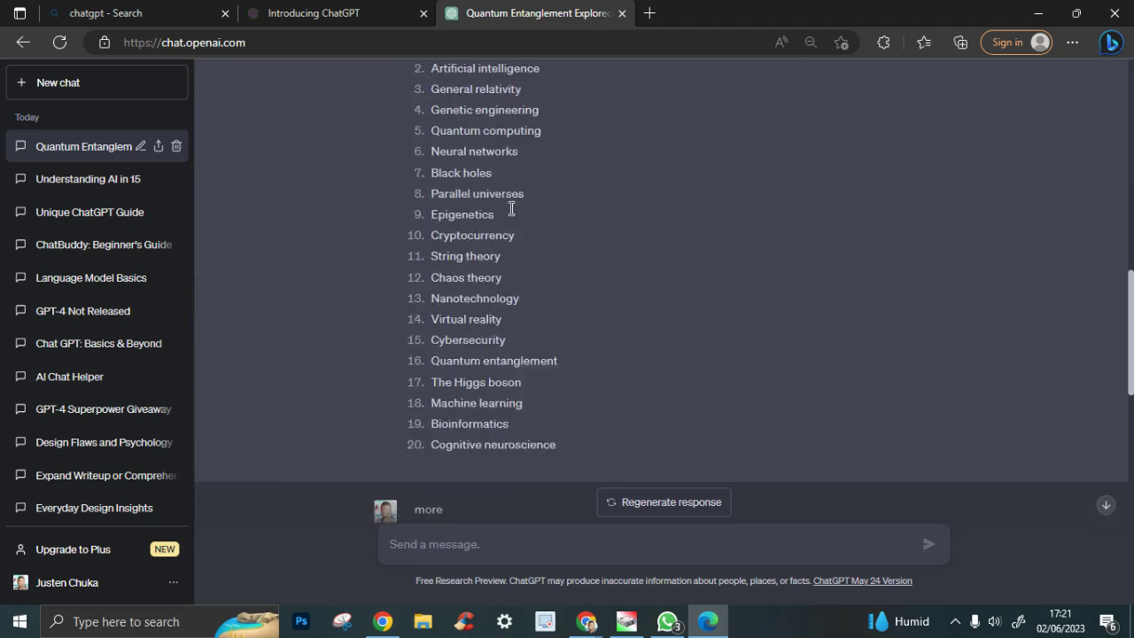
scroll(574, 266, "down", 5)
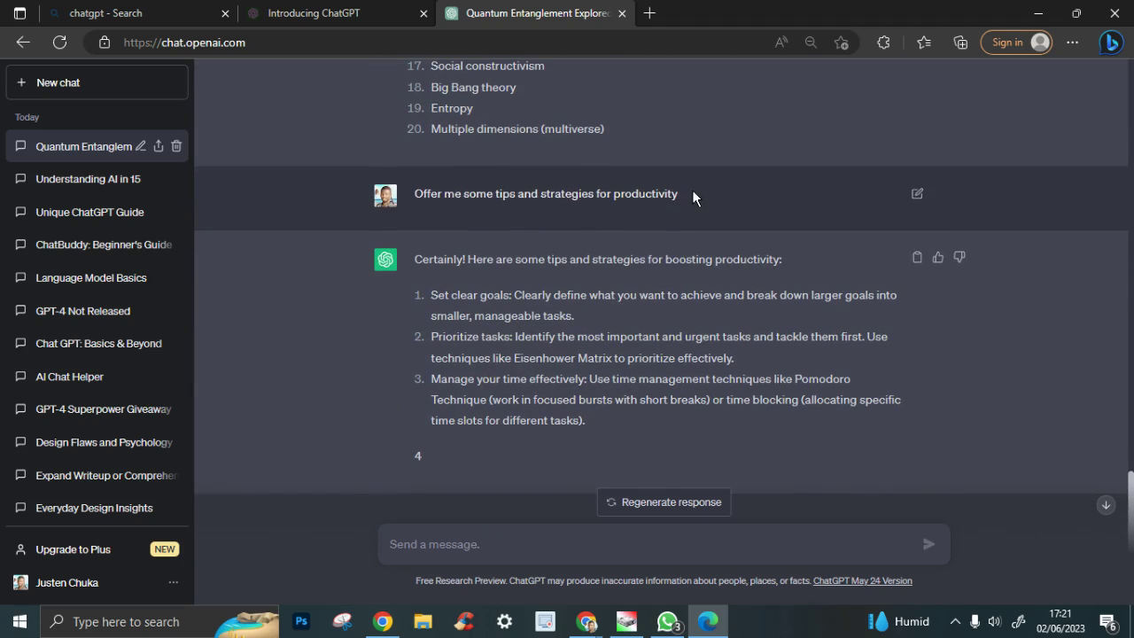
Copy the prompt "Offer me some tips and strategies for productivity" from the conversation and send it in a new chat
left_click_drag(692, 190, 413, 202)
right_click(442, 195)
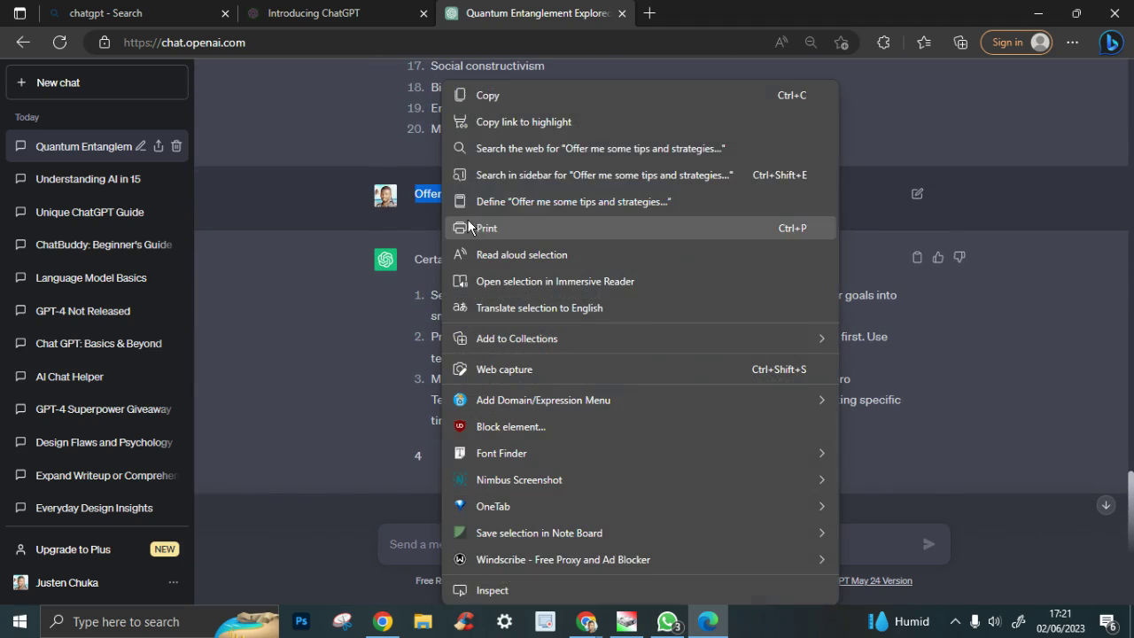
left_click(496, 94)
left_click(69, 86)
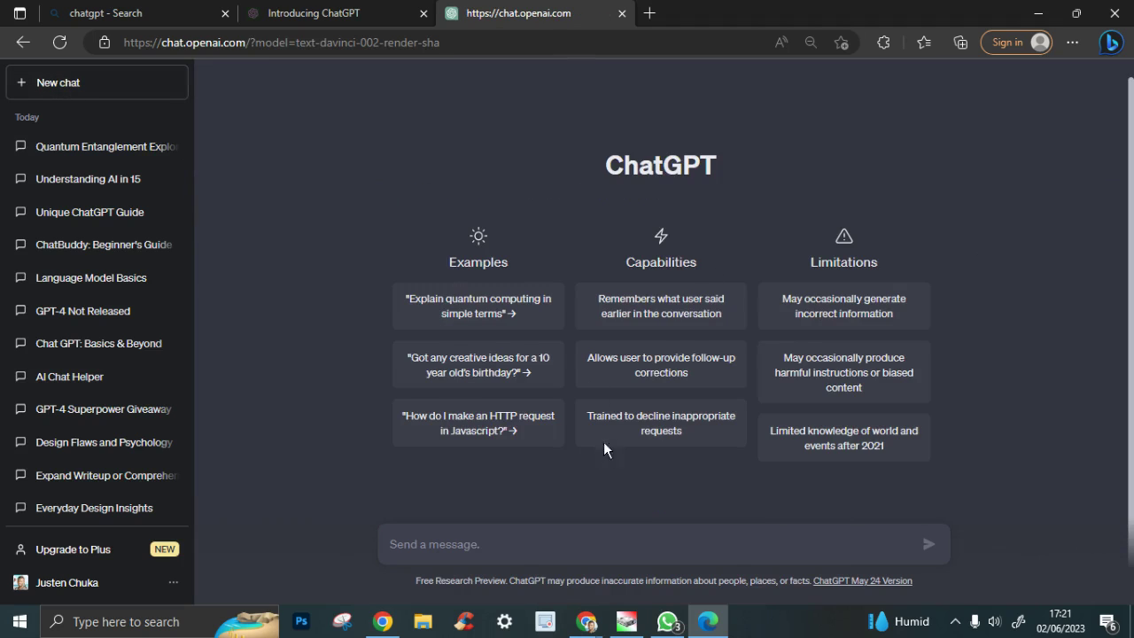
right_click(512, 544)
left_click(532, 303)
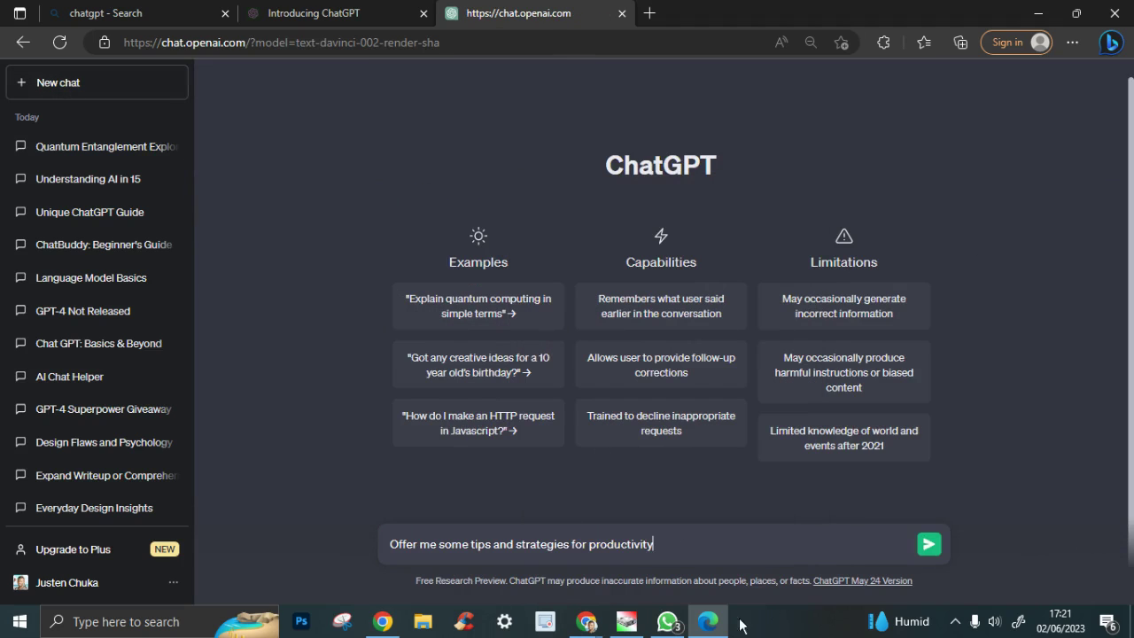
left_click(930, 546)
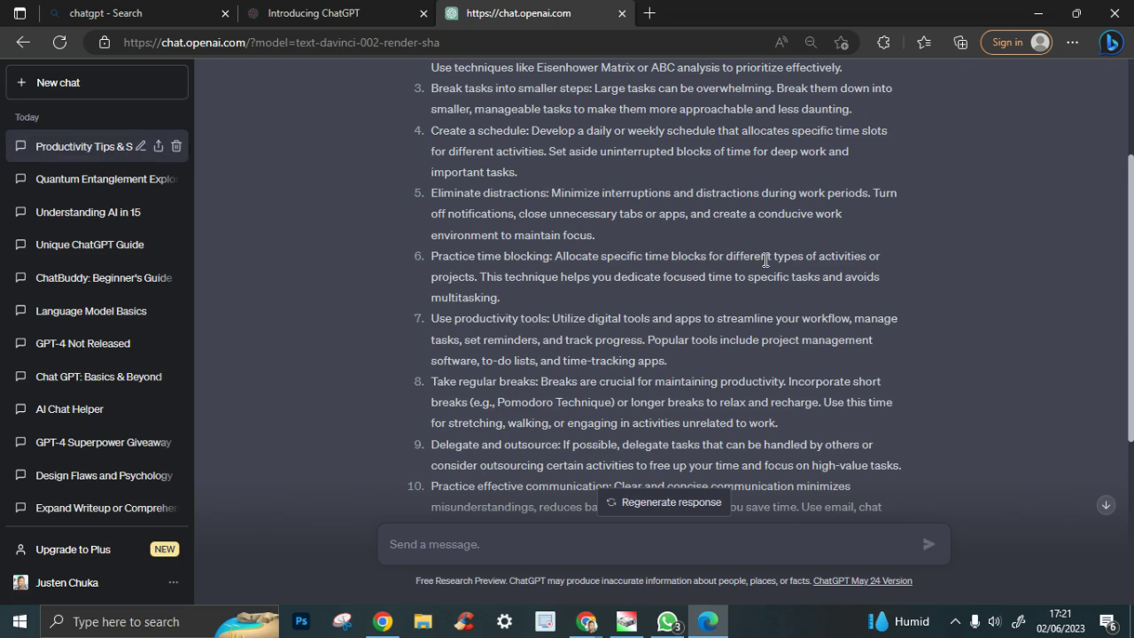
scroll(766, 260, "up", 3)
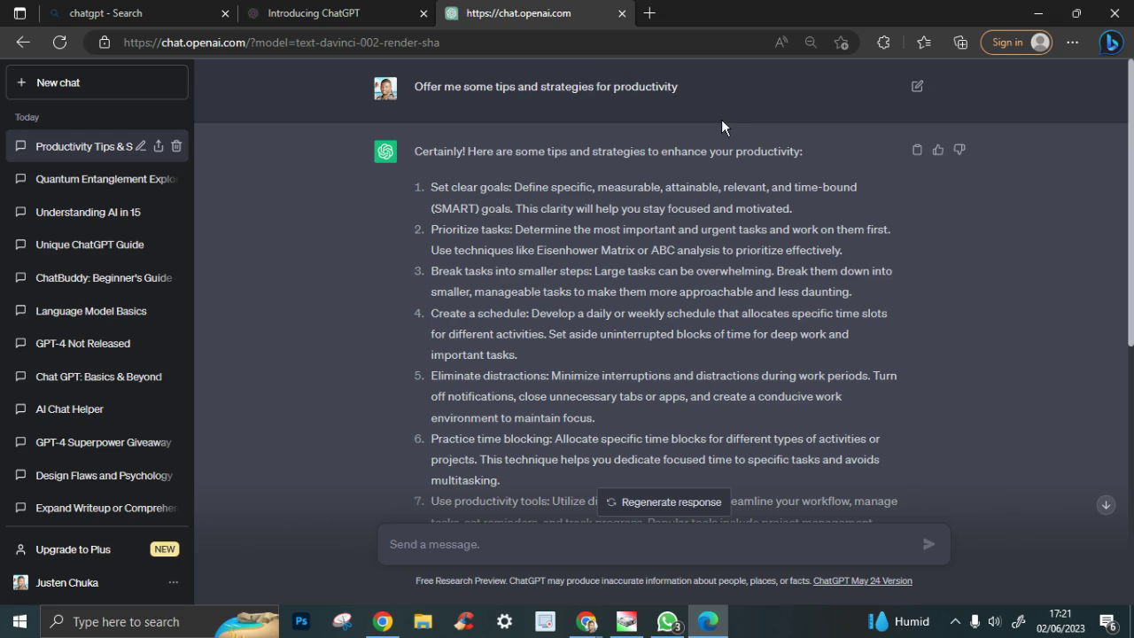
left_click(145, 11)
left_click(279, 13)
left_click(452, 16)
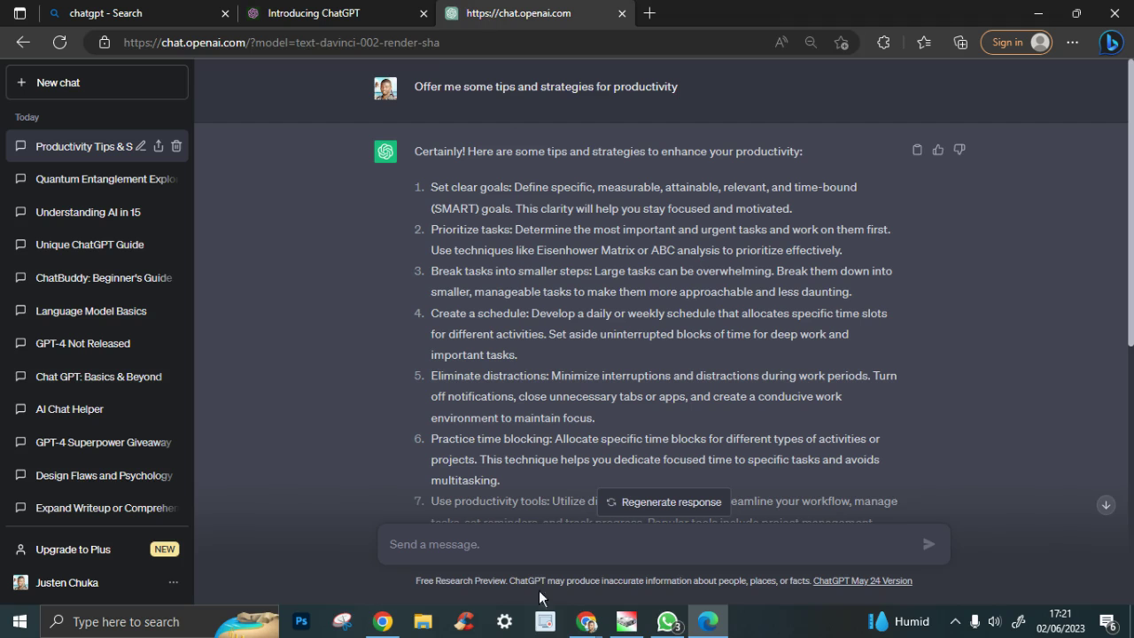
Switch to the Notion outline in Google Chrome and copy the "Provide guidance on job interviews and career development" bullet
mouse_move(593, 627)
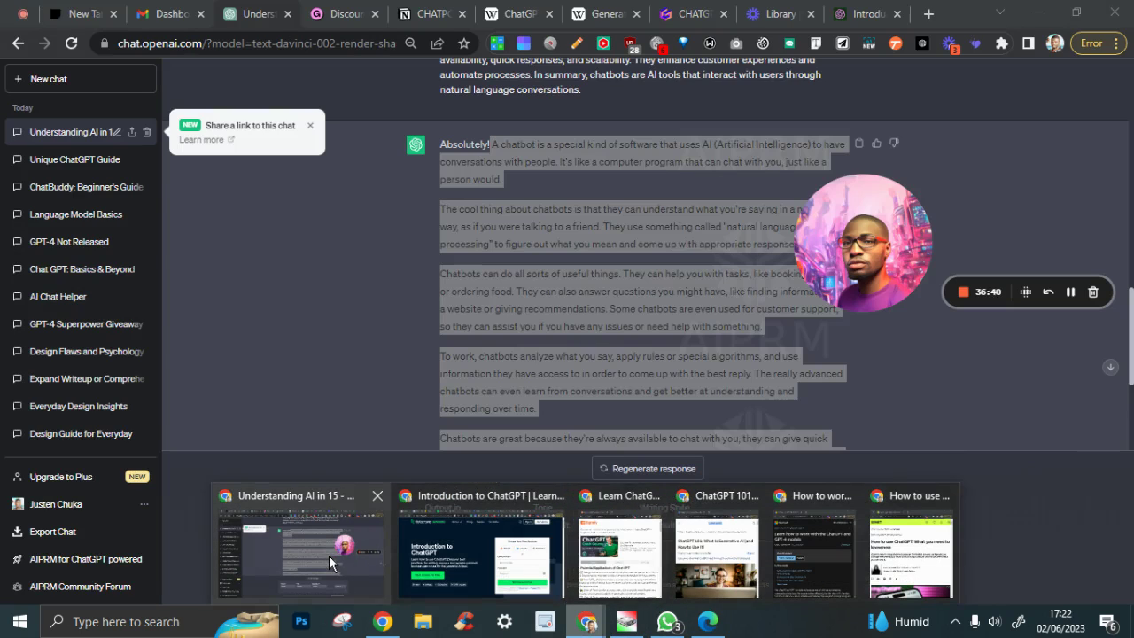
left_click(328, 556)
left_click(428, 15)
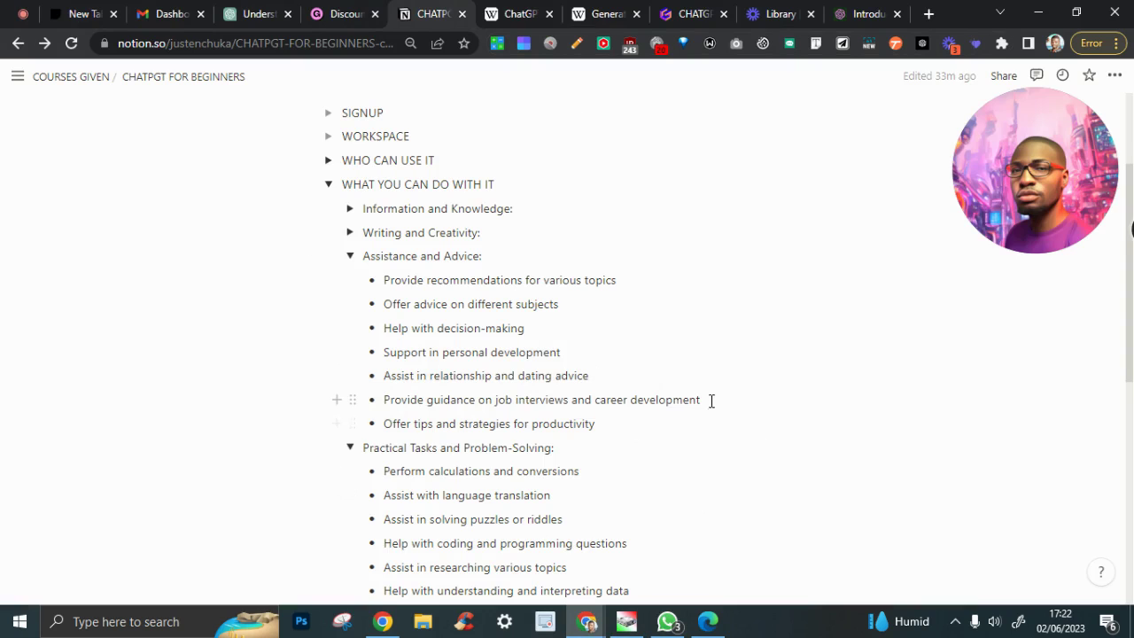
left_click_drag(711, 400, 382, 403)
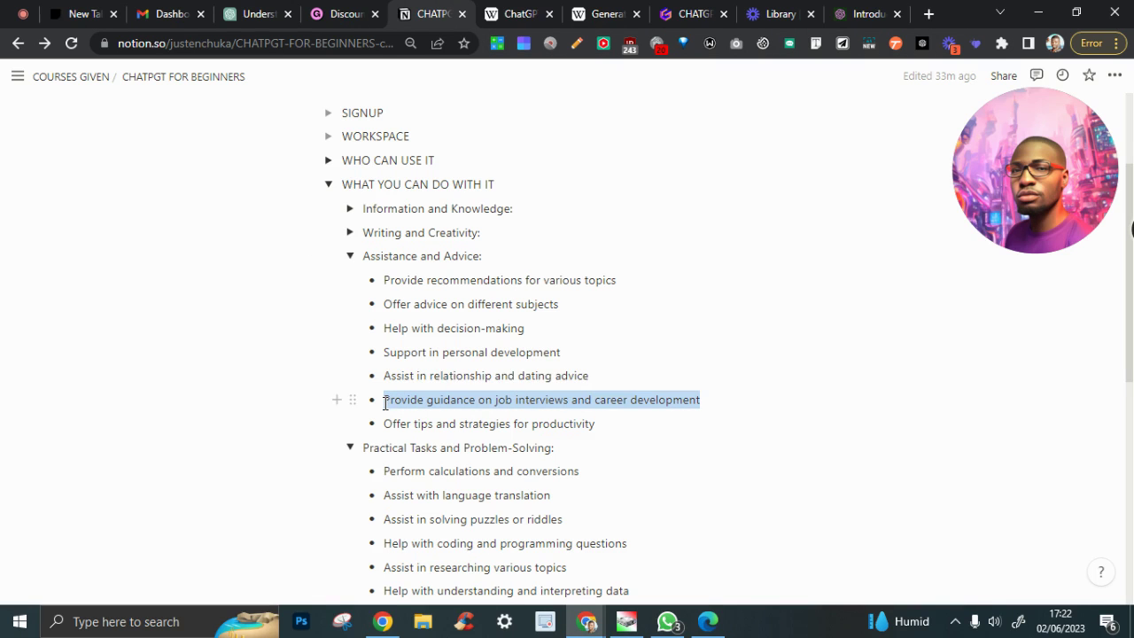
right_click(588, 396)
left_click(651, 192)
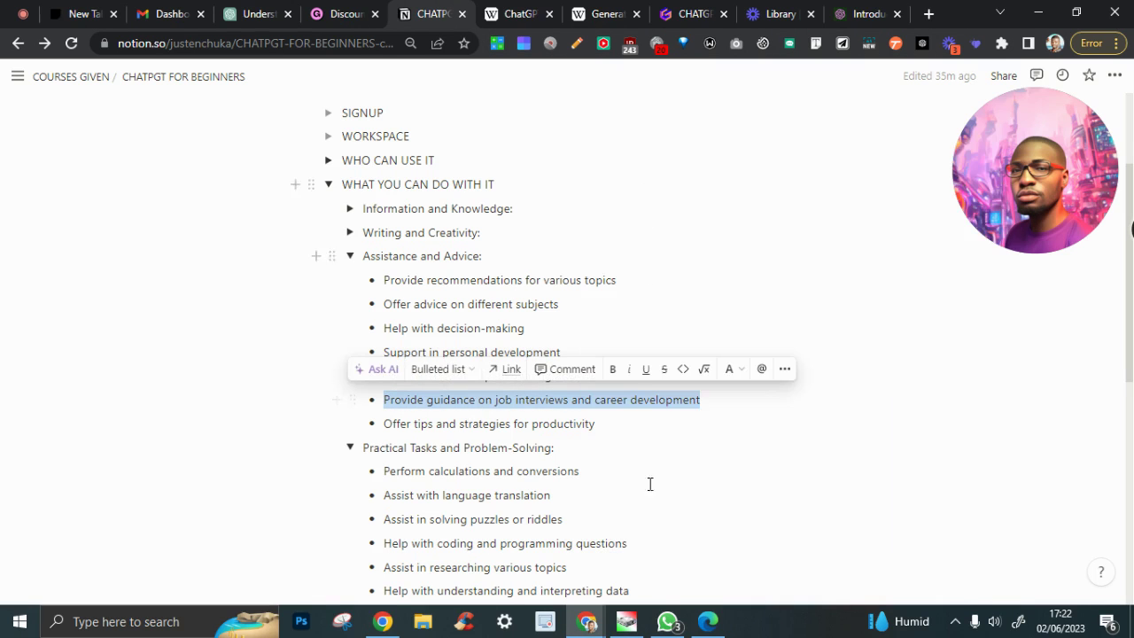
Switch to ChatGPT in Microsoft Edge, start a new chat and paste the copied job interview bullet as the prompt
left_click(708, 622)
scroll(497, 279, "down", 6)
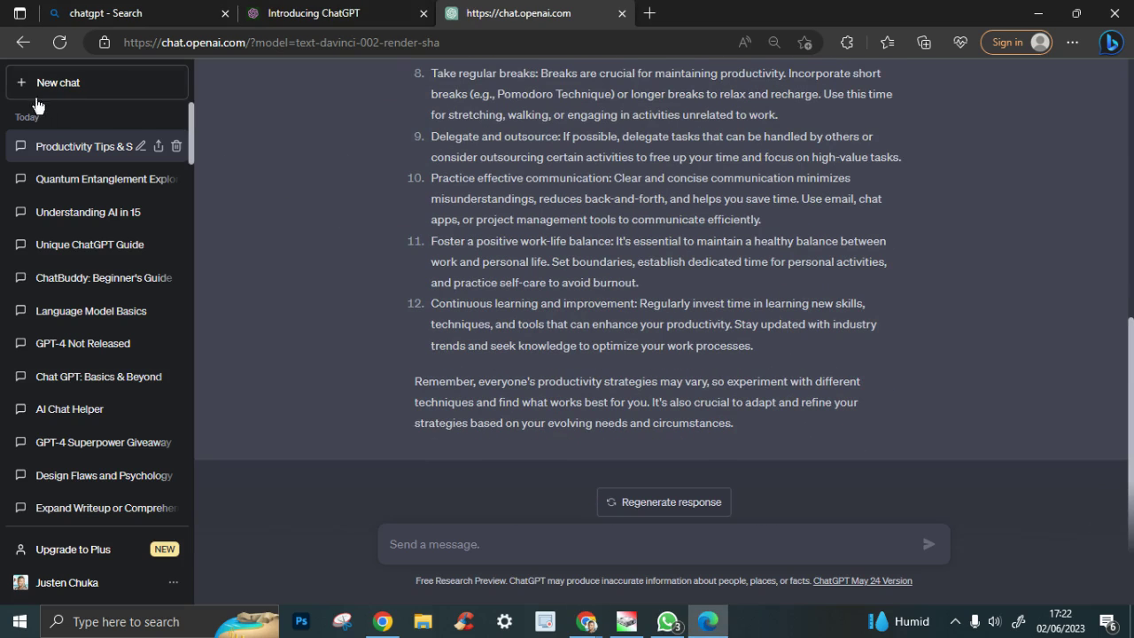
left_click(72, 86)
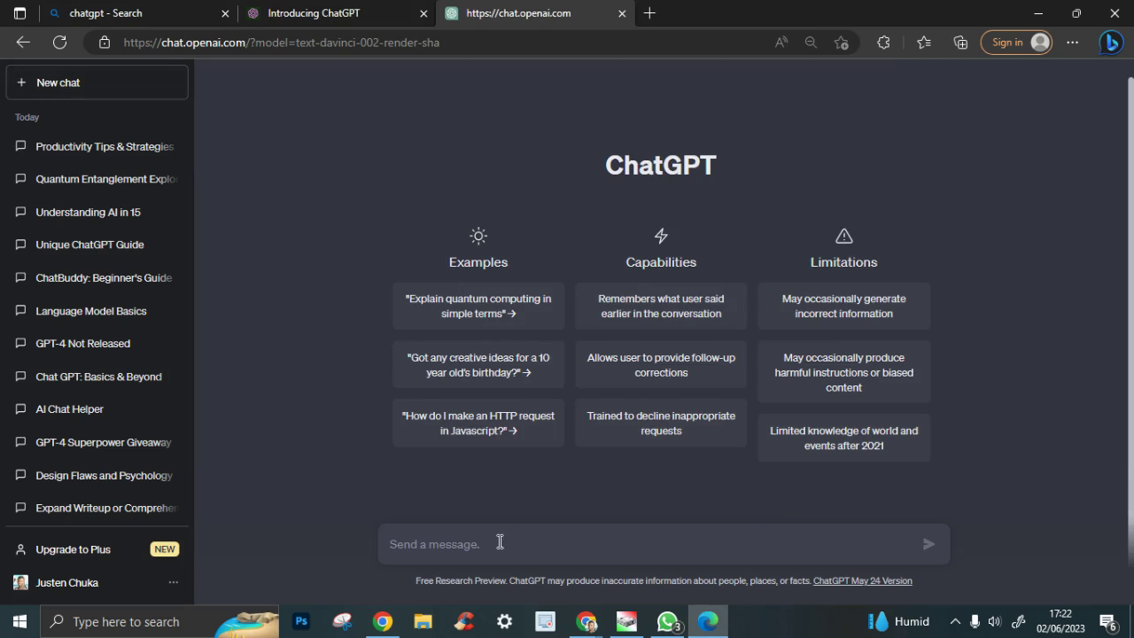
right_click(433, 544)
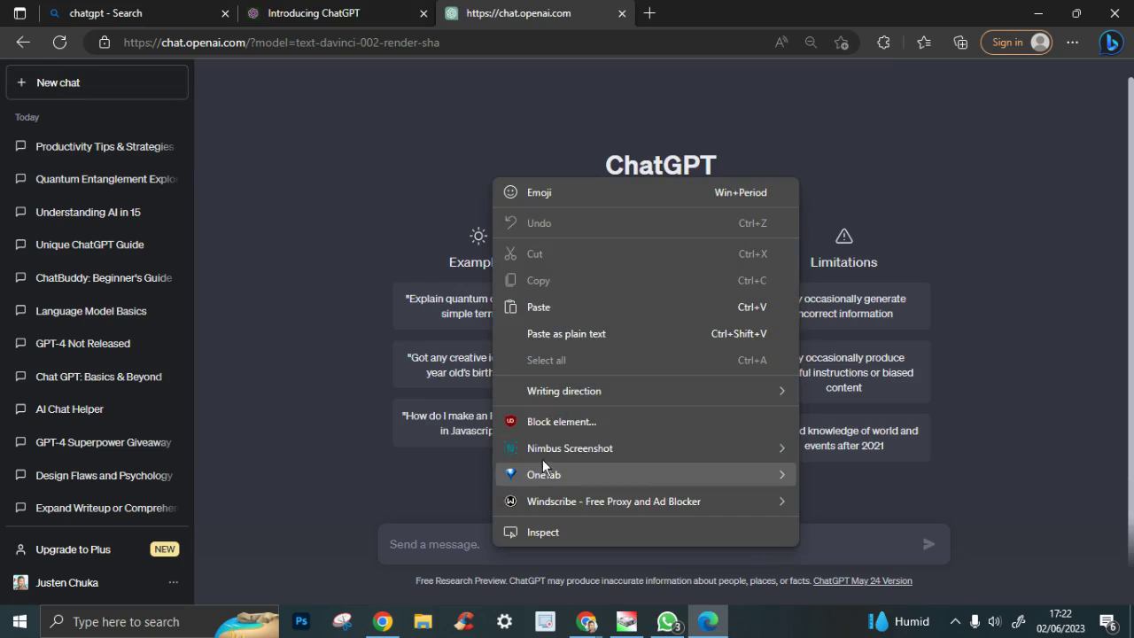
left_click(538, 305)
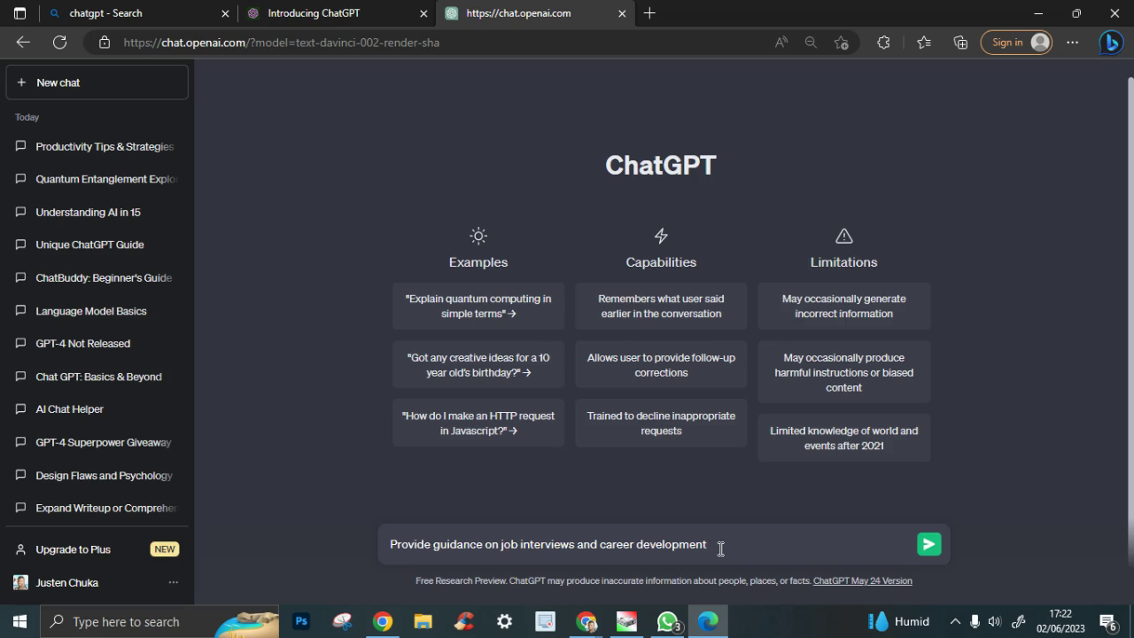
Add "- hr job interview - entry level" to the end of the prompt and send it
type("ho")
type(" job in")
type("tervire")
key("BackSpace")
key("BackSpace")
type("ew")
type("hr job interview")
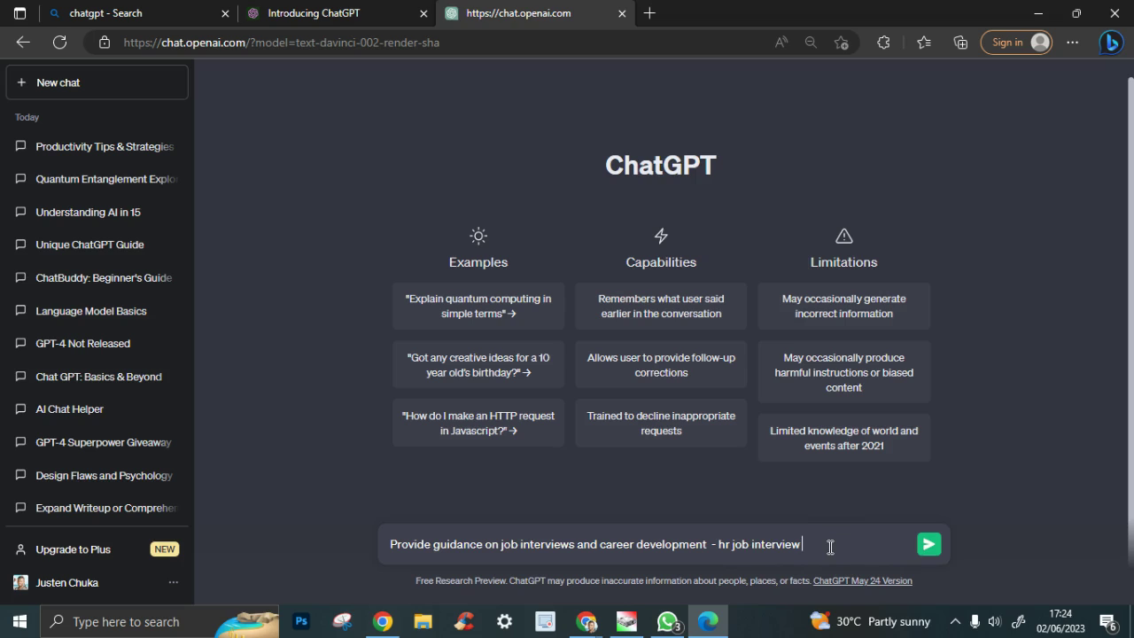
type("- entry level")
left_click(929, 545)
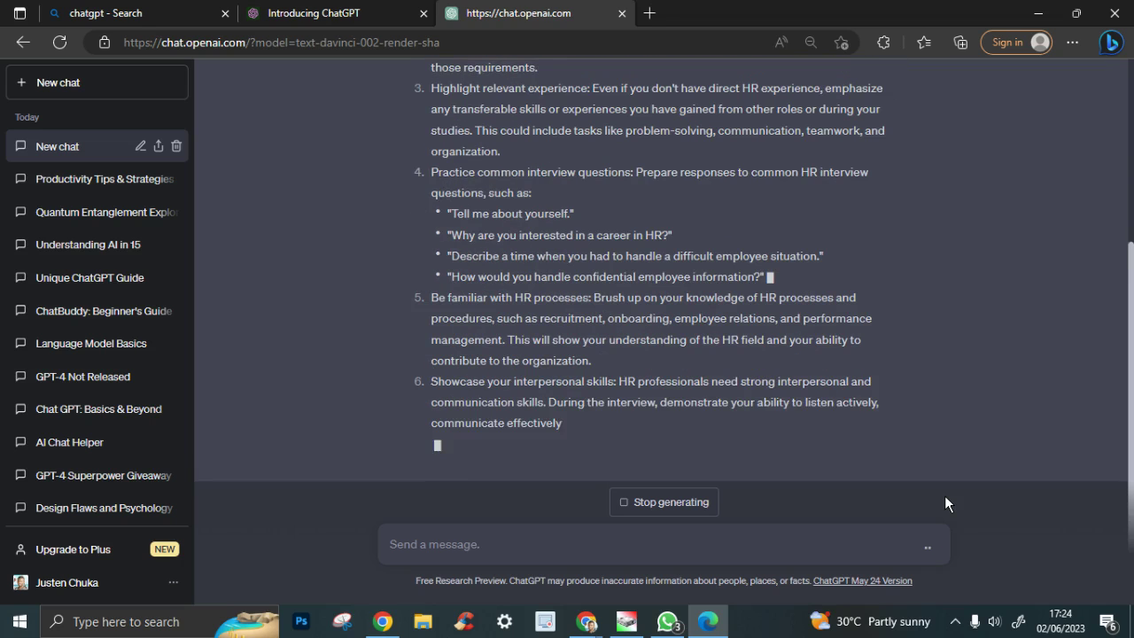
scroll(797, 259, "up", 5)
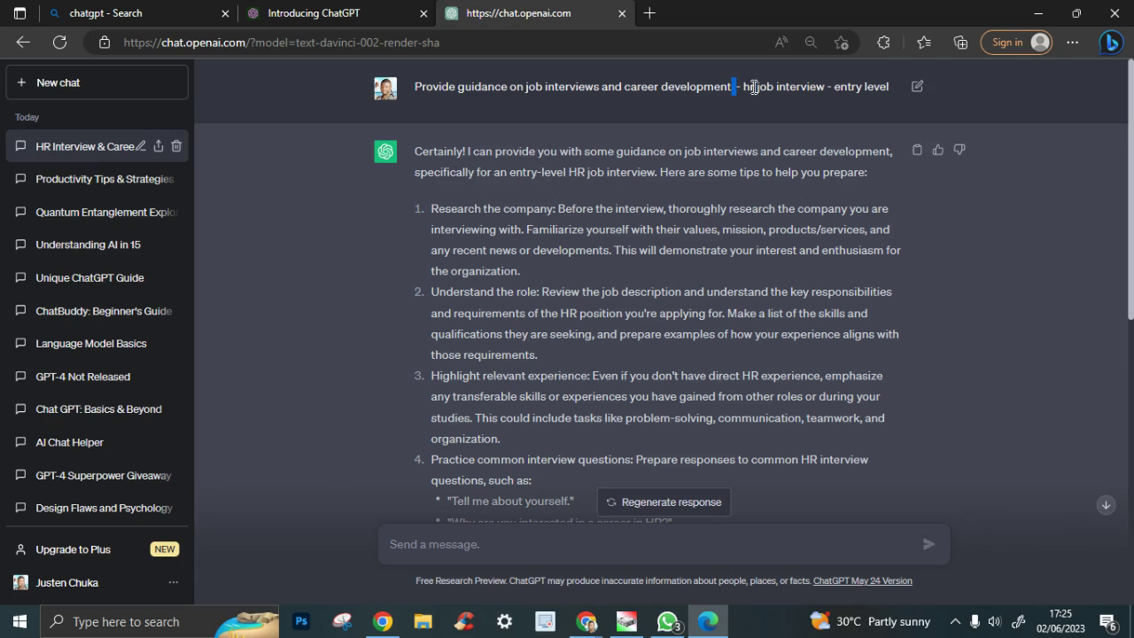
Examine the "- hr job interview - entry level" part of the prompt and read through the numbered interview tips in the response
left_click_drag(734, 86, 896, 86)
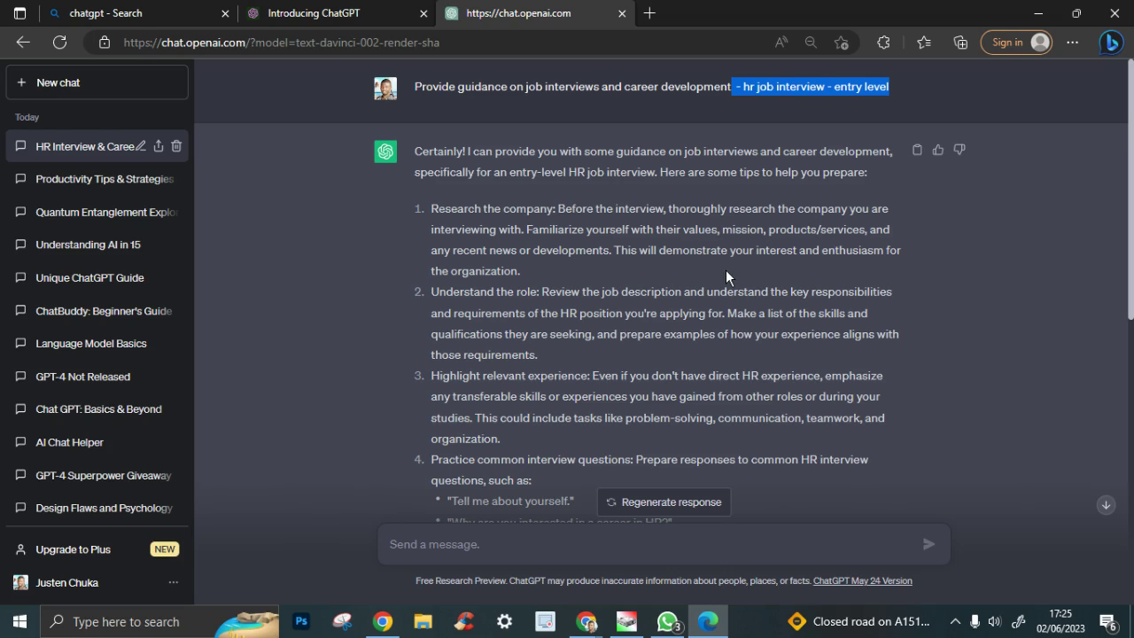
left_click(513, 546)
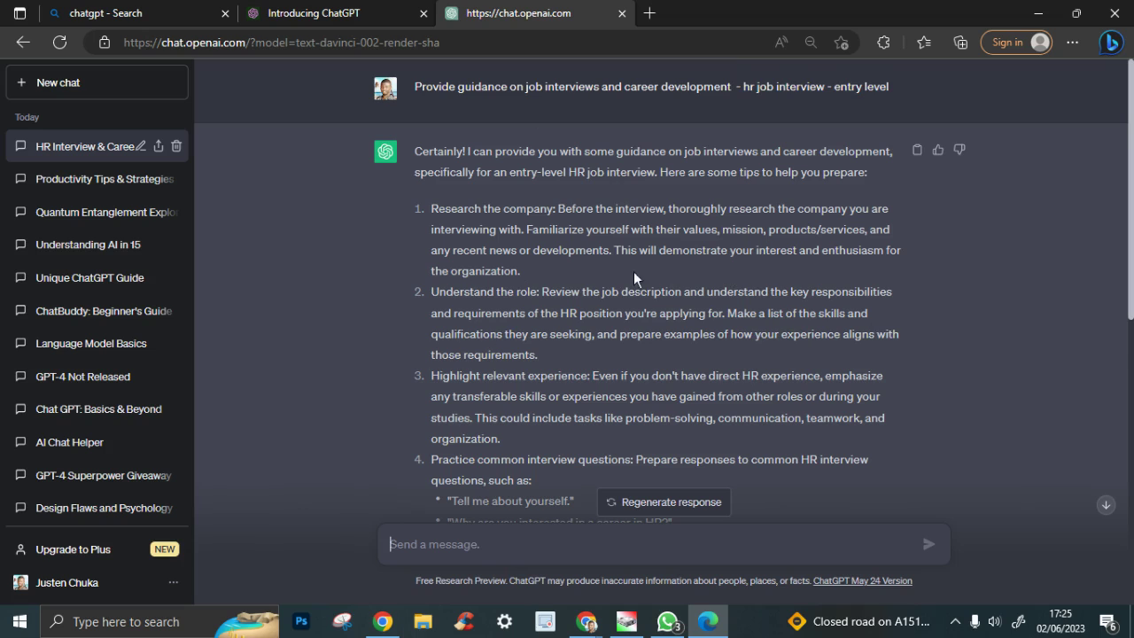
scroll(646, 262, "down", 1)
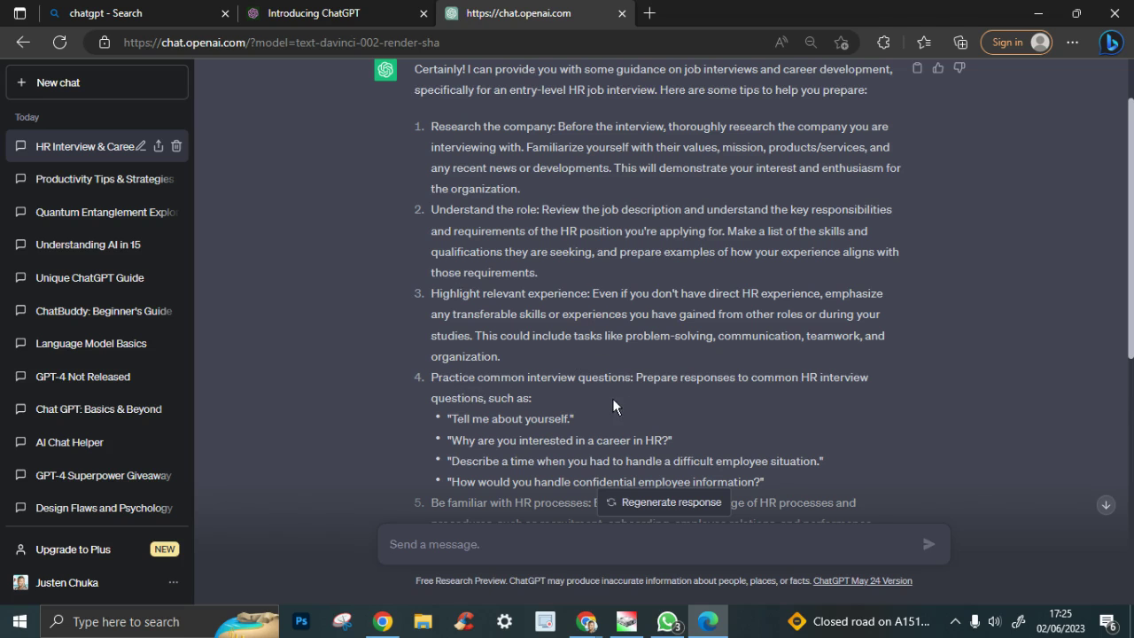
scroll(613, 400, "down", 2)
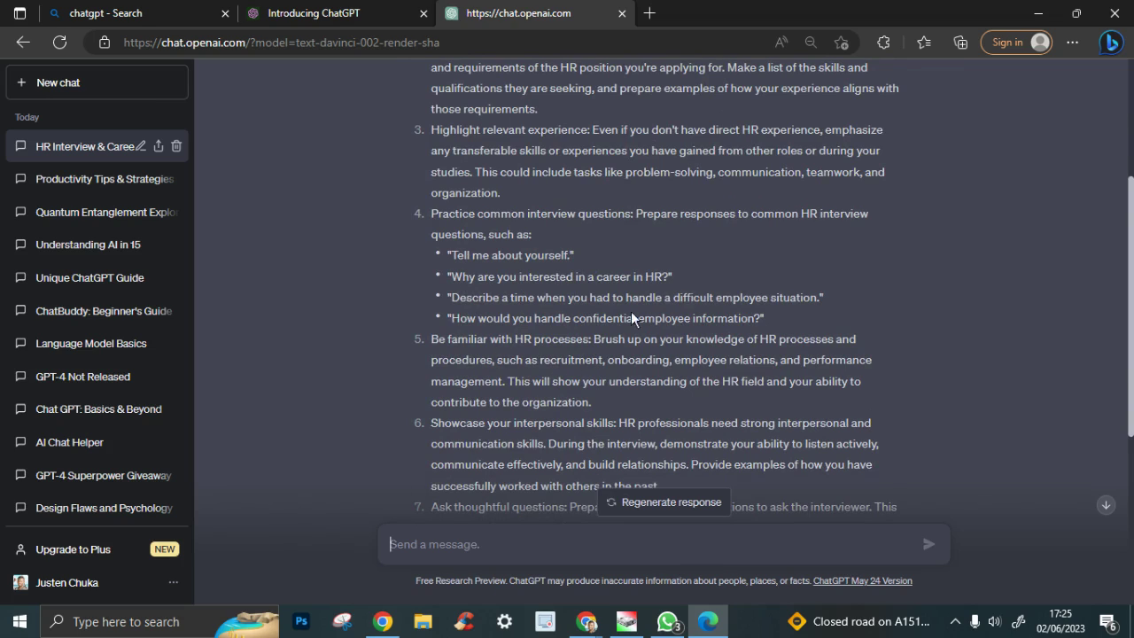
scroll(632, 319, "down", 1)
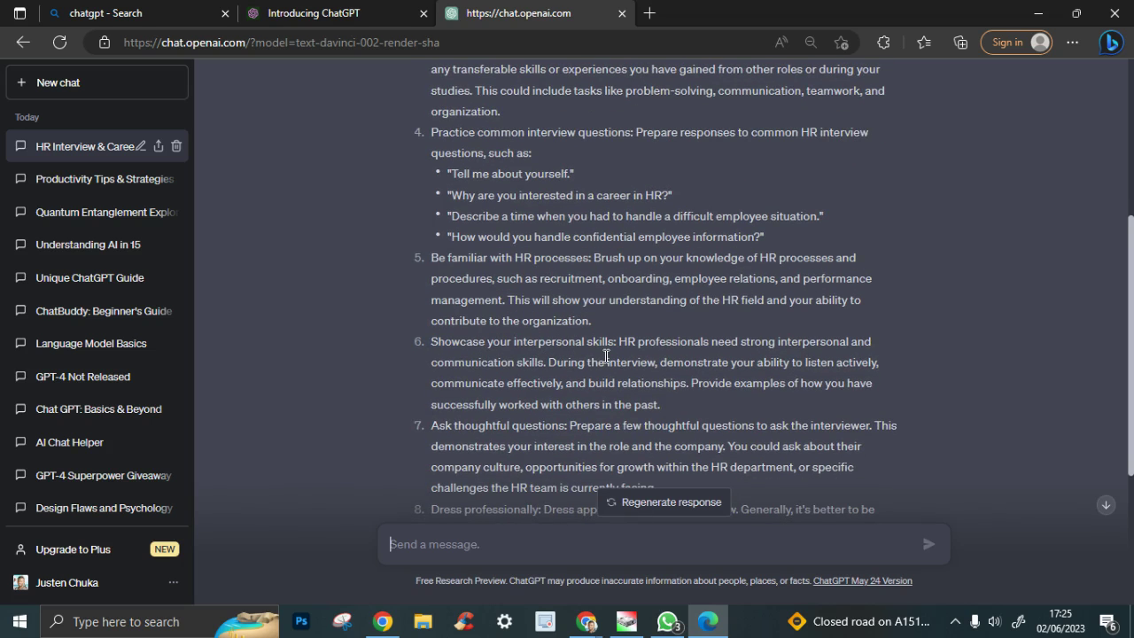
scroll(602, 356, "down", 2)
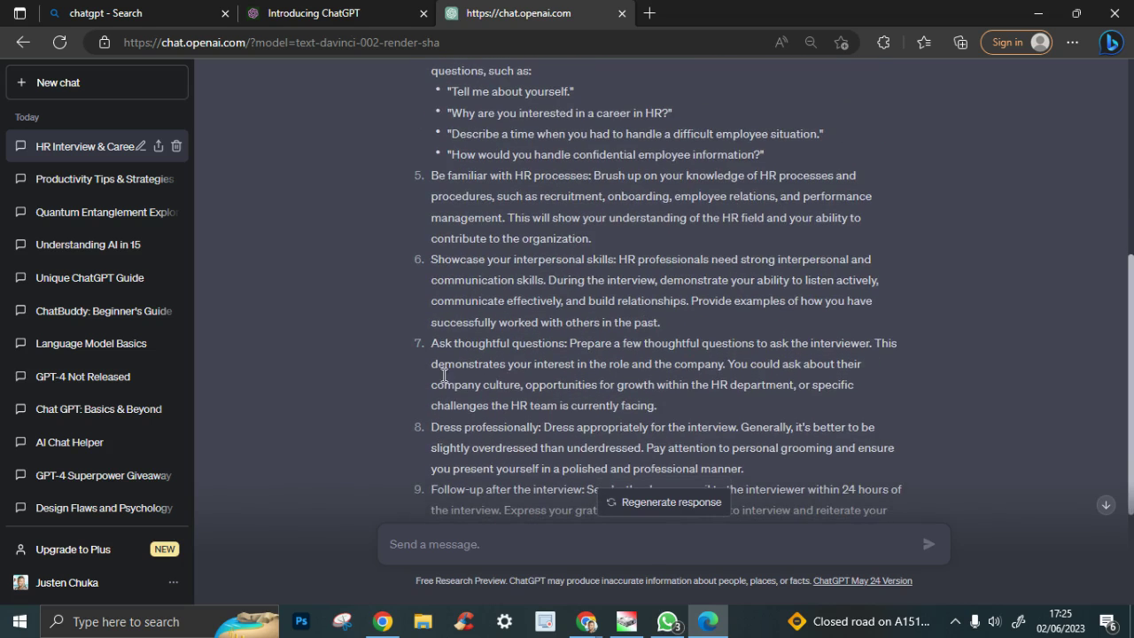
scroll(497, 359, "down", 2)
scroll(597, 283, "up", 8)
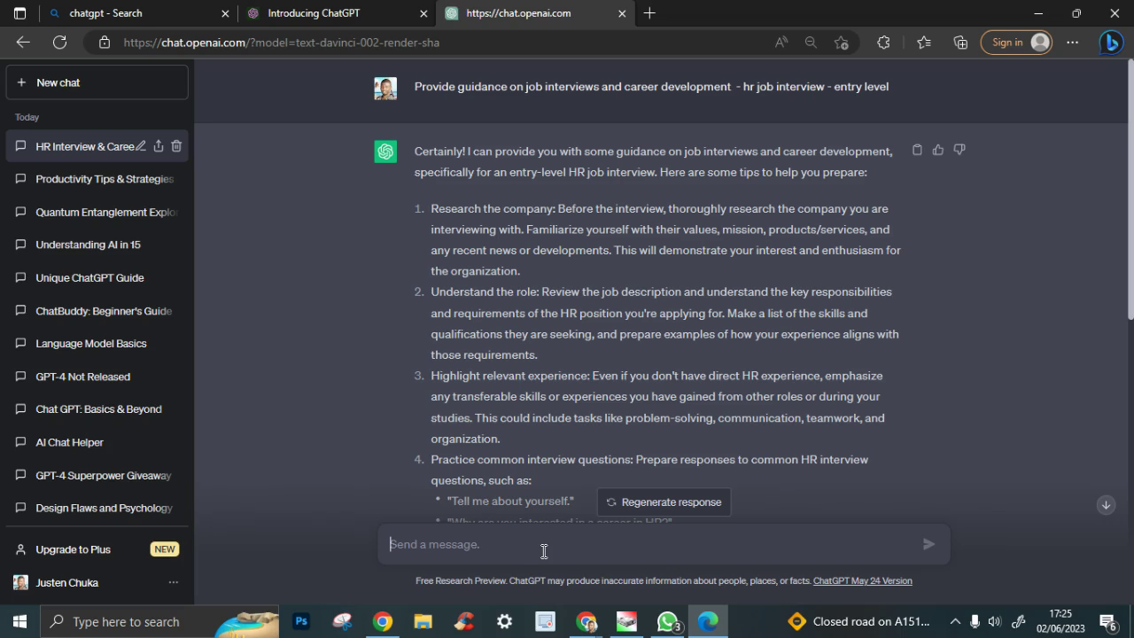
Draft the follow-up message "summarize" in the HR interview chat without sending it, and select the drafted word
type("summarize")
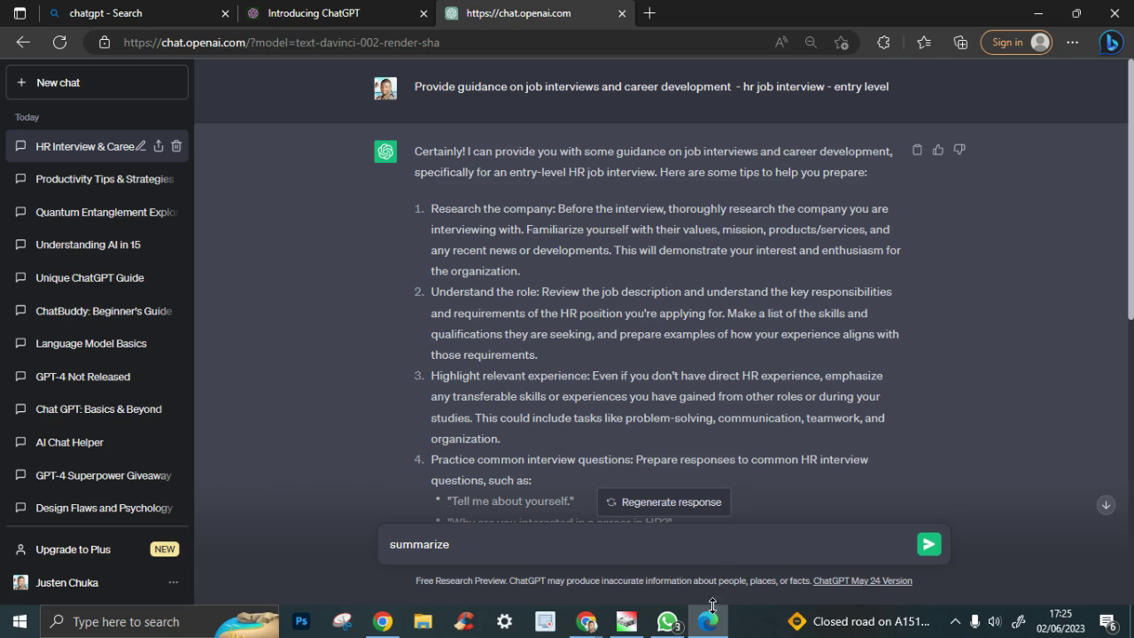
left_click_drag(488, 543, 375, 543)
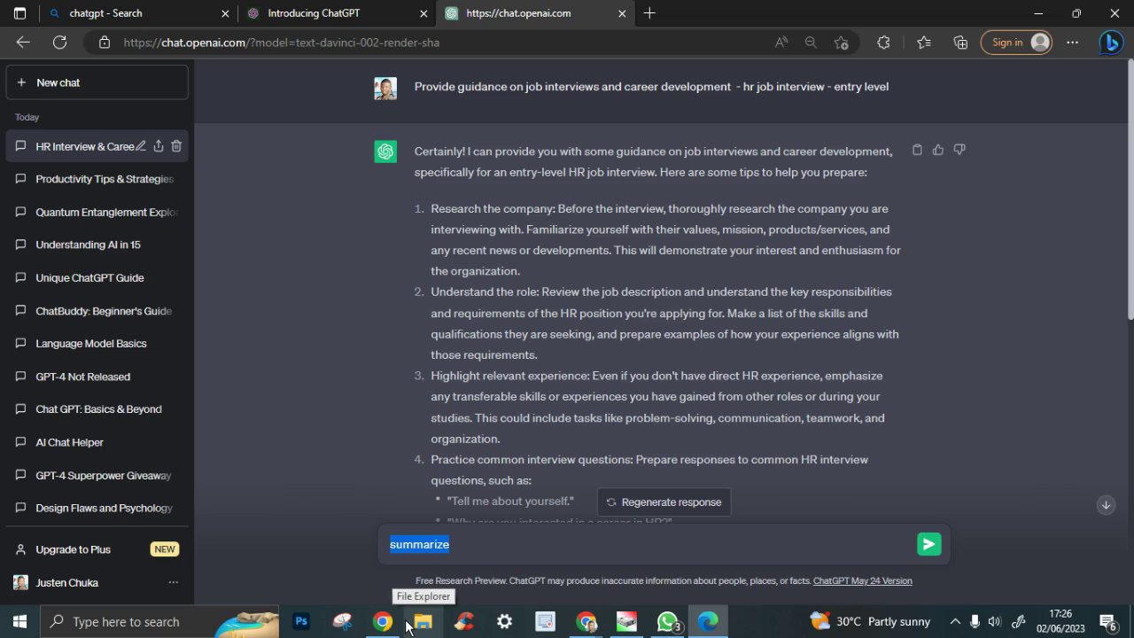
mouse_move(586, 621)
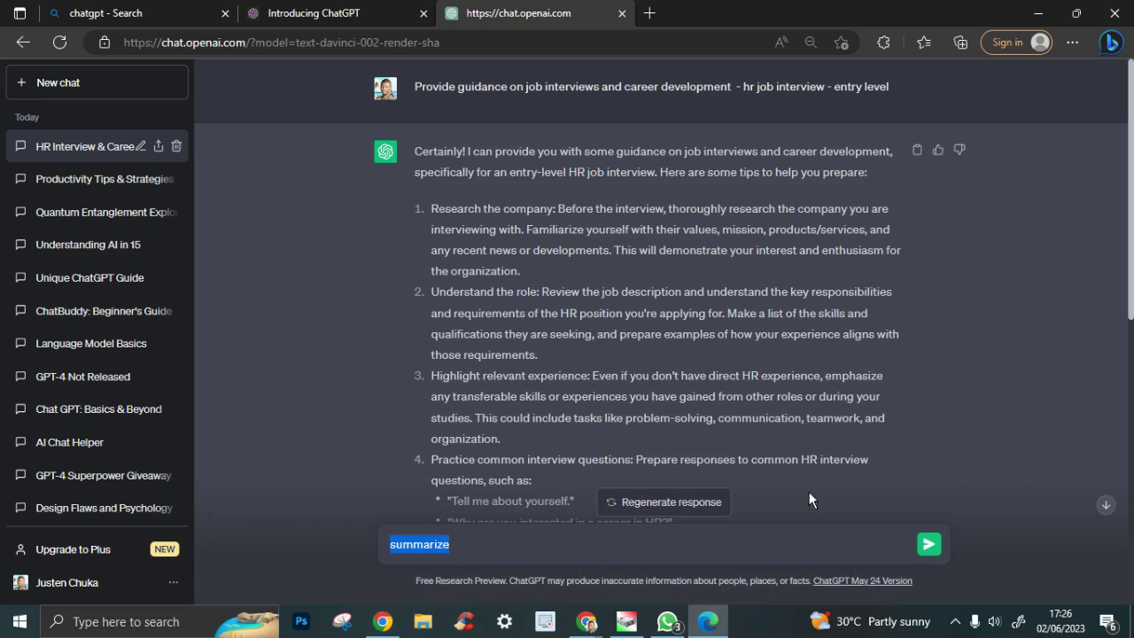
Send the prompt "summarize" in the HR interview chat and review the reply against the original answer
left_click(929, 544)
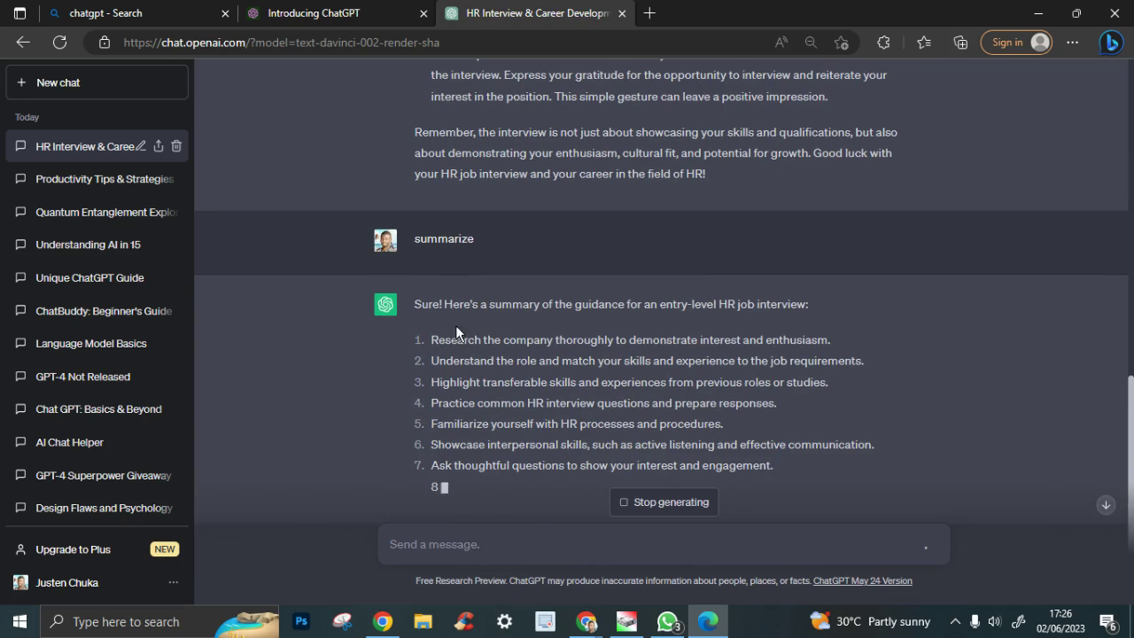
scroll(454, 468, "up", 5)
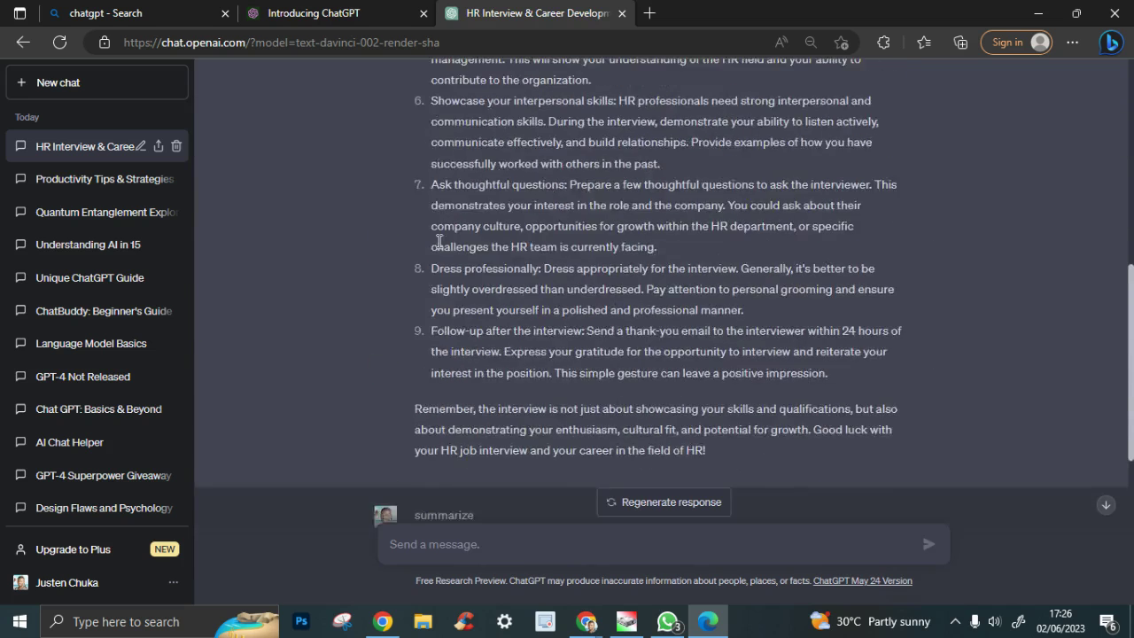
scroll(479, 412, "down", 5)
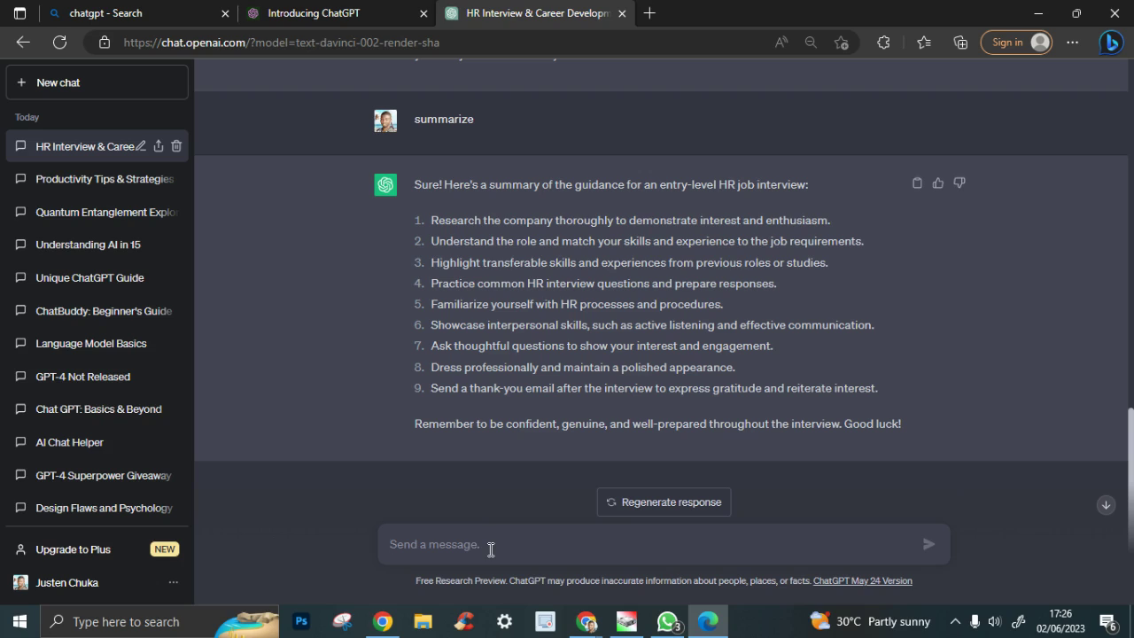
Send a follow-up prompt reading "extract the basic eypoints from the whole answer"
type("extract the basic expoints from t")
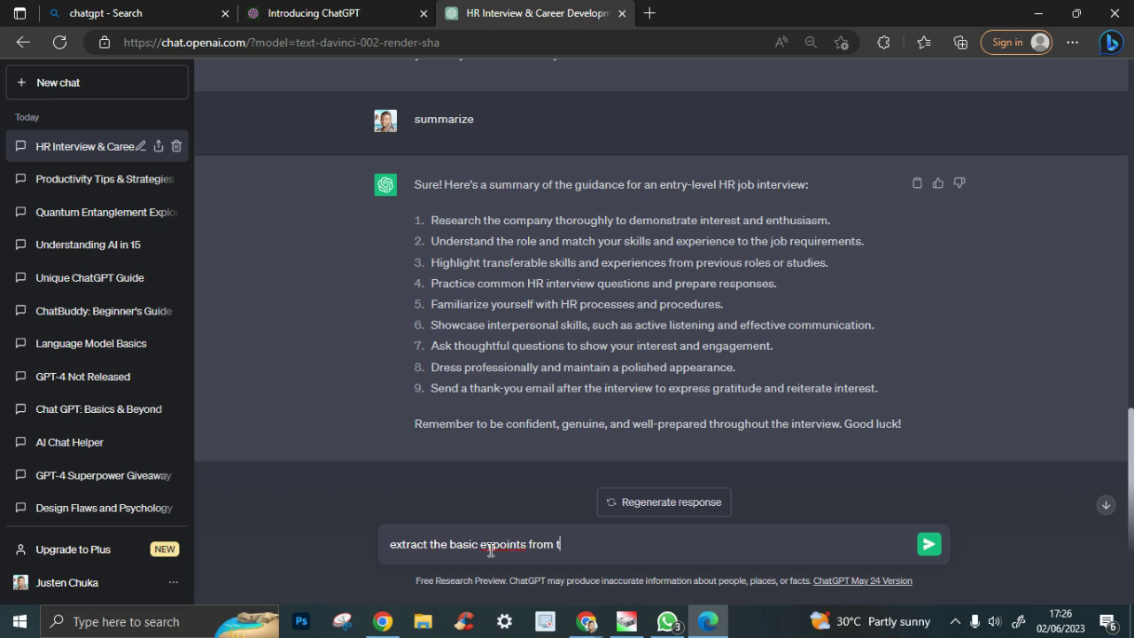
type("he whole anwerswe")
key("Return")
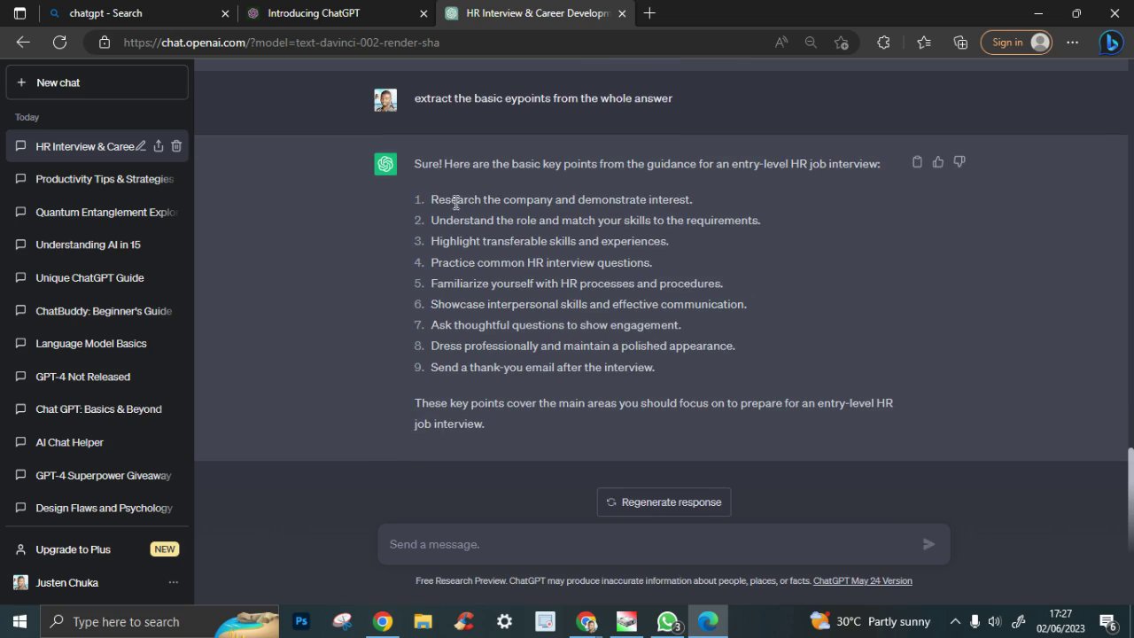
Compare the extracted key points with the numbered headings in the original interview guidance
scroll(526, 322, "up", 3)
scroll(650, 360, "down", 2)
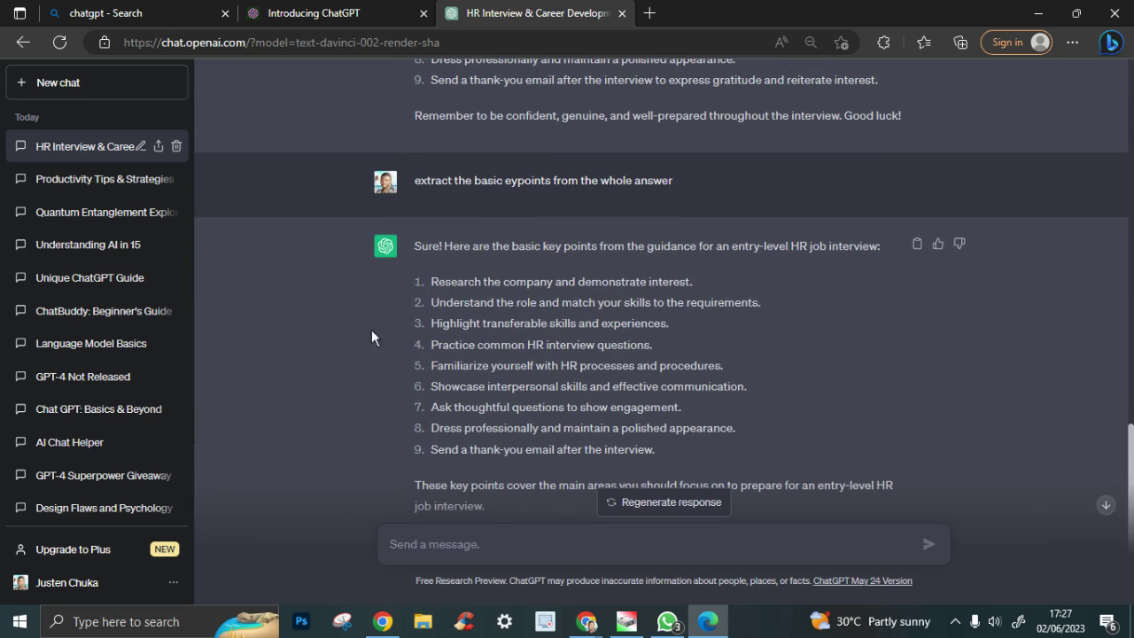
scroll(524, 398, "down", 1)
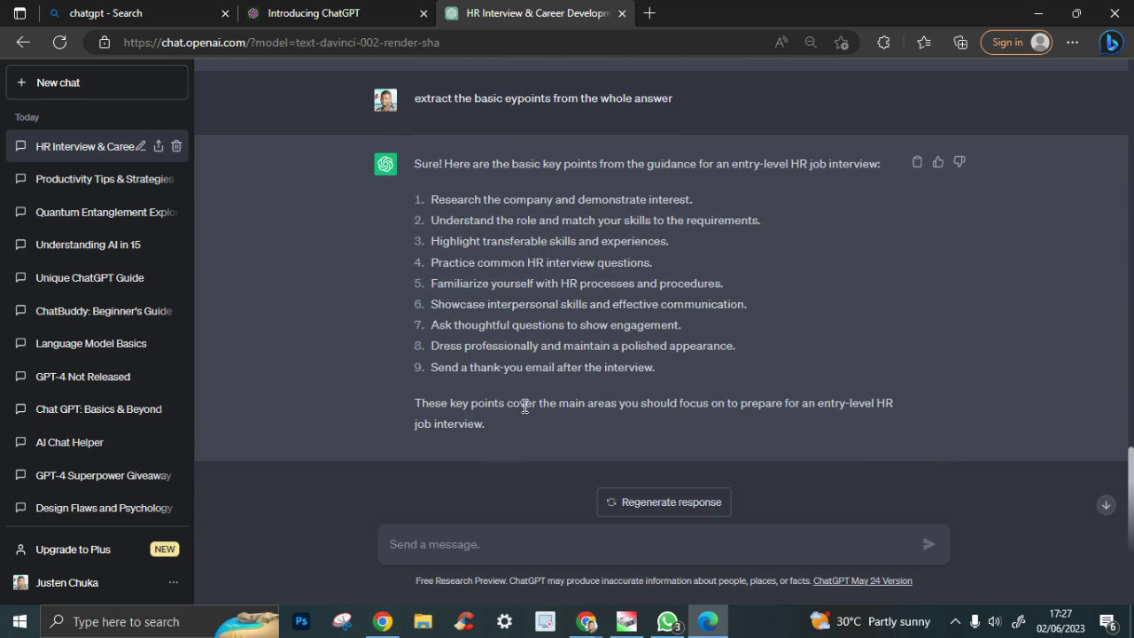
scroll(565, 349, "up", 3)
scroll(566, 349, "up", 6)
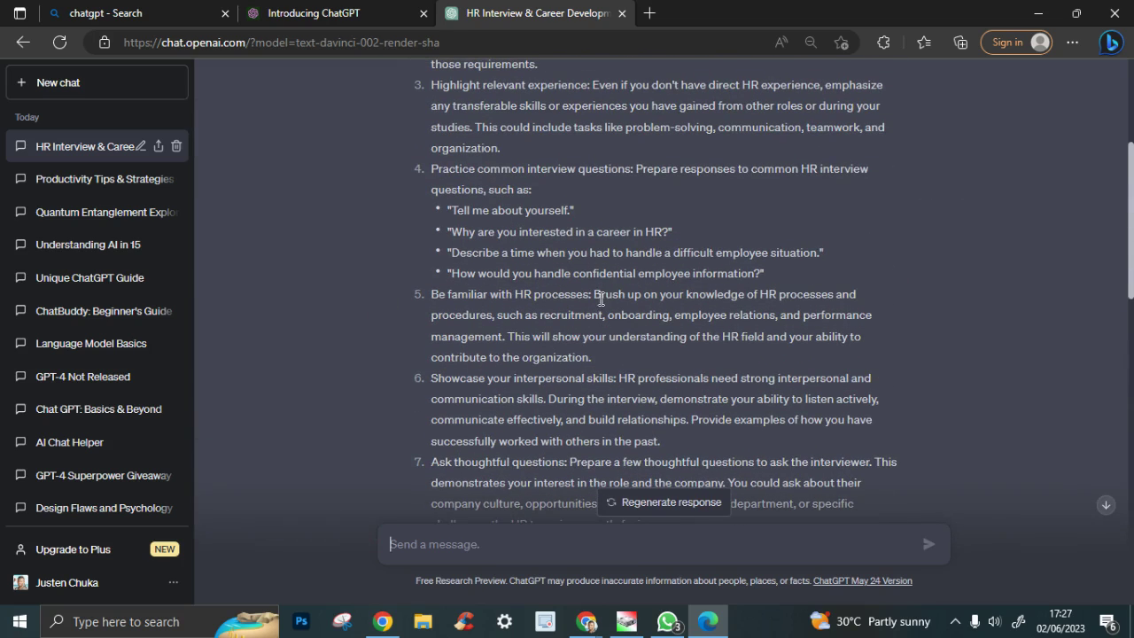
left_click_drag(594, 294, 425, 298)
left_click(583, 321)
scroll(611, 324, "down", 12)
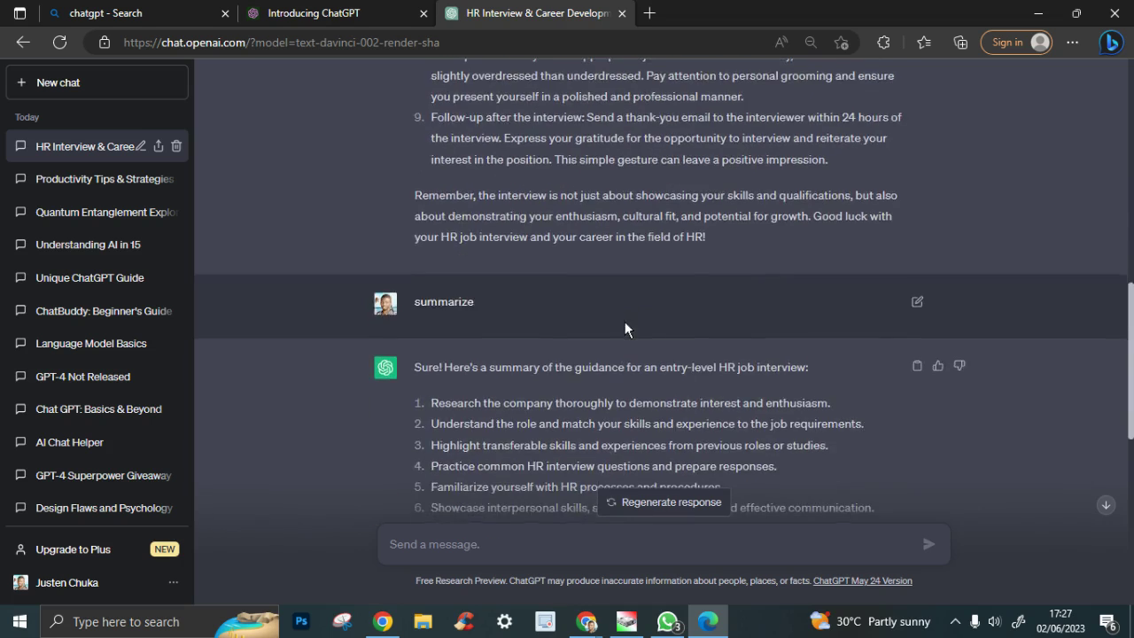
Send the follow-up prompt "extract the titles only" in the same chat
left_click(540, 545)
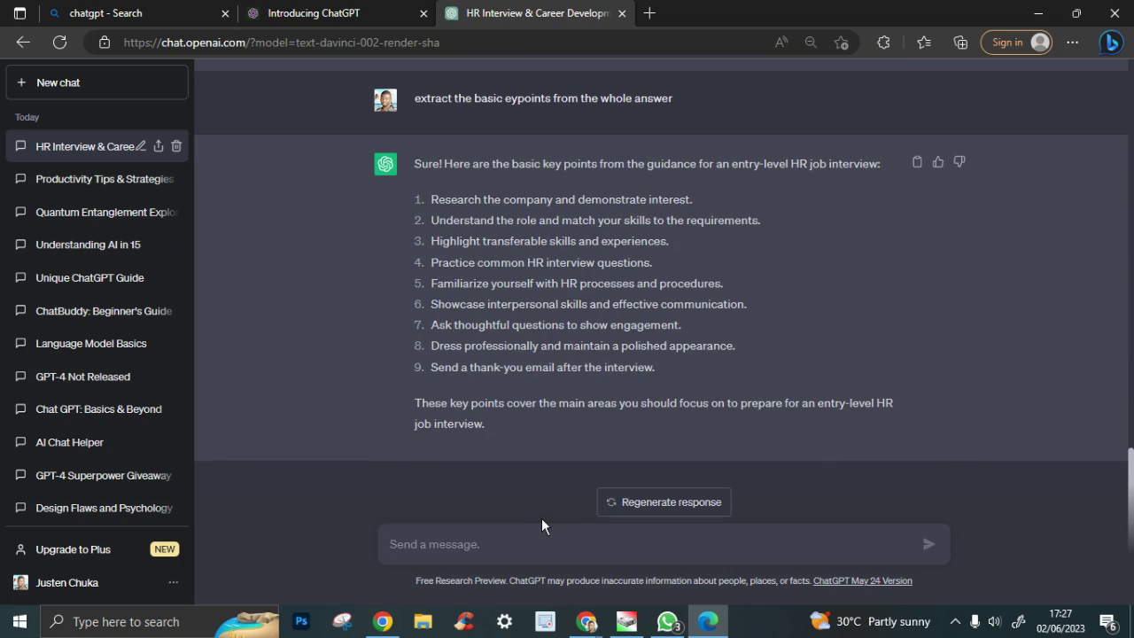
type("extra")
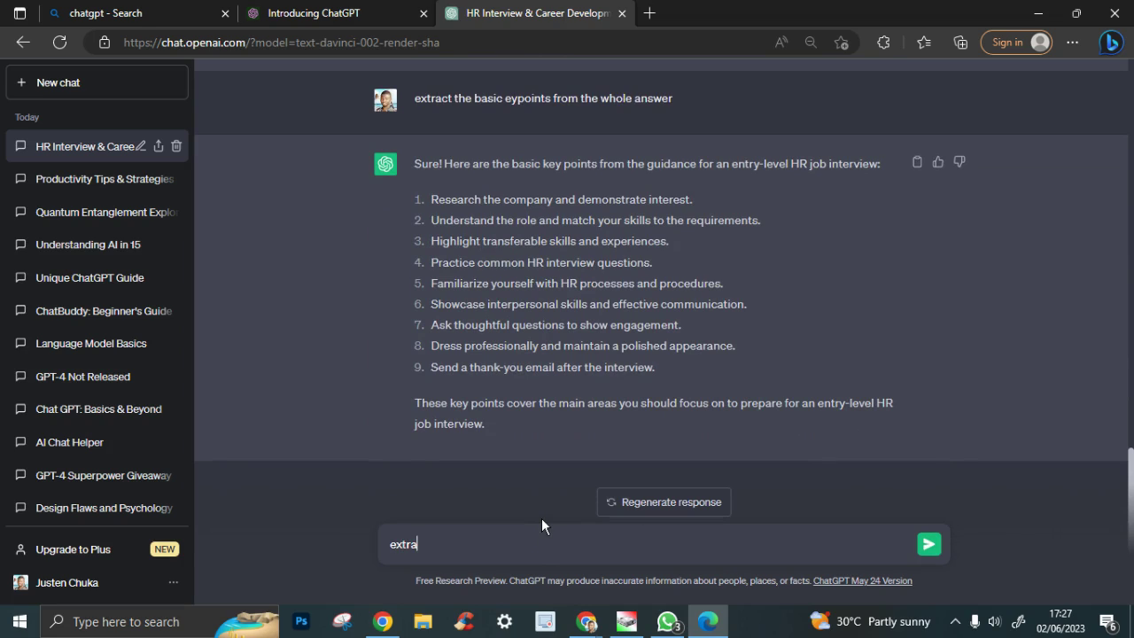
type("ct the tites only")
key("BackSpace")
key("BackSpace")
key("BackSpace")
key("BackSpace")
key("BackSpace")
key("BackSpace")
key("BackSpace")
type("les only")
key("Return")
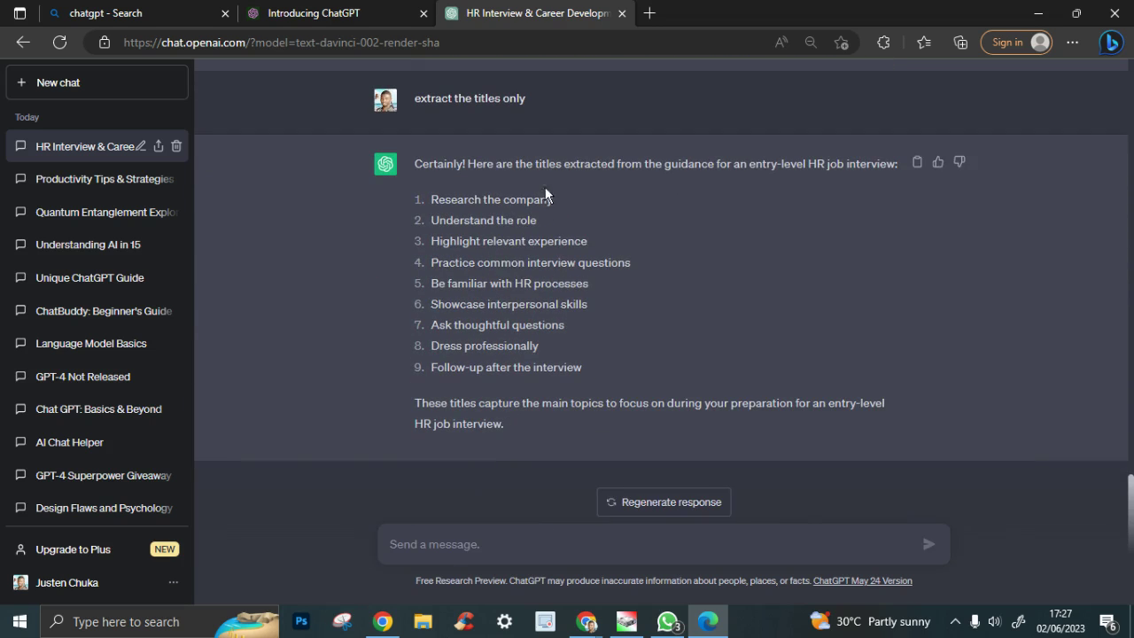
Check the extracted titles against the matching headings in the original answer, highlighting the first few for comparison
left_click_drag(565, 200, 431, 200)
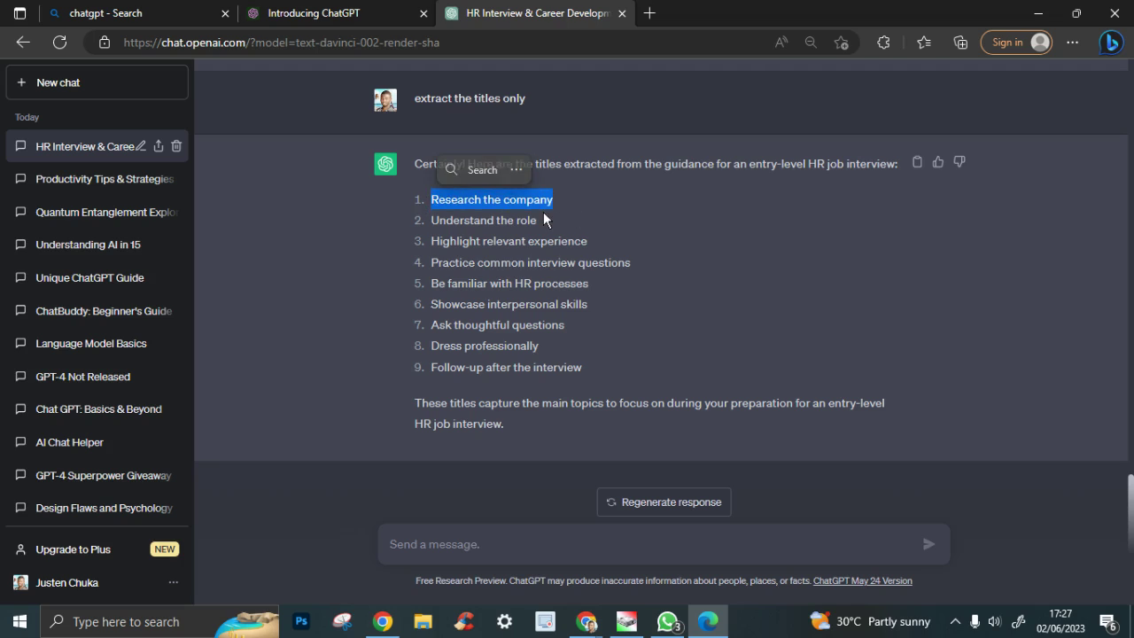
left_click_drag(544, 221, 432, 222)
scroll(461, 212, "up", 20)
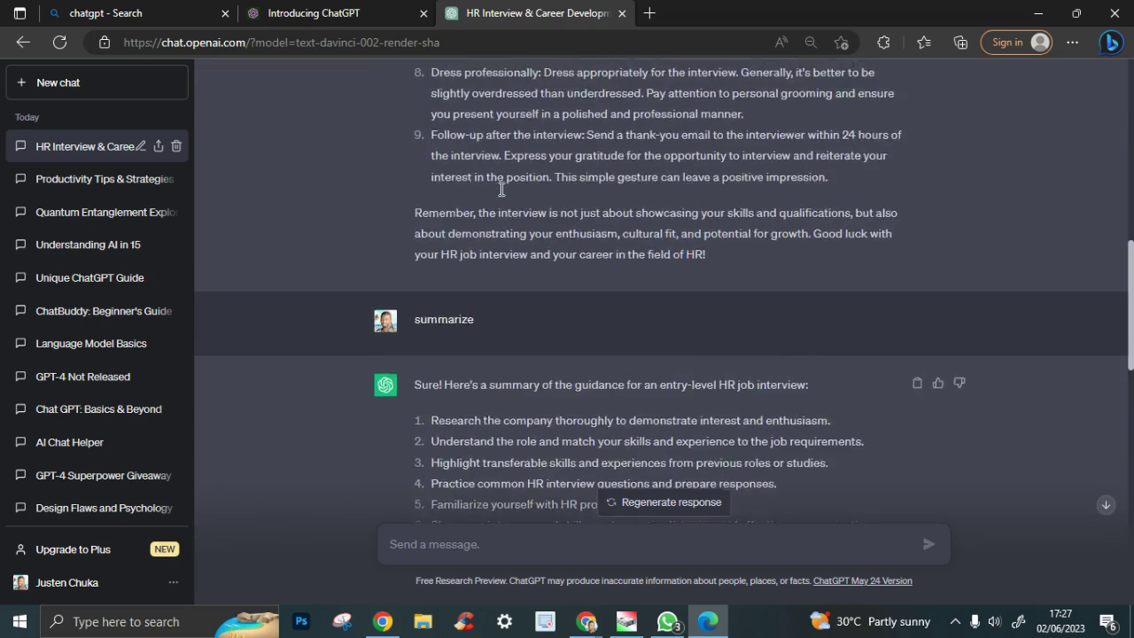
scroll(502, 186, "up", 2)
left_click_drag(434, 182, 550, 183)
left_click_drag(432, 265, 541, 266)
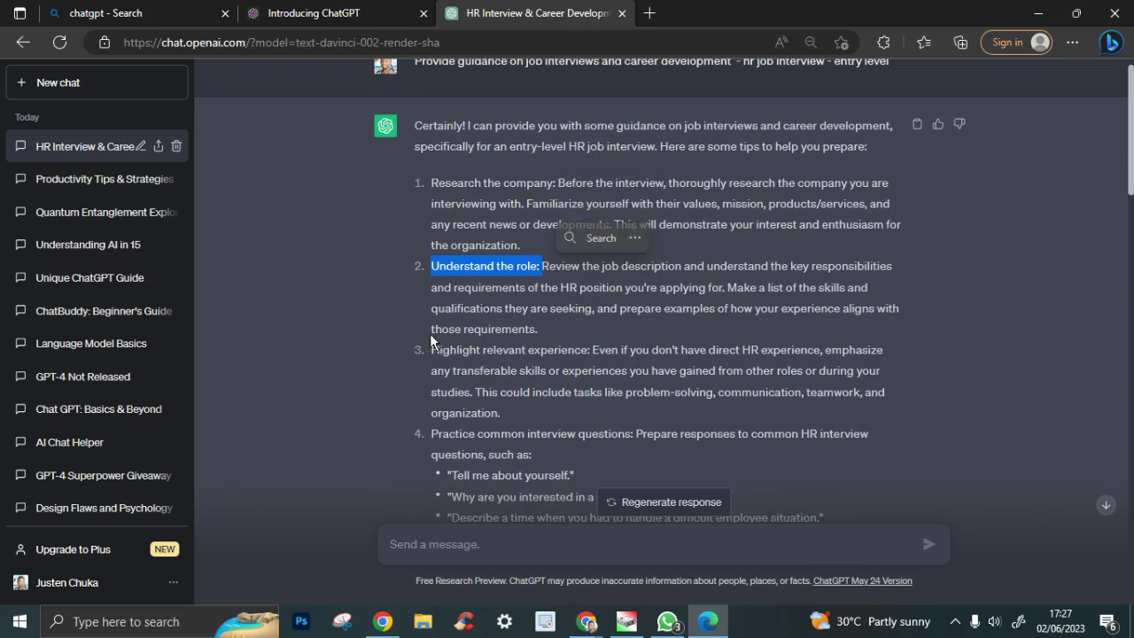
left_click_drag(429, 351, 590, 351)
scroll(706, 371, "down", 8)
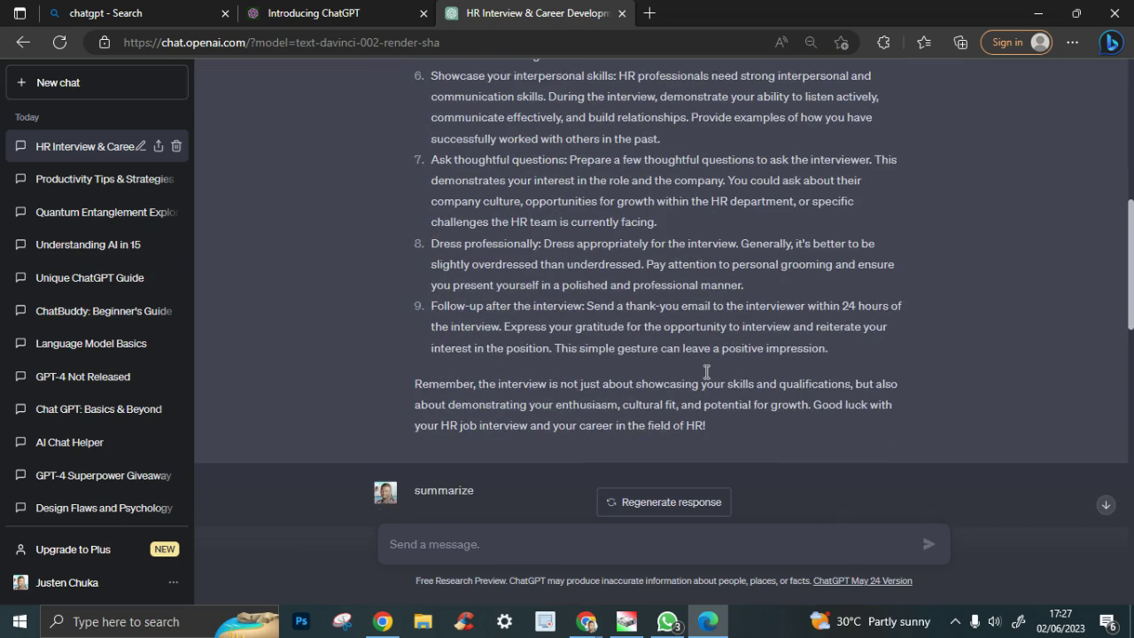
scroll(707, 371, "up", 6)
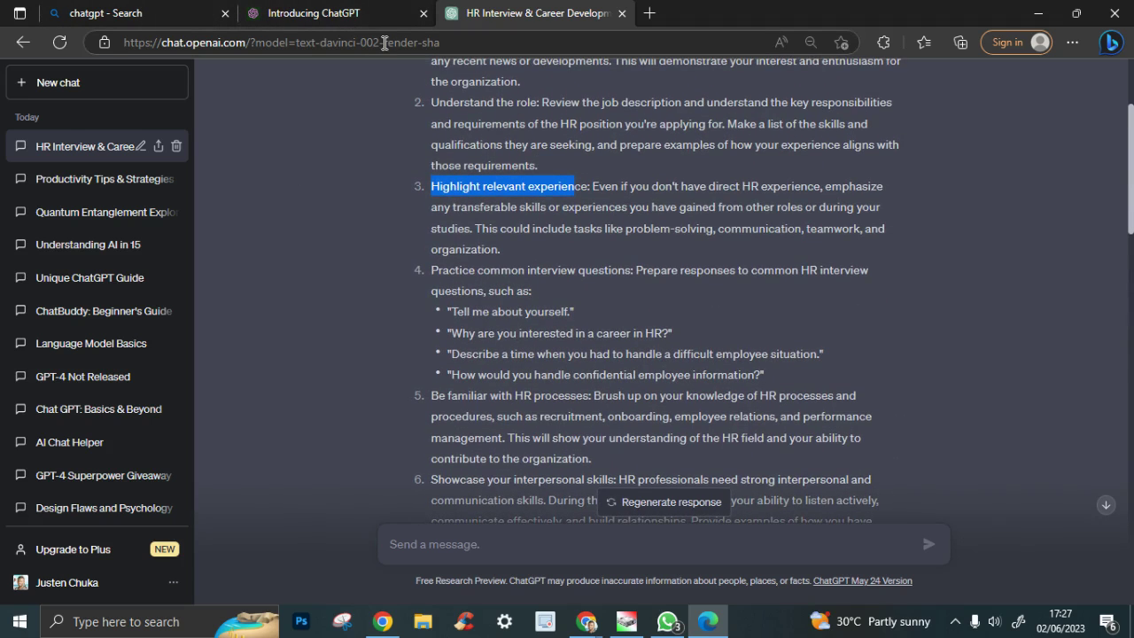
mouse_move(356, 13)
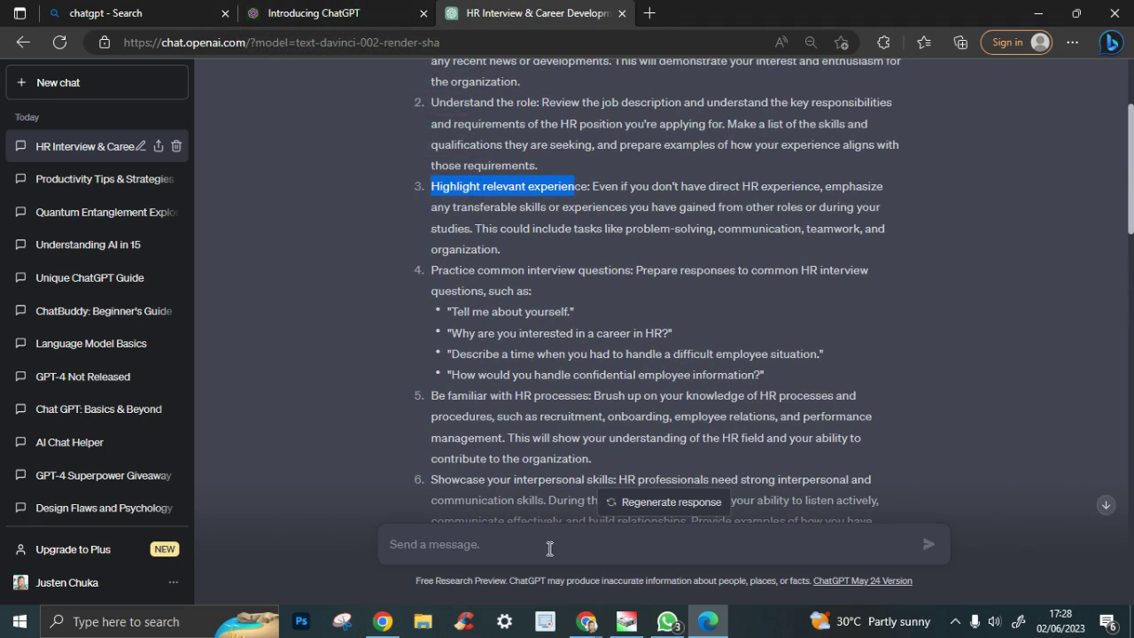
Switch to the CHATPGT FOR BEGINNERS Notion page in Chrome and review the Assistance and Advice and Practical Tasks and Problem-Solving lists
mouse_move(594, 625)
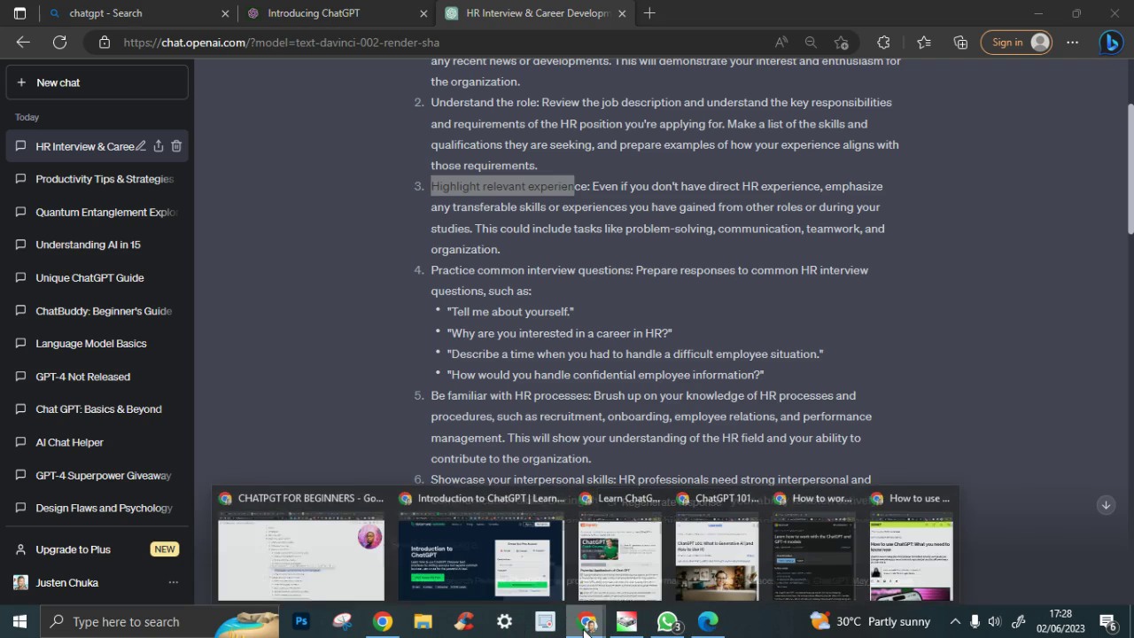
left_click(321, 569)
scroll(532, 372, "down", 1)
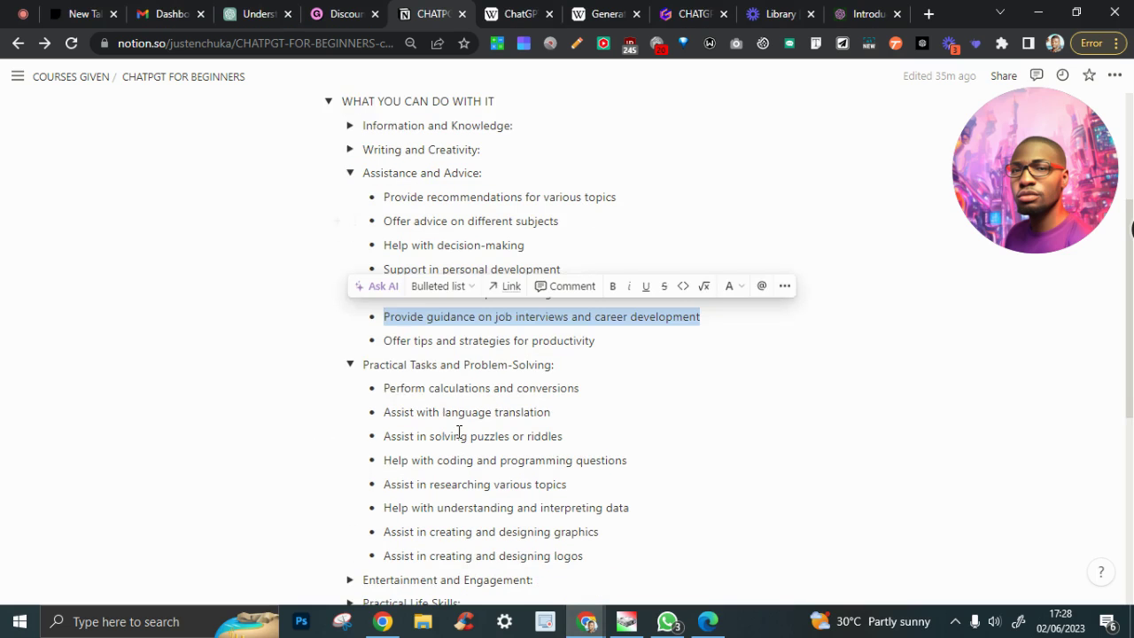
left_click(446, 413)
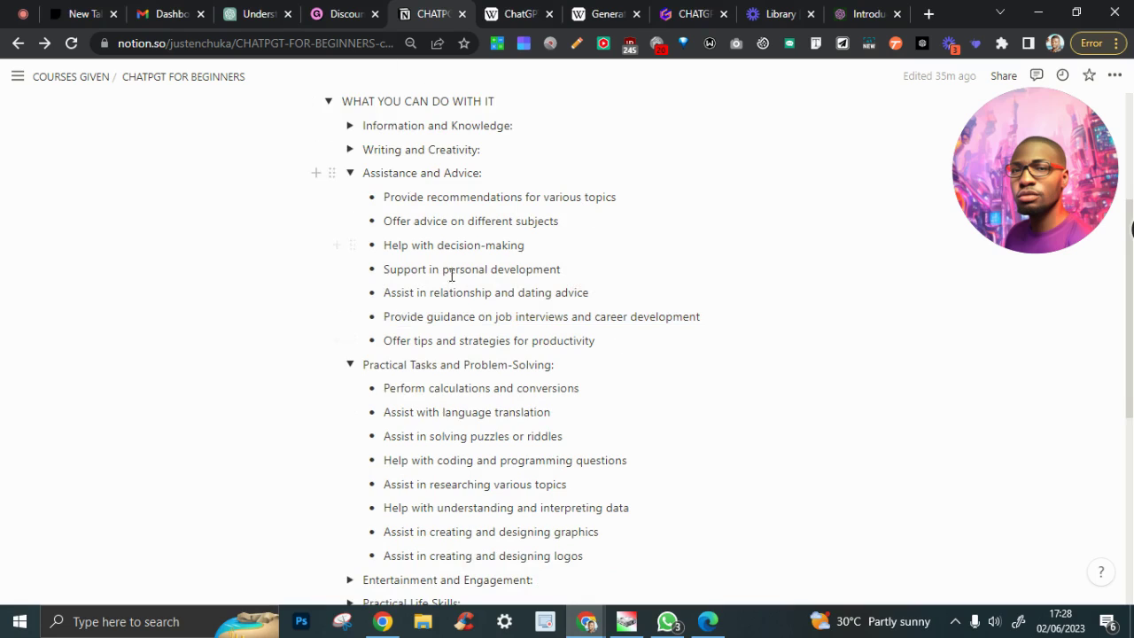
scroll(426, 336, "down", 1)
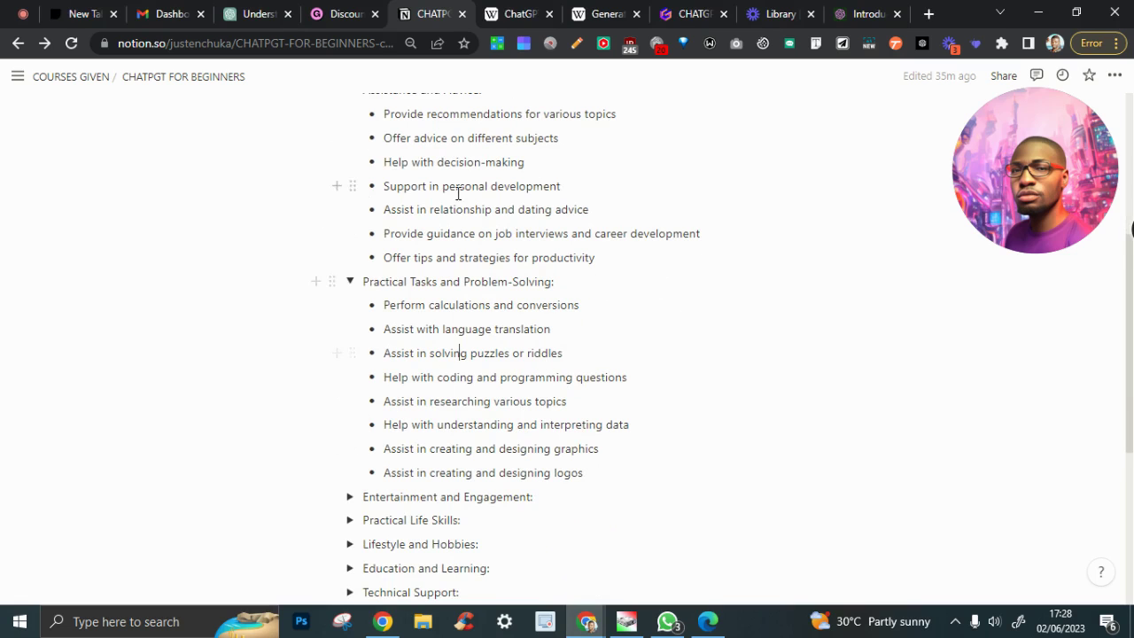
scroll(532, 328, "up", 2)
scroll(531, 479, "down", 1)
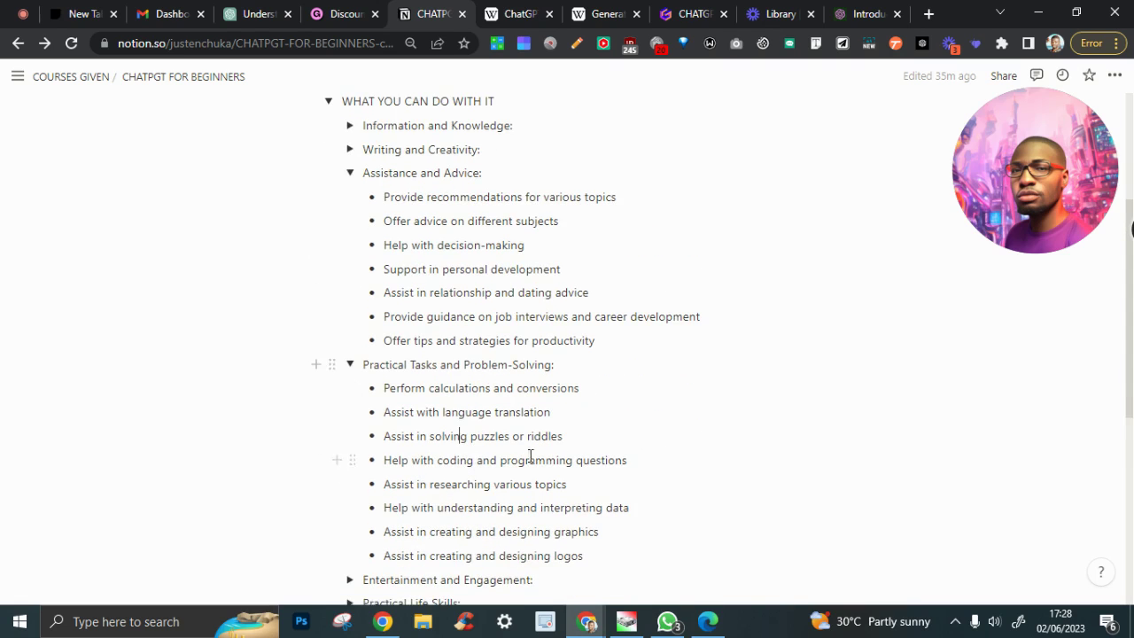
scroll(580, 438, "down", 2)
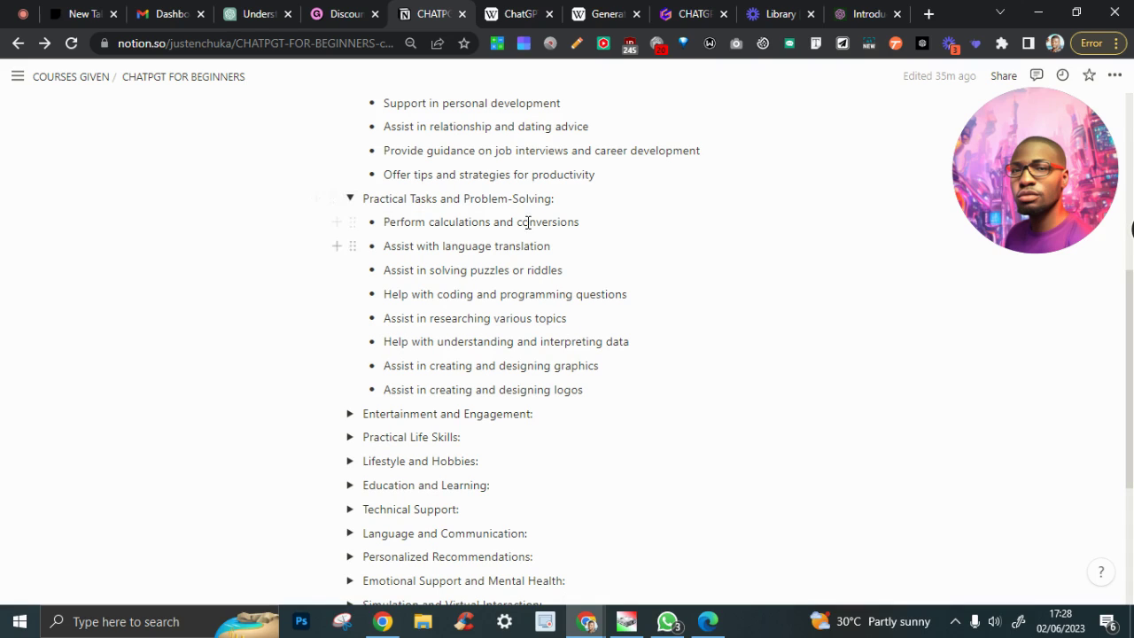
Collapse the Practical Tasks and Problem-Solving and the Assistance and Advice sections of the outline
left_click(350, 199)
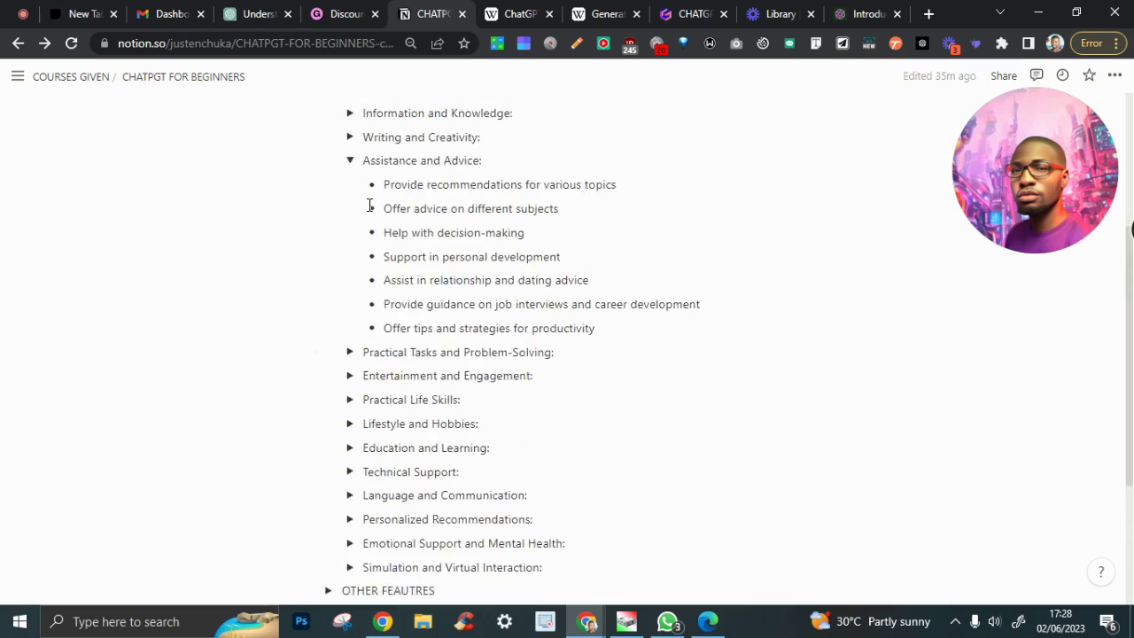
scroll(371, 208, "up", 2)
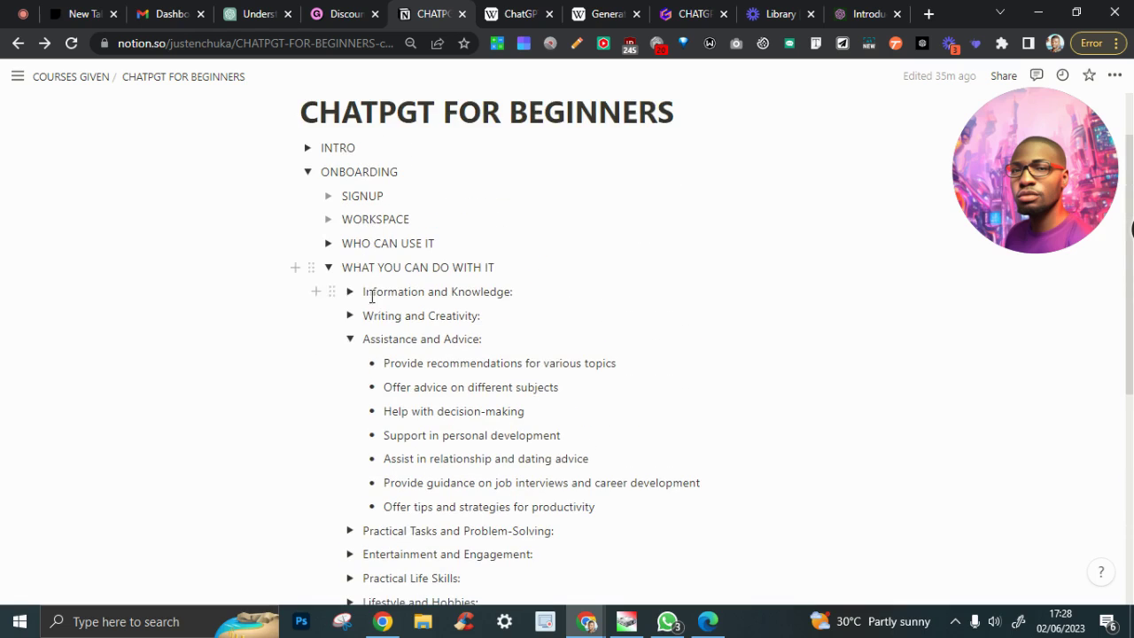
left_click(351, 342)
scroll(417, 367, "down", 1)
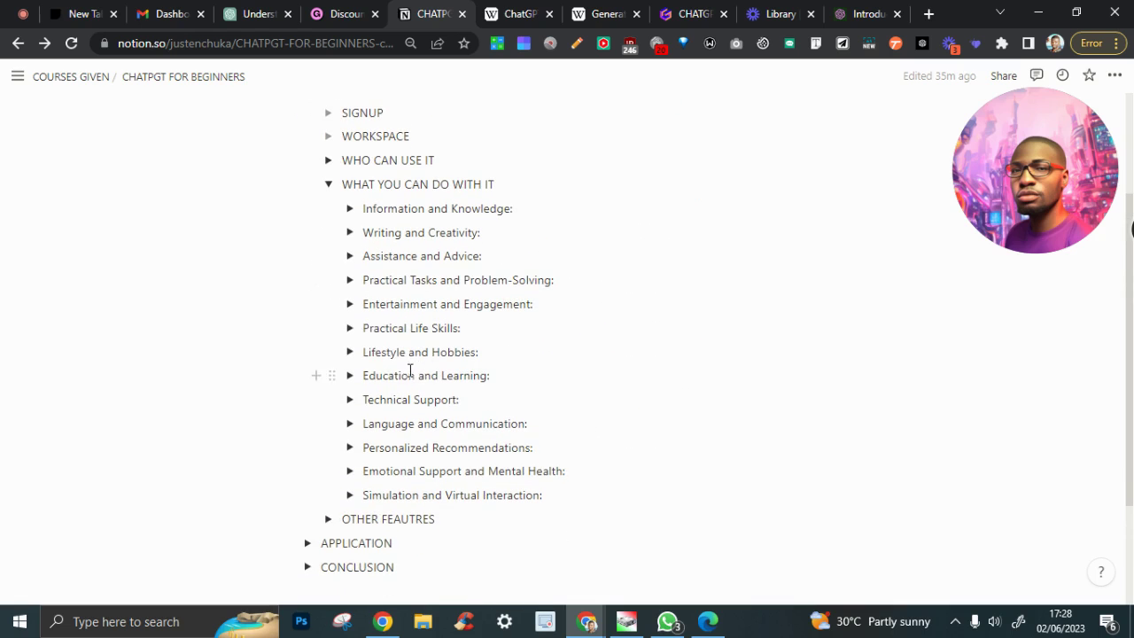
Expand the Entertainment and Engagement section and copy the line "Engage in philosophical and ethical debates"
left_click(351, 305)
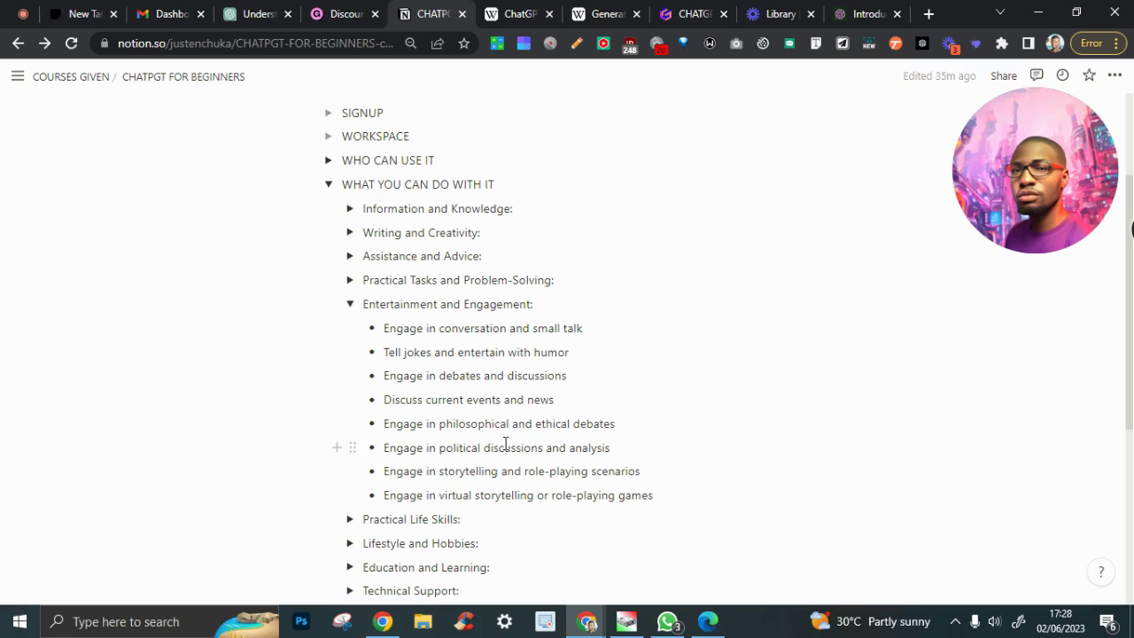
left_click_drag(384, 423, 617, 422)
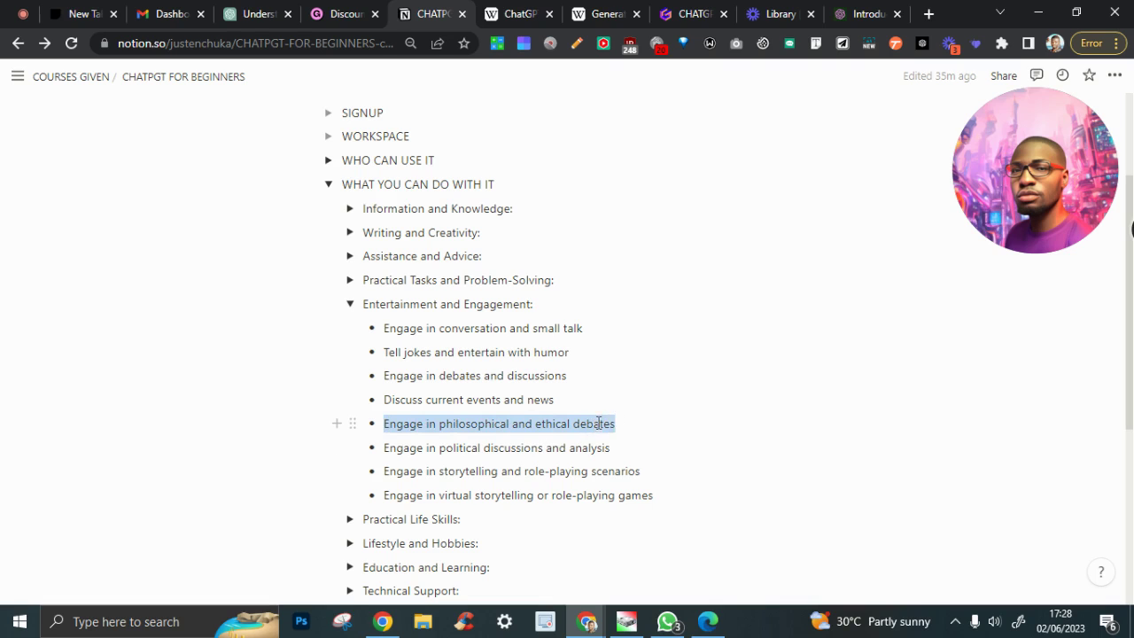
right_click(599, 424)
left_click(642, 194)
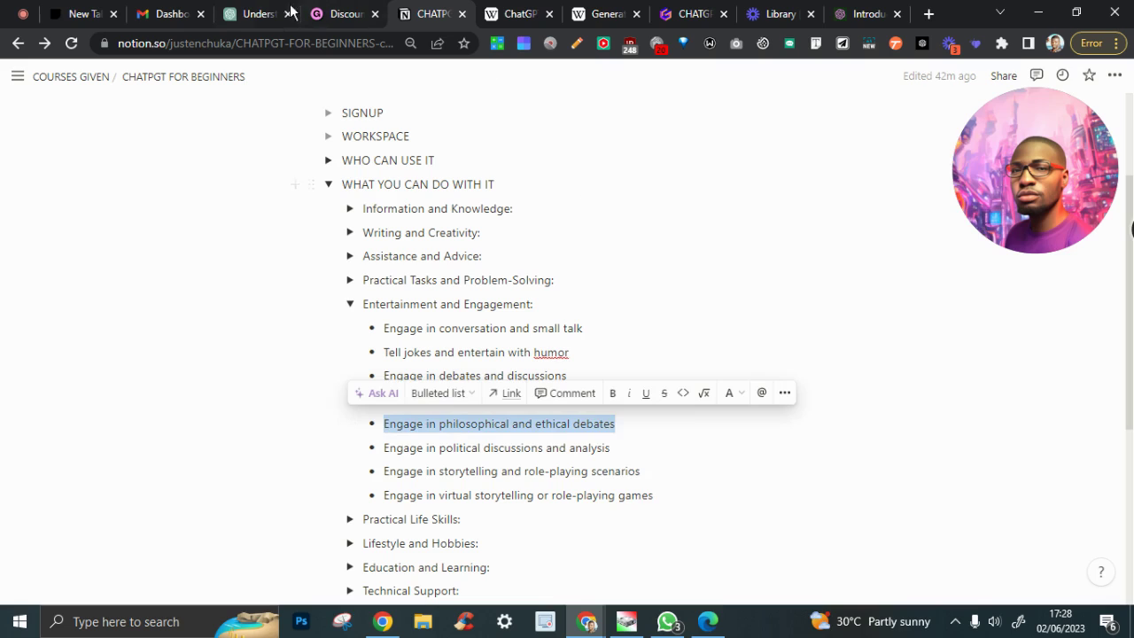
Return to ChatGPT in Edge, start a new chat and paste "Engage in philosophical and ethical debates" as the message
left_click(247, 19)
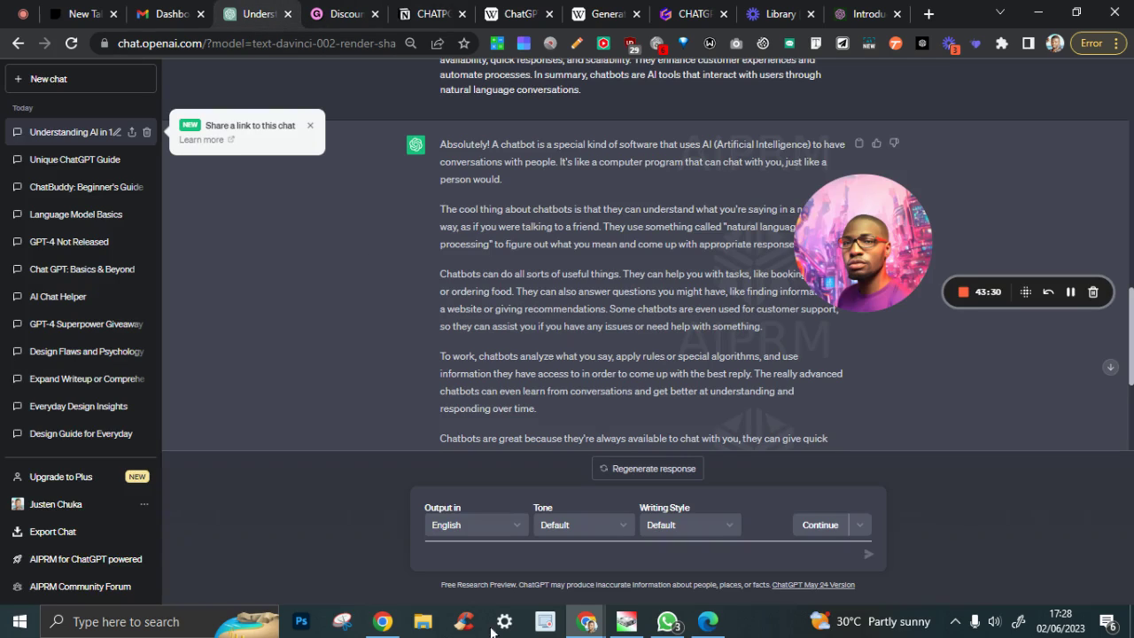
left_click(707, 621)
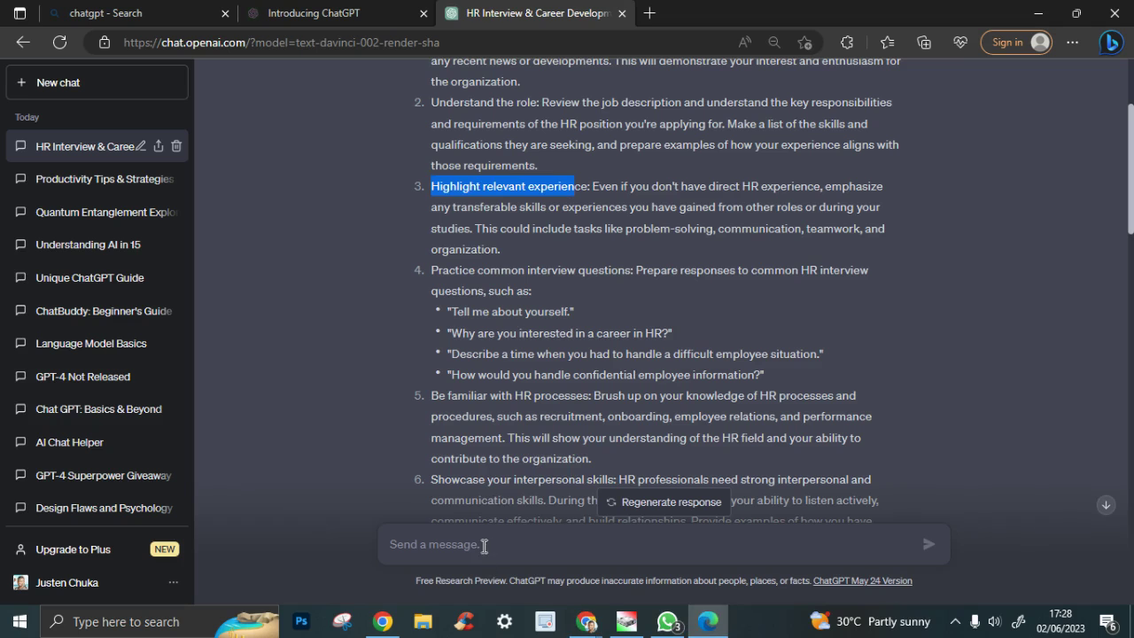
scroll(536, 404, "down", 20)
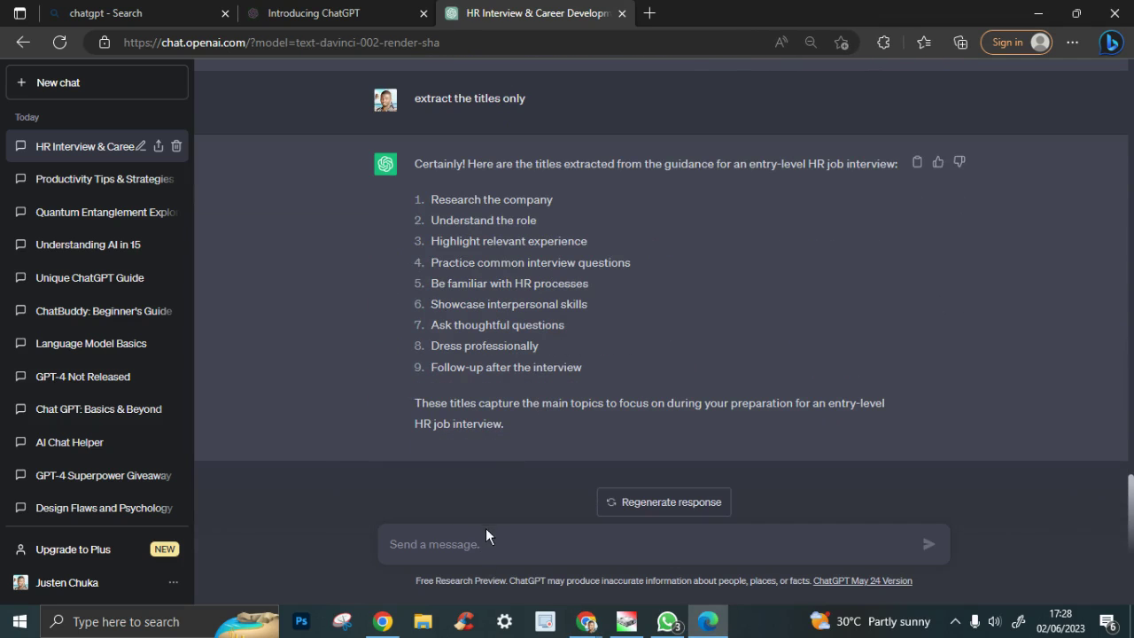
left_click(30, 84)
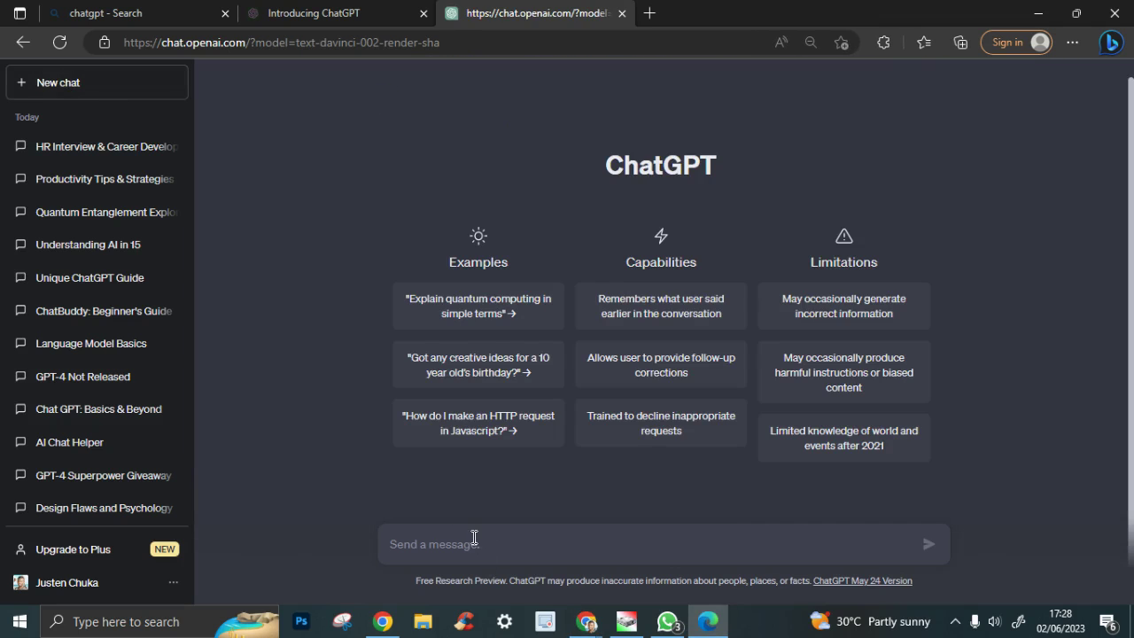
left_click(475, 539)
key("ctrl+v")
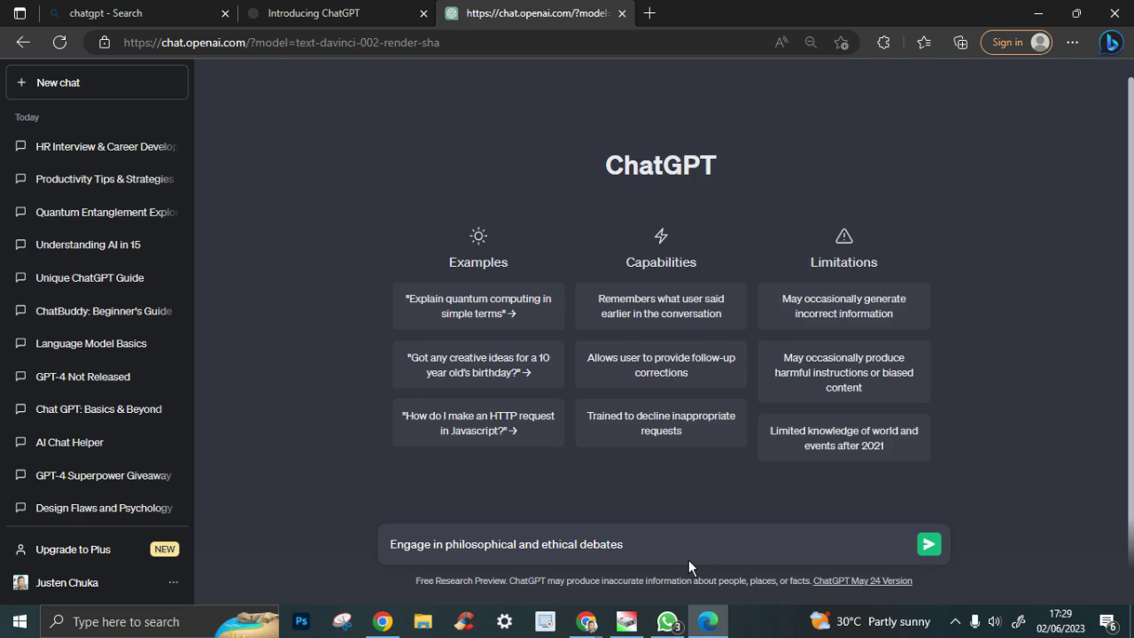
Add "- simulate a debate between albert einsten and mandela about plastic pollution, let the conversation be in their style" to the message and send it
type("- simulate a debate between albert")
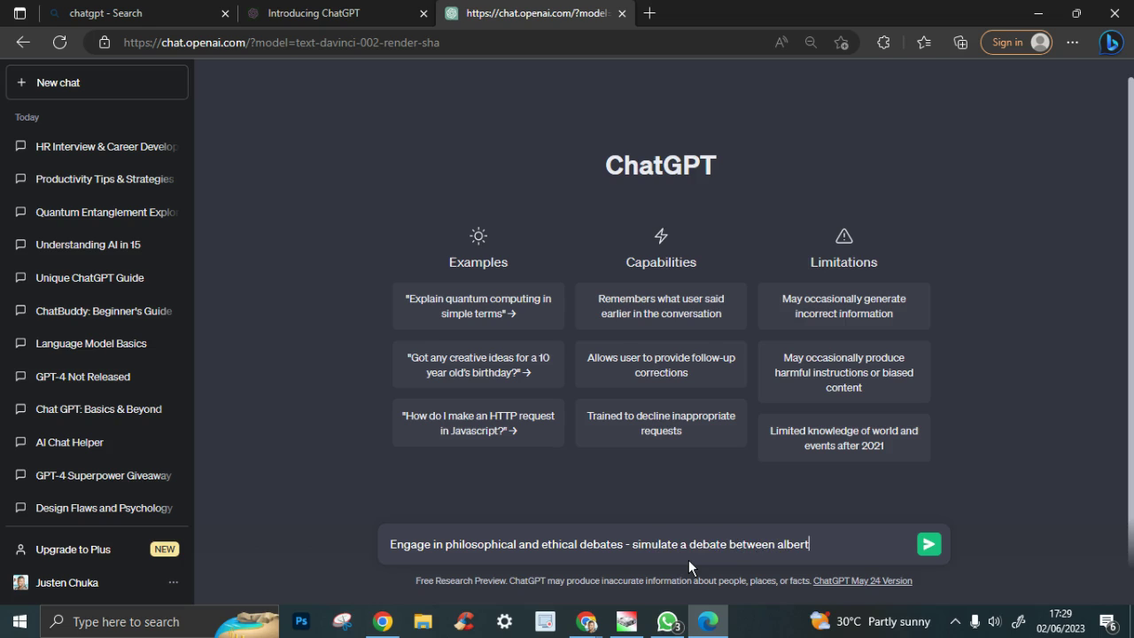
type(" einsten and")
type("manda")
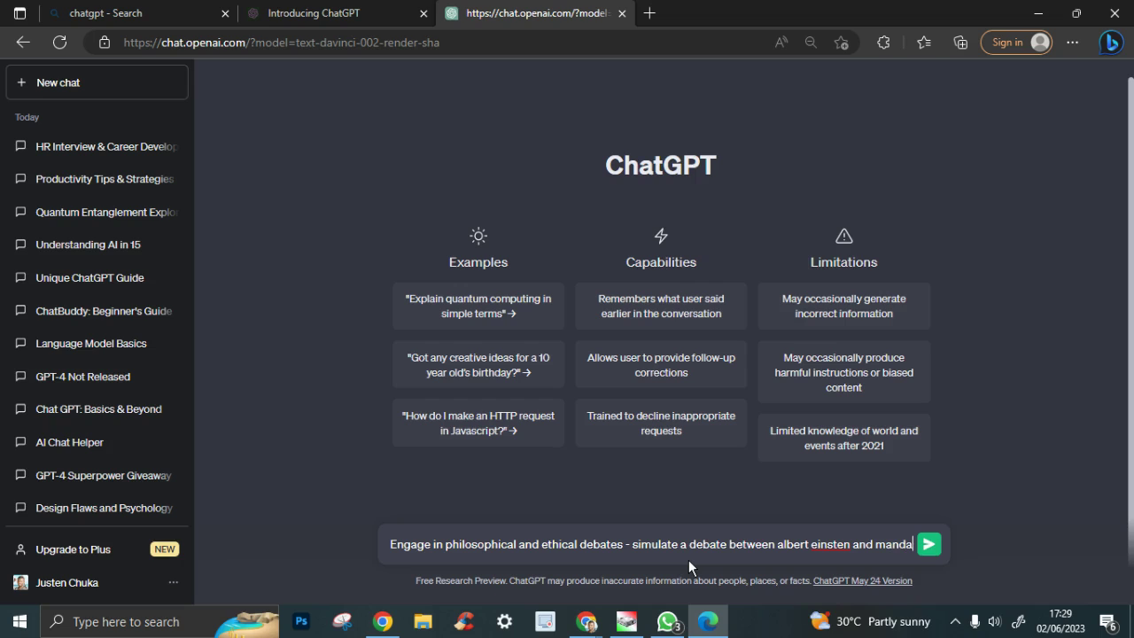
type("ela abo")
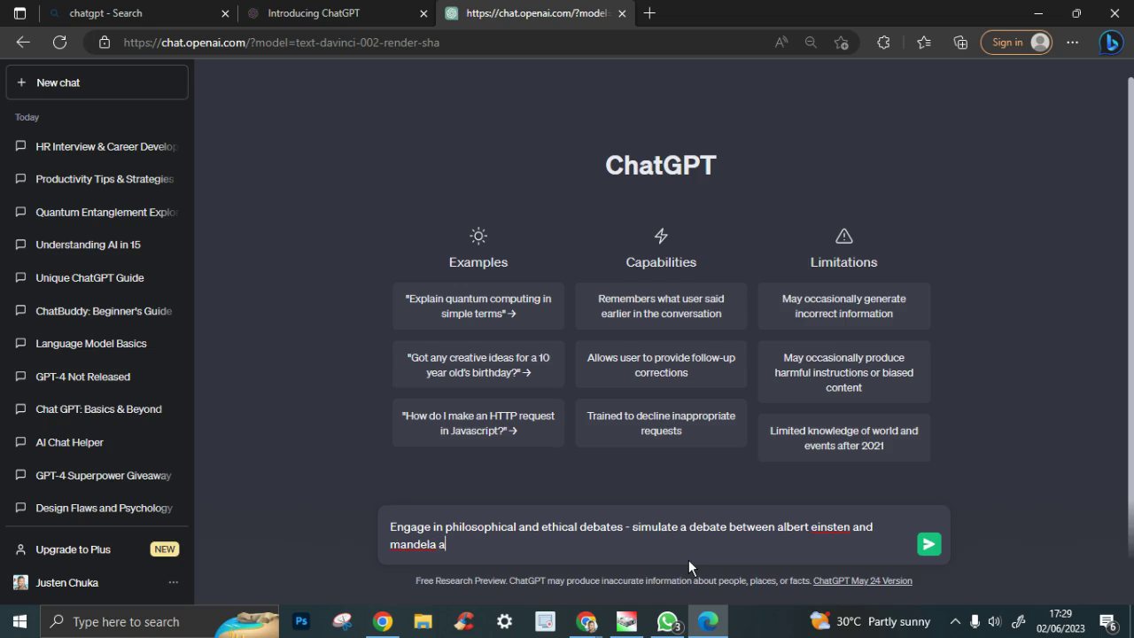
type("ut plastic po")
type("lution")
key("BackSpace")
key("BackSpace")
key("BackSpace")
key("BackSpace")
key("BackSpace")
type("lution,")
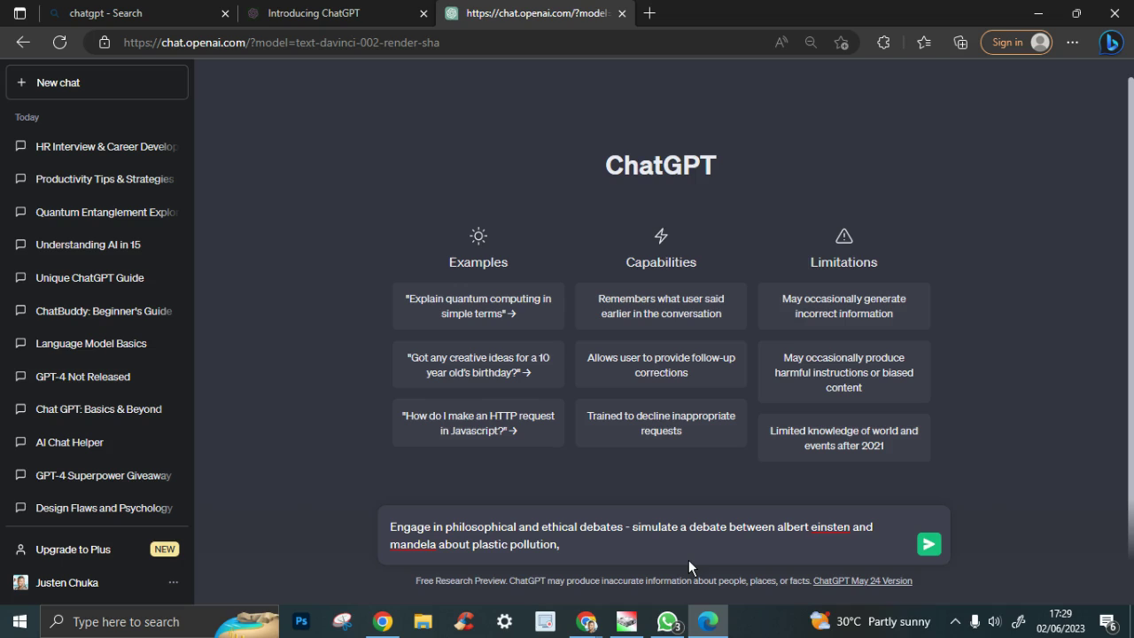
type("let the conversation be in their style")
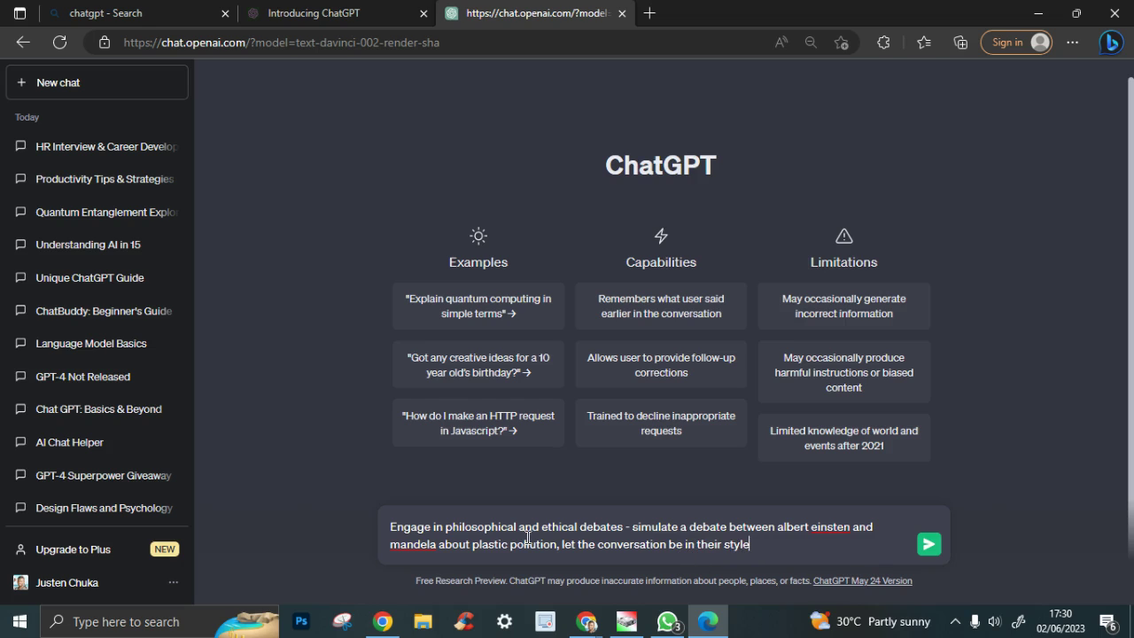
left_click(928, 546)
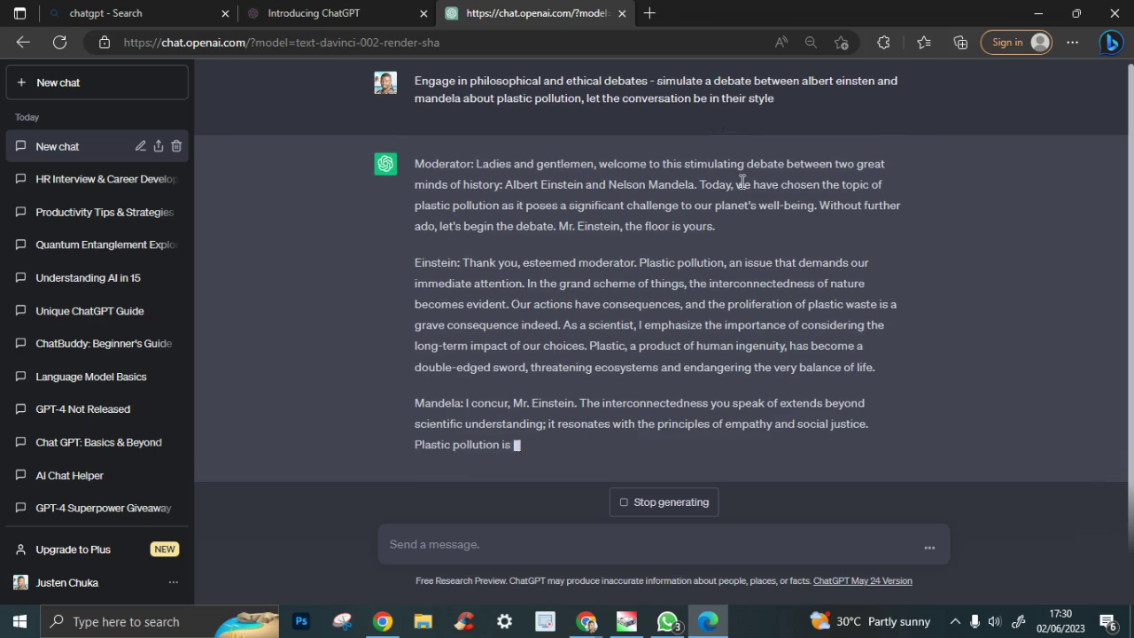
Read the start of the debate, highlight Einstein's opening statement, close the search sidebar and clear the selection
scroll(797, 253, "up", 2)
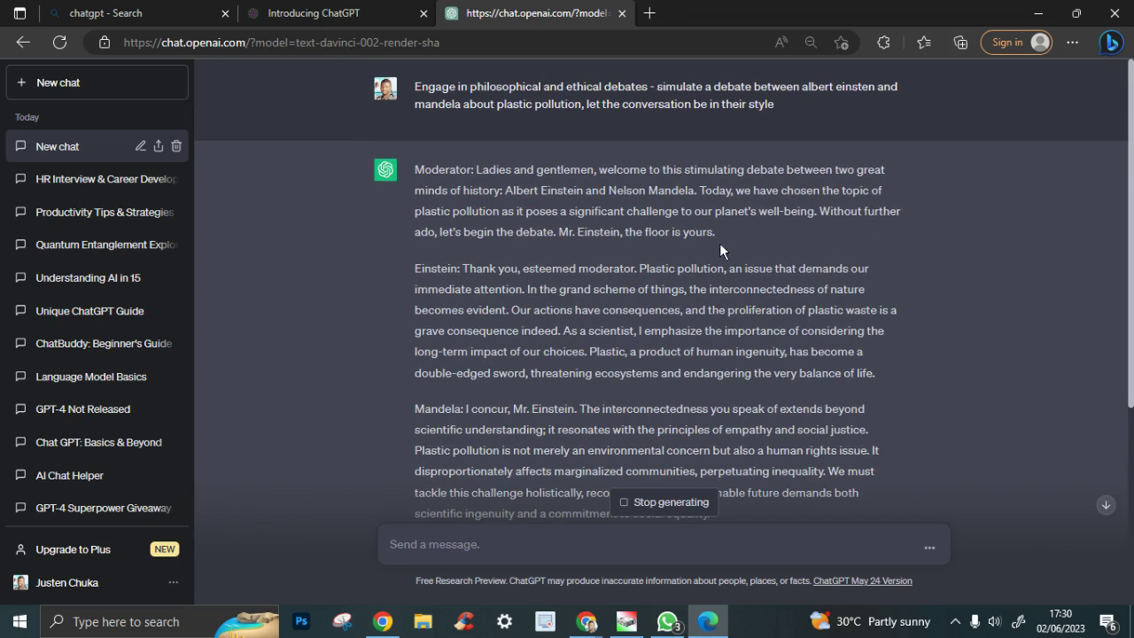
scroll(549, 288, "down", 1)
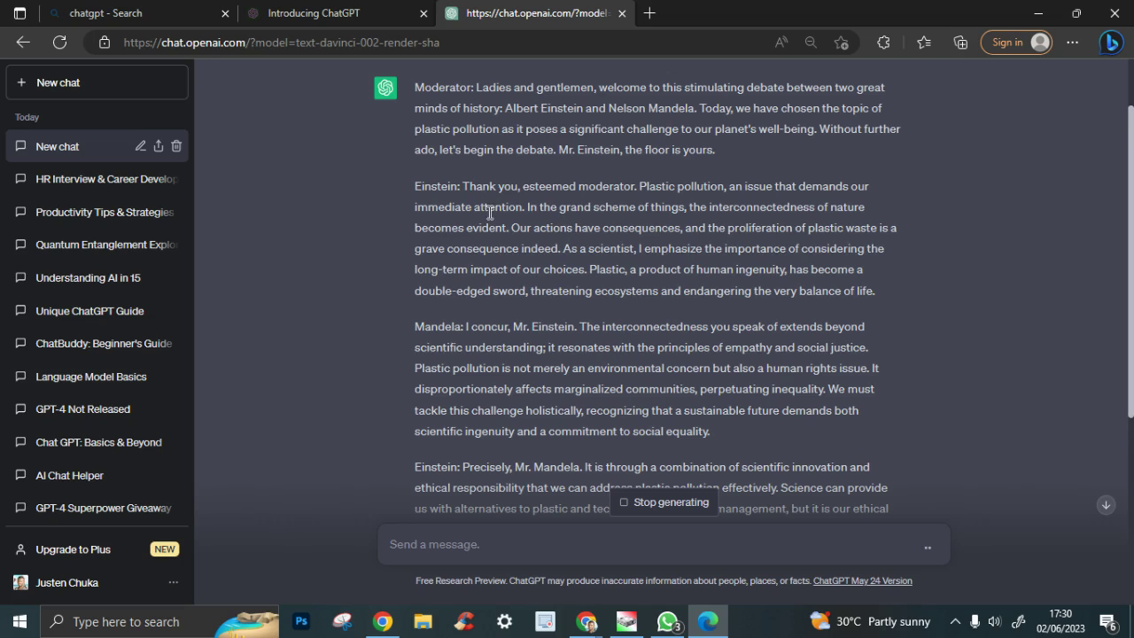
left_click_drag(461, 187, 888, 292)
left_click(929, 271)
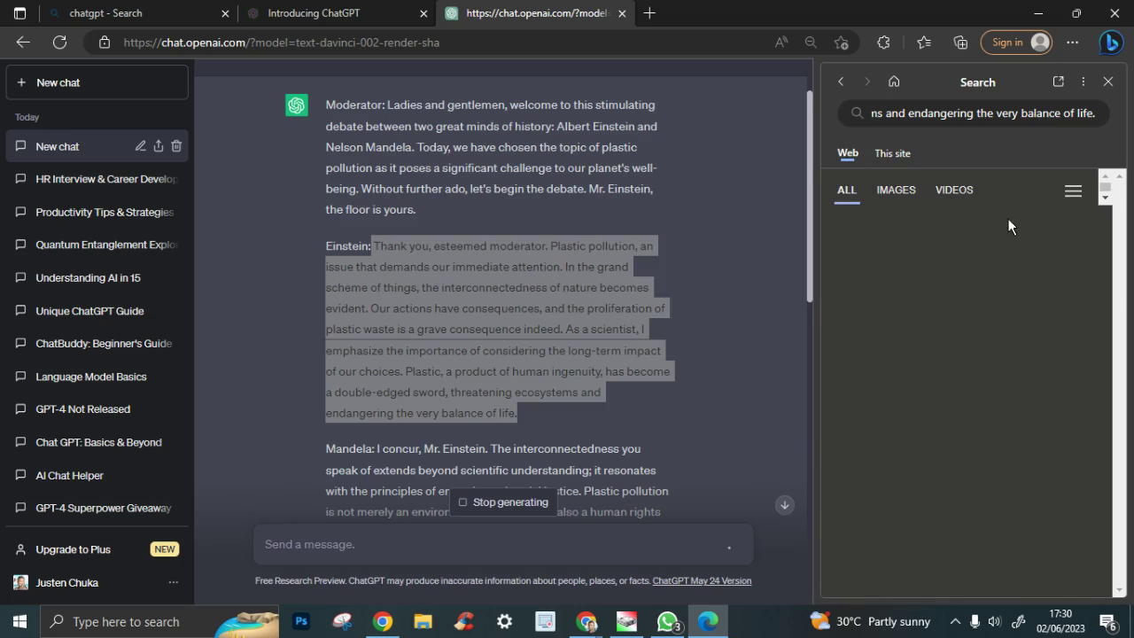
left_click(1108, 80)
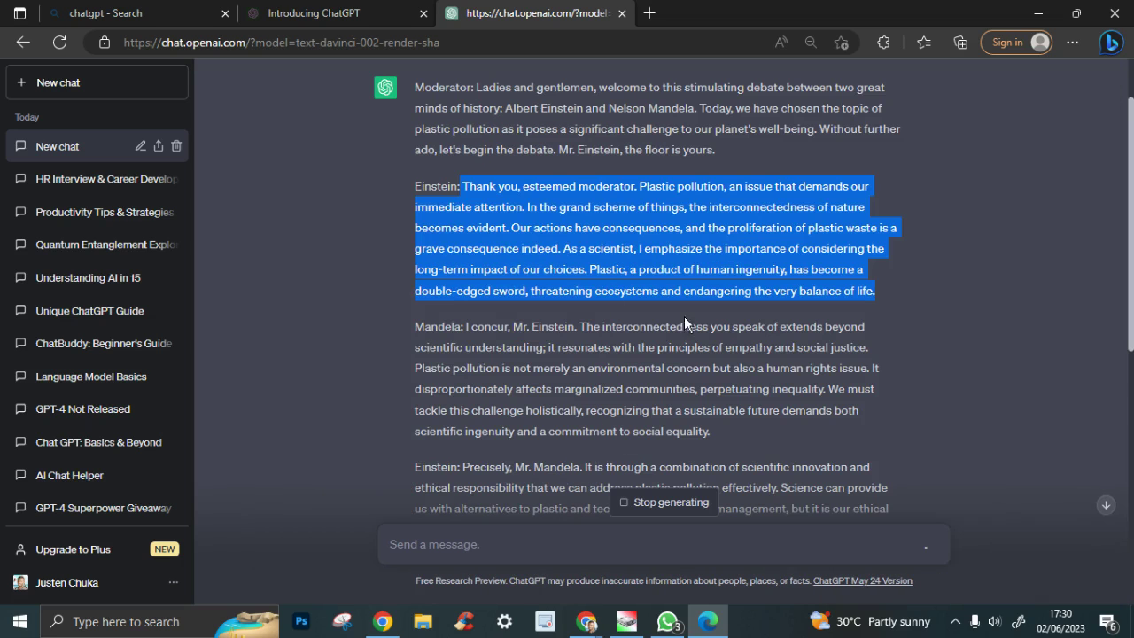
left_click(908, 306)
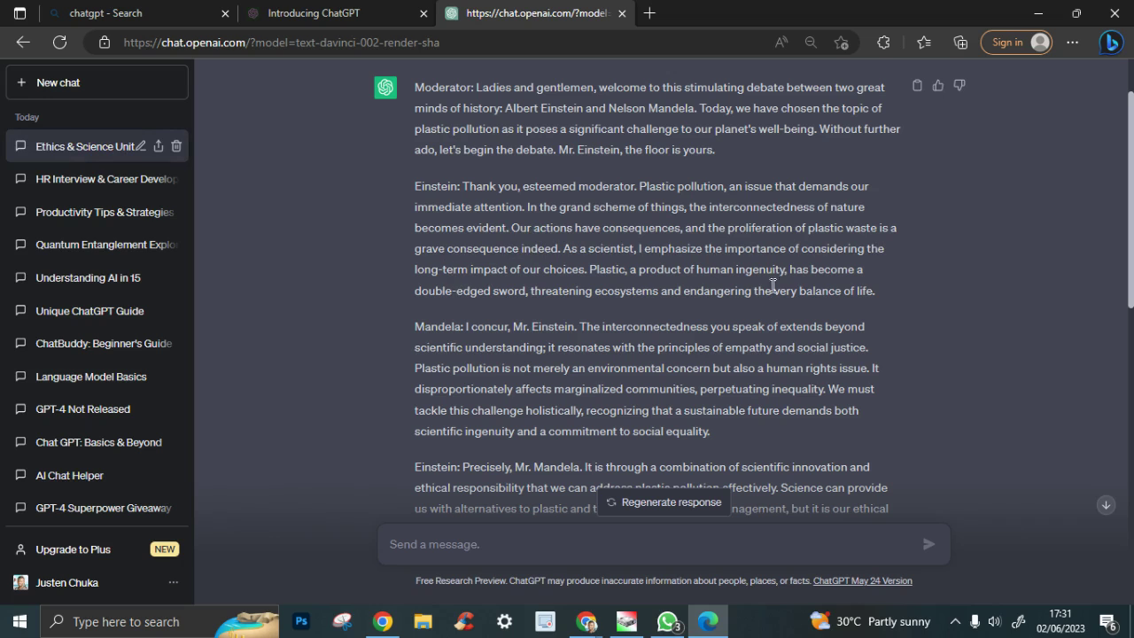
Read Mandela's first reply, highlighting the phrases "social justice" and "human rights issue"
scroll(656, 302, "down", 2)
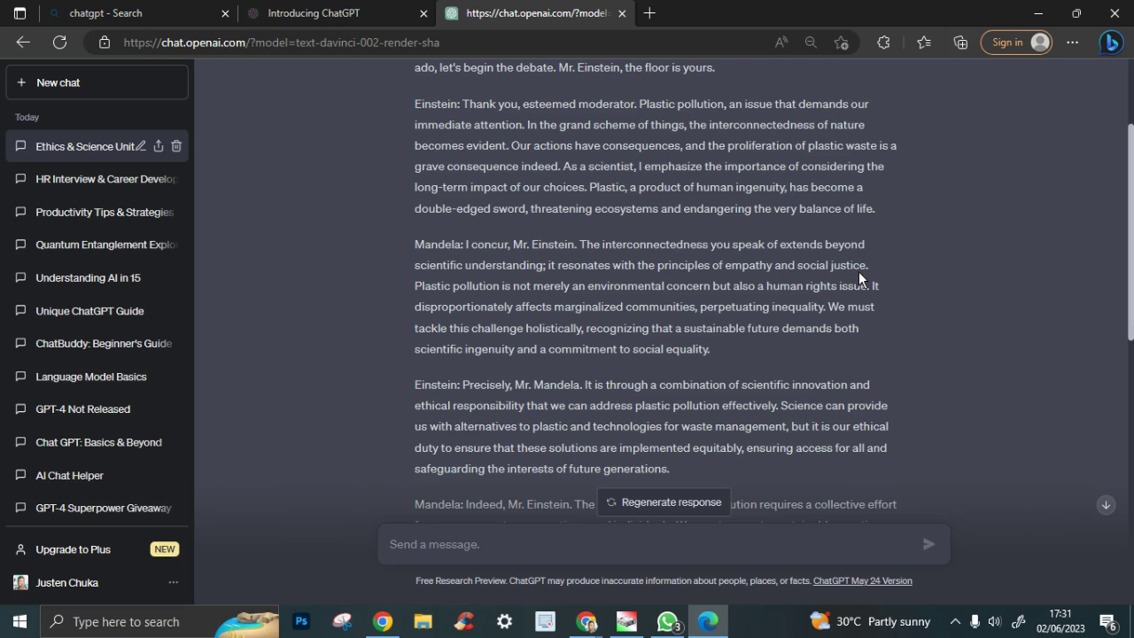
left_click_drag(798, 265, 866, 262)
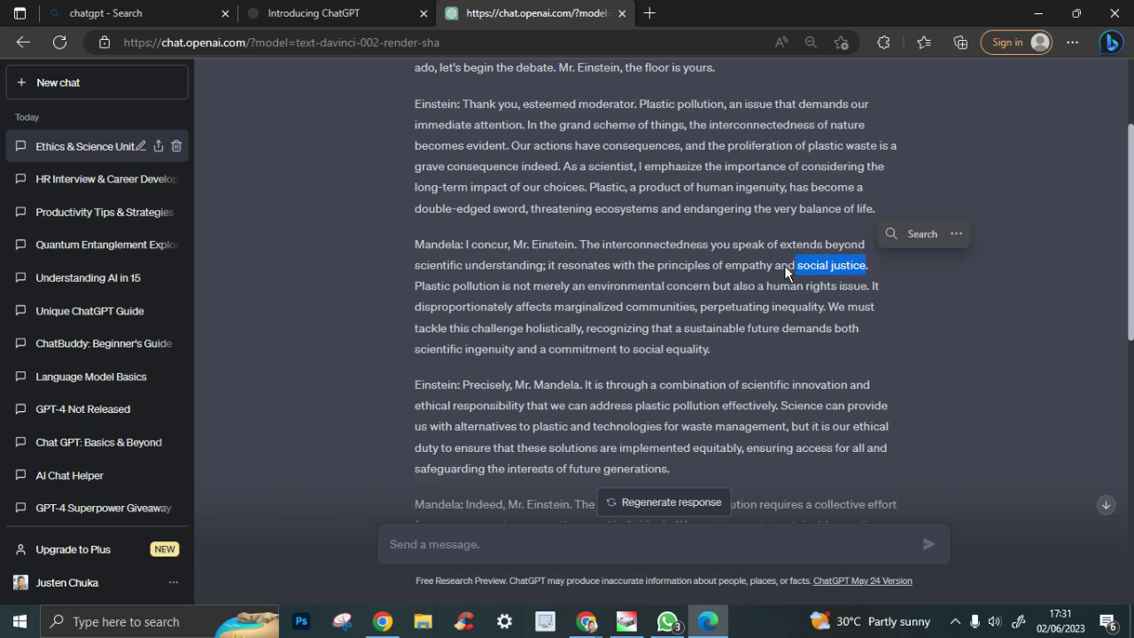
left_click_drag(726, 264, 871, 262)
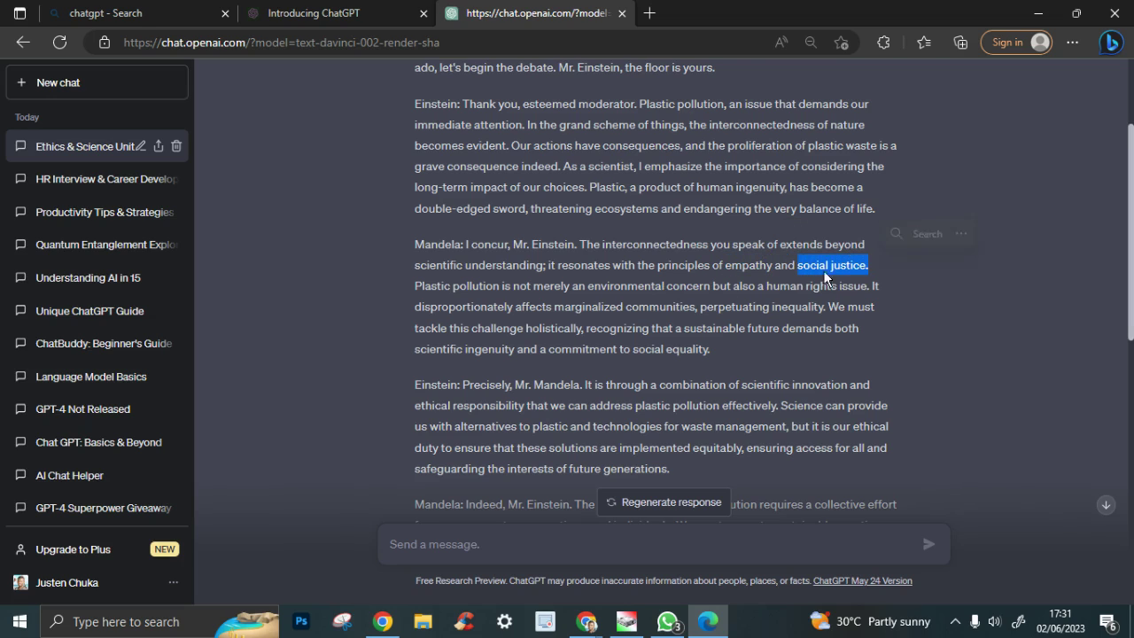
left_click(442, 288)
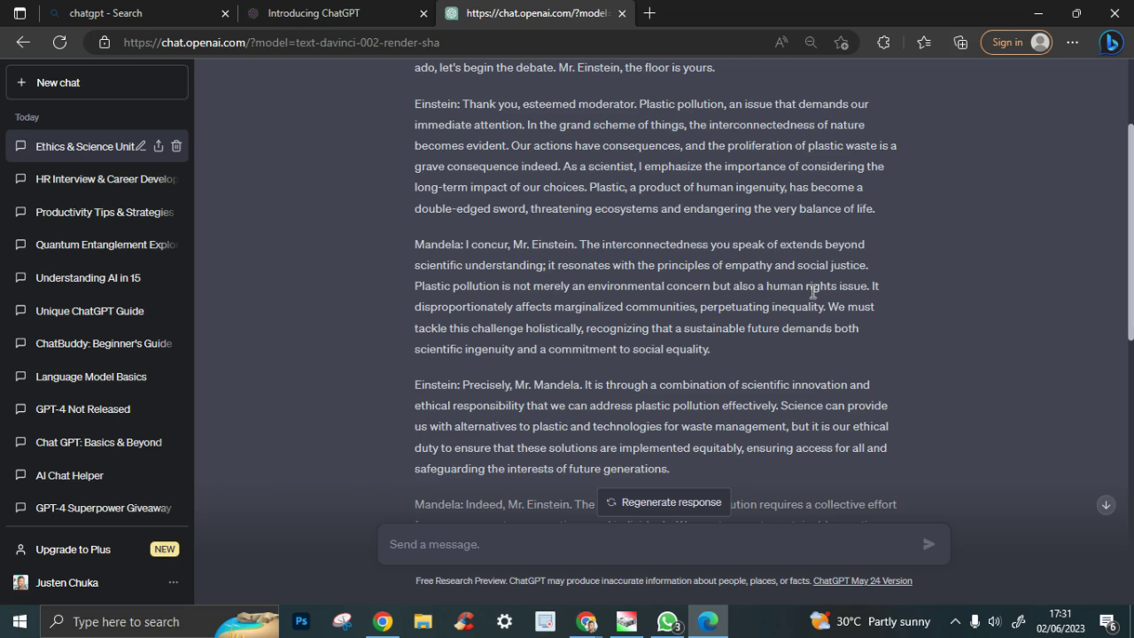
left_click_drag(767, 285, 866, 283)
left_click(621, 324)
Read the rest of the debate through the moderator's closing, highlighting Einstein's words about the responsibility to protect our planet
scroll(605, 332, "down", 8)
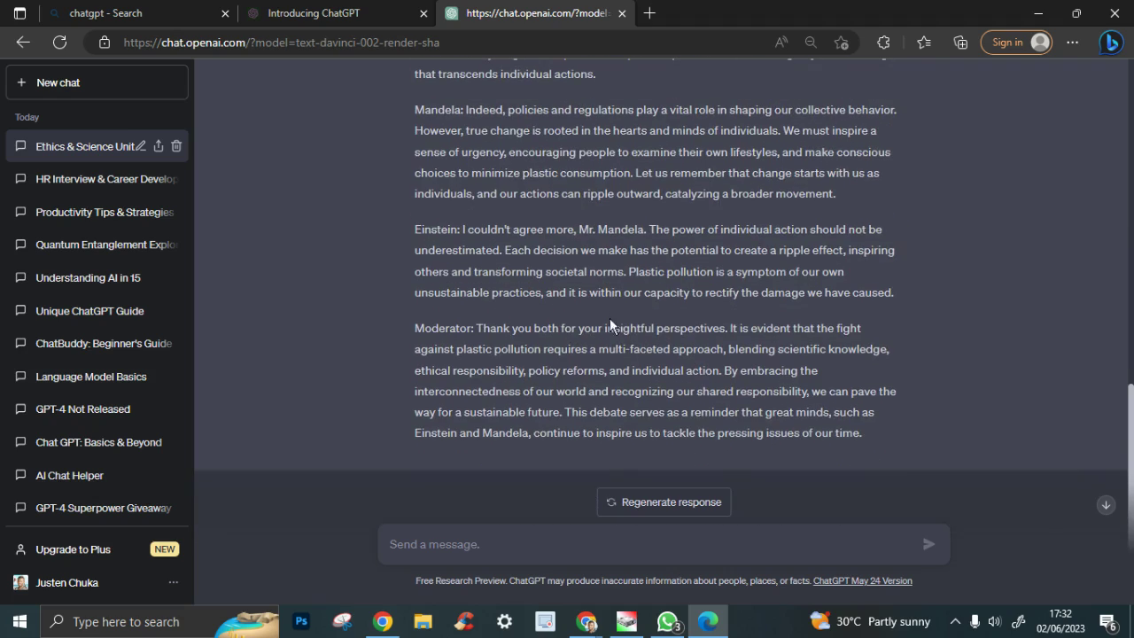
scroll(719, 334, "up", 3)
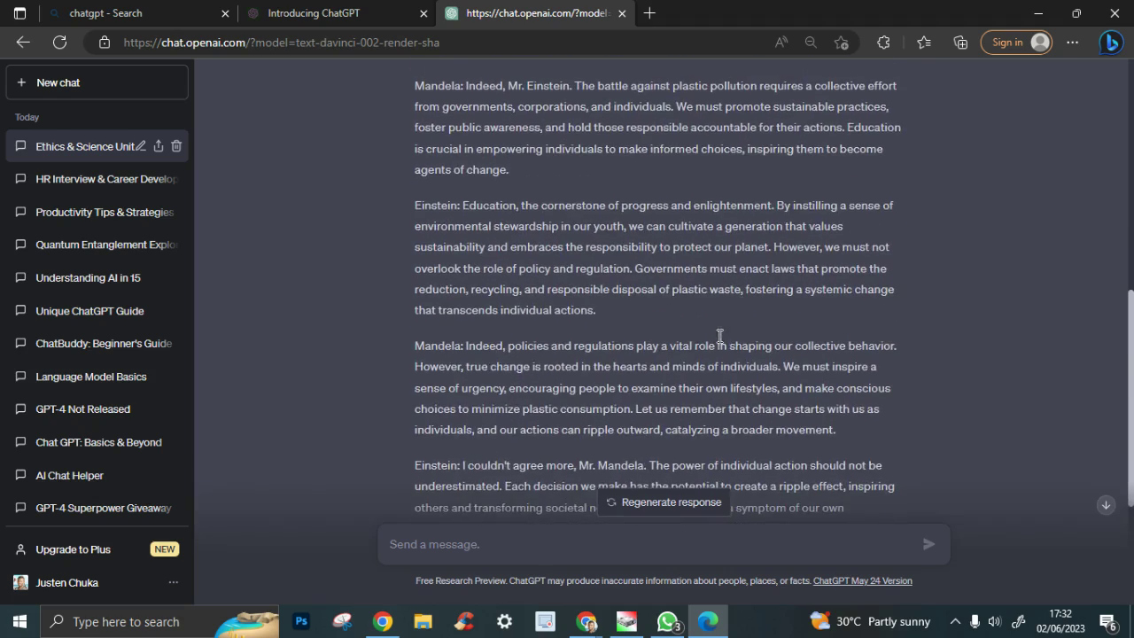
scroll(720, 336, "up", 2)
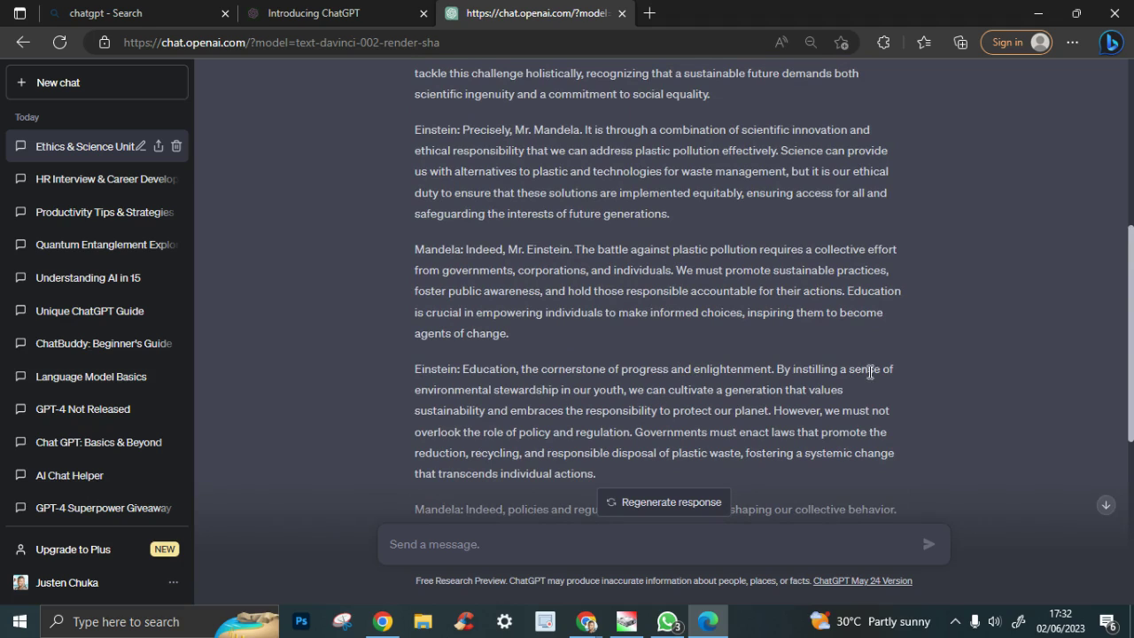
scroll(601, 394, "down", 1)
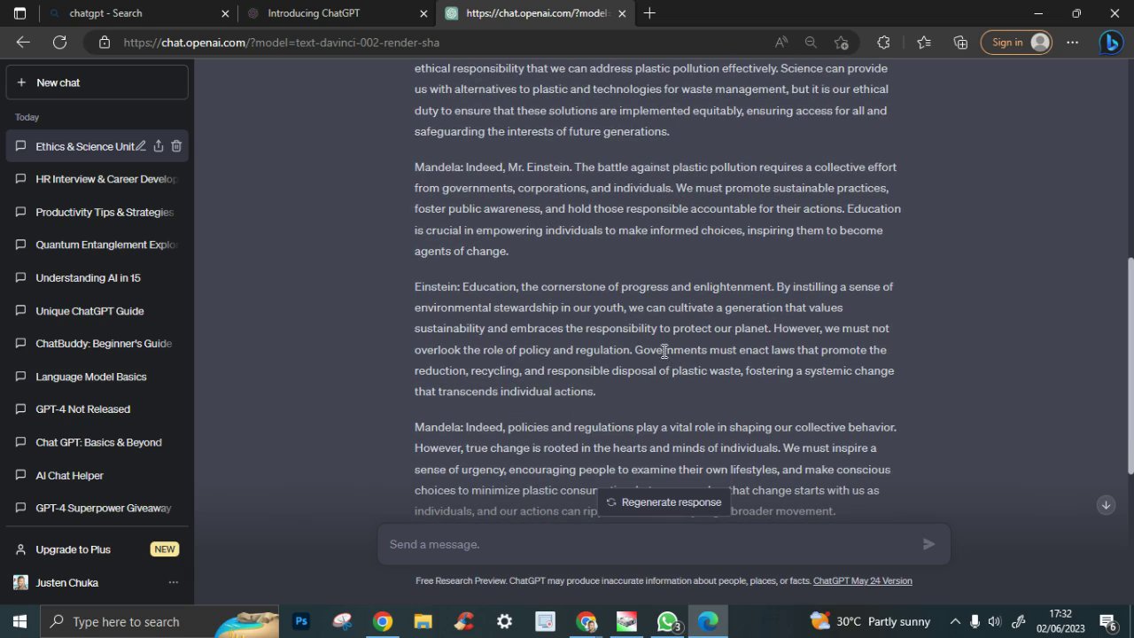
left_click_drag(617, 330, 735, 329)
left_click(613, 377)
scroll(613, 378, "down", 4)
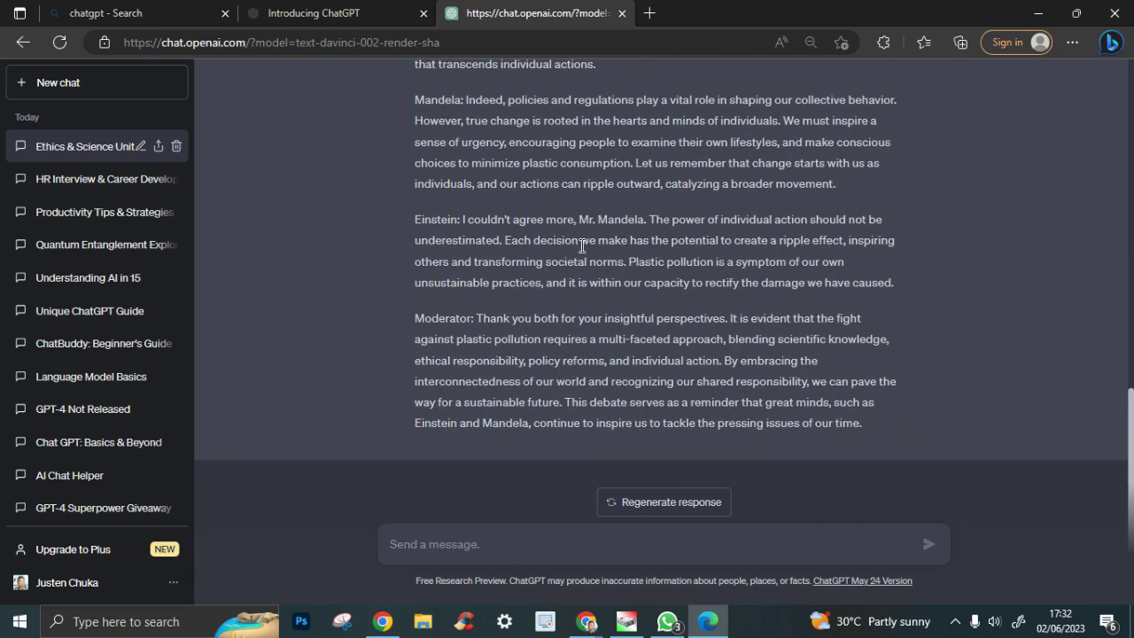
scroll(581, 246, "up", 3)
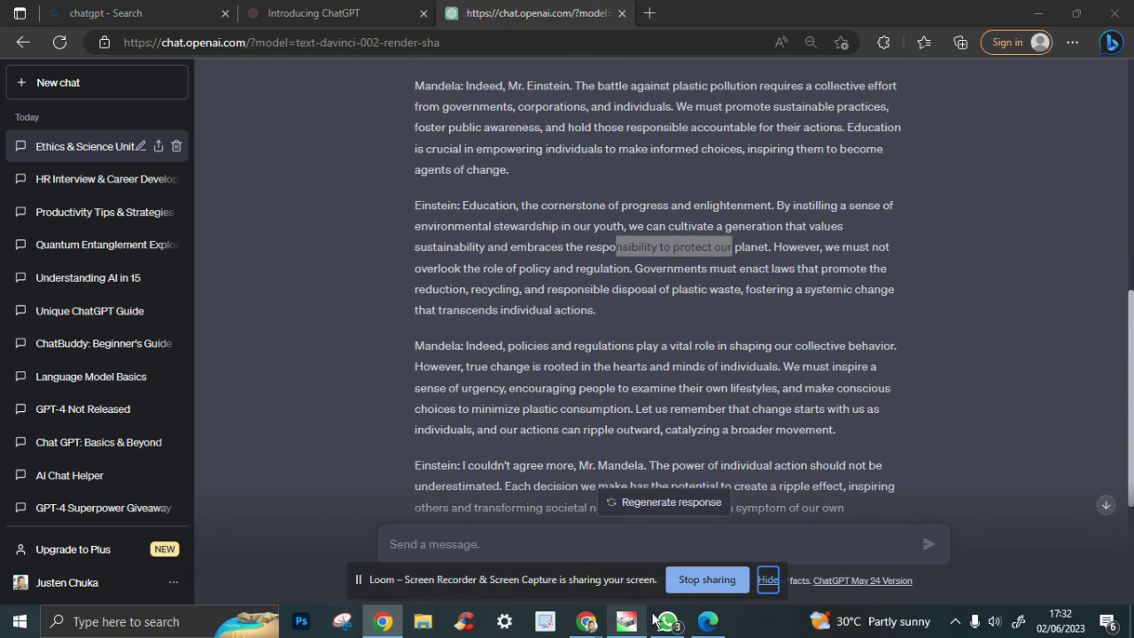
Switch to Chrome and open the CHATPGT FOR BEGINNERS Notion page
left_click(708, 620)
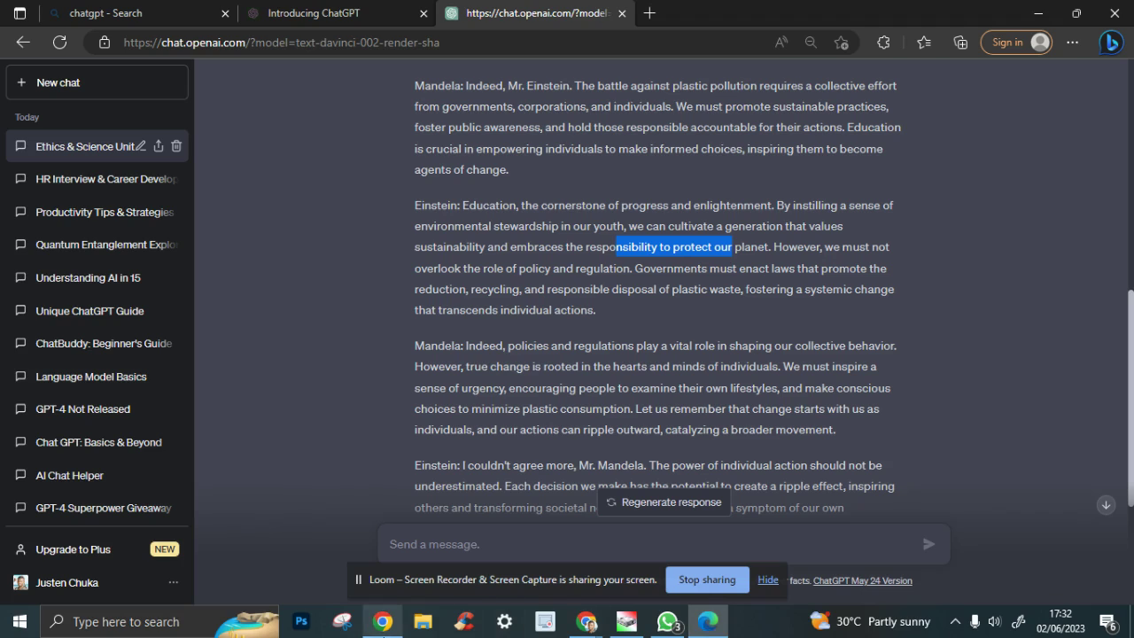
left_click(381, 622)
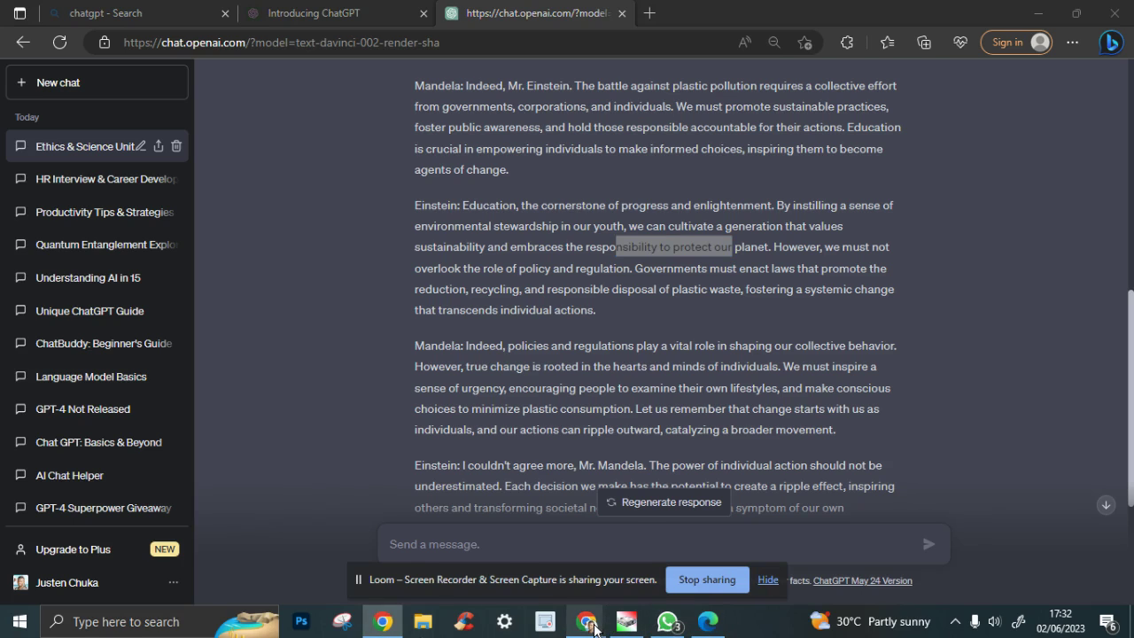
mouse_move(594, 629)
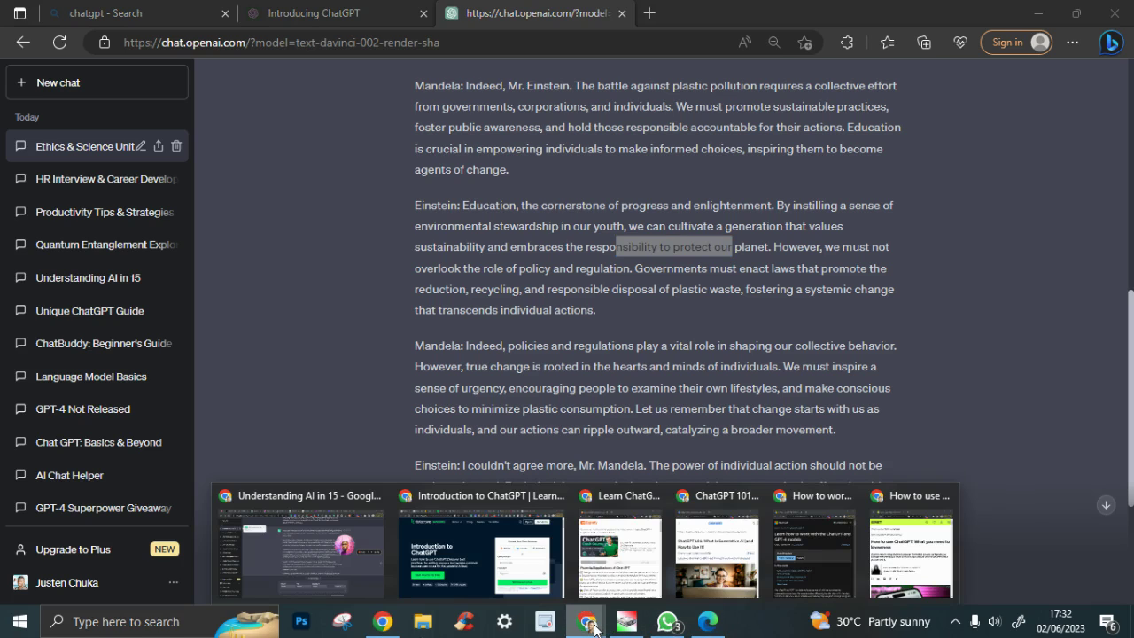
left_click(304, 545)
left_click(417, 15)
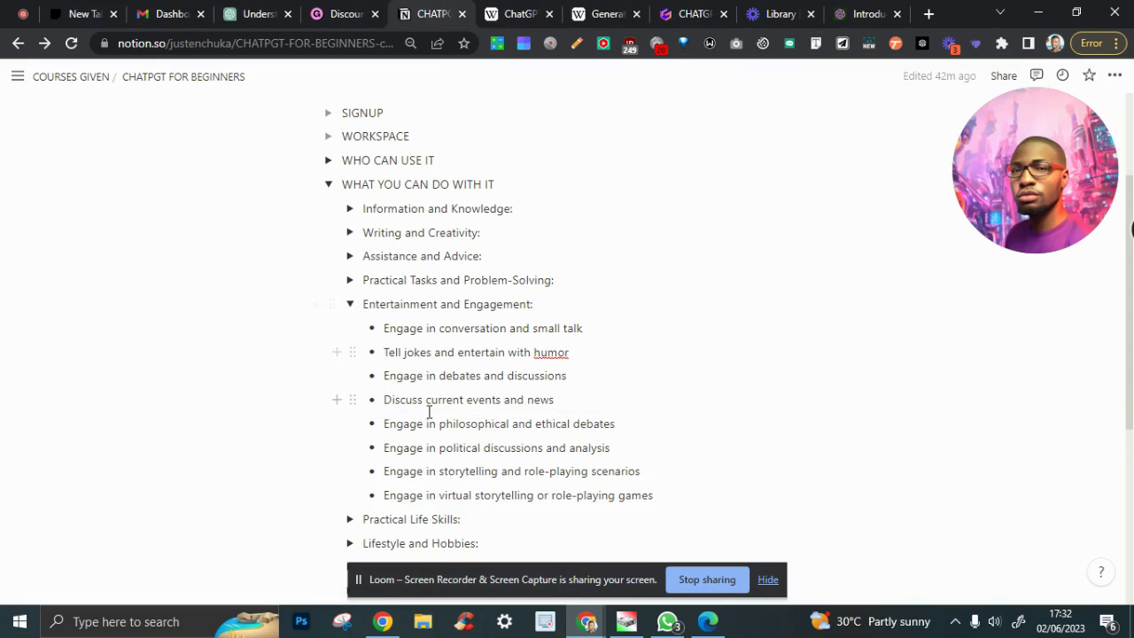
Collapse the Entertainment and Engagement section, then expand Practical Life Skills, review its list and collapse it
scroll(430, 405, "down", 1)
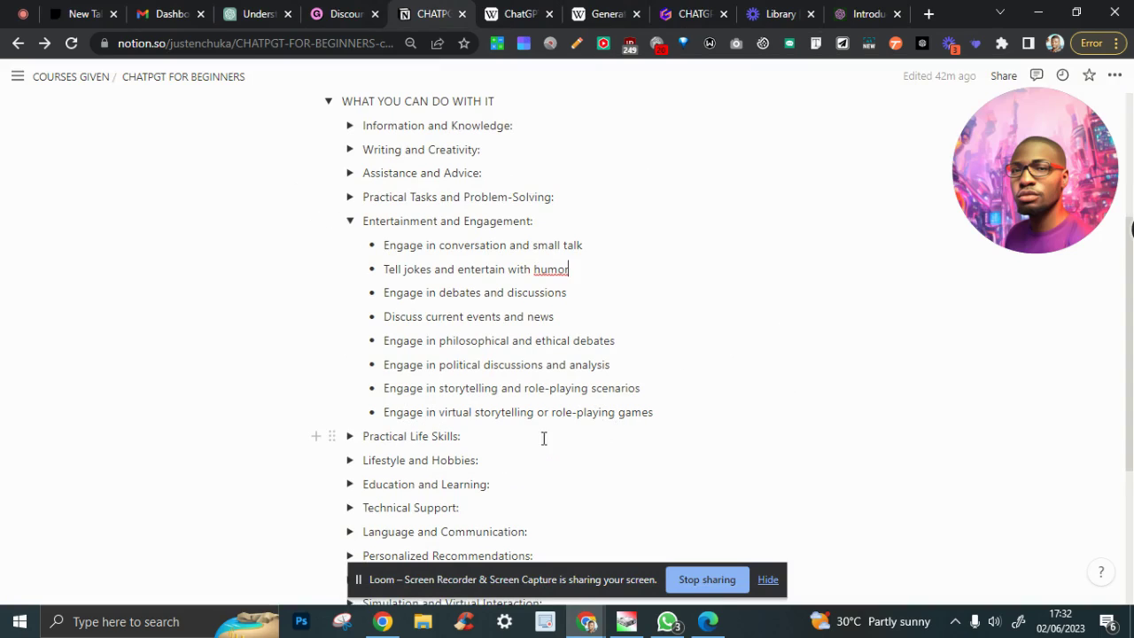
left_click(350, 222)
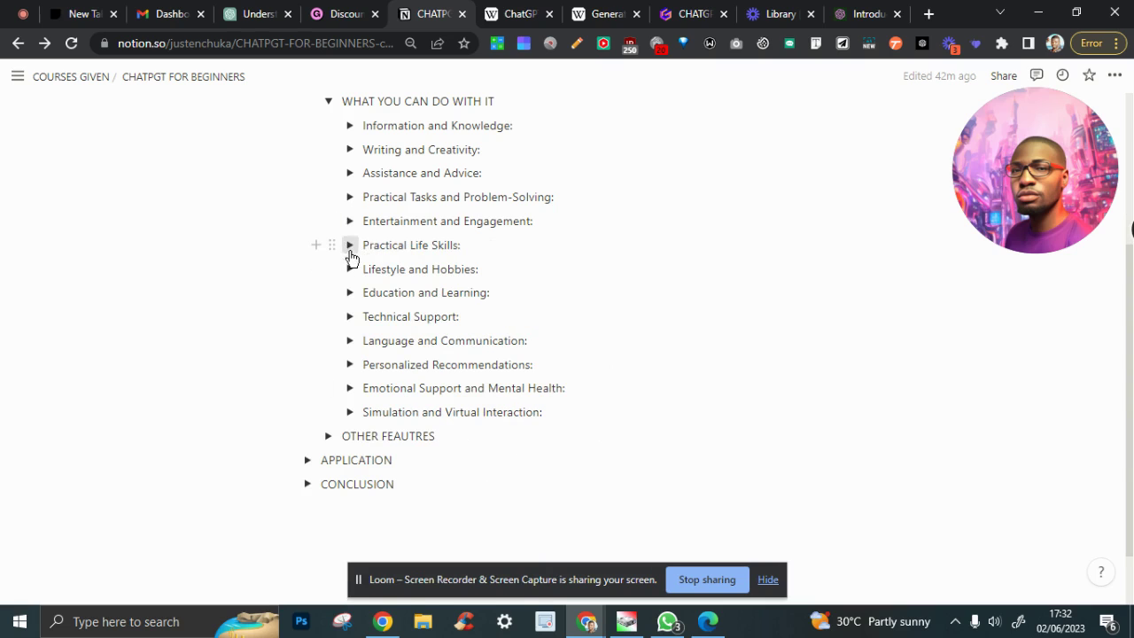
left_click(350, 246)
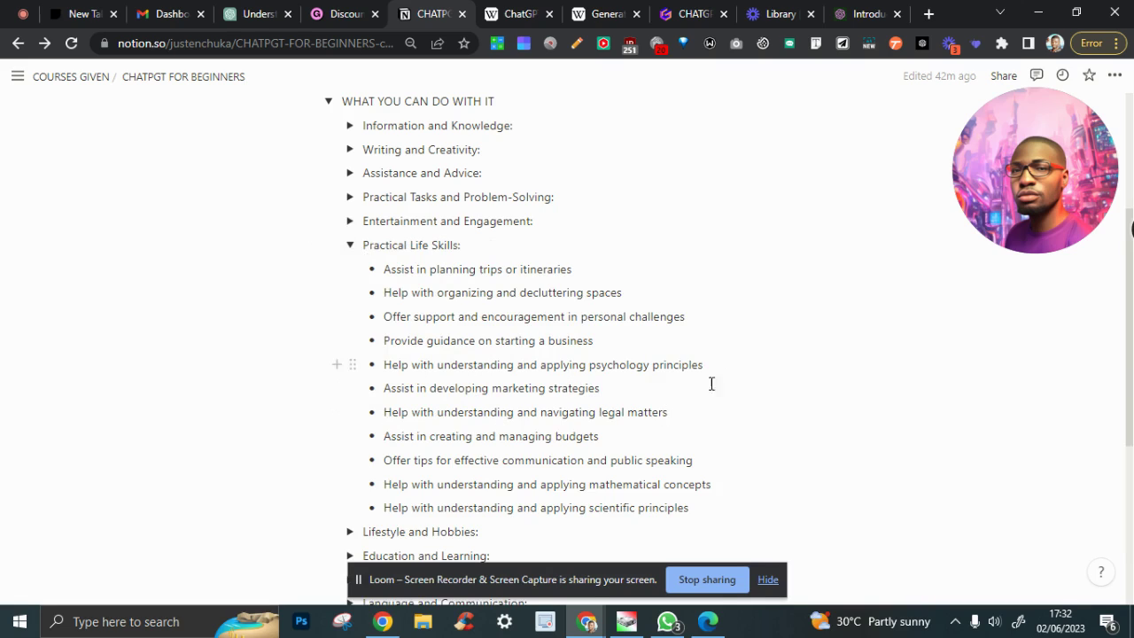
scroll(567, 403, "down", 1)
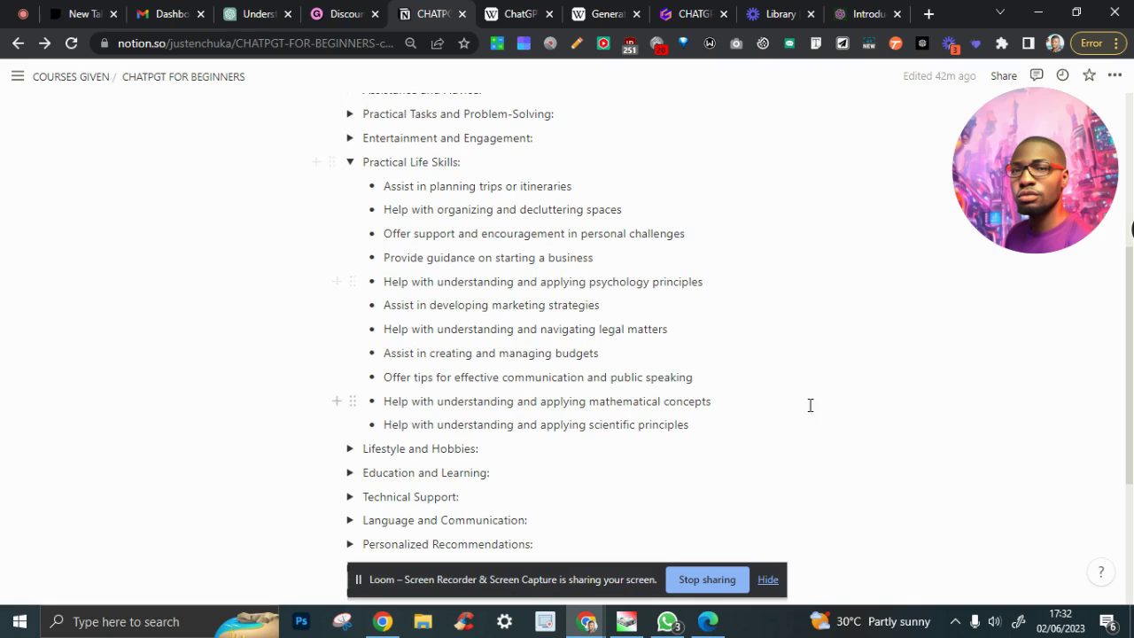
left_click(350, 163)
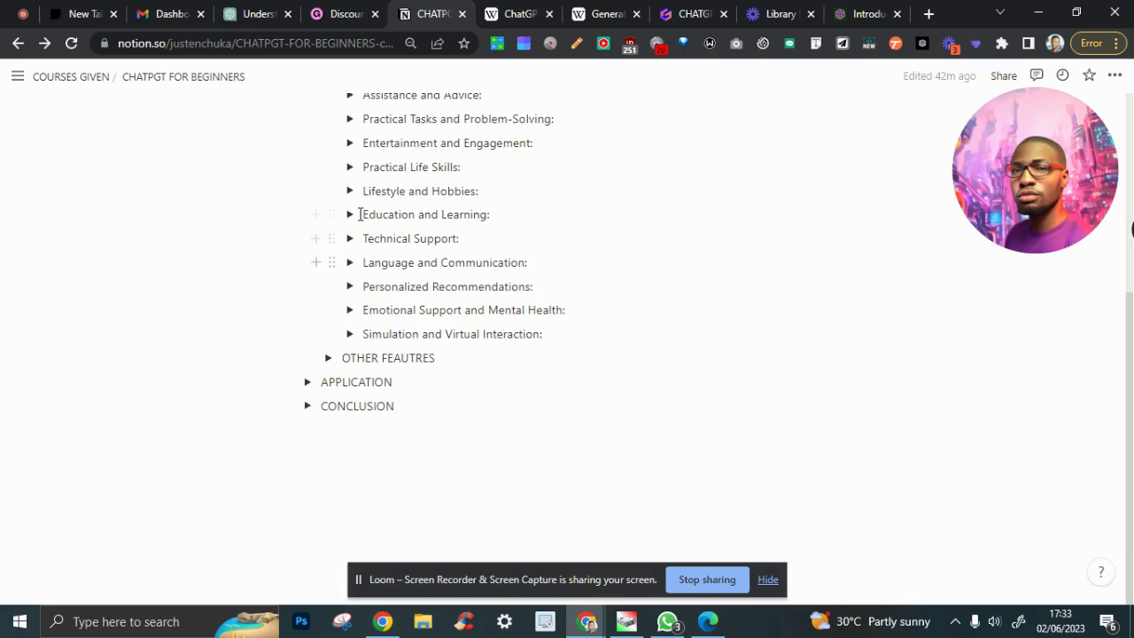
Review the Lifestyle and Hobbies and the Education and Learning lists one after the other, collapsing each section
left_click(350, 190)
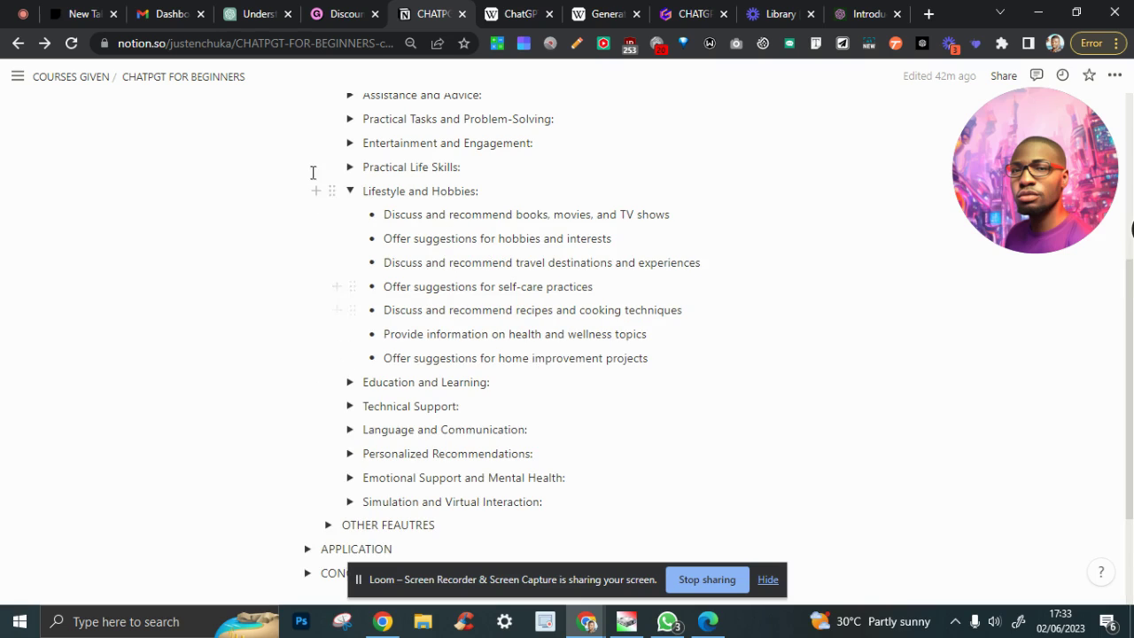
left_click(349, 189)
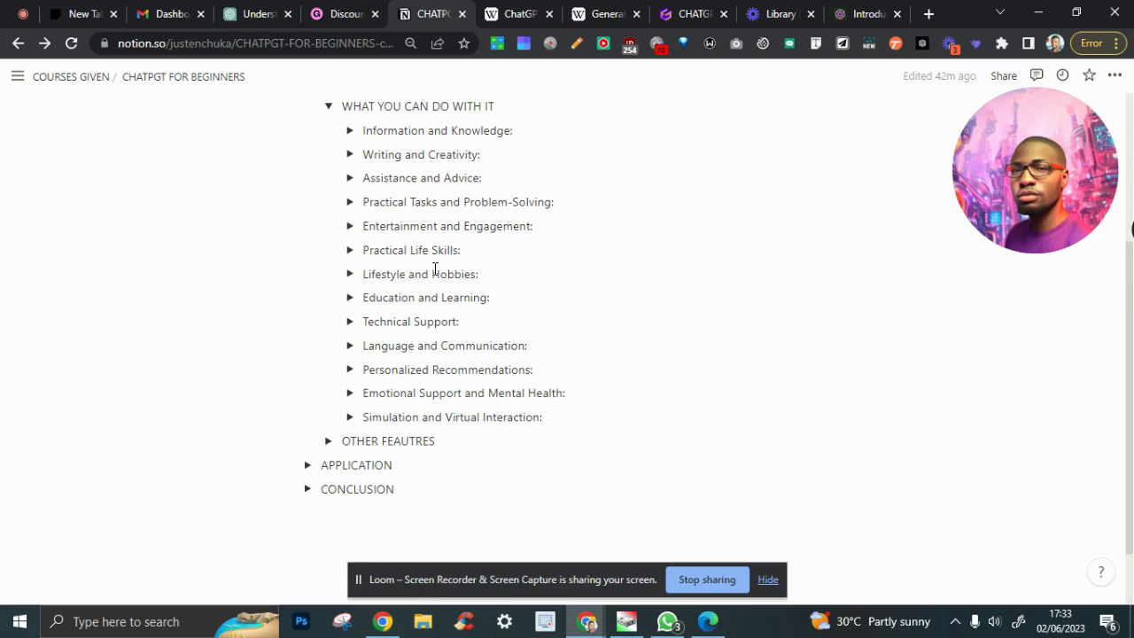
left_click(351, 299)
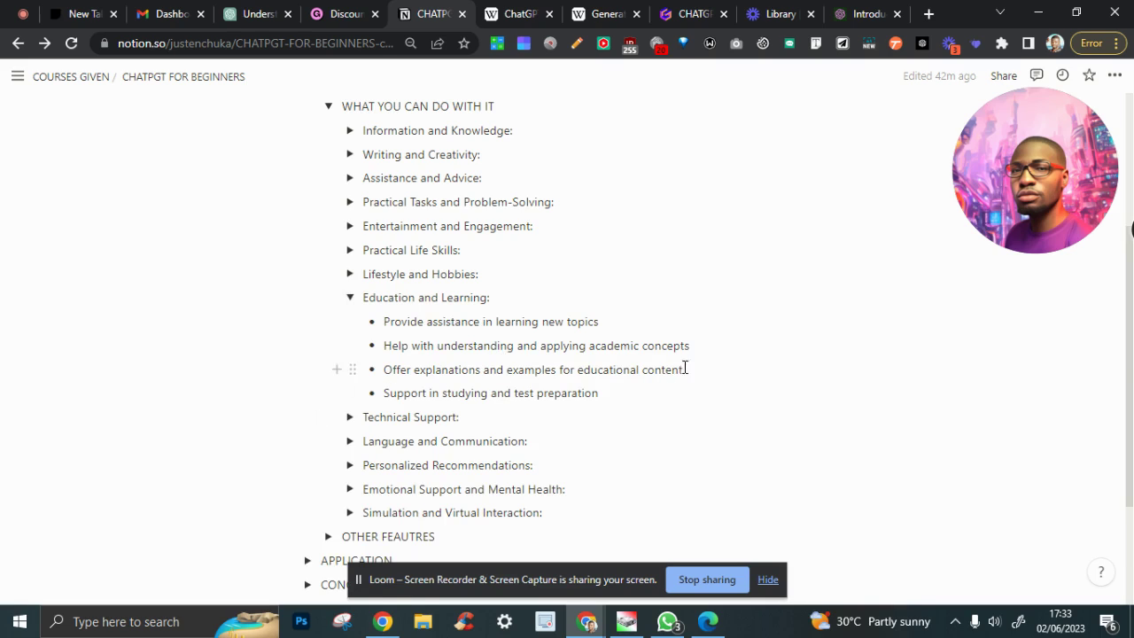
left_click(350, 298)
Review the Technical Support list, collapse it and expand the Language and Communication section
left_click(350, 322)
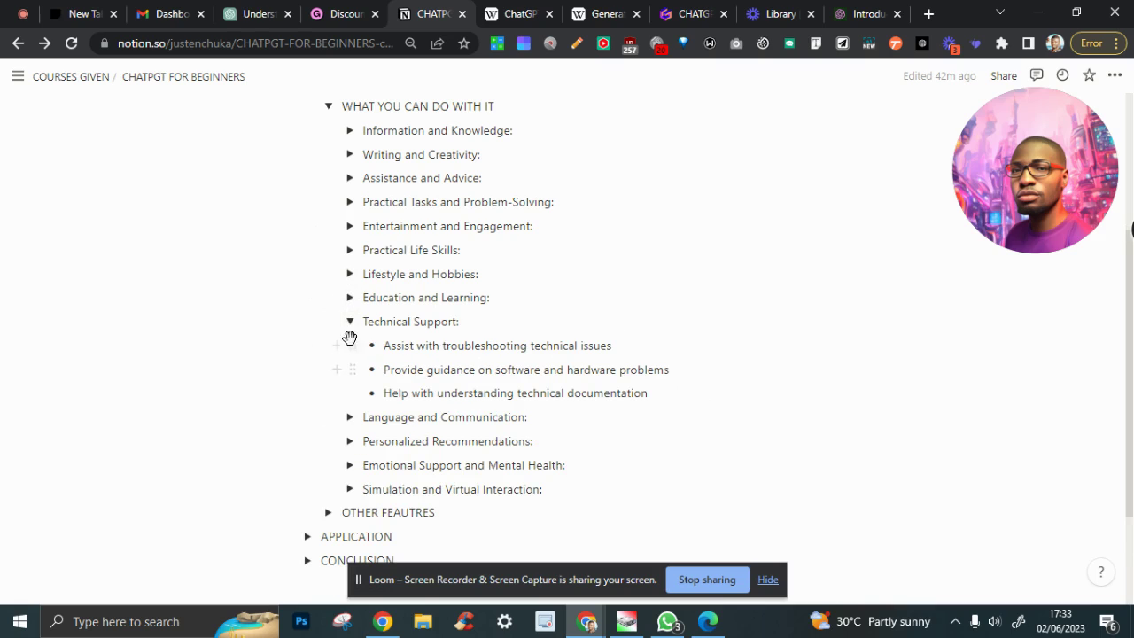
left_click(350, 322)
left_click(351, 346)
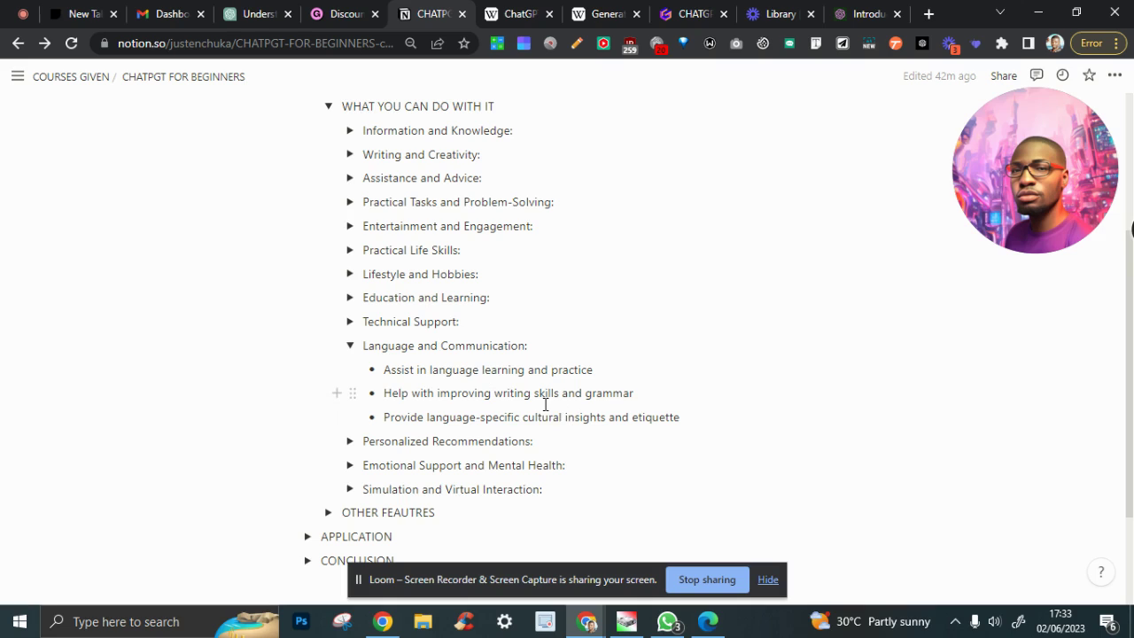
Switch to the ChatGPT window in Edge and start a new chat
left_click(705, 626)
left_click(990, 383)
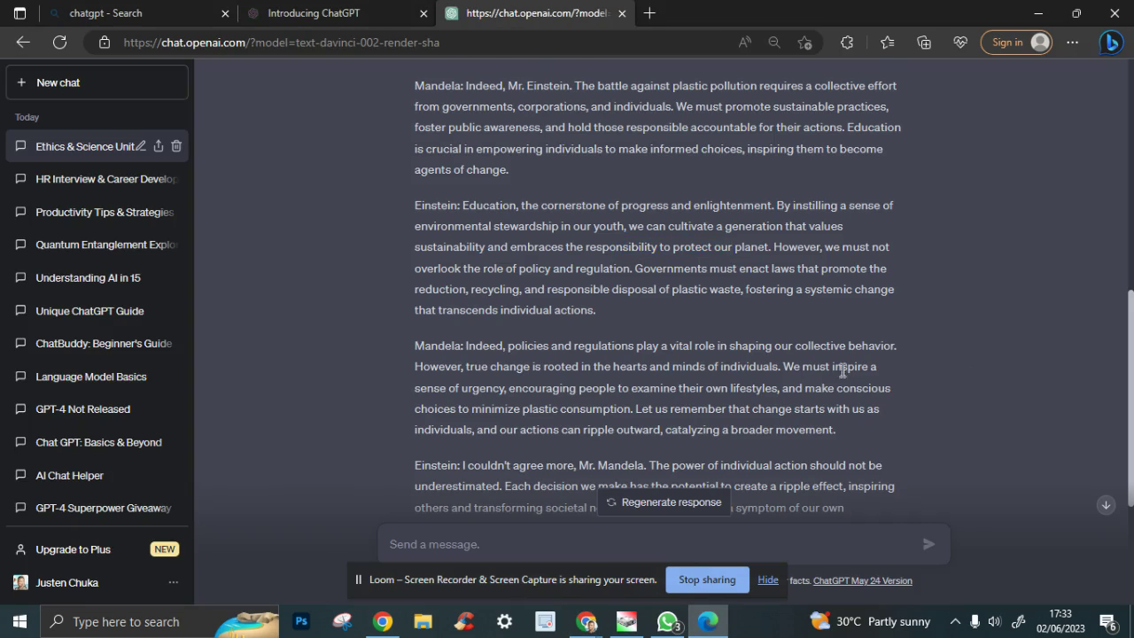
scroll(842, 371, "up", 5)
left_click(64, 82)
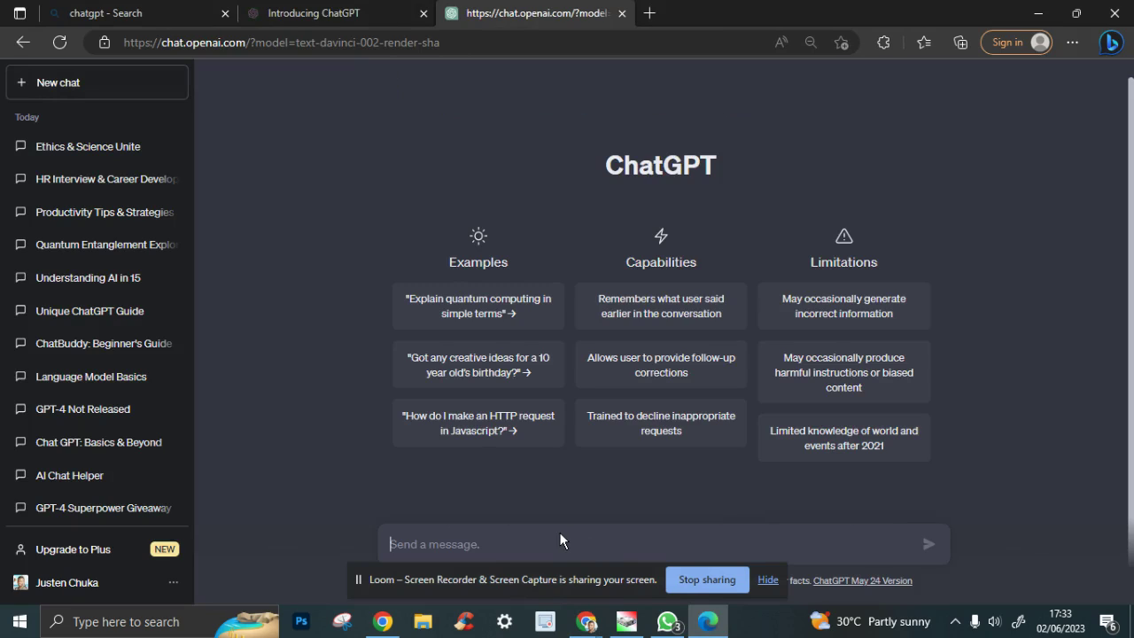
Begin the prompt with "act as a spanish coach, the best in the world,"
type("ac")
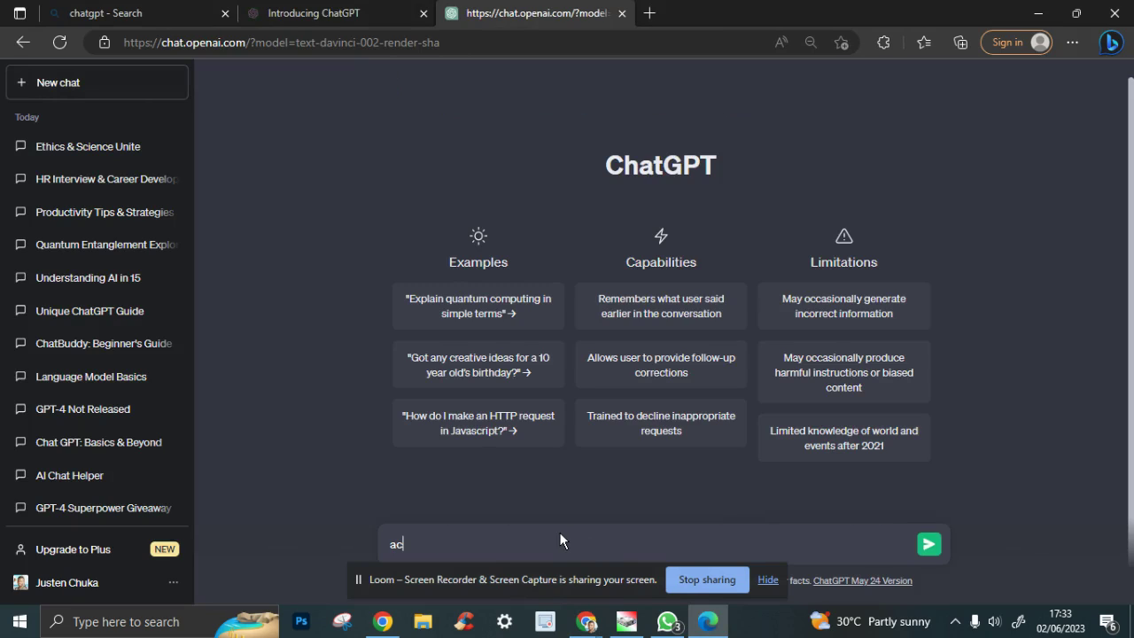
type("t as a spanish coac")
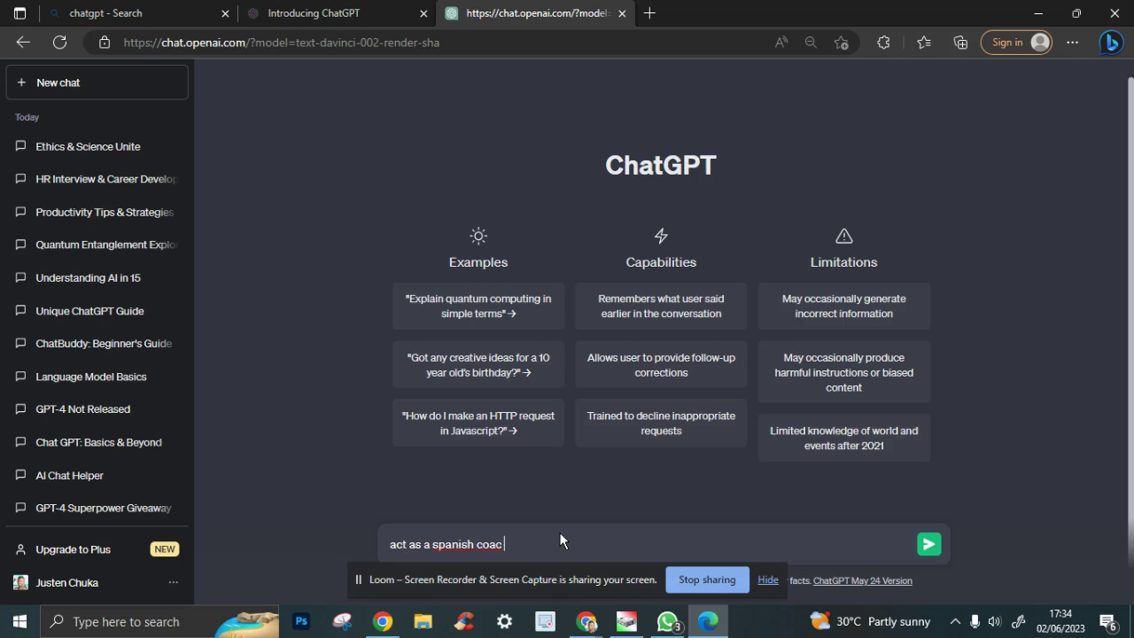
type("h,")
type(" th")
type("e best in the world")
type(", top")
key("BackSpace")
key("BackSpace")
key("BackSpace")
type("teach ")
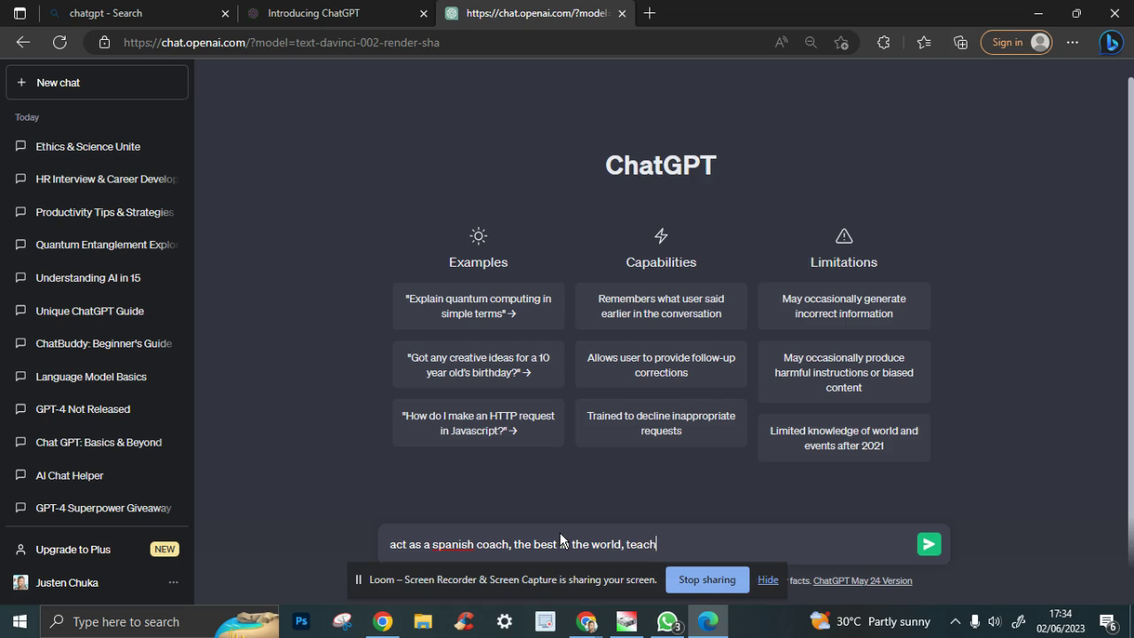
type("me the")
key("BackSpace")
key("BackSpace")
key("BackSpace")
type("spanish")
key("BackSpace")
key("BackSpace")
key("BackSpace")
key("BackSpace")
key("BackSpace")
key("BackSpace")
key("BackSpace")
key("BackSpace")
key("BackSpace")
key("BackSpace")
key("BackSpace")
key("BackSpace")
key("BackSpace")
key("BackSpace")
key("BackSpace")
key("BackSpace")
Continue the prompt with "walk me through learning spanish from the scratch to advanced level,"
type("walk me thorugh")
key("BackSpace")
key("BackSpace")
key("BackSpace")
key("BackSpace")
key("BackSpace")
key("BackSpace")
type("rough lea")
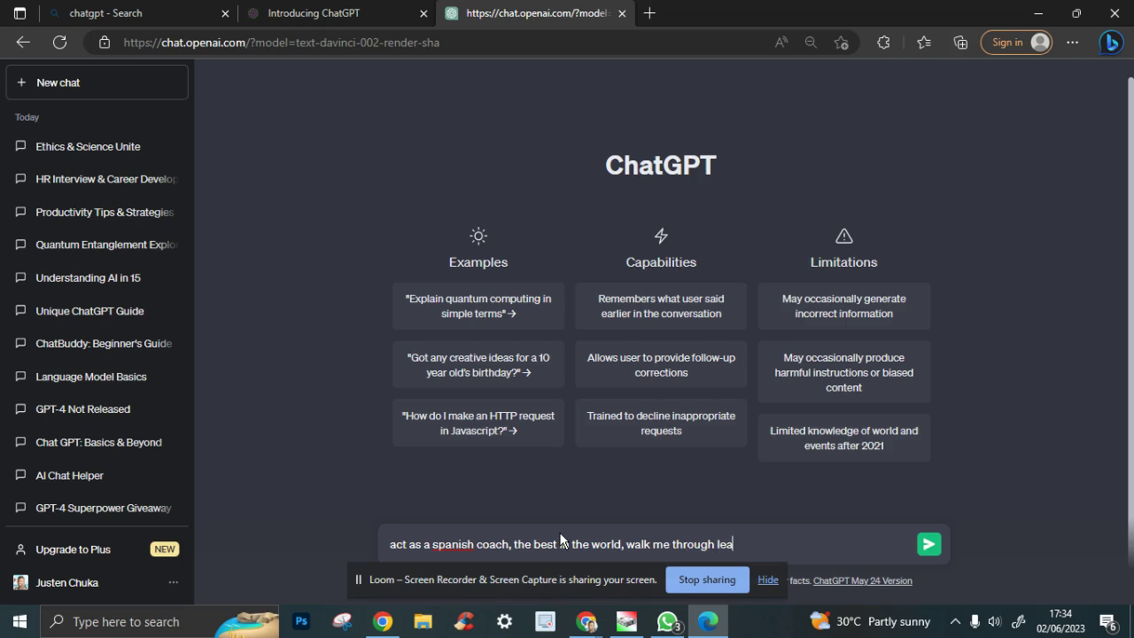
type("rning spanish from t")
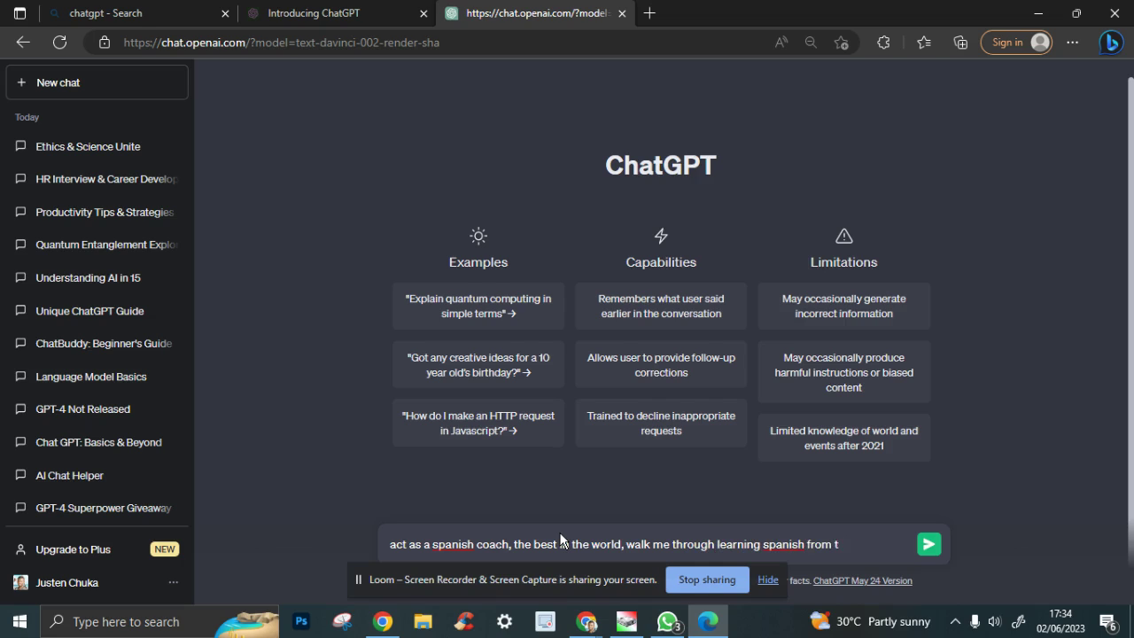
key("BackSpace")
key("BackSpace")
key("BackSpace")
key("BackSpace")
type("rom the")
type(" scratch to advanced")
type(" level,")
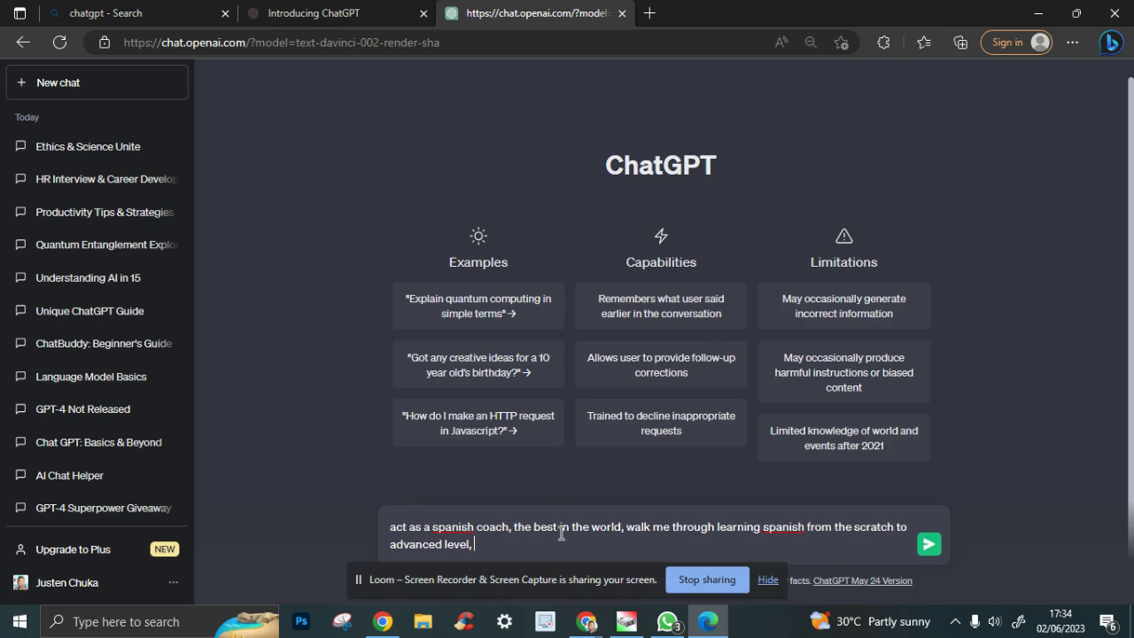
Finish the prompt with "and create a curriculum i can use i learning" and send it
type(" and create a curriculum i can u")
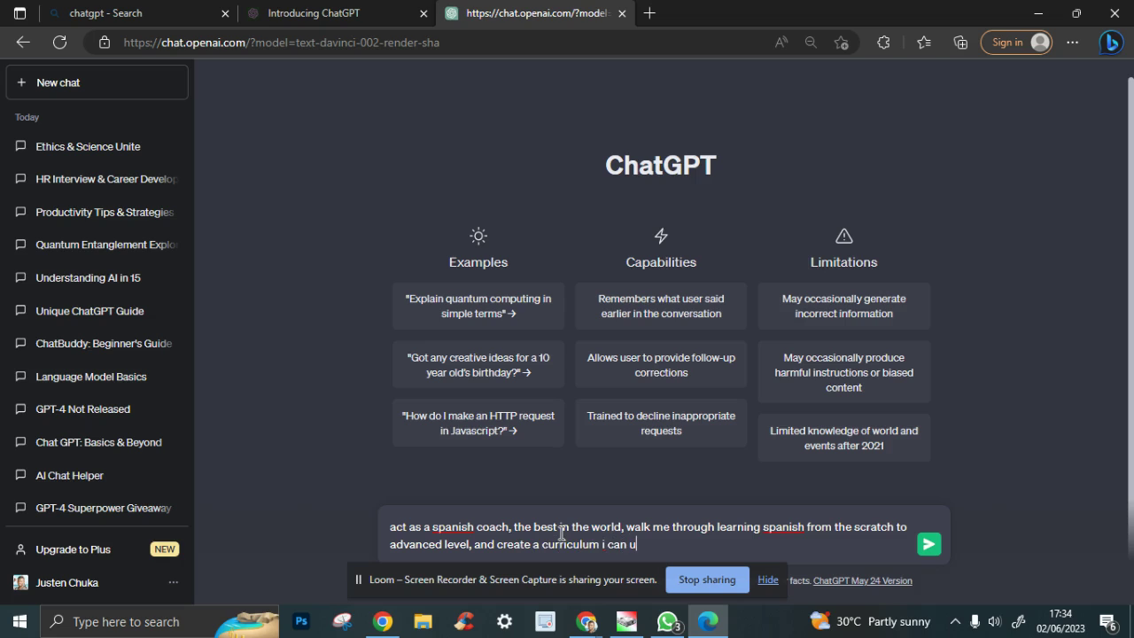
type("se i learning")
key("Return")
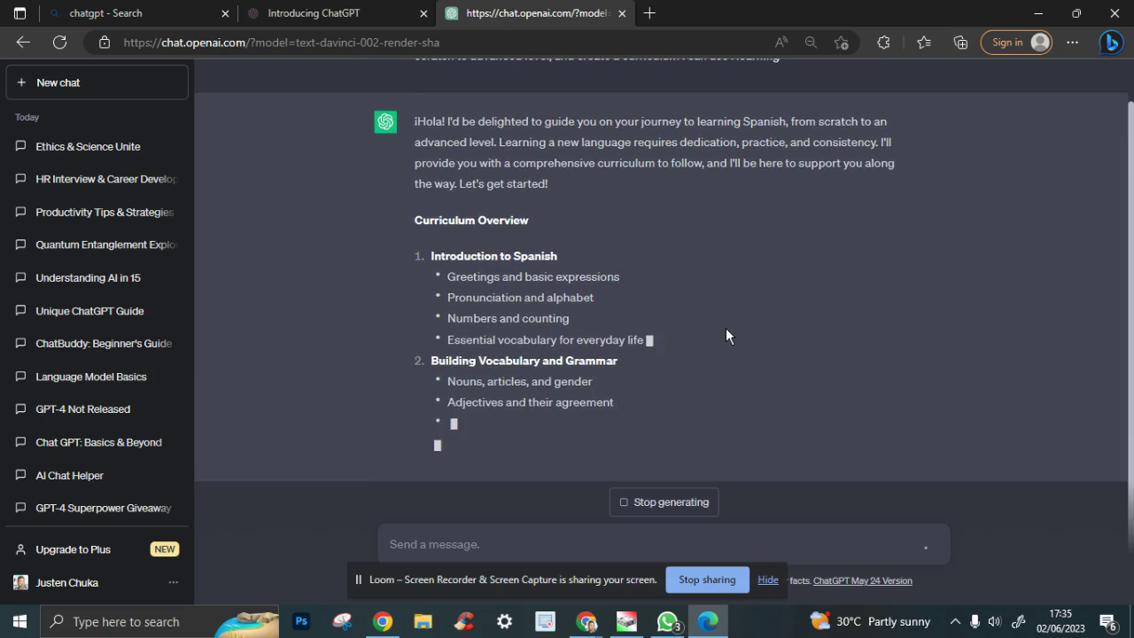
Examine the Curriculum Overview in the response, from Introduction to Spanish through Achieving Advanced Proficiency
scroll(727, 326, "up", 1)
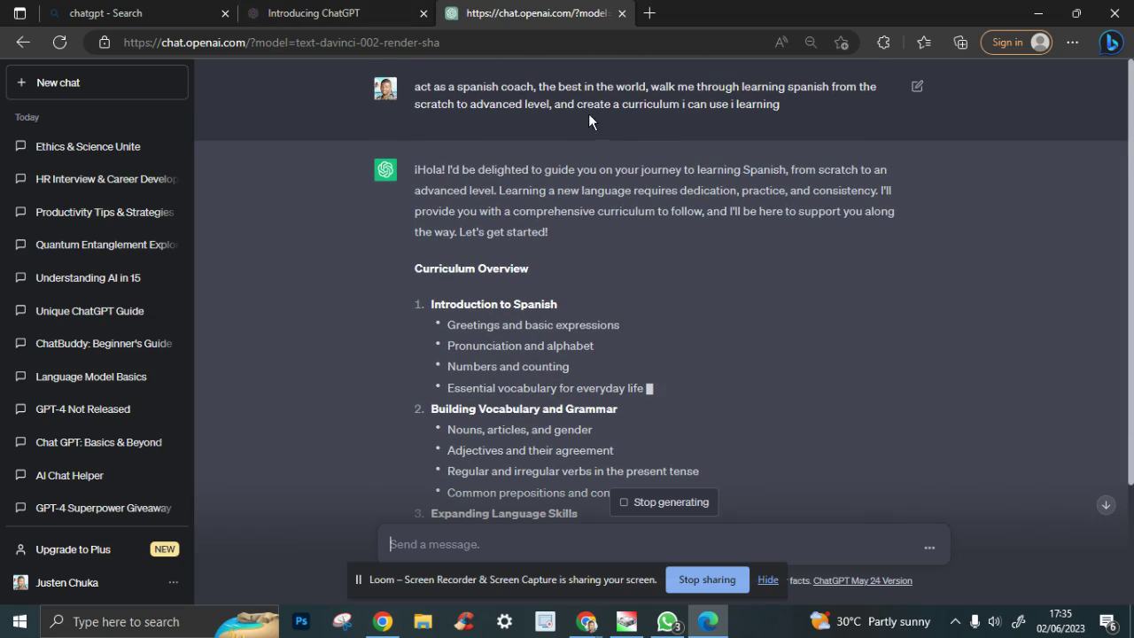
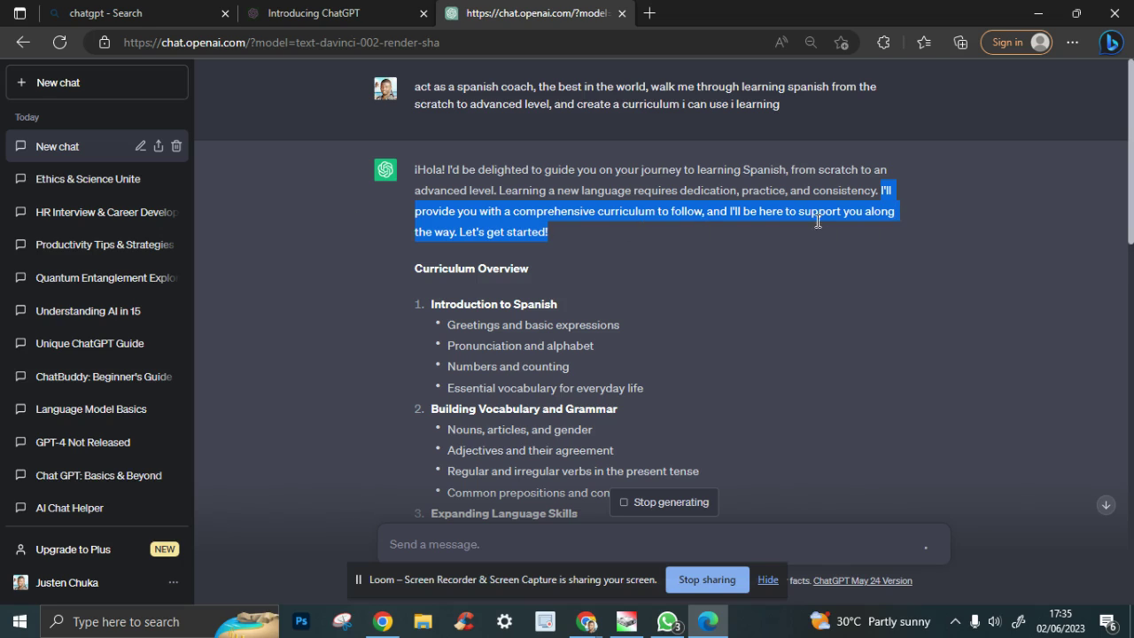
left_click(642, 266)
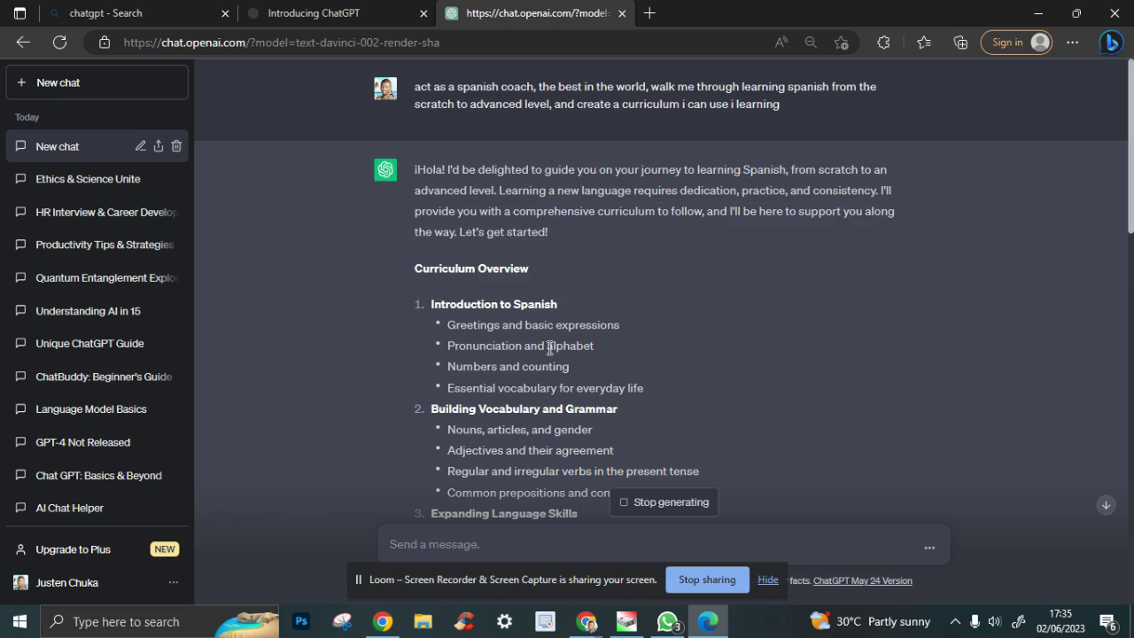
scroll(347, 274, "down", 2)
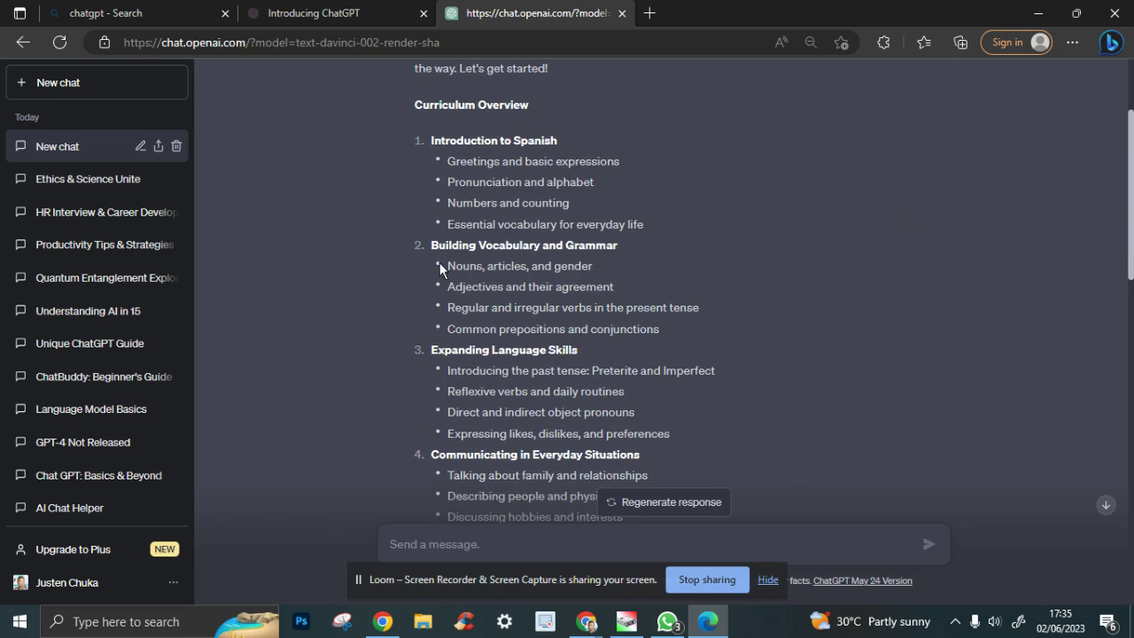
scroll(600, 322, "down", 2)
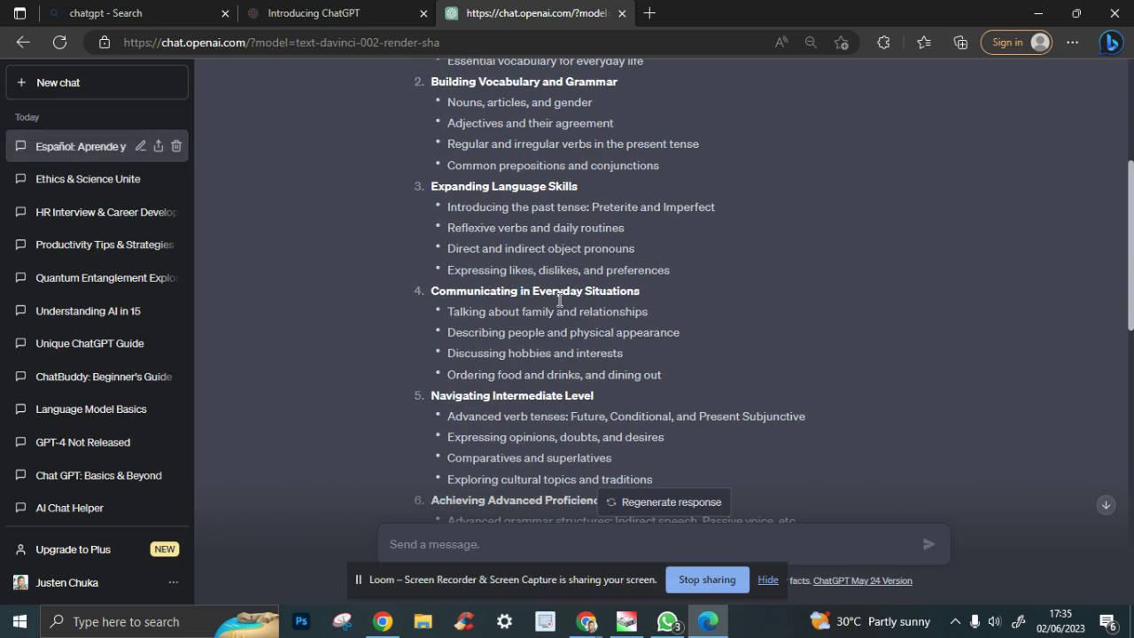
scroll(626, 320, "down", 1)
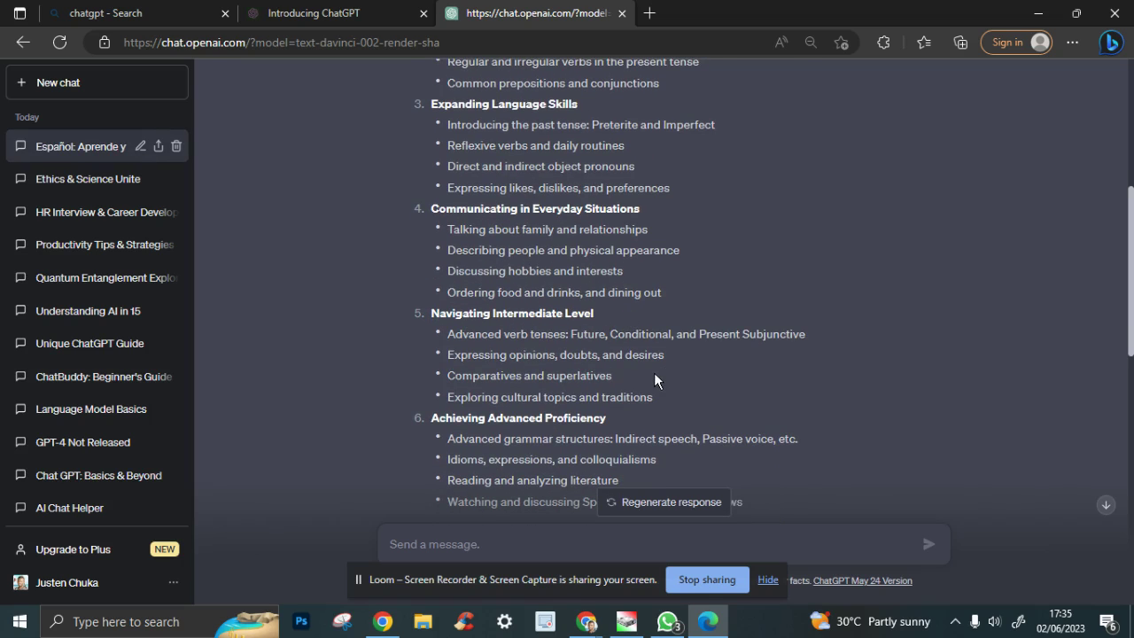
scroll(577, 350, "down", 2)
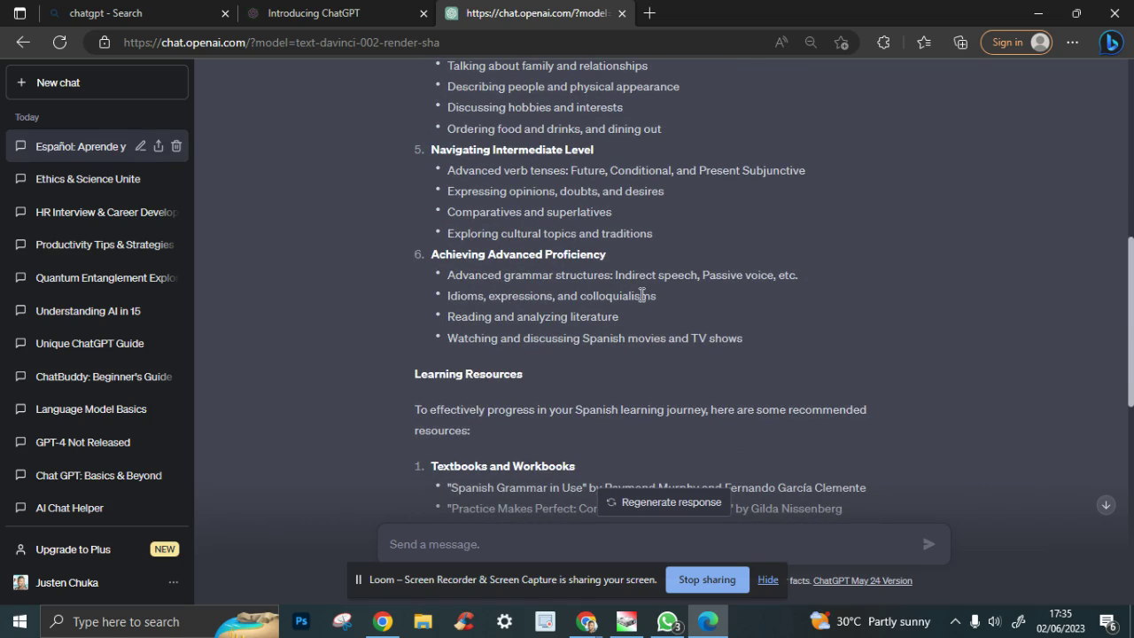
scroll(573, 381, "down", 1)
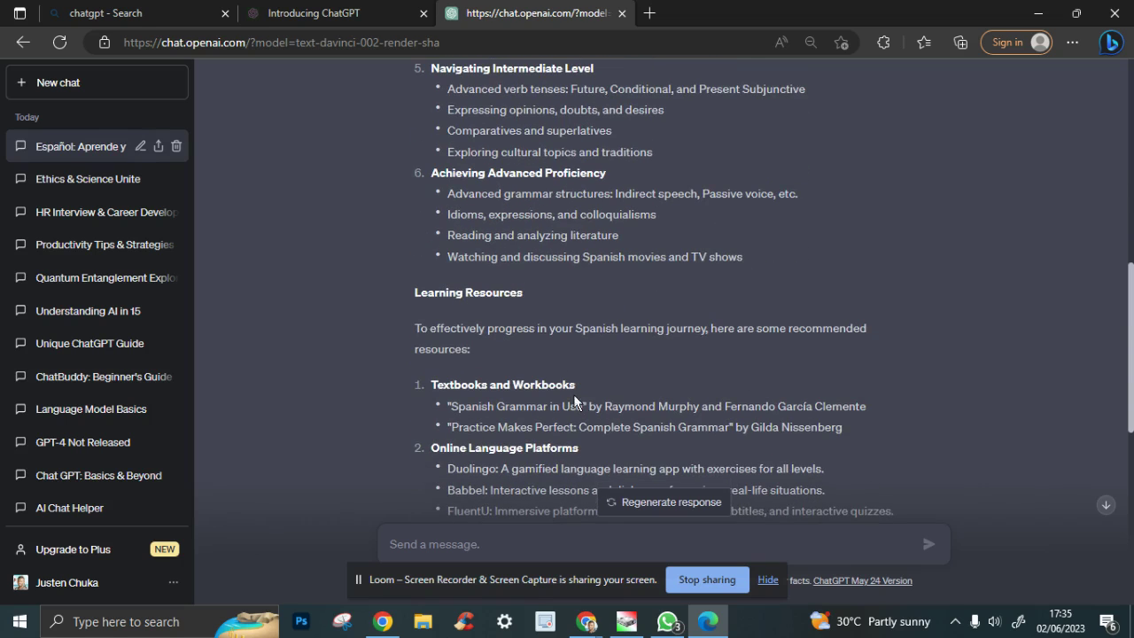
Review the response's Learning Resources and Study Tips, then skim the whole answer once more
scroll(443, 359, "down", 2)
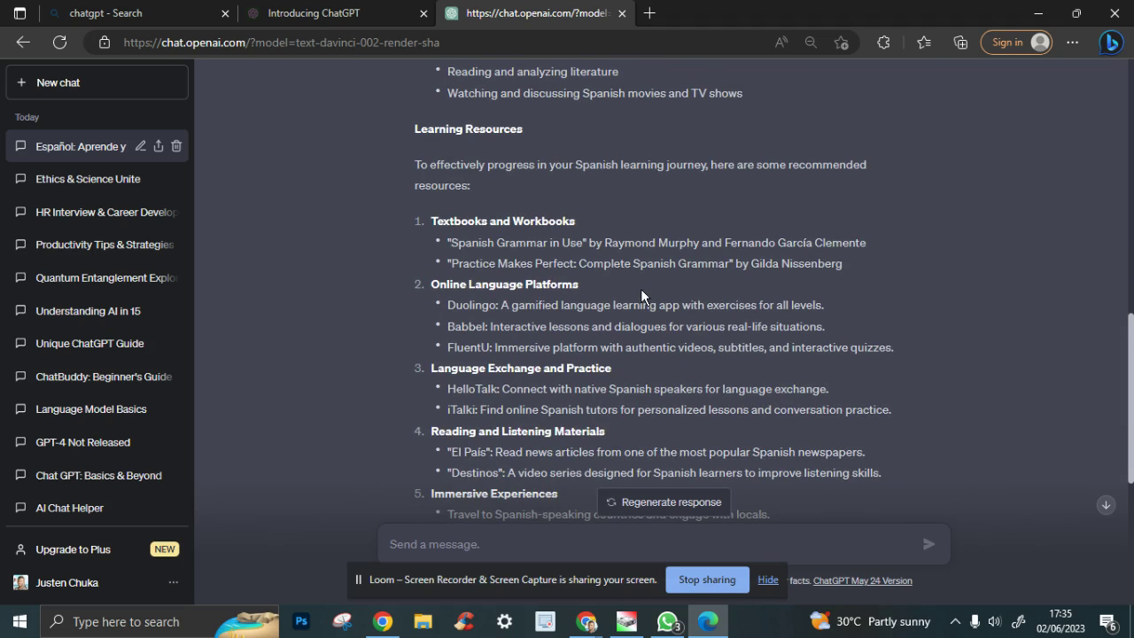
scroll(437, 237, "down", 4)
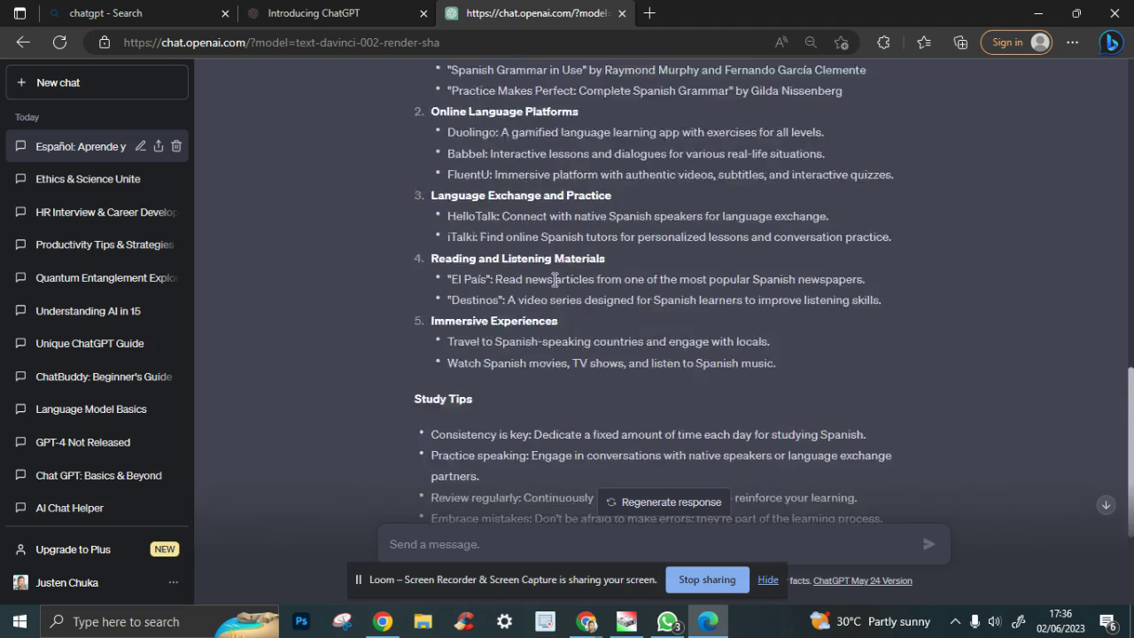
scroll(621, 343, "up", 3)
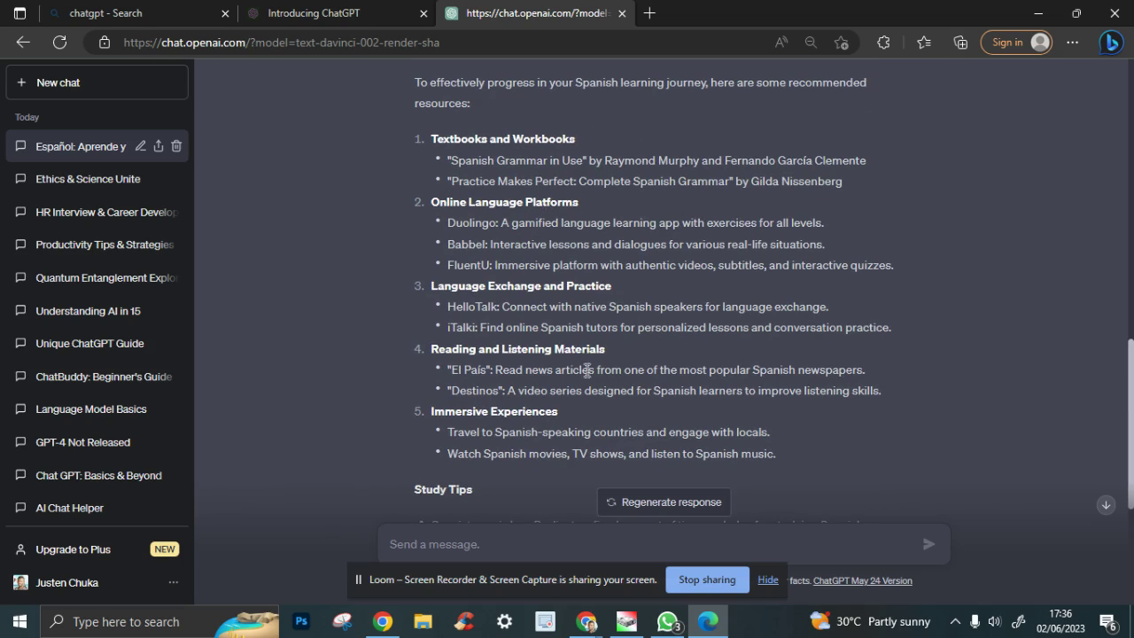
scroll(548, 417, "down", 3)
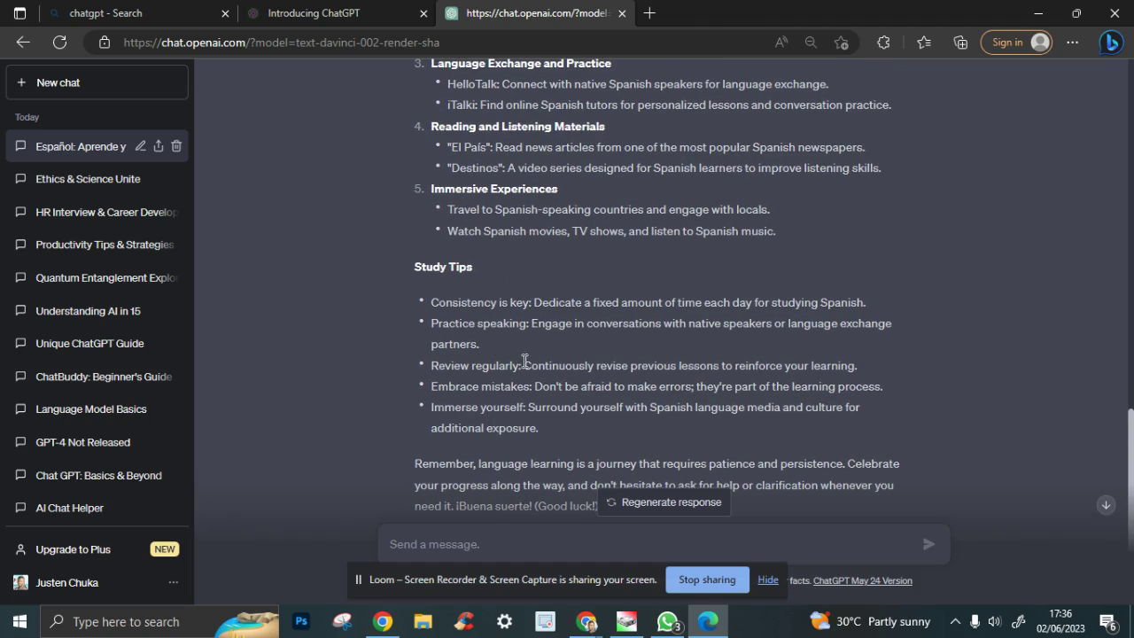
scroll(700, 386, "down", 1)
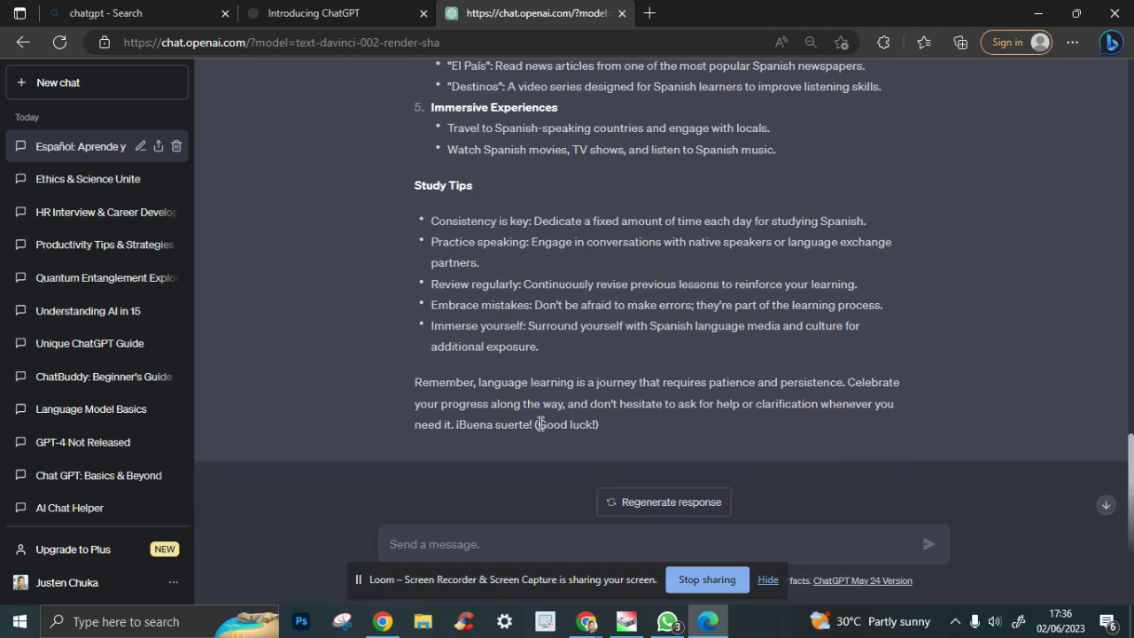
scroll(565, 246, "up", 14)
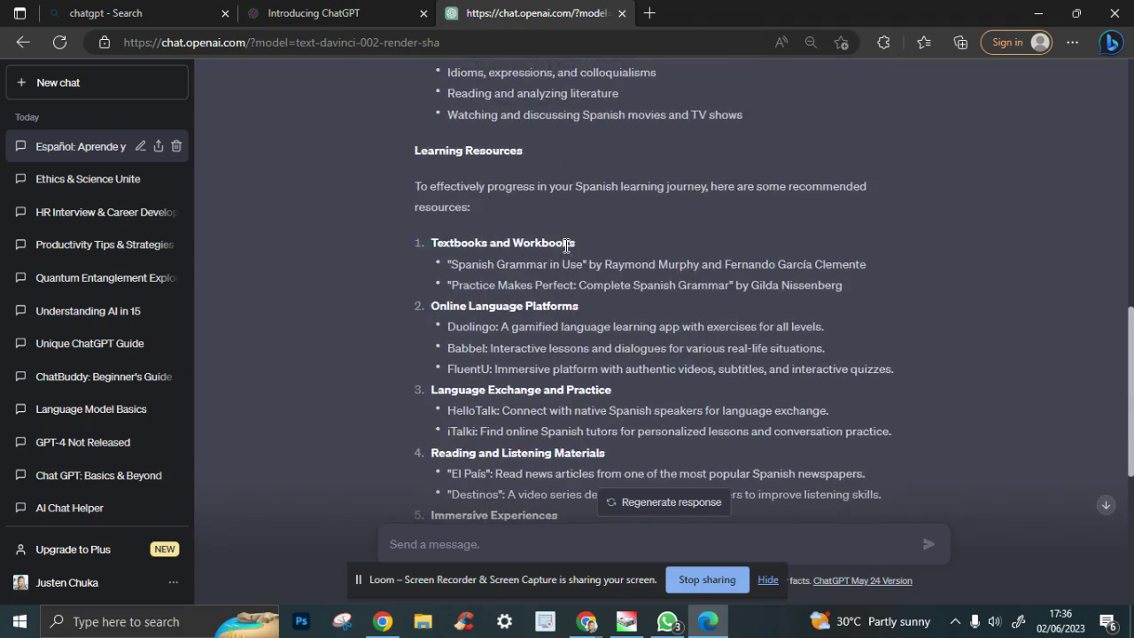
scroll(559, 234, "up", 1)
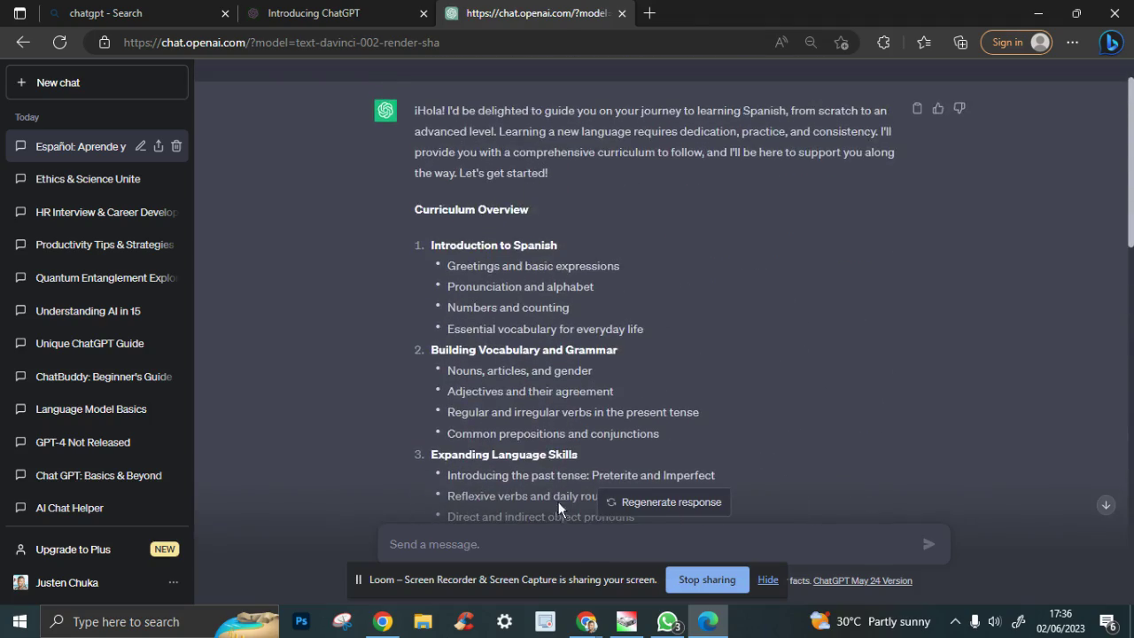
scroll(595, 436, "down", 15)
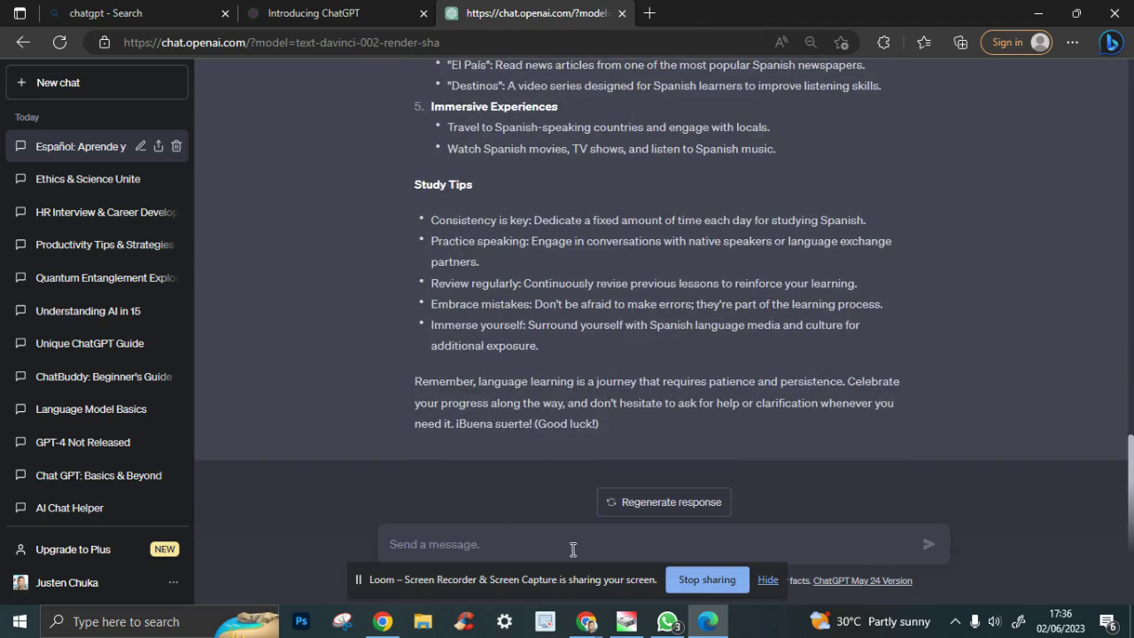
Draft the follow-up message "create m a curiculum starting today for a month, put in a tabl form and add the dates and"
left_click(571, 546)
type("create ")
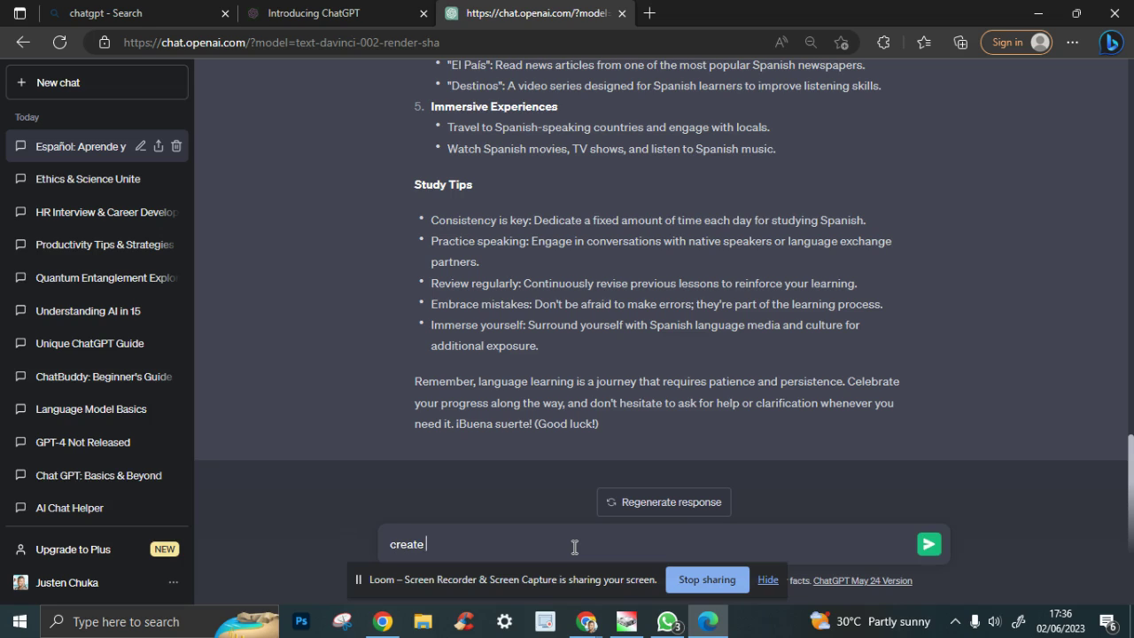
type("m a curiculum starting today")
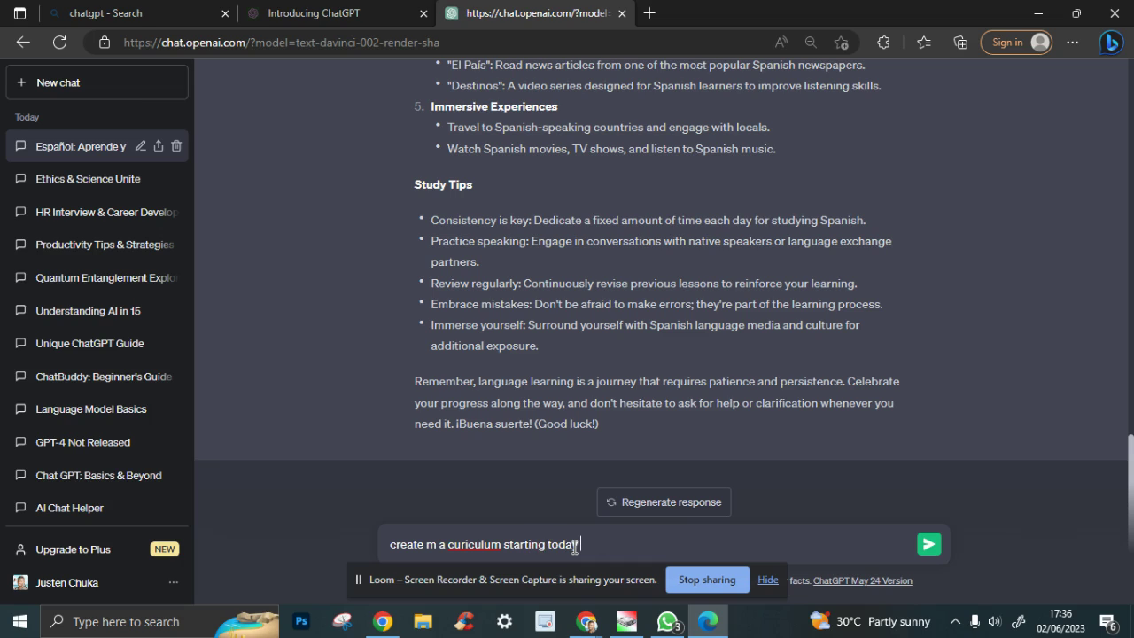
type(" for a month , put in a t")
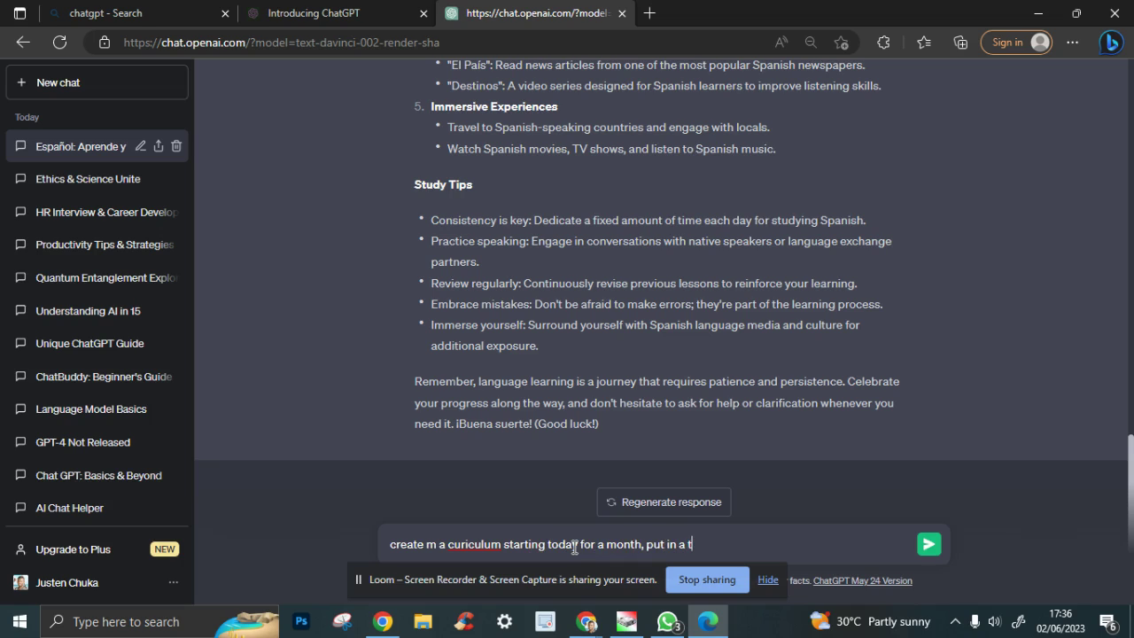
type("abl form and add the dates and")
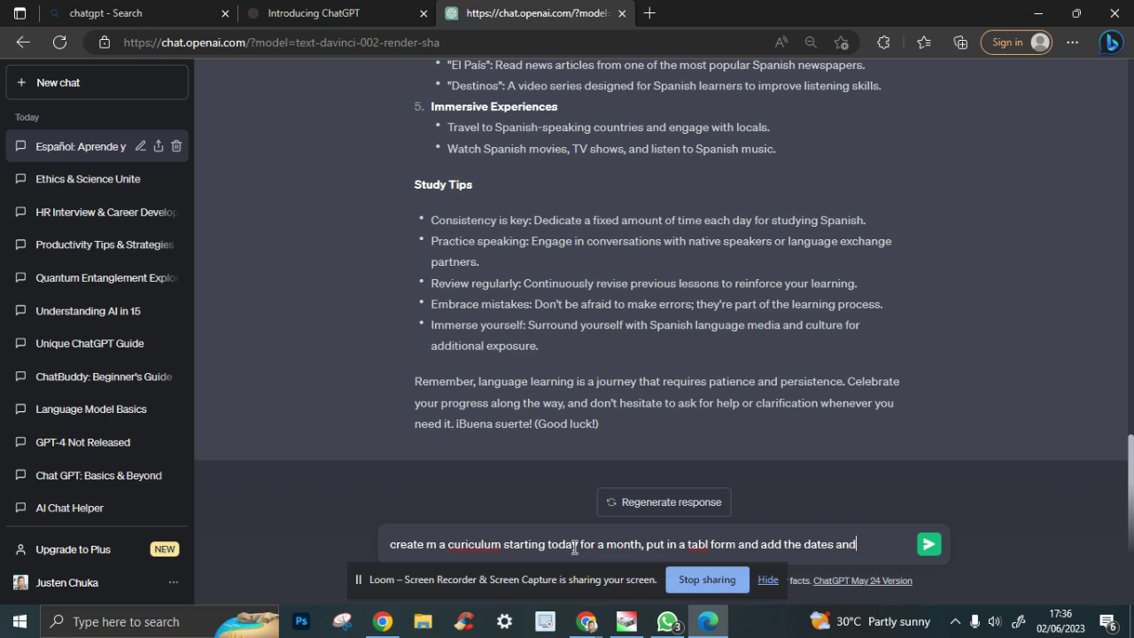
Extend the follow-up message with "days and add our kpis"
type(" datys and")
type("and")
key("BackSpace")
key("BackSpace")
key("BackSpace")
key("BackSpace")
type("add ou")
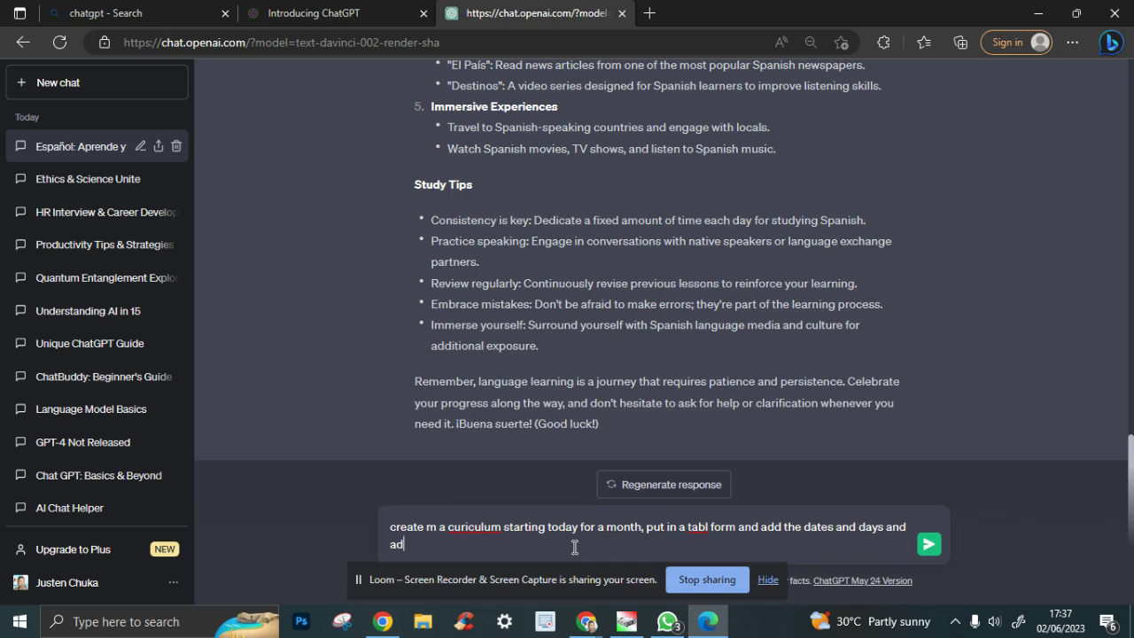
type("r kpis")
Correct "tabl" to "table" in the follow-up message and send it
left_click(710, 529)
type("e")
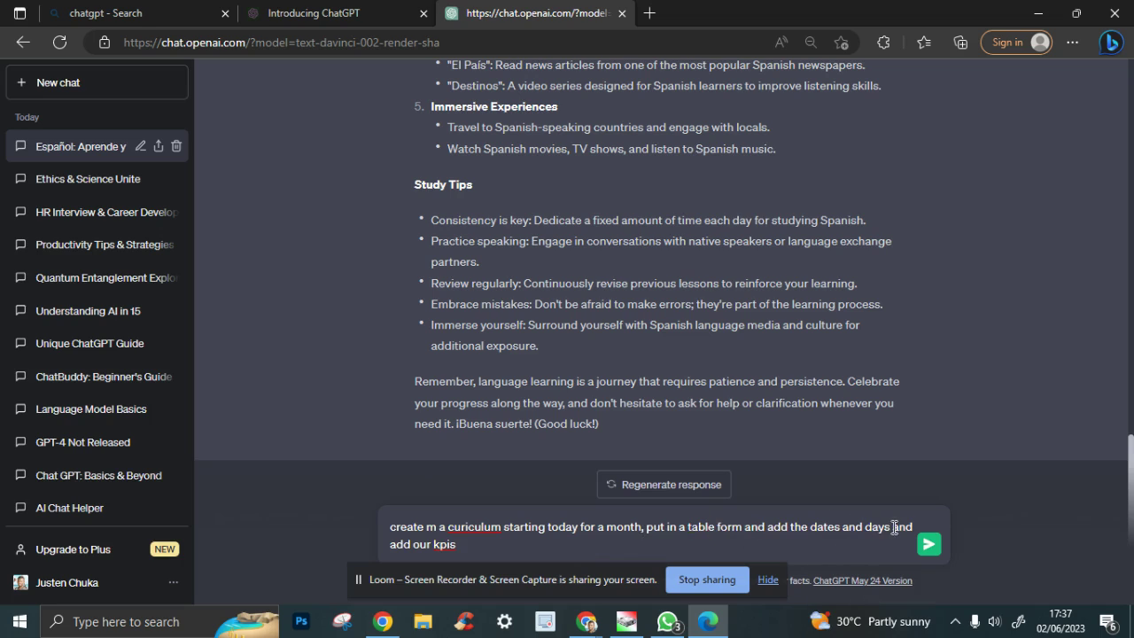
left_click(469, 544)
left_click(926, 550)
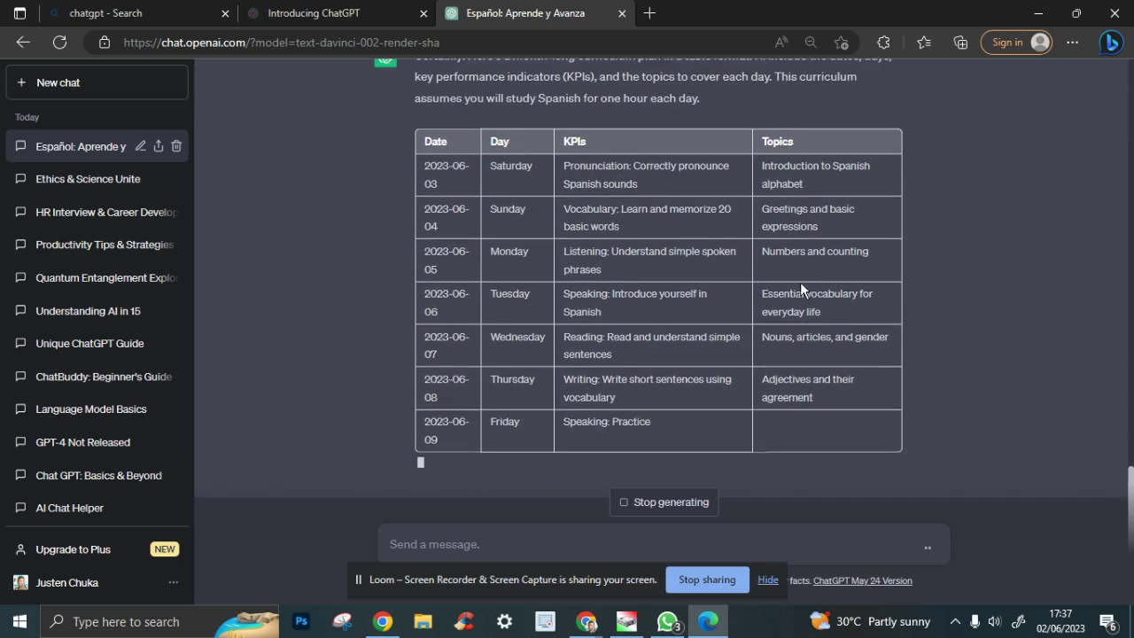
Review the month-long curriculum table, checking its dates and the first rows' KPIs against their topics
scroll(660, 178, "up", 3)
scroll(644, 330, "down", 2)
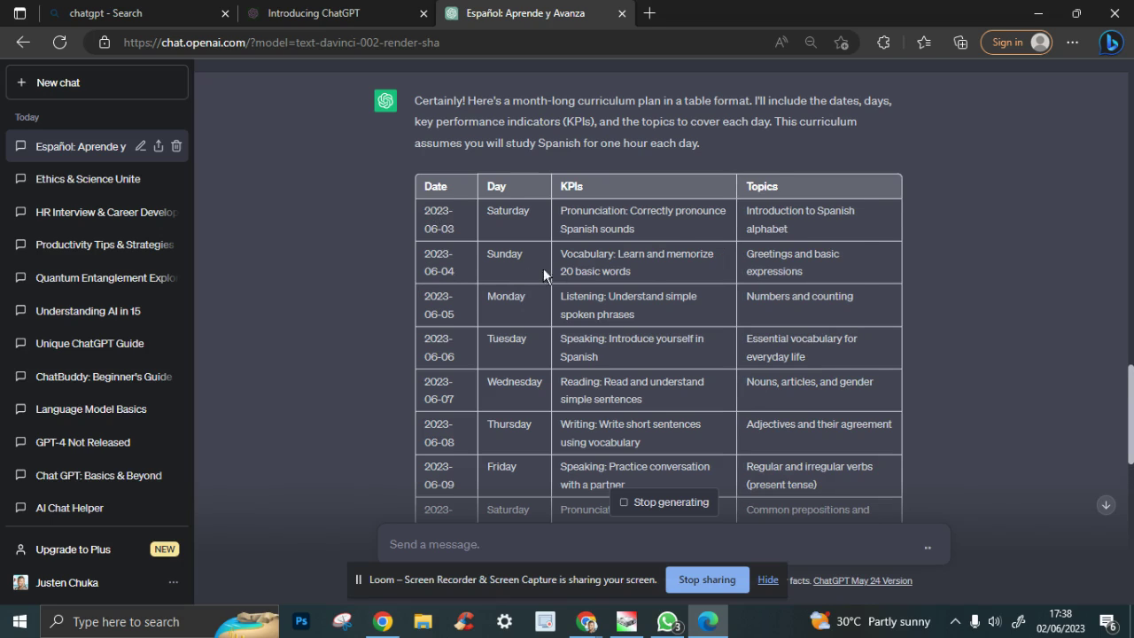
scroll(769, 357, "down", 1)
scroll(769, 357, "down", 4)
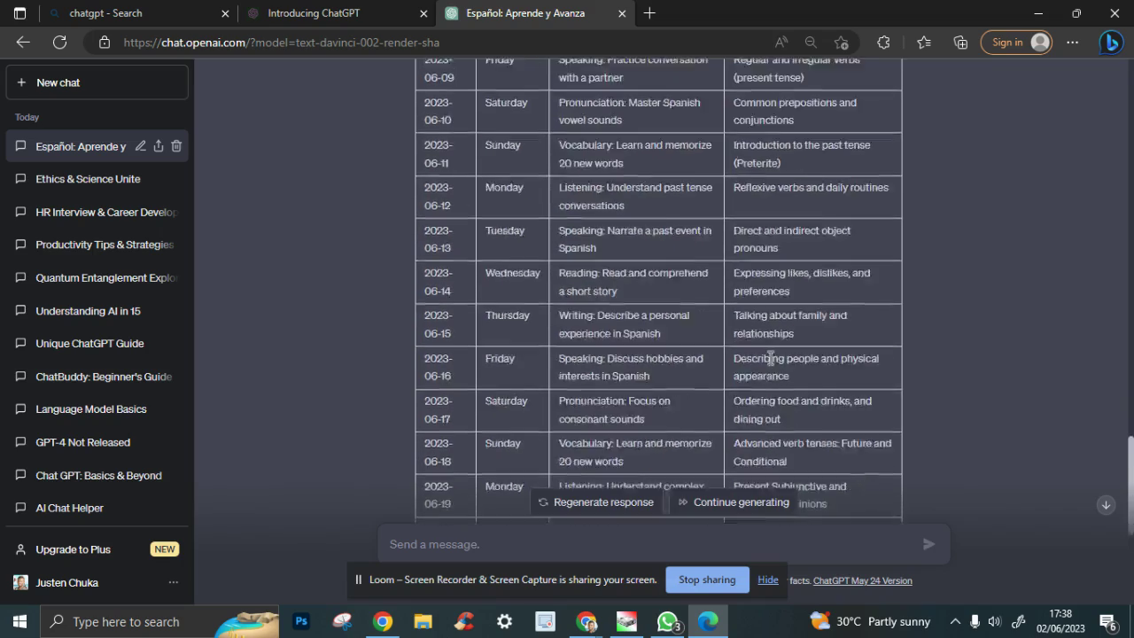
scroll(781, 353, "up", 7)
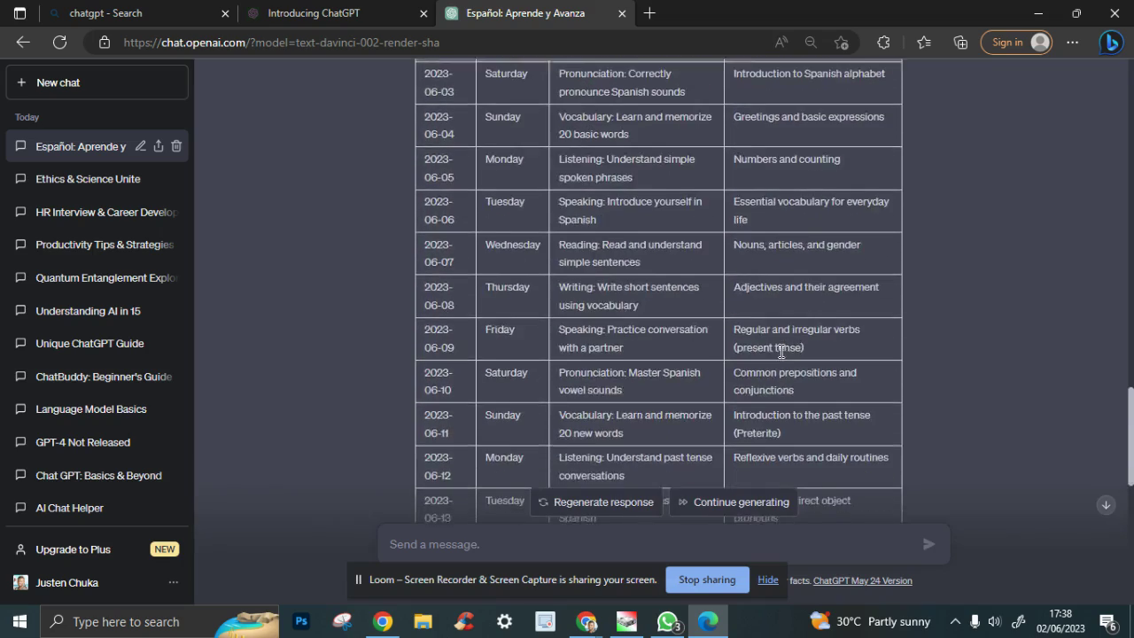
scroll(859, 381, "down", 3)
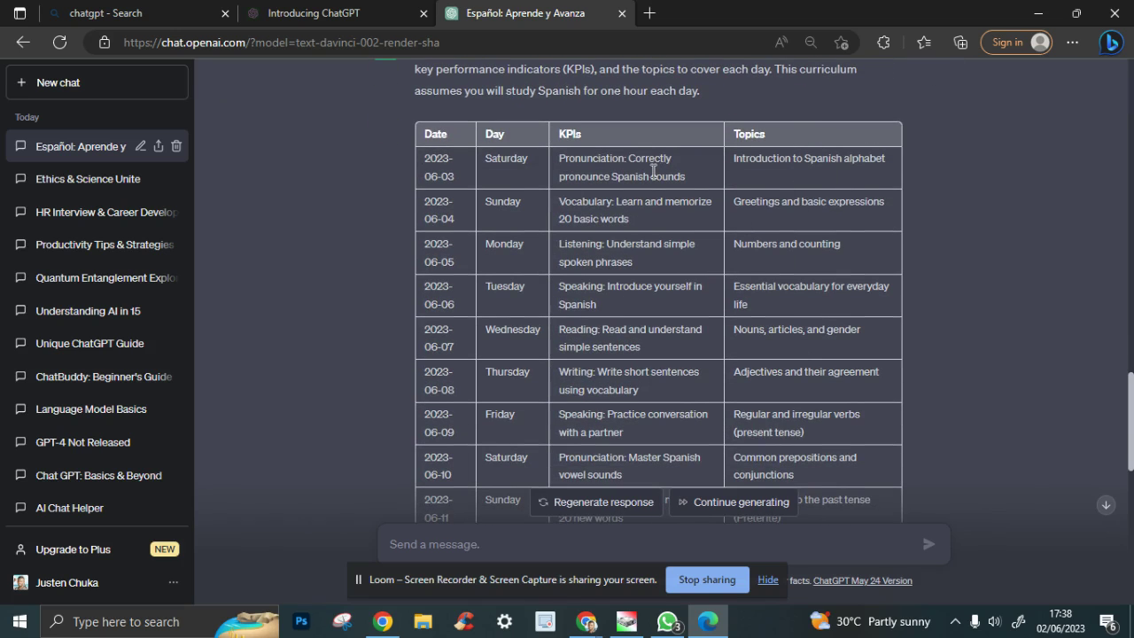
left_click_drag(684, 175, 506, 167)
left_click(791, 217)
left_click_drag(649, 216, 557, 199)
double_click(841, 251)
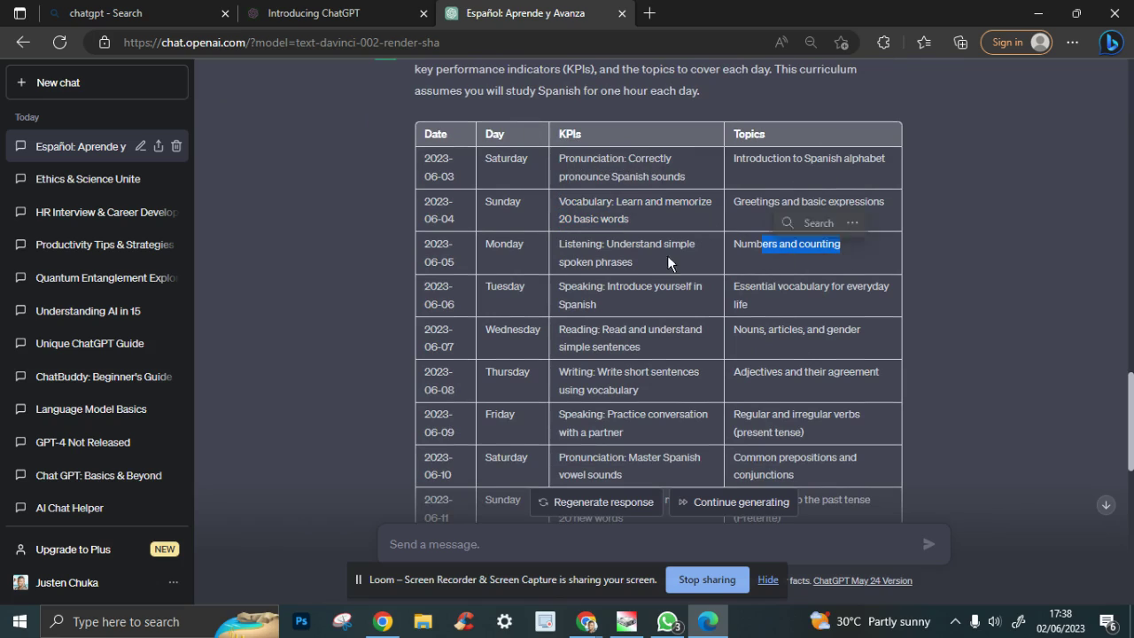
left_click(848, 258)
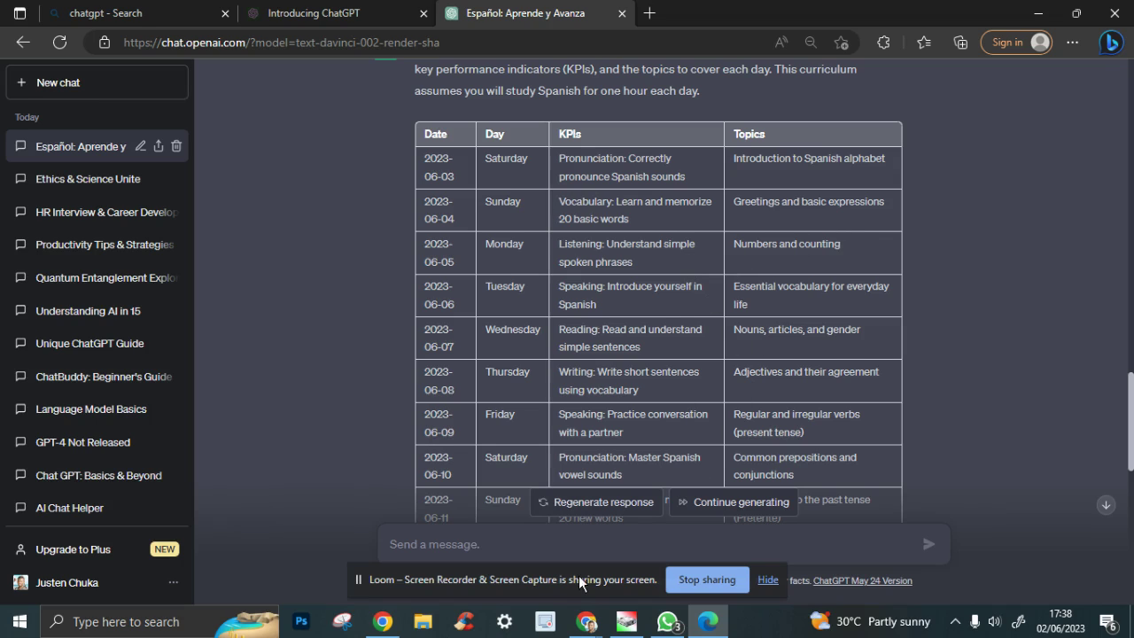
Send the follow-up message "switch the kpi and topic column"
left_click(689, 537)
type("switch the")
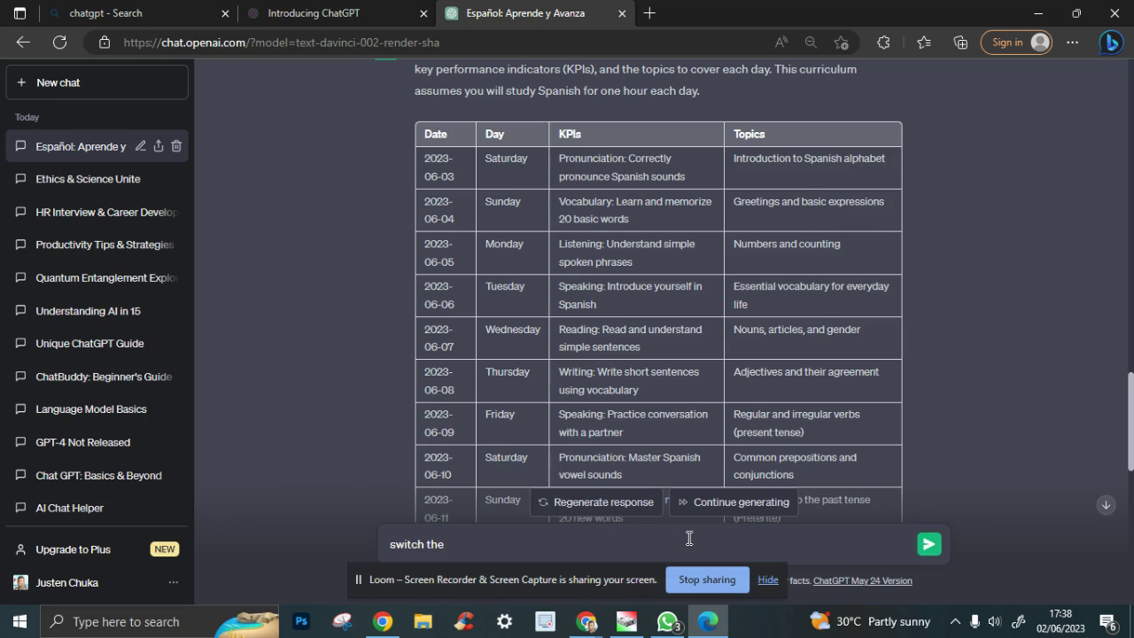
type(" kpi and topic columon")
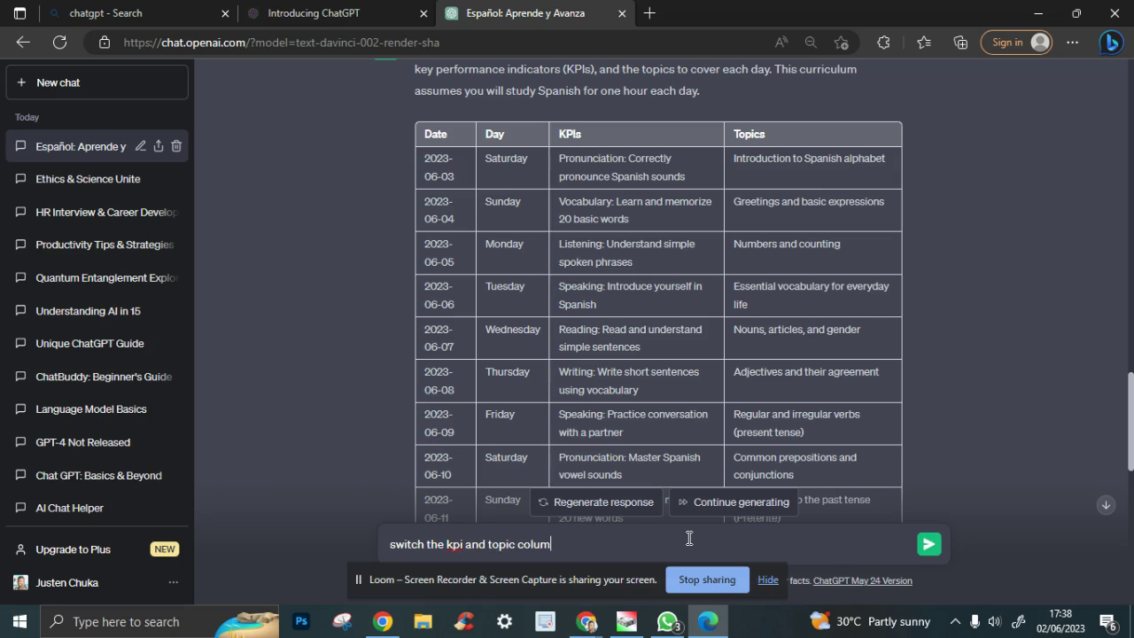
key("BackSpace")
key("BackSpace")
key("BackSpace")
type("mn")
key("Return")
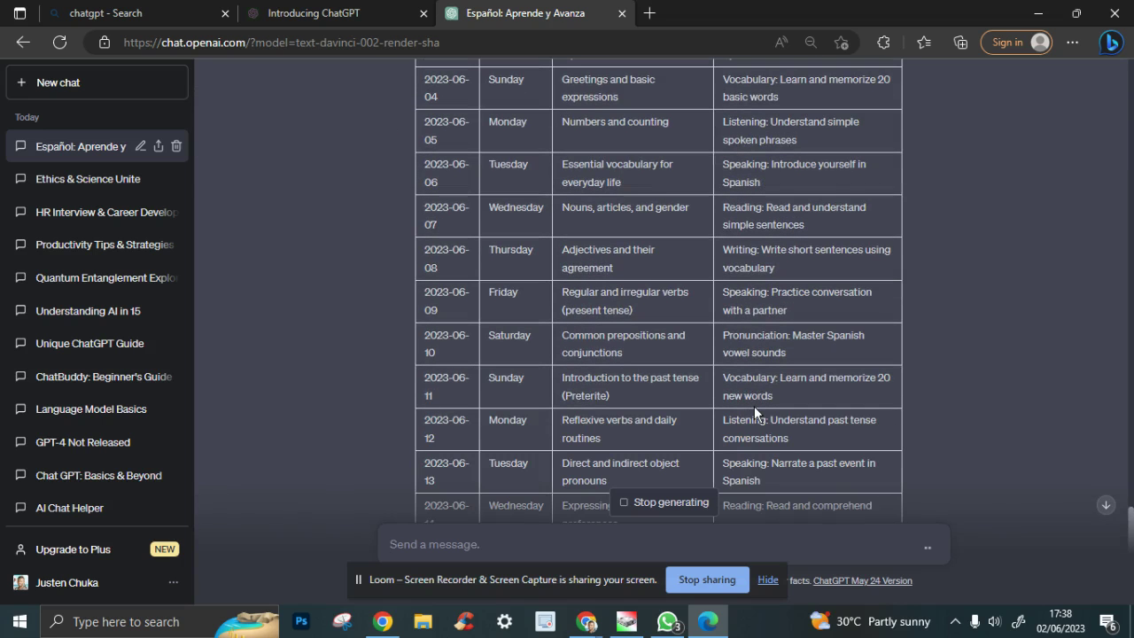
Compare the revised curriculum table with the earlier version, checking the order of the Topics and KPIs columns
scroll(754, 406, "up", 2)
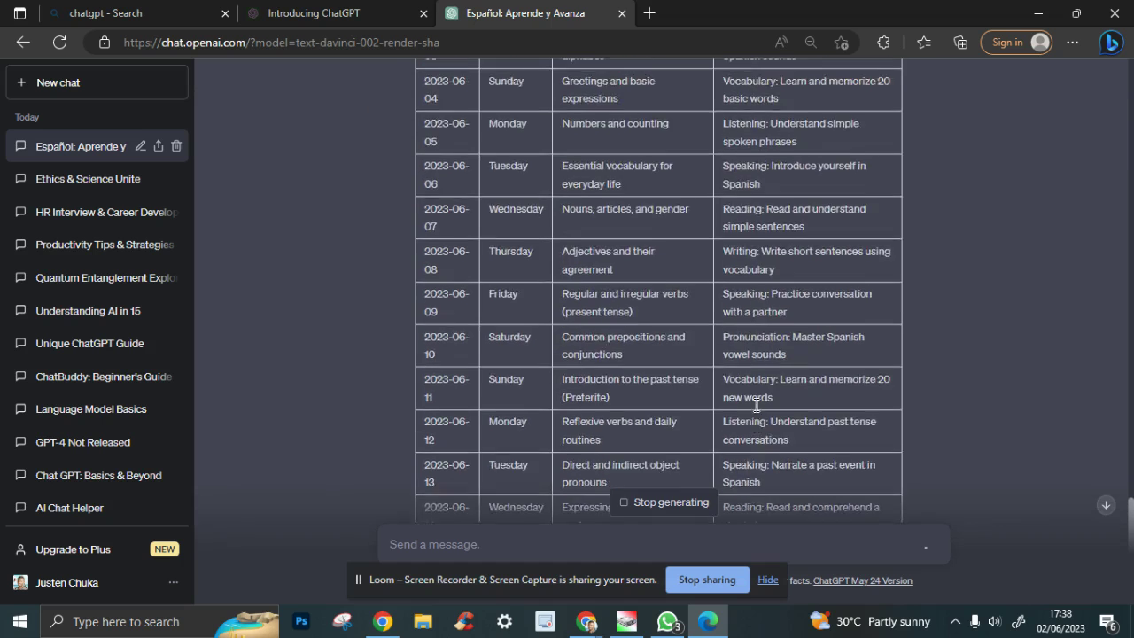
scroll(443, 154, "up", 4)
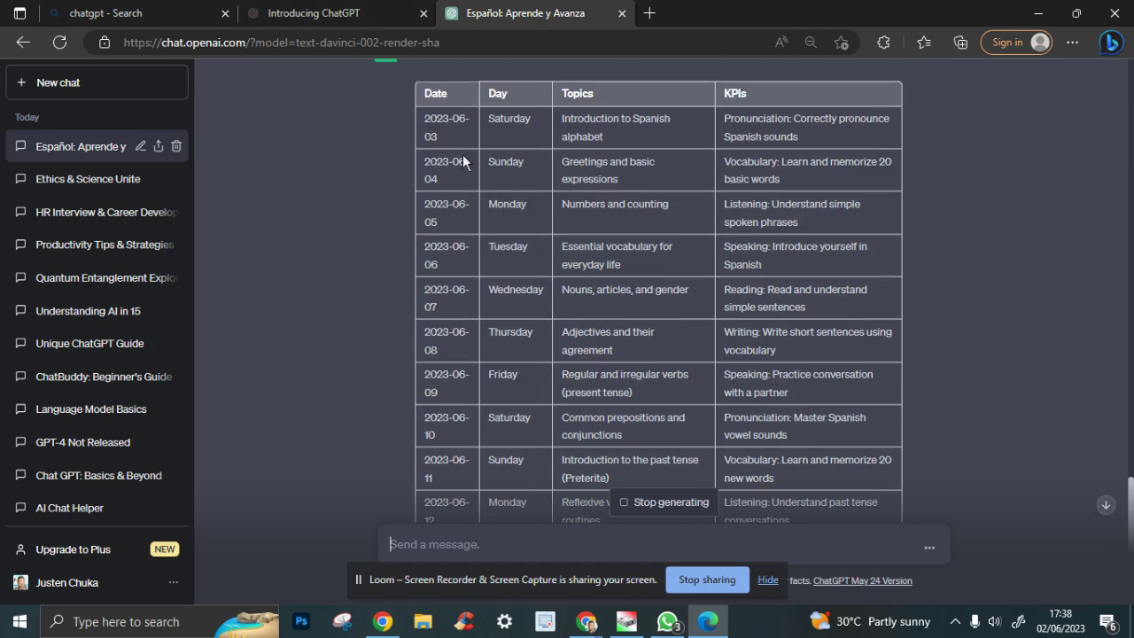
left_click_drag(424, 95, 730, 292)
left_click(1051, 212)
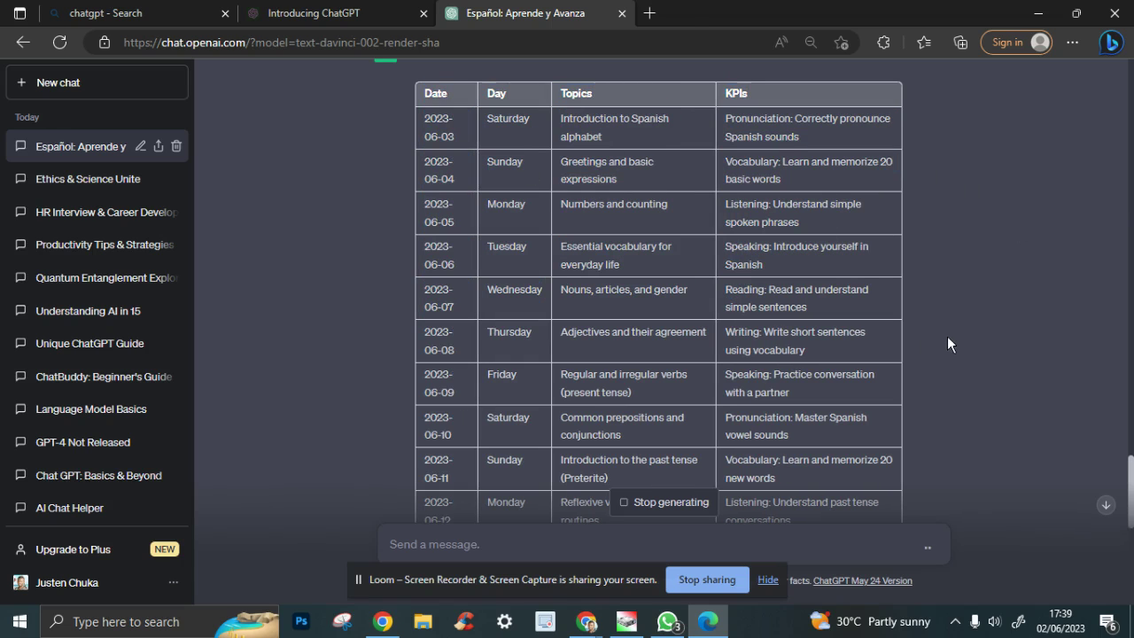
scroll(965, 299, "up", 6)
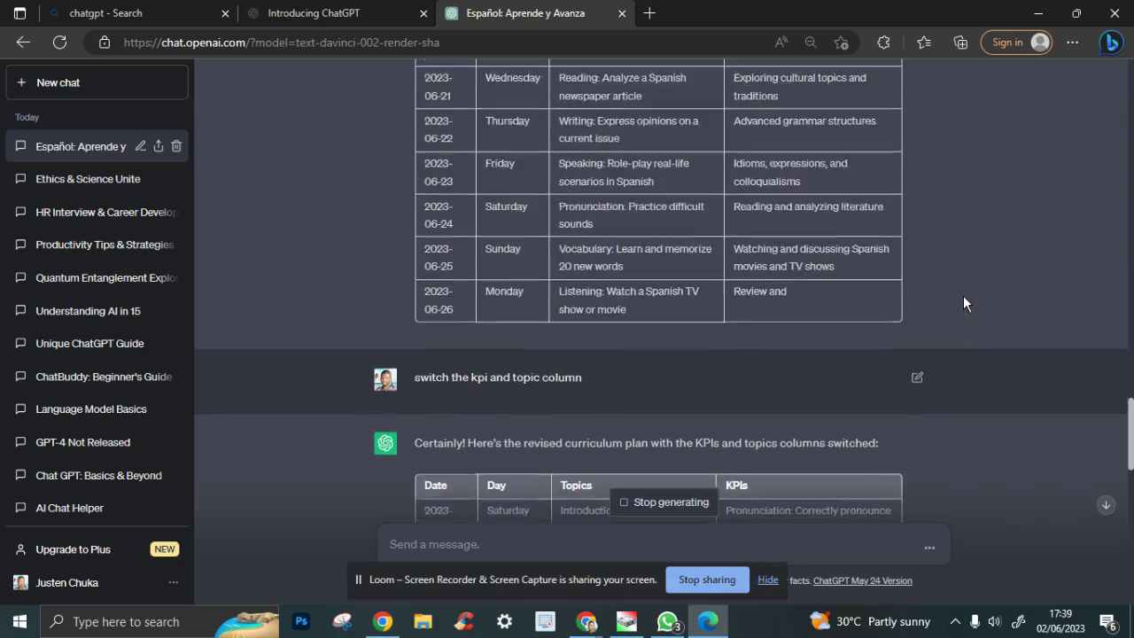
scroll(797, 308, "up", 2)
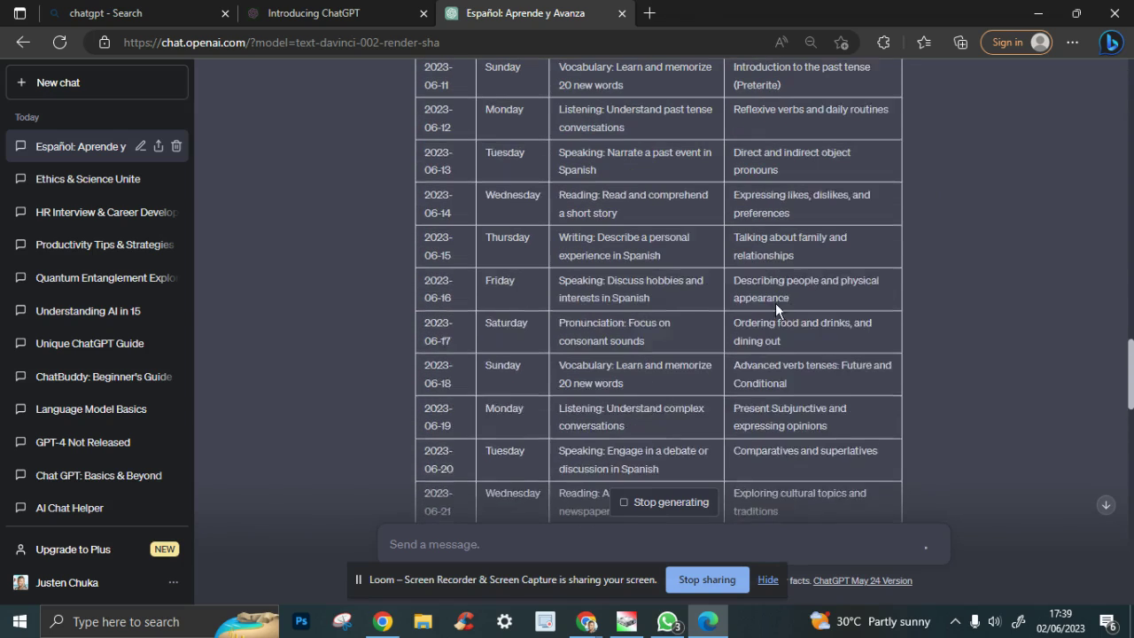
scroll(705, 288, "up", 5)
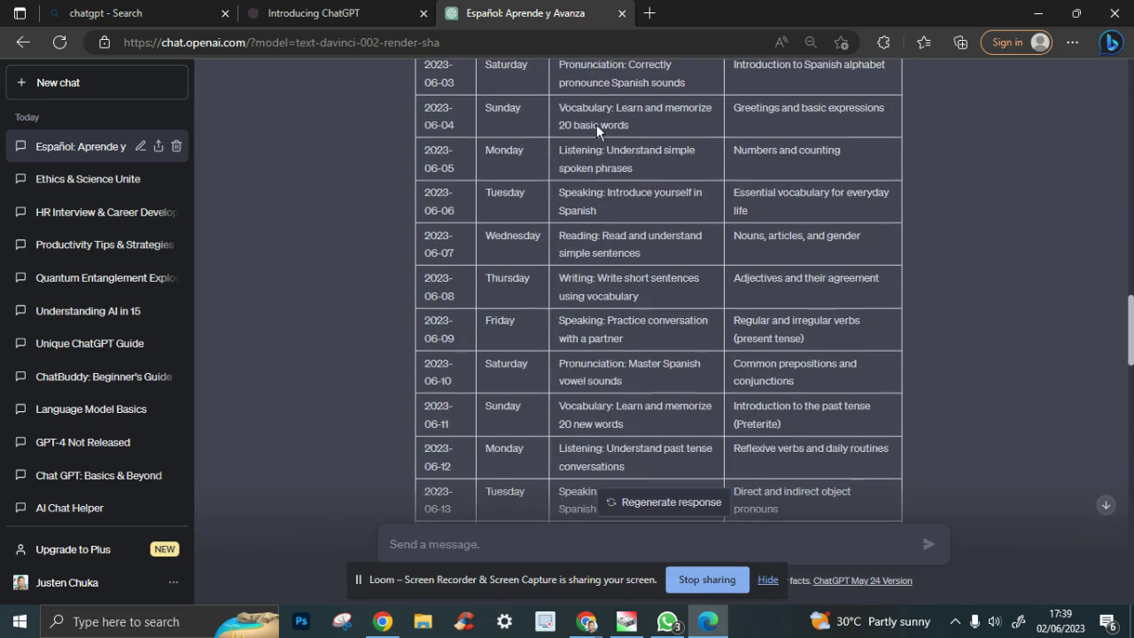
left_click_drag(558, 232, 708, 241)
left_click(760, 244)
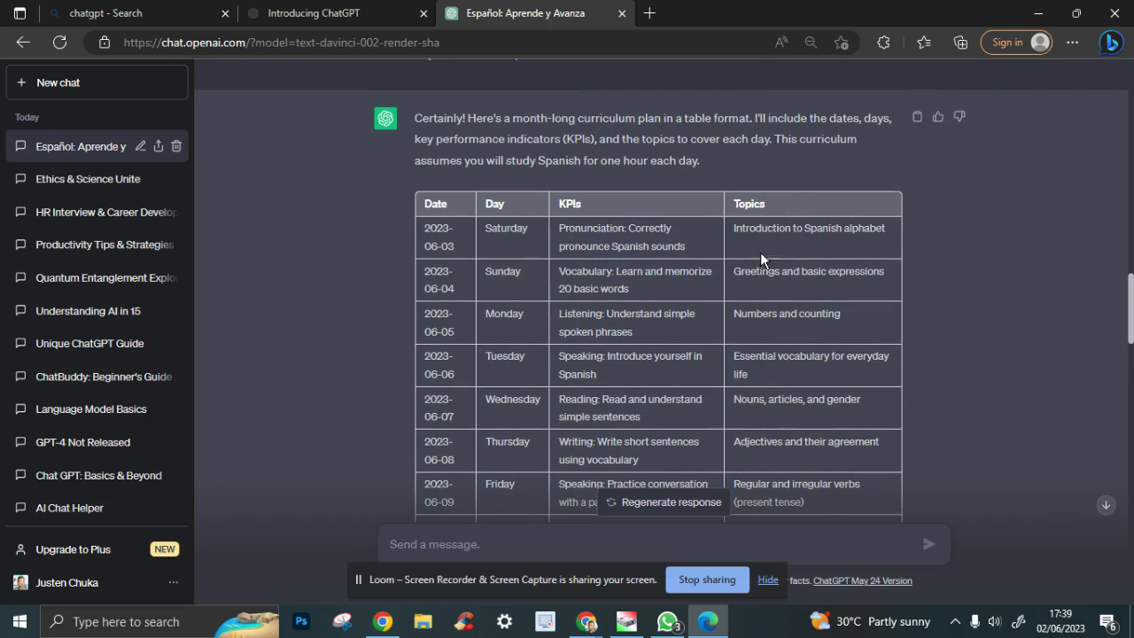
scroll(761, 251, "down", 15)
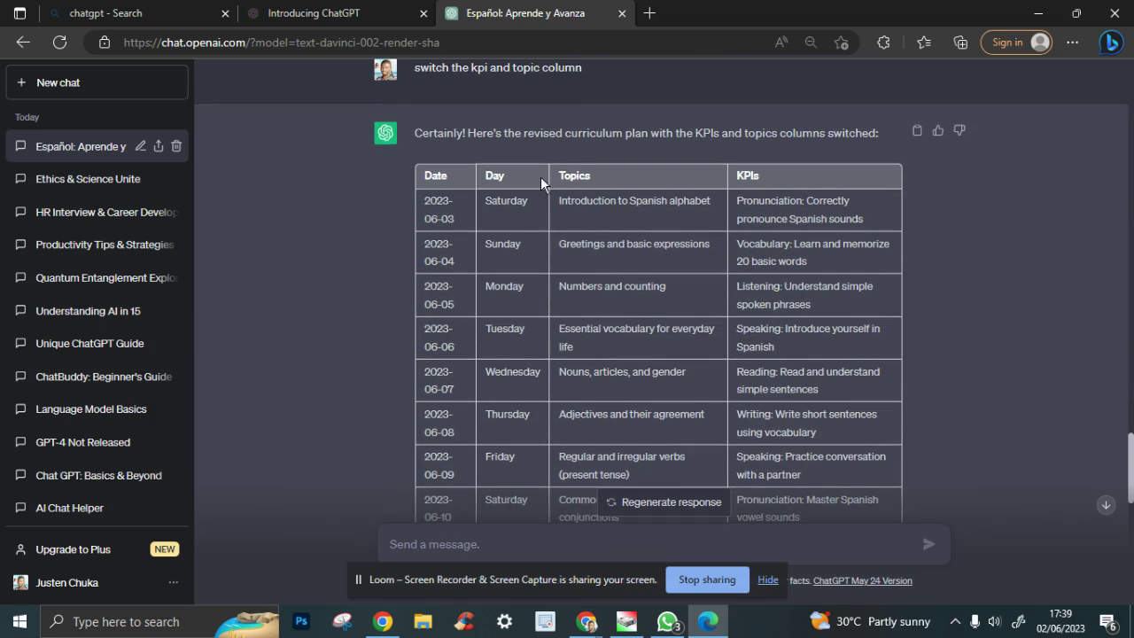
Copy the June 3 topic "Introduction to Spanish alphabet" into a new message and append "- expand extensively"
left_click_drag(560, 201, 713, 201)
right_click(680, 202)
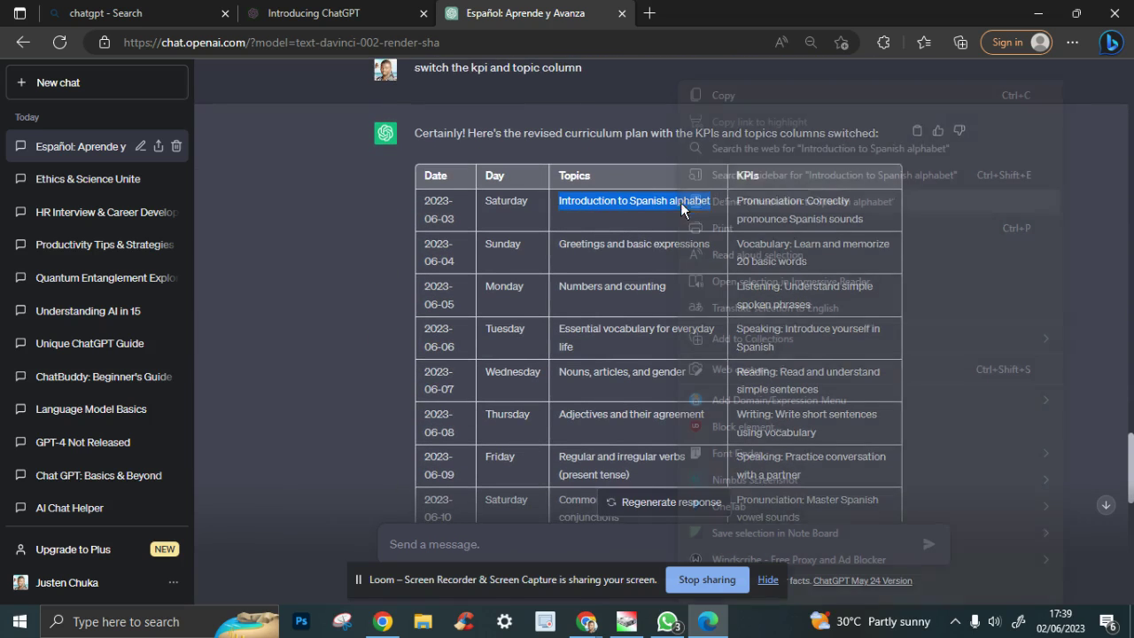
left_click(739, 96)
left_click(535, 543)
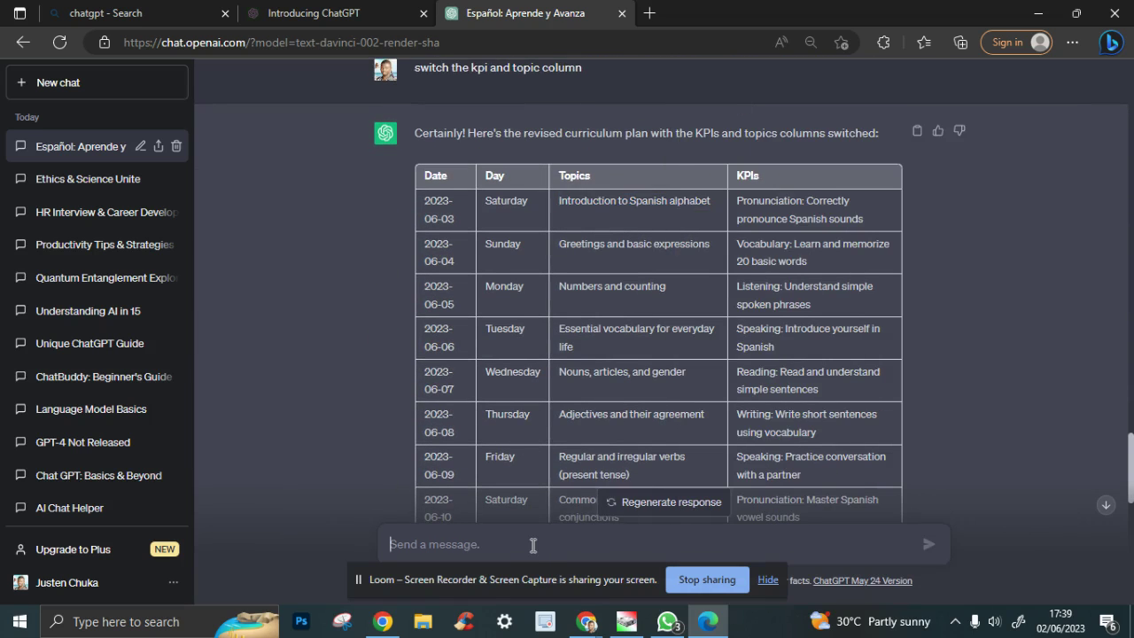
right_click(531, 545)
left_click(589, 308)
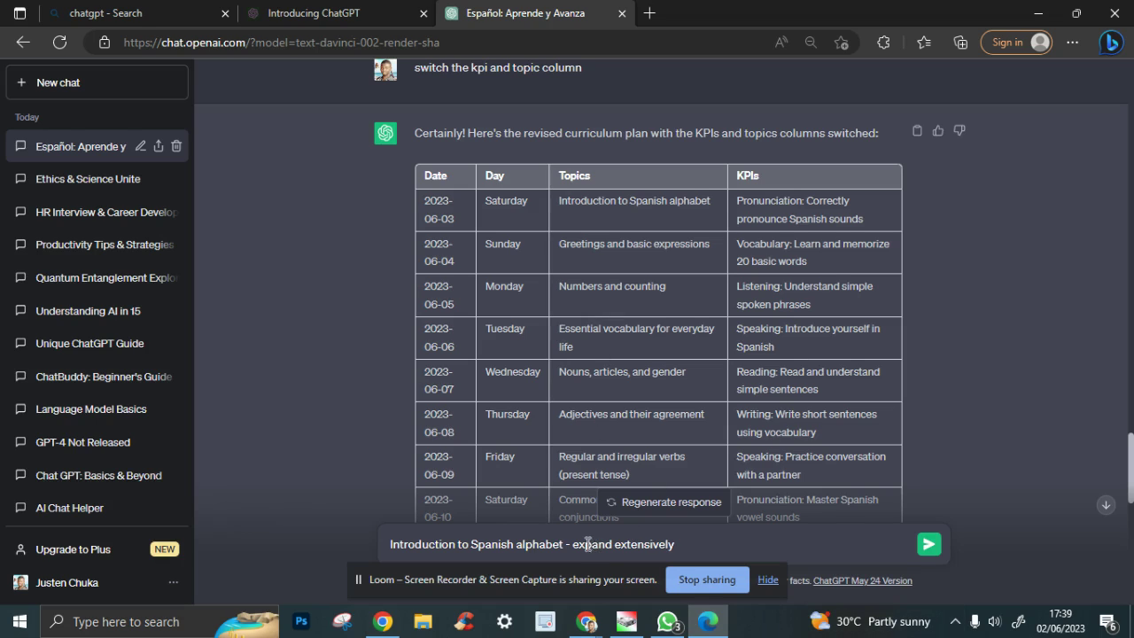
Check the "expand extensively" wording in the drafted message and send it
left_click_drag(572, 544, 691, 541)
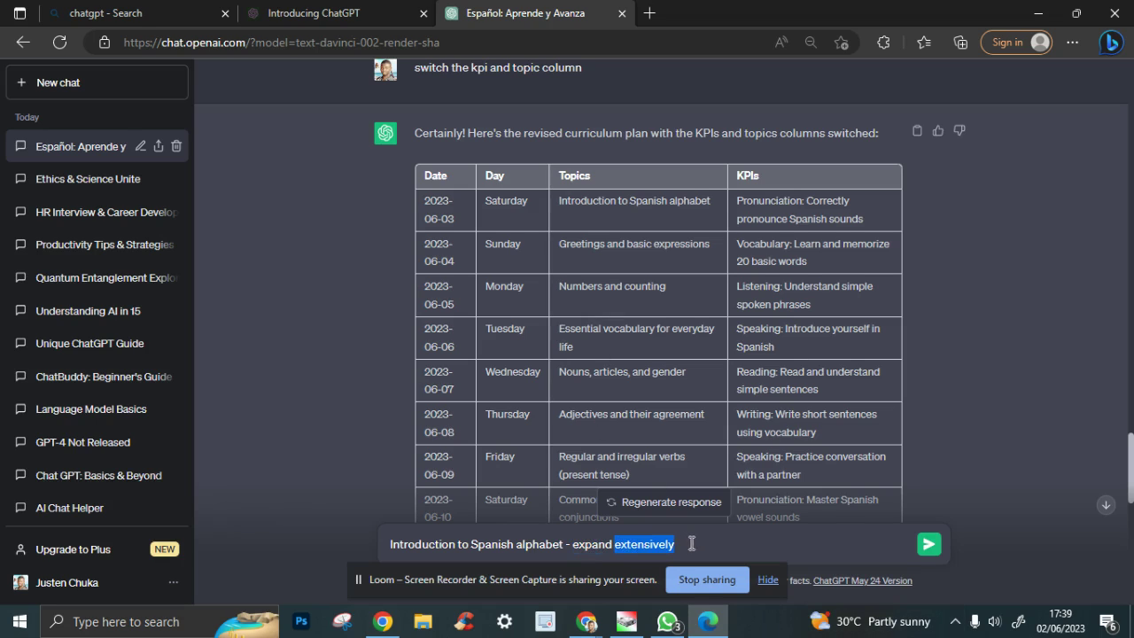
left_click(790, 542)
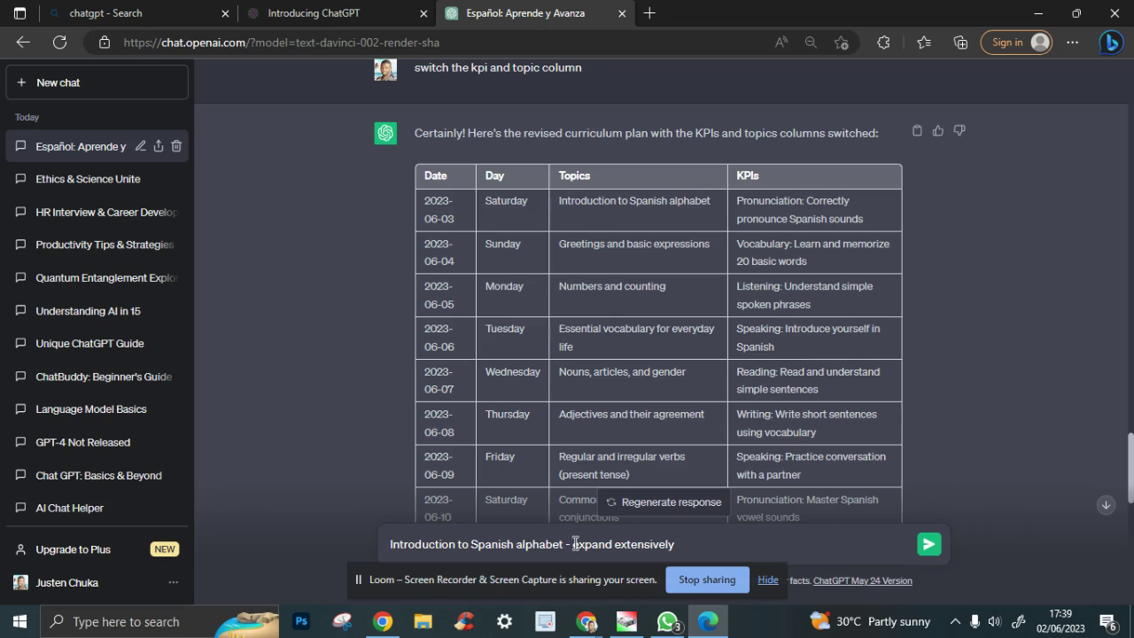
left_click_drag(615, 543, 678, 543)
left_click(928, 544)
Examine the June 3 topic and its pronunciation KPI in the revised table alongside the alphabet answer
scroll(922, 346, "up", 10)
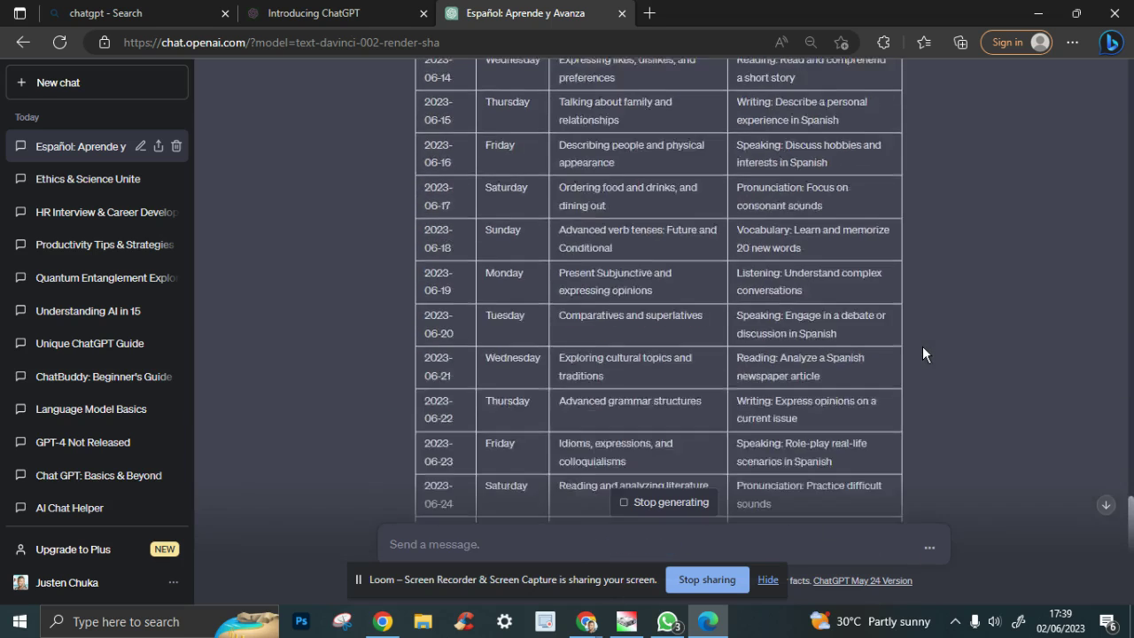
scroll(919, 354, "up", 1)
left_click_drag(559, 282, 720, 300)
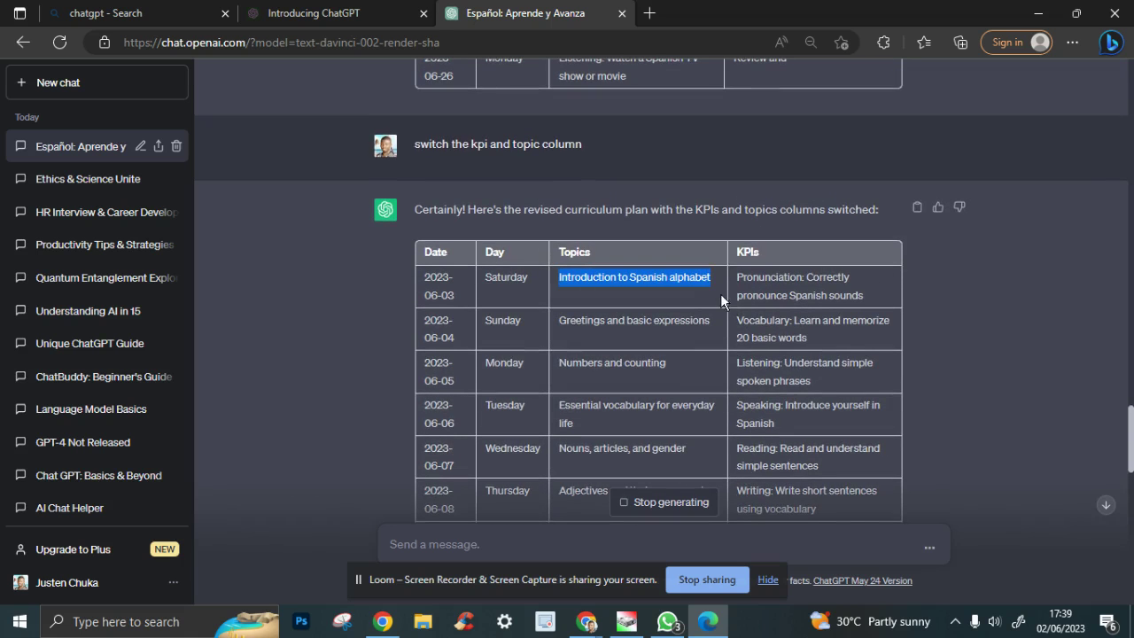
scroll(706, 344, "down", 12)
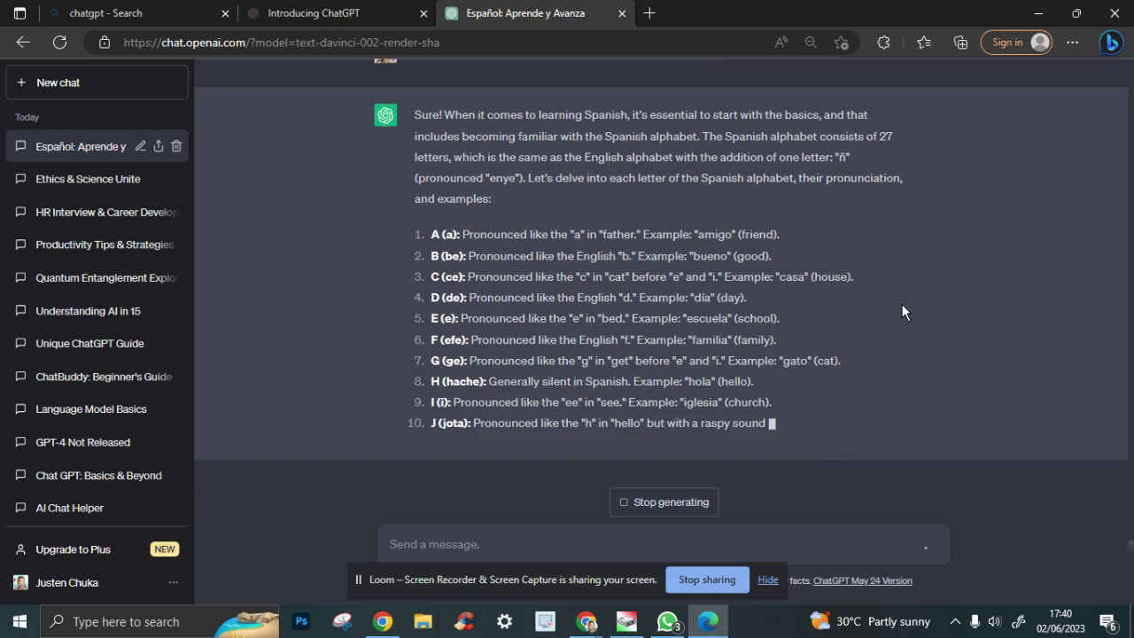
scroll(903, 310, "up", 8)
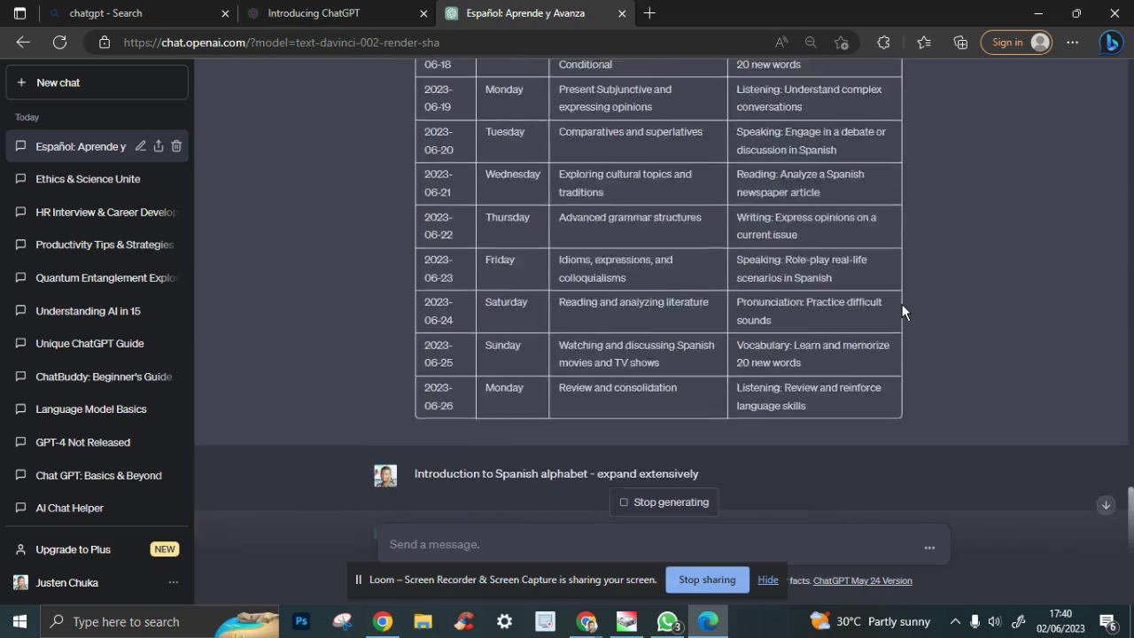
scroll(902, 310, "up", 5)
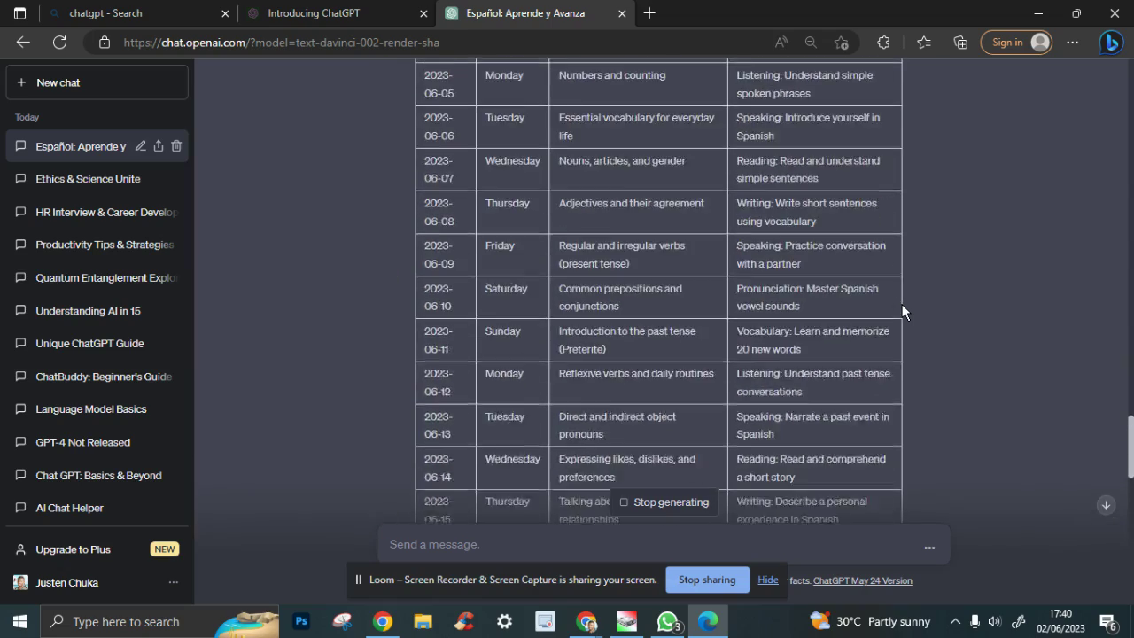
scroll(902, 310, "down", 5)
scroll(902, 304, "down", 5)
scroll(902, 304, "up", 13)
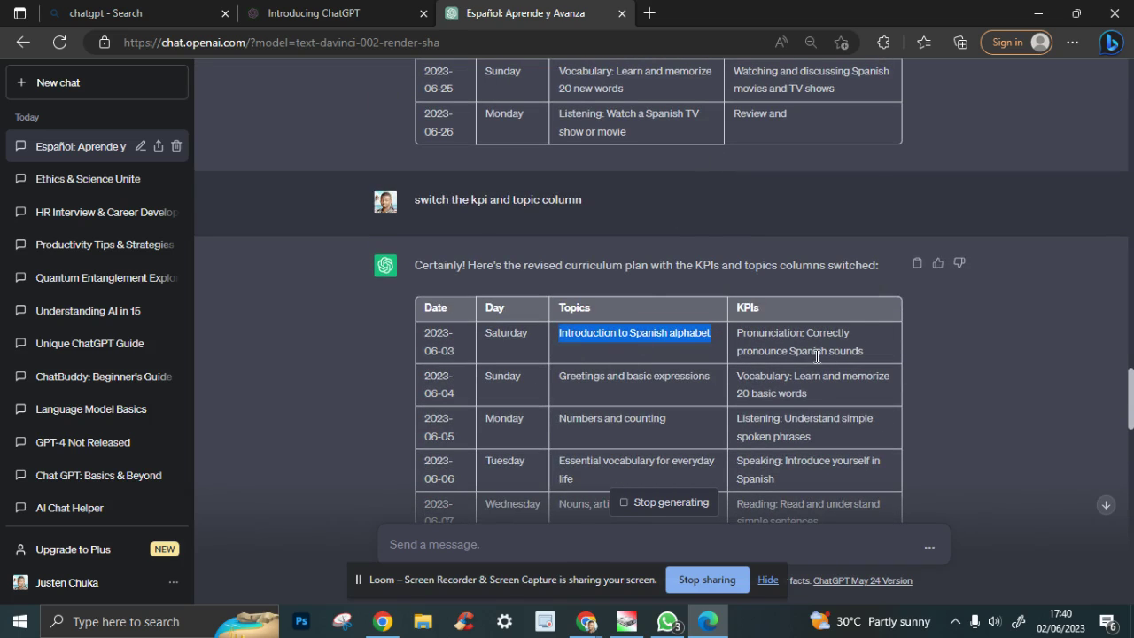
scroll(974, 374, "down", 1)
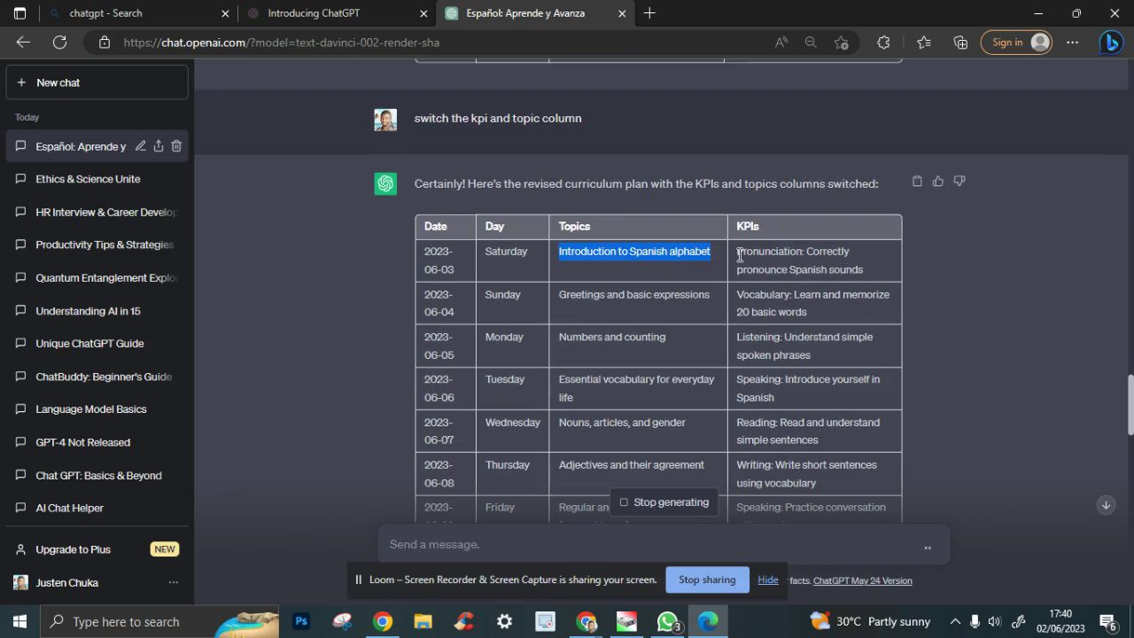
left_click_drag(738, 253, 886, 280)
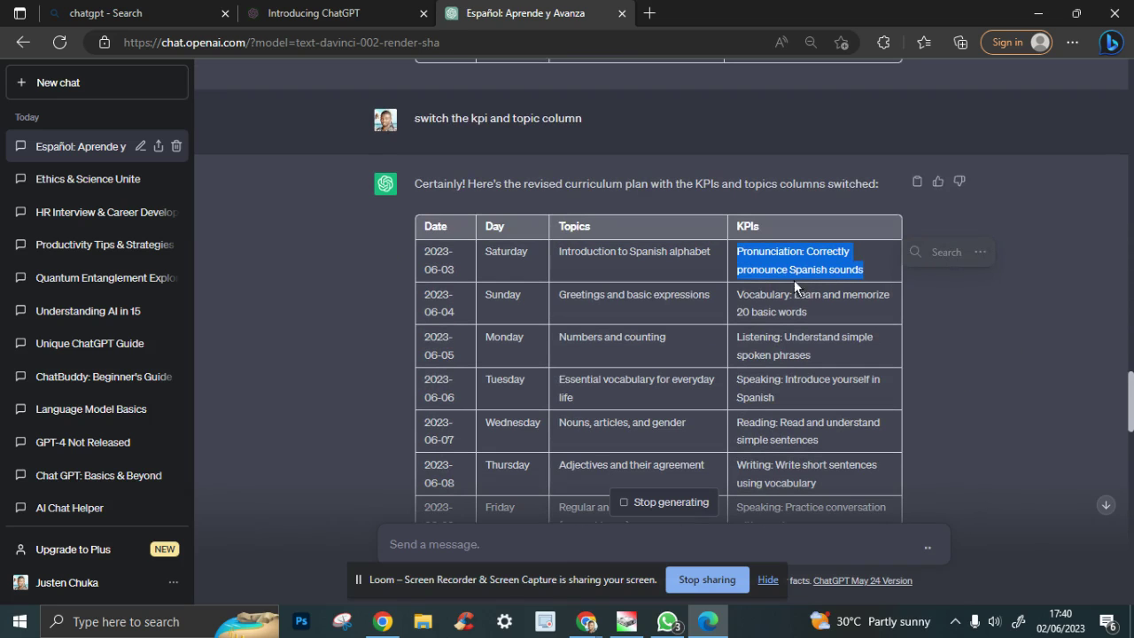
Read through the alphabet answer's letter list with pronunciations and examples, focusing on the entries for A through J
scroll(915, 373, "down", 20)
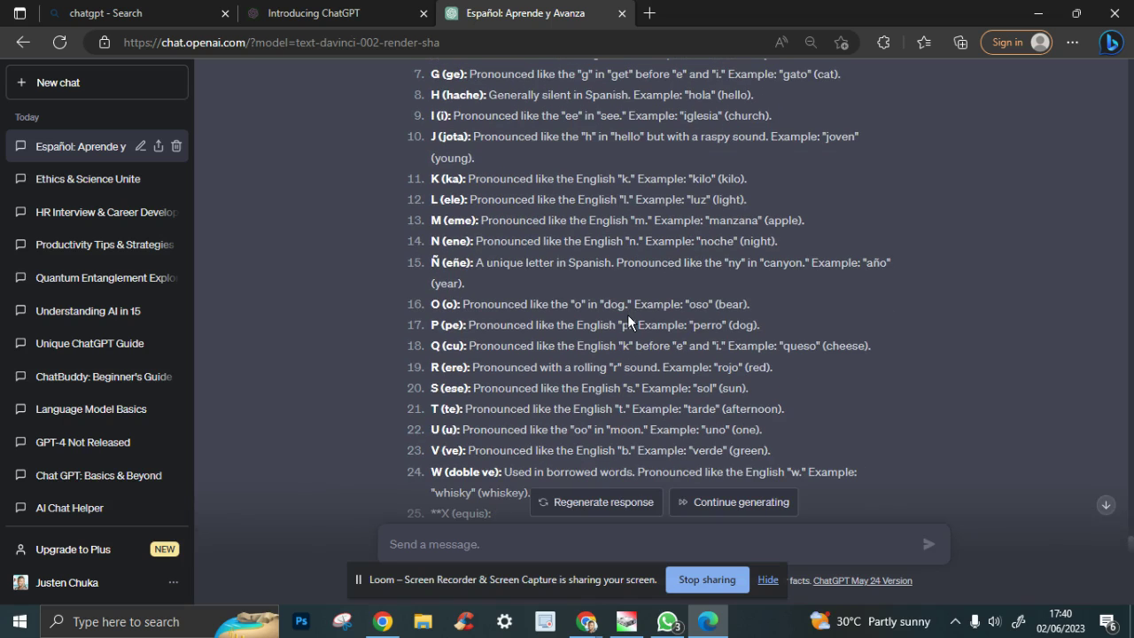
scroll(627, 315, "down", 2)
scroll(629, 315, "up", 5)
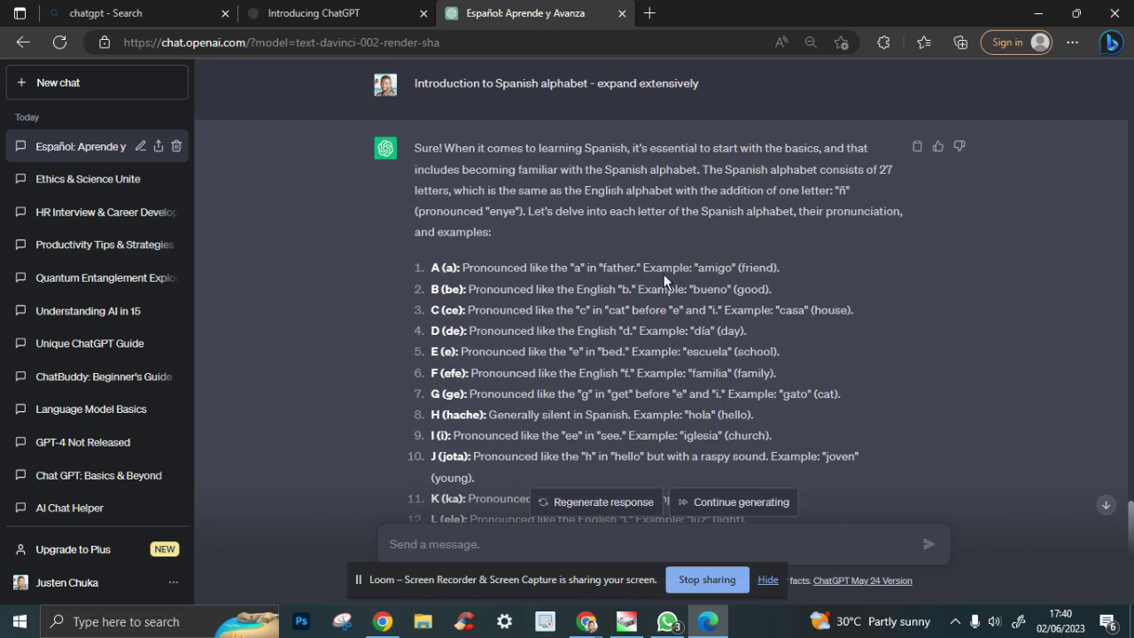
scroll(833, 308, "down", 1)
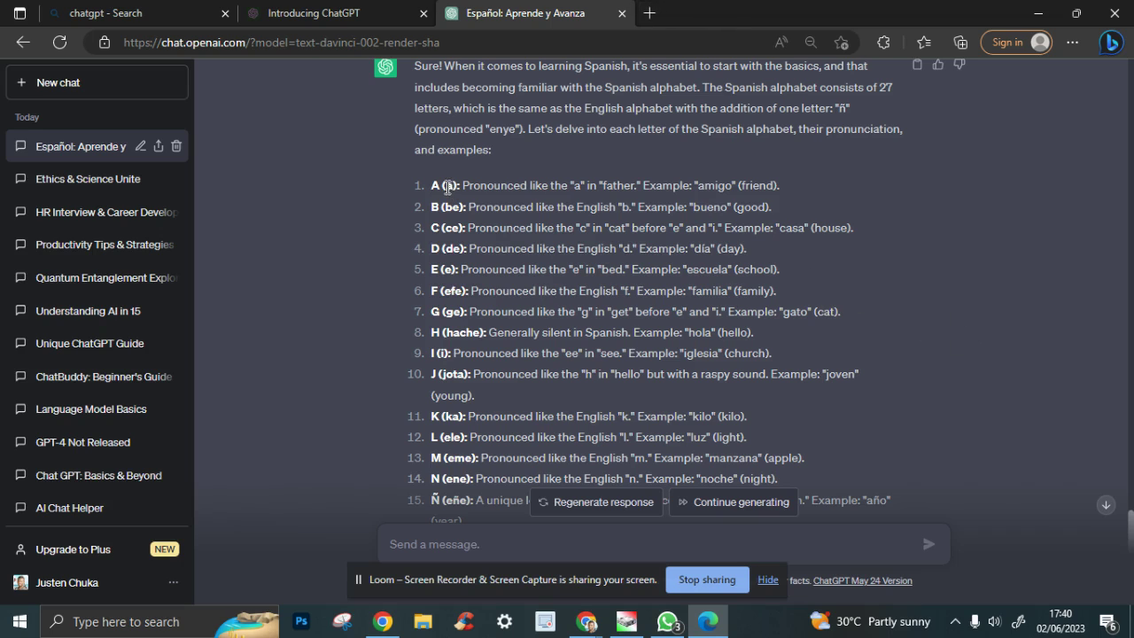
left_click_drag(432, 188, 863, 374)
left_click_drag(536, 396, 866, 387)
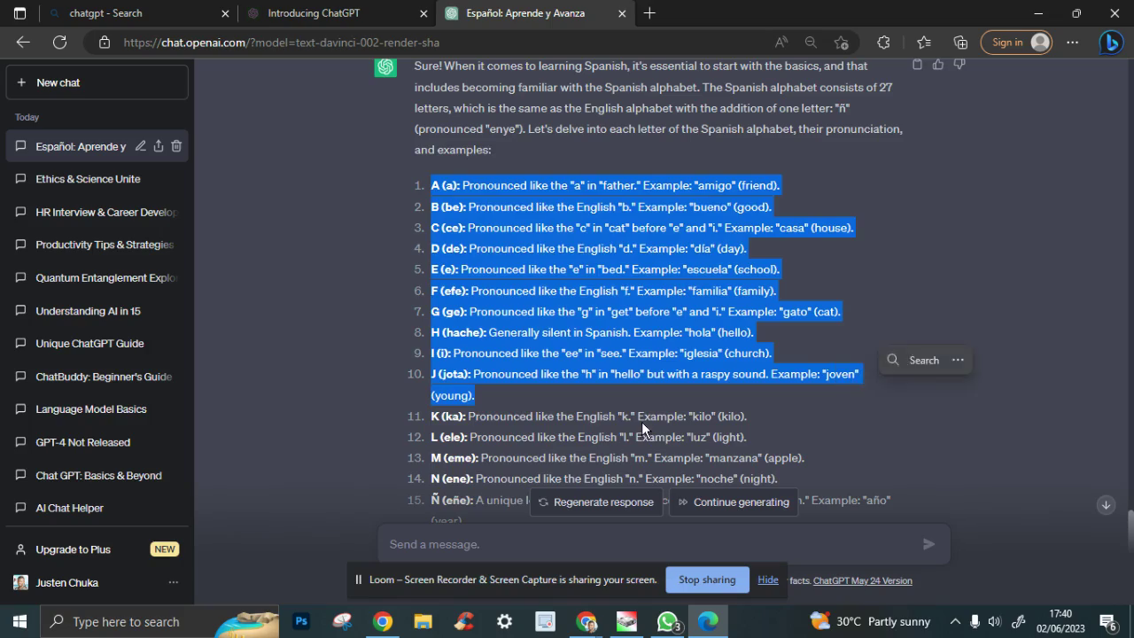
scroll(615, 420, "down", 4)
scroll(547, 174, "up", 15)
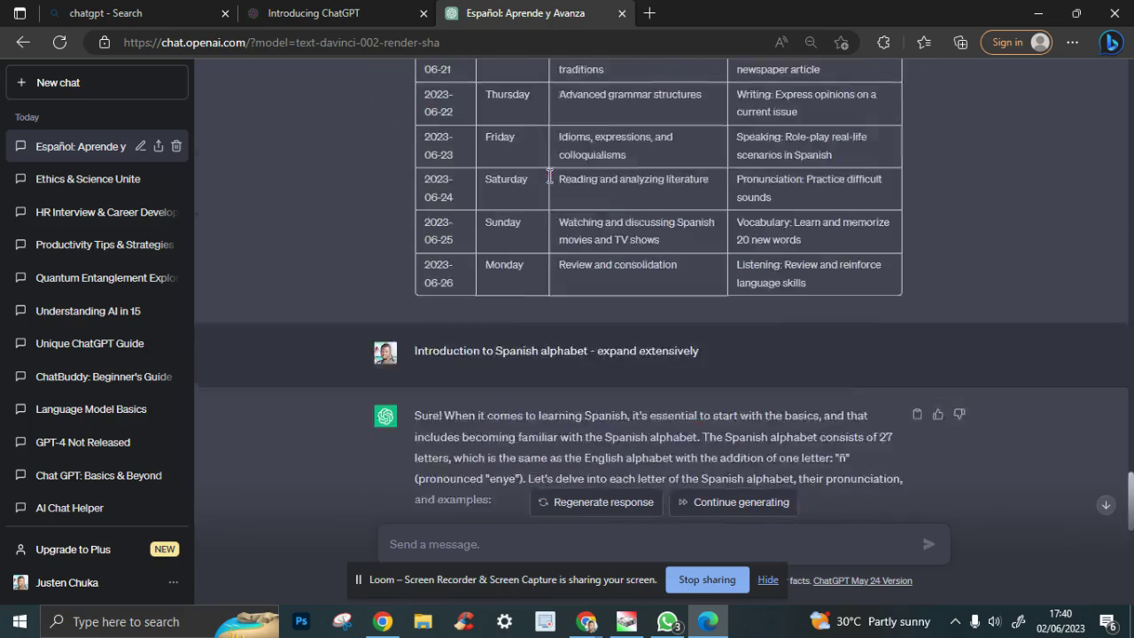
Send the follow-up request "give me an example of a spanish curriculum i could use" in the Spanish chat
scroll(548, 166, "down", 15)
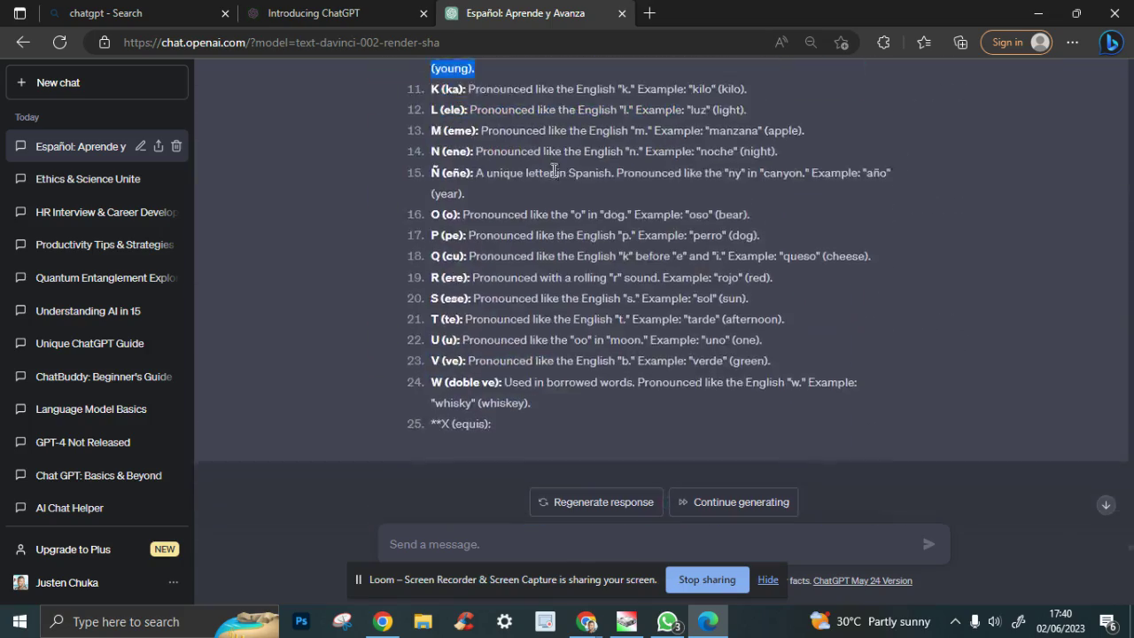
left_click(541, 542)
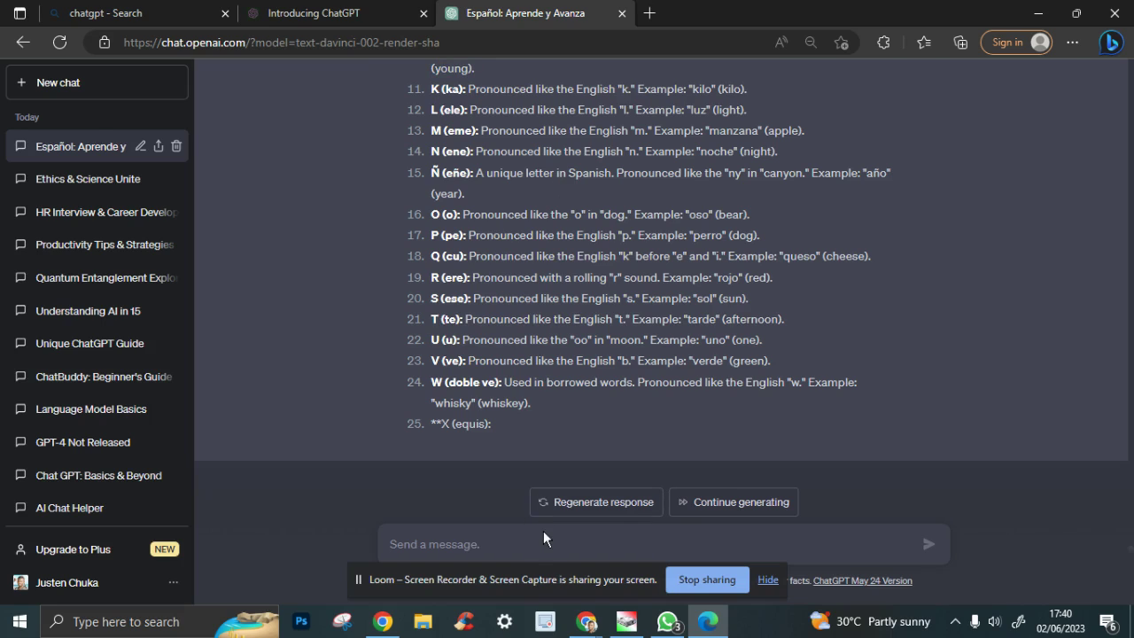
type("give m")
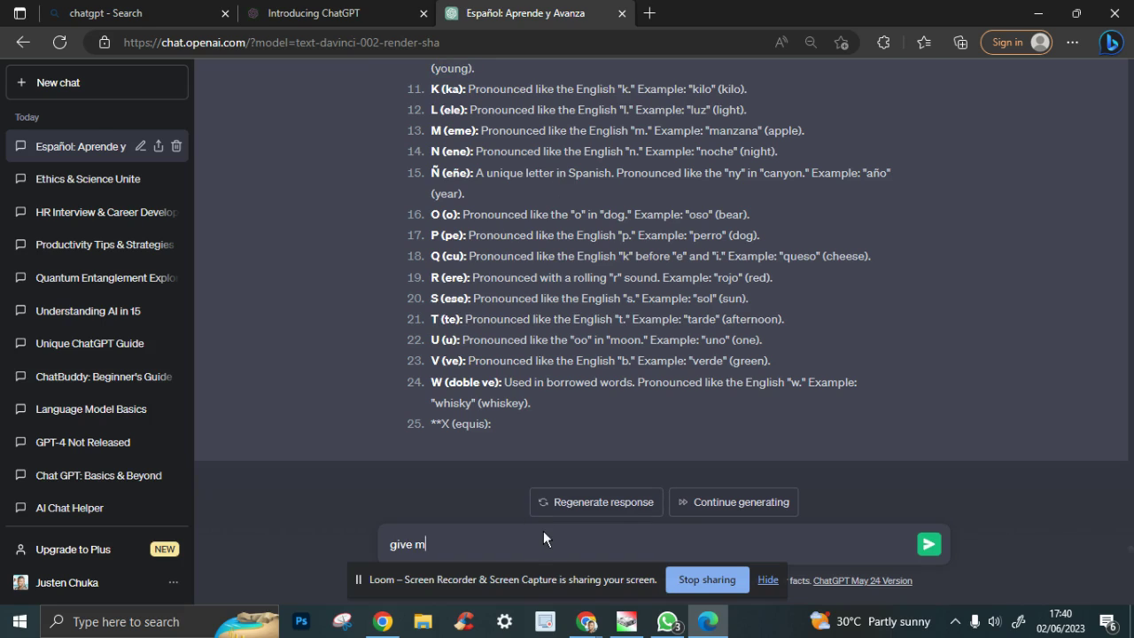
type("e an example of a spanish curricul")
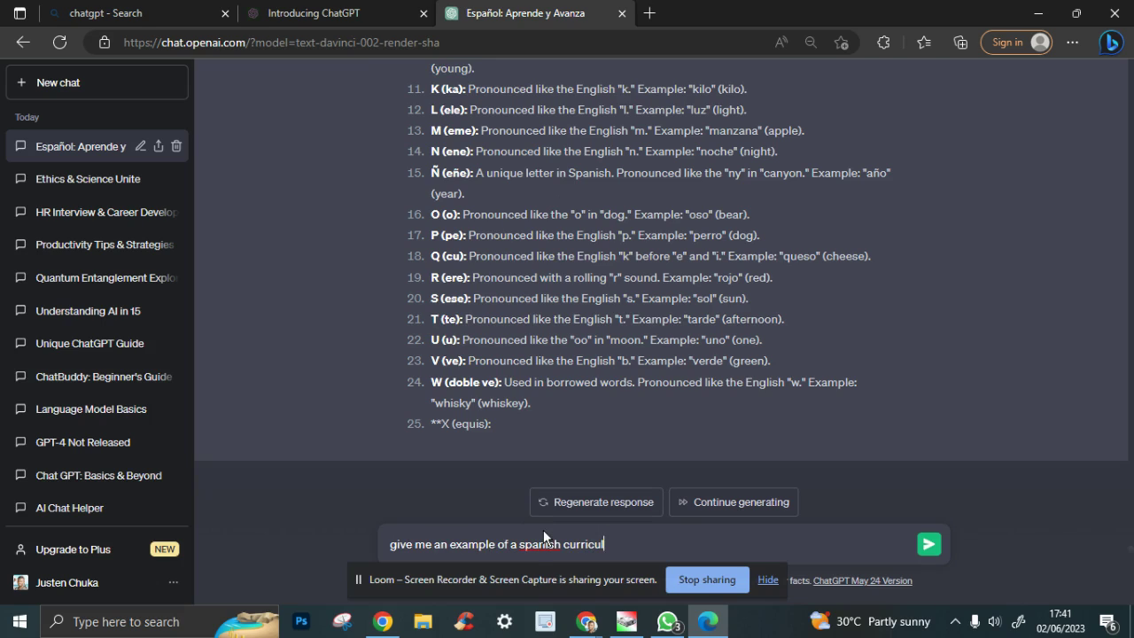
type("um i could use")
key("Return")
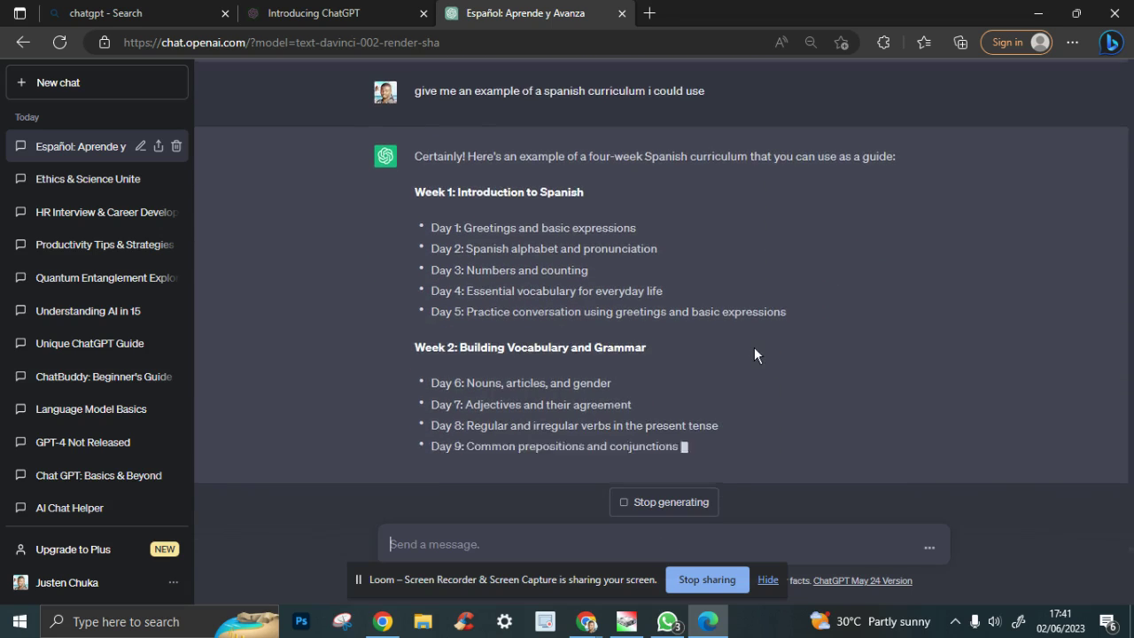
Look back over the earlier curriculum overview, learning resources and tables, and compare them with the new four-week example
scroll(754, 346, "up", 5)
scroll(754, 337, "up", 15)
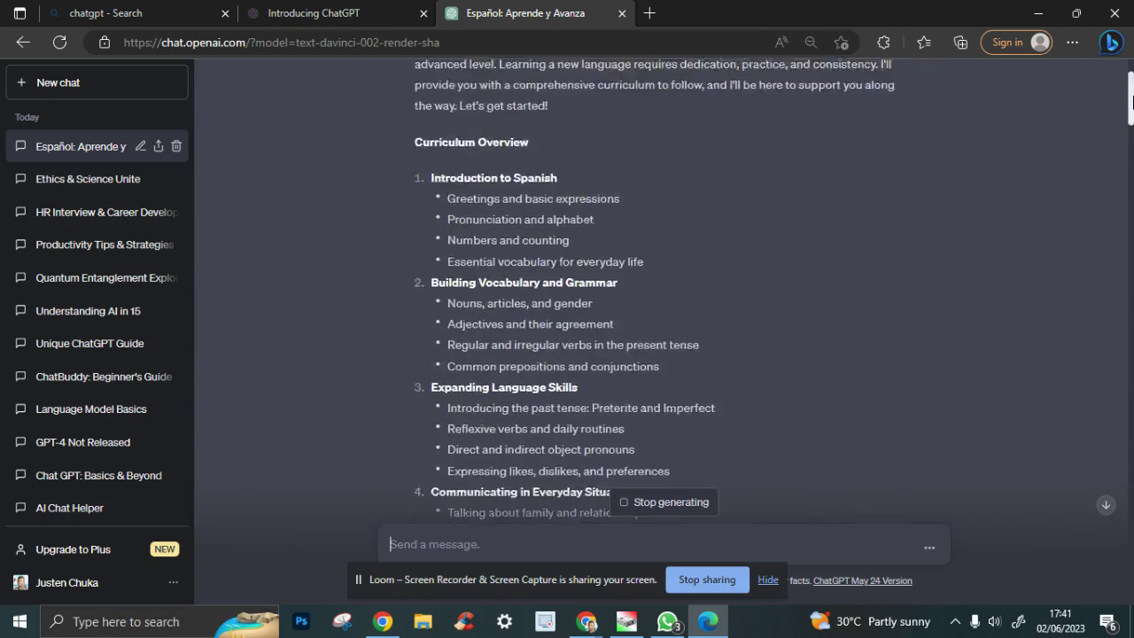
scroll(946, 205, "down", 9)
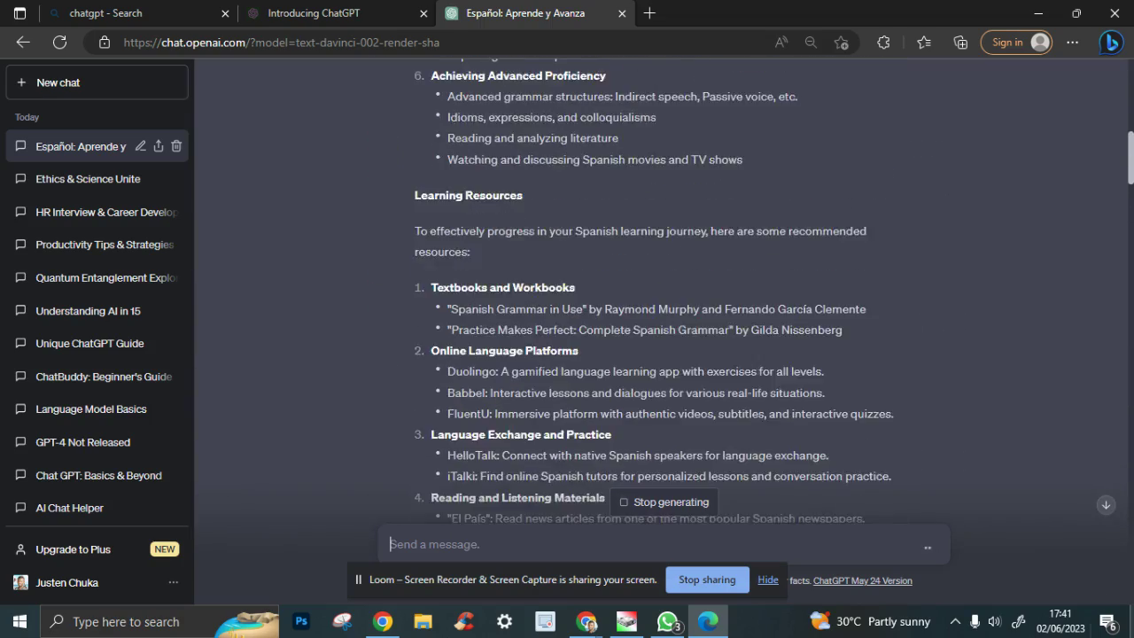
scroll(826, 369, "down", 20)
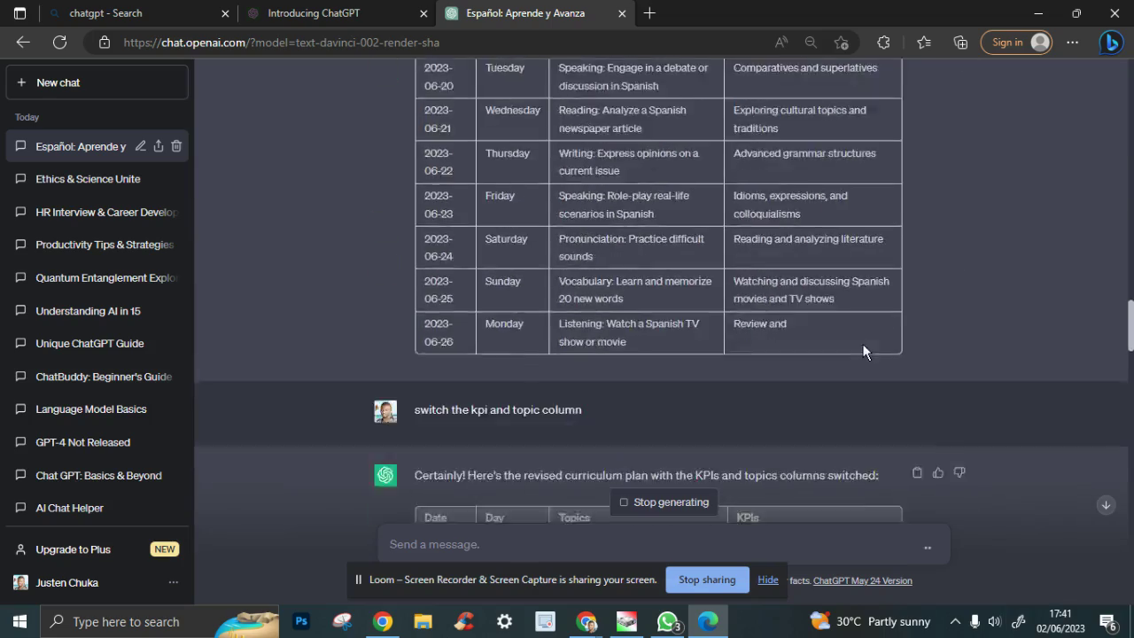
scroll(866, 343, "up", 15)
scroll(867, 344, "down", 10)
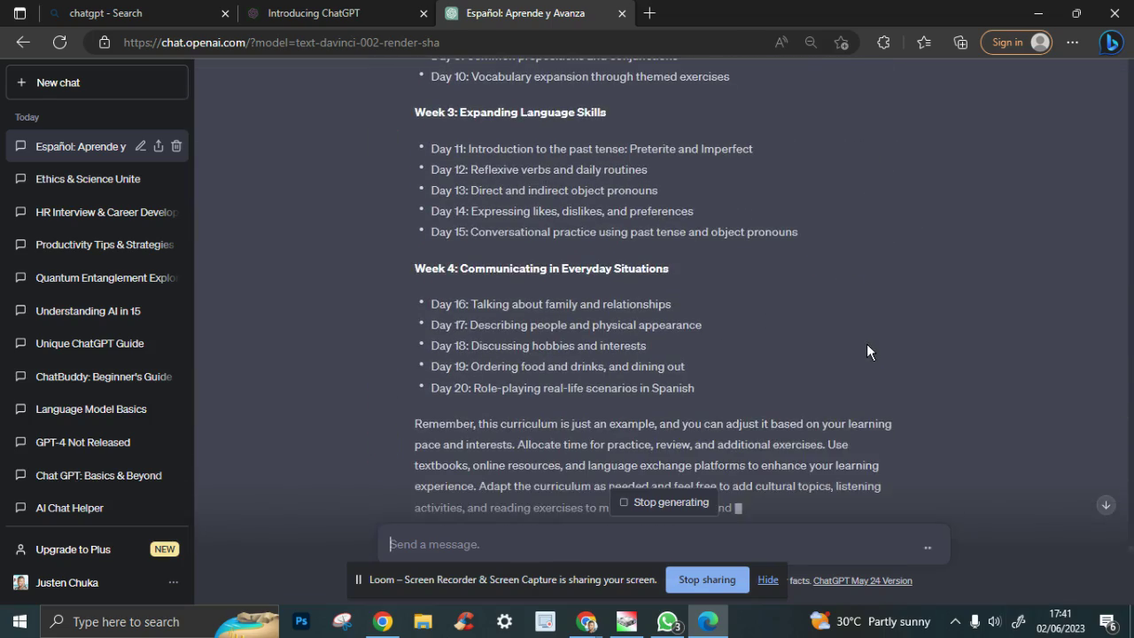
scroll(836, 291, "up", 5)
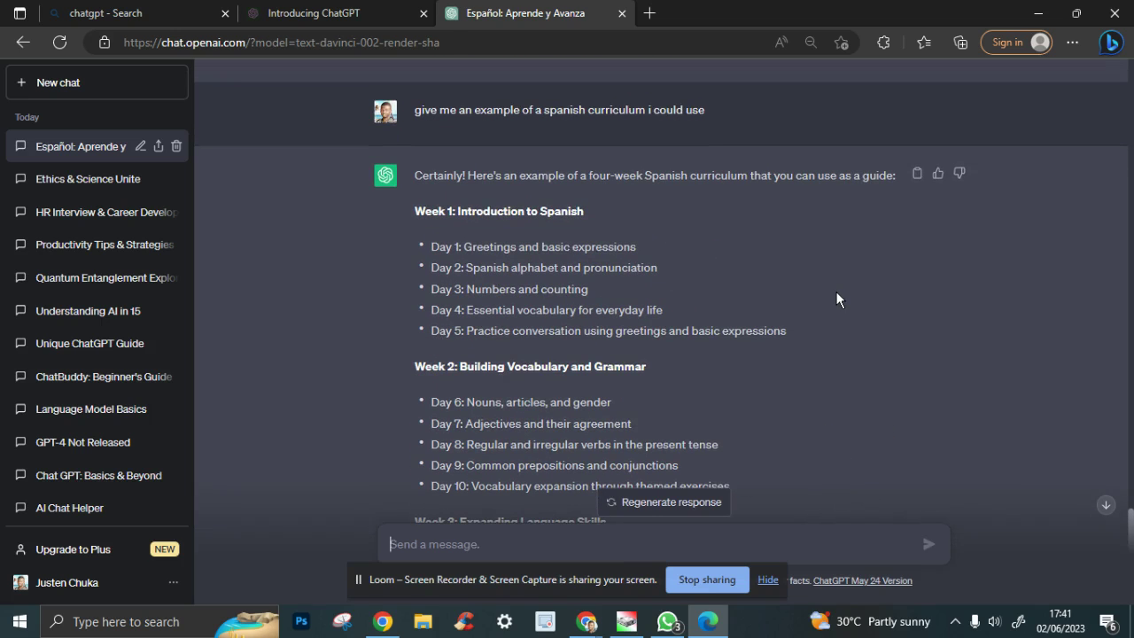
Switch to the Notion outline in Chrome, collapse Language and Communication, and review the points under Personalized Recommendations
mouse_move(586, 622)
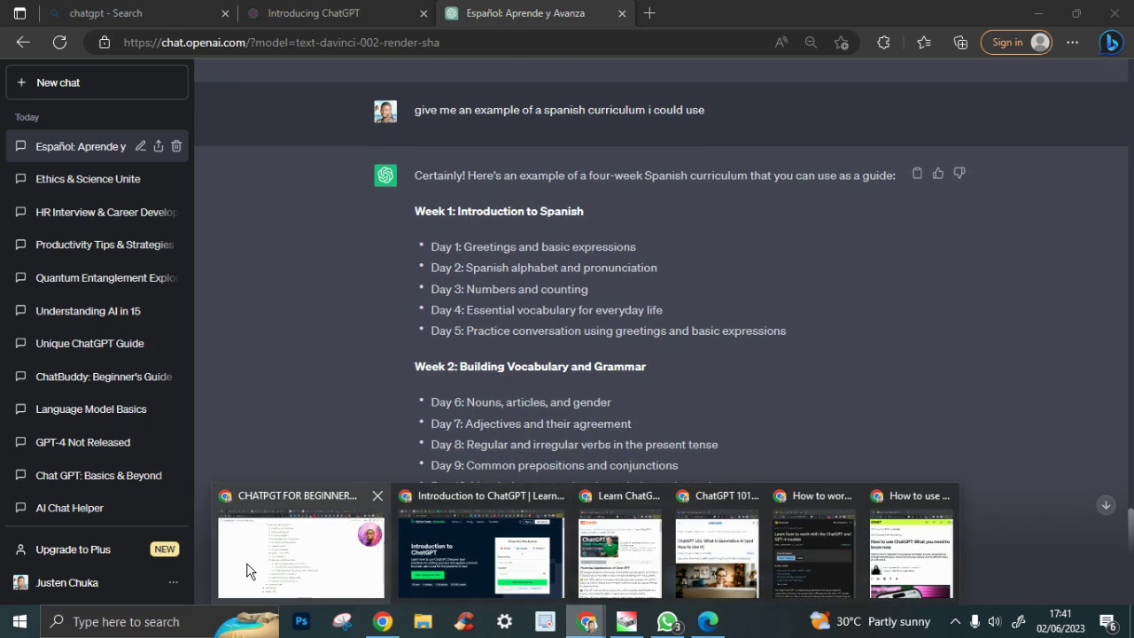
left_click(293, 553)
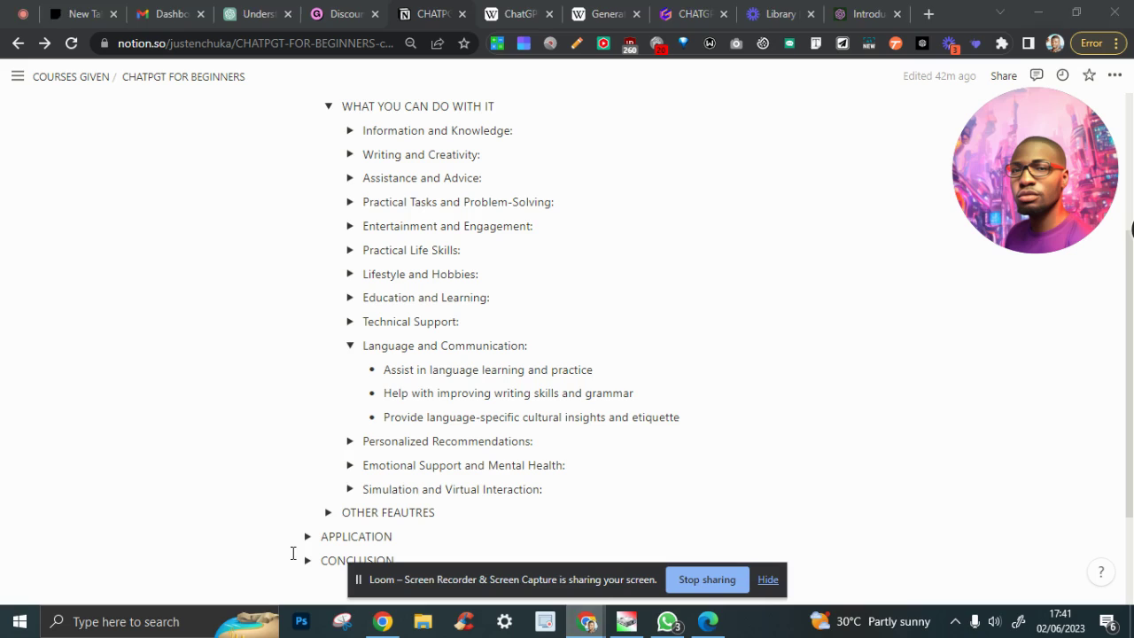
left_click(350, 346)
left_click(350, 373)
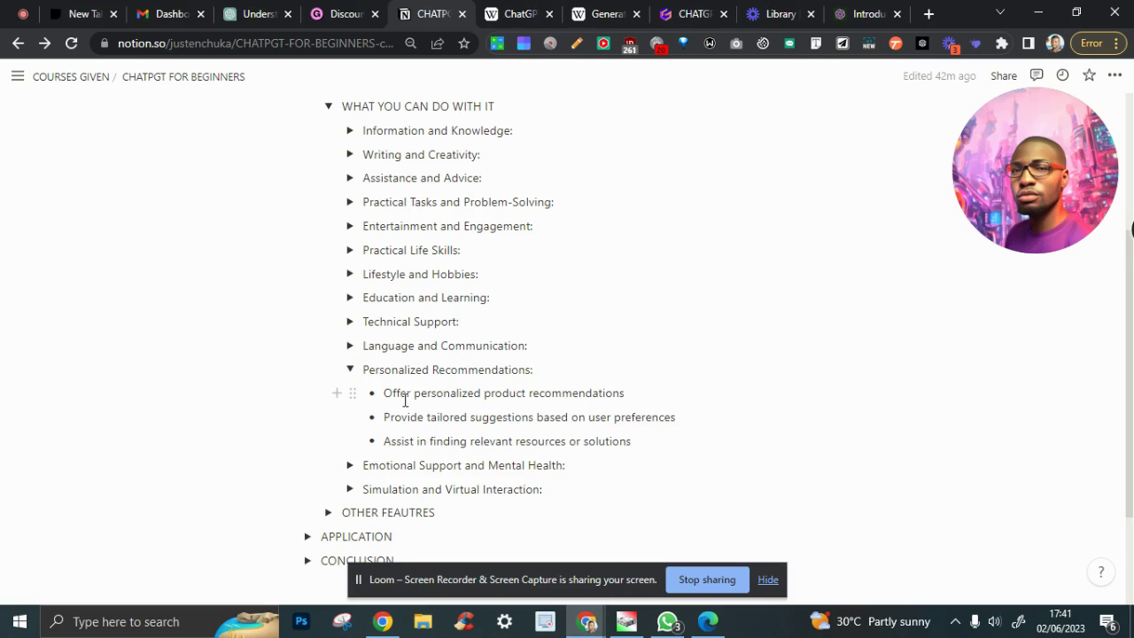
left_click(351, 371)
Review the points under Emotional Support and Mental Health and under Simulation and Virtual Interaction, collapsing each section again
left_click(349, 393)
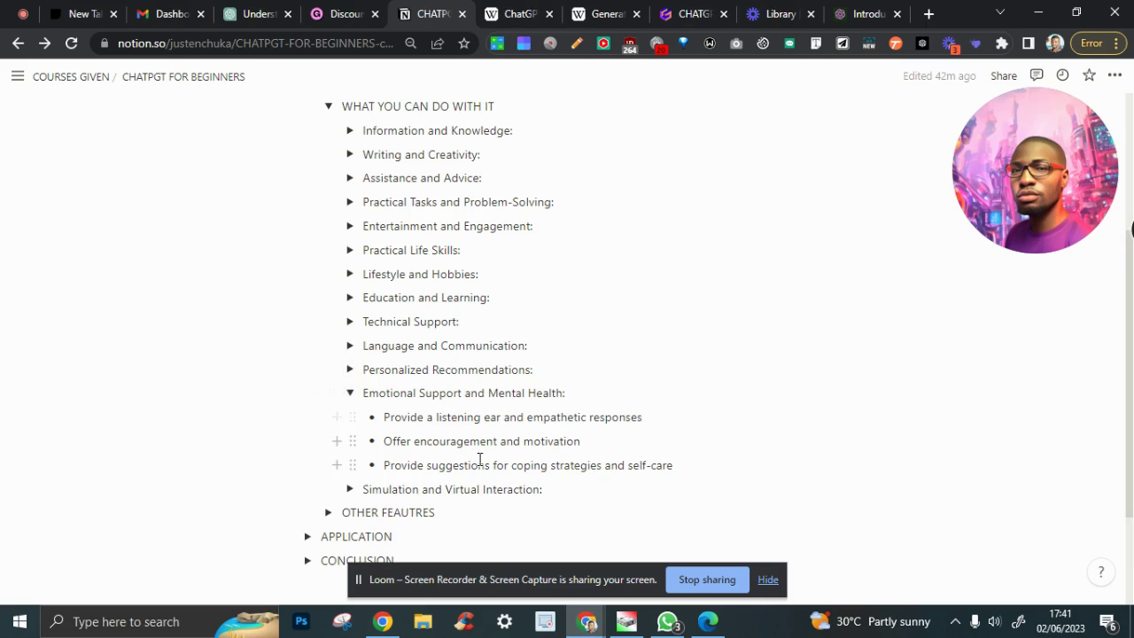
left_click(350, 394)
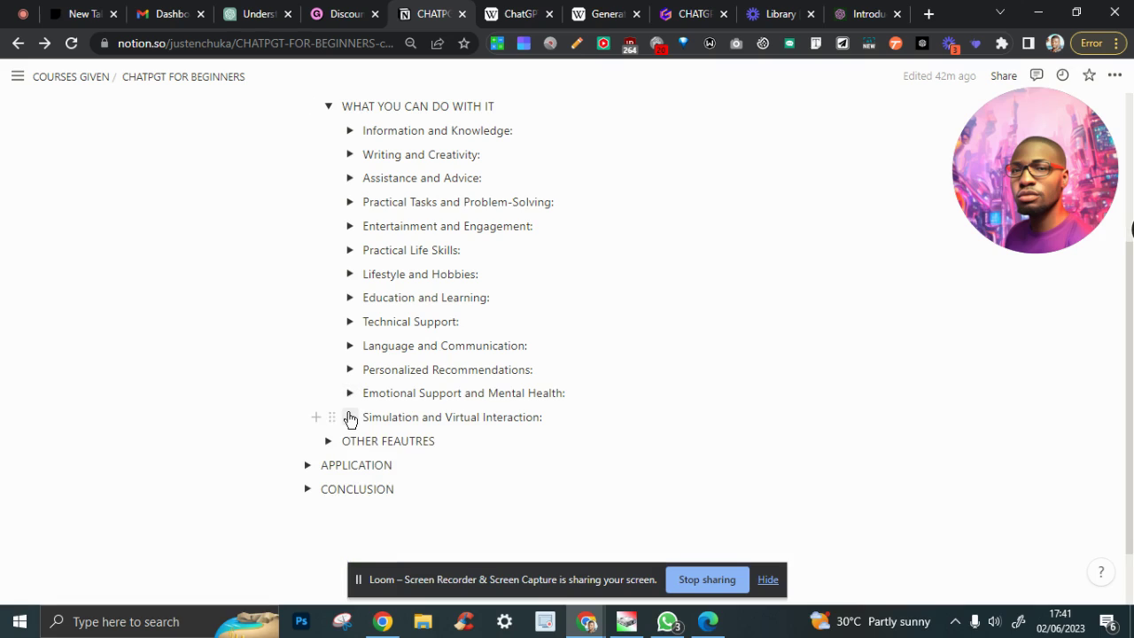
left_click(350, 417)
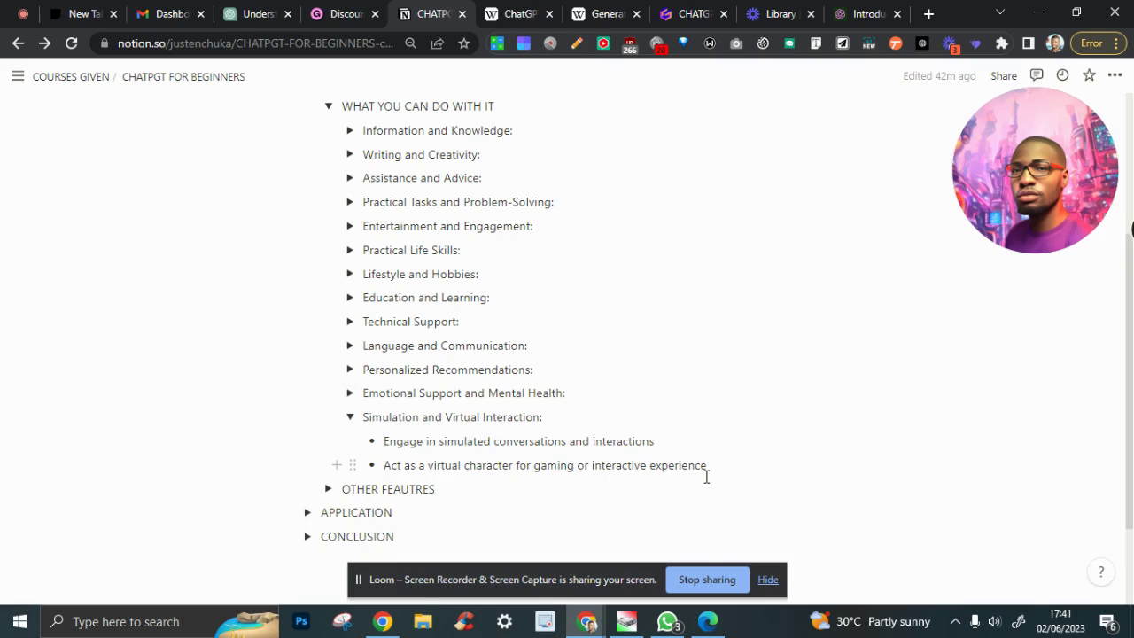
left_click(350, 417)
Switch back to ChatGPT in Edge, start a new chat, and hide the screen-sharing notice covering the message area
left_click(264, 13)
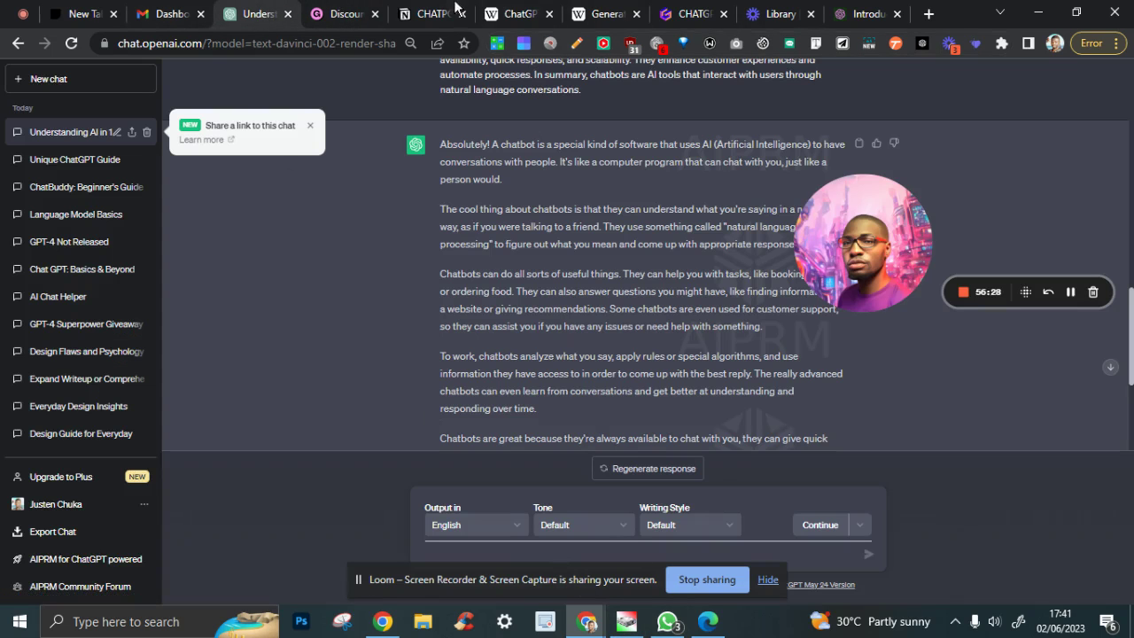
left_click(403, 13)
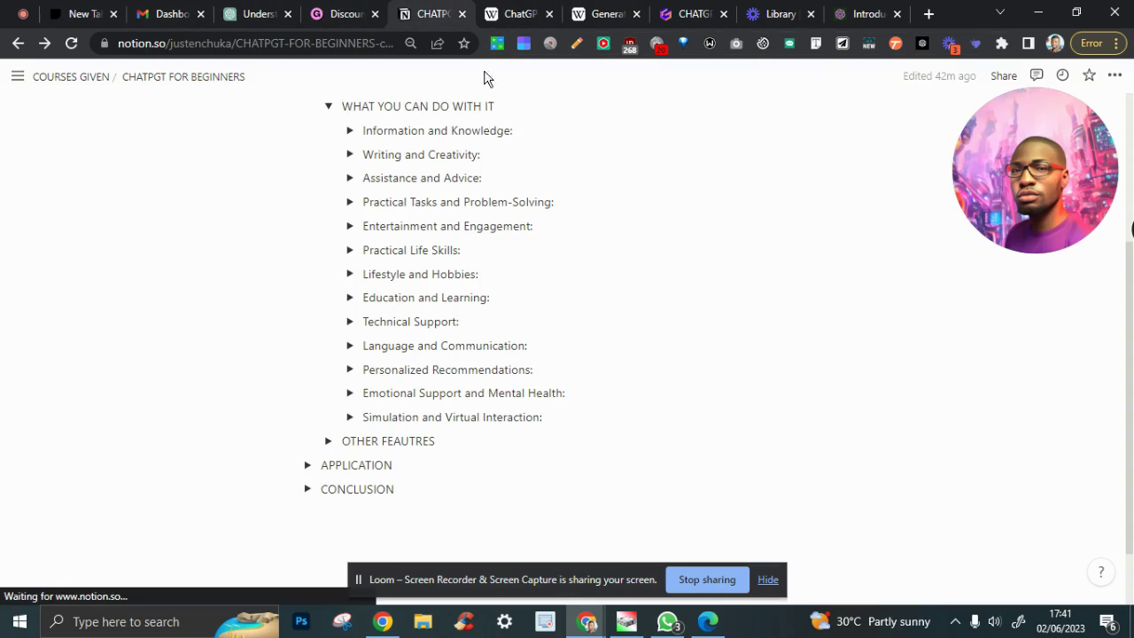
left_click(709, 627)
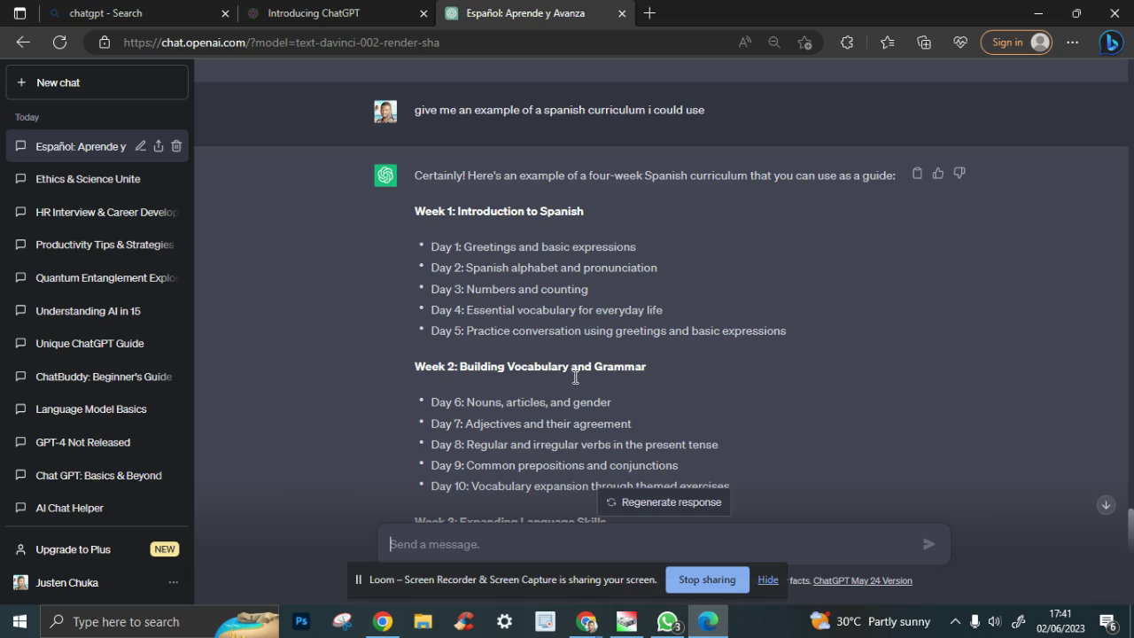
scroll(576, 377, "down", 5)
left_click(63, 95)
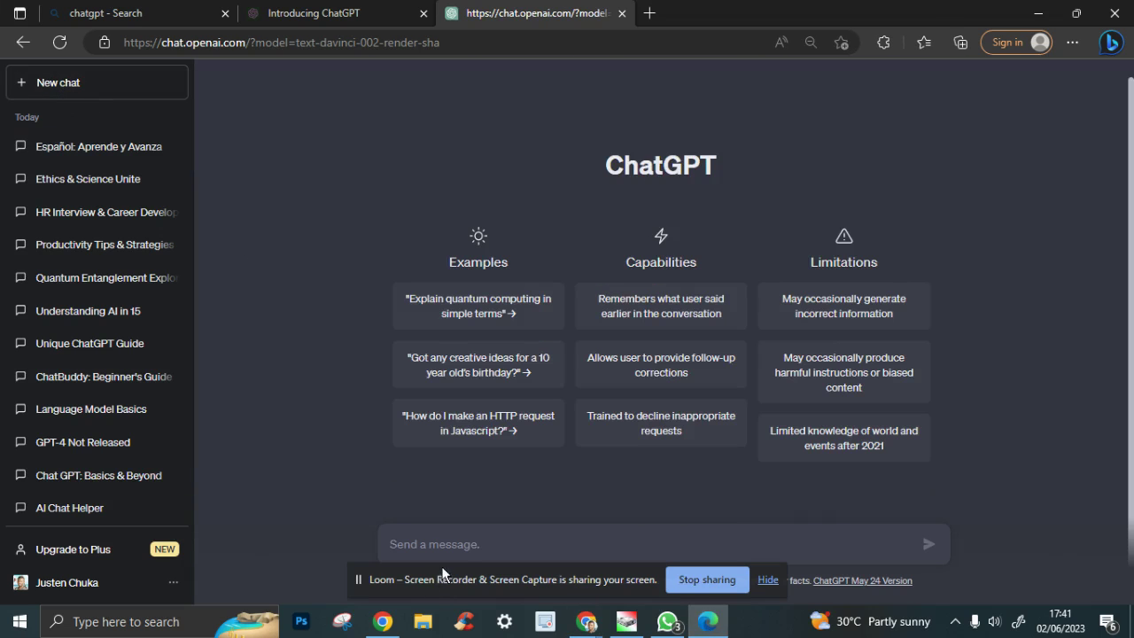
left_click(768, 581)
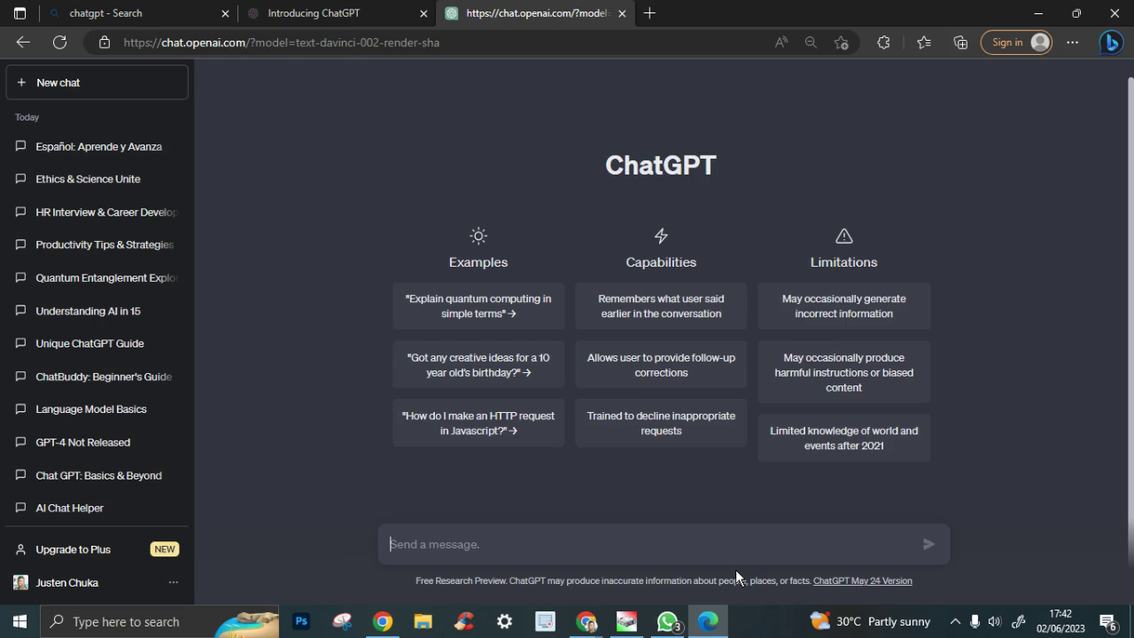
Begin the message with "going for a product design interview .. act as a senior level product designer and ask me wuestions"
type("ing ")
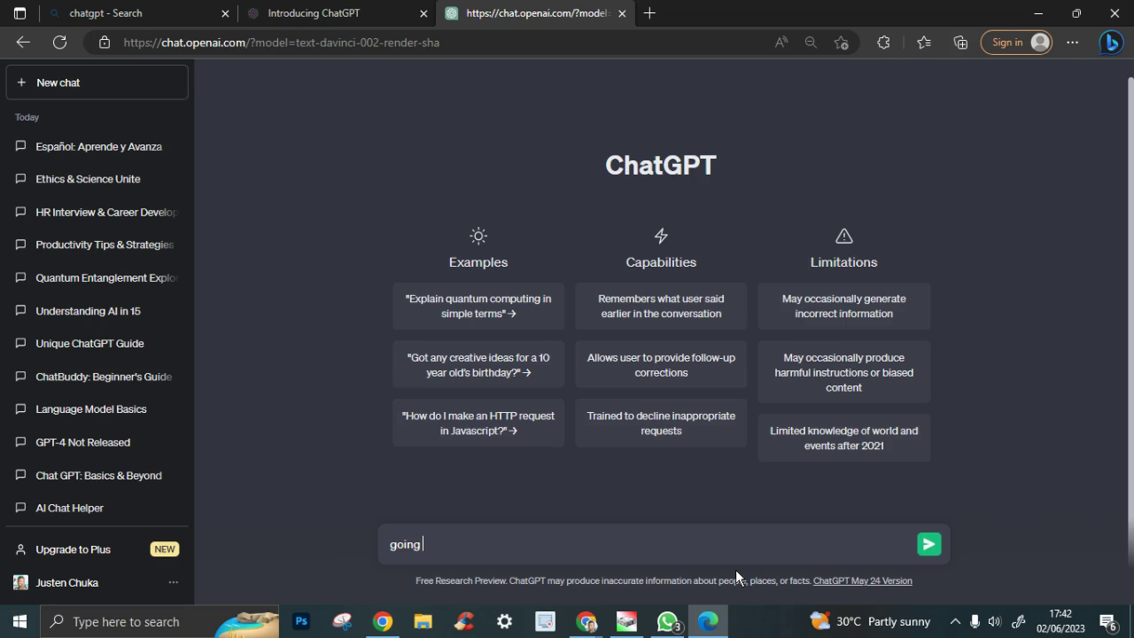
type("for a product design in")
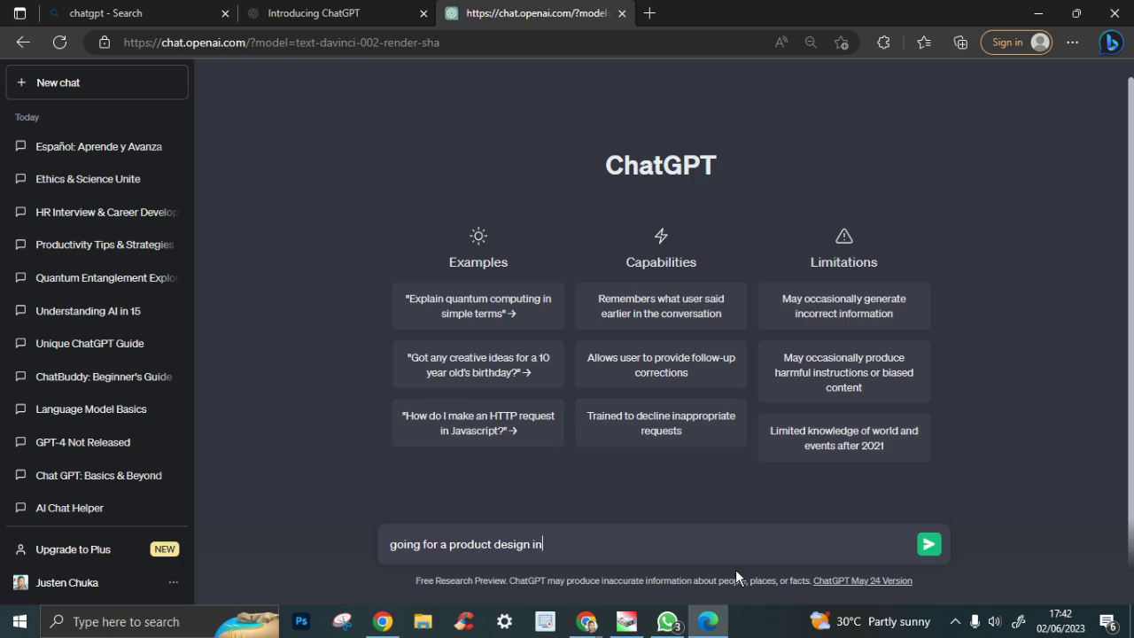
type("terview .. act as a senio")
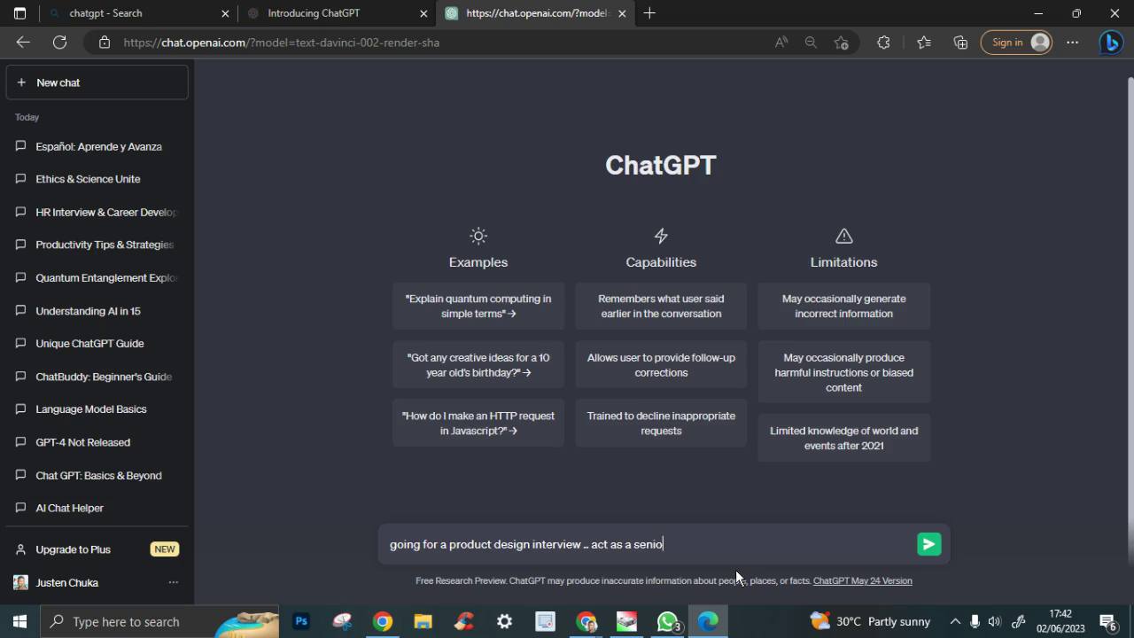
type("r level")
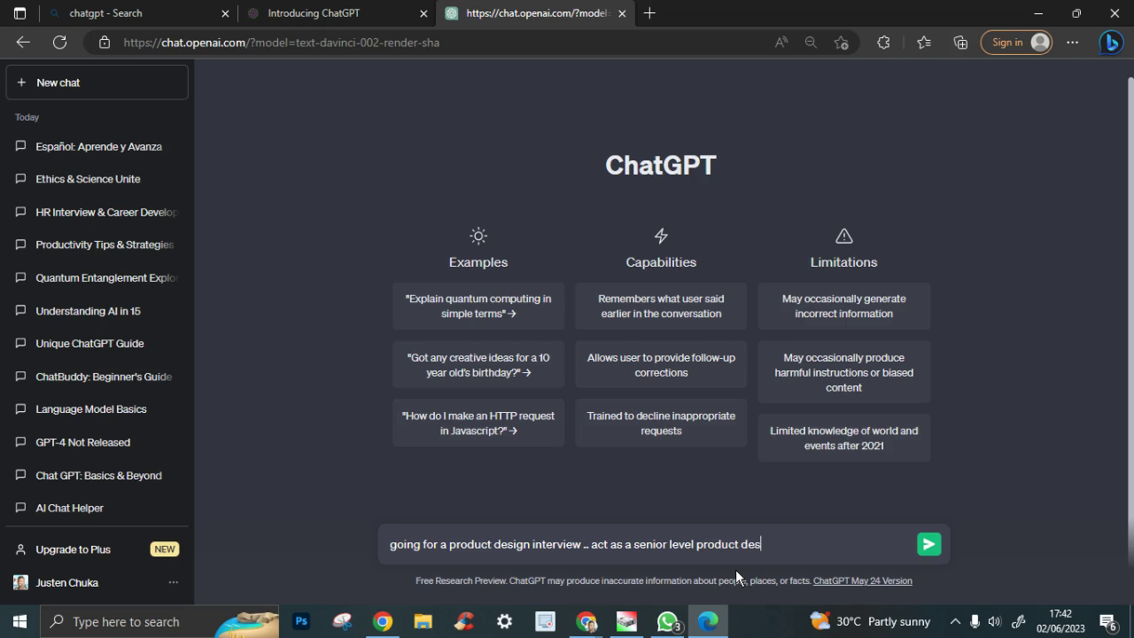
type(" product designer and ask me wu")
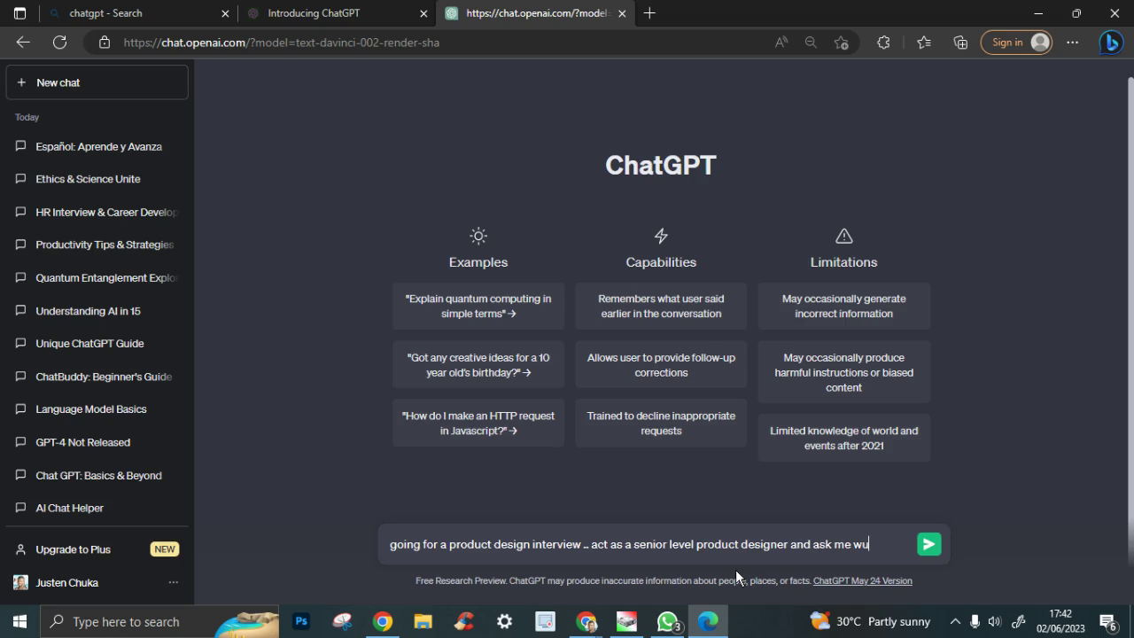
type("estions whi")
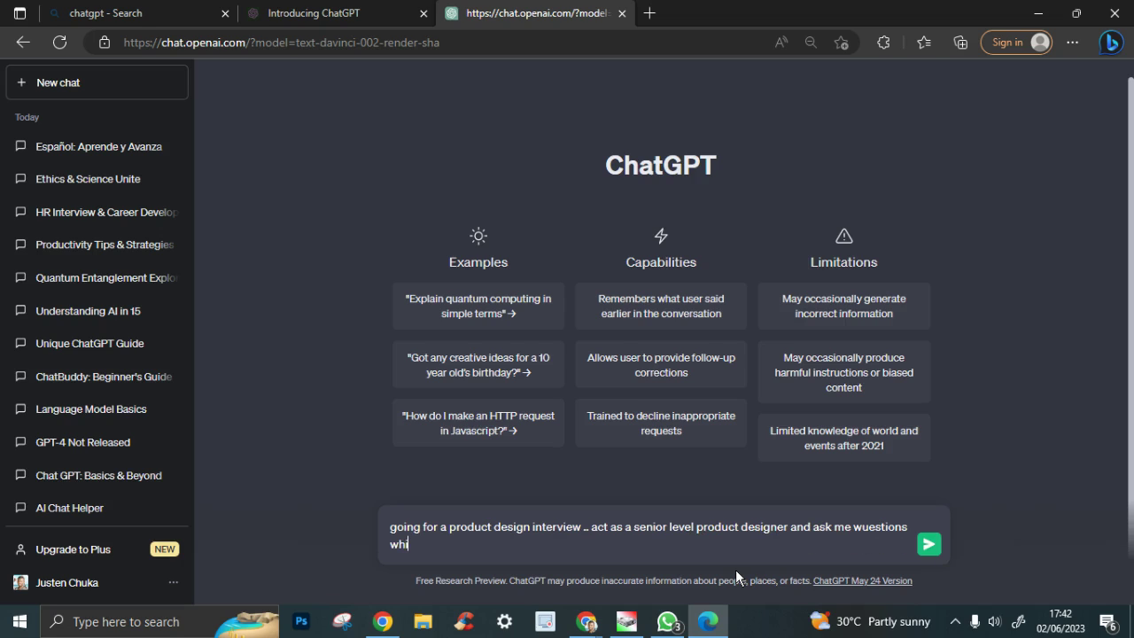
Continue the interview prompt with "which i will answer and you give folow up wuestions, till i pass the interview"
type("ch i will answer and you ")
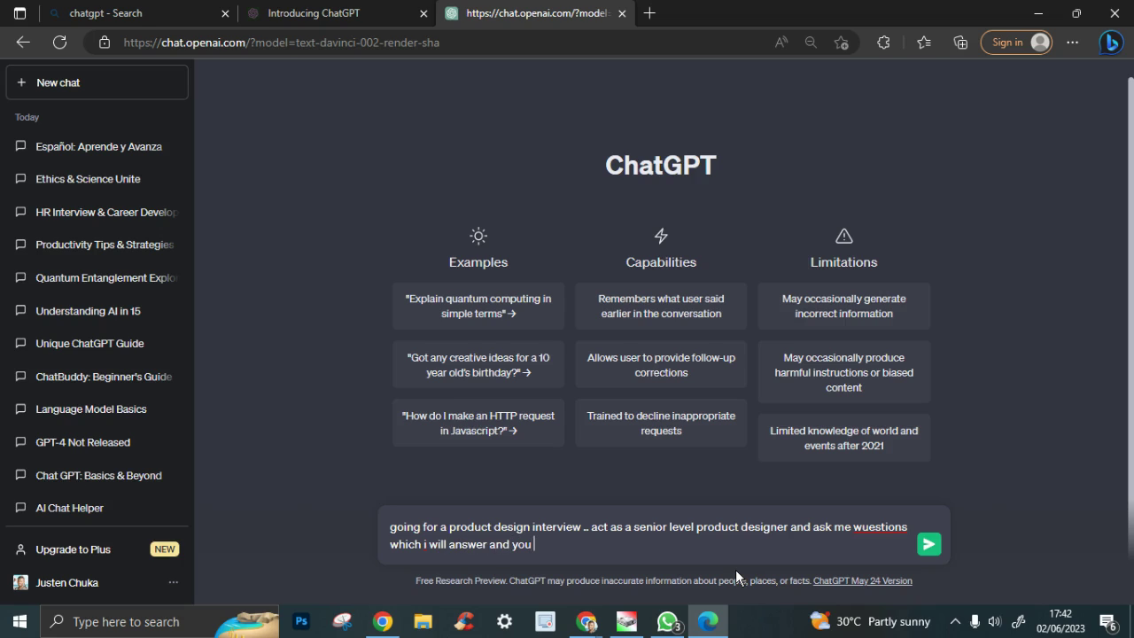
type("give folow up wuestions")
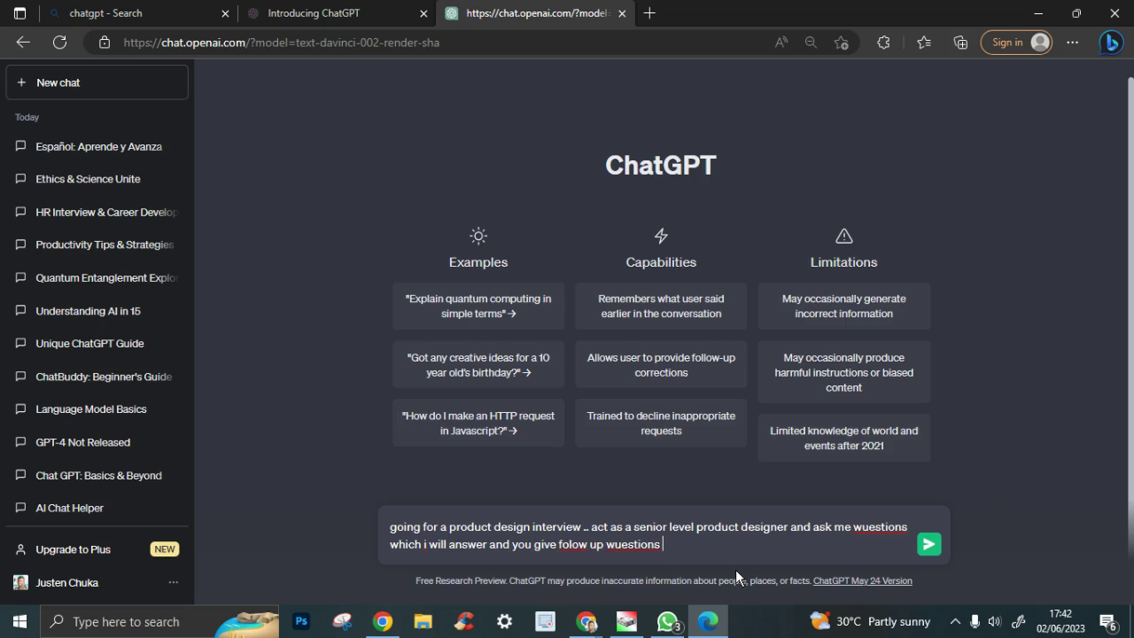
key("BackSpace")
type(", till i pass the interview")
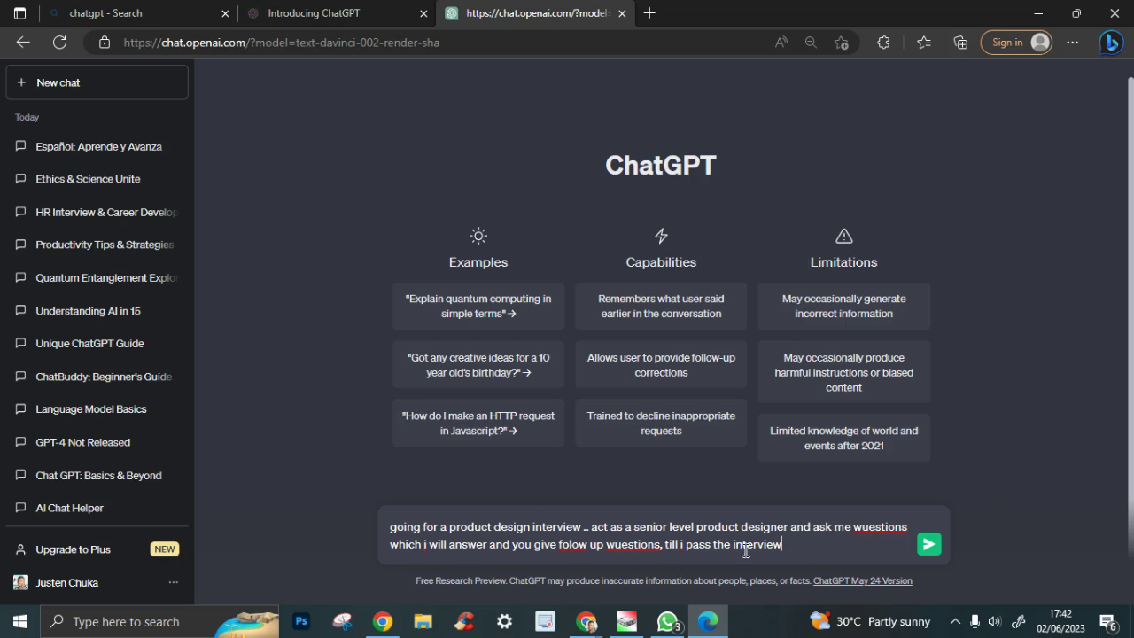
Complete the prompt with "or fail, score at the end of 5 questions" and correct "folow up wuestions" to "folow up questions"
type("or fail, score at the end of")
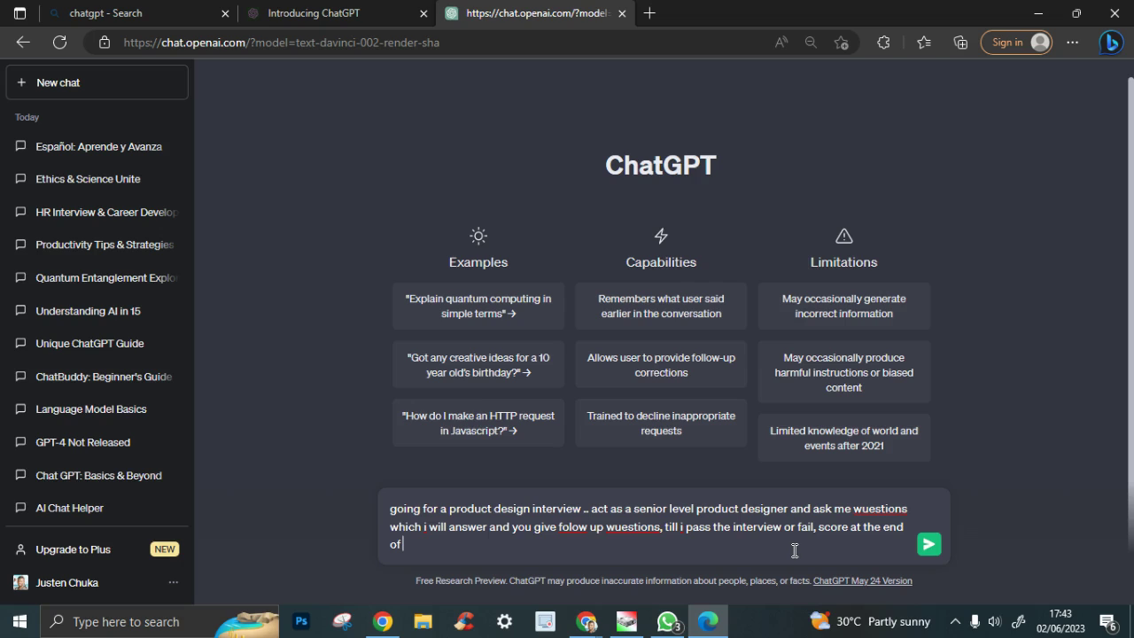
type(" 5")
type(" qr")
key("BackSpace")
type("uestions")
left_click(615, 529)
key("BackSpace")
type("q")
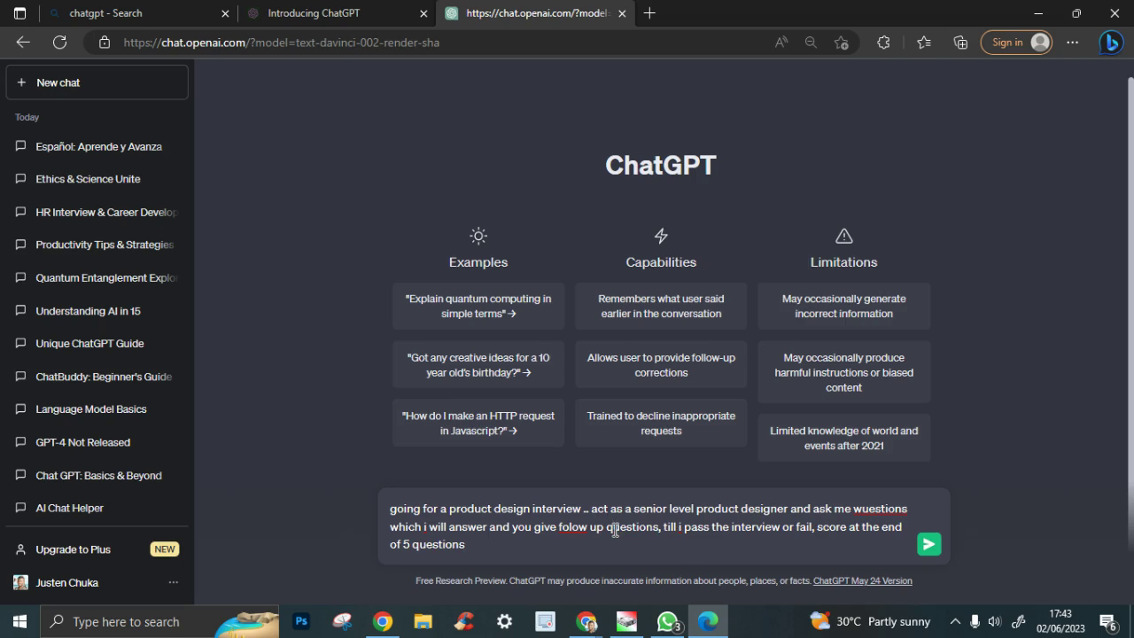
Send the product design interview prompt and read through the generated questions, answers and follow-ups
key("Return")
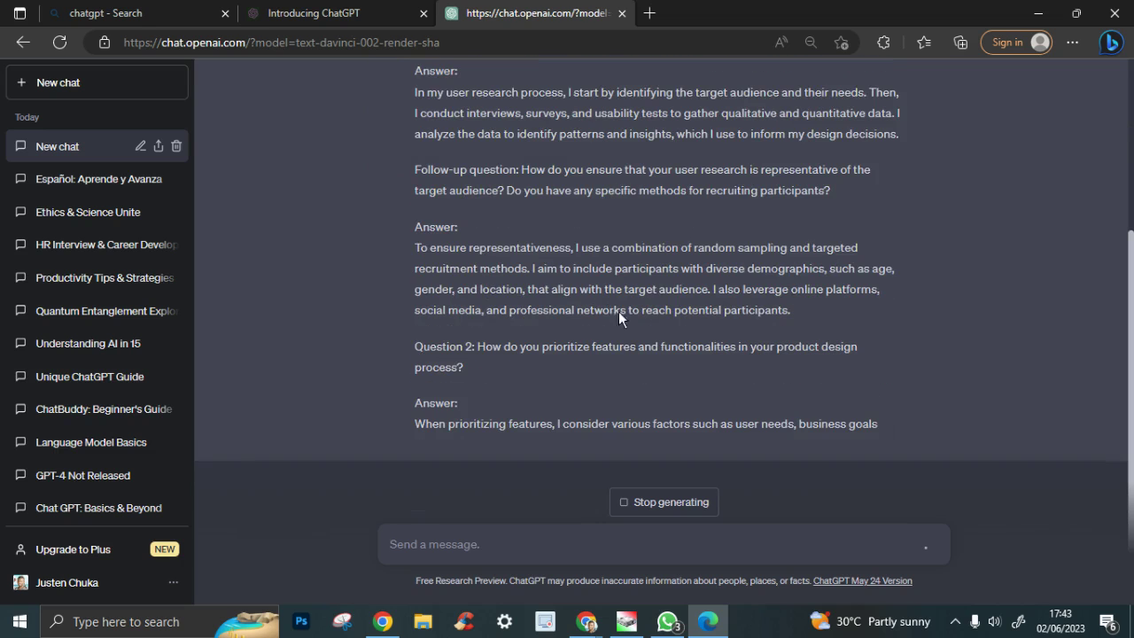
scroll(772, 296, "up", 2)
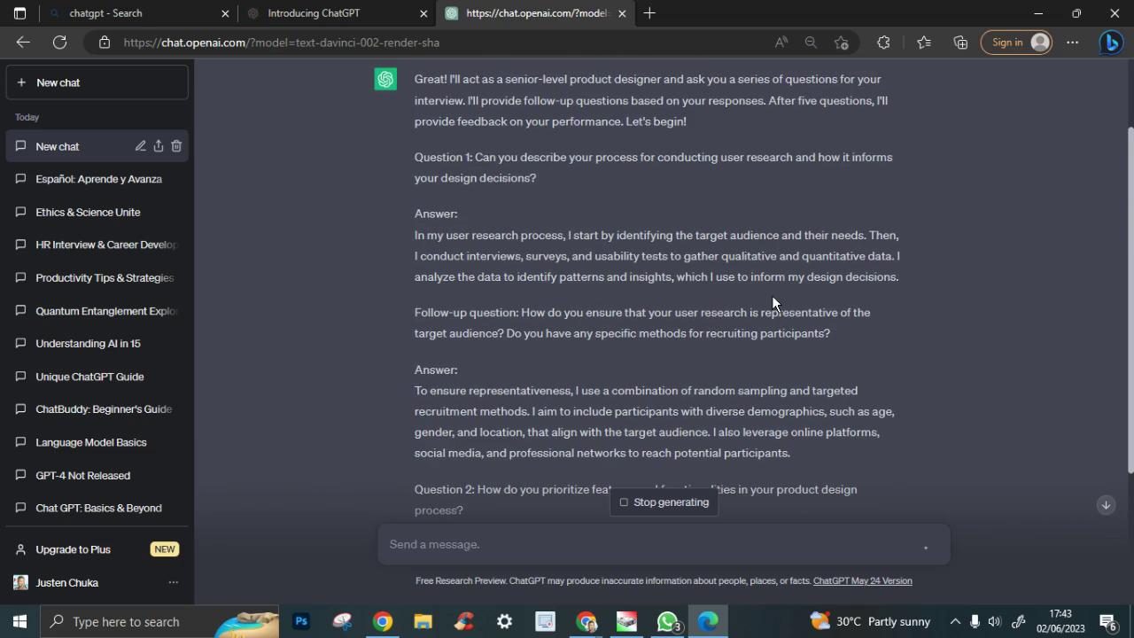
scroll(772, 295, "down", 4)
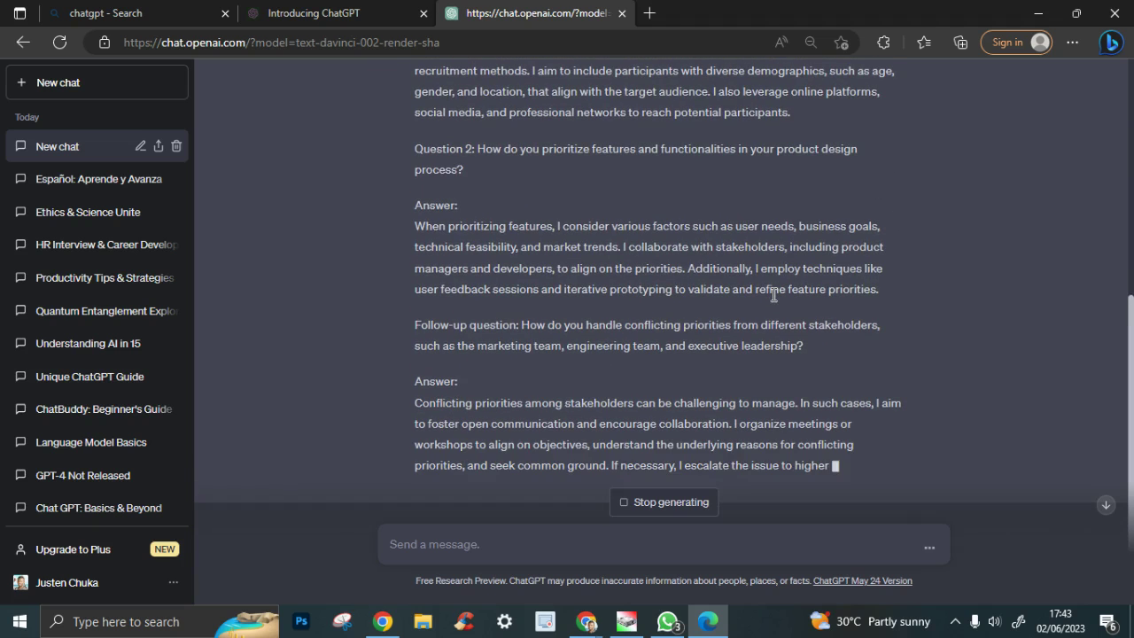
Review the generated interview questions and answers, and begin a reply with "i want you to ask and wait for my"
scroll(773, 298, "down", 1)
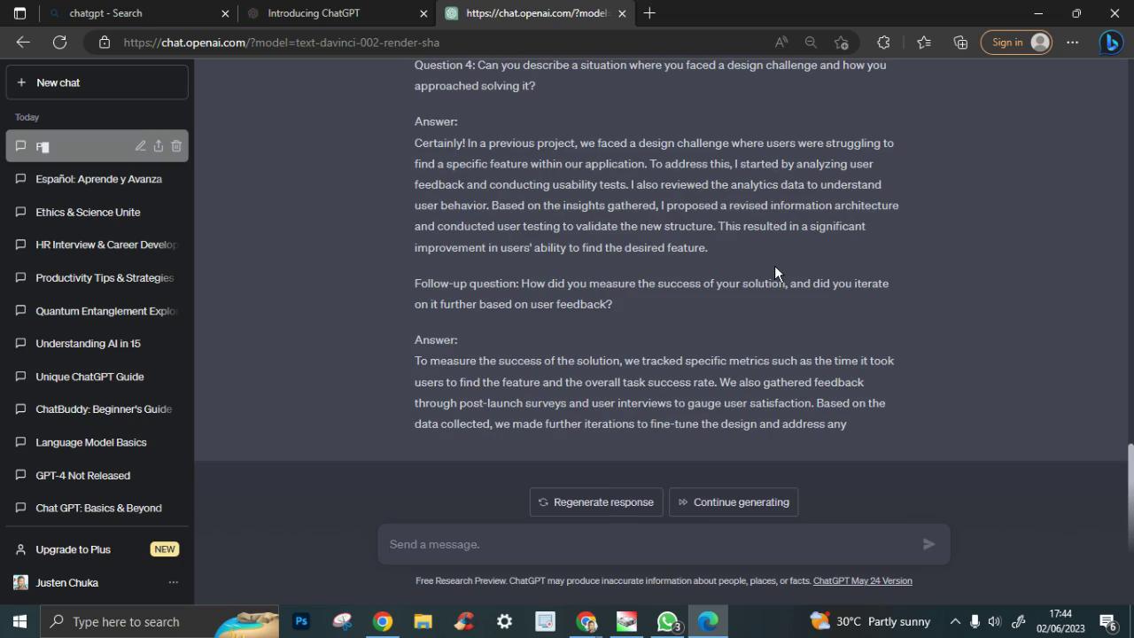
scroll(683, 367, "up", 8)
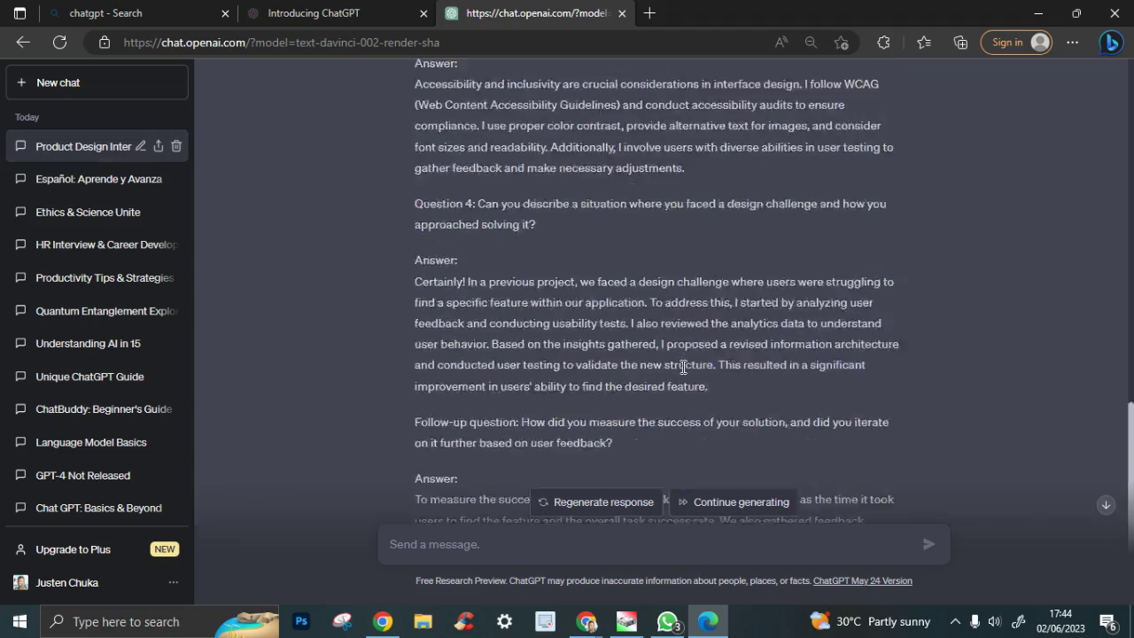
scroll(593, 222, "up", 4)
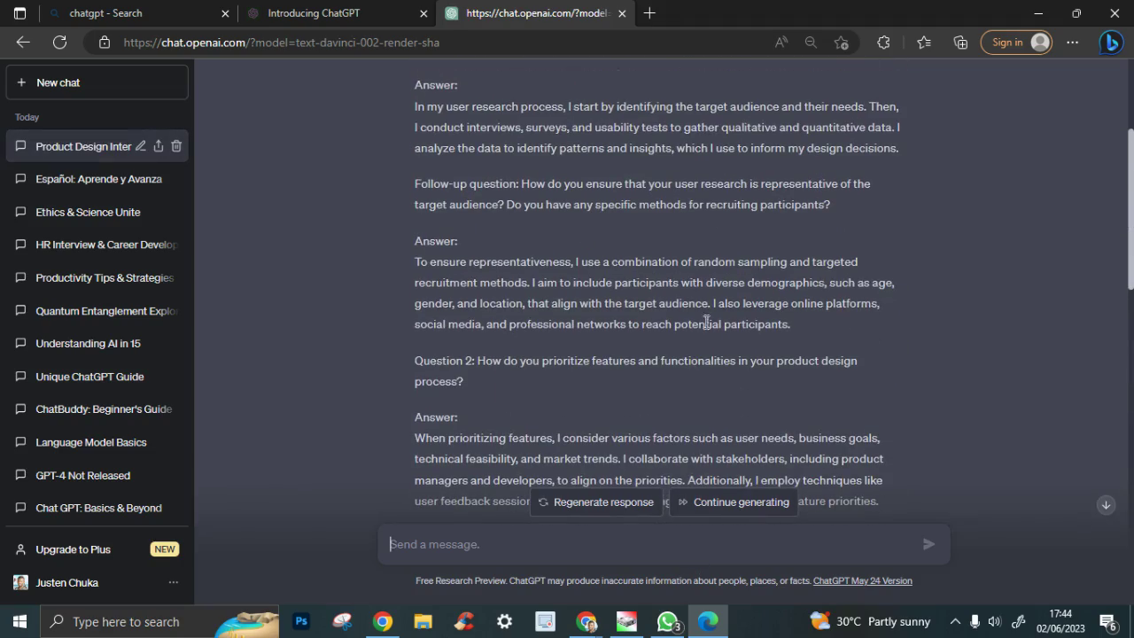
scroll(654, 229, "up", 4)
scroll(697, 530, "down", 20)
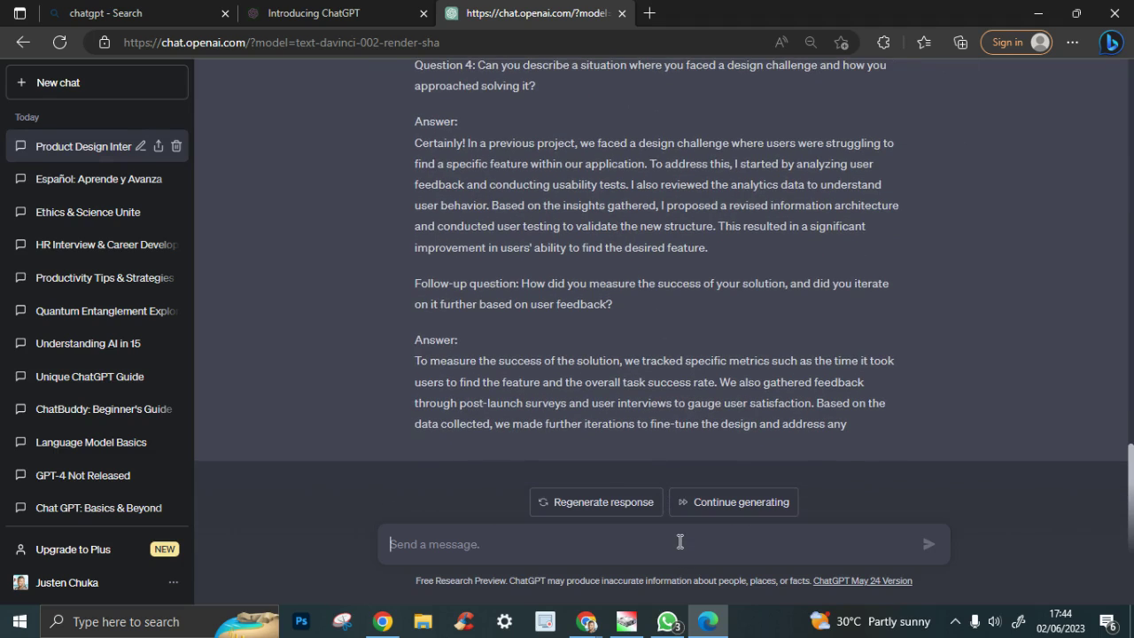
type("i wan")
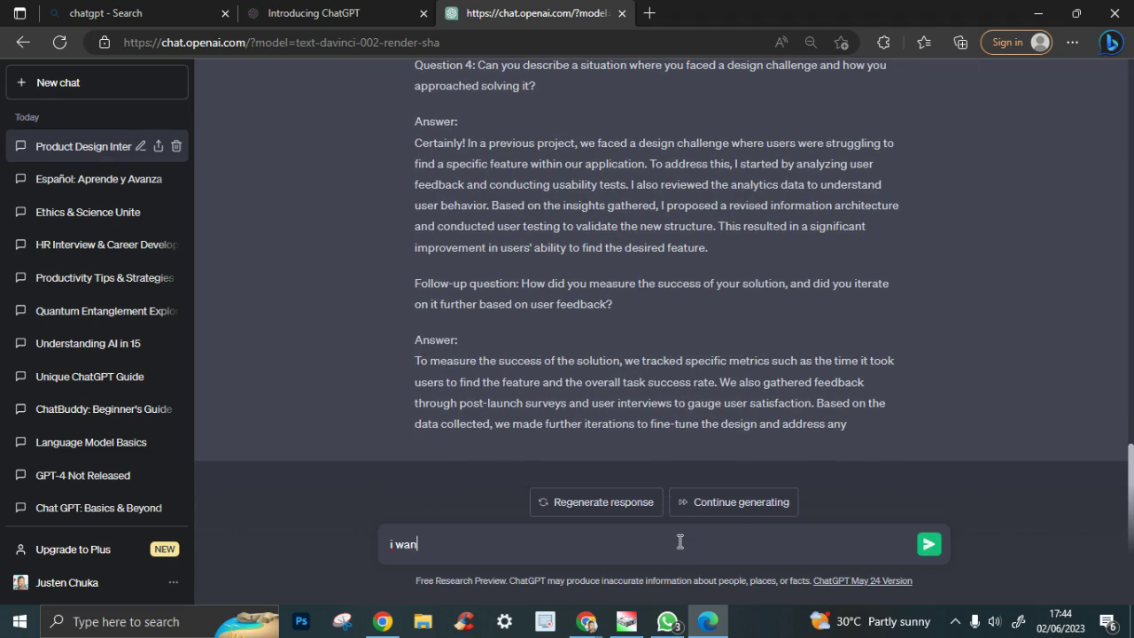
type("t you to ask n")
type(" and wa")
type("it for my")
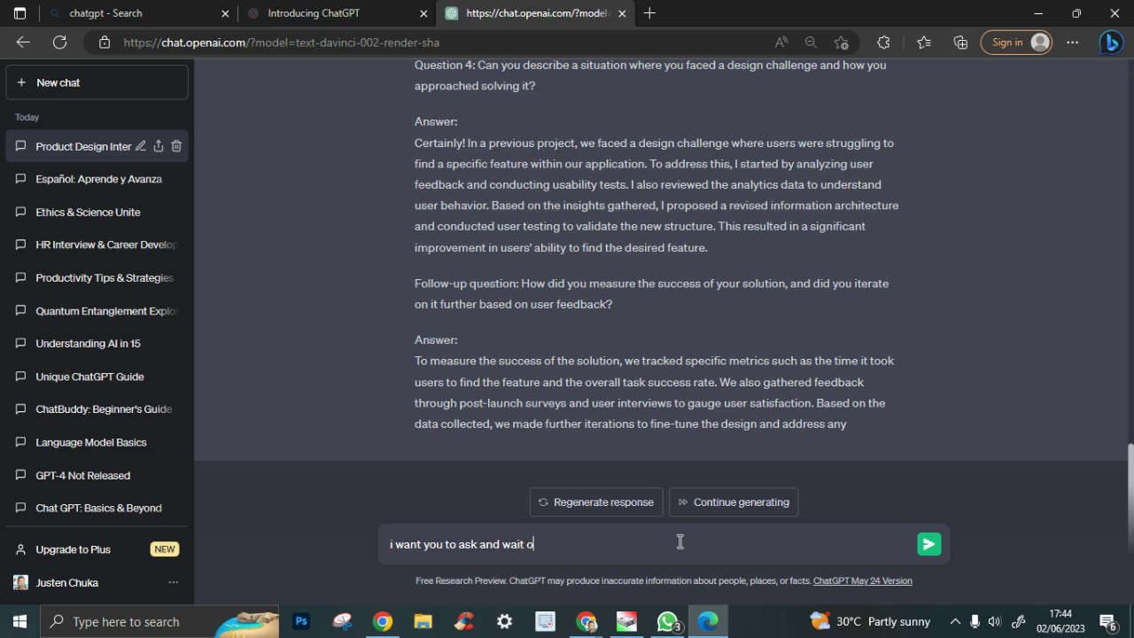
Complete the reply with "reply then ask me a follow up question" and send it
type(" reply ")
type("then te")
type("ask me a follo")
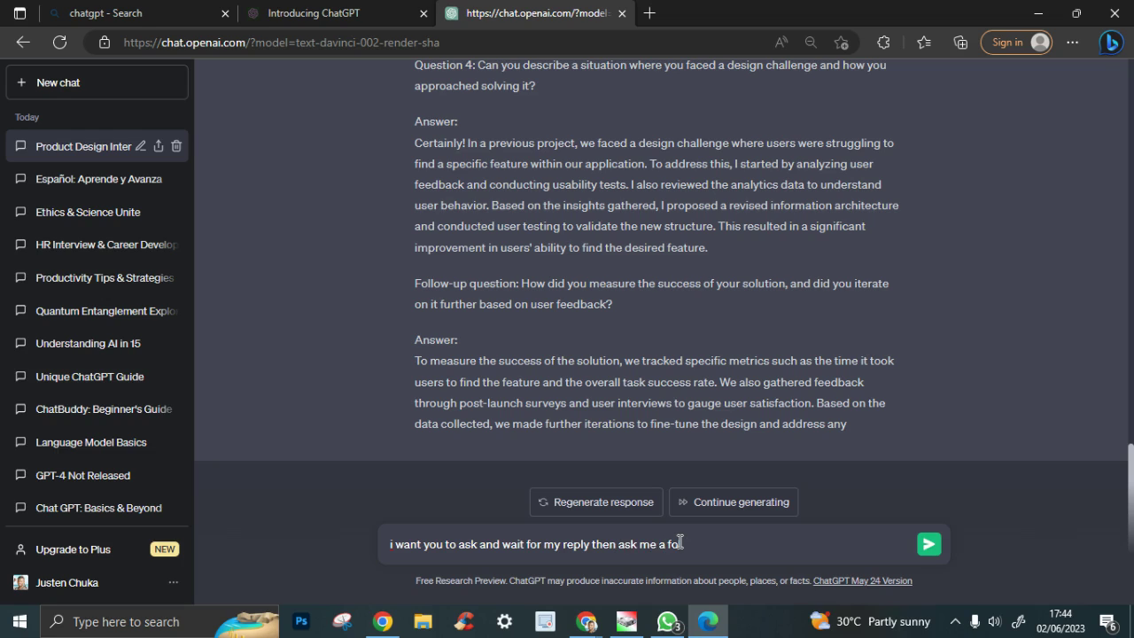
type("w up questinon")
key("Return")
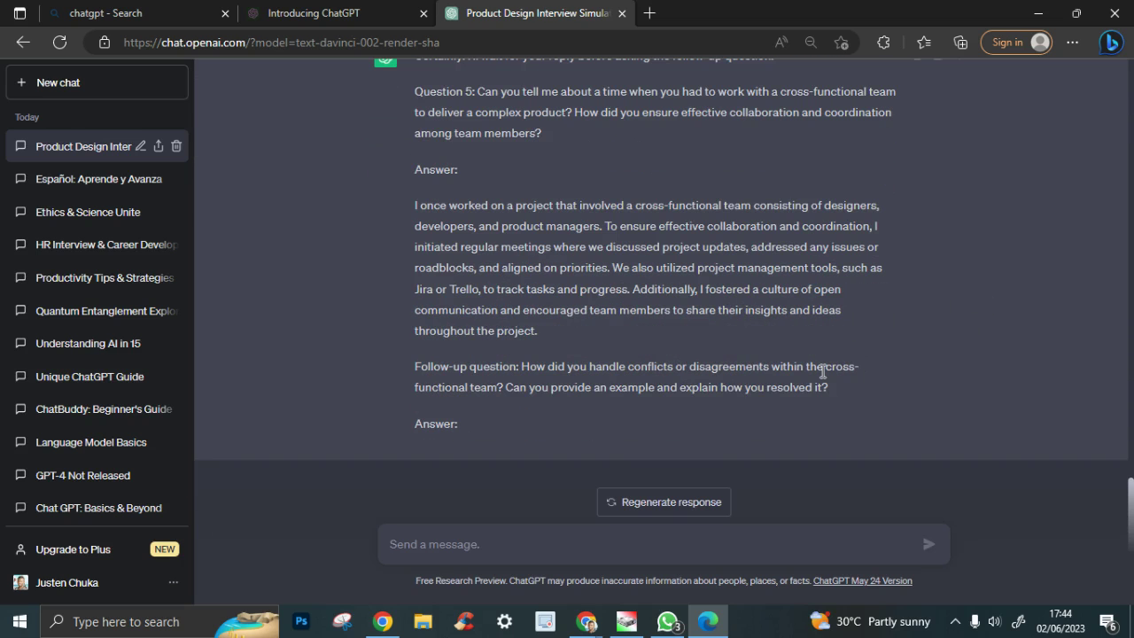
Read the new interview response and copy its follow-up question about handling conflicts within the cross-functional team
scroll(548, 187, "up", 3)
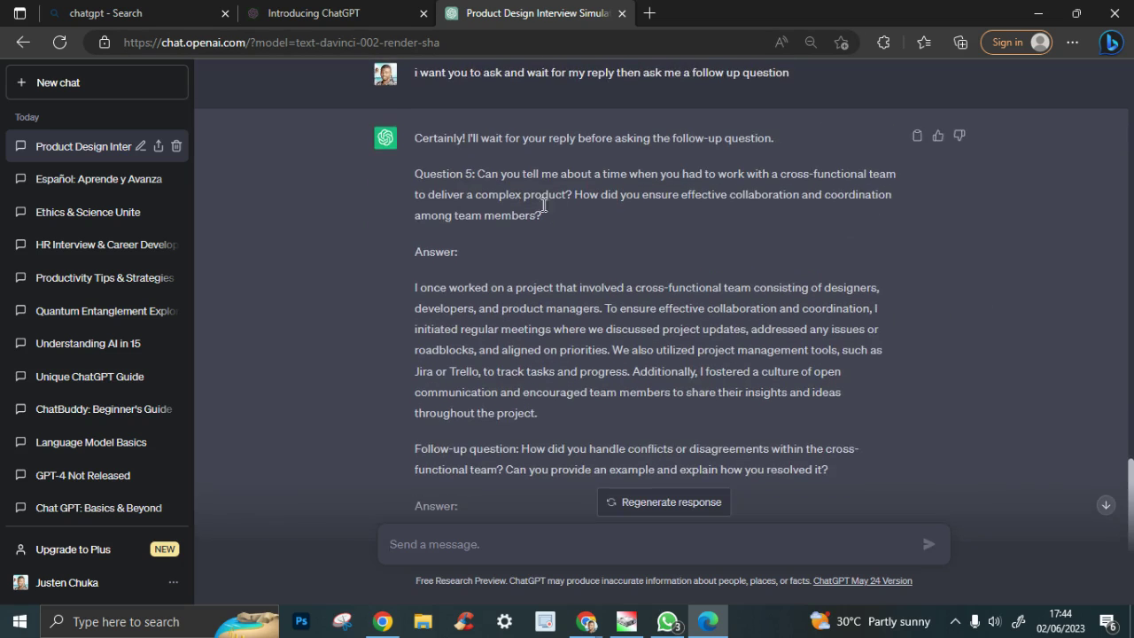
scroll(643, 217, "up", 5)
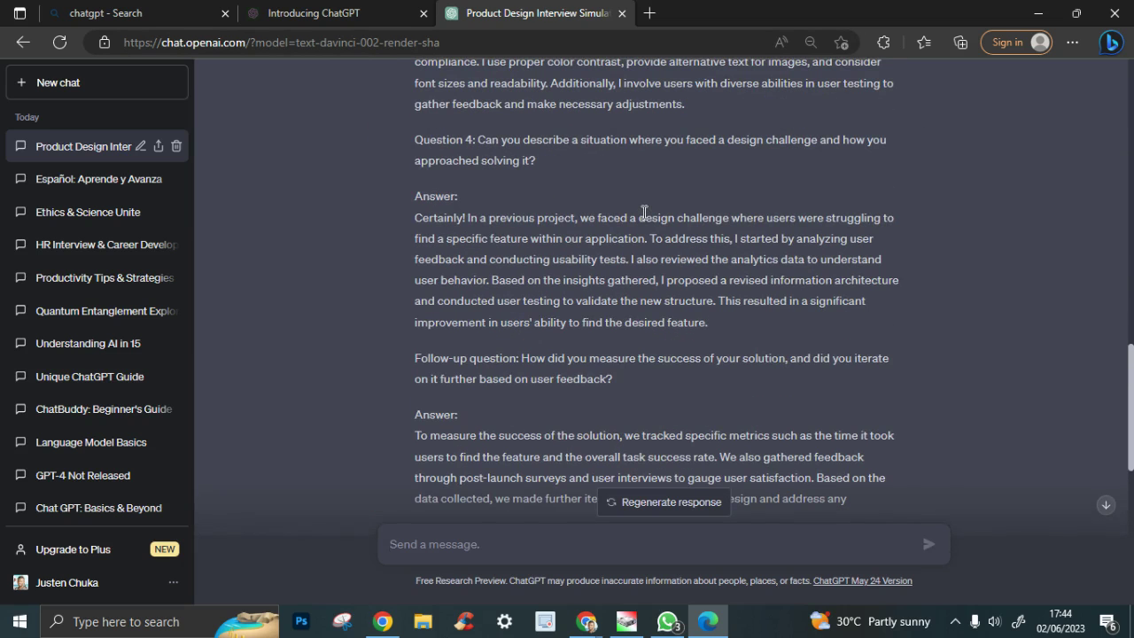
scroll(478, 332, "down", 5)
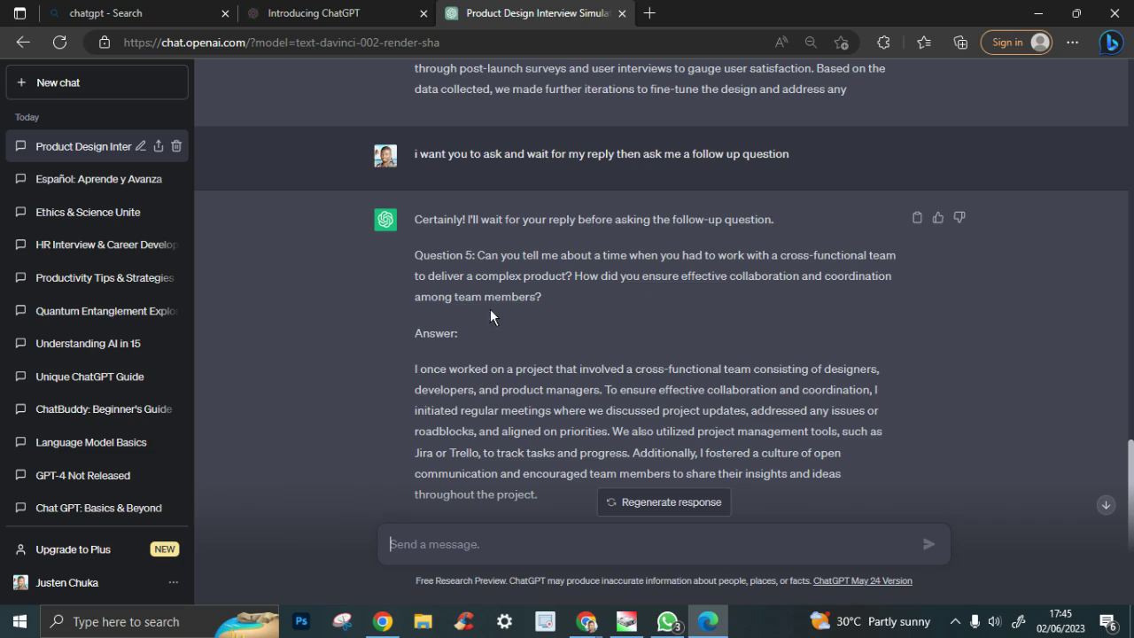
scroll(641, 368, "down", 2)
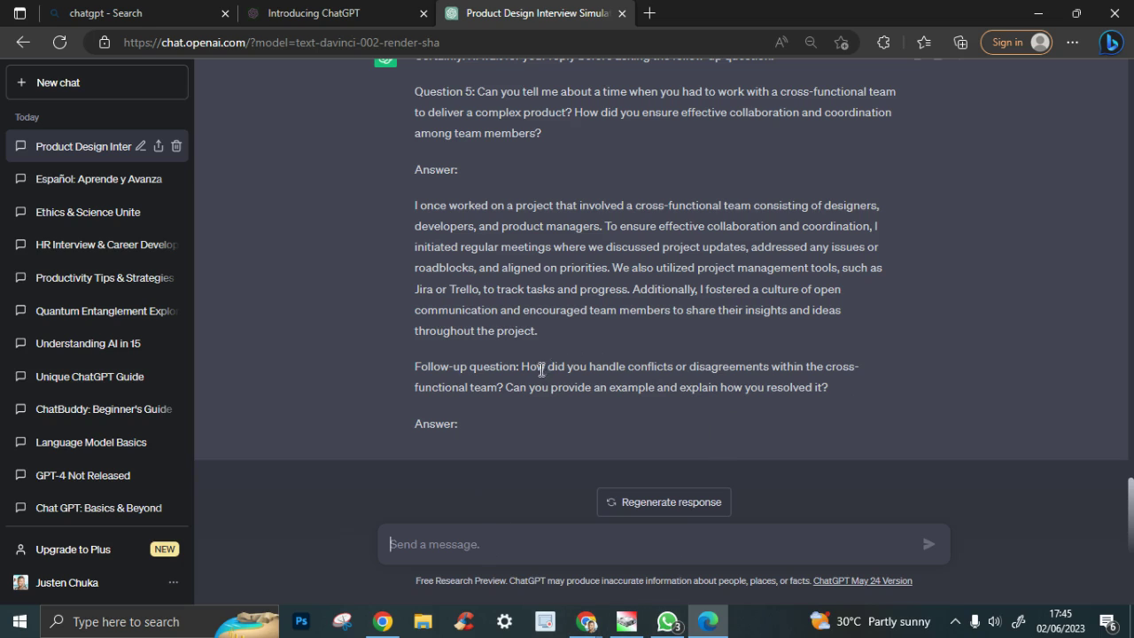
left_click_drag(522, 366, 898, 396)
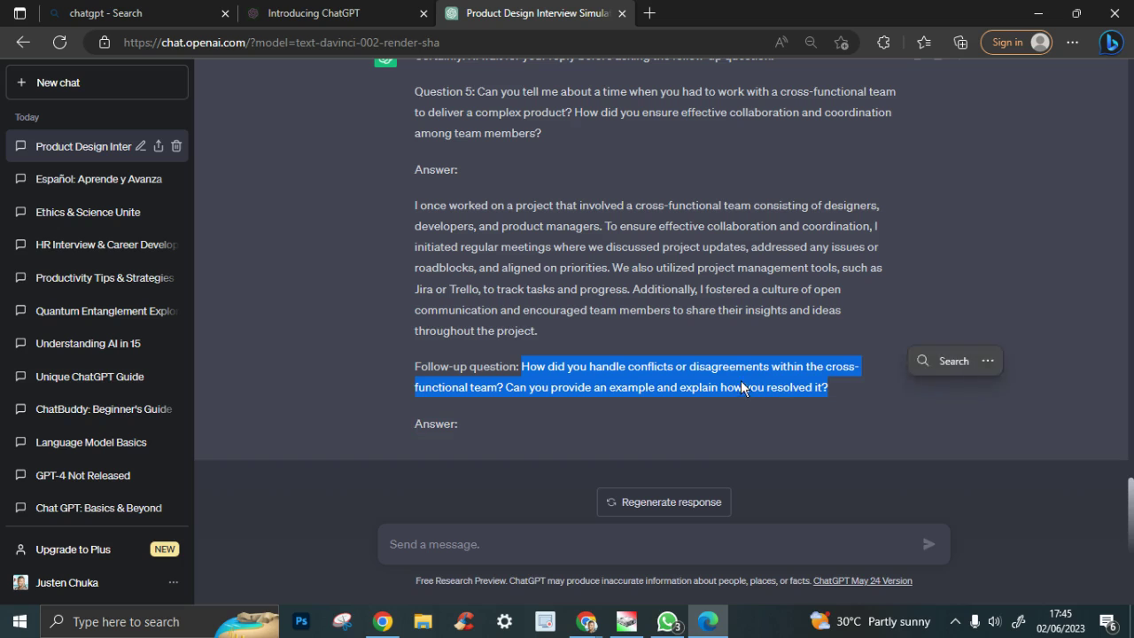
right_click(739, 384)
left_click(794, 124)
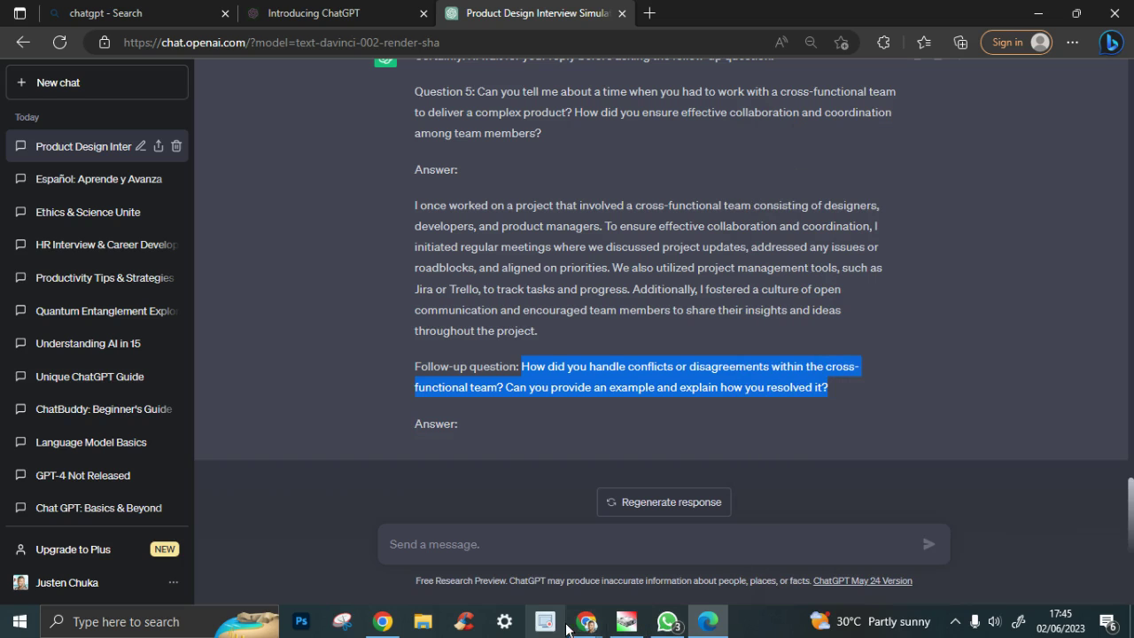
Switch to ChatGPT in Chrome and, in a new chat, send the copied follow-up question with ".. answer" added at the end
left_click(585, 622)
left_click(371, 547)
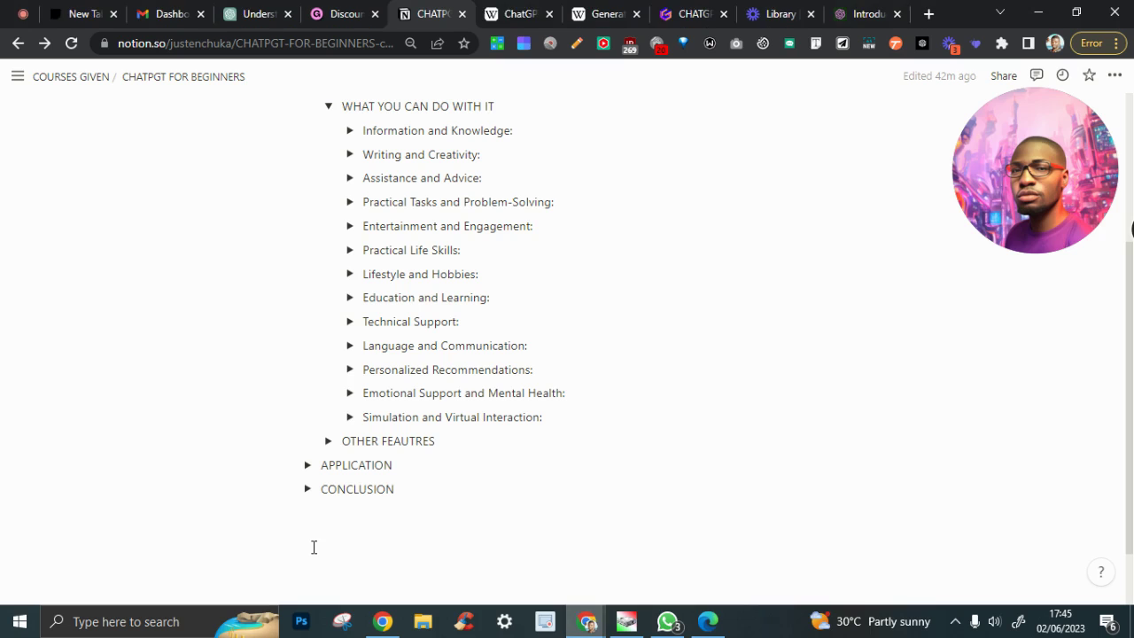
left_click(243, 12)
left_click(68, 81)
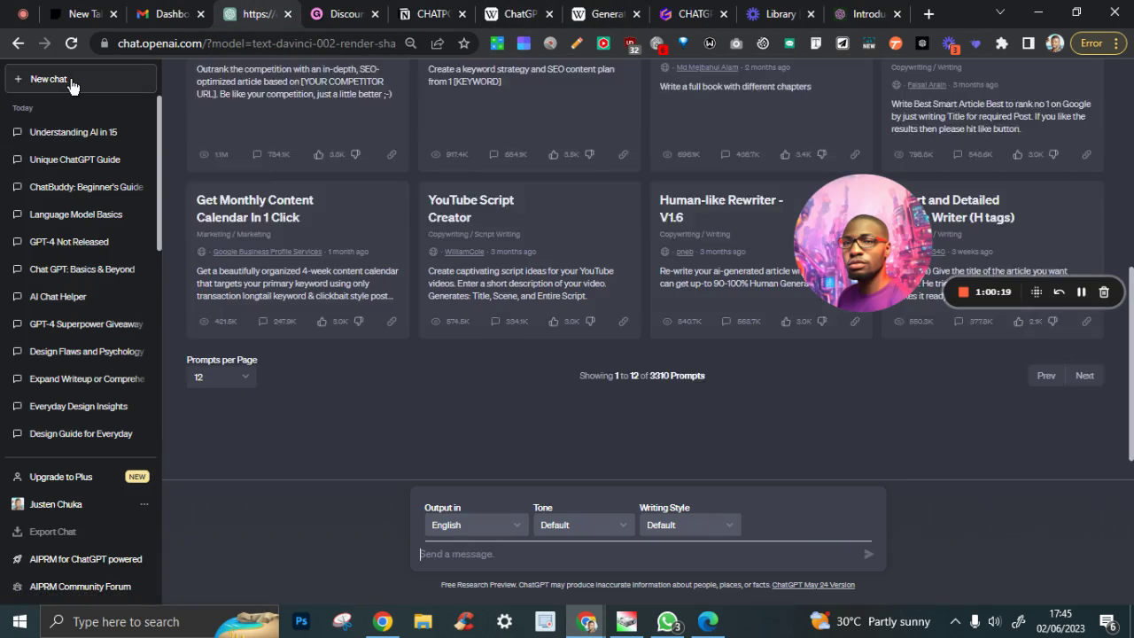
right_click(501, 557)
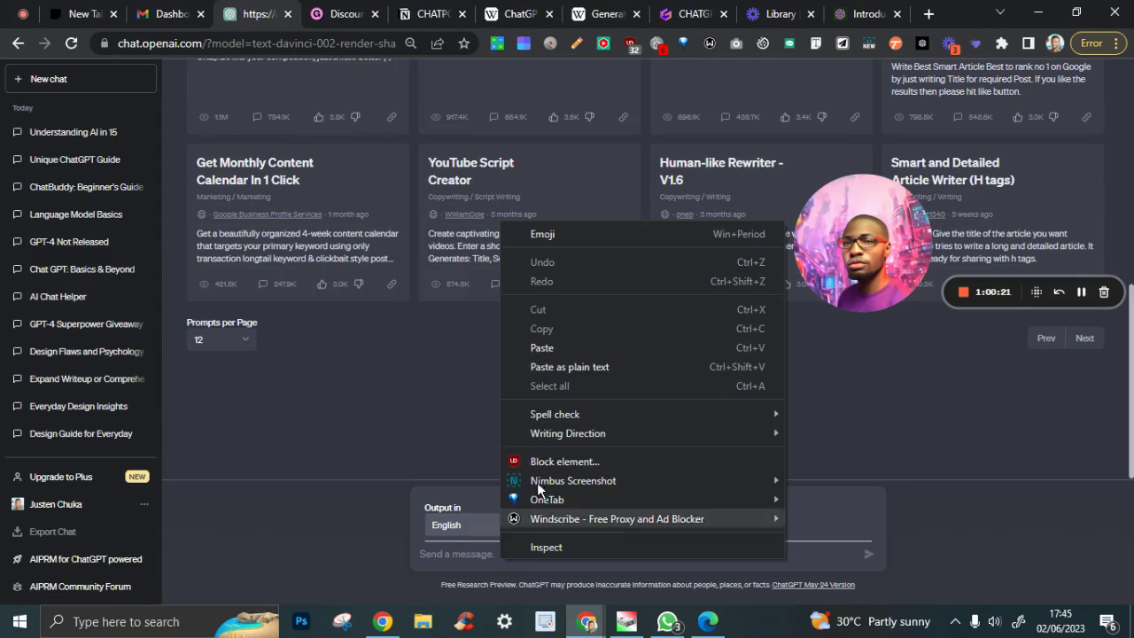
left_click(537, 349)
type("... answer")
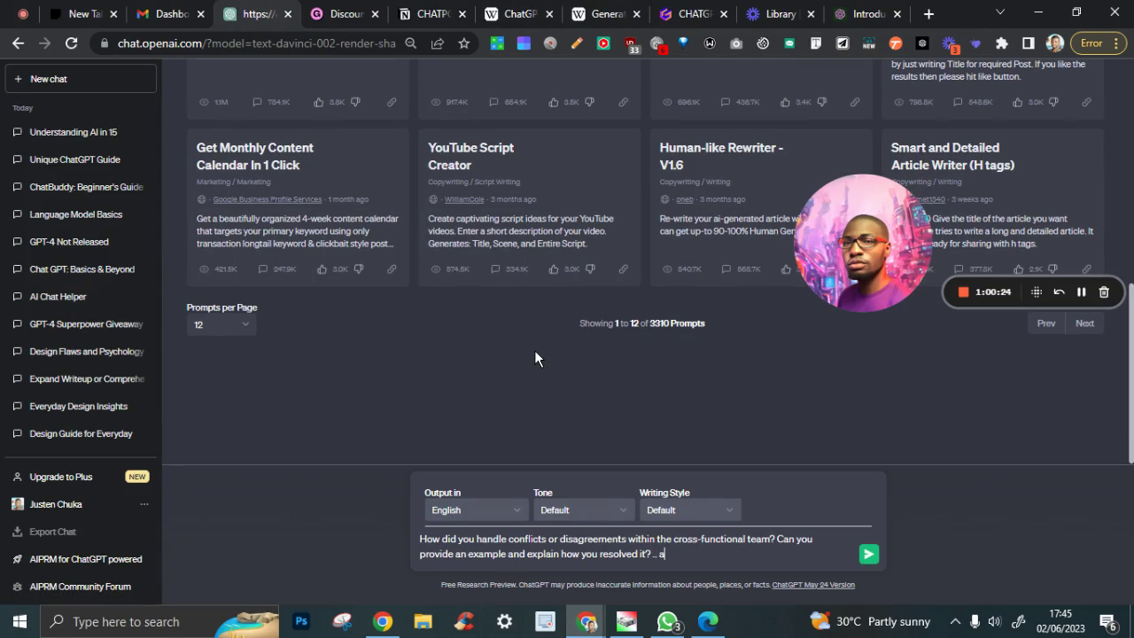
key("Return")
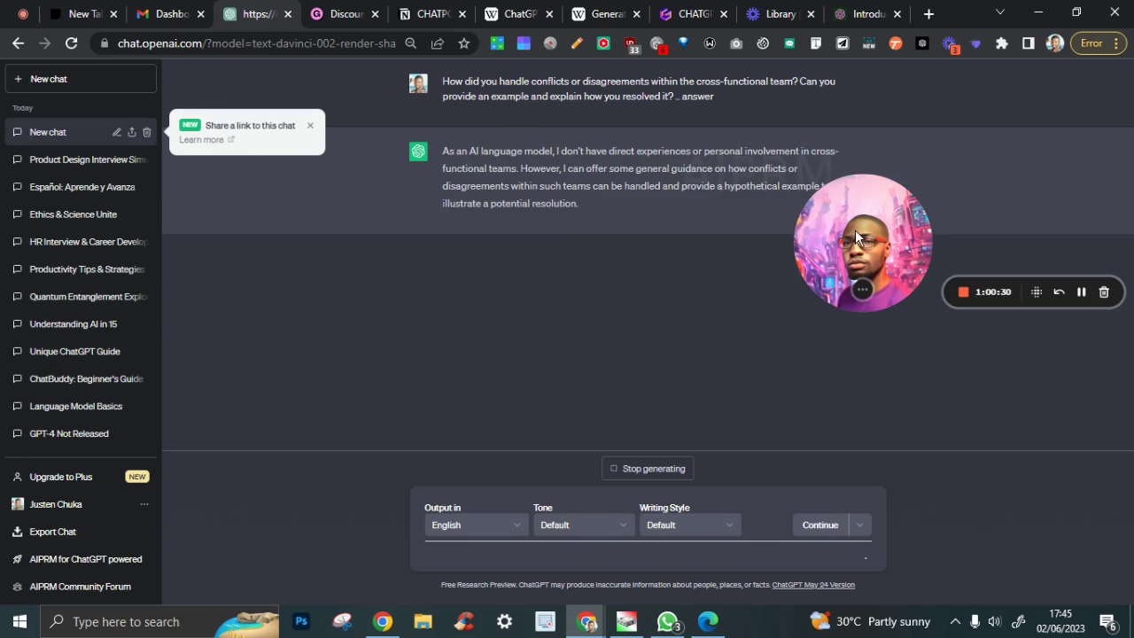
Stop the response generation and copy the whole first suggestion, beginning "Encourage open communication"
left_click_drag(849, 248, 924, 331)
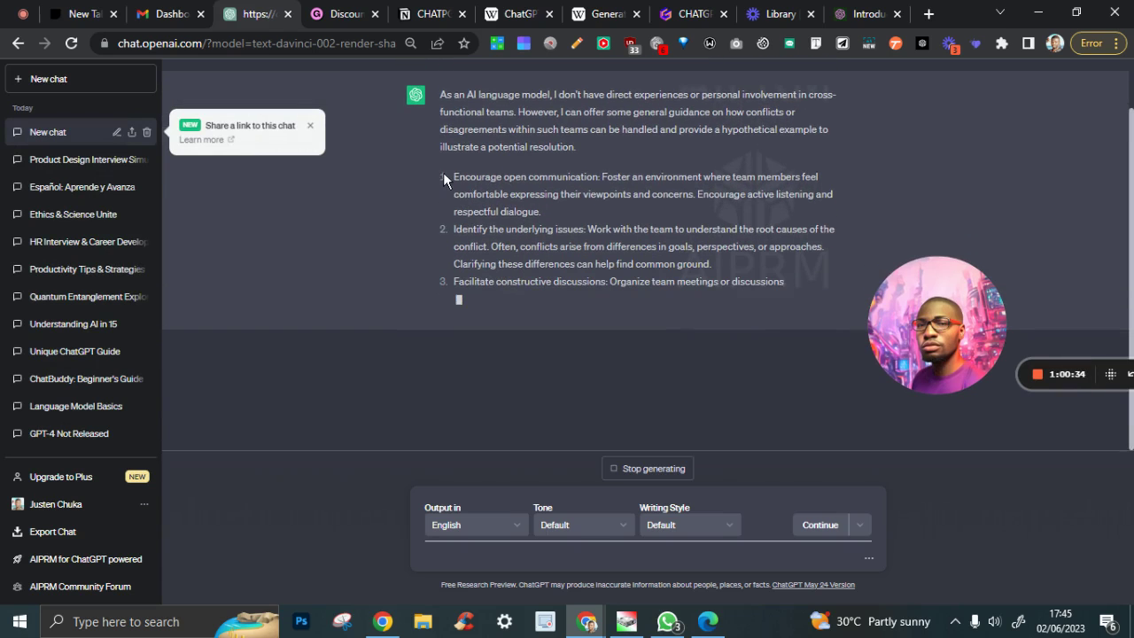
left_click(651, 468)
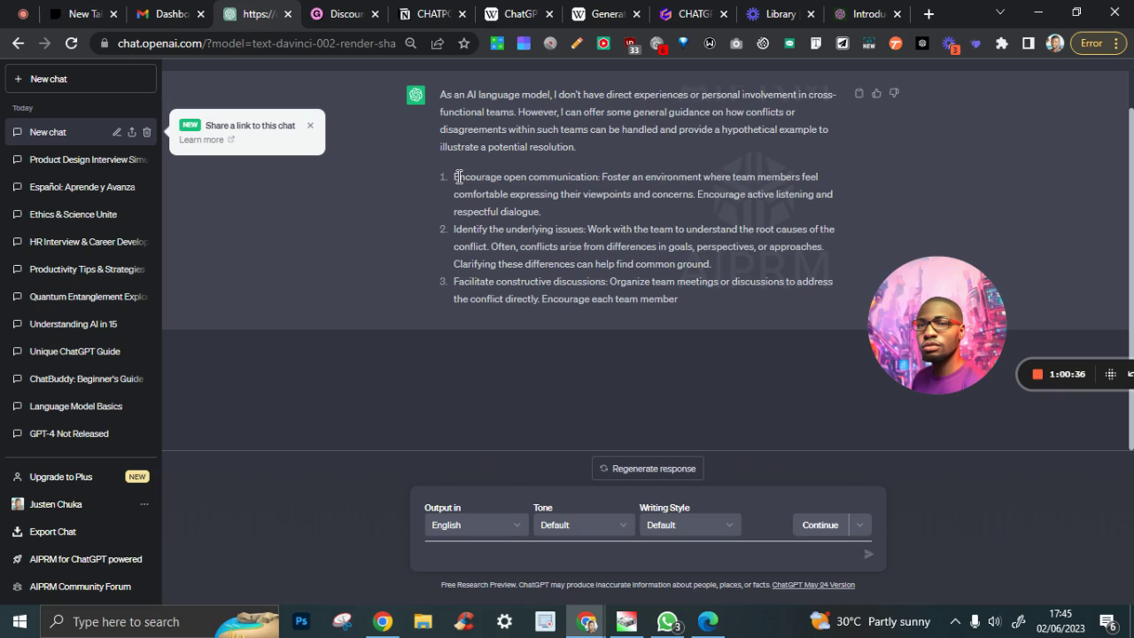
left_click_drag(457, 177, 630, 206)
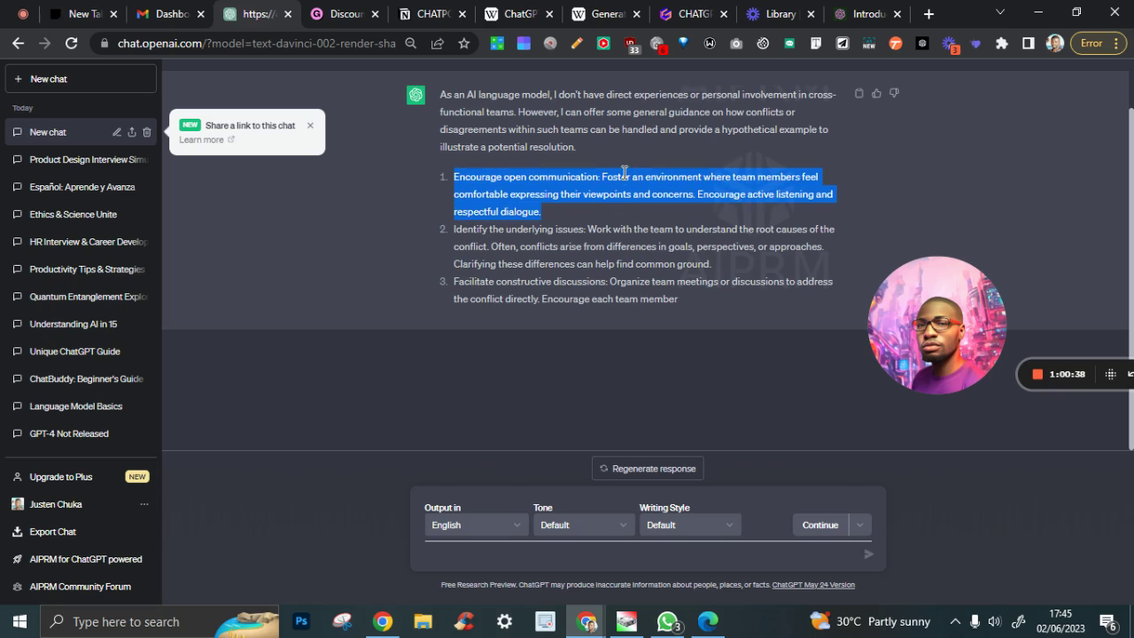
right_click(625, 174)
left_click(665, 185)
Switch back to the interview chat in Edge and paste the copied suggestion into the message
left_click(707, 626)
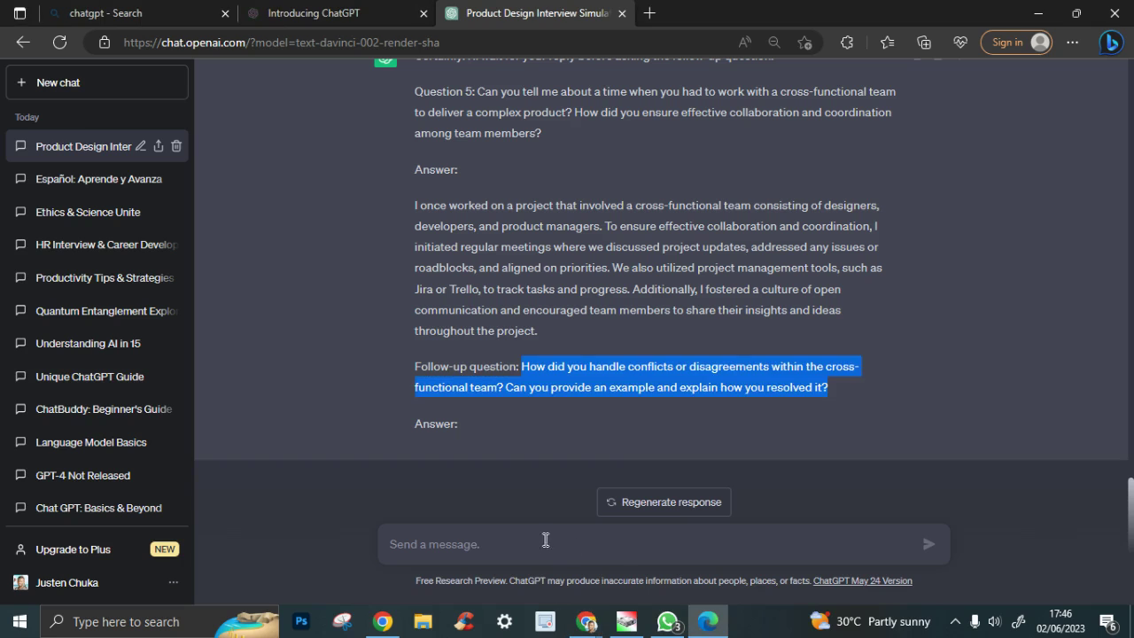
left_click(543, 544)
right_click(544, 547)
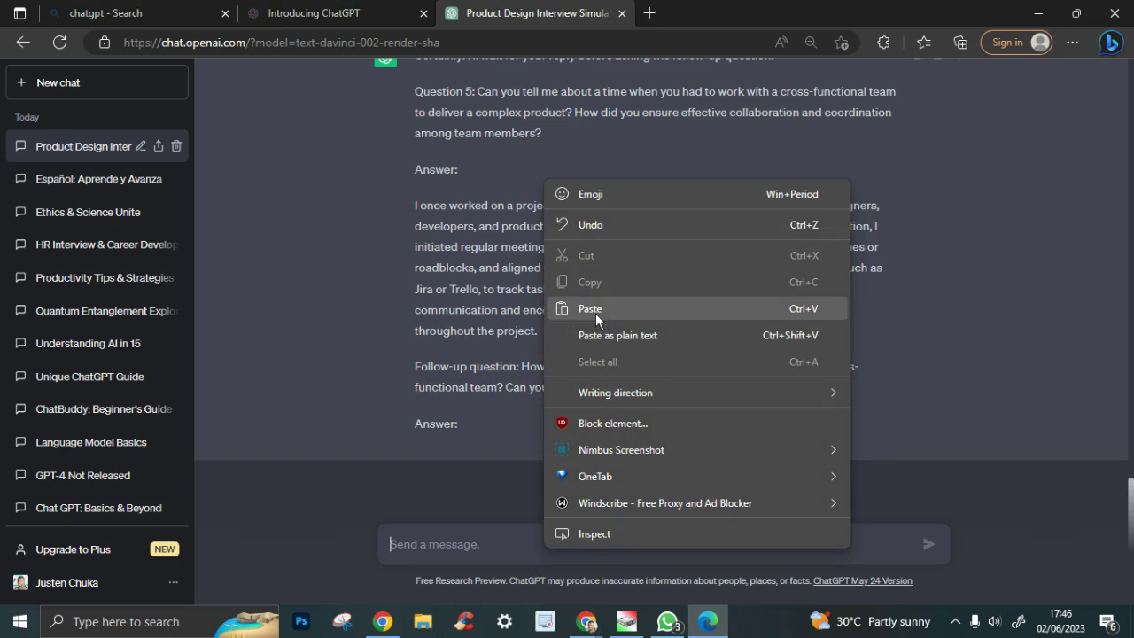
left_click(592, 309)
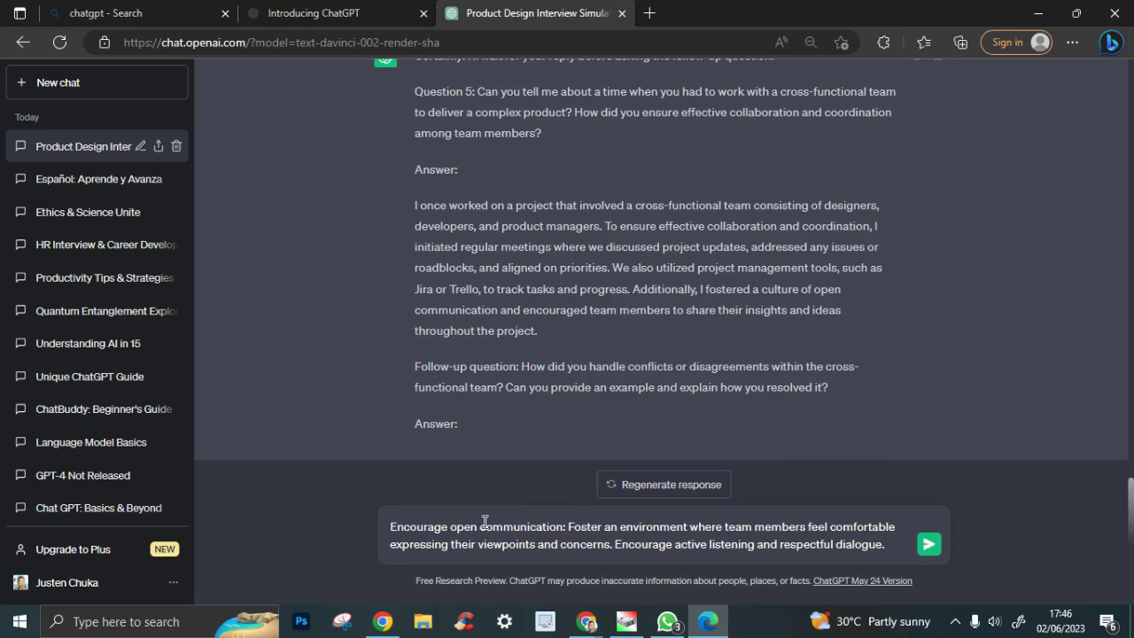
Replace the pasted answer's opening words "Encourage open" with "i encouraged" and send the message
left_click_drag(479, 529, 330, 529)
type("i encourag")
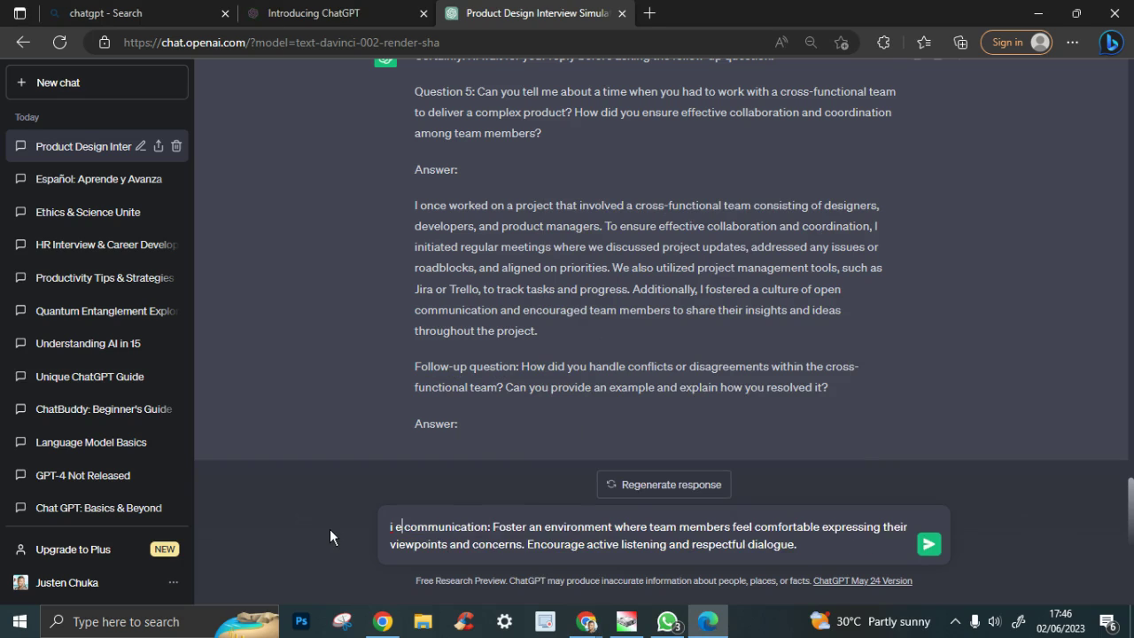
type("ed")
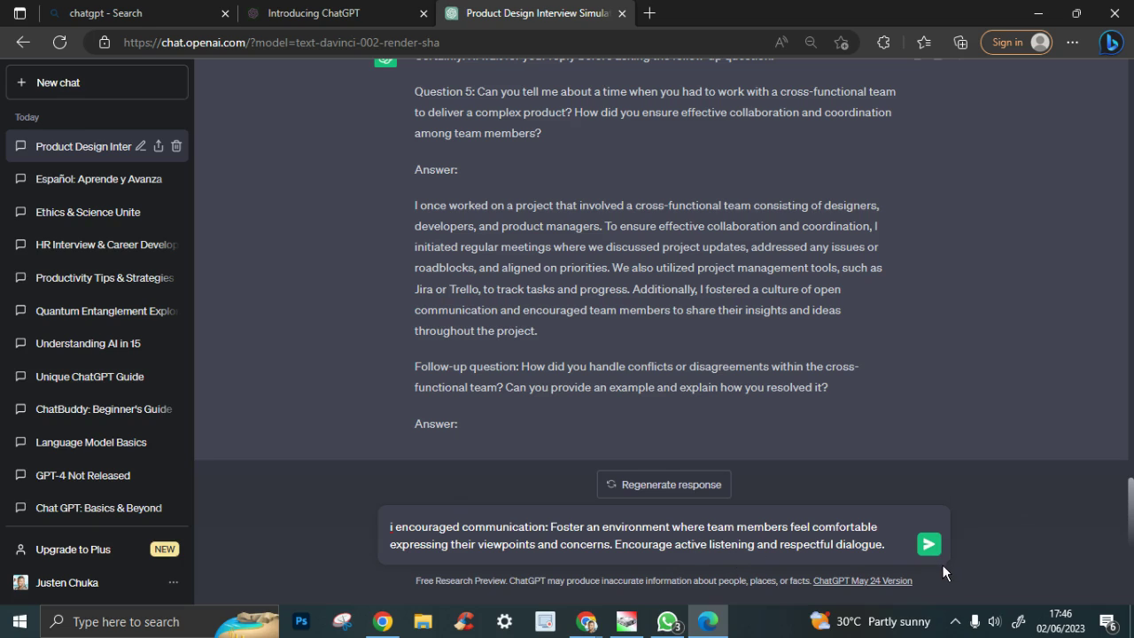
left_click(929, 544)
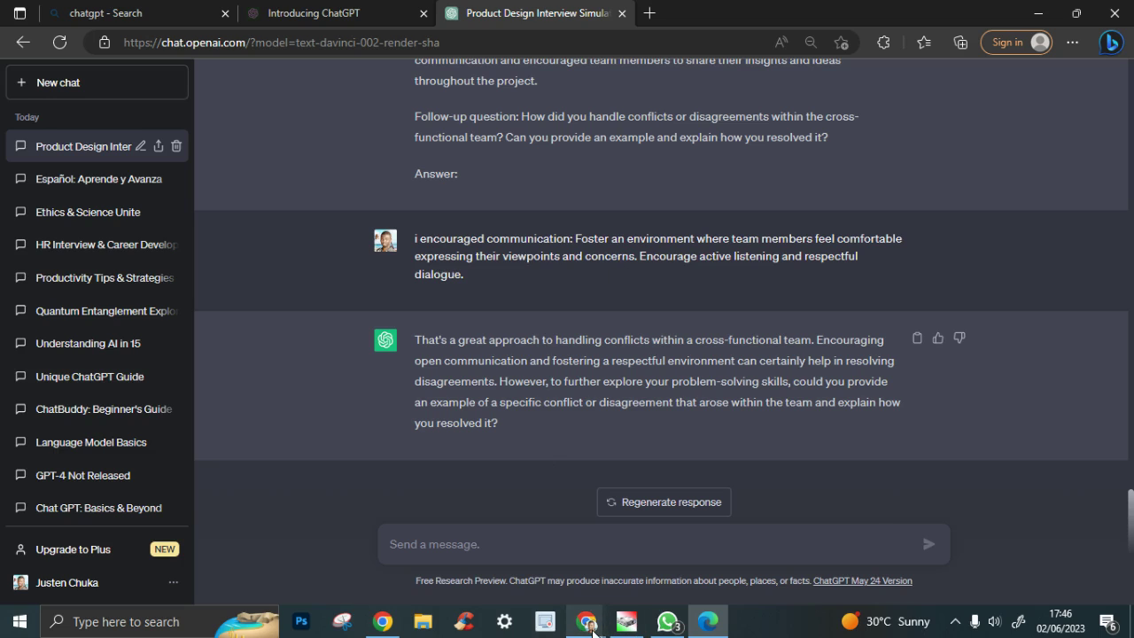
Switch to the Notion course outline in Chrome and collapse the "WHAT YOU CAN DO WITH IT" section
left_click(589, 625)
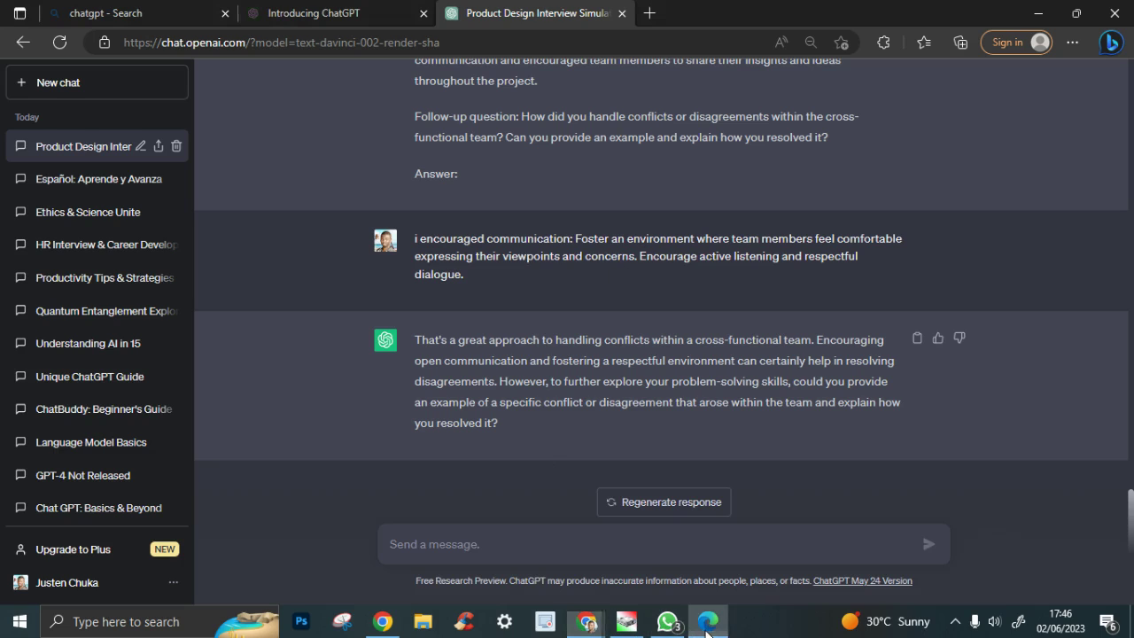
mouse_move(588, 625)
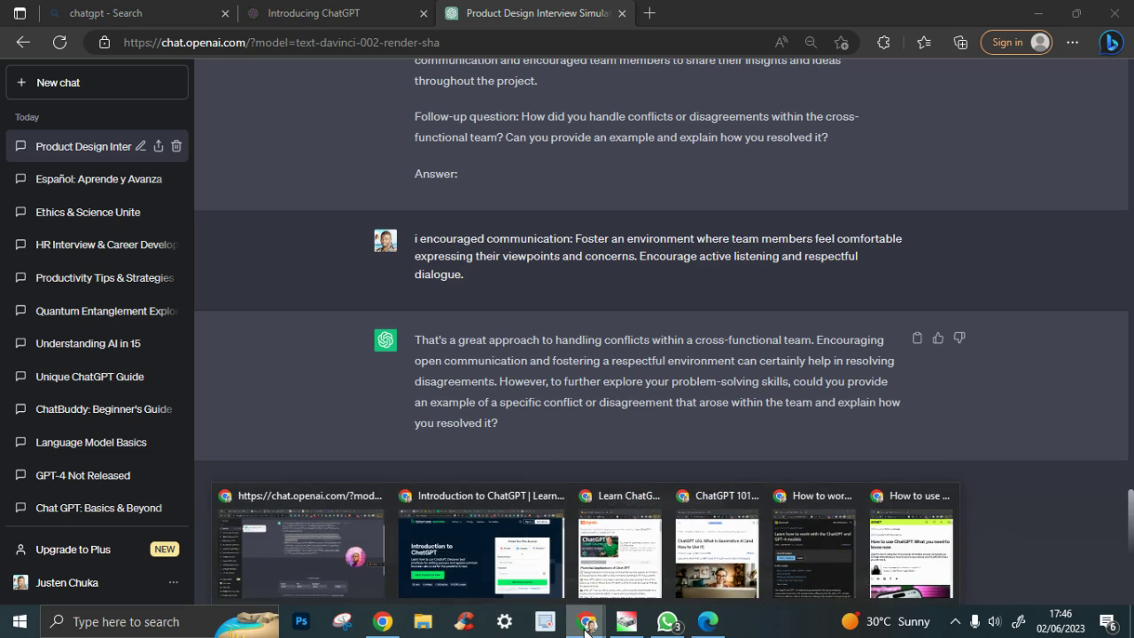
left_click(296, 548)
left_click(422, 14)
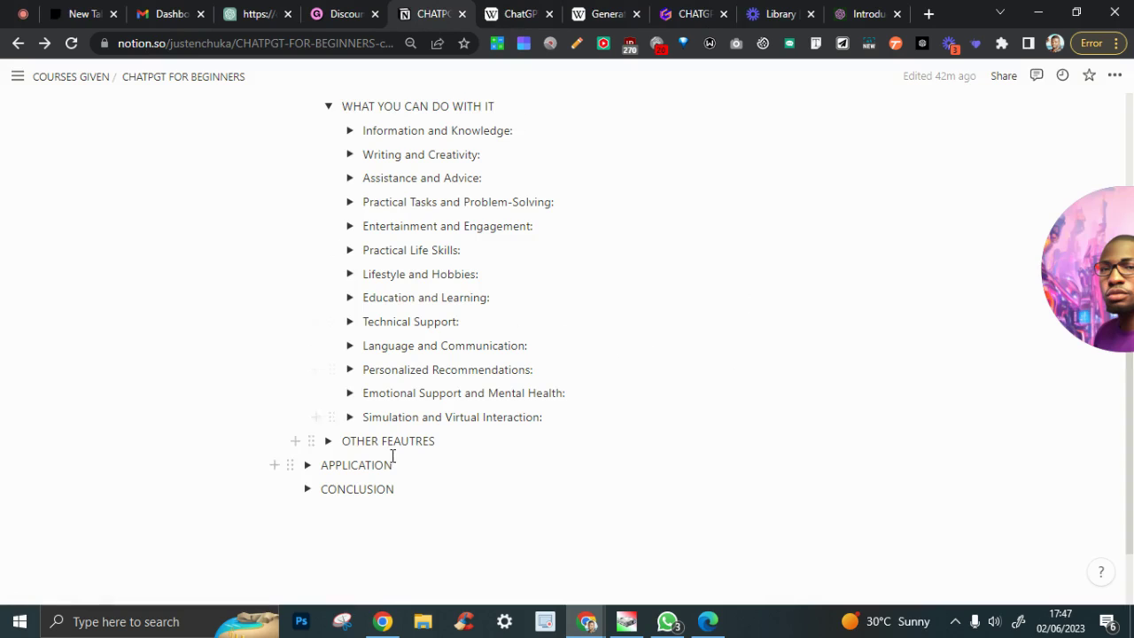
left_click(329, 107)
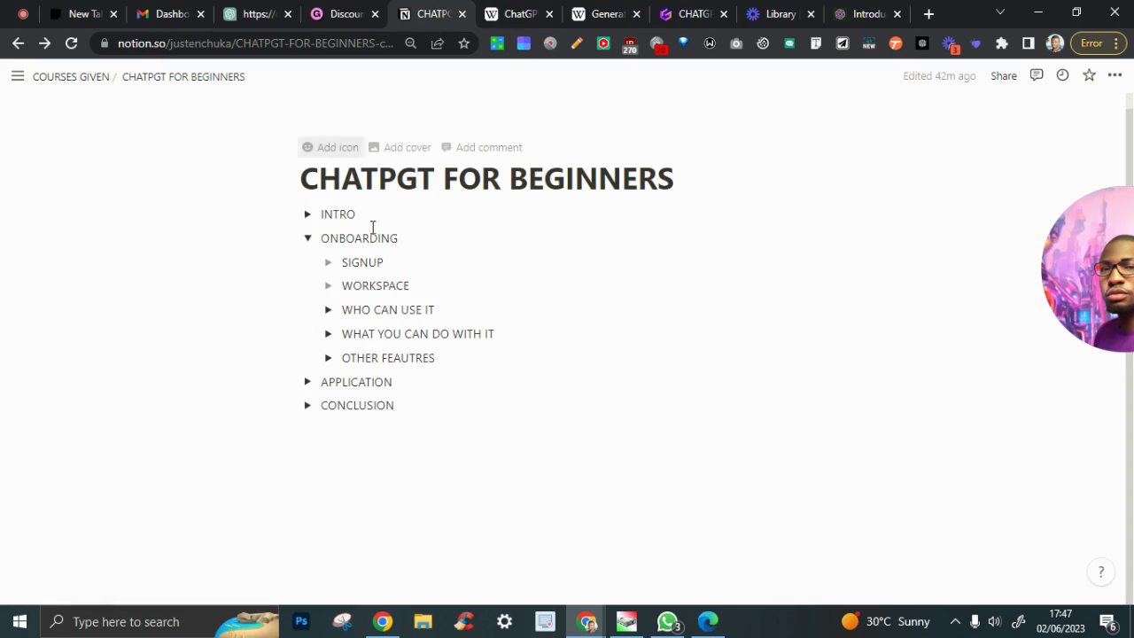
Expand the "OTHER FEAUTRES" section and view the contents of its PRICING and PLUGINS items
left_click(330, 358)
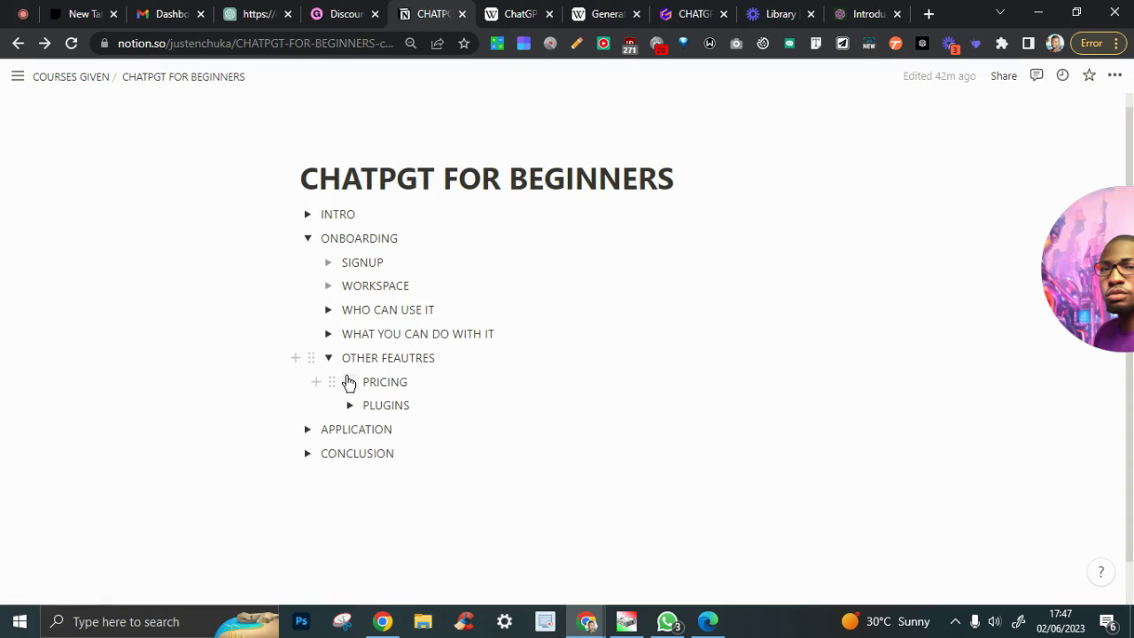
left_click(349, 382)
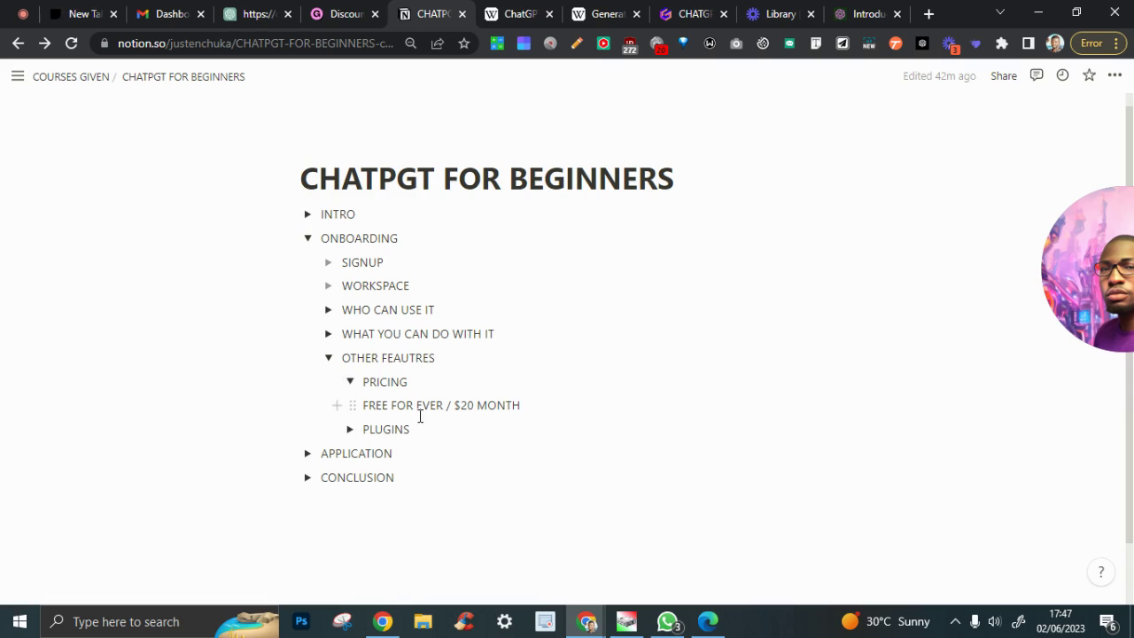
left_click(351, 382)
left_click(352, 406)
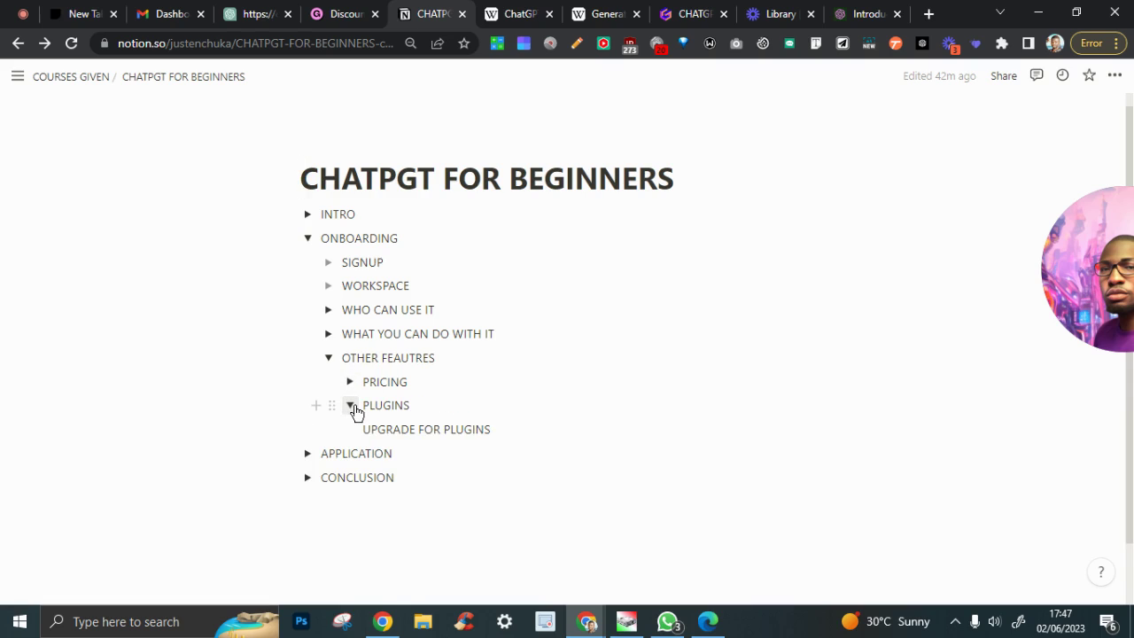
Collapse the PLUGINS item and expand the APPLICATION section, checking its STARTING UP item
left_click(351, 406)
left_click(308, 430)
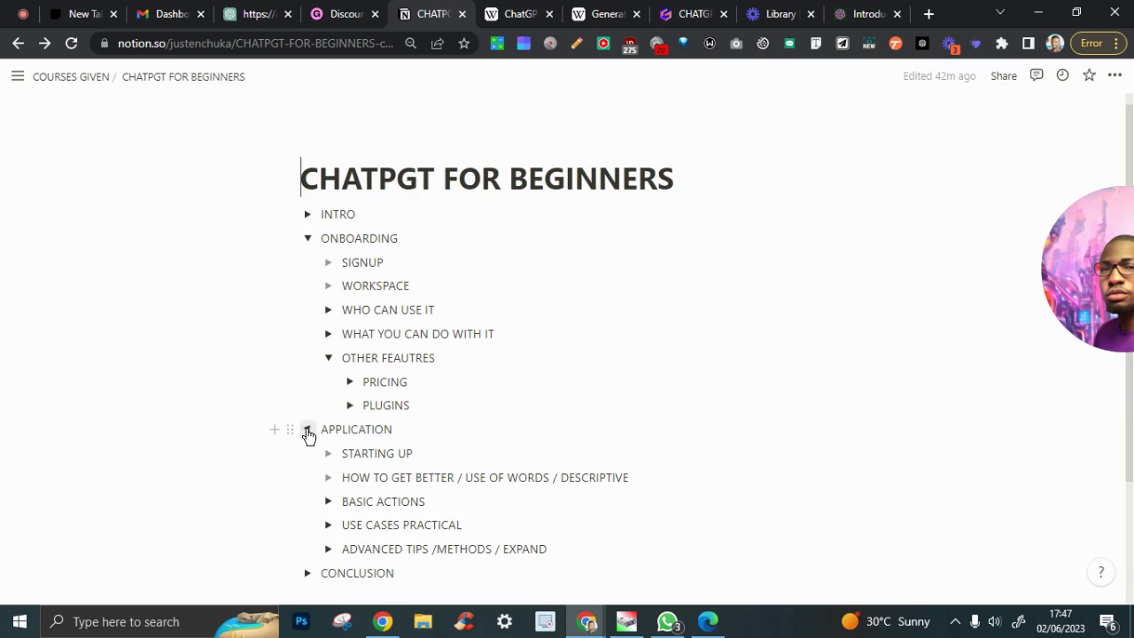
scroll(612, 439, "down", 2)
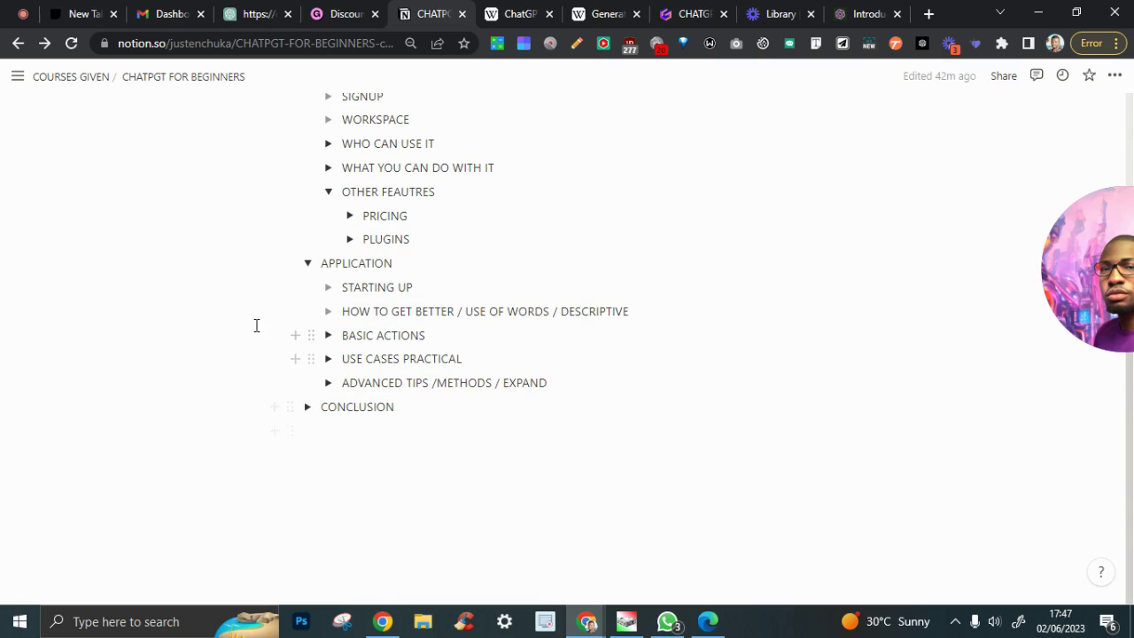
left_click(328, 289)
left_click(328, 289)
Expand BASIC ACTIONS to go through its items, highlight PREPPING, and collapse the list again
left_click(328, 336)
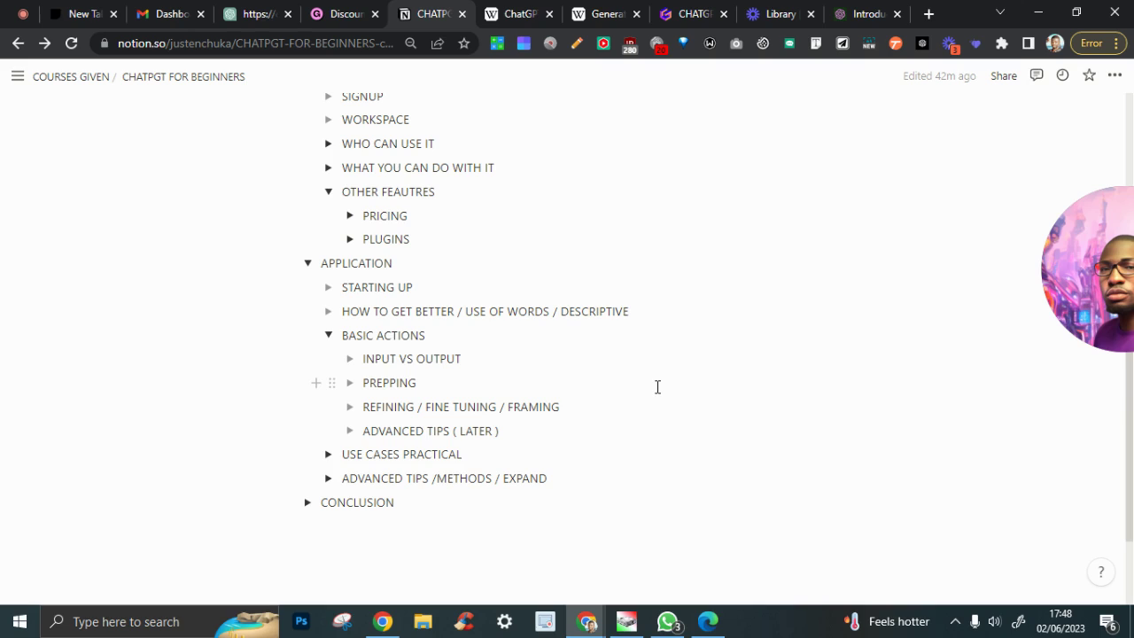
left_click(419, 383)
left_click(372, 385, "shift")
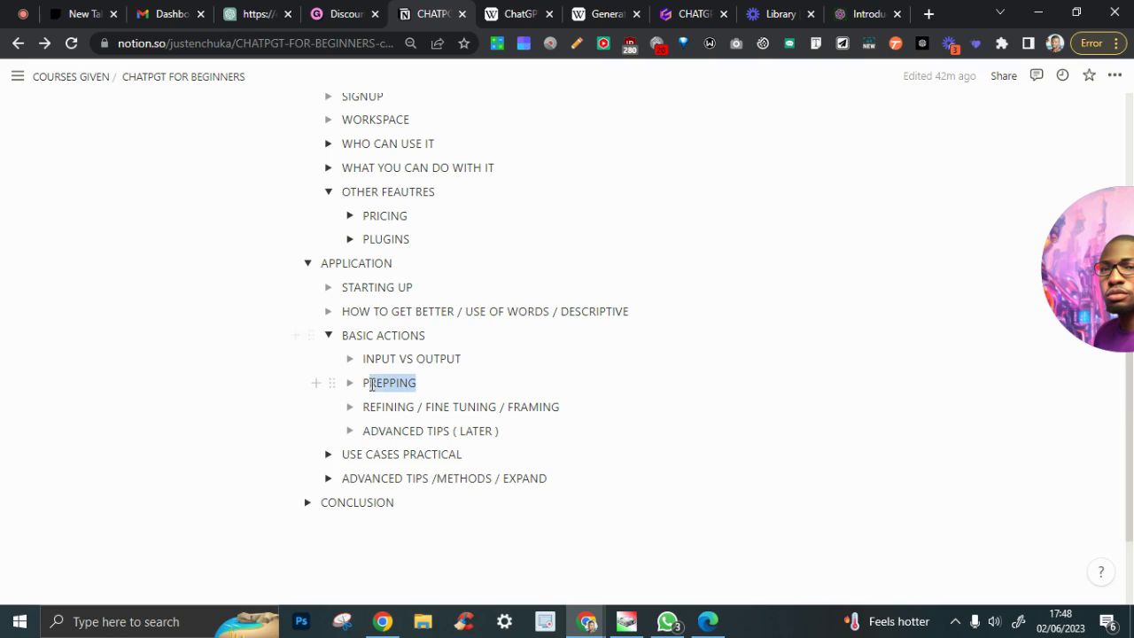
left_click_drag(372, 384, 363, 385)
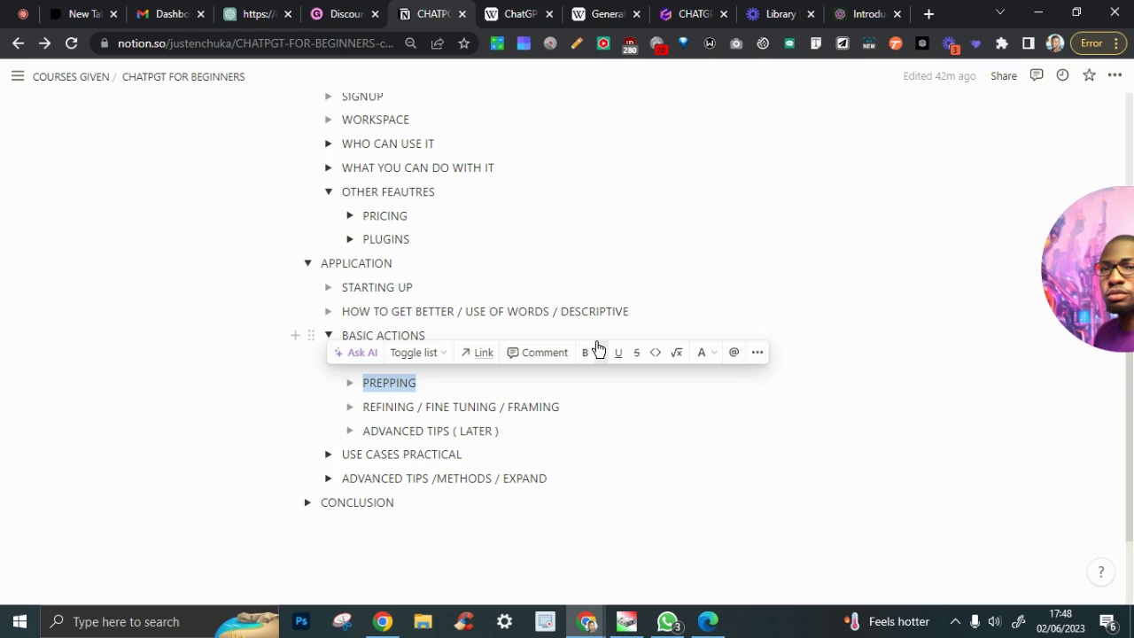
left_click(886, 246)
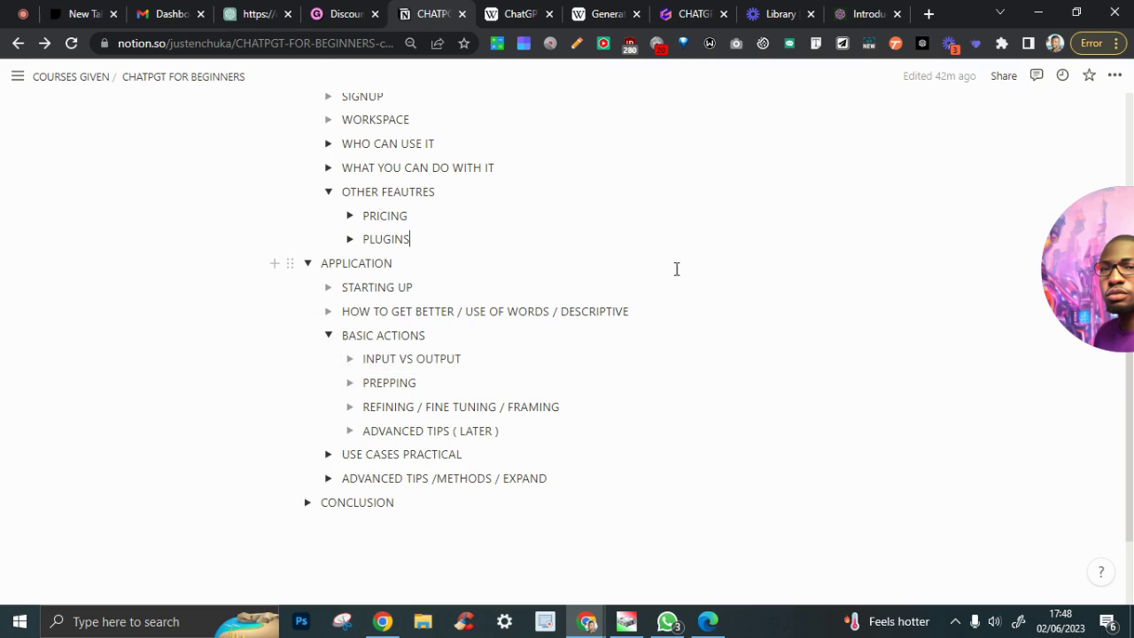
left_click(636, 316)
left_click(330, 338)
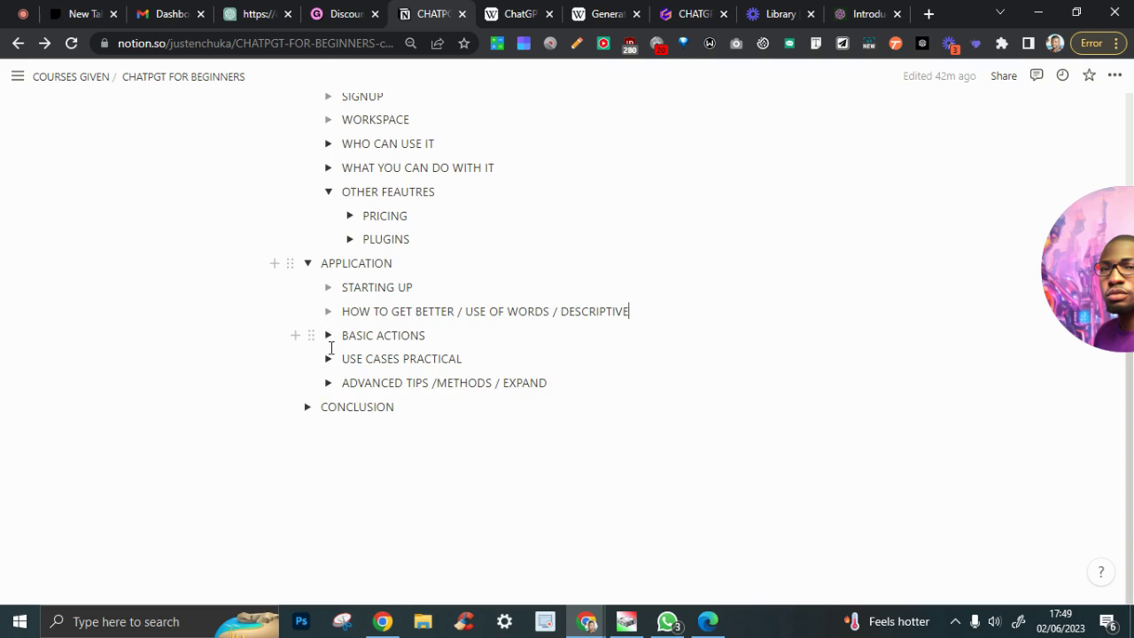
Expand USE CASES PRACTICAL and its MY FAV USECASES list to show the individual use cases
left_click(329, 359)
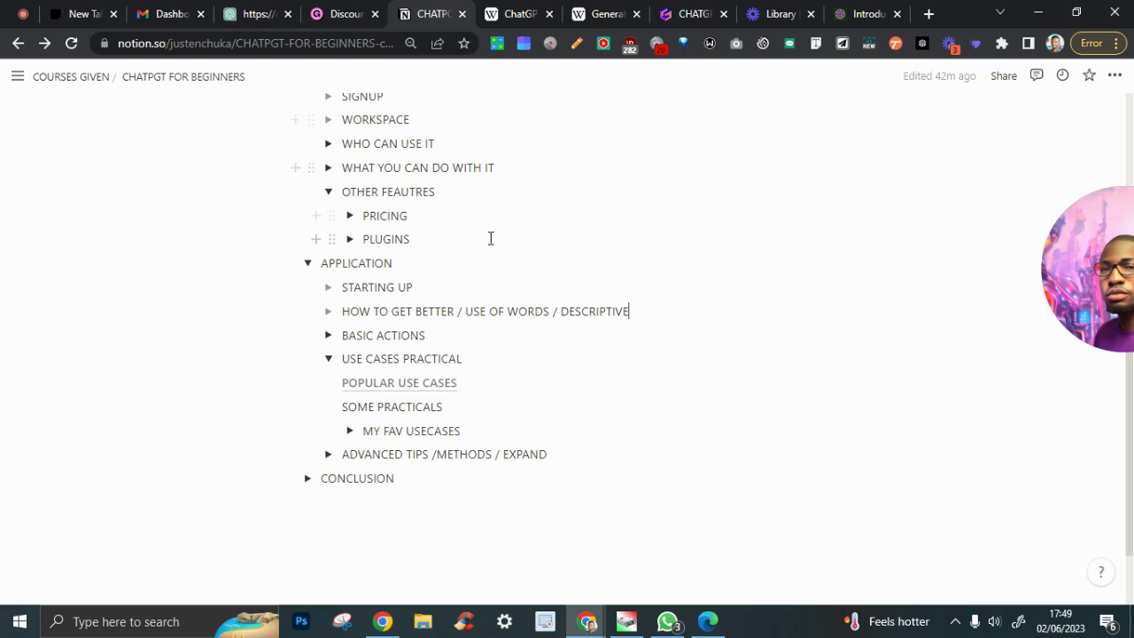
left_click(350, 435)
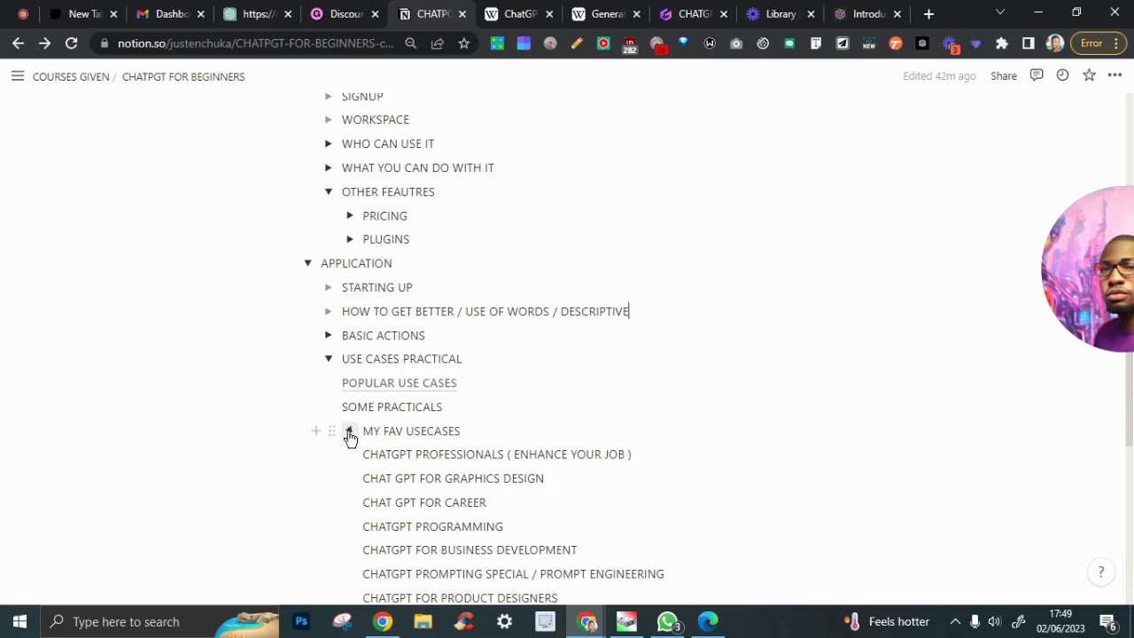
scroll(461, 456, "down", 2)
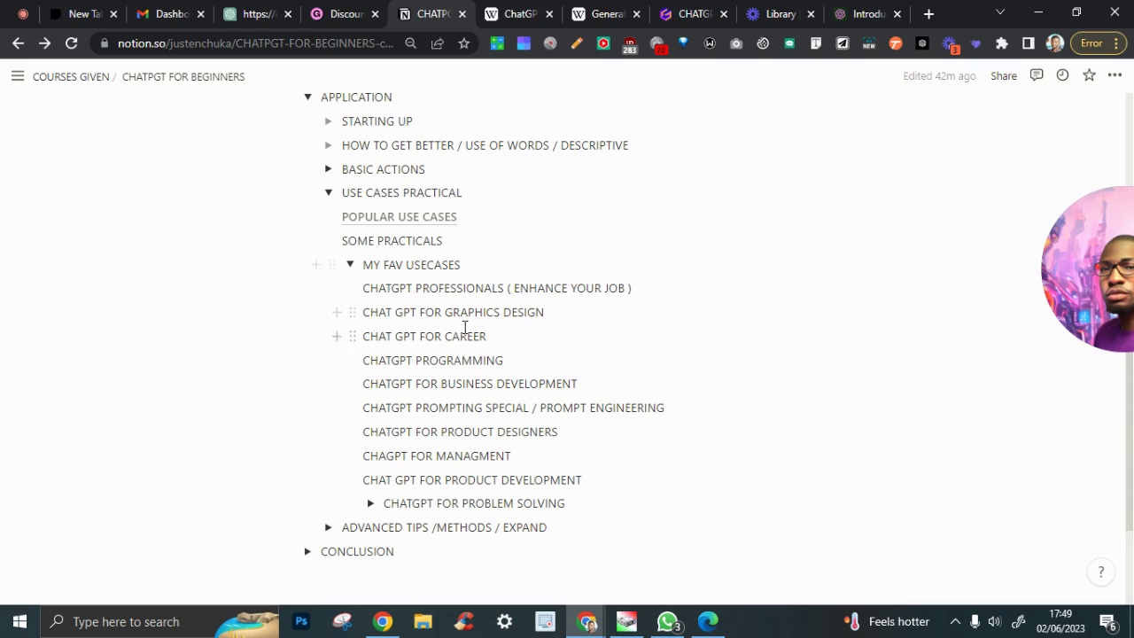
Point out the graphics design, career, programming and business development use cases by highlighting their names in the list
left_click_drag(445, 312, 585, 312)
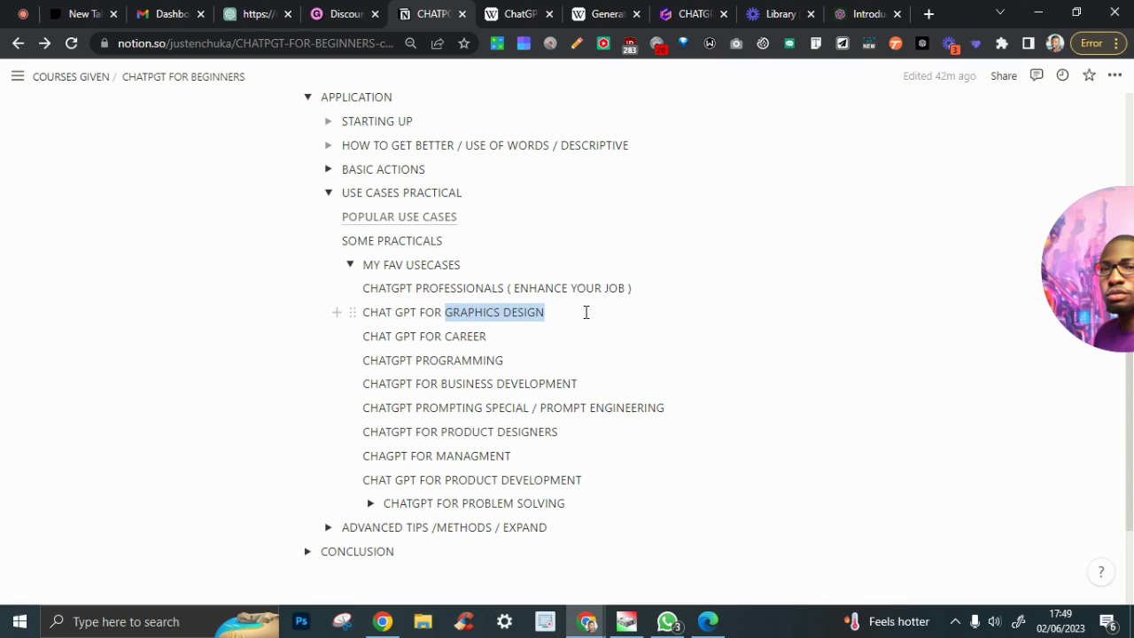
left_click(459, 312)
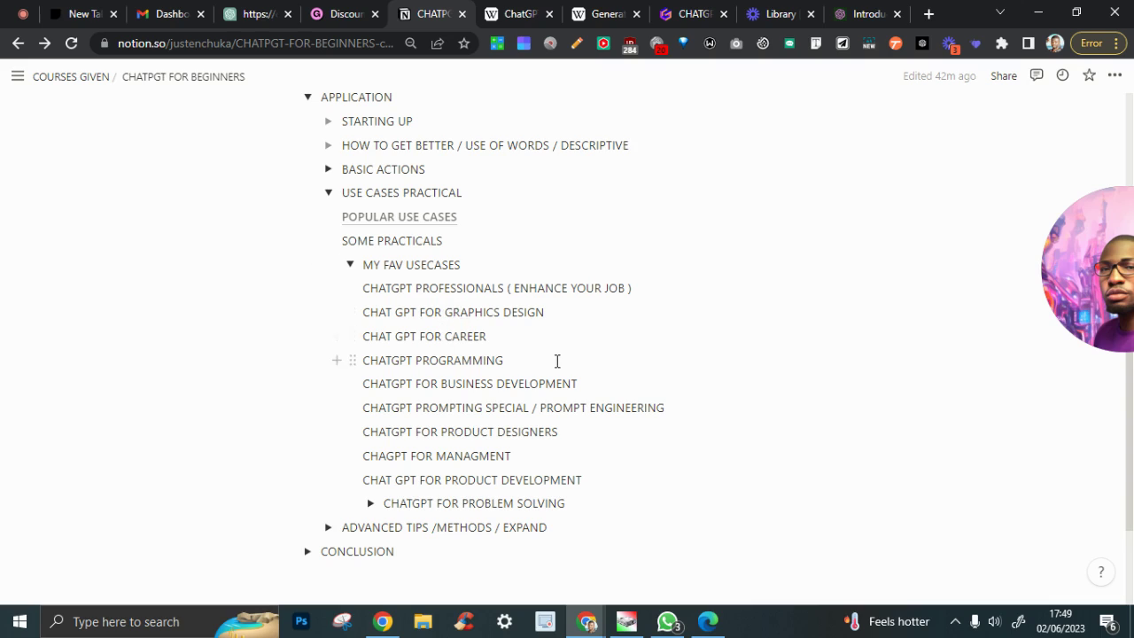
left_click_drag(445, 336, 505, 335)
left_click(443, 359)
left_click_drag(416, 359, 542, 360)
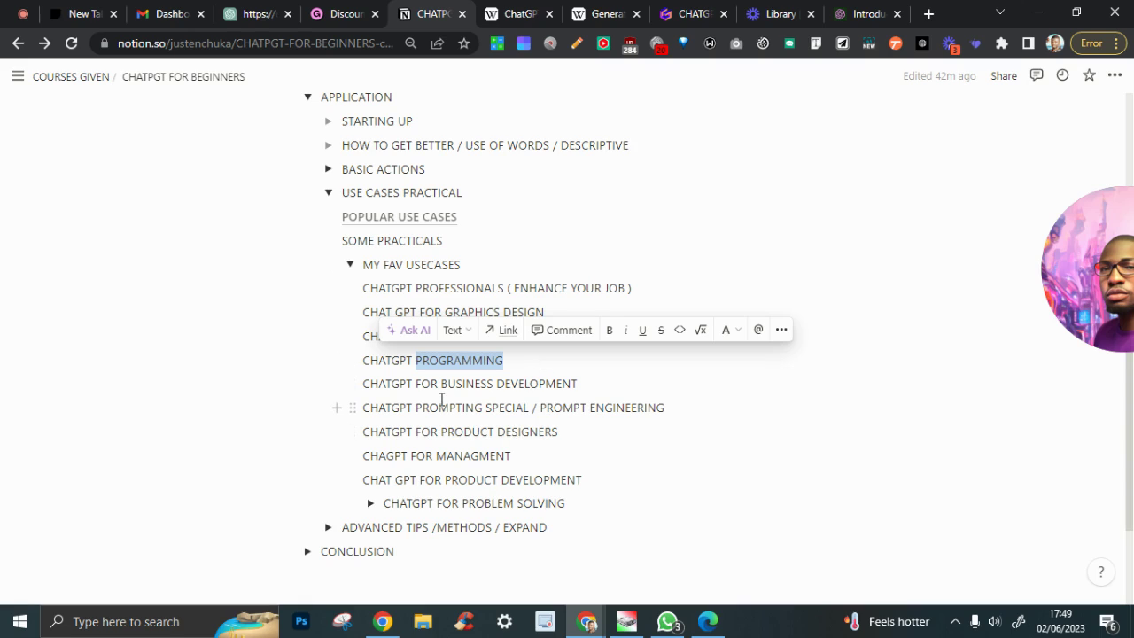
left_click(481, 376)
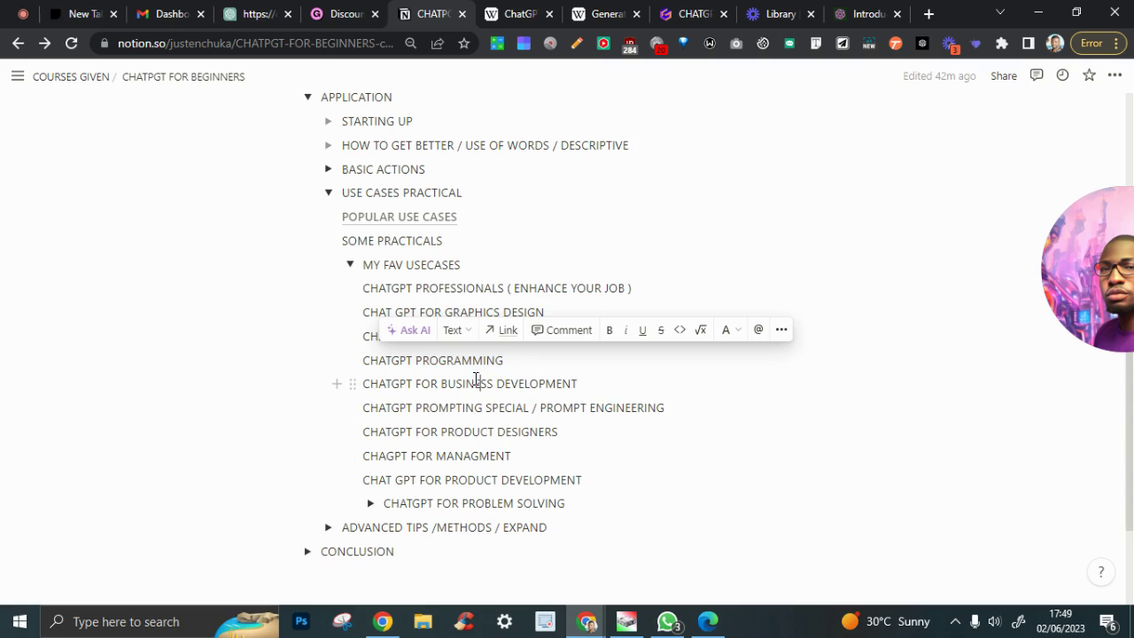
left_click_drag(438, 382, 578, 383)
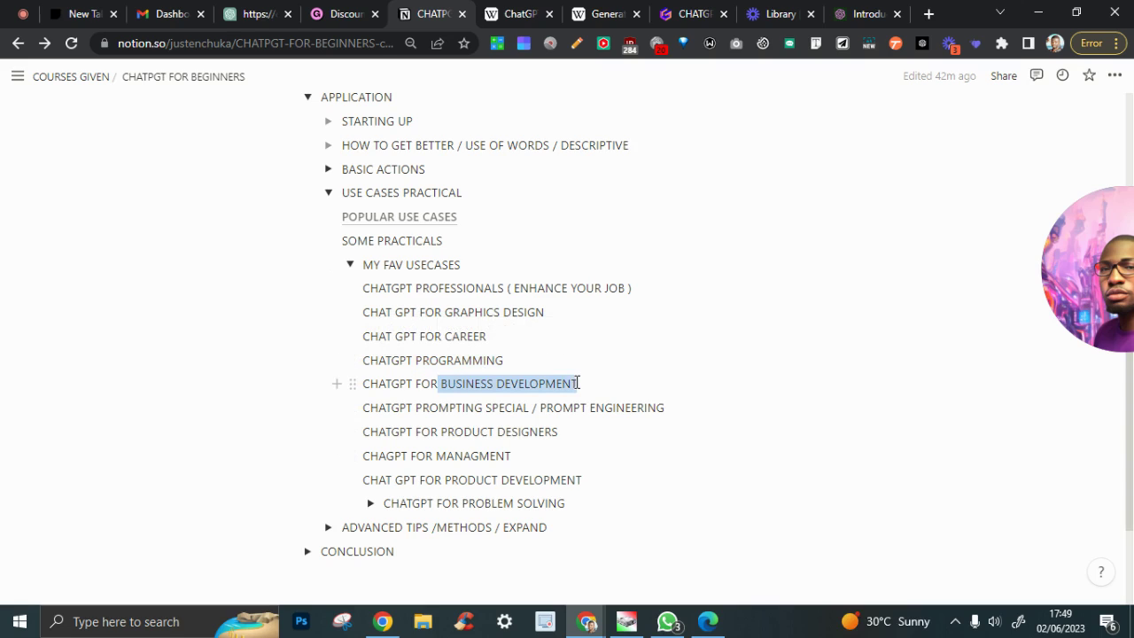
left_click(465, 383)
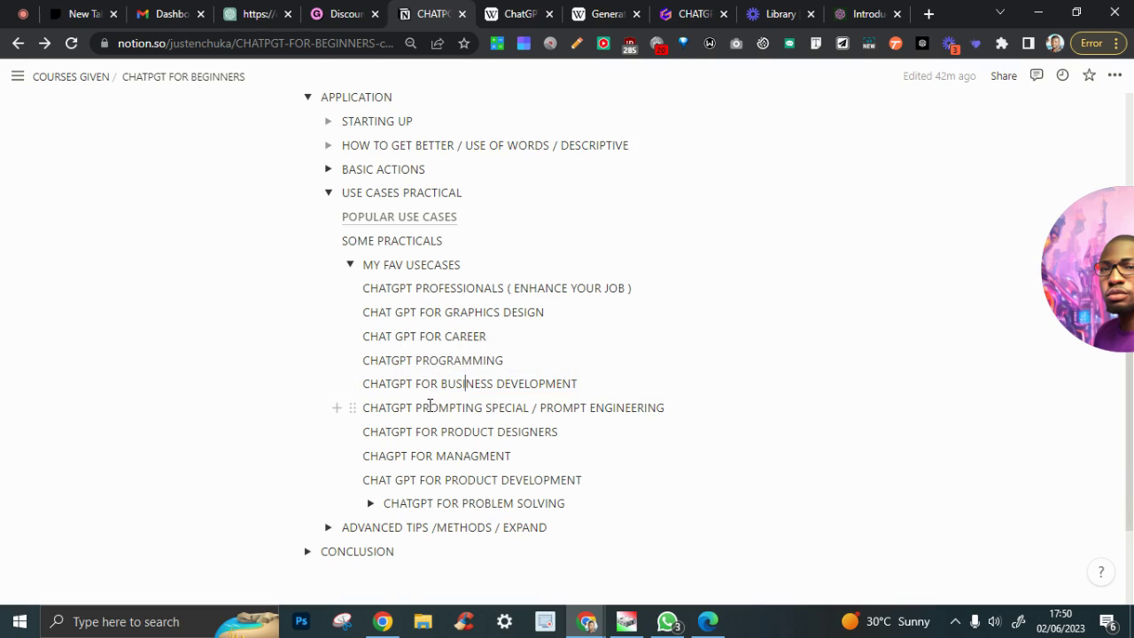
Point out the prompt engineering and product designers use cases by highlighting their text in the list
left_click_drag(545, 407, 671, 405)
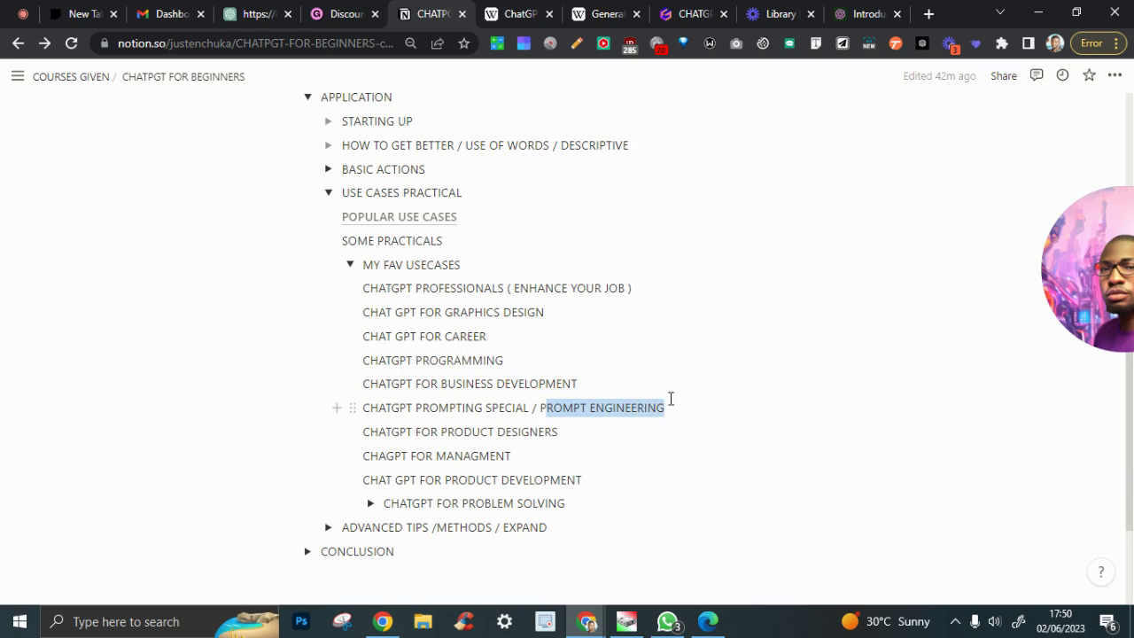
left_click(506, 407)
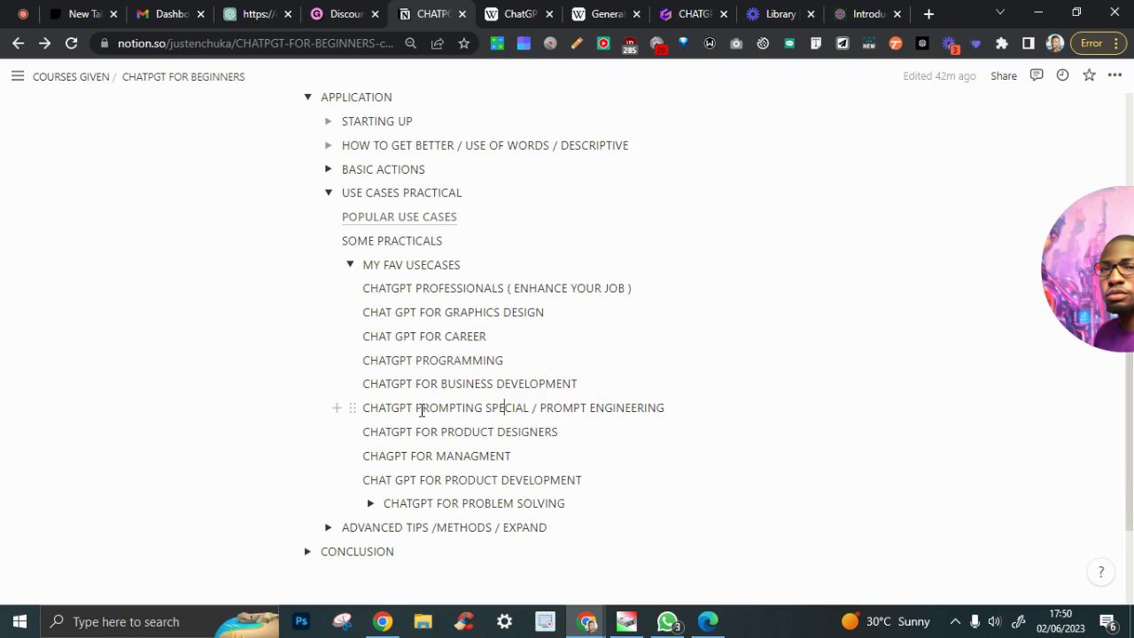
left_click_drag(414, 407, 549, 403)
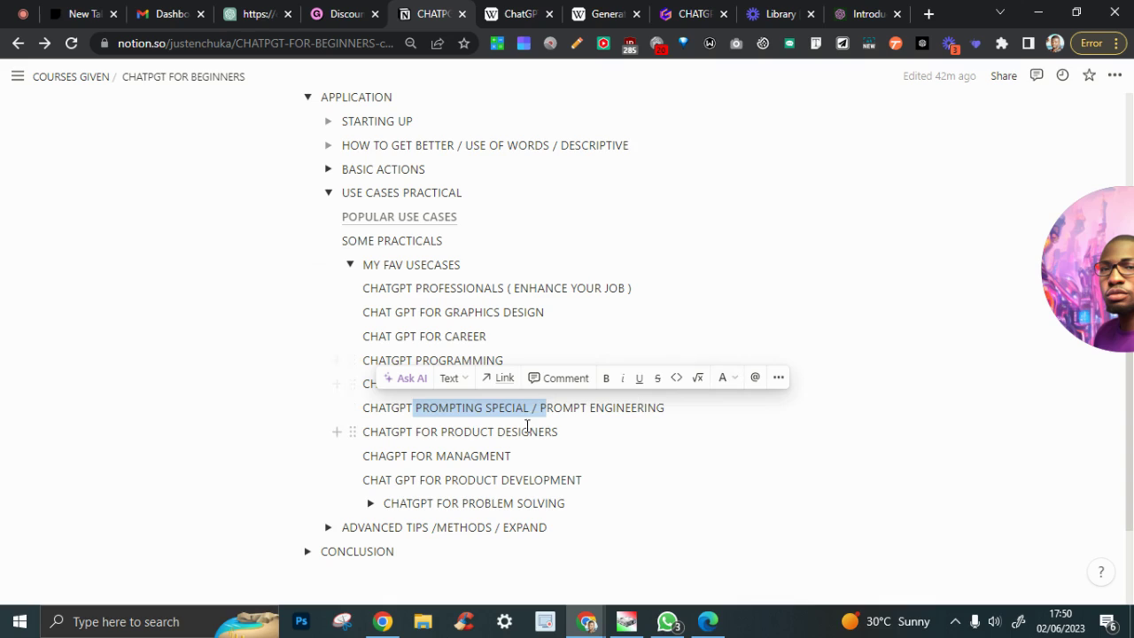
left_click(495, 431)
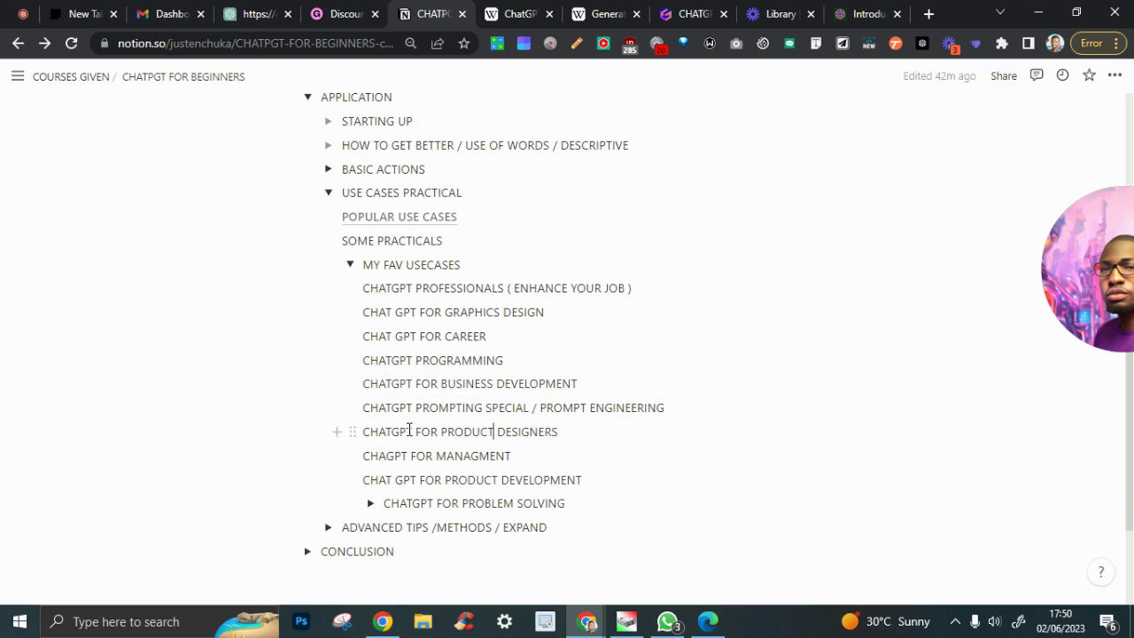
left_click_drag(441, 431, 591, 429)
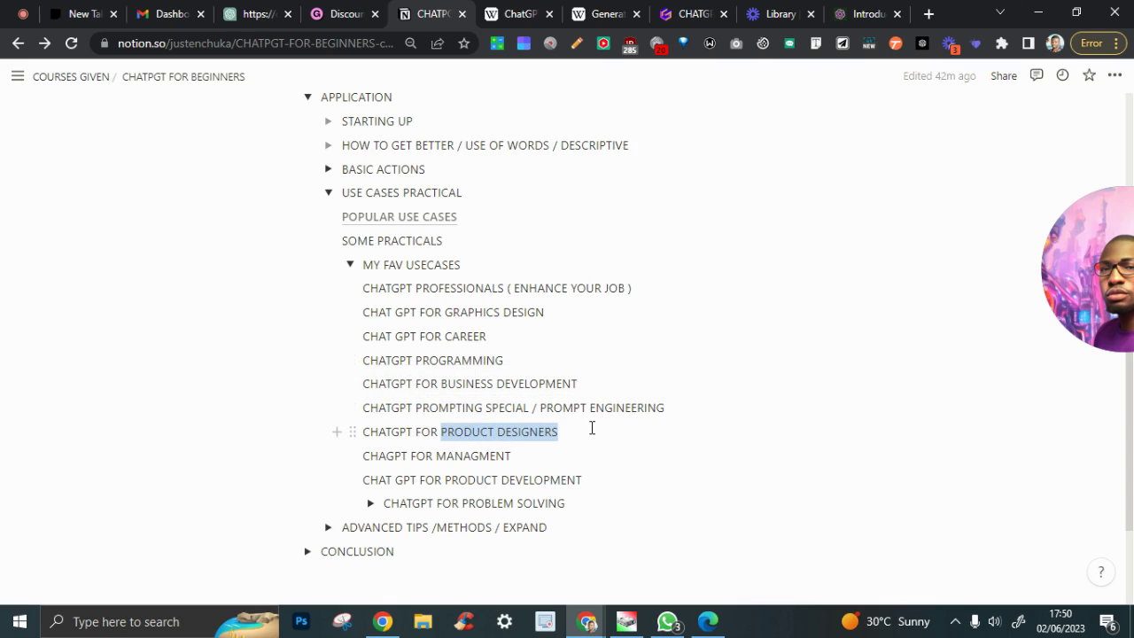
left_click(470, 432)
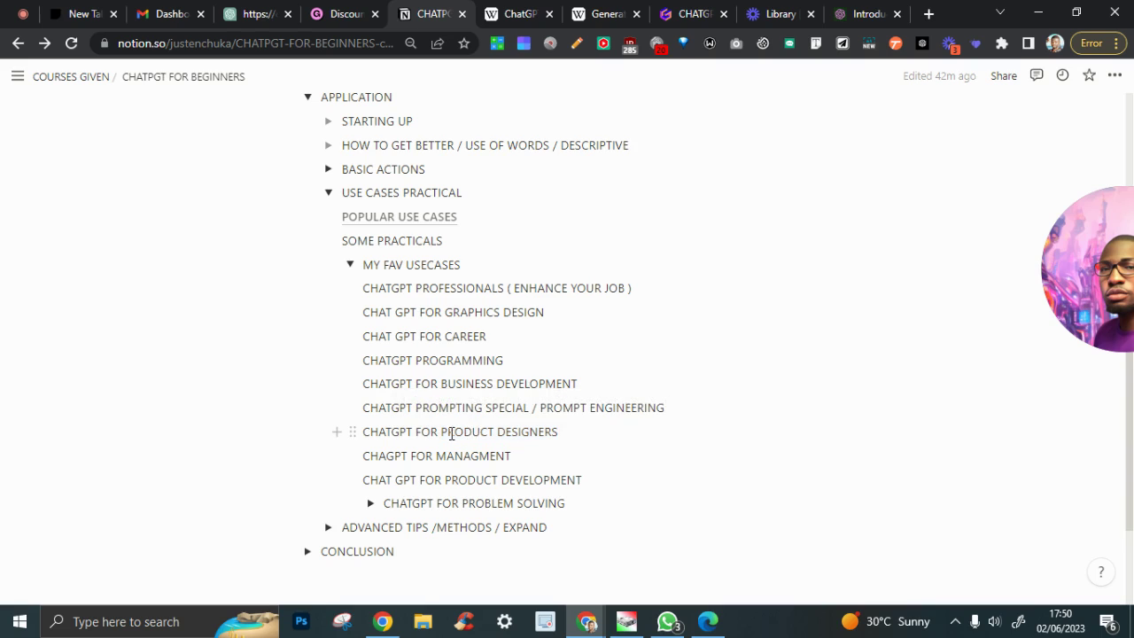
left_click_drag(441, 431, 603, 430)
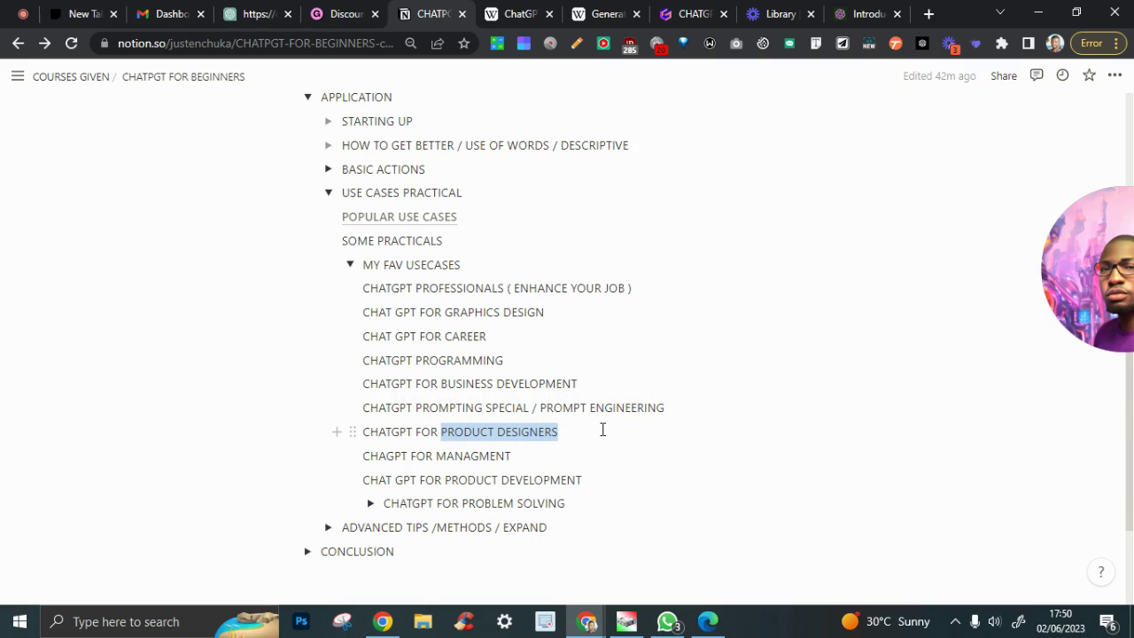
left_click(490, 434)
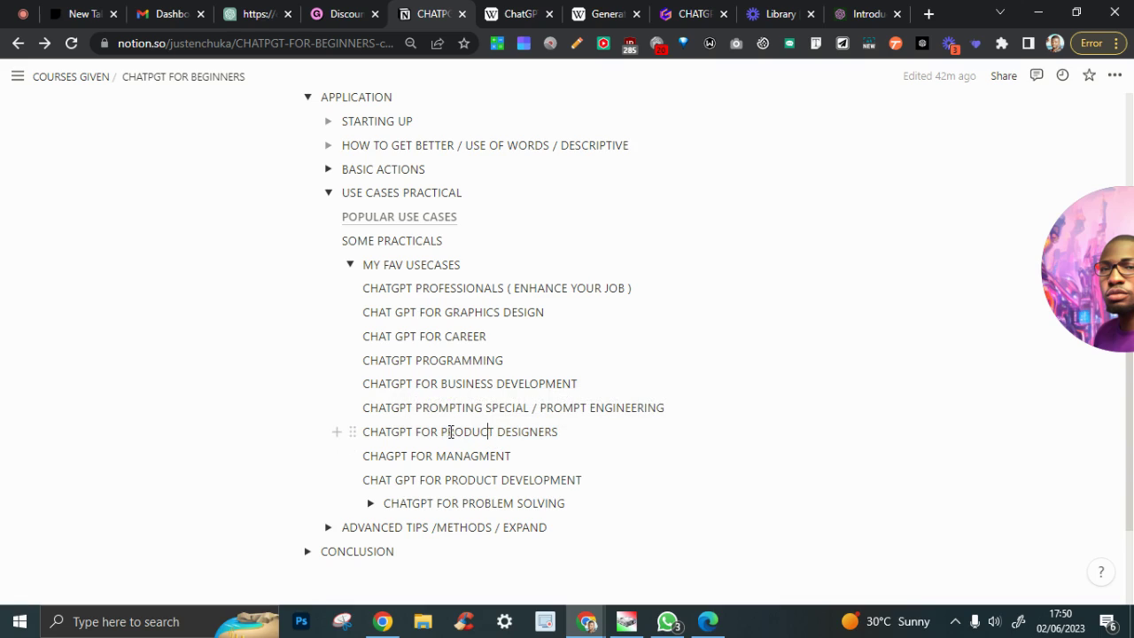
left_click_drag(443, 433, 558, 428)
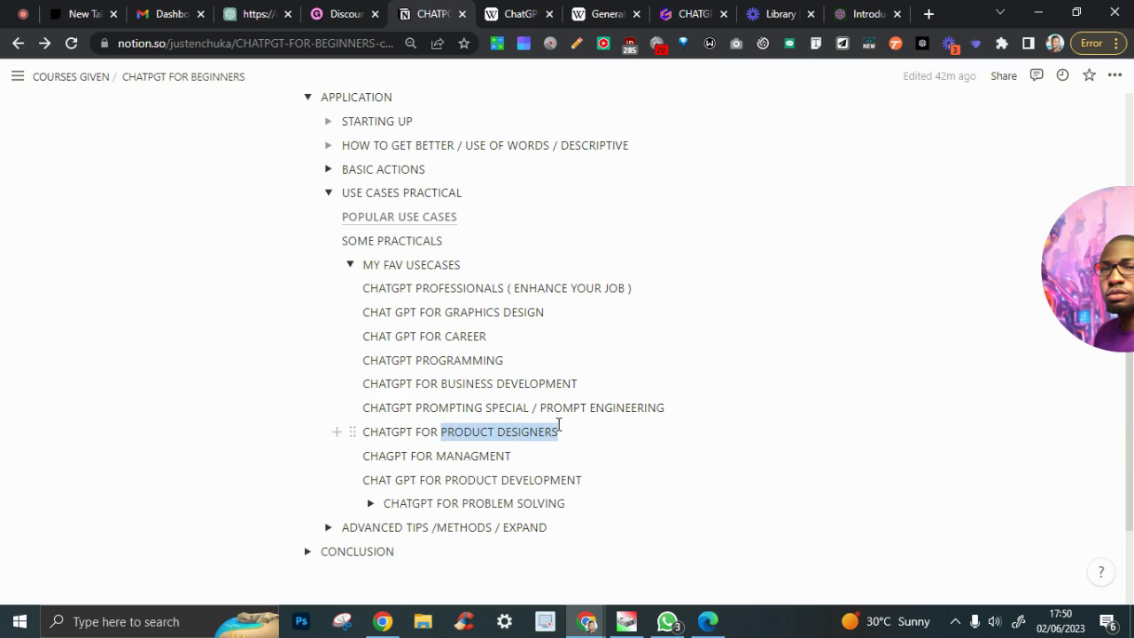
left_click(453, 432)
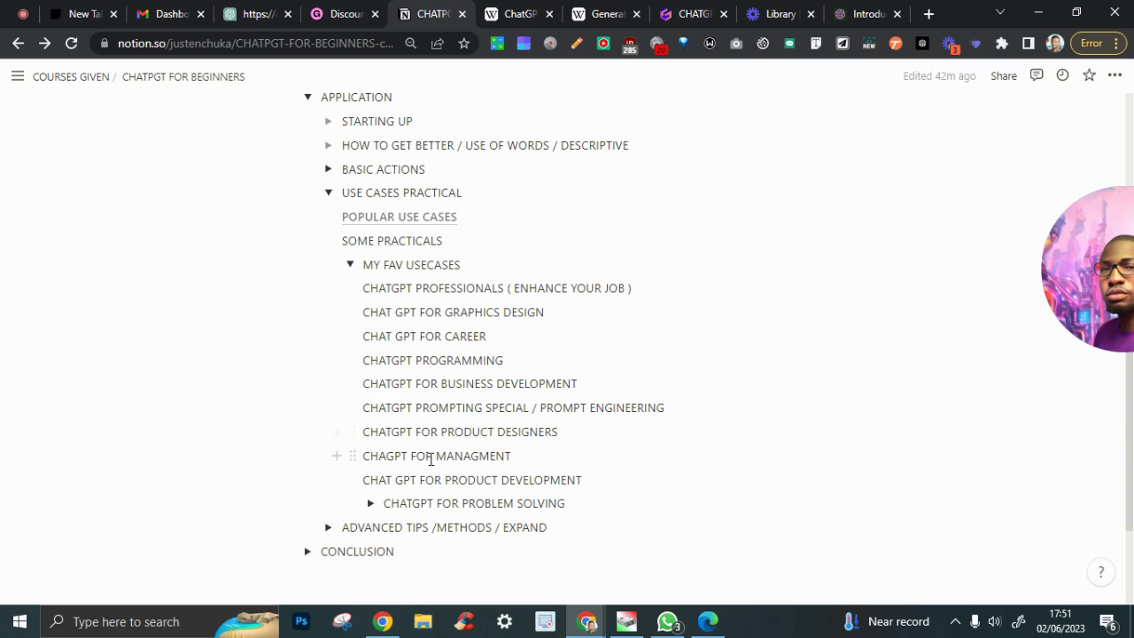
Highlight MANAGMENT and PRODUCT DEVELOPMENT in the use case list, then clear the selection
left_click_drag(437, 459, 548, 457)
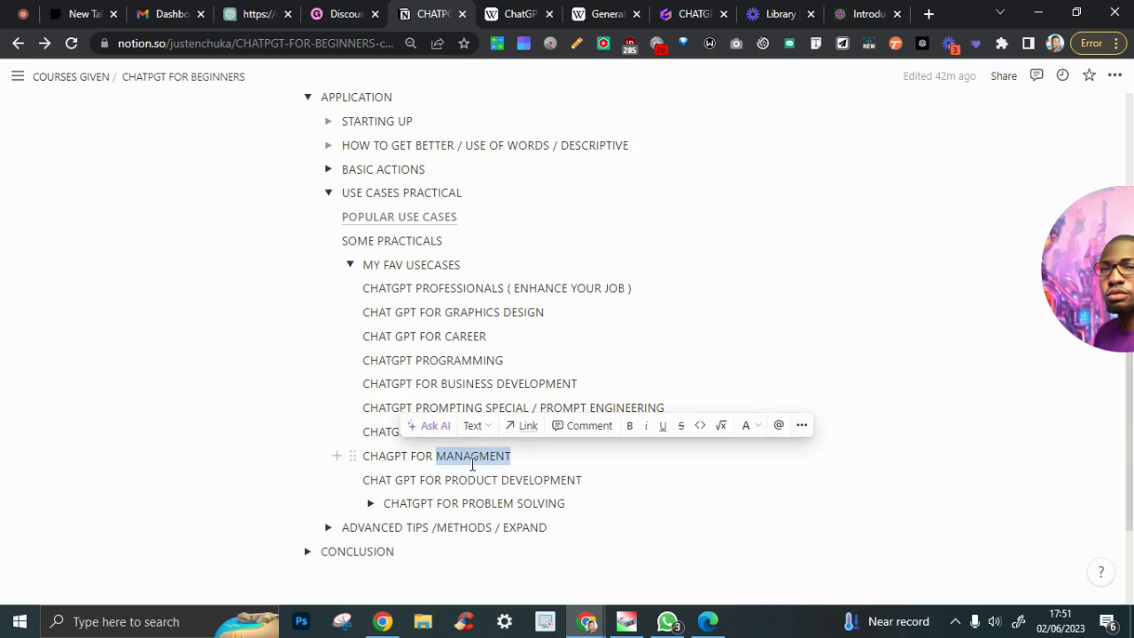
left_click(461, 459)
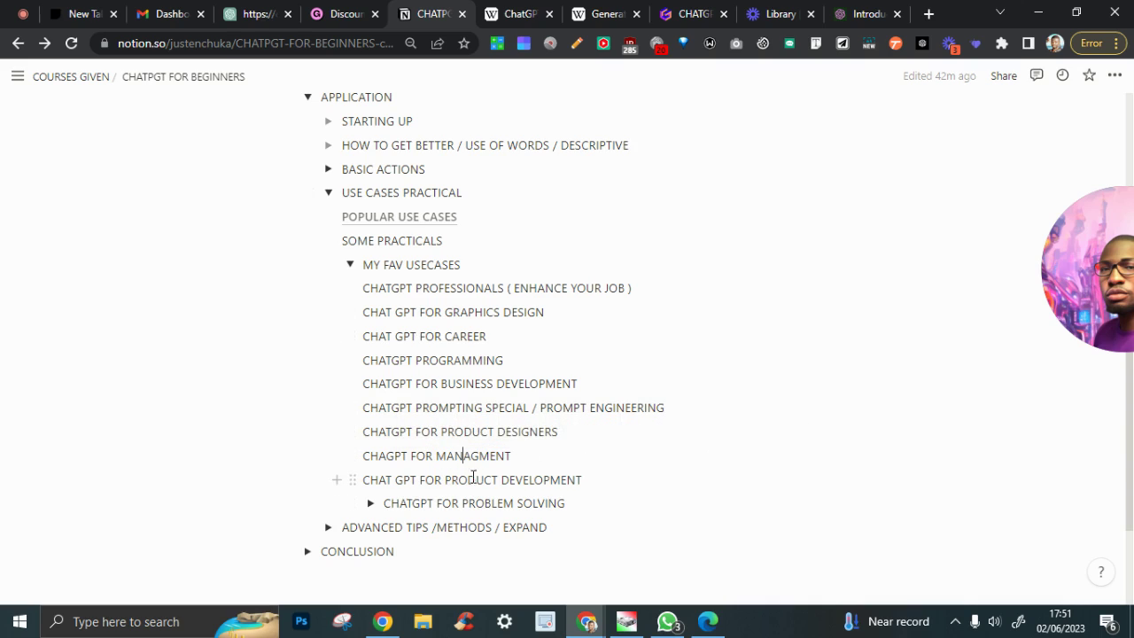
left_click_drag(446, 480, 637, 485)
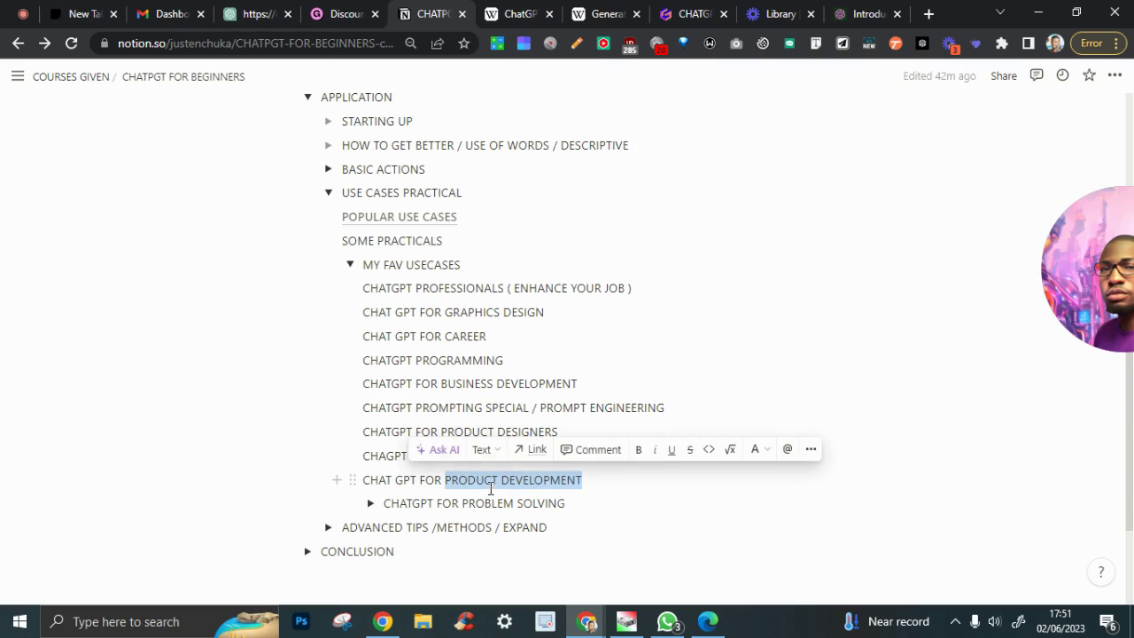
left_click(490, 483)
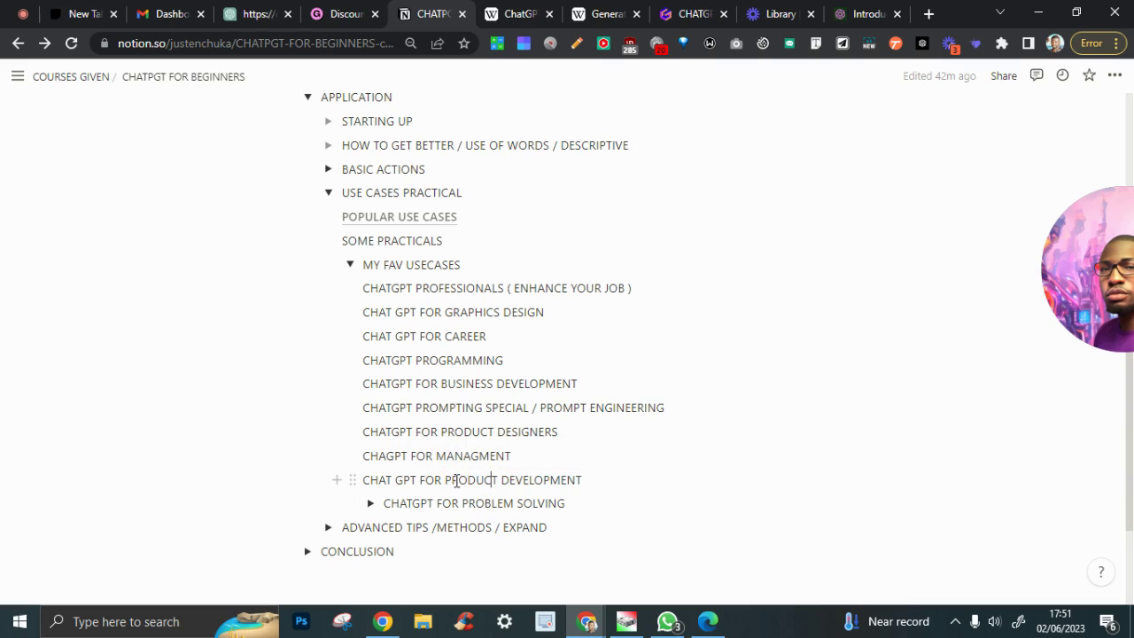
left_click_drag(446, 479, 635, 487)
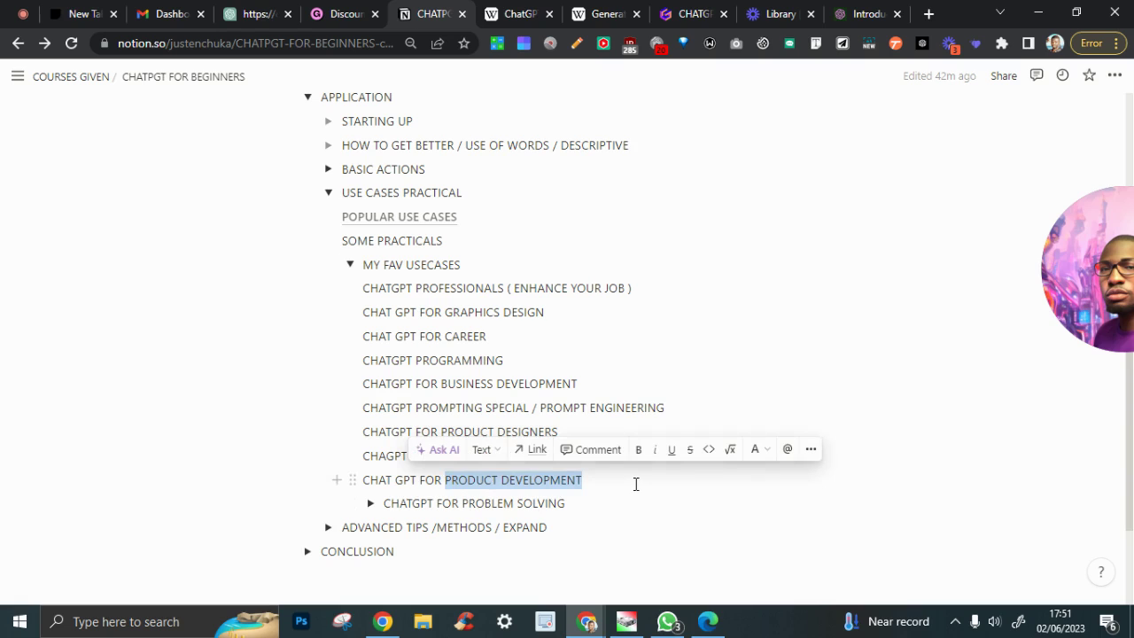
left_click(506, 342)
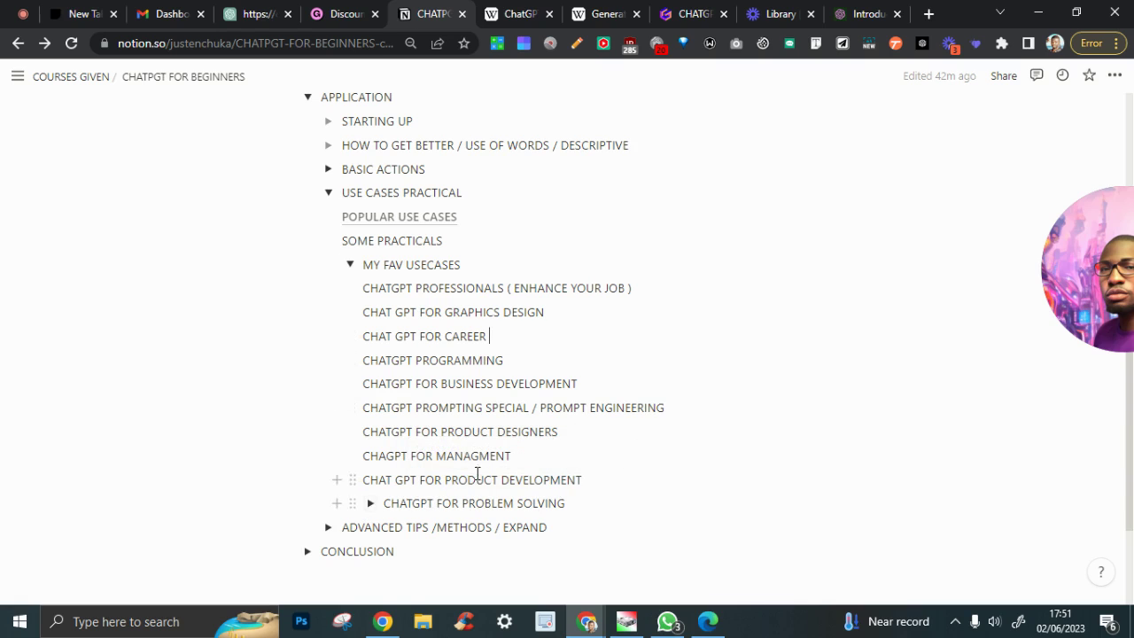
Expand CHATGPT FOR PROBLEM SOLVING, highlight its INDUSTRY item and expand that item as well
scroll(458, 433, "down", 2)
left_click(373, 358)
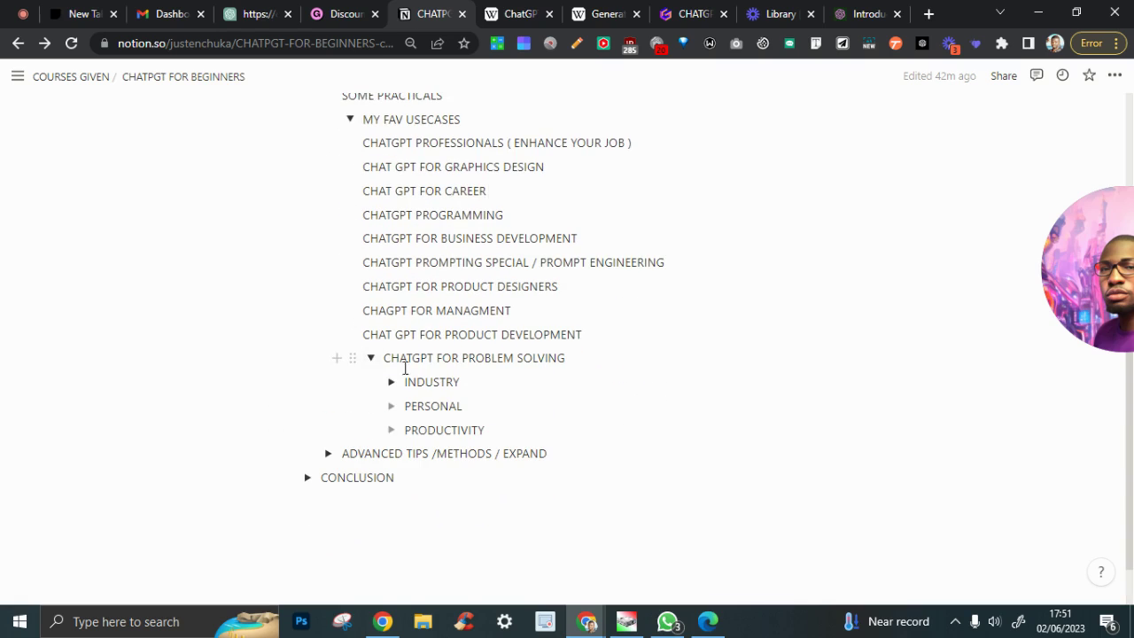
left_click_drag(406, 382, 461, 382)
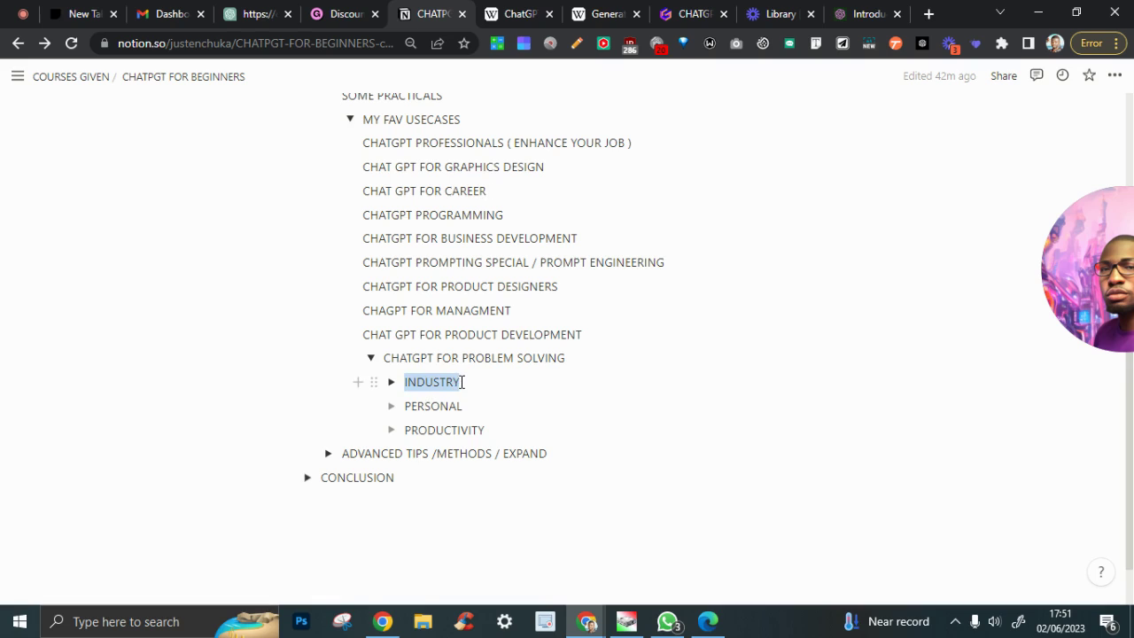
left_click(391, 382)
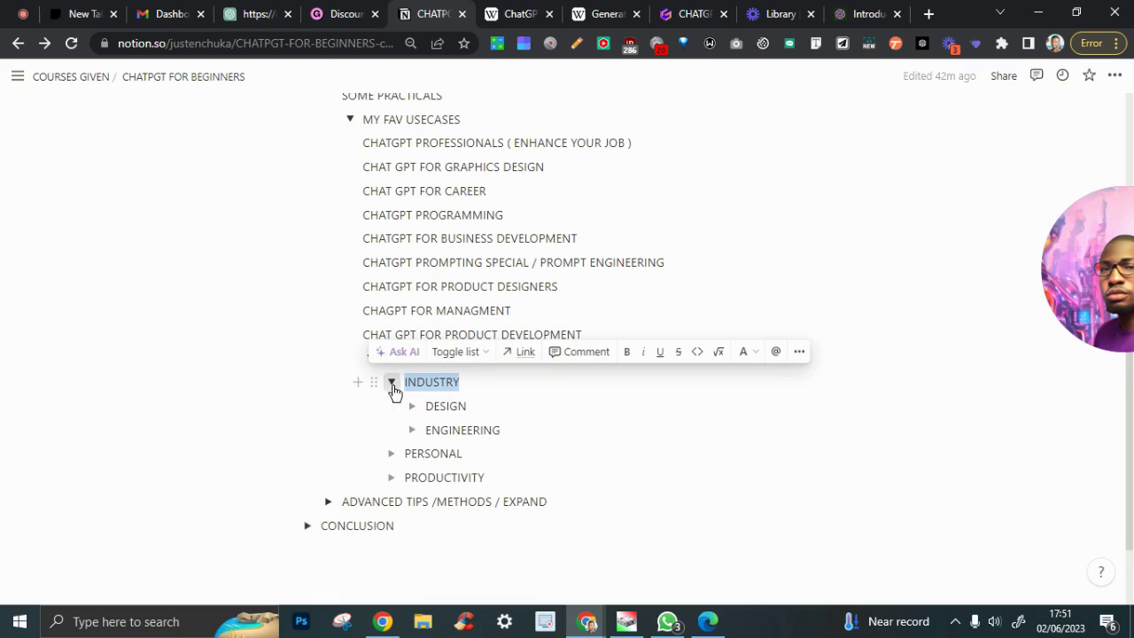
Collapse INDUSTRY, highlight the PERSONAL and PRODUCTIVITY items, and collapse CHATGPT FOR PROBLEM SOLVING
left_click(391, 382)
left_click_drag(408, 407, 496, 416)
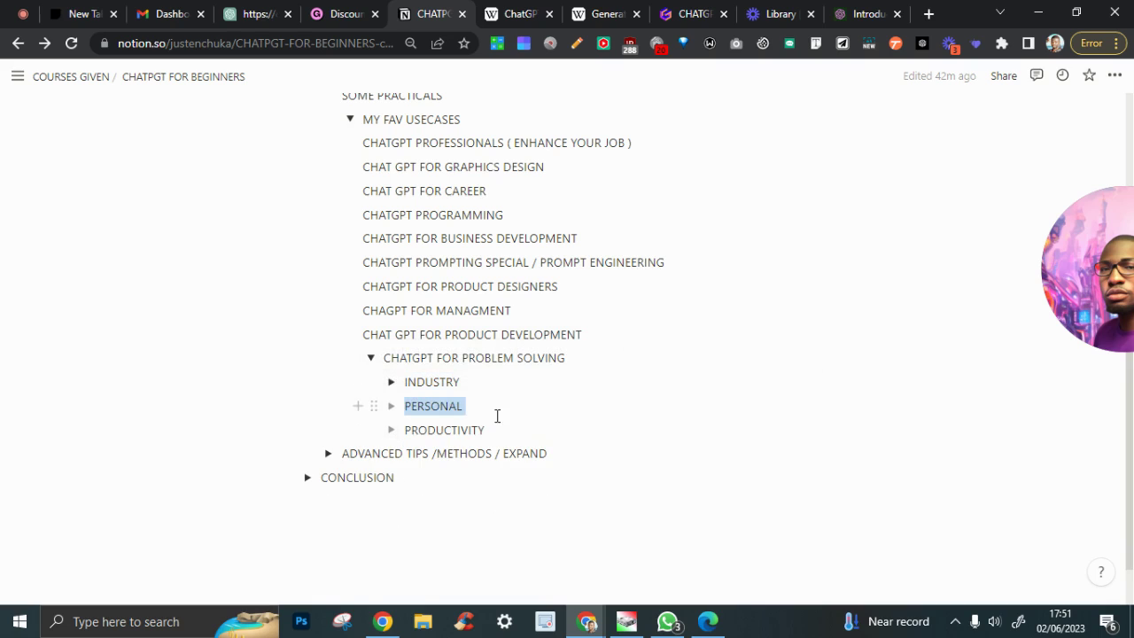
left_click_drag(406, 429, 536, 427)
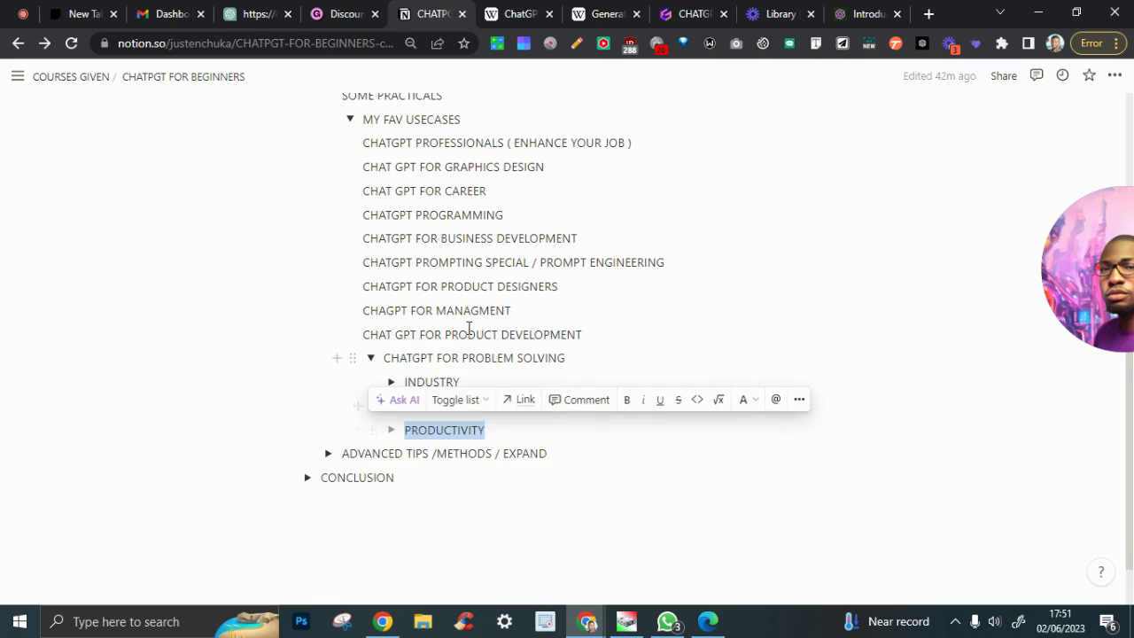
left_click(469, 311)
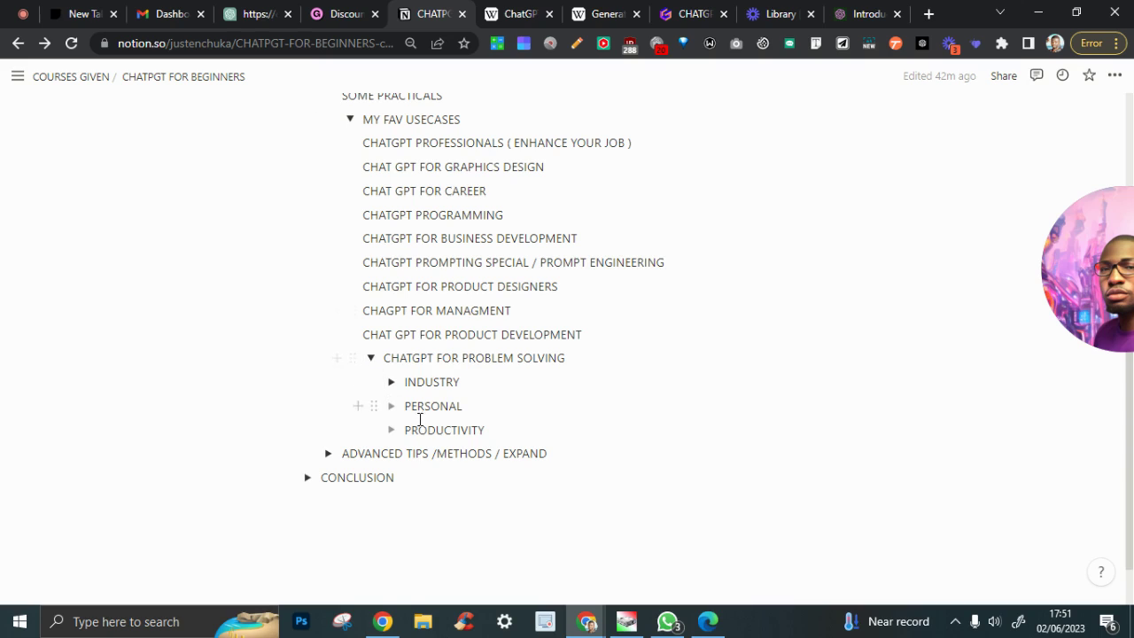
left_click_drag(406, 430, 534, 424)
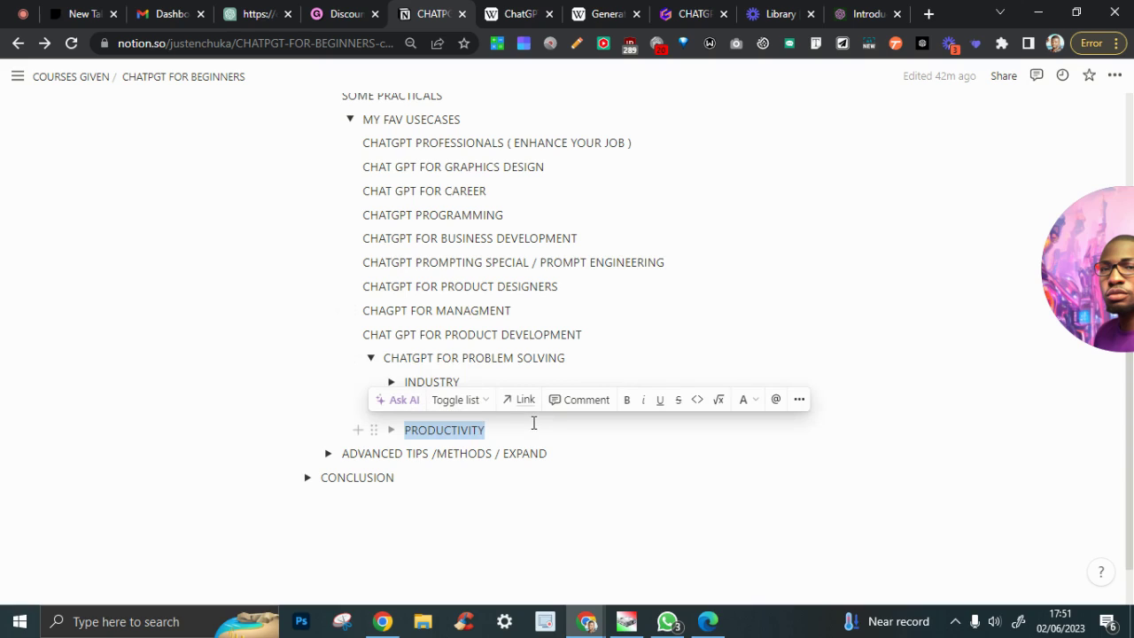
left_click(371, 360)
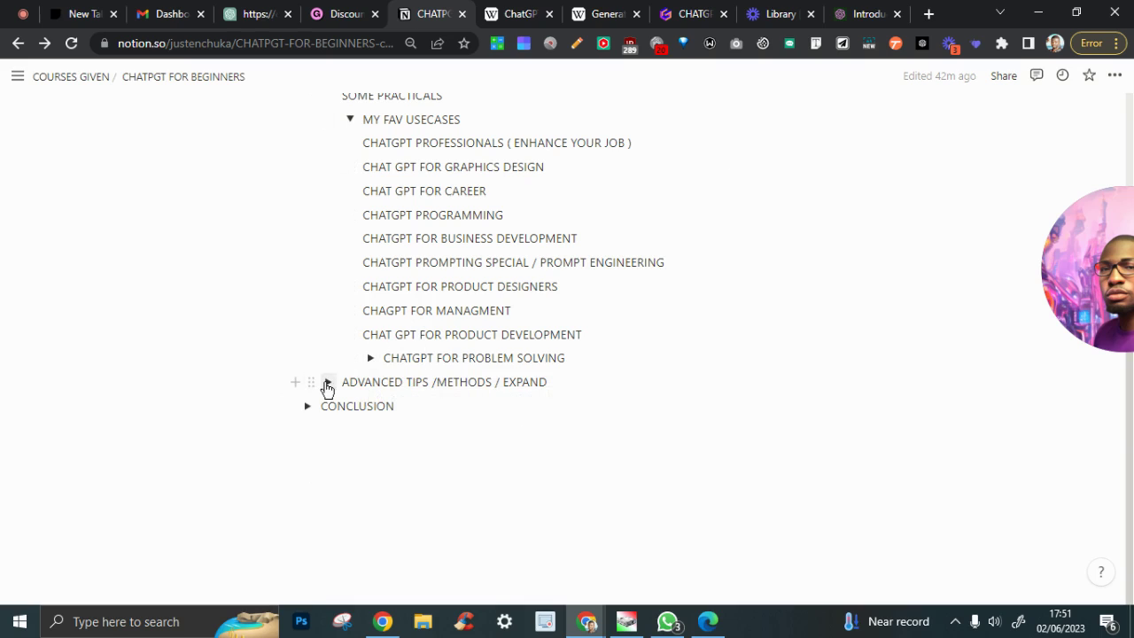
Expand ADVANCED TIPS /METHODS / EXPAND, briefly open and close its PREP item, and collapse the section again
left_click(328, 386)
left_click(350, 408)
left_click(350, 408)
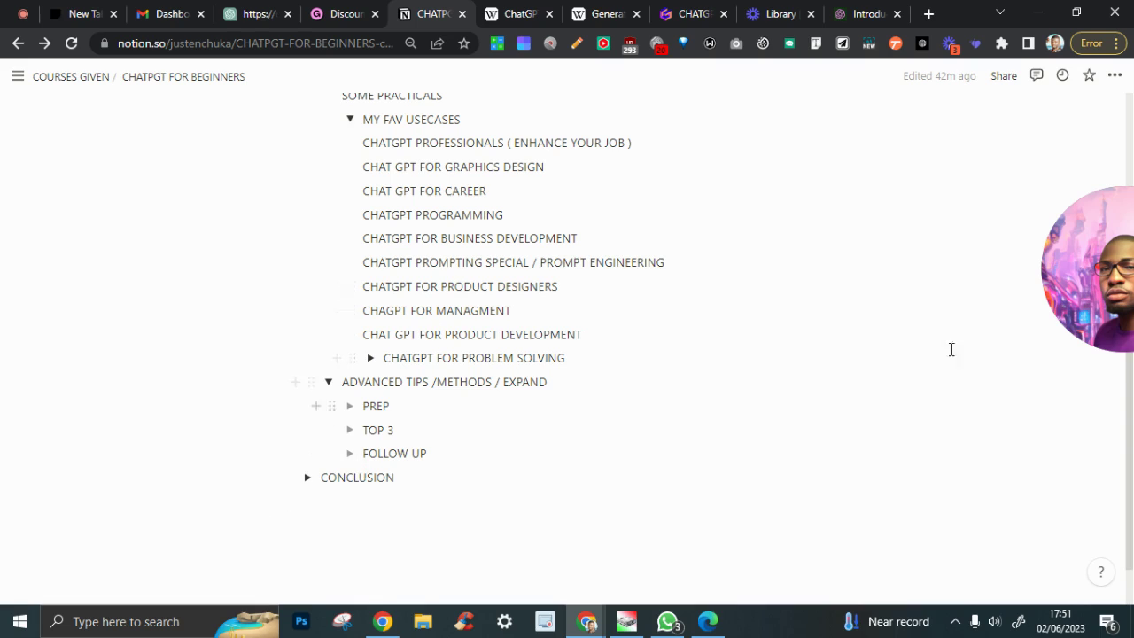
left_click(328, 383)
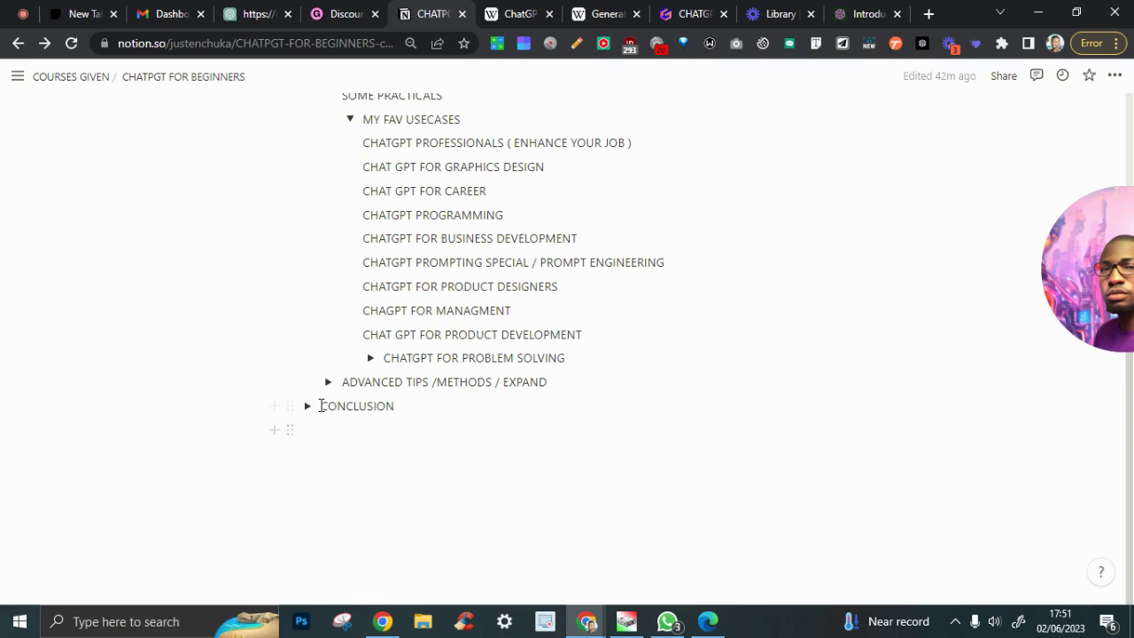
Expand the CONCLUSION section and briefly open and close its POPULAR TERMINOLOGIES item
left_click(308, 407)
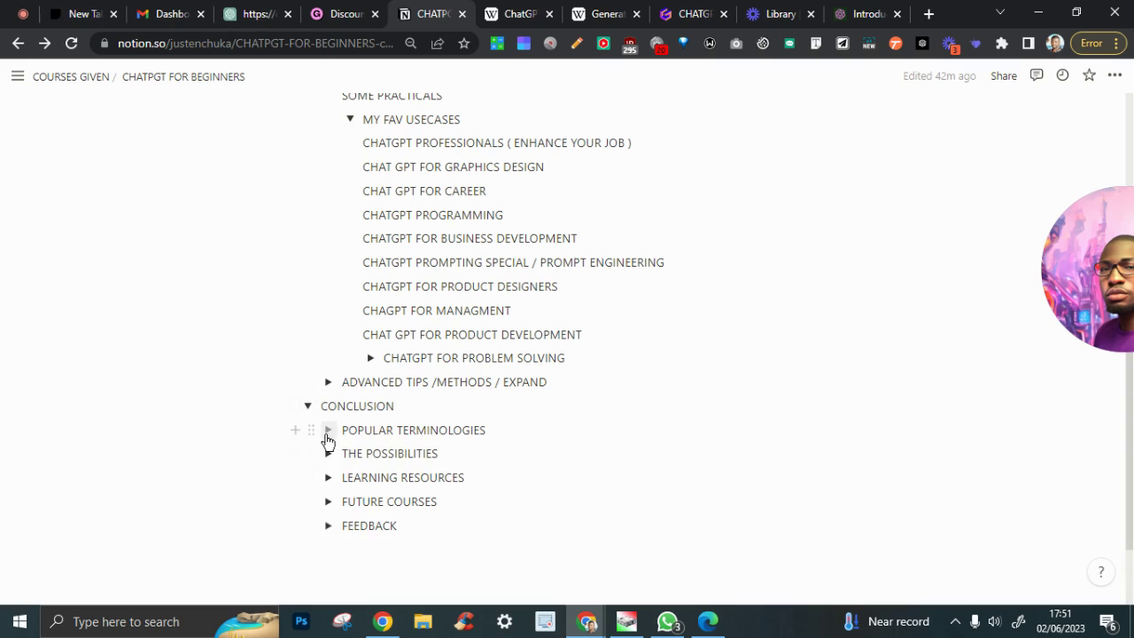
left_click(327, 434)
left_click(327, 434)
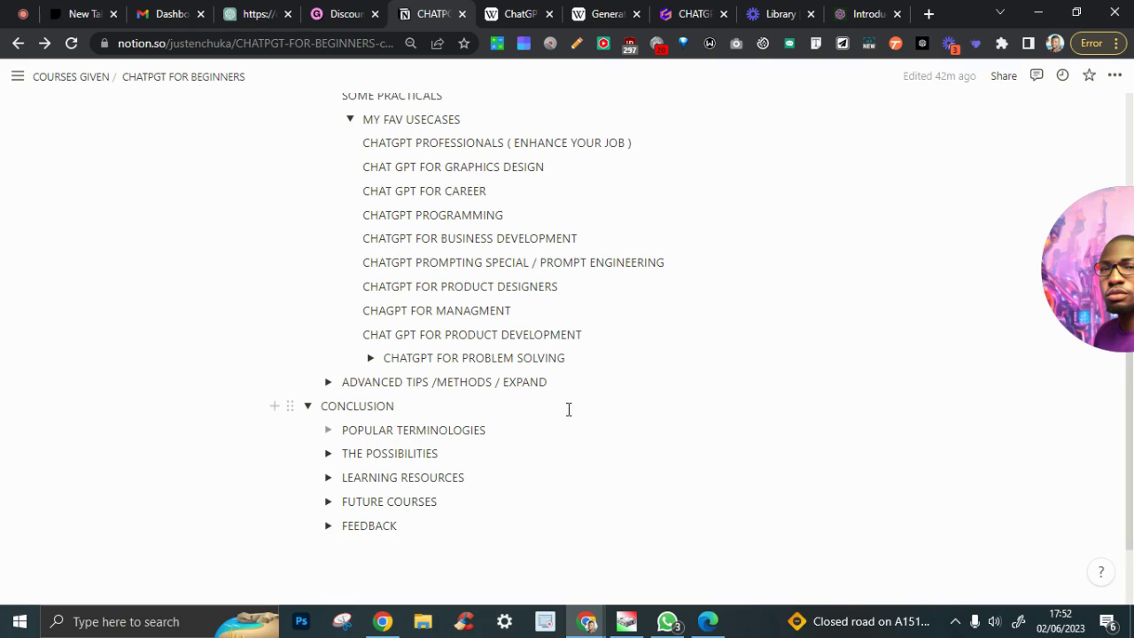
Expand THE POSSIBILITIES under CONCLUSION and open its NOW item
left_click(328, 455)
scroll(461, 452, "down", 1)
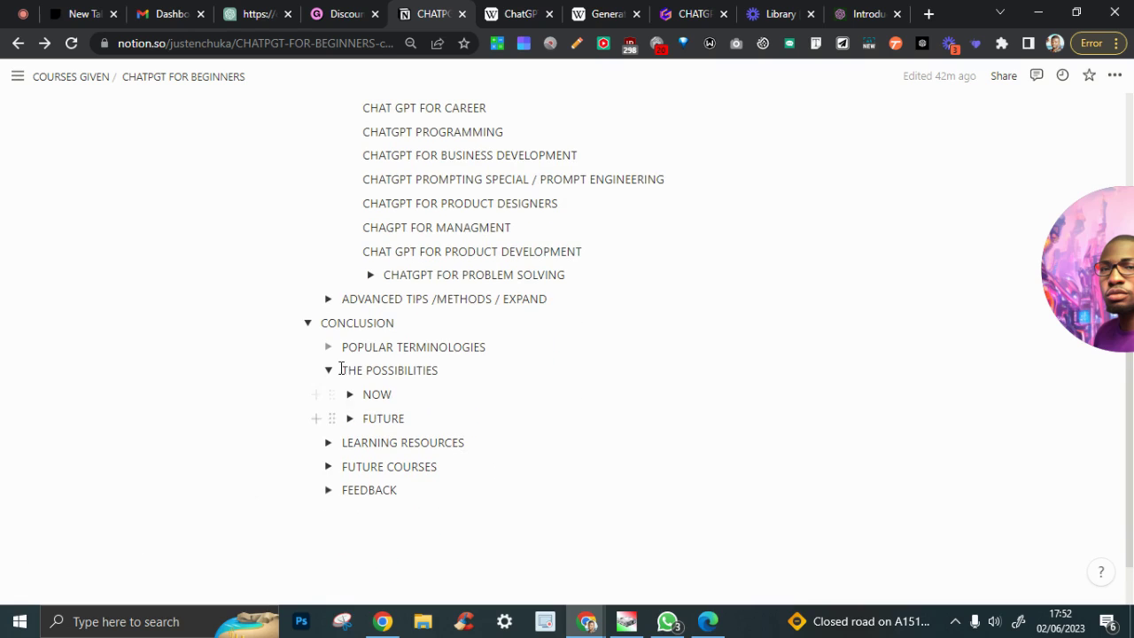
left_click(350, 395)
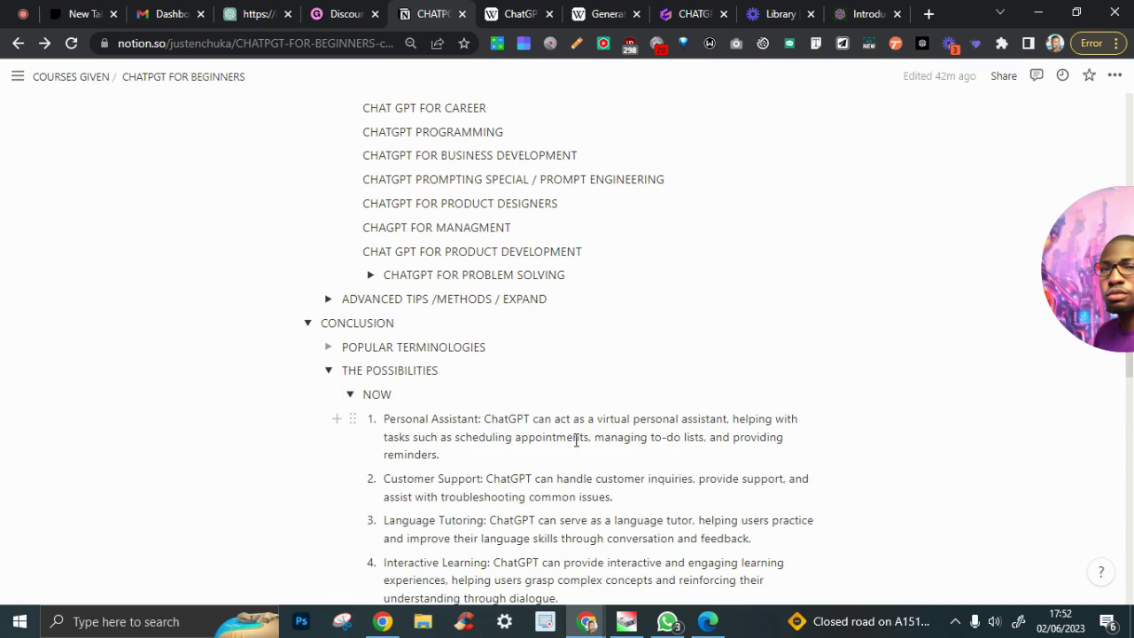
Read through the numbered list of current ChatGPT possibilities under NOW and return to its beginning
scroll(541, 465, "down", 1)
scroll(554, 464, "down", 1)
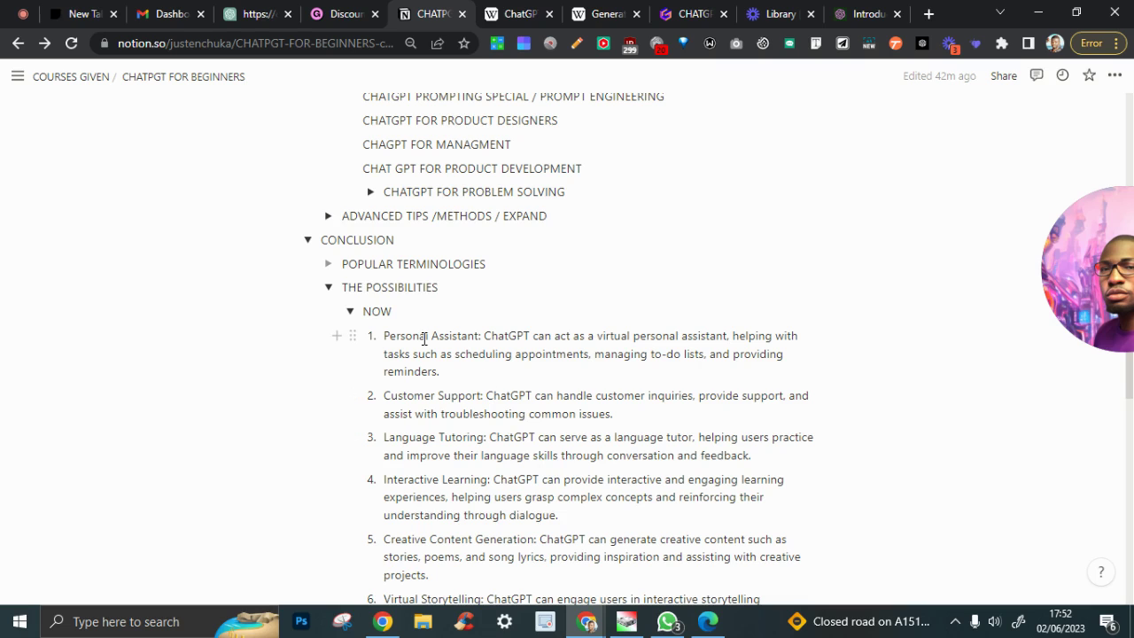
scroll(507, 437, "down", 1)
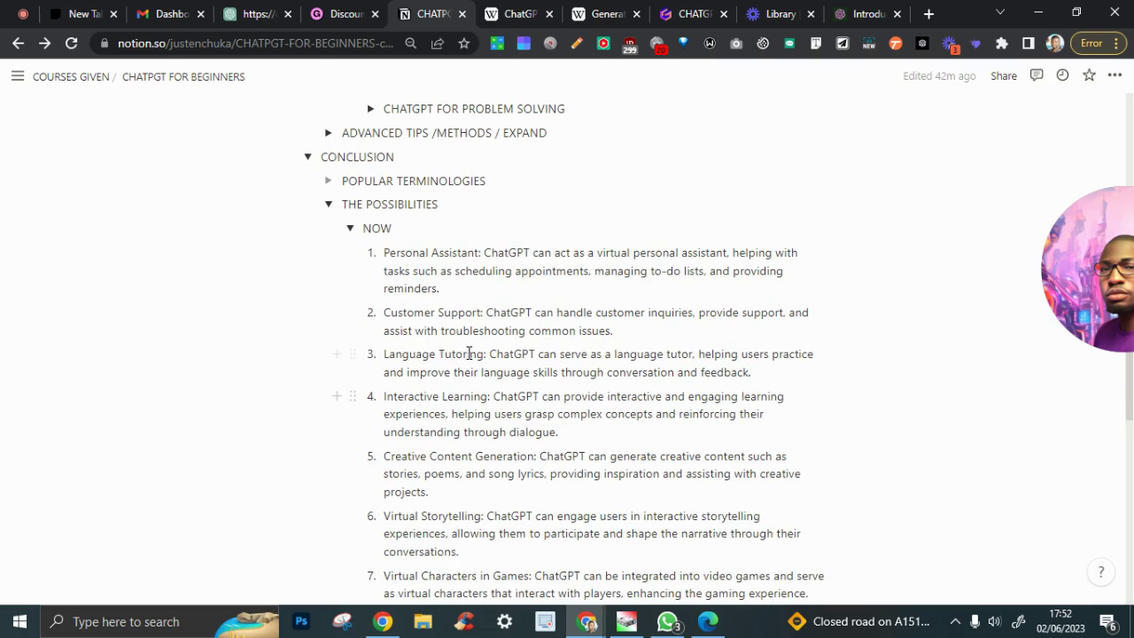
scroll(476, 409, "down", 2)
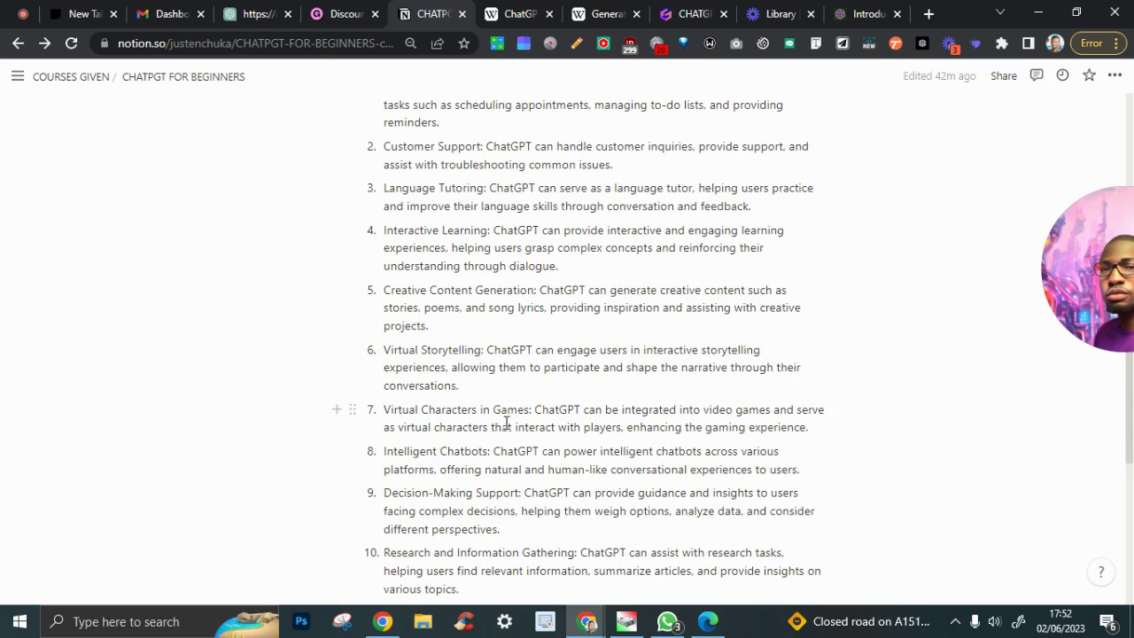
scroll(510, 419, "down", 1)
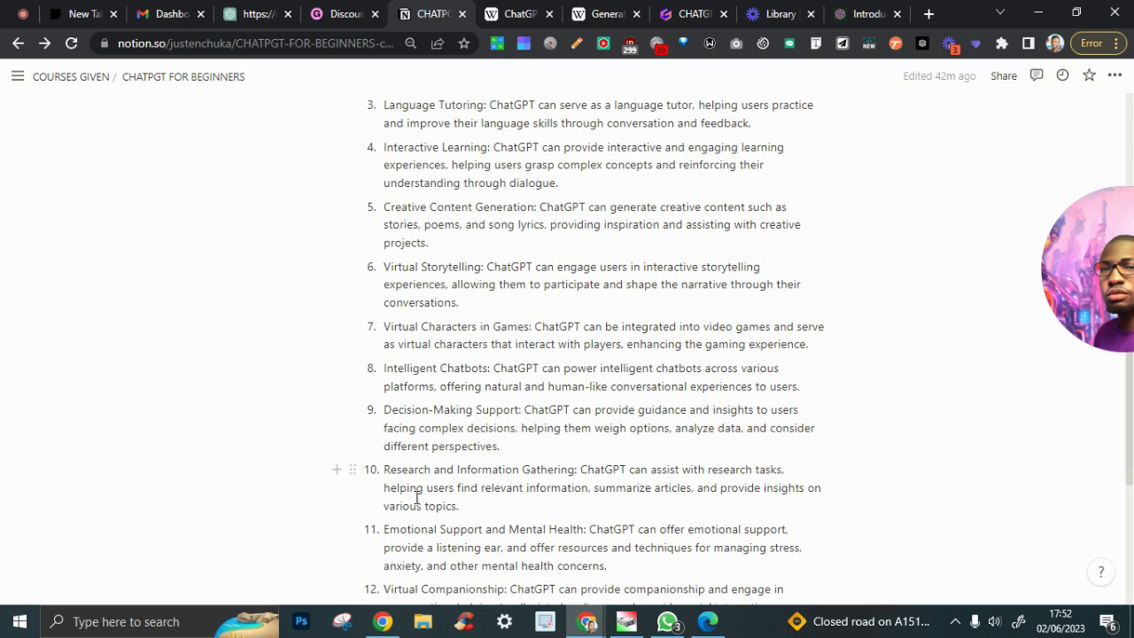
scroll(588, 476, "down", 1)
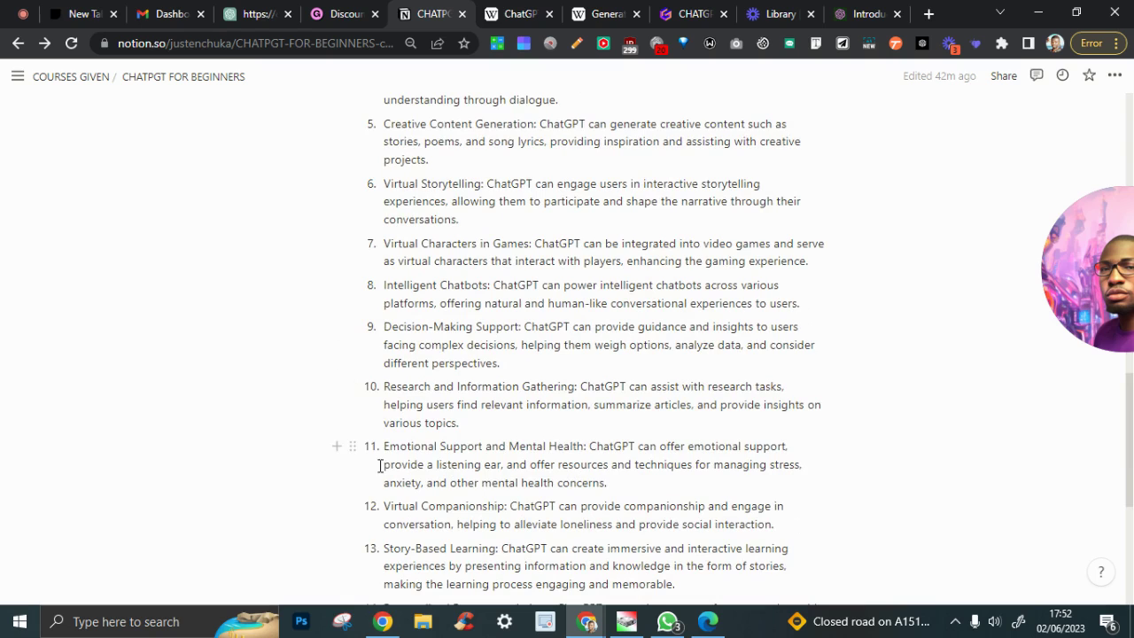
scroll(440, 454, "down", 1)
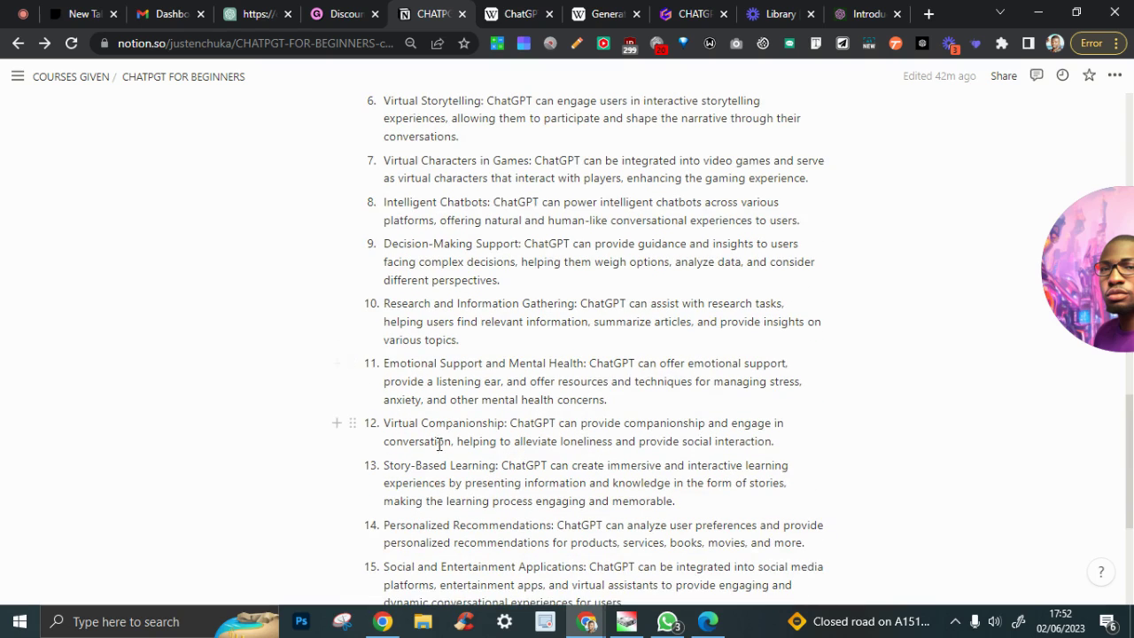
scroll(501, 439, "down", 1)
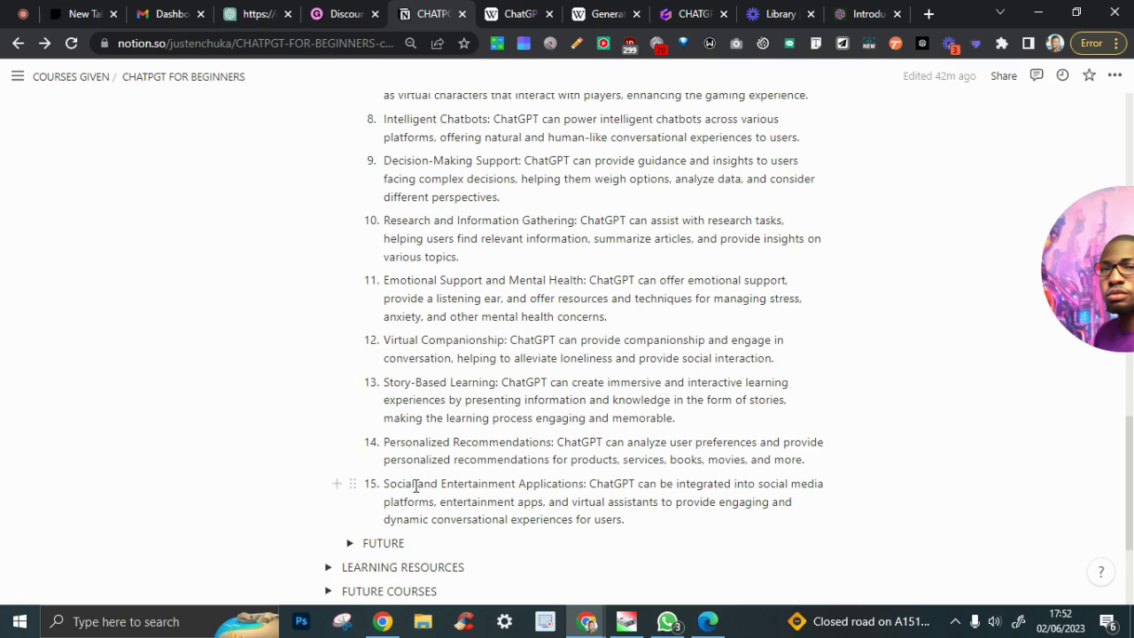
scroll(349, 343, "up", 8)
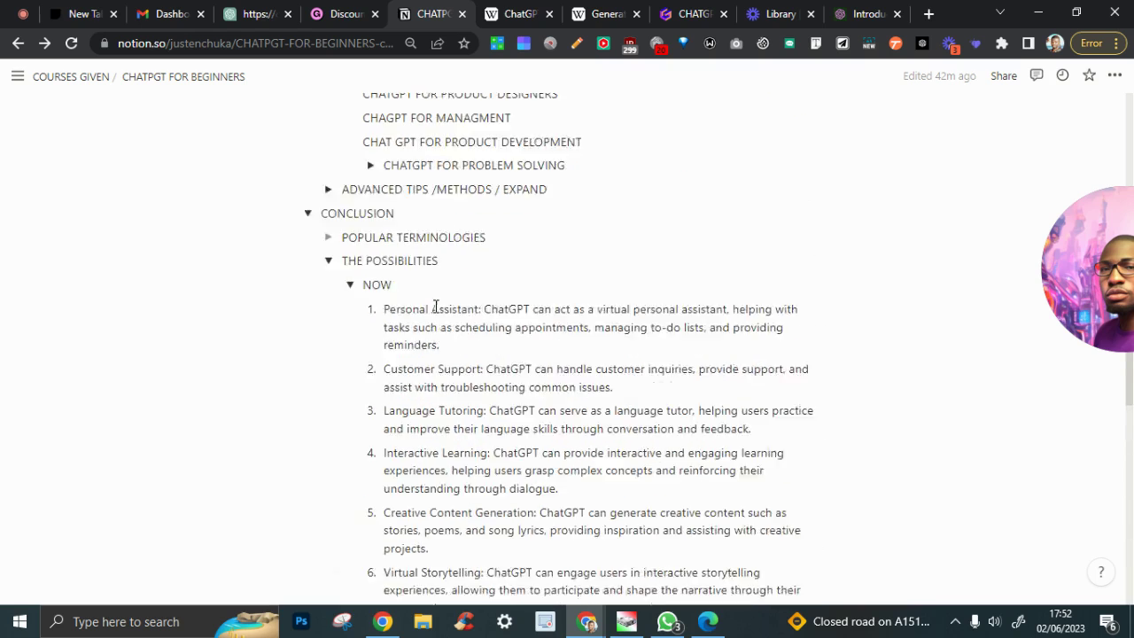
Collapse NOW, expand FUTURE and read through its numbered list of future ChatGPT capabilities
left_click(351, 312)
left_click(351, 336)
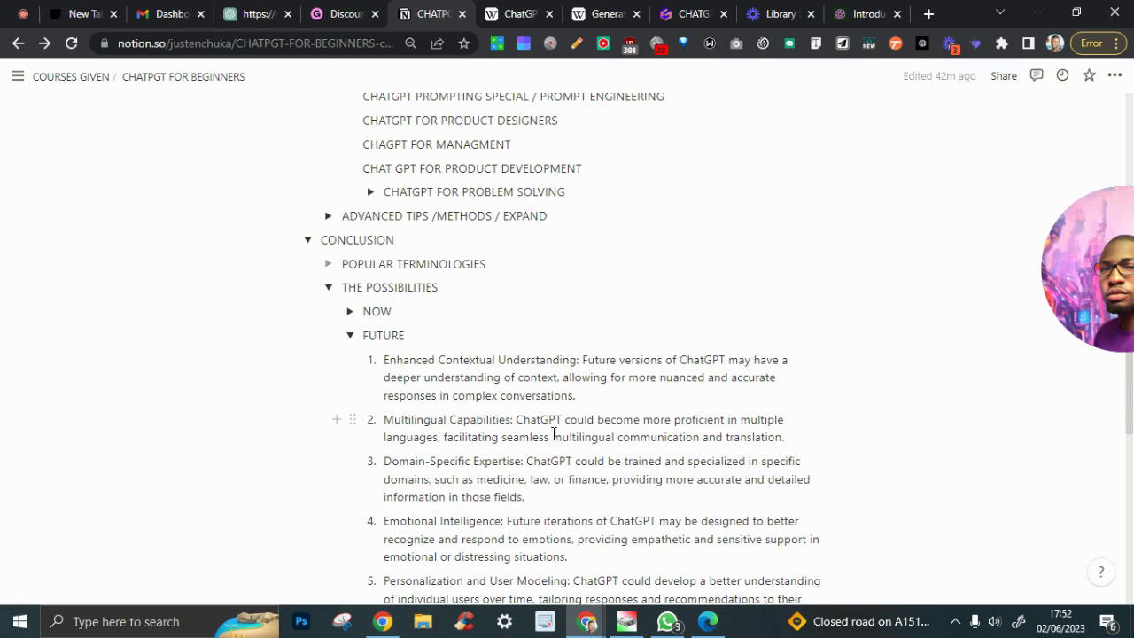
scroll(496, 438, "down", 1)
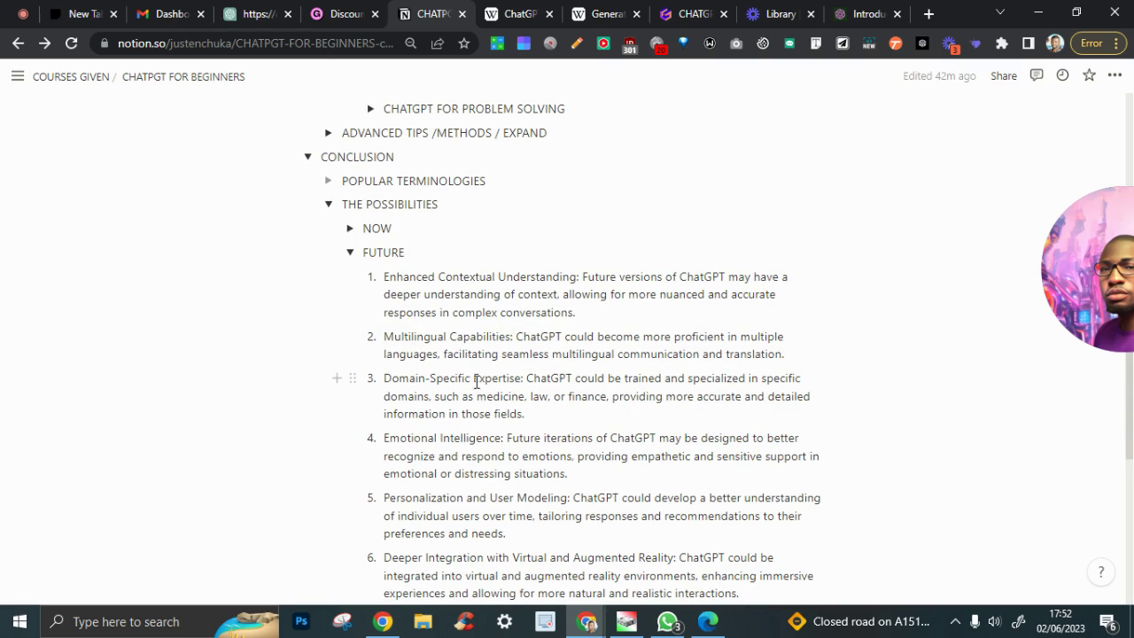
scroll(510, 413, "down", 1)
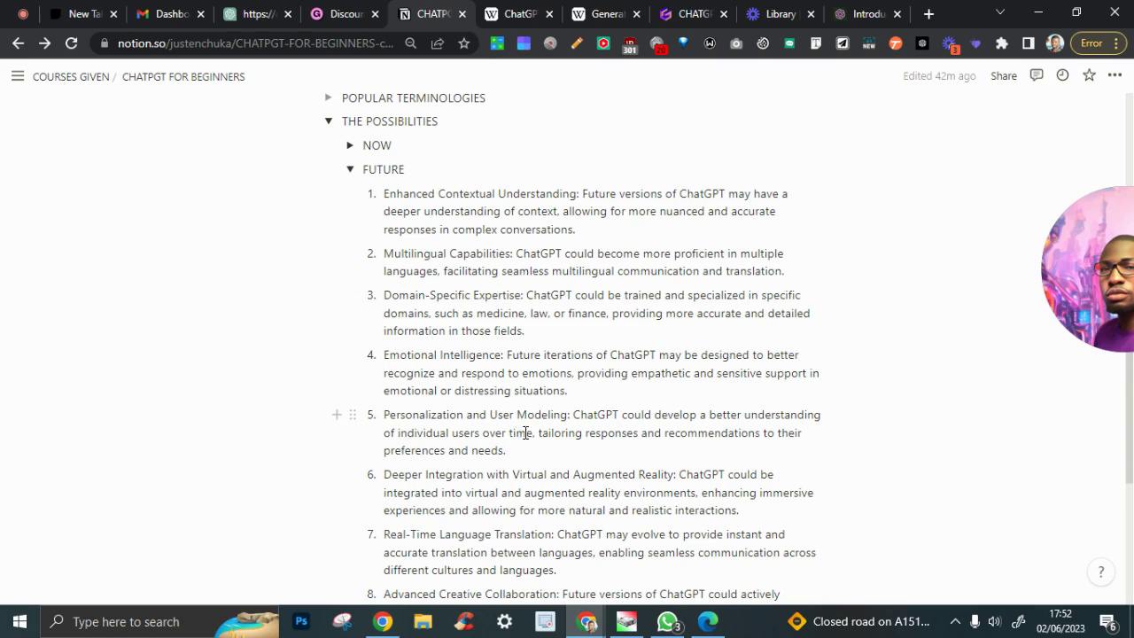
scroll(536, 426, "down", 1)
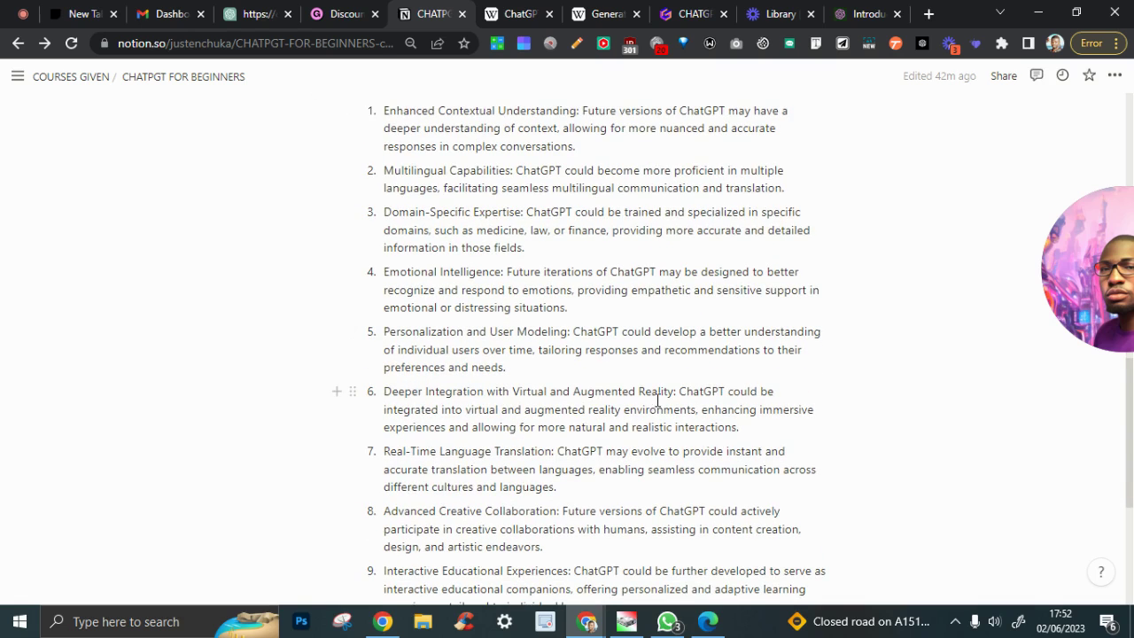
scroll(658, 401, "down", 2)
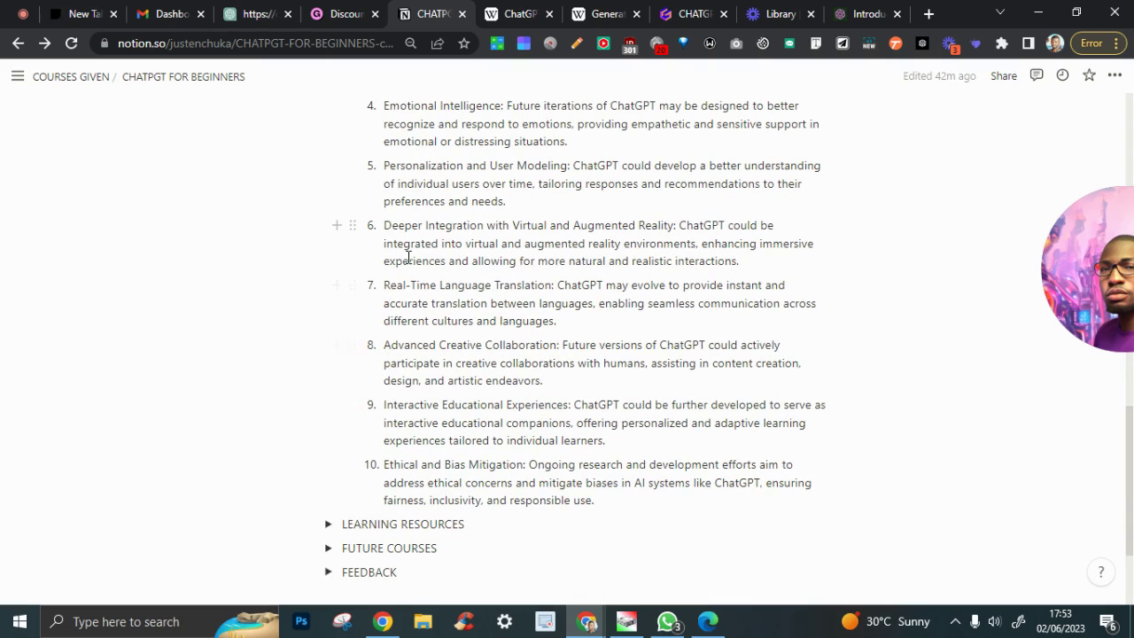
Point out Real-Time Language Translation in the FUTURE list by highlighting its title
left_click_drag(384, 285, 555, 282)
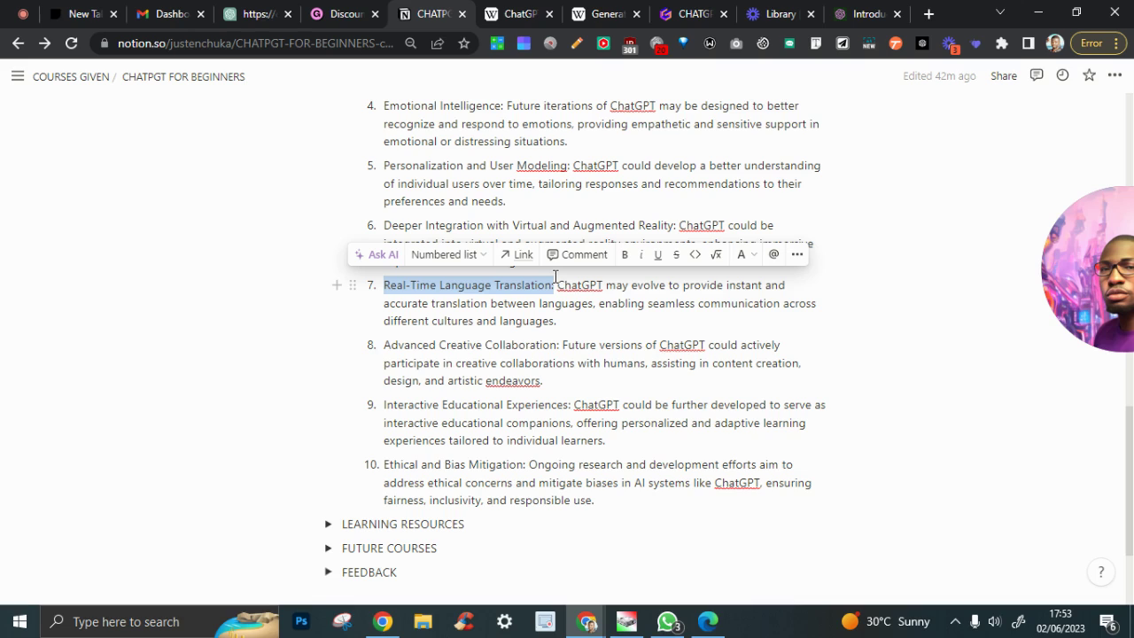
left_click(688, 359)
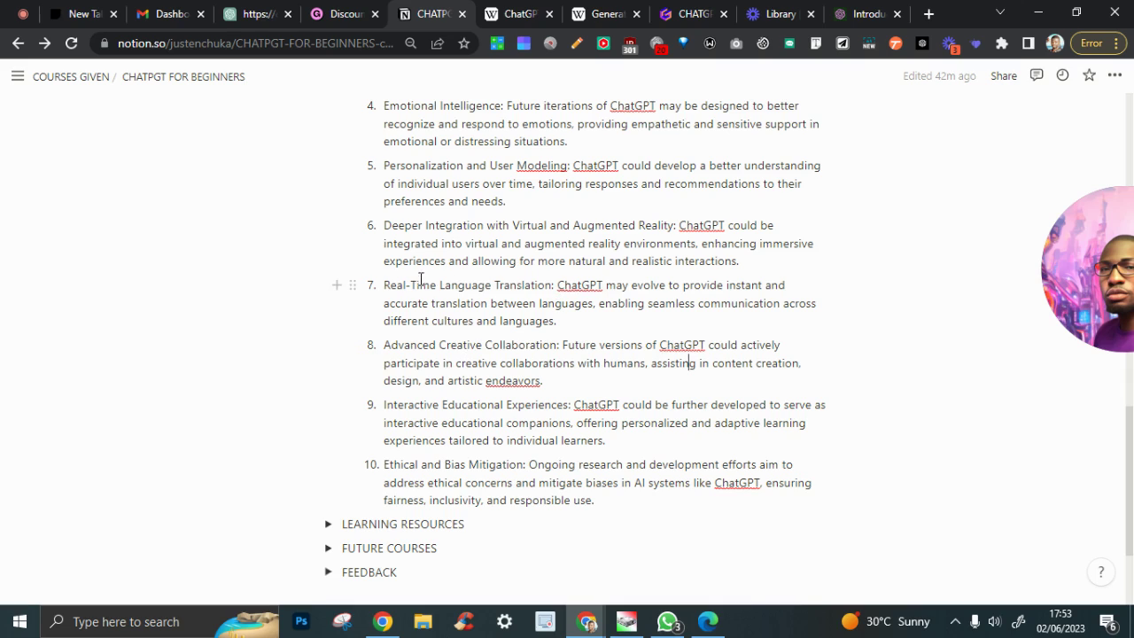
left_click_drag(385, 280, 551, 284)
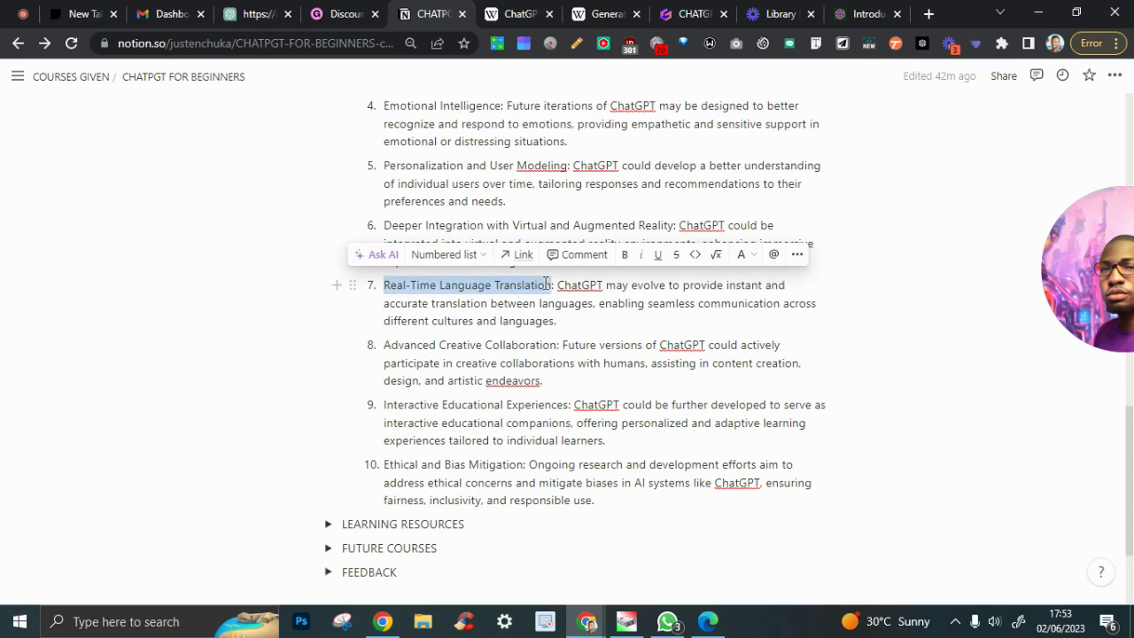
Point out Advanced Creative Collaboration, Interactive Educational Experiences, and Ethical and Bias Mitigation by highlighting them, then clear the selection
left_click_drag(399, 346, 536, 352)
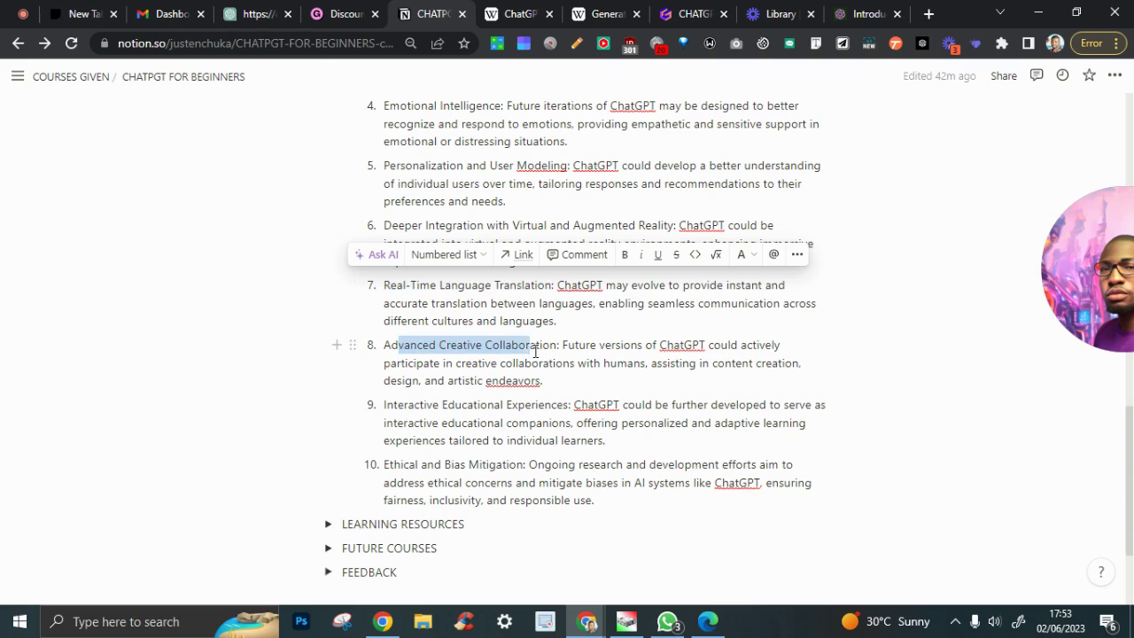
left_click(524, 421)
left_click_drag(398, 405, 577, 405)
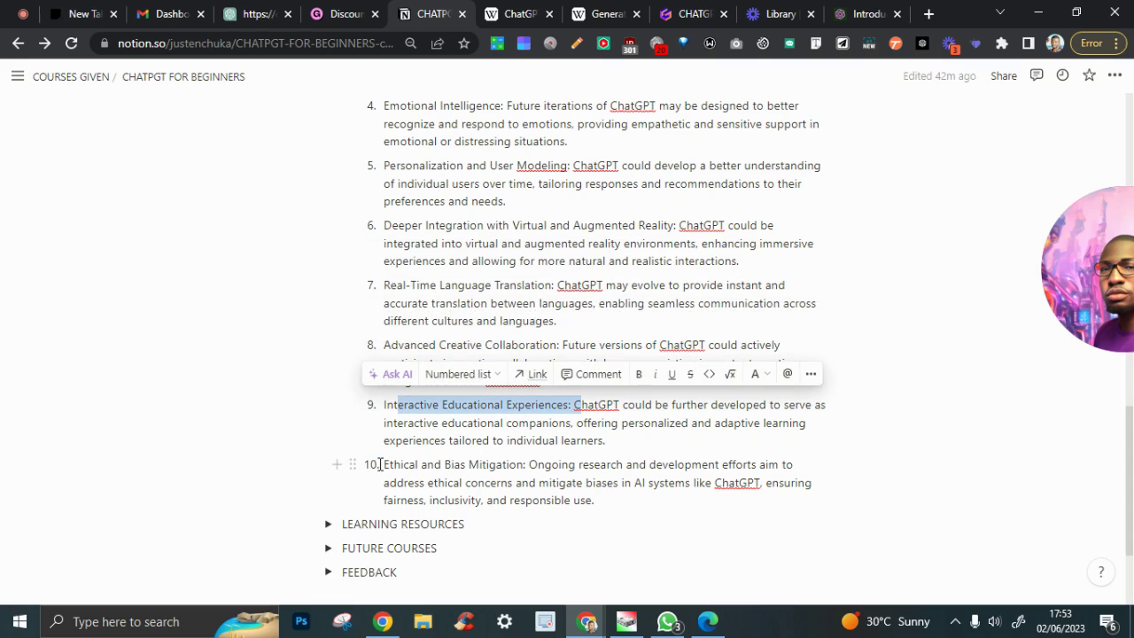
left_click(526, 464)
key("Escape")
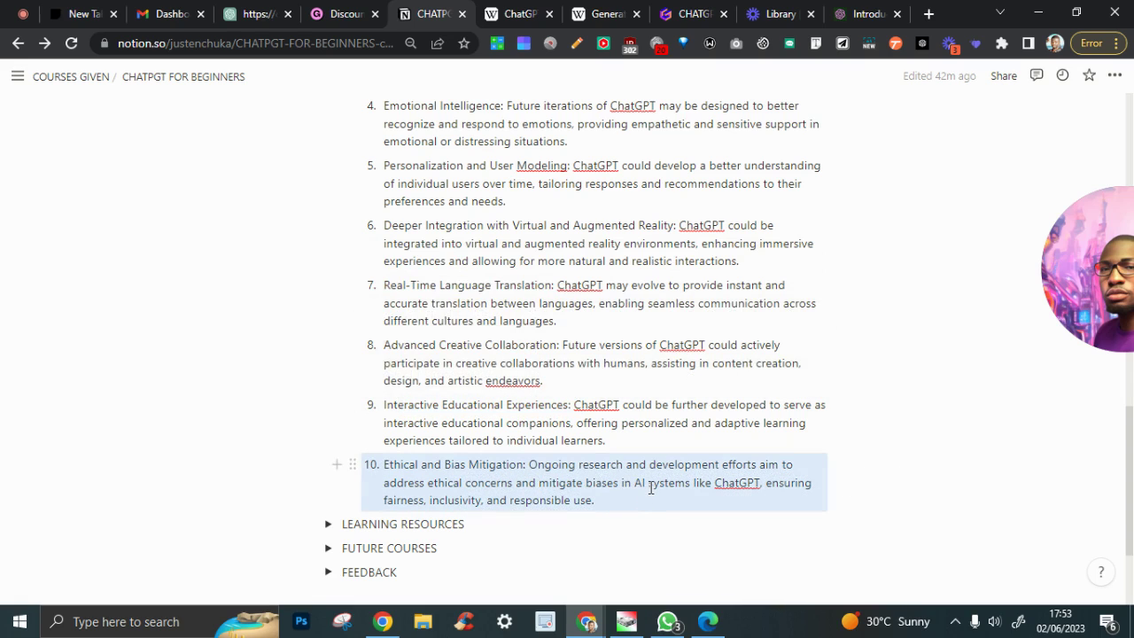
left_click(475, 490)
Collapse the FUTURE list and THE POSSIBILITIES section that contains it
scroll(442, 443, "up", 5)
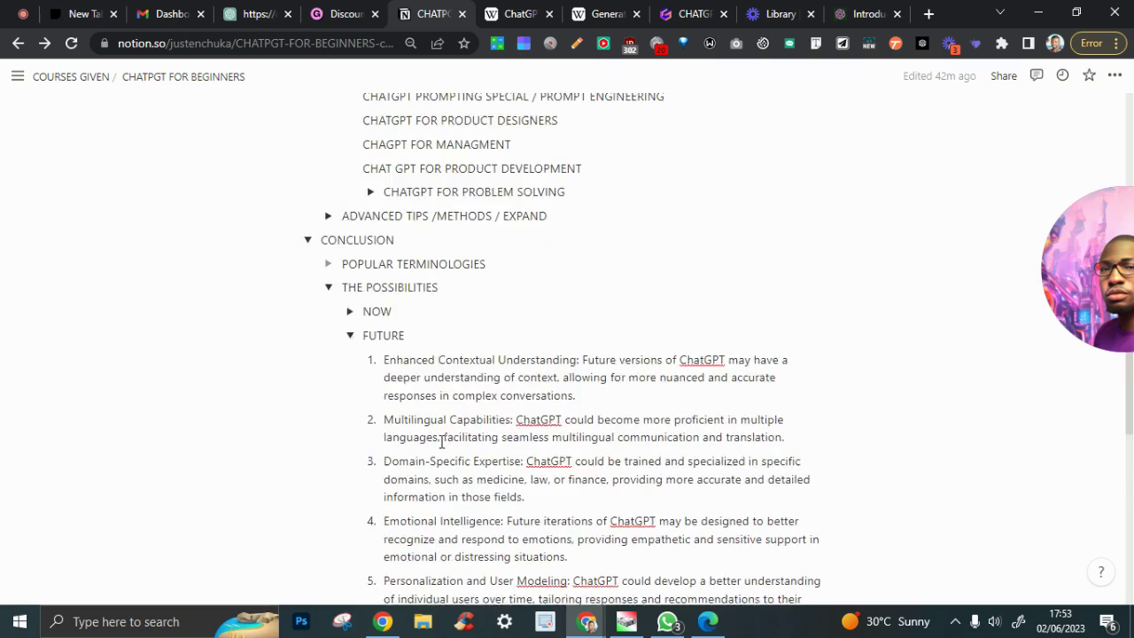
scroll(399, 440, "up", 1)
left_click(349, 416)
scroll(479, 475, "down", 1)
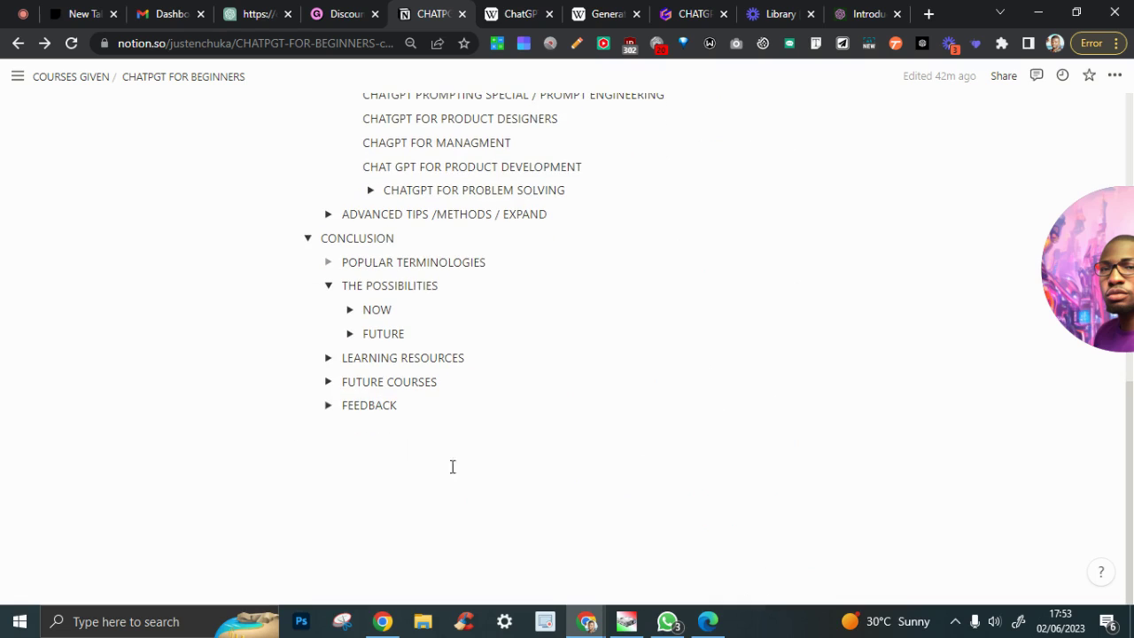
left_click(329, 285)
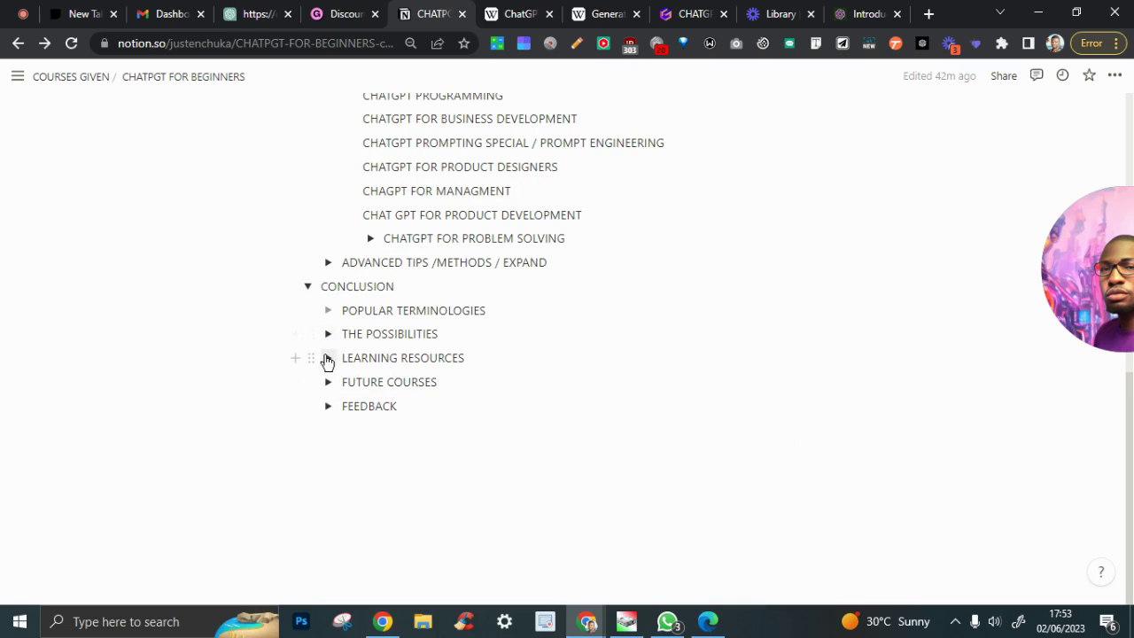
Expand LEARNING RESOURCES and its RESOURCES item, and skim the list of ChatGPT learning resources
left_click(328, 358)
left_click(350, 382)
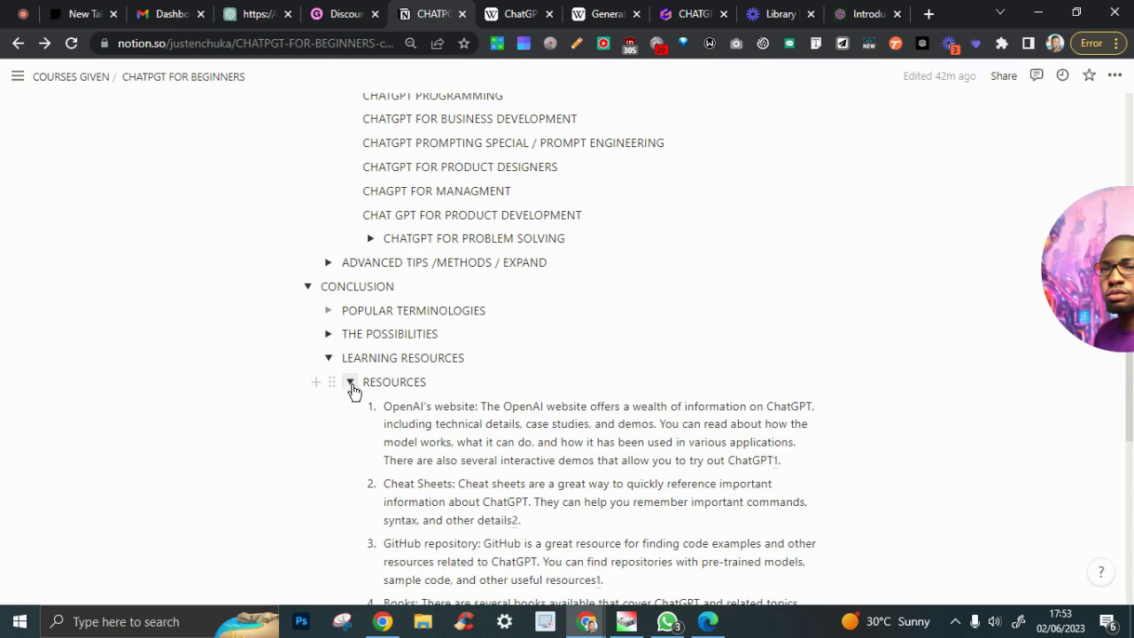
scroll(486, 494, "down", 5)
scroll(392, 293, "up", 6)
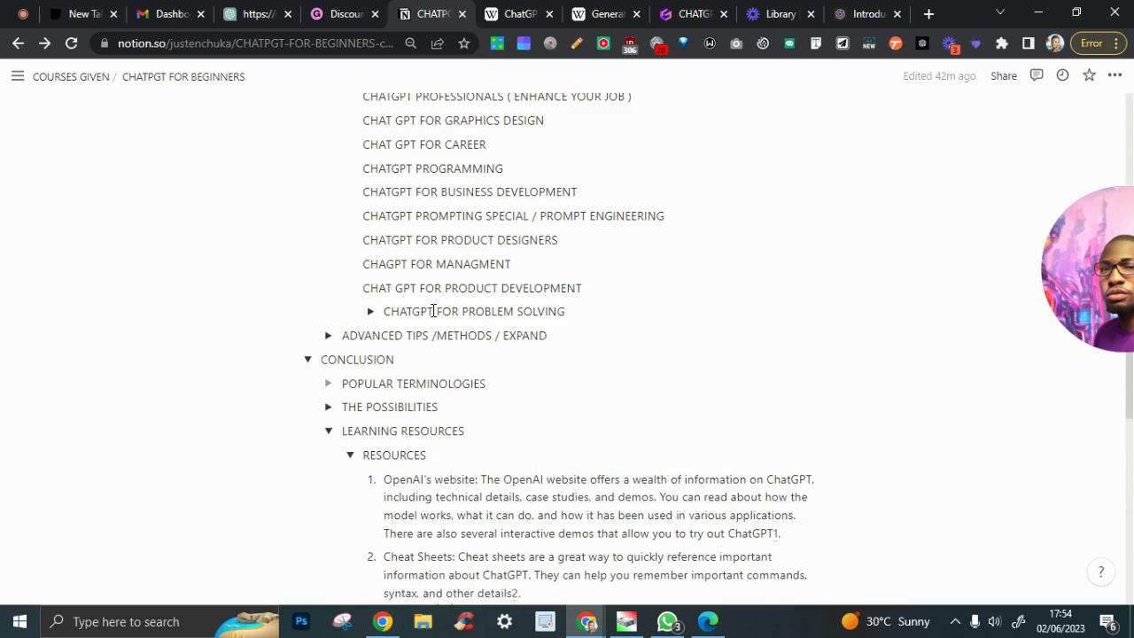
Review the LINKS list under LEARNING RESOURCES, and collapse that section together with its RESOURCES and LINKS items
left_click(350, 455)
scroll(402, 357, "down", 2)
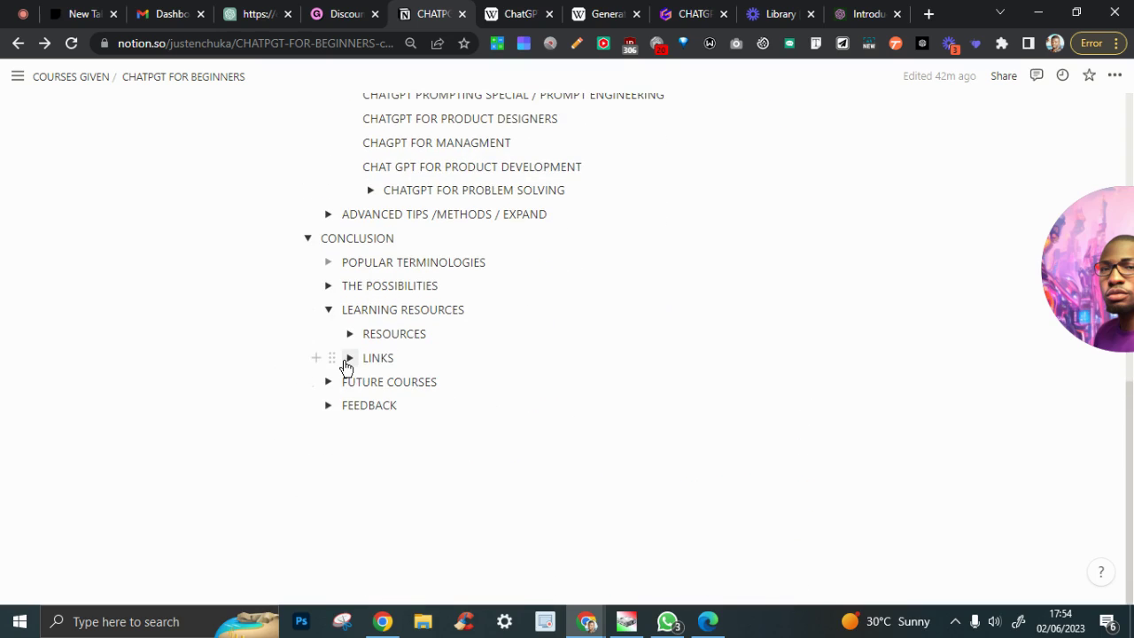
left_click(349, 358)
scroll(456, 409, "down", 2)
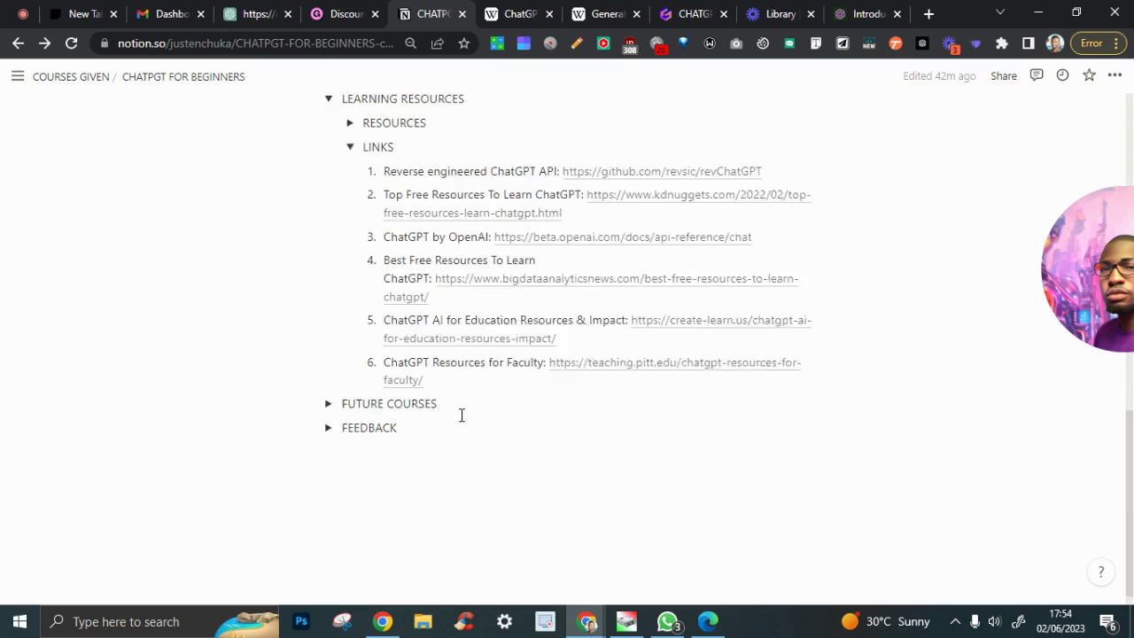
left_click(350, 125)
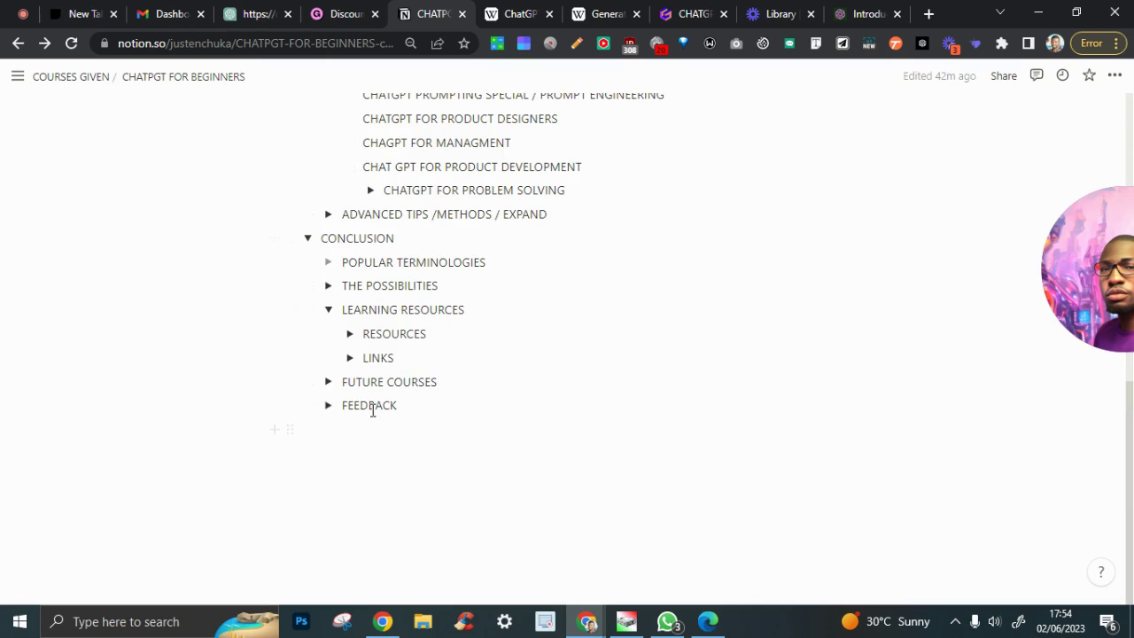
left_click(328, 310)
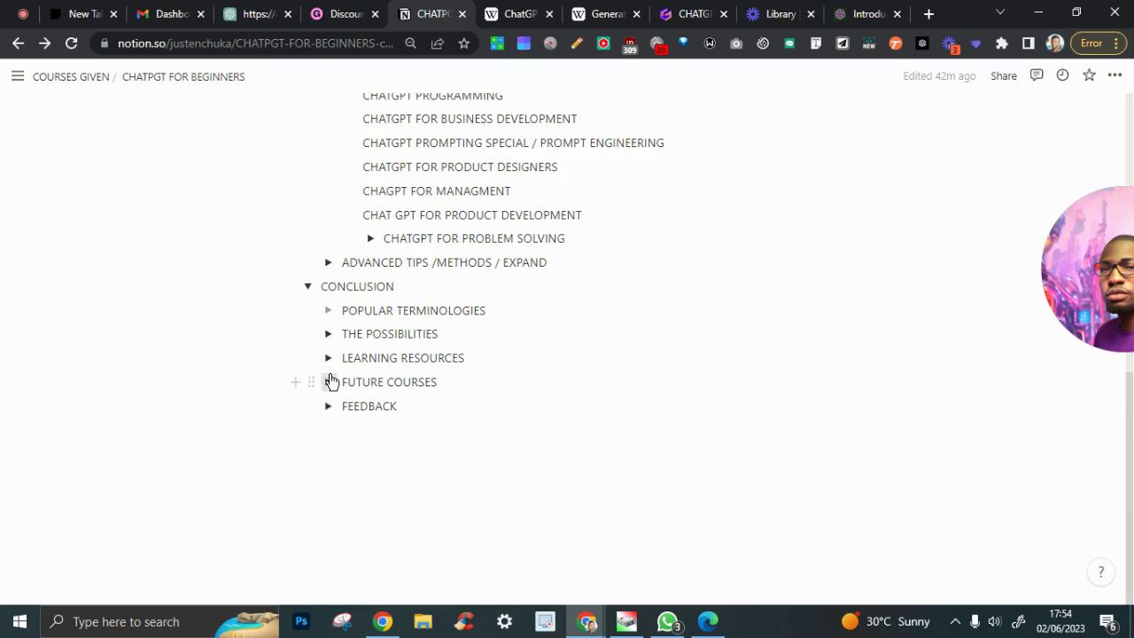
Look over the FUTURE COURSES list and the FEEDBACK item under CONCLUSION, leaving both collapsed
left_click(329, 382)
scroll(332, 377, "down", 1)
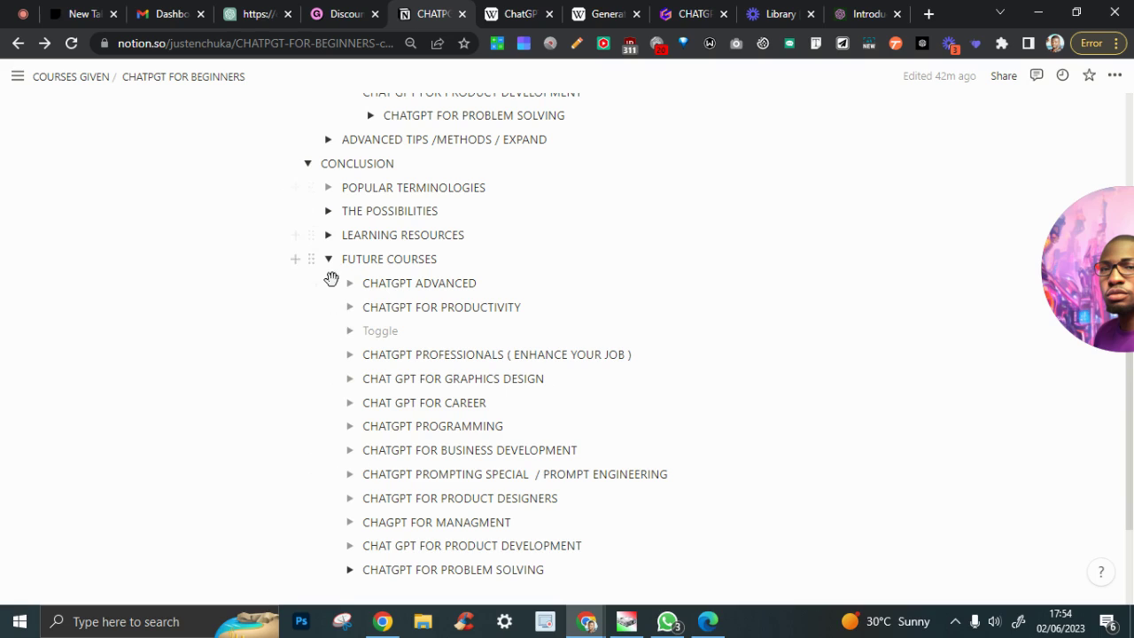
left_click(328, 259)
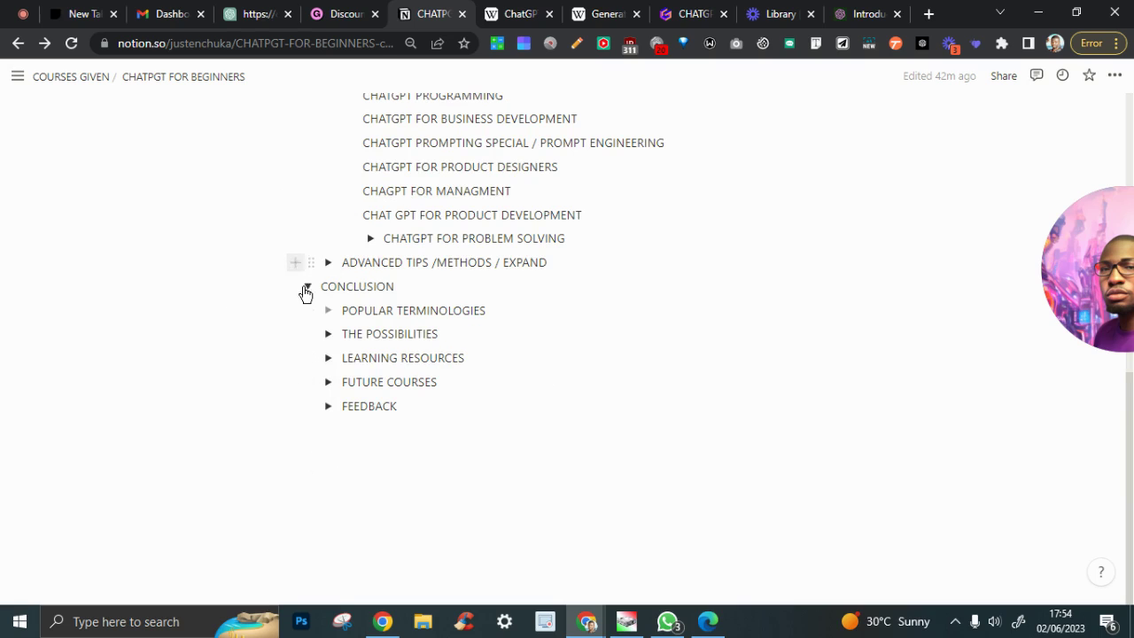
left_click(329, 406)
left_click(329, 405)
Collapse CONCLUSION, USE CASES PRACTICAL with its MY FAV USECASES item, APPLICATION, and ONBOARDING so only the top-level headings show
left_click(307, 286)
scroll(363, 308, "up", 3)
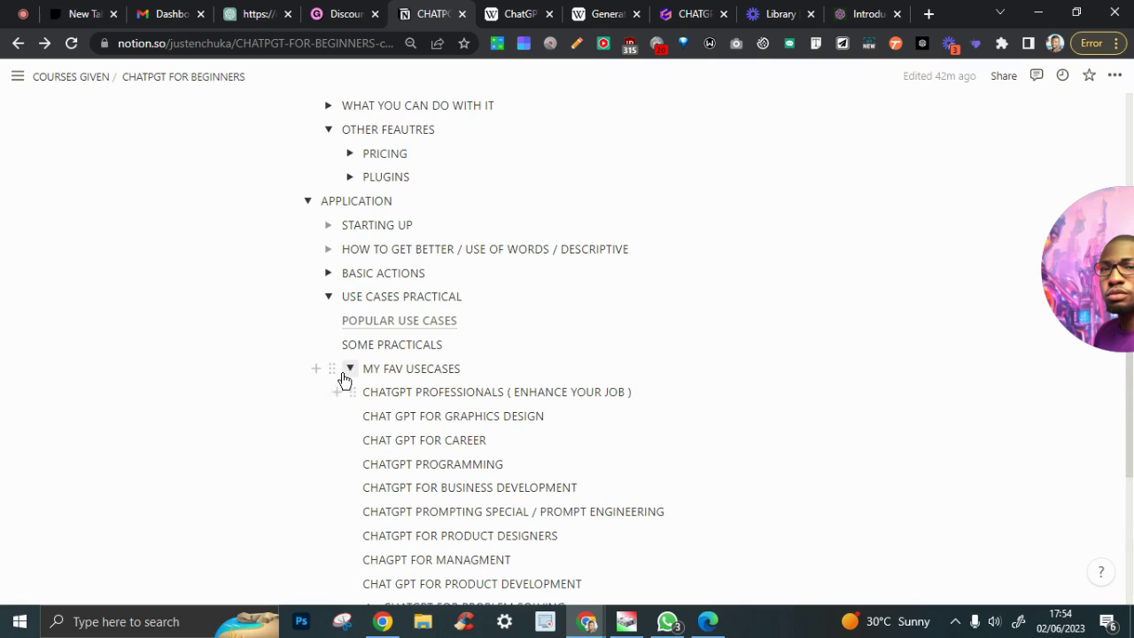
left_click(350, 368)
left_click(333, 296)
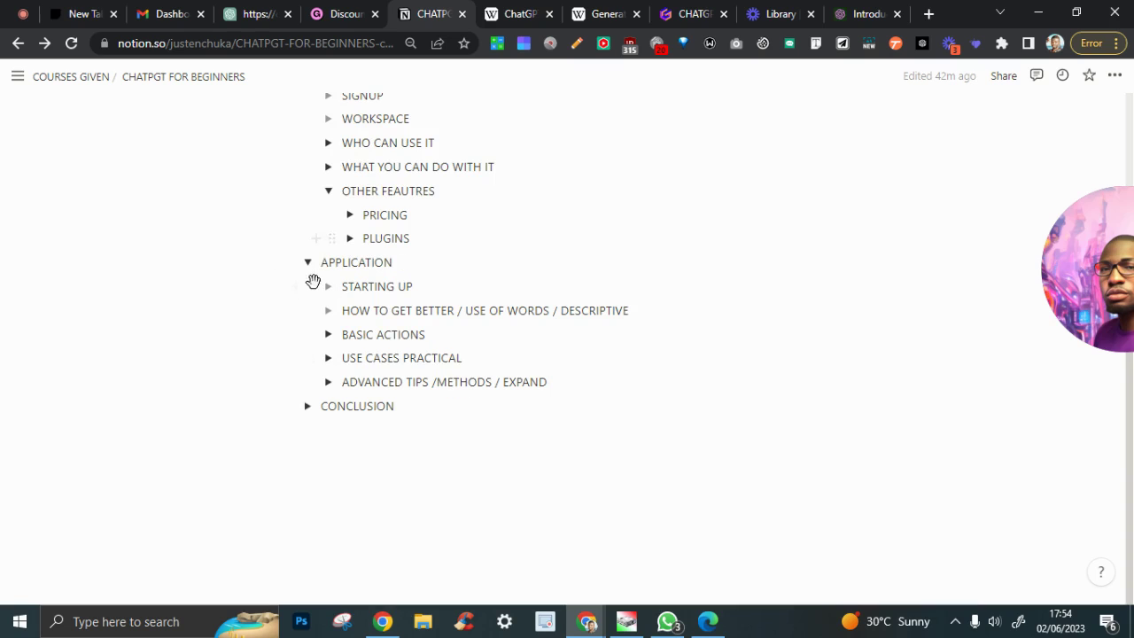
left_click(307, 264)
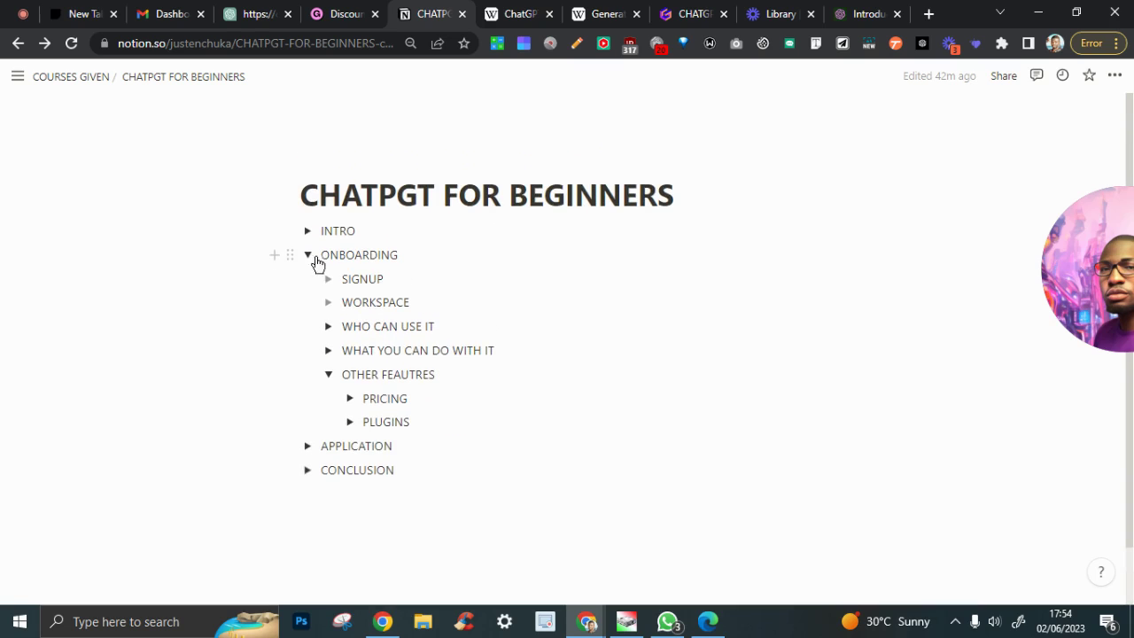
left_click(311, 257)
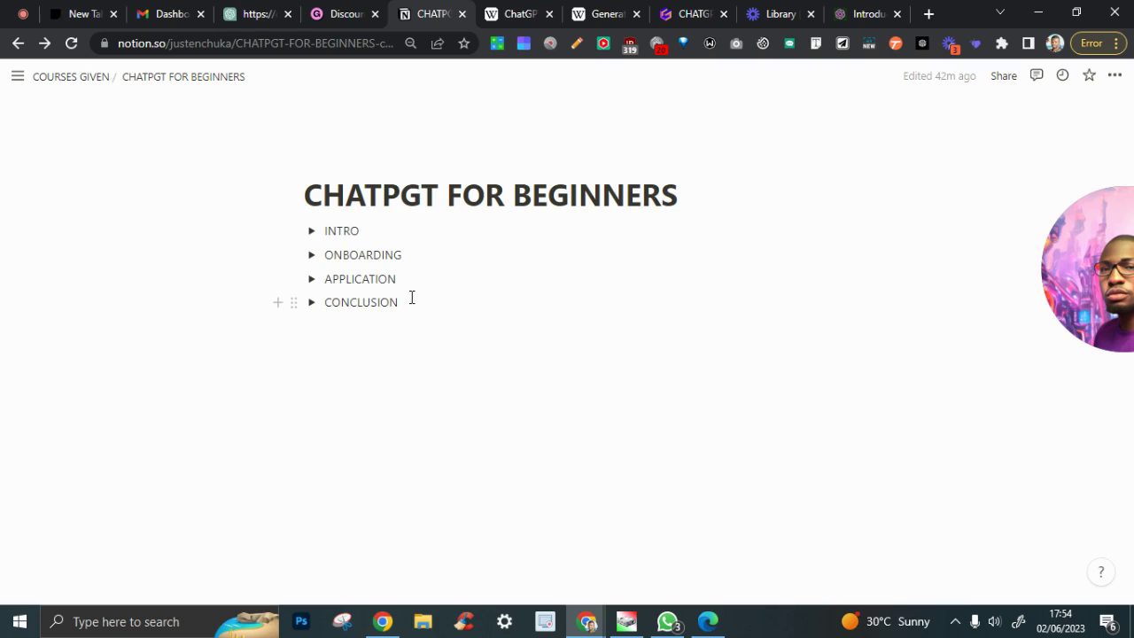
left_click_drag(1088, 275, 572, 315)
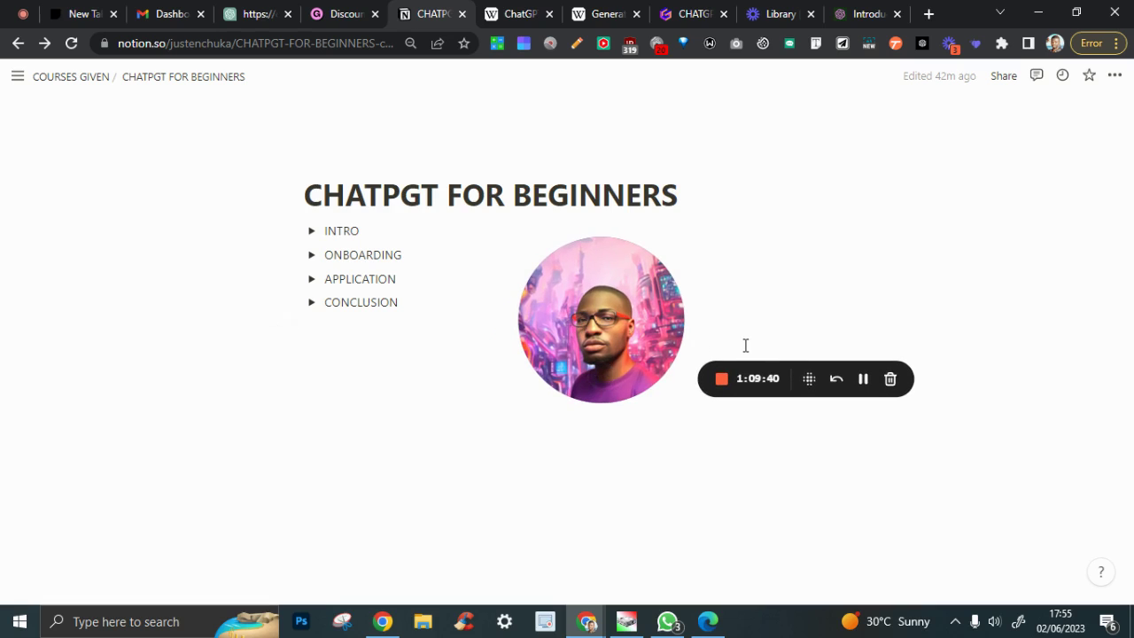